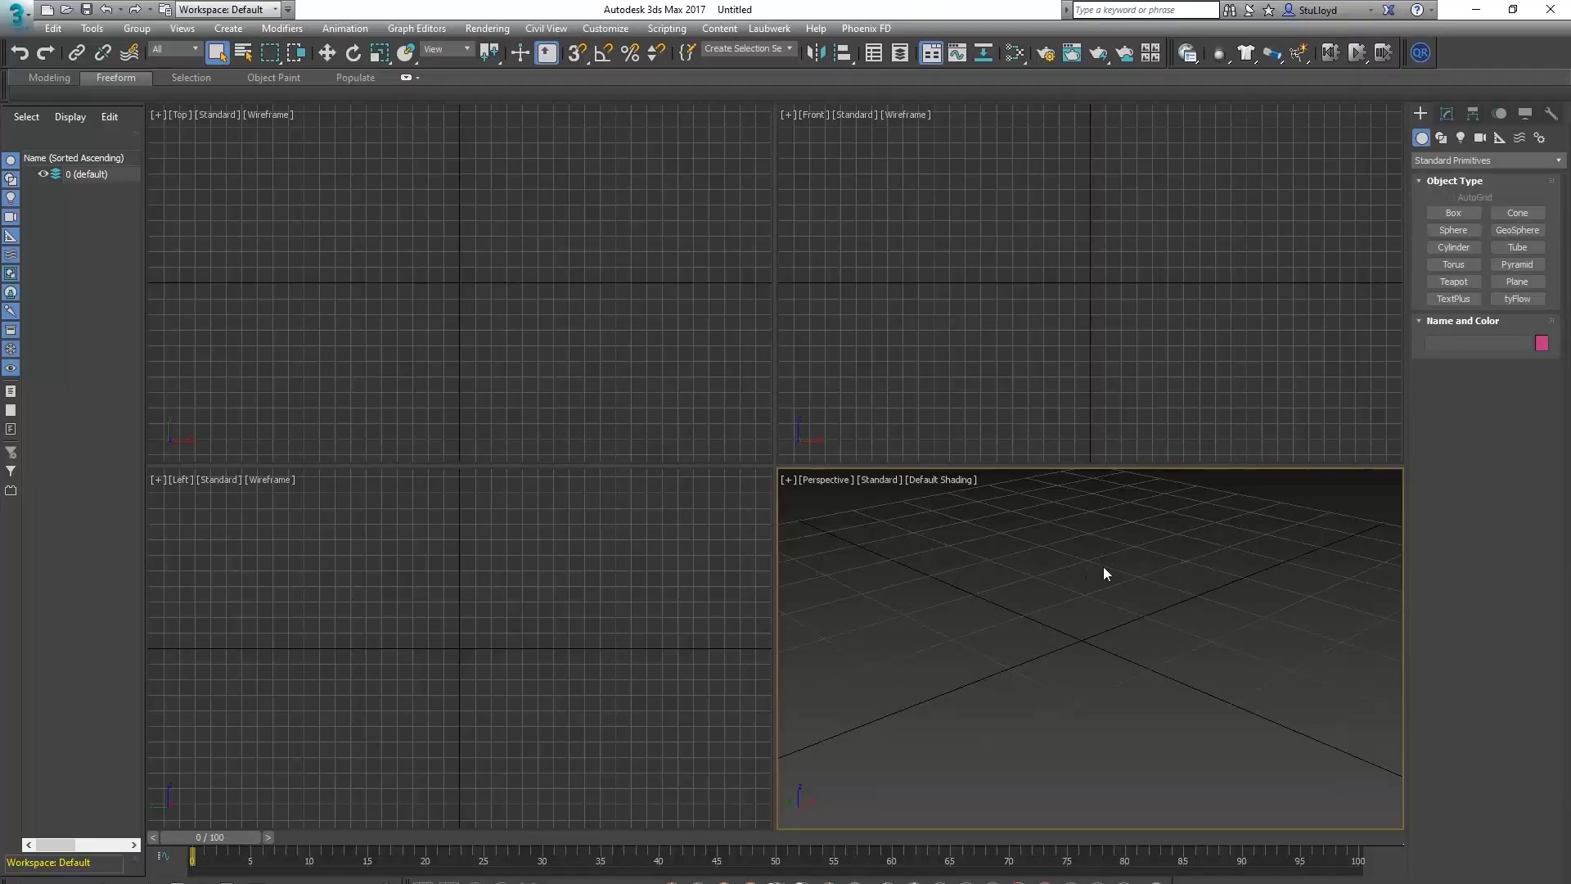
Create a sphere at the centre of the perspective view and set its radius to 2 cm
{"action": "middle_click_drag", "start_coordinate": [1108, 590], "coordinate": [1132, 585]}
{"action": "left_click", "coordinate": [1453, 230]}
{"action": "left_click_drag", "start_coordinate": [1100, 662], "coordinate": [1124, 687]}
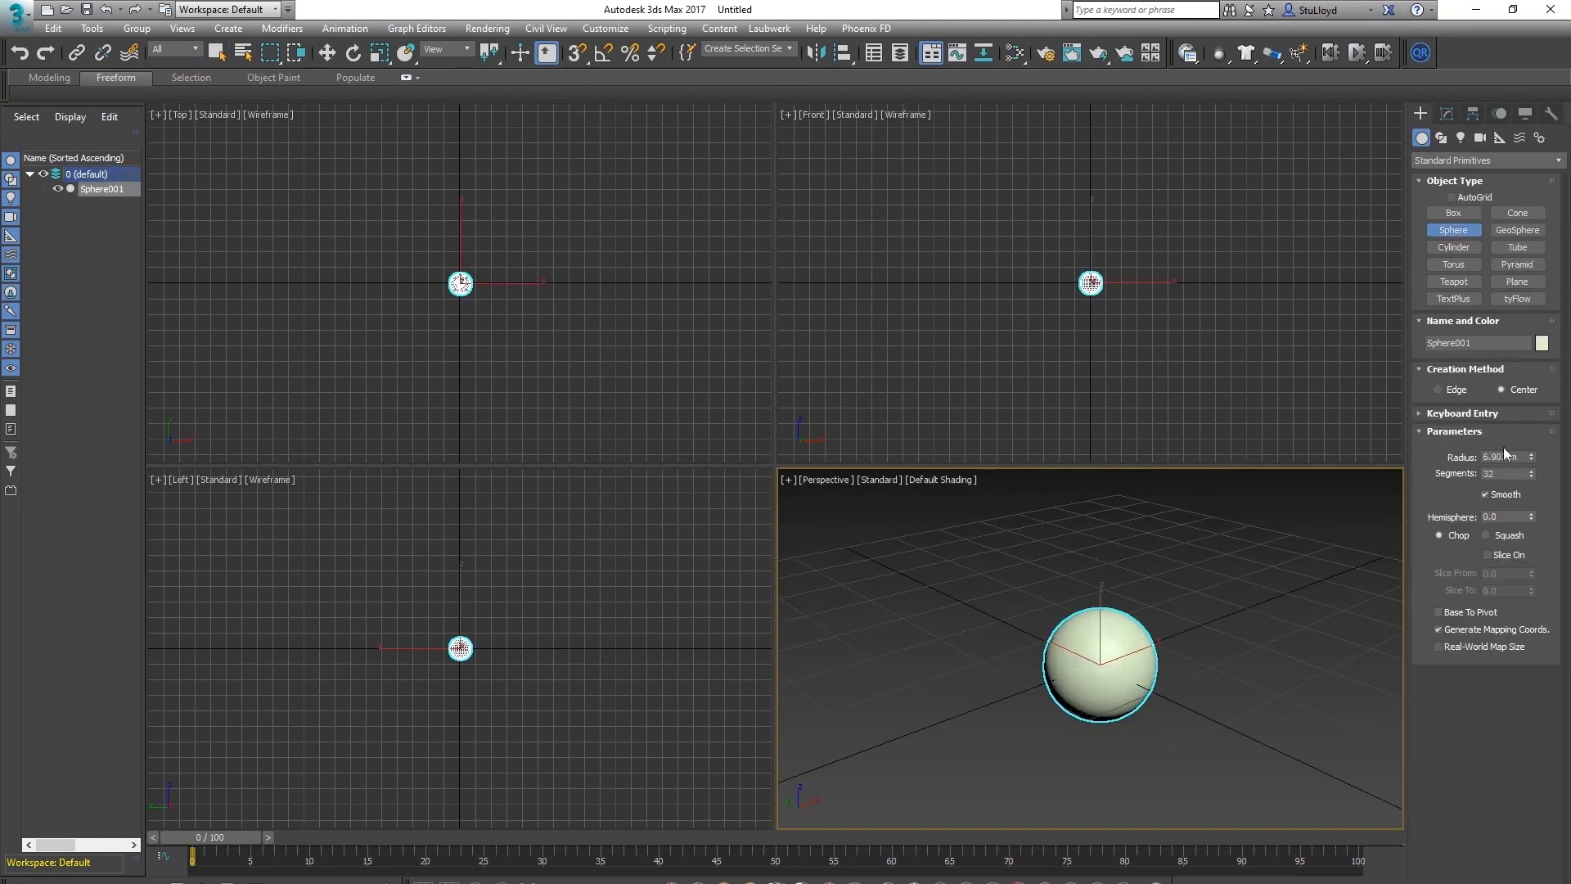
{"action": "type", "text": "2"}
{"action": "key", "text": "Return"}
Convert the sphere to an Editable Poly and raise its top vertex with soft selection to form an egg shape
{"action": "right_click", "coordinate": [1103, 593]}
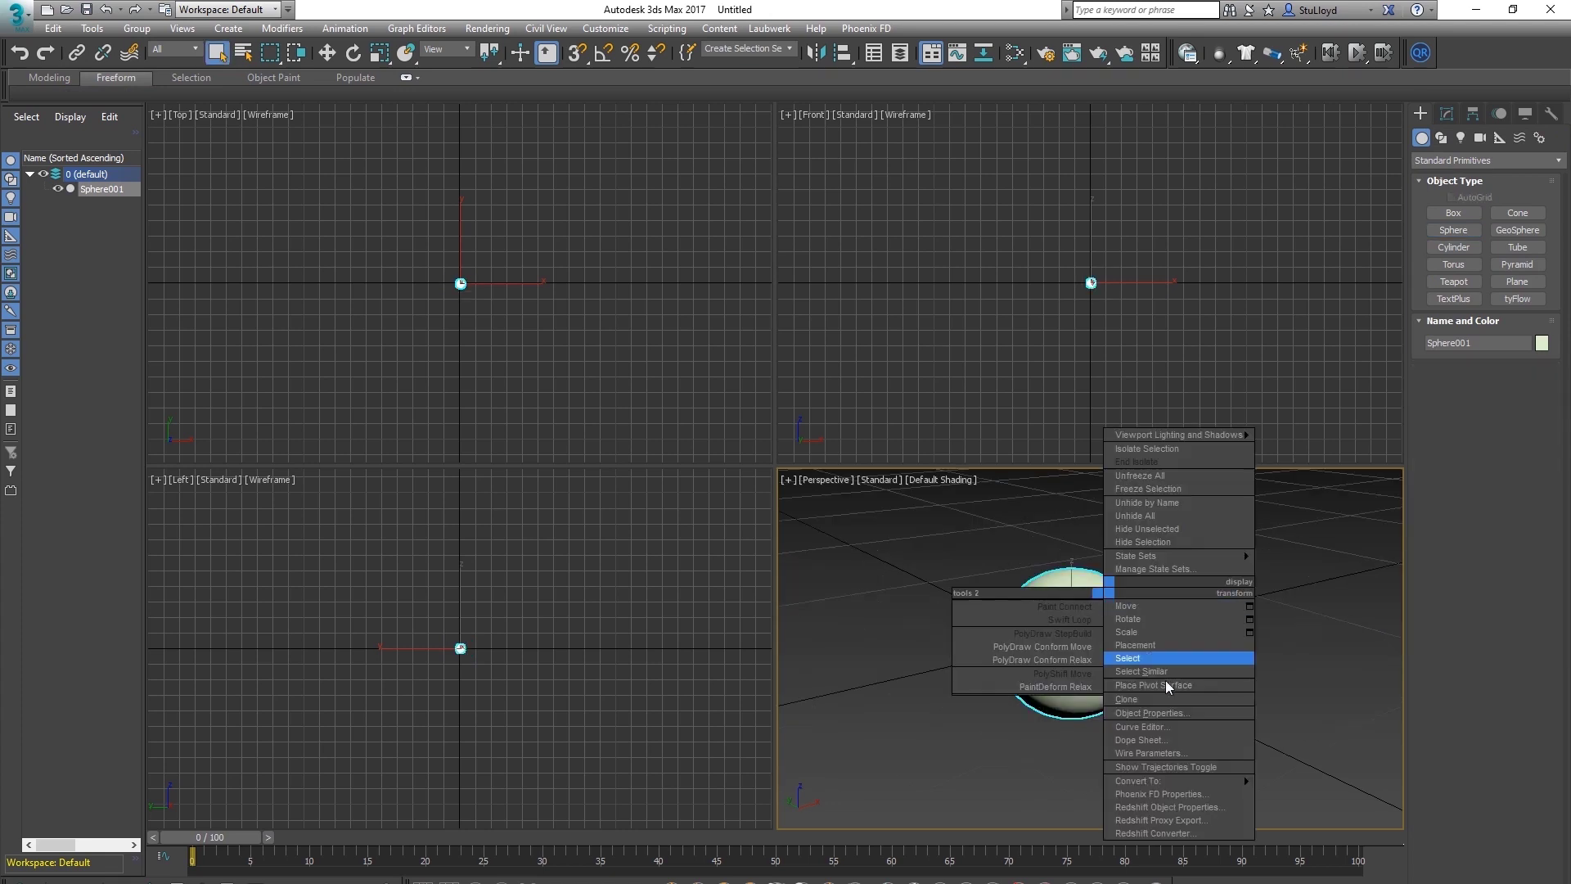
{"action": "mouse_move", "coordinate": [1169, 784]}
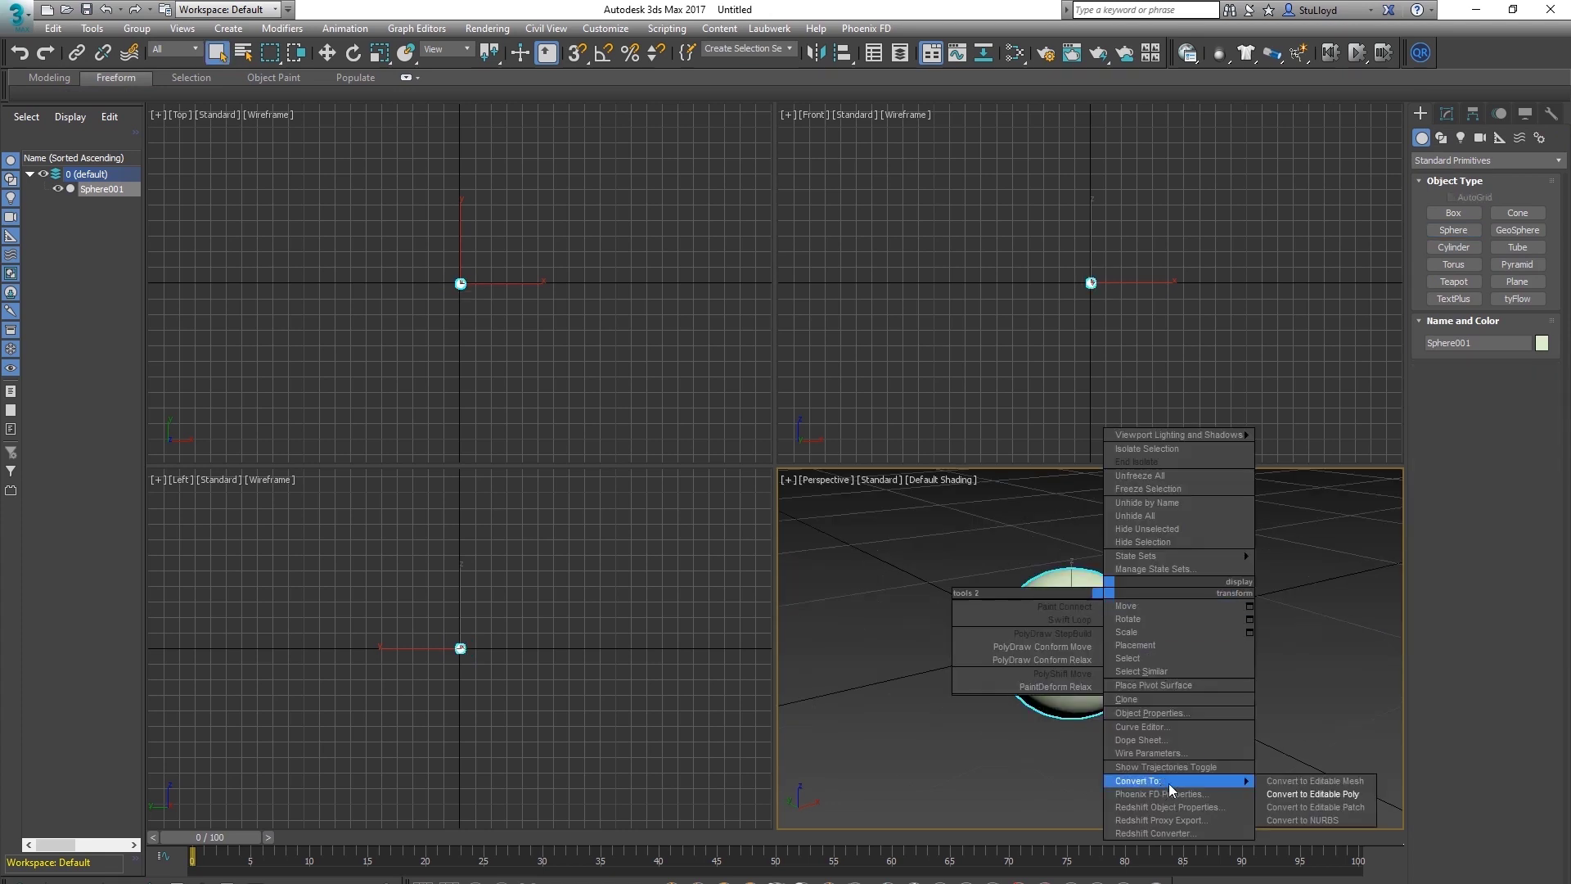
{"action": "left_click", "coordinate": [1326, 793]}
{"action": "left_click", "coordinate": [1441, 339]}
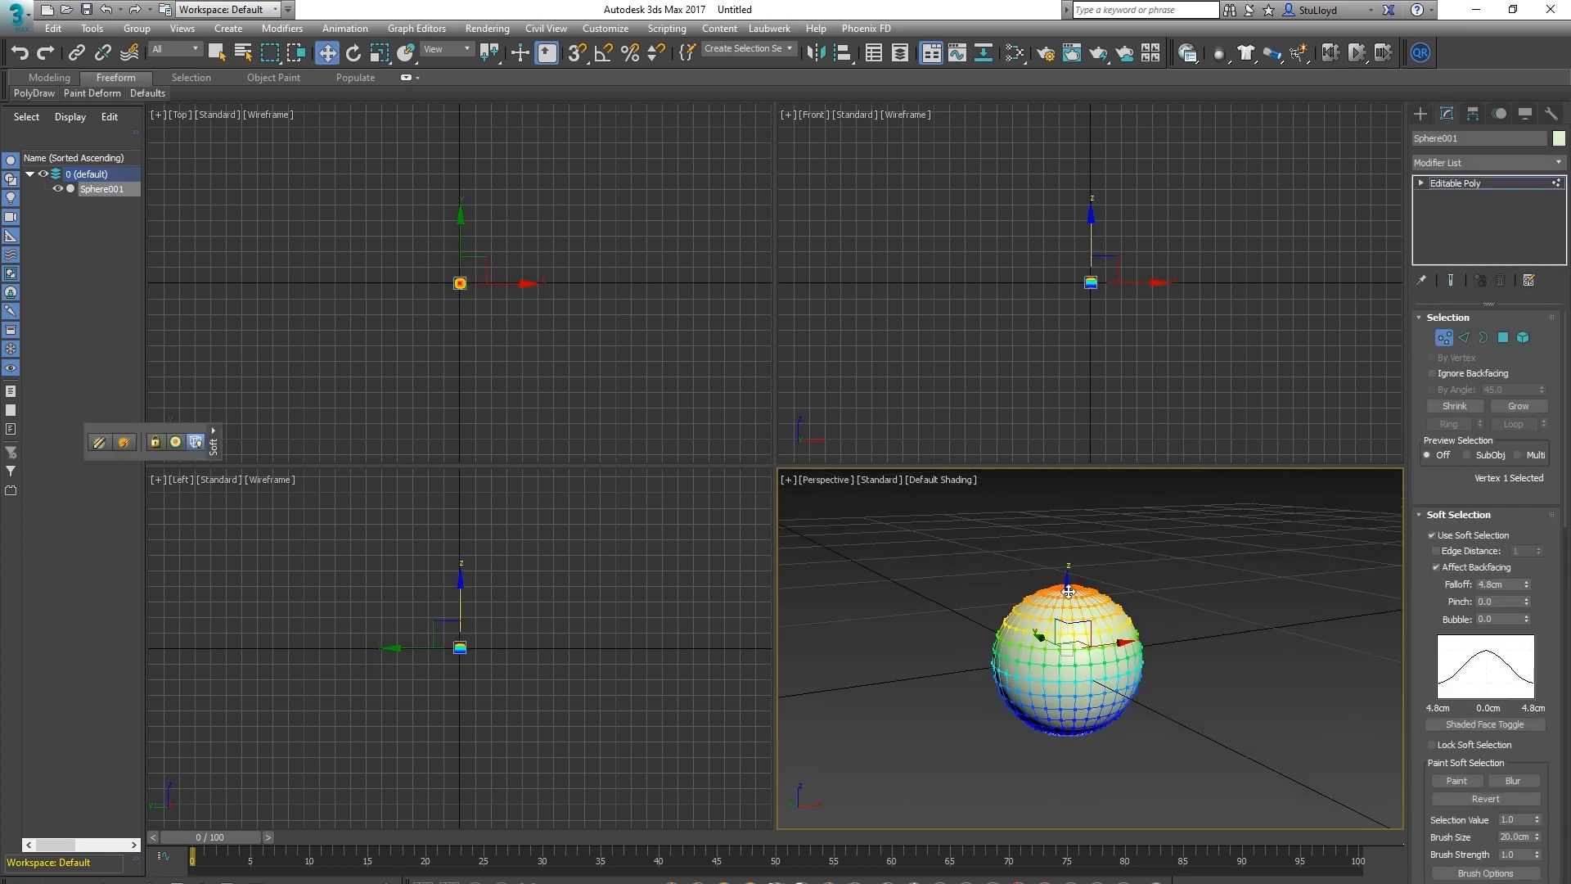
{"action": "left_click_drag", "start_coordinate": [1071, 569], "coordinate": [1070, 556]}
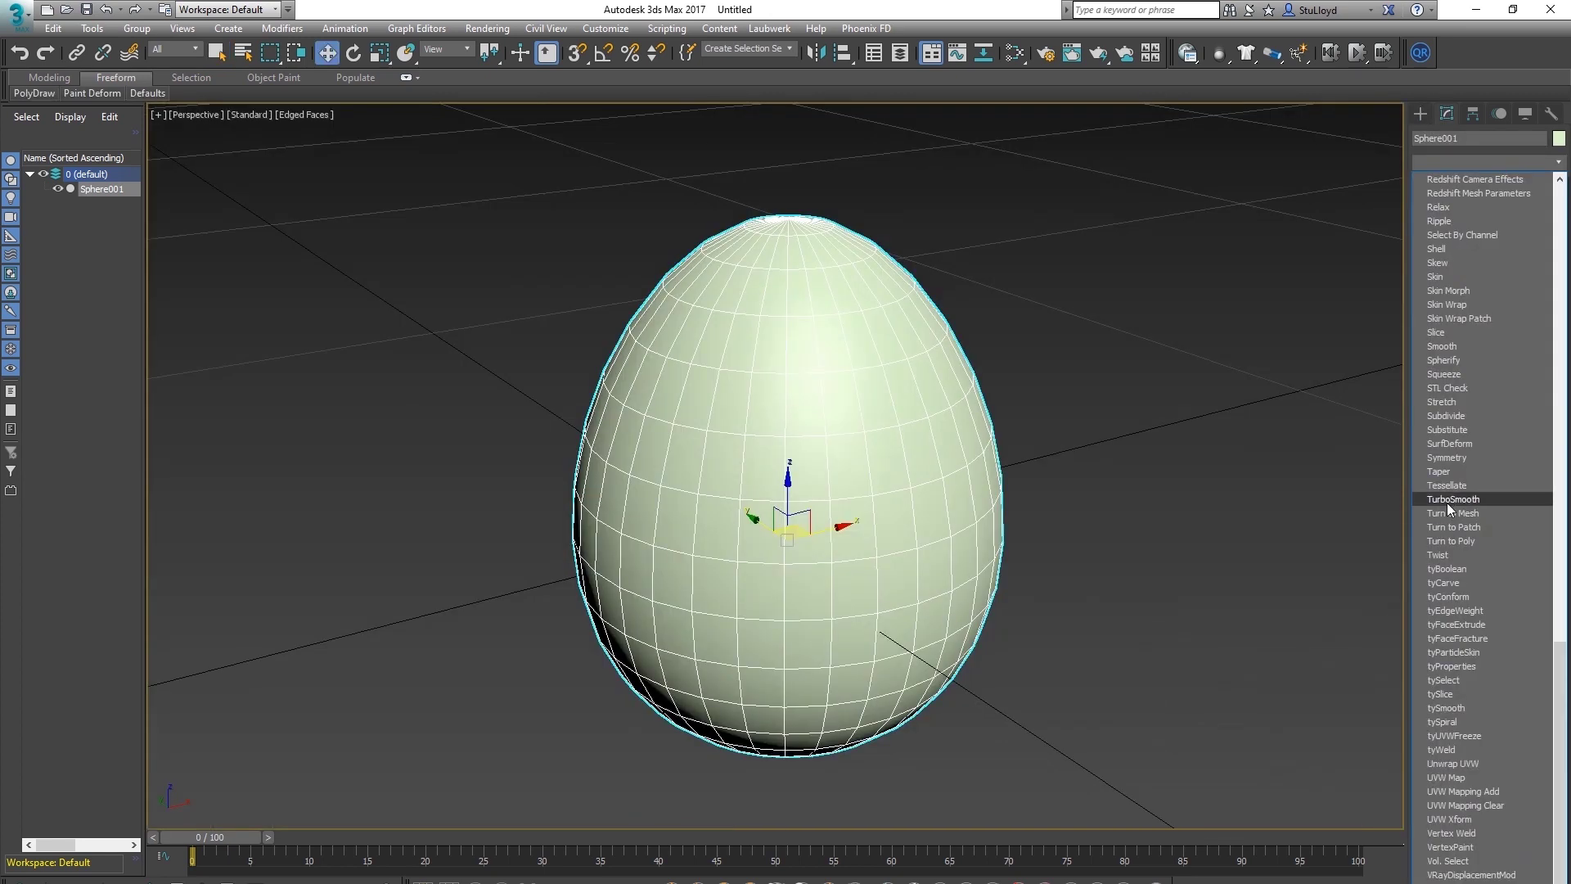
Add a TurboSmooth modifier to the egg and display it in wireframe
{"action": "left_click", "coordinate": [1447, 503]}
{"action": "key", "text": "F3"}
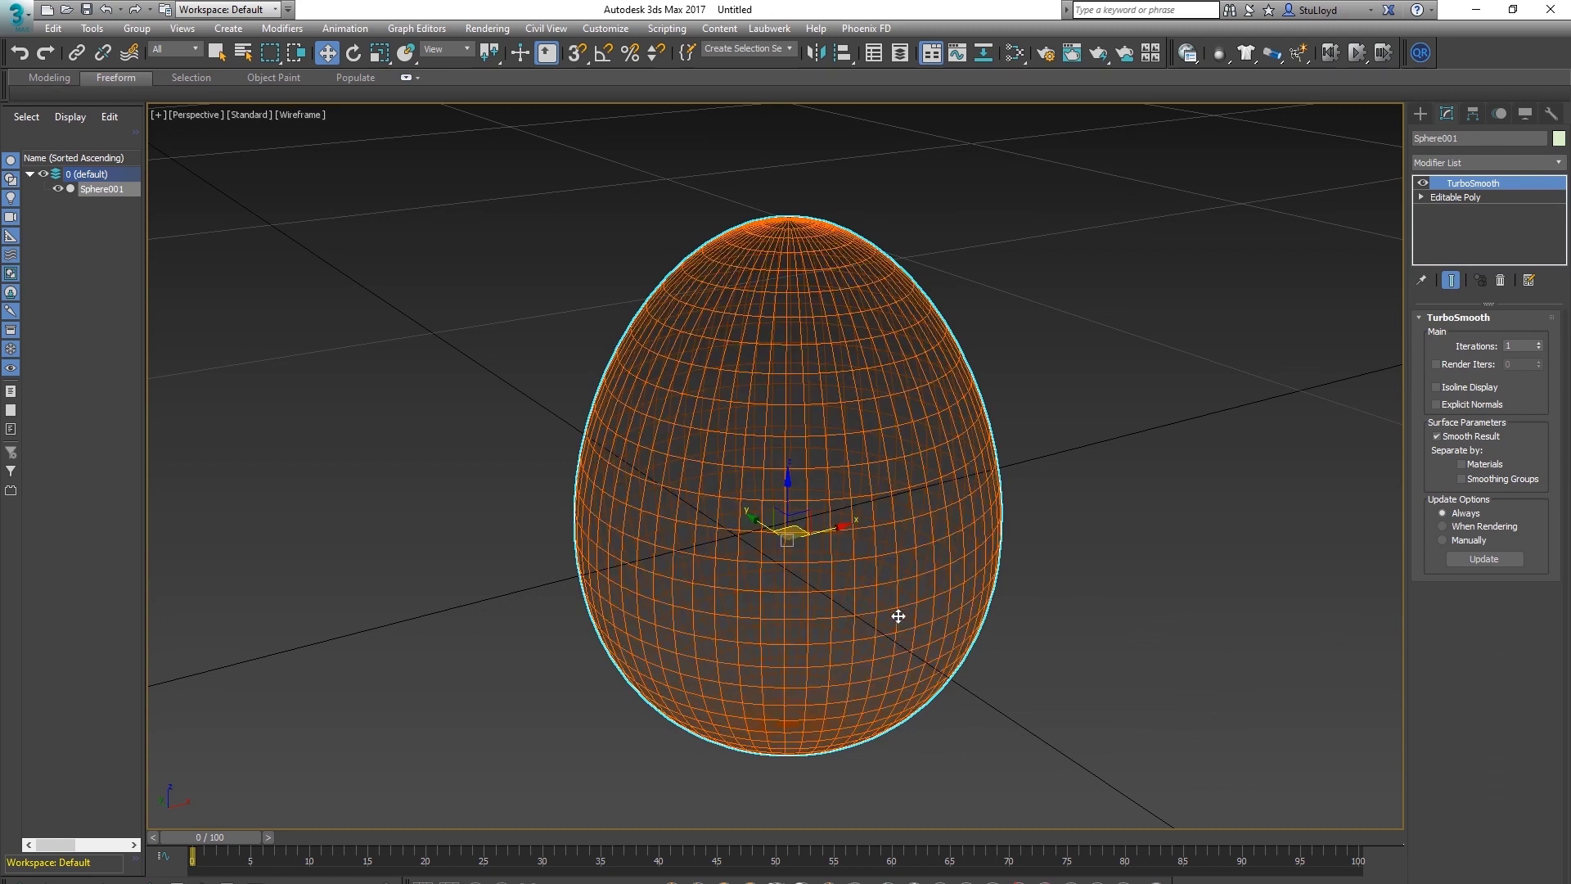
{"action": "middle_click_drag", "start_coordinate": [898, 613], "coordinate": [891, 589], "text": "alt"}
Add a Shell modifier to the egg with an outer amount of 0 cm and an inner amount of about 0.04 cm
{"action": "left_click", "coordinate": [1559, 163]}
{"action": "left_click", "coordinate": [1441, 256]}
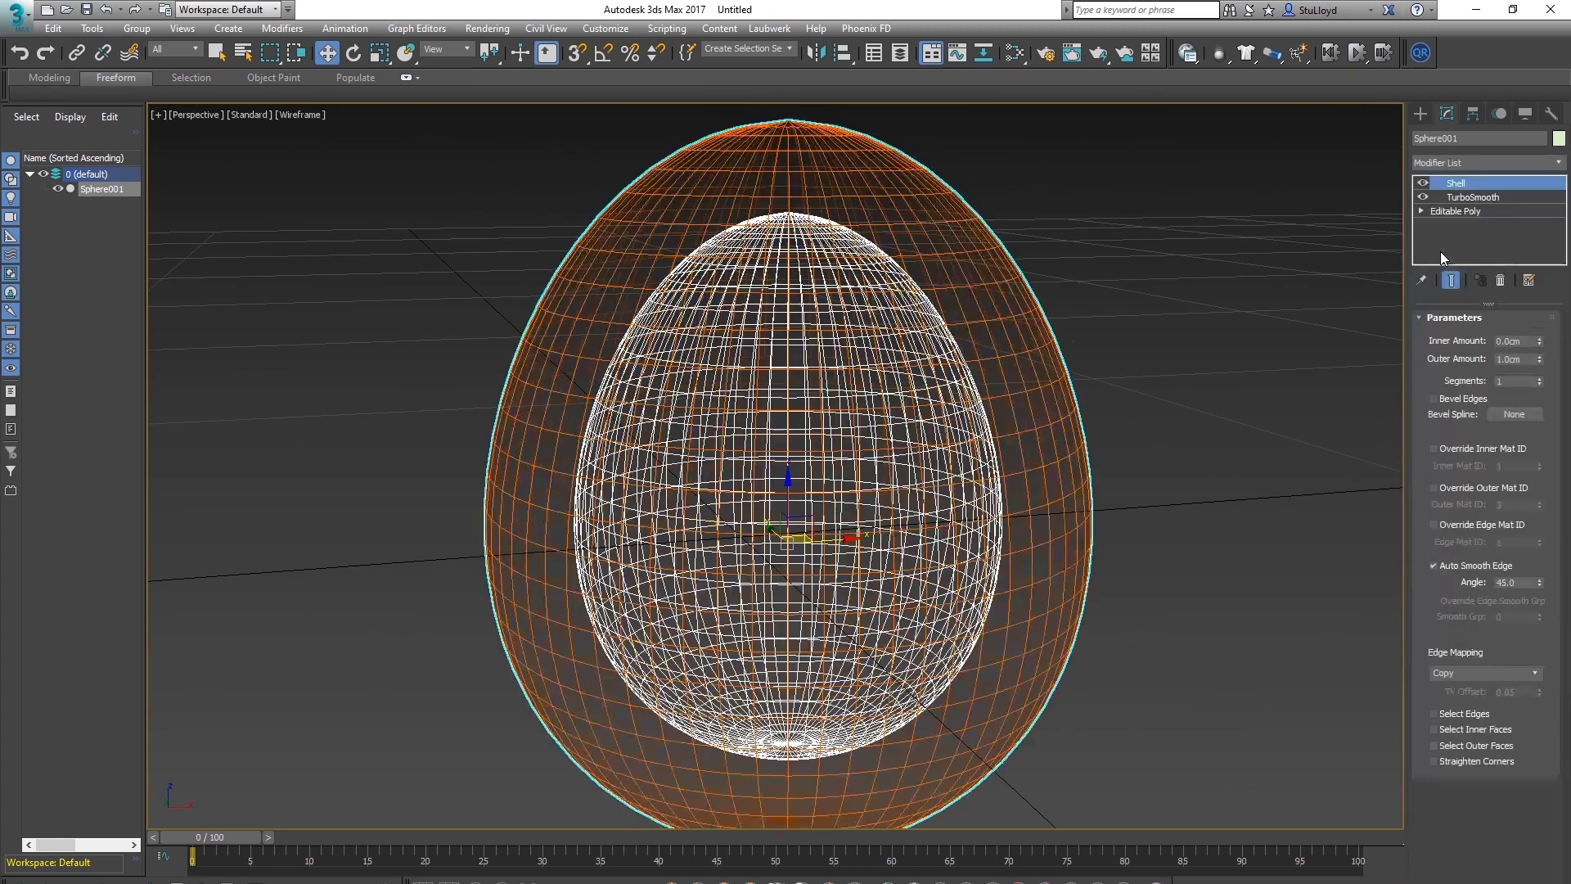
{"action": "right_click", "coordinate": [1539, 359]}
{"action": "left_click_drag", "start_coordinate": [1541, 342], "coordinate": [1540, 338]}
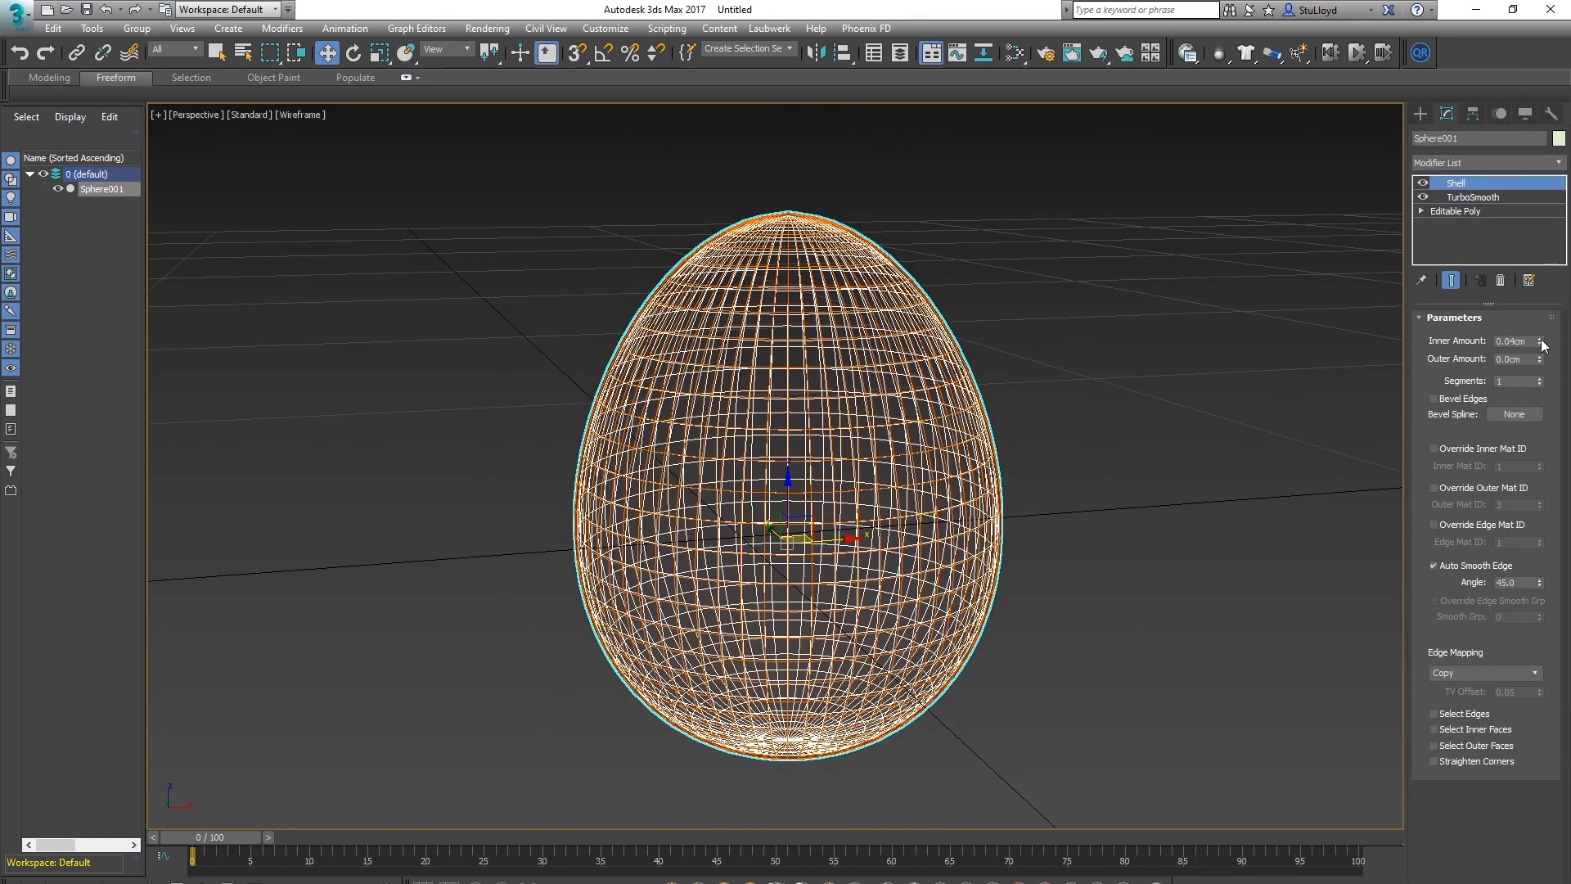
Collapse the shelled model to an Editable Poly named egg and hide it in the scene
{"action": "middle_click_drag", "start_coordinate": [818, 434], "coordinate": [872, 442], "text": "alt"}
{"action": "right_click", "coordinate": [803, 459]}
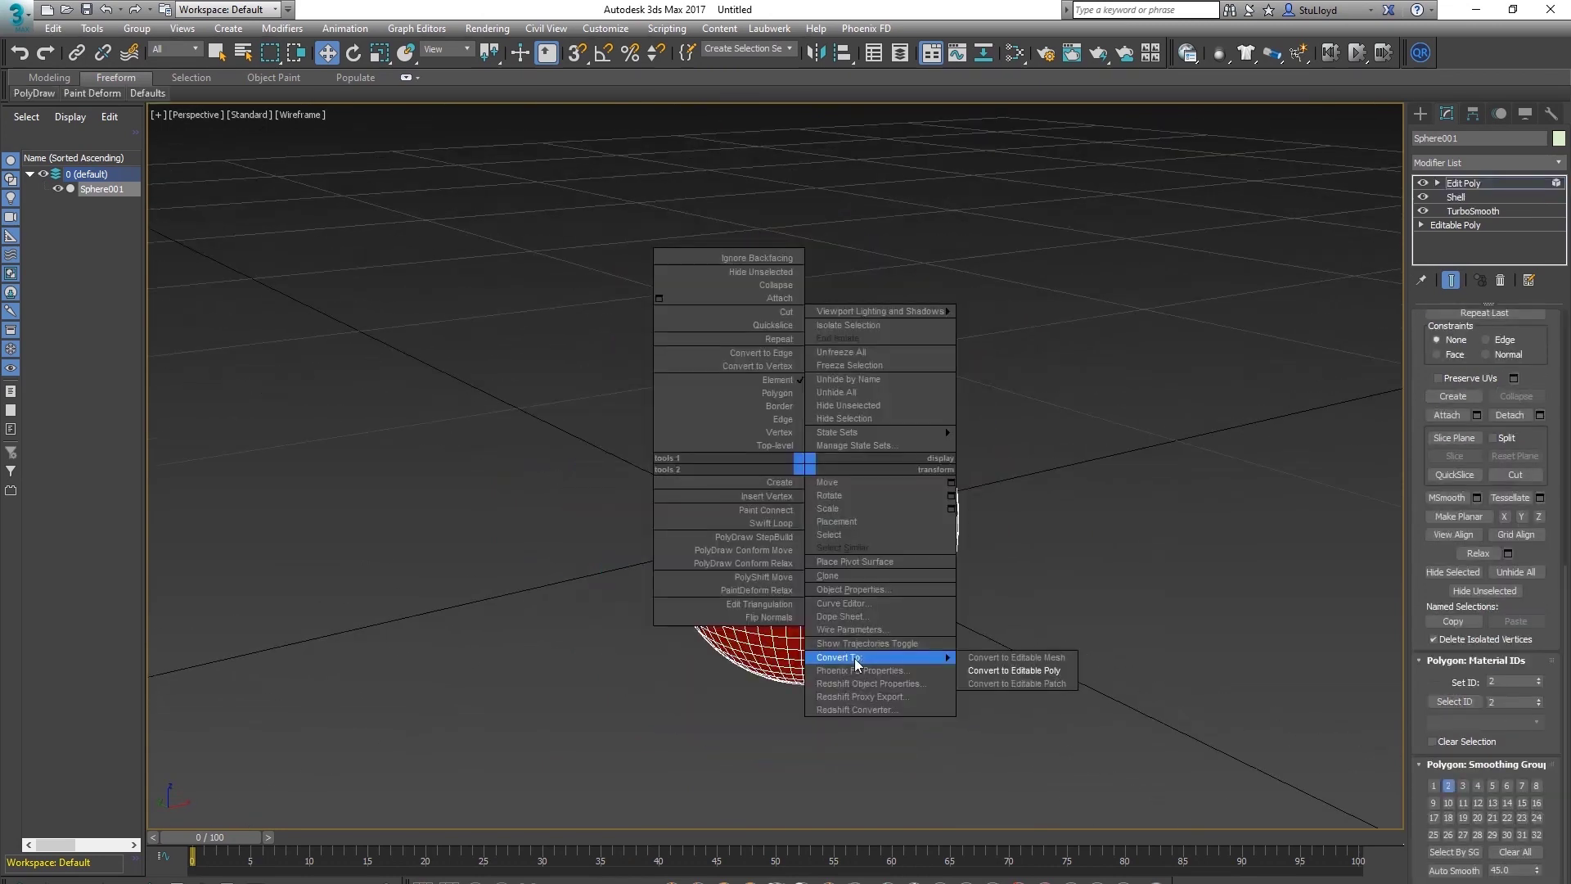
{"action": "left_click", "coordinate": [1064, 673]}
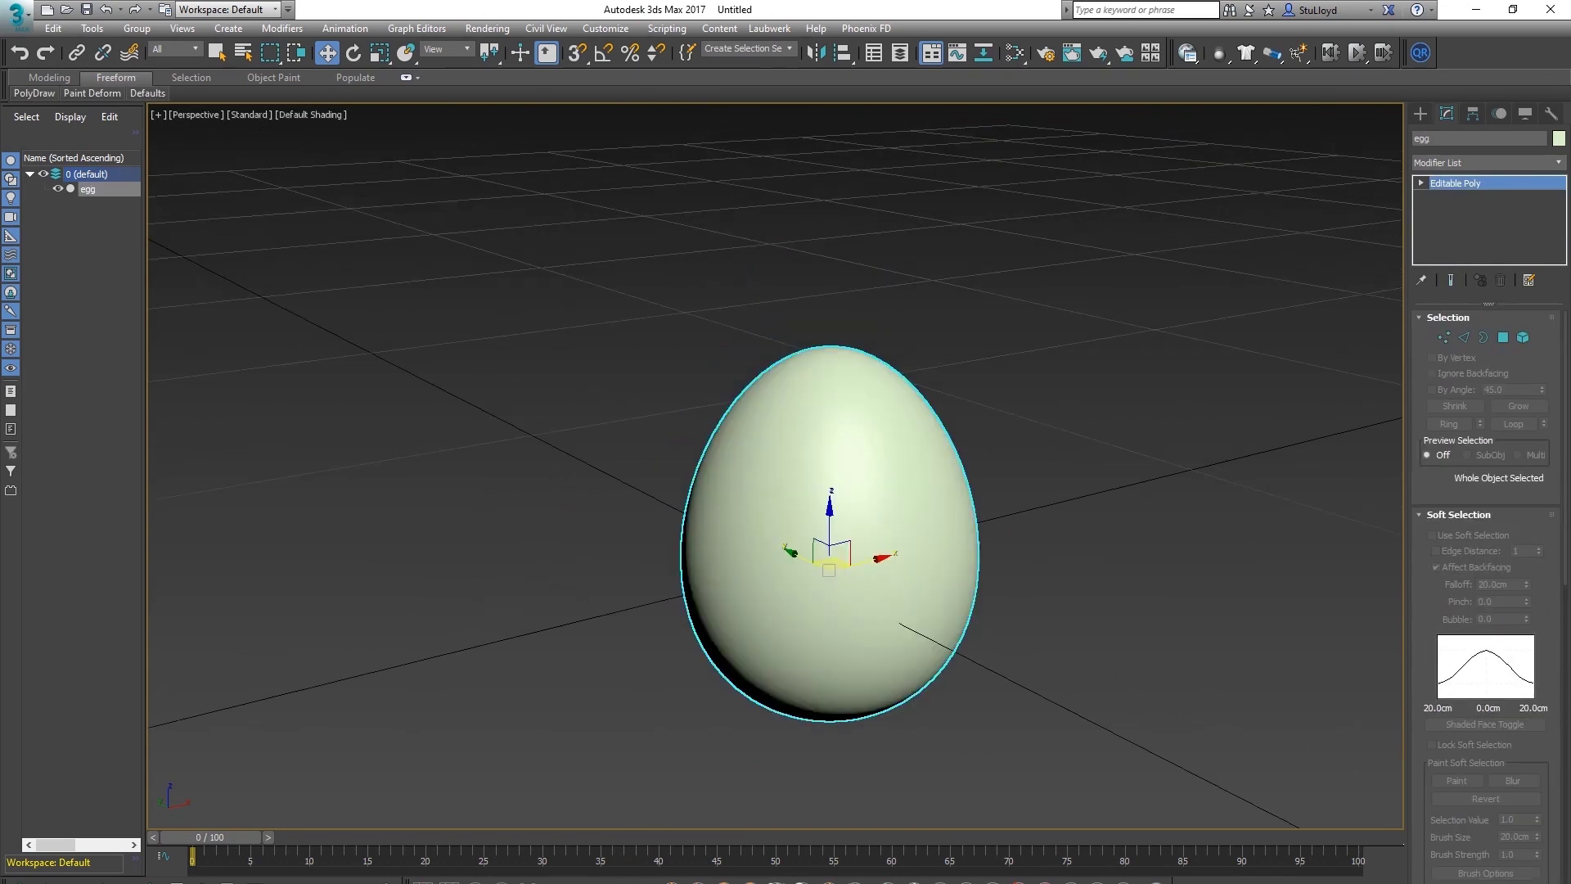
{"action": "scroll", "coordinate": [827, 467], "scroll_direction": "down", "scroll_amount": 3}
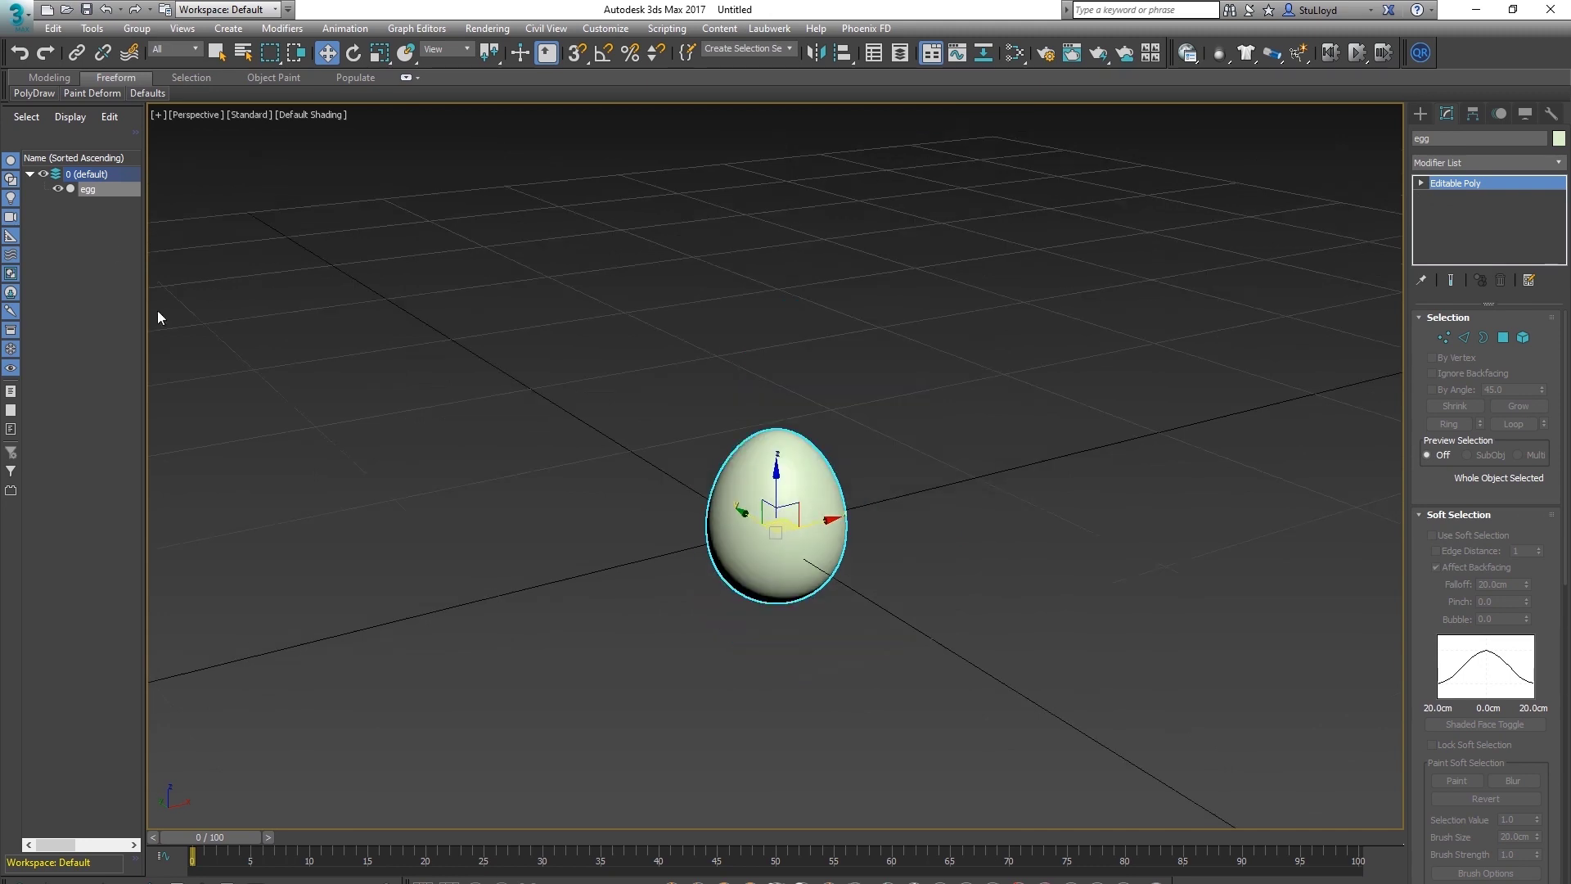
{"action": "left_click", "coordinate": [58, 189]}
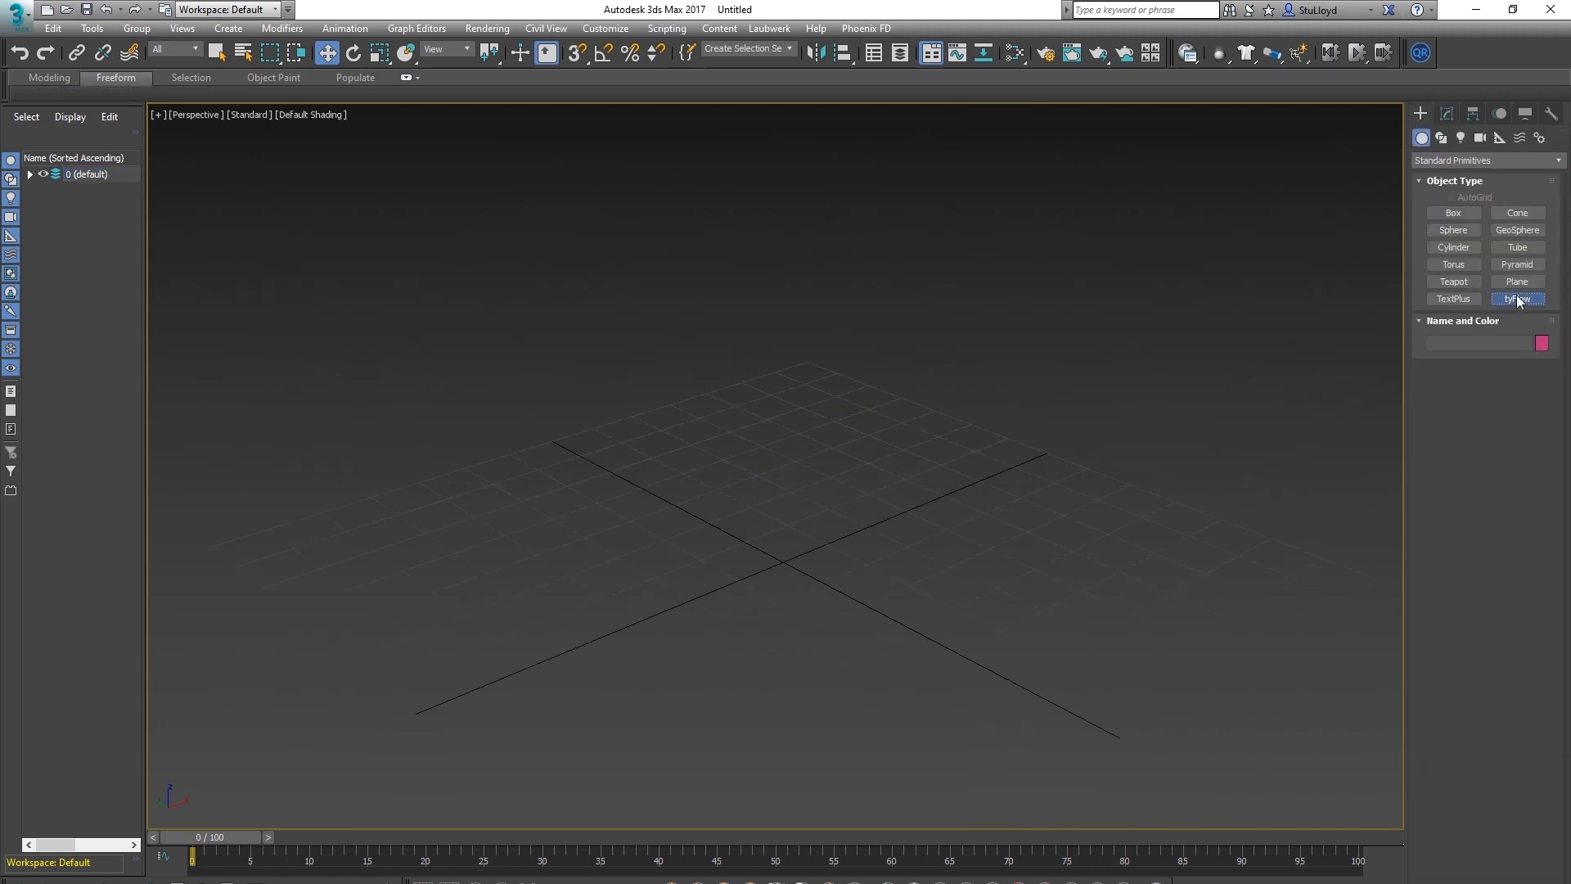
Create a tyFlow object and add a Birth Objects event that uses the egg as its source
{"action": "left_click", "coordinate": [1516, 298]}
{"action": "left_click", "coordinate": [1166, 491]}
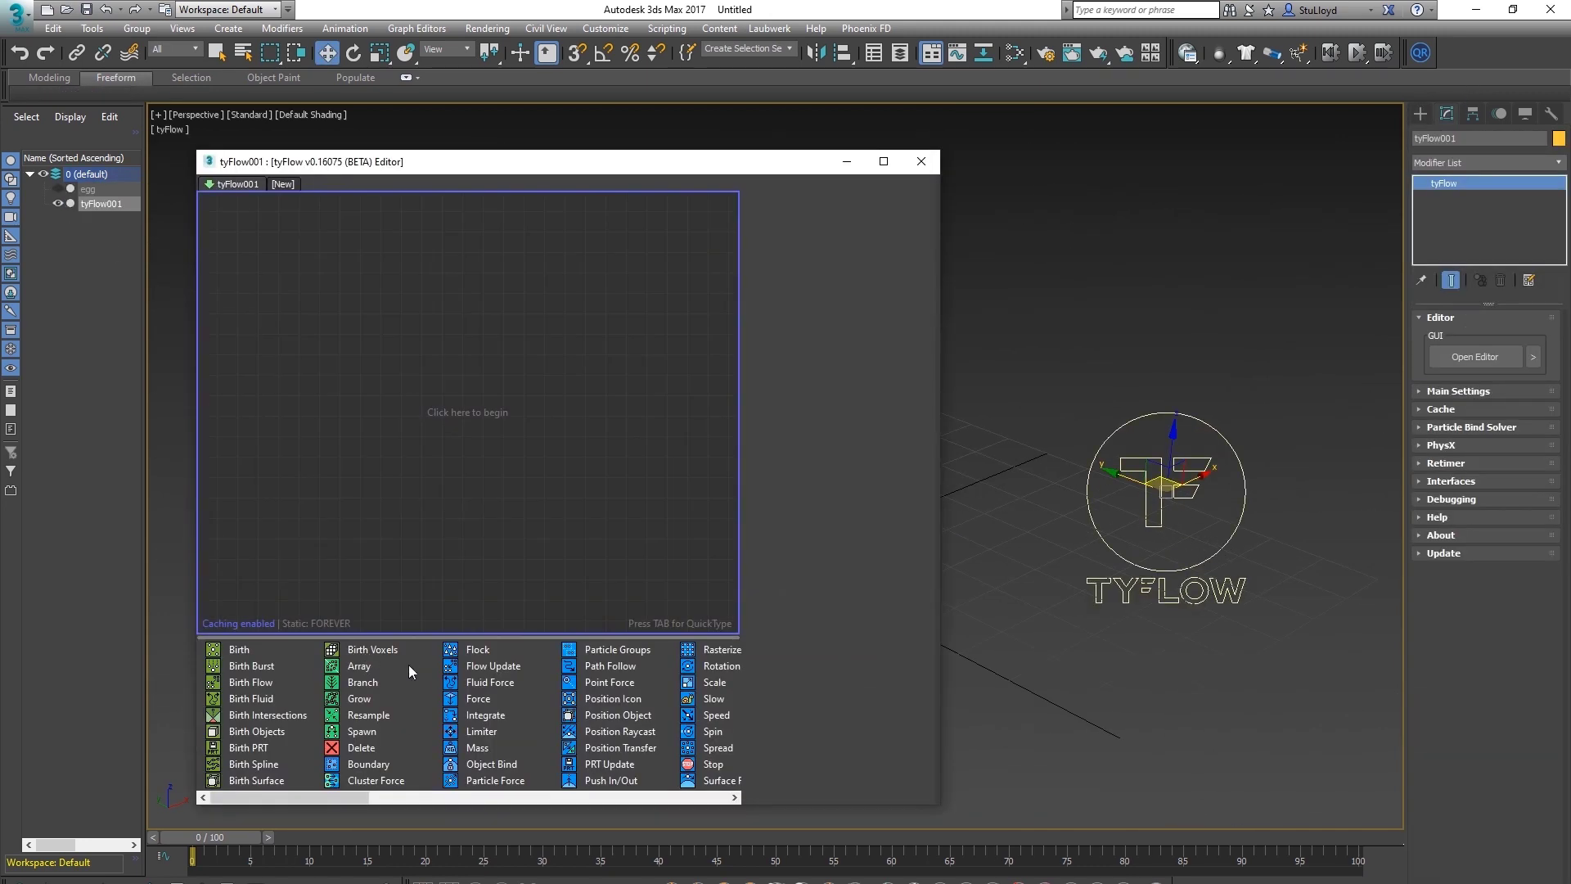
{"action": "left_click_drag", "start_coordinate": [252, 732], "coordinate": [321, 332]}
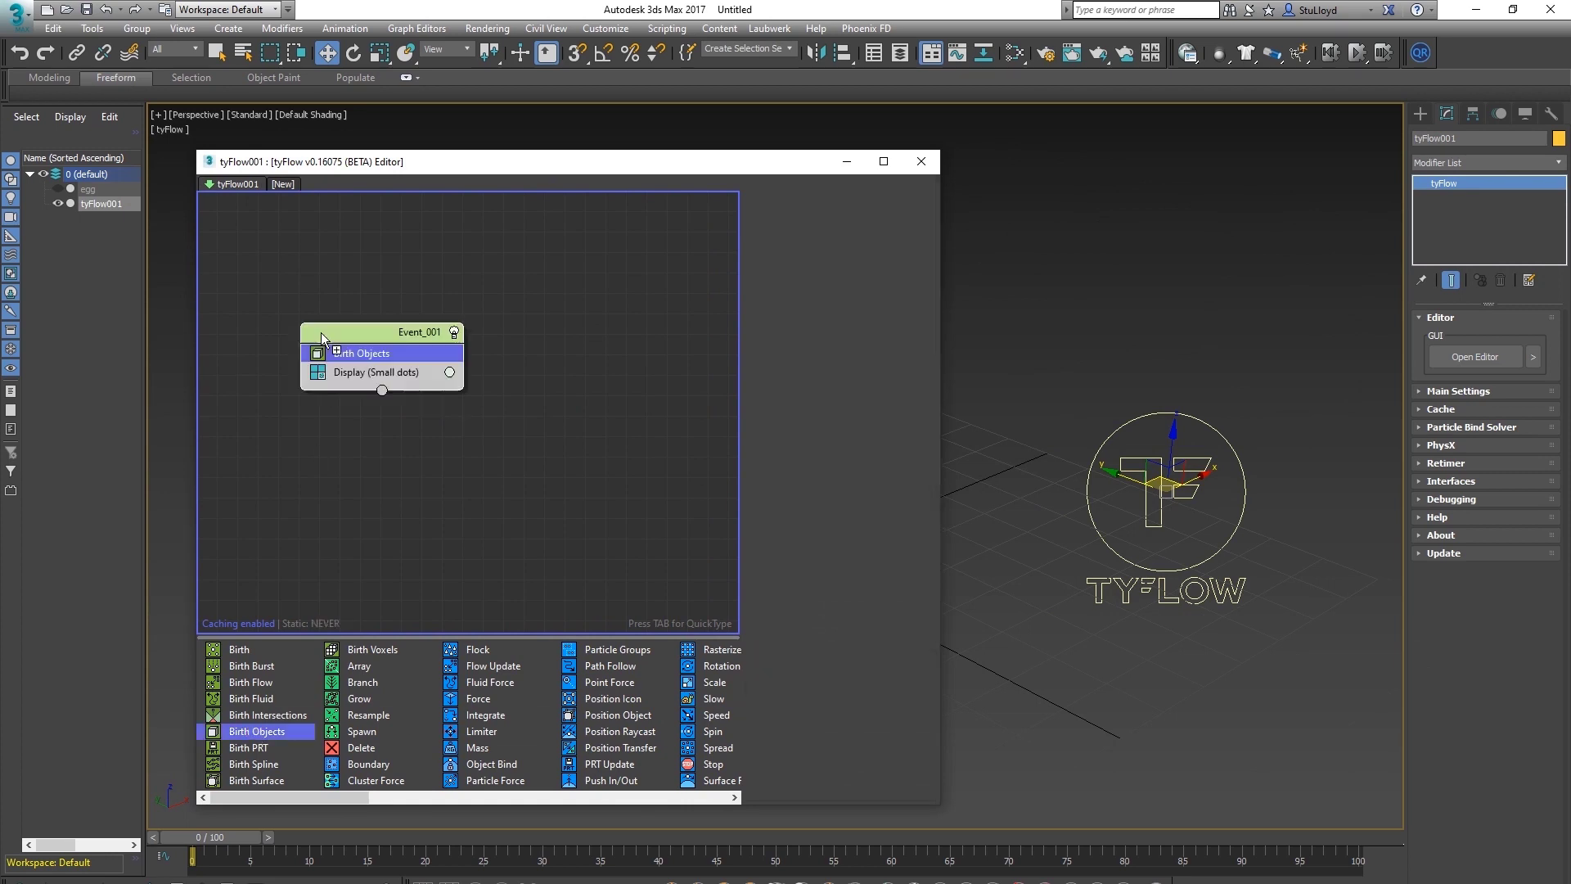
{"action": "left_click", "coordinate": [92, 190]}
Set the Display operator of Event_001 to show particles as Geometry
{"action": "left_click", "coordinate": [369, 373]}
{"action": "left_click", "coordinate": [842, 215]}
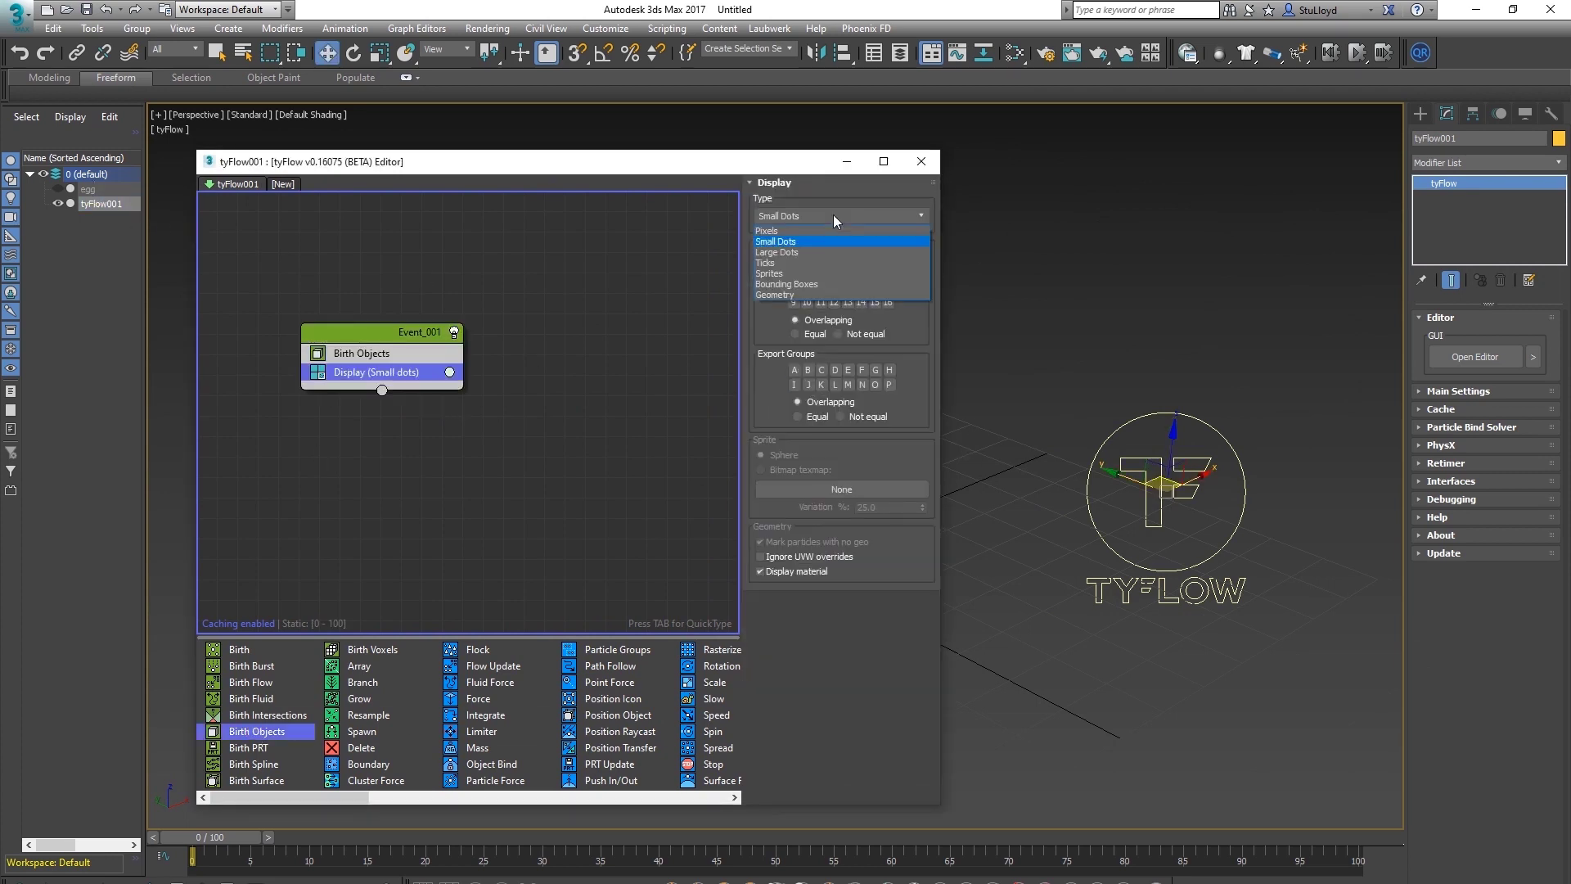
{"action": "left_click", "coordinate": [843, 294]}
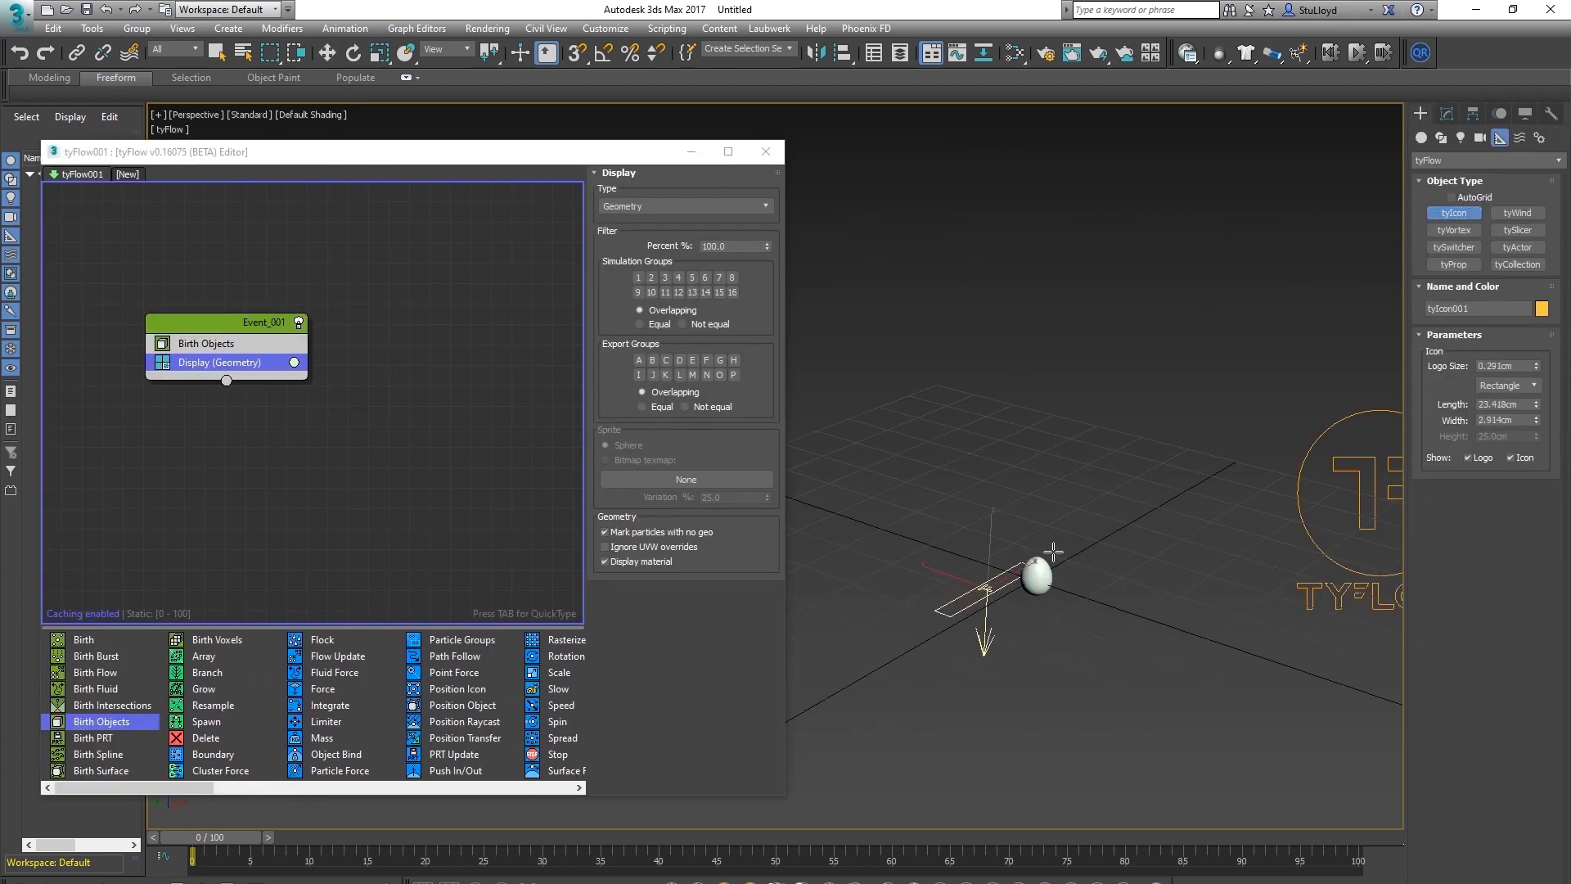
Create an upright rectangular tyIcon above the ground and assign it to a new Position Icon operator in Event_001
{"action": "left_click_drag", "start_coordinate": [1053, 553], "coordinate": [1214, 587]}
{"action": "key", "text": "w"}
{"action": "middle_click_drag", "start_coordinate": [1064, 622], "coordinate": [1107, 612], "text": "alt"}
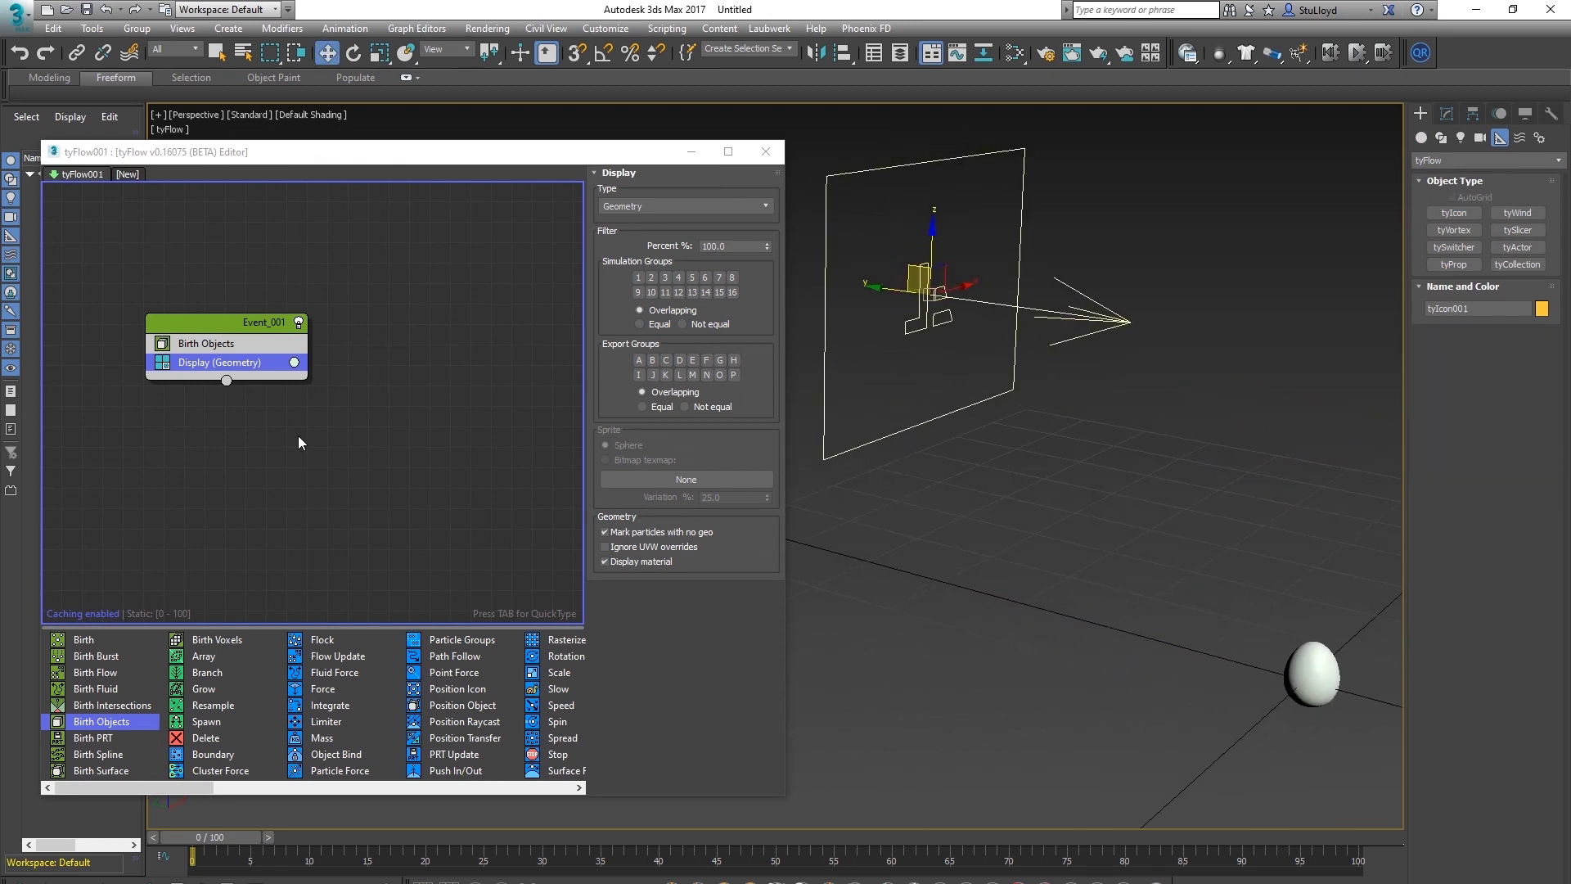
{"action": "left_click_drag", "start_coordinate": [484, 687], "coordinate": [205, 355]}
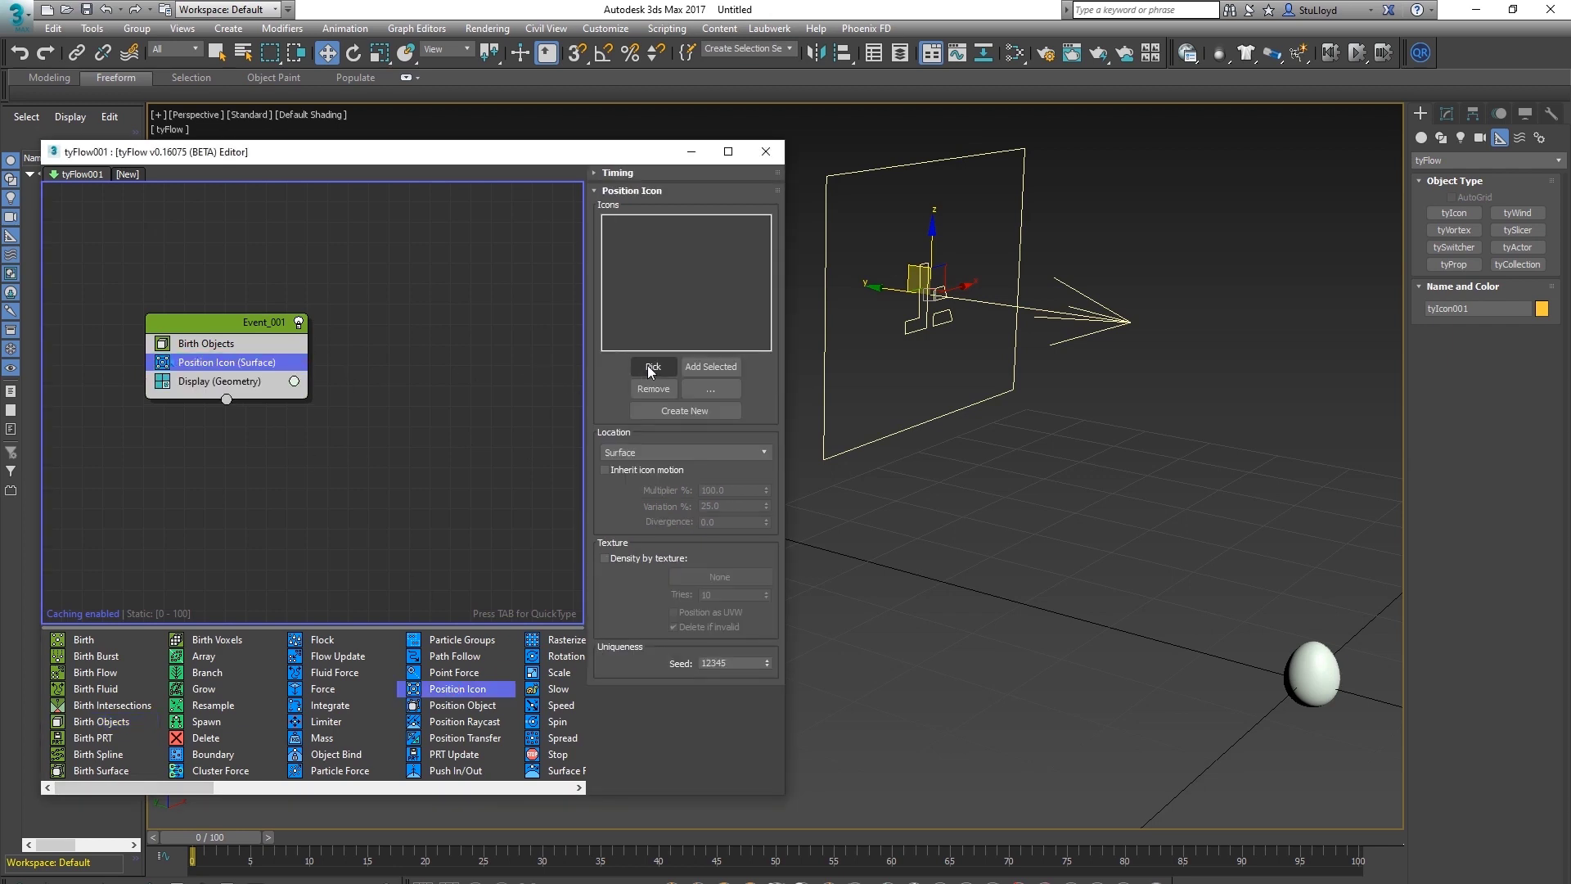
{"action": "left_click", "coordinate": [1102, 293]}
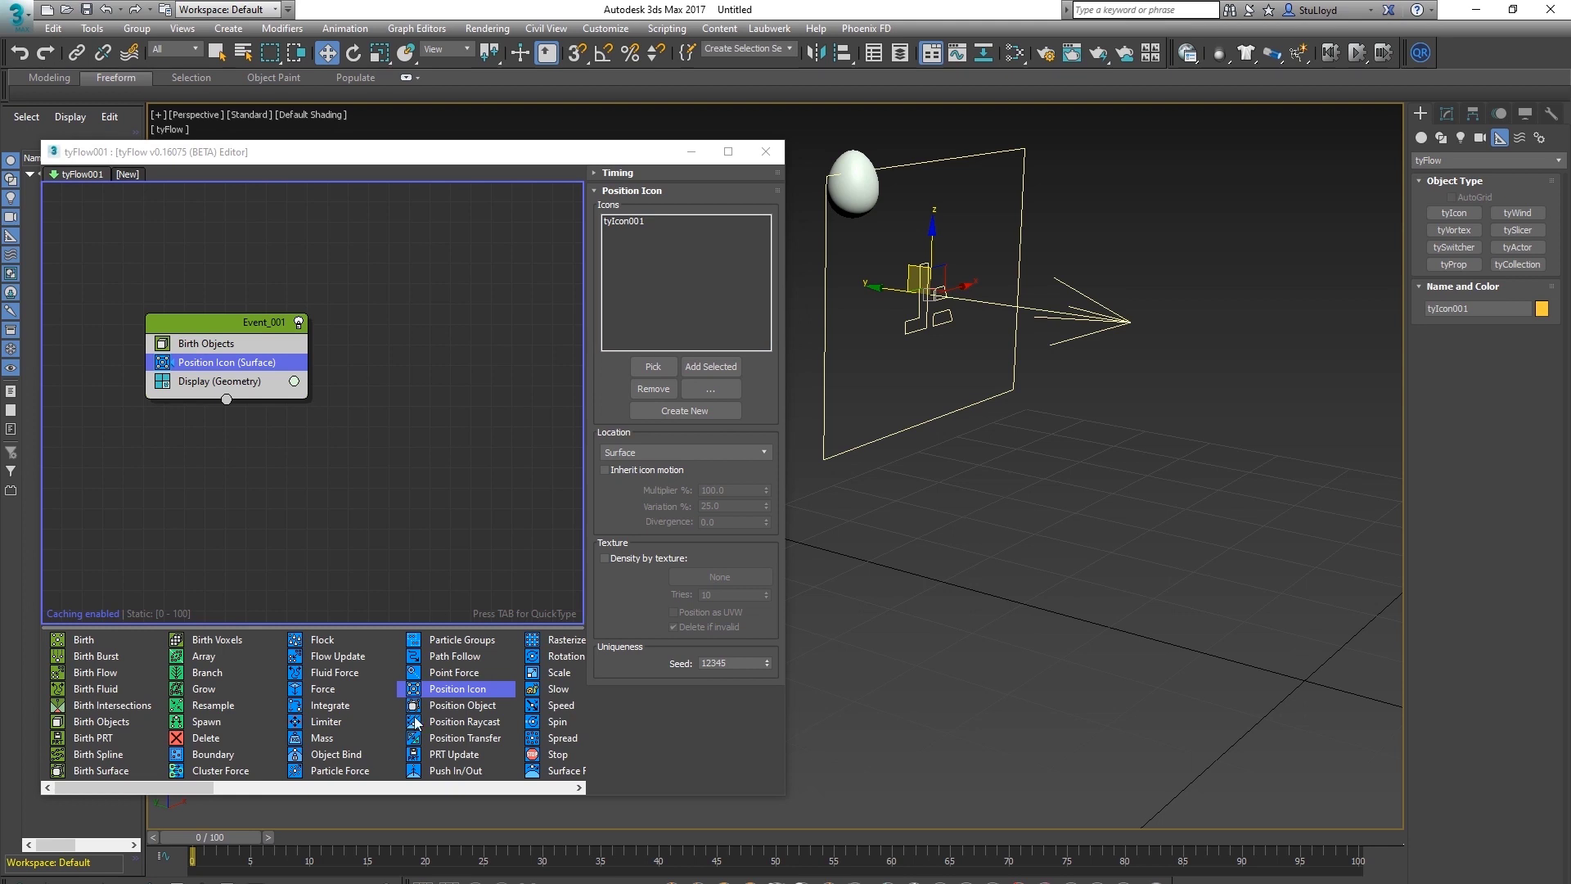
Add a Speed operator to Event_001 with direction Along Icon Arrow and pick tyIcon001 as its icon
{"action": "left_click_drag", "start_coordinate": [560, 704], "coordinate": [195, 370]}
{"action": "left_click", "coordinate": [684, 414]}
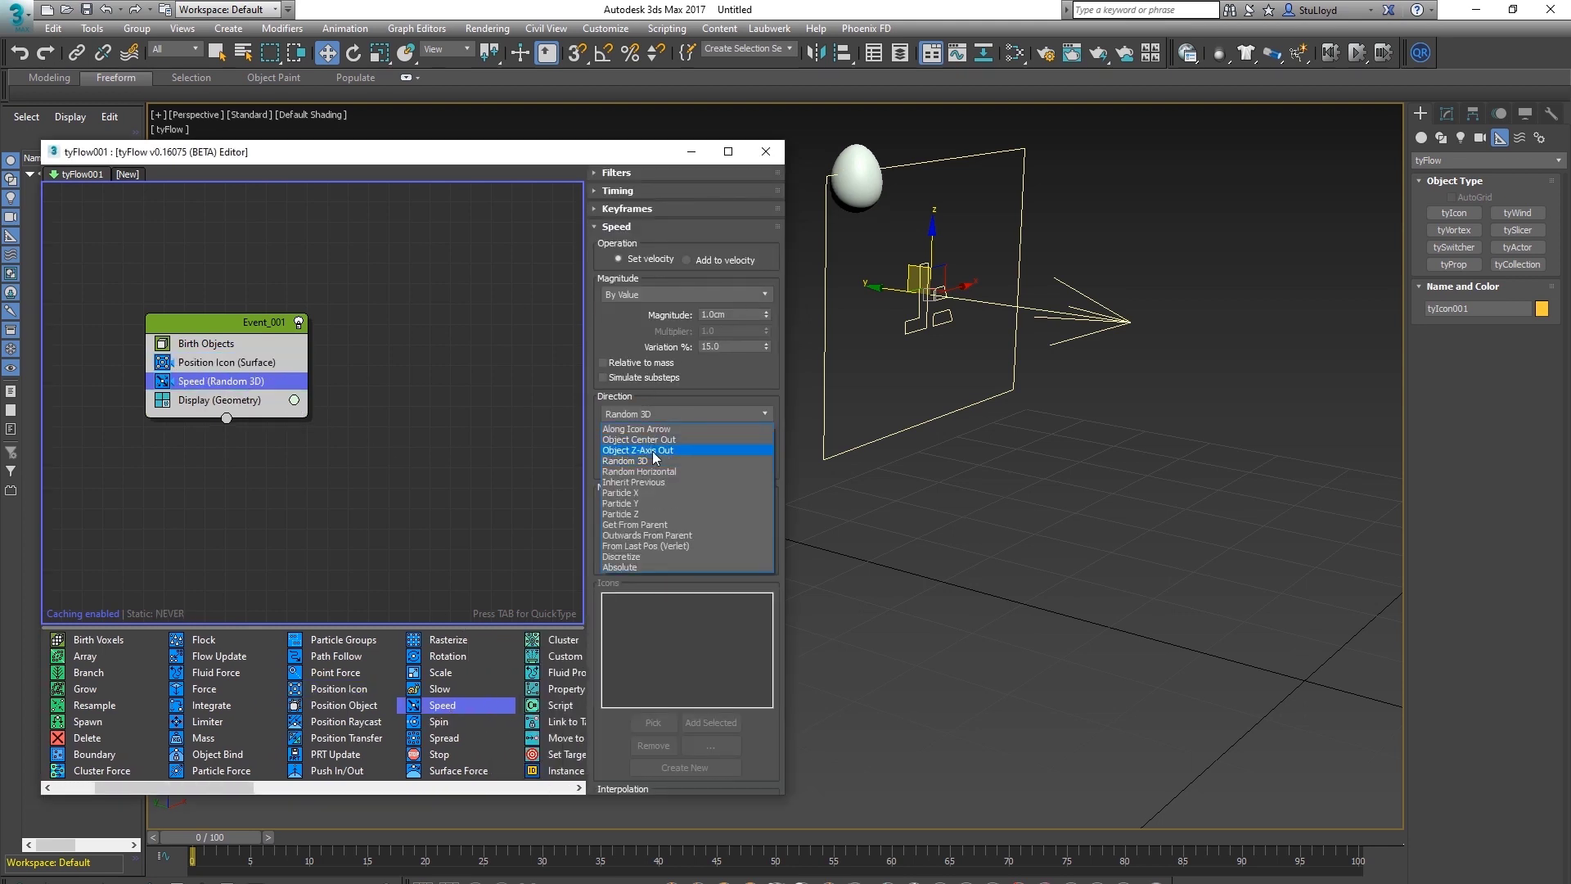
{"action": "left_click", "coordinate": [646, 430]}
{"action": "left_click", "coordinate": [653, 723]}
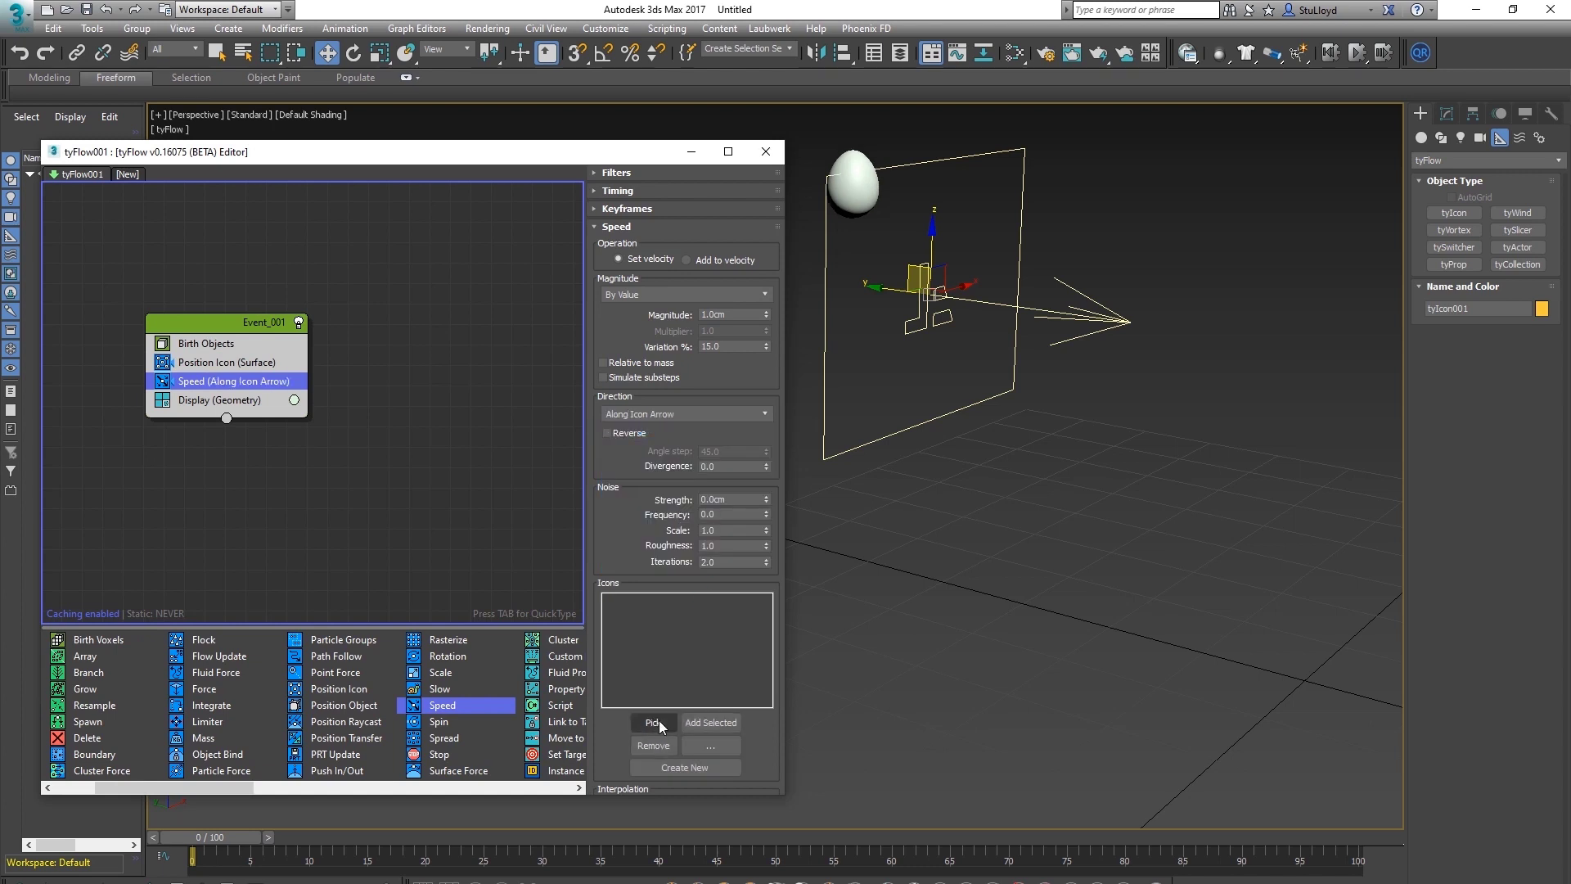
{"action": "left_click", "coordinate": [1064, 316]}
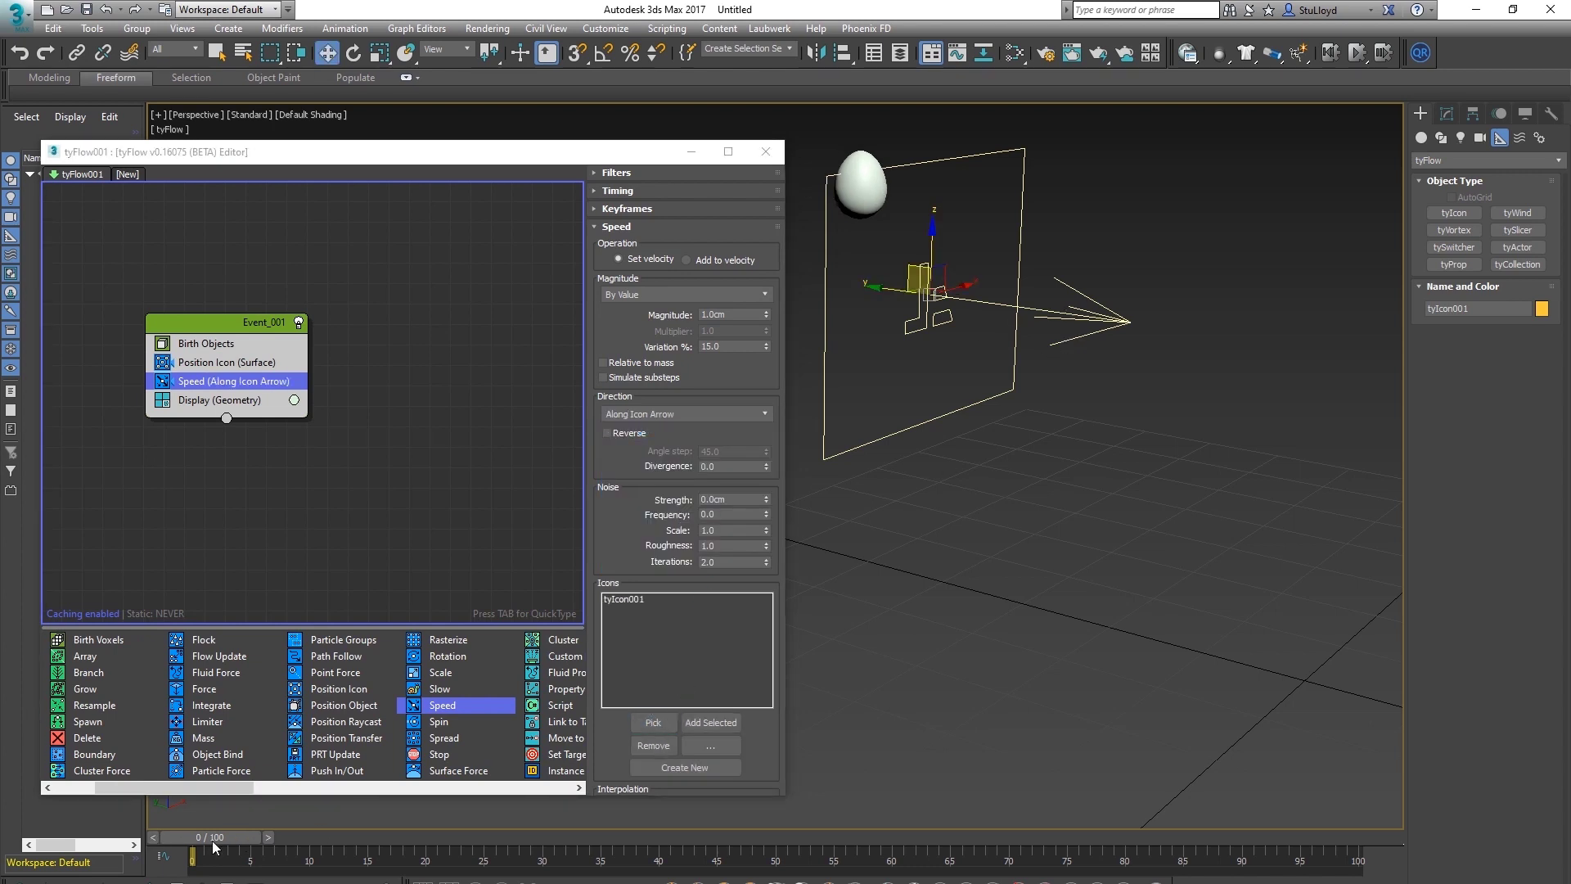
Set the Speed magnitude to 4 cm and its variation to 50%, and preview the egg's motion on the timeline
{"action": "double_click", "coordinate": [721, 316]}
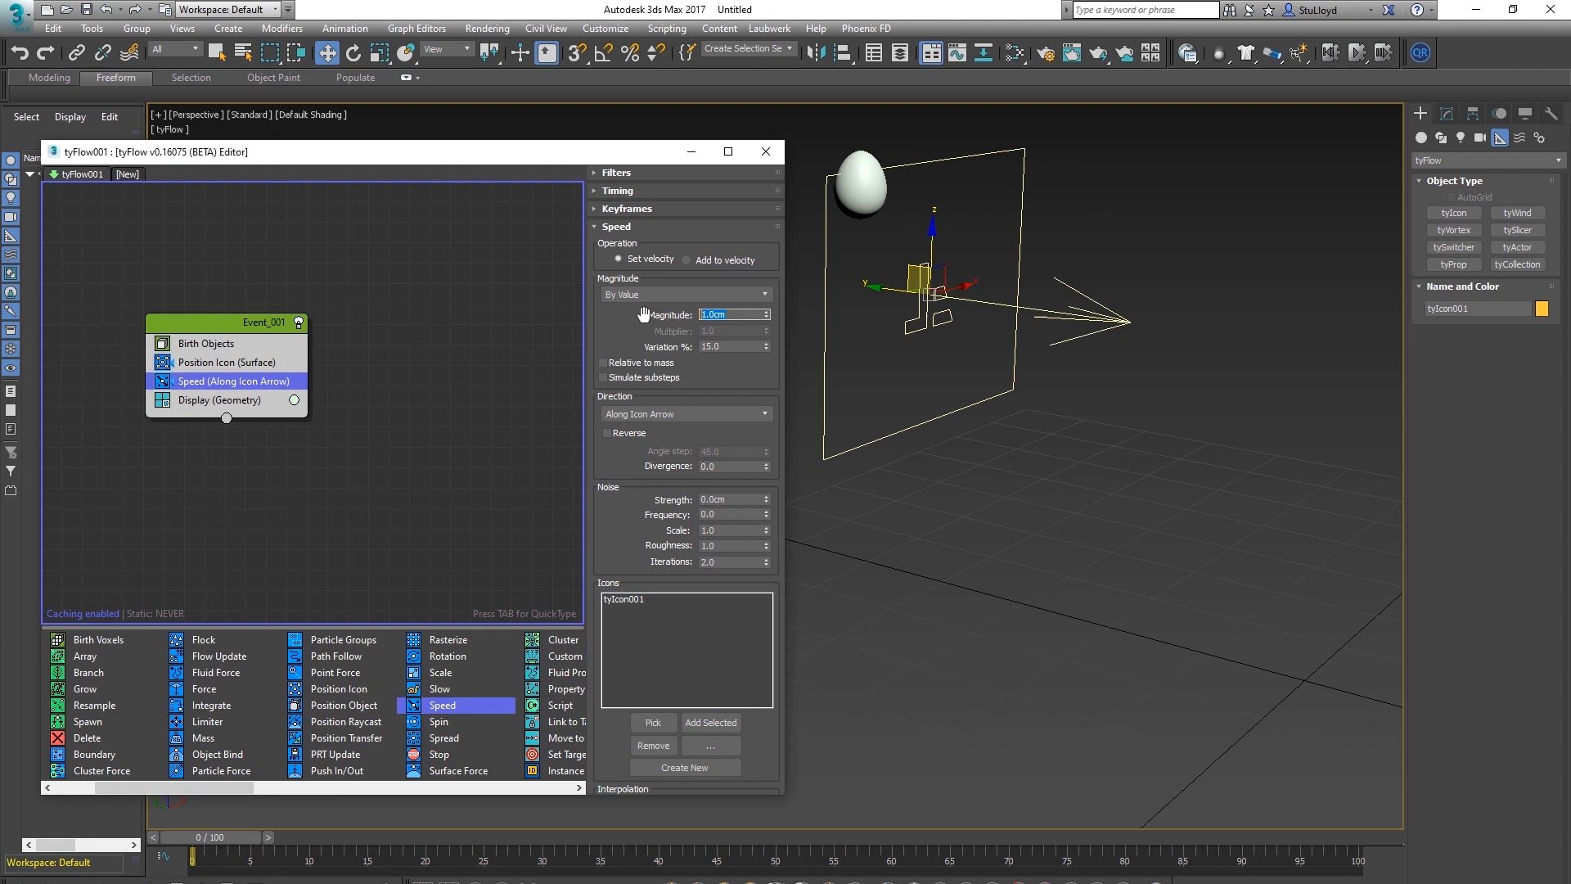
{"action": "type", "text": "4"}
{"action": "key", "text": "Return"}
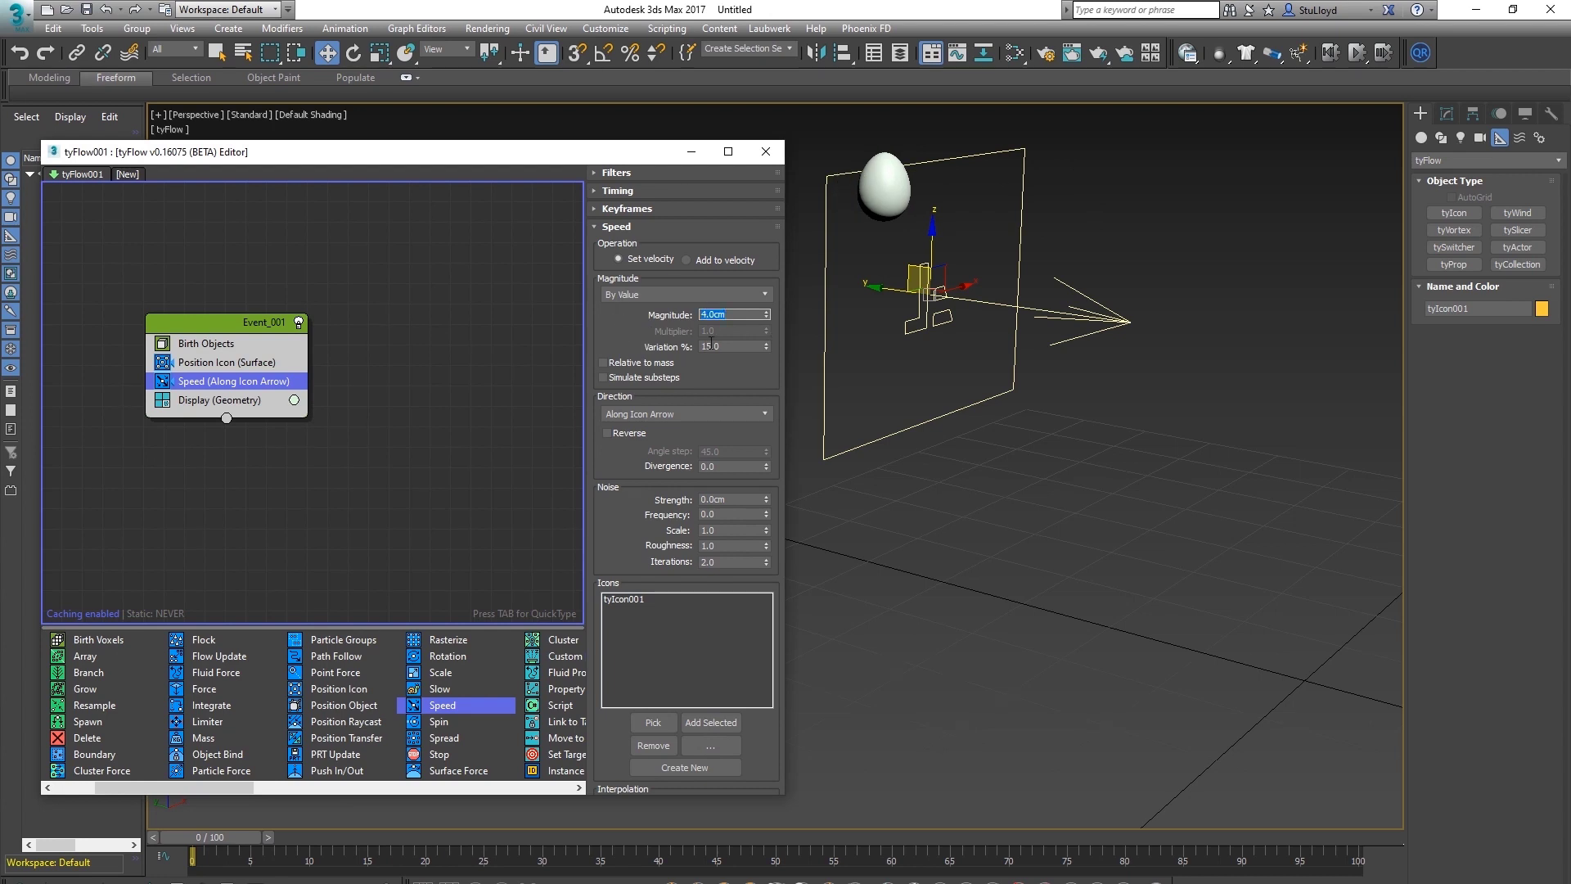
{"action": "double_click", "coordinate": [737, 346]}
{"action": "type", "text": "50"}
{"action": "key", "text": "Return"}
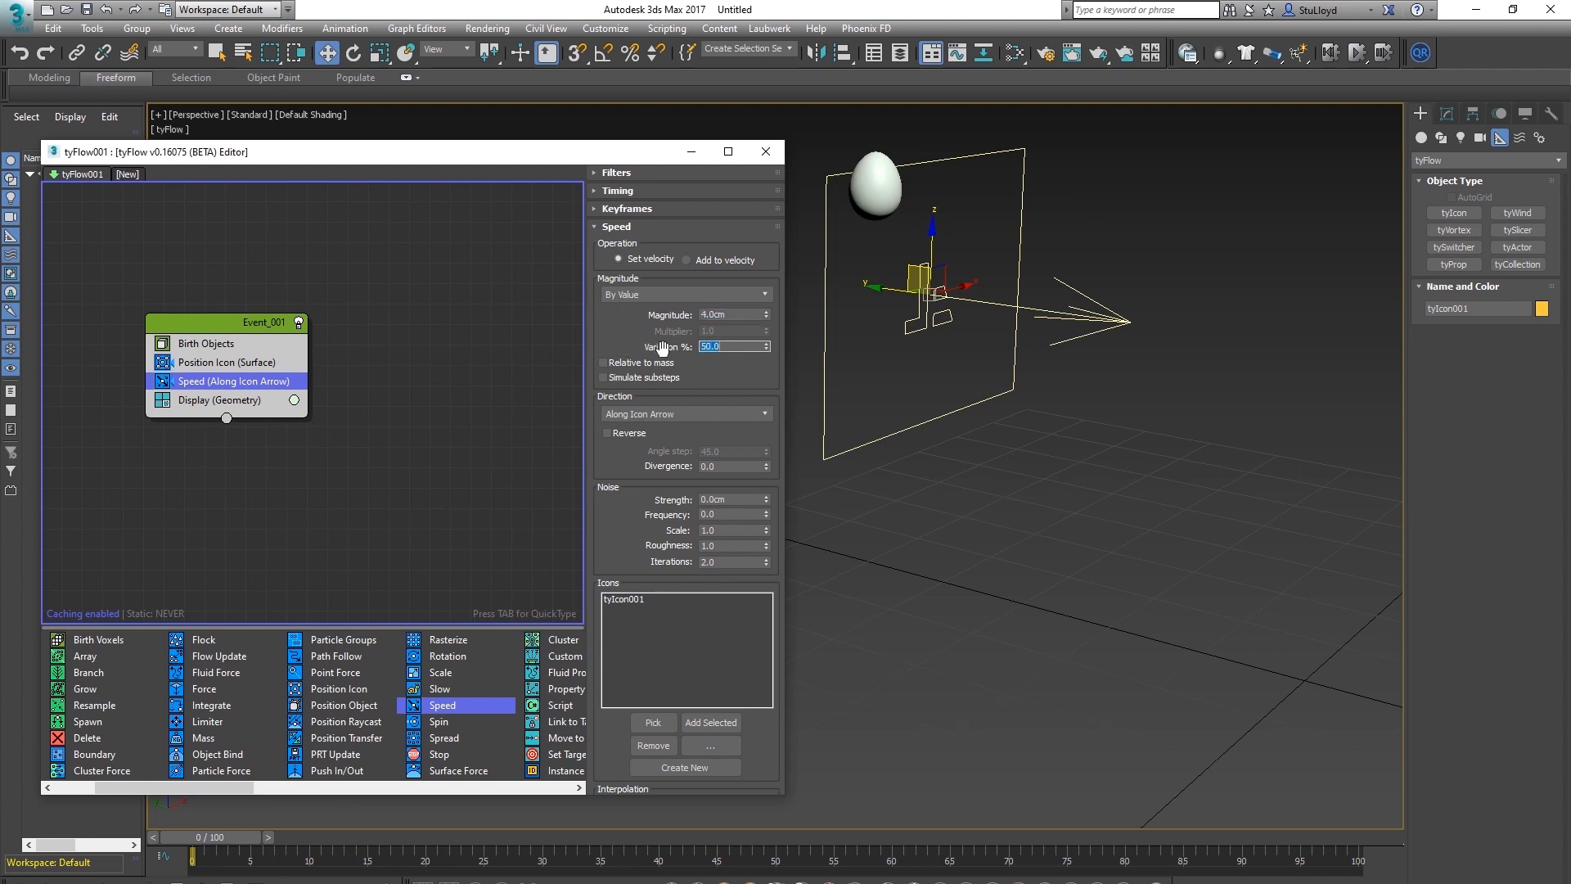
{"action": "left_click_drag", "start_coordinate": [232, 841], "coordinate": [390, 826]}
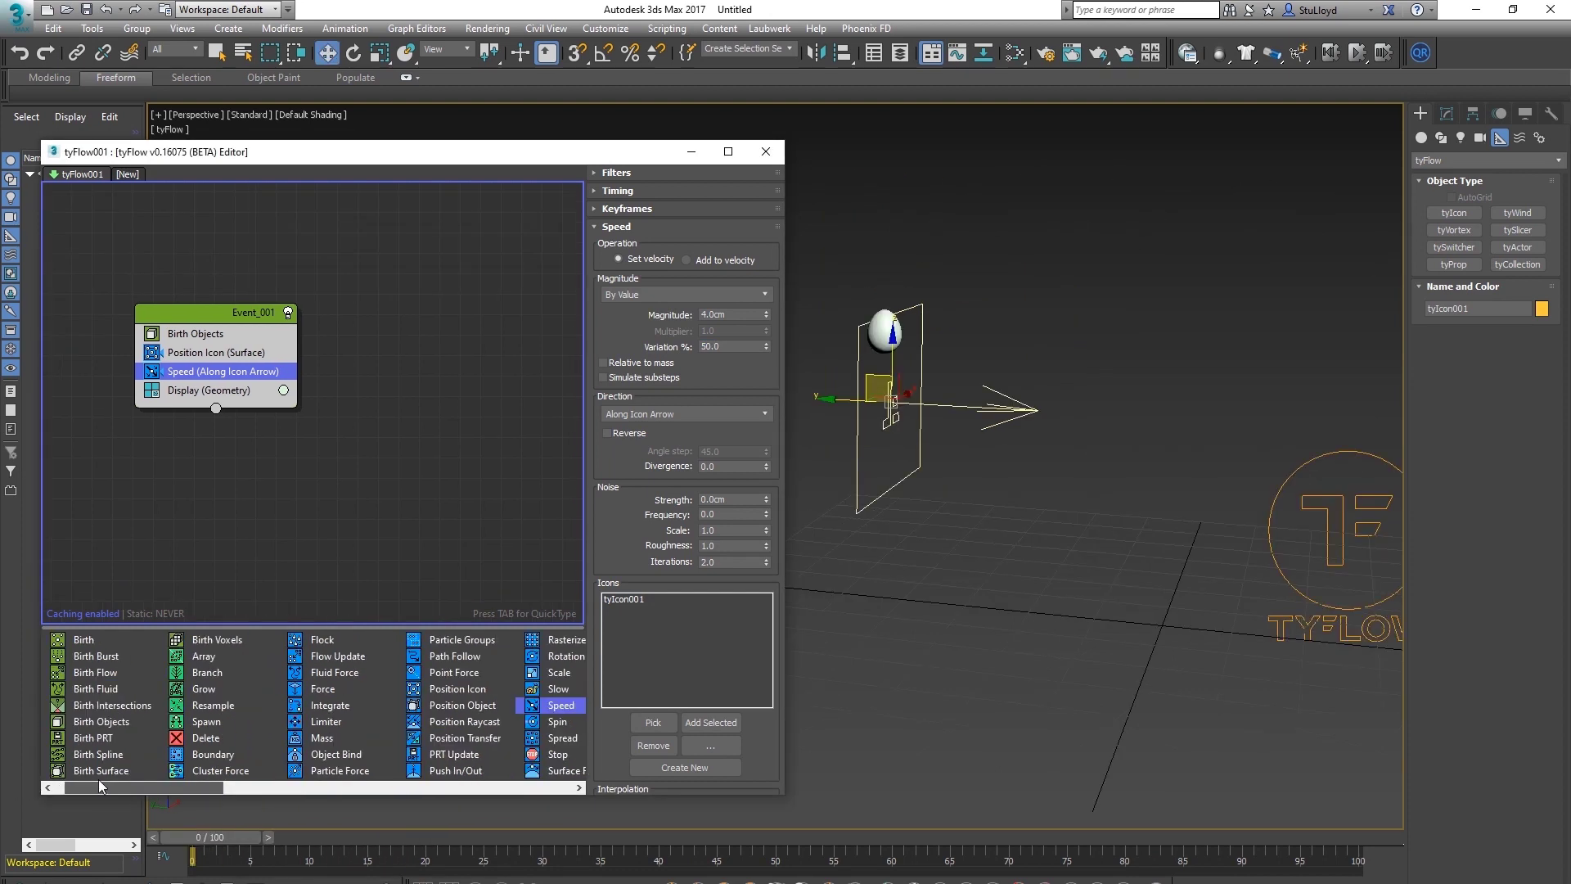
Add a Spawn operator below Birth Objects, set it to spawn 2 particles per second, and preview the result
{"action": "mouse_move", "coordinate": [98, 787]}
{"action": "left_mouse_down"}
{"action": "mouse_move", "coordinate": [13, 787]}
{"action": "mouse_move", "coordinate": [184, 787]}
{"action": "mouse_move", "coordinate": [102, 778]}
{"action": "left_mouse_up"}
{"action": "left_click_drag", "start_coordinate": [206, 726], "coordinate": [189, 356]}
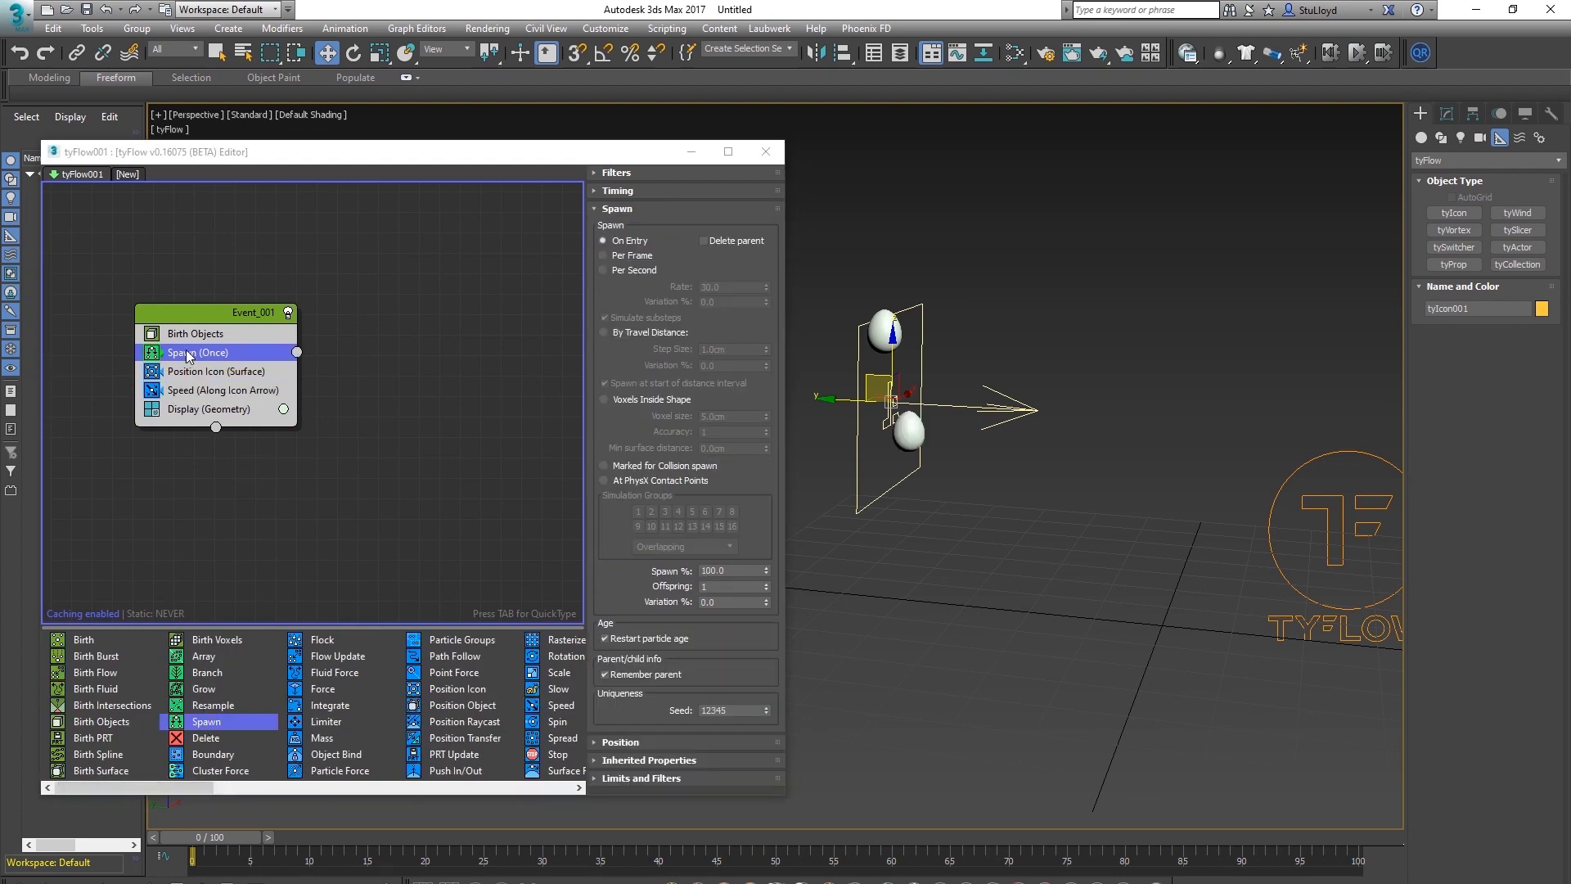
{"action": "left_click", "coordinate": [604, 270]}
{"action": "double_click", "coordinate": [728, 287]}
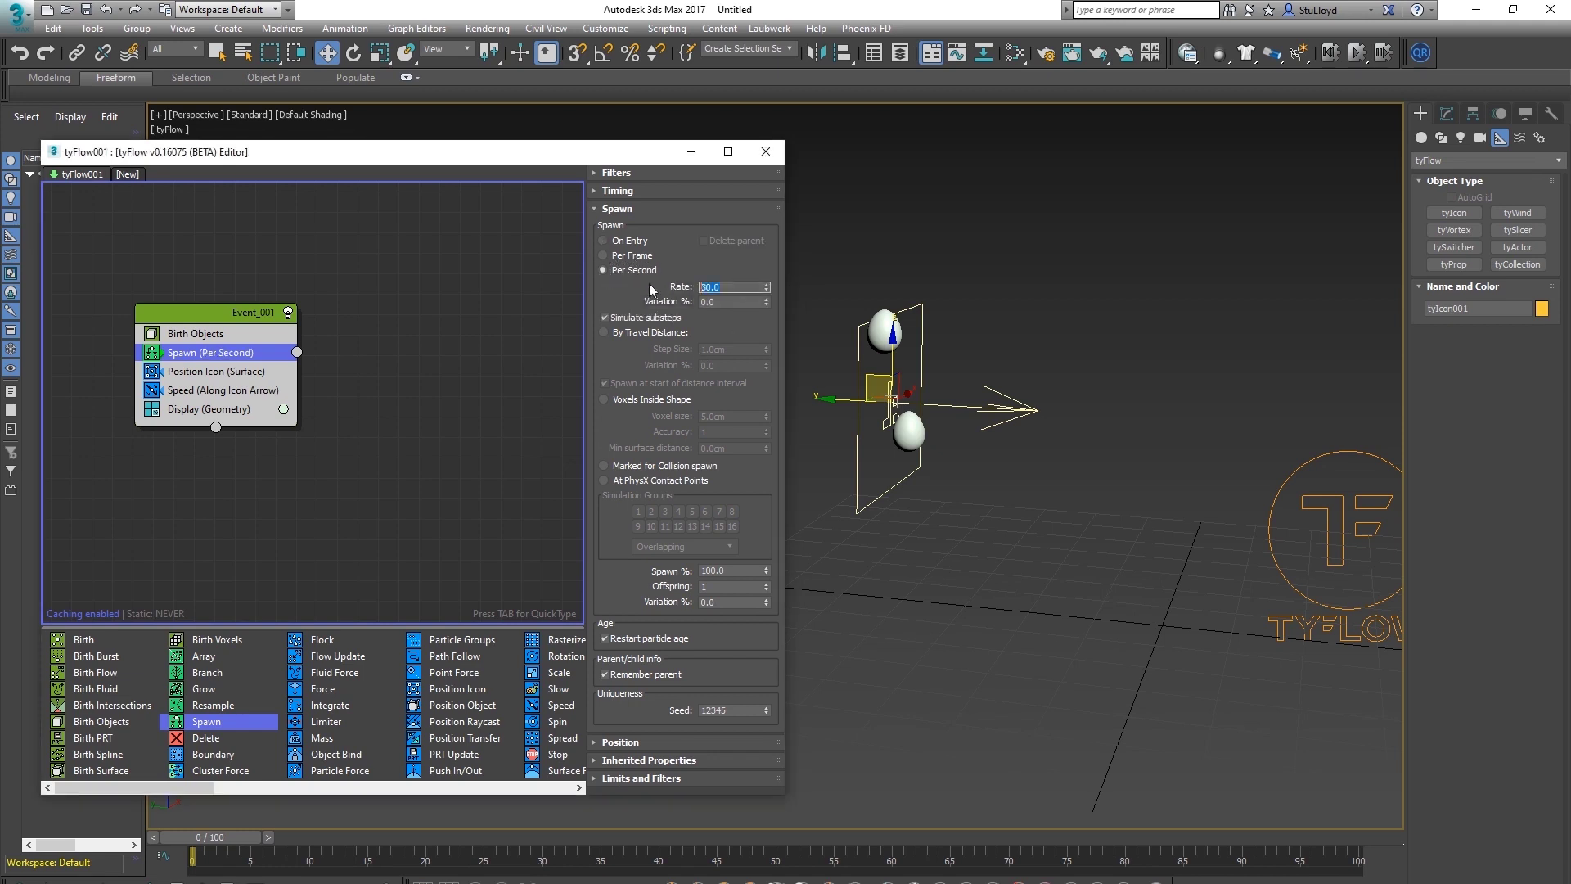
{"action": "type", "text": "2"}
{"action": "key", "text": "Return"}
{"action": "left_click_drag", "start_coordinate": [198, 832], "coordinate": [189, 752]}
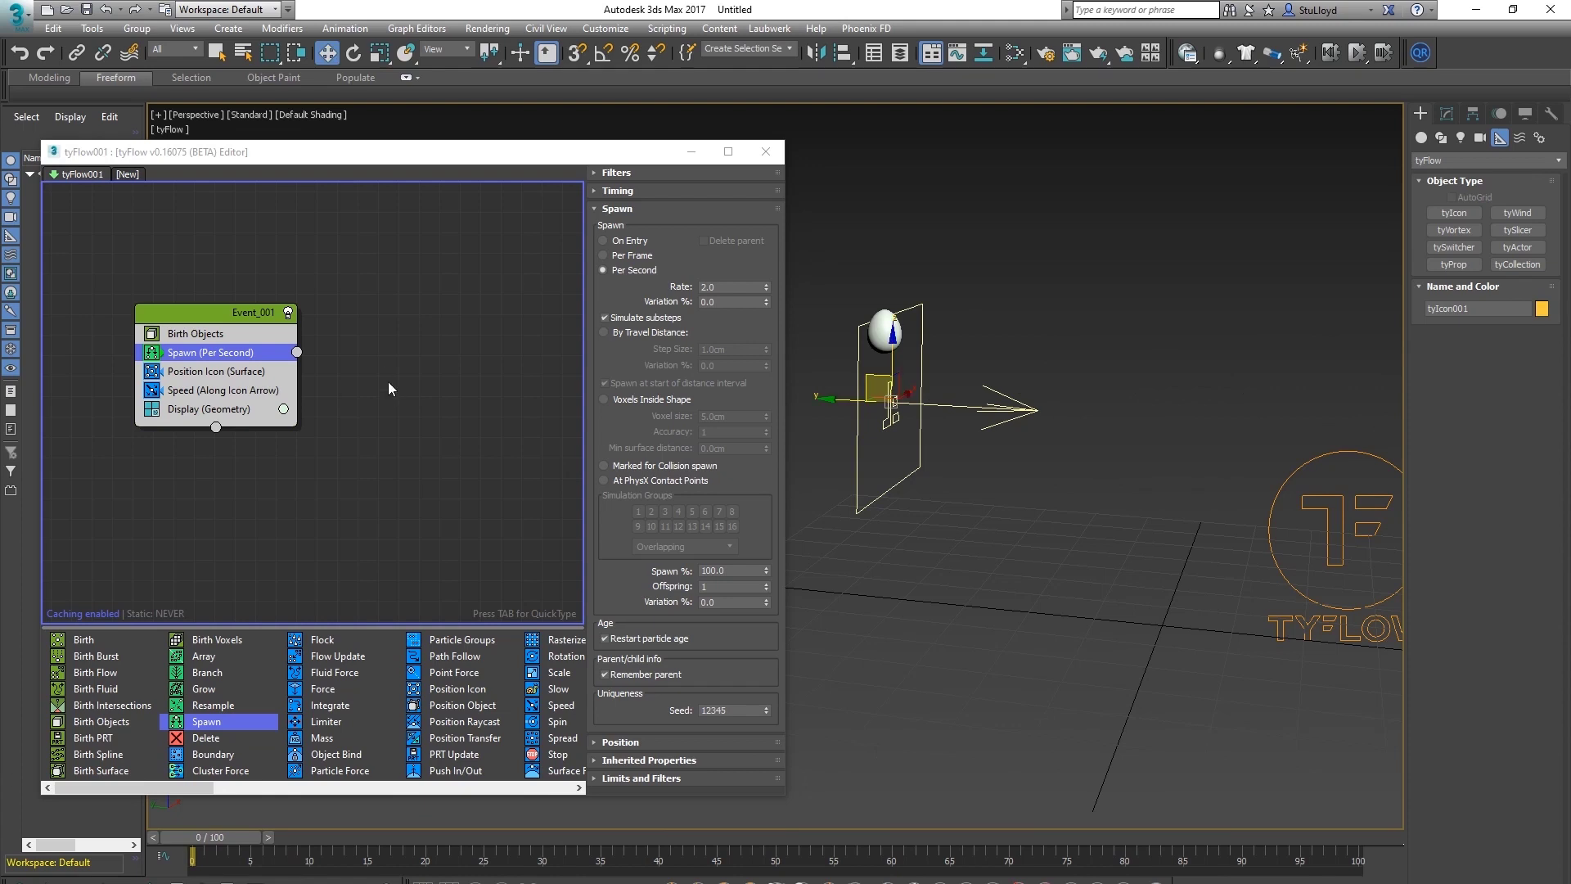
Move the Position Icon and Speed operators into a new event and connect the Spawn output to it
{"action": "left_click", "coordinate": [214, 371]}
{"action": "left_click", "coordinate": [187, 394], "text": "ctrl"}
{"action": "left_click_drag", "start_coordinate": [189, 378], "coordinate": [431, 391]}
{"action": "left_click_drag", "start_coordinate": [297, 353], "coordinate": [362, 397]}
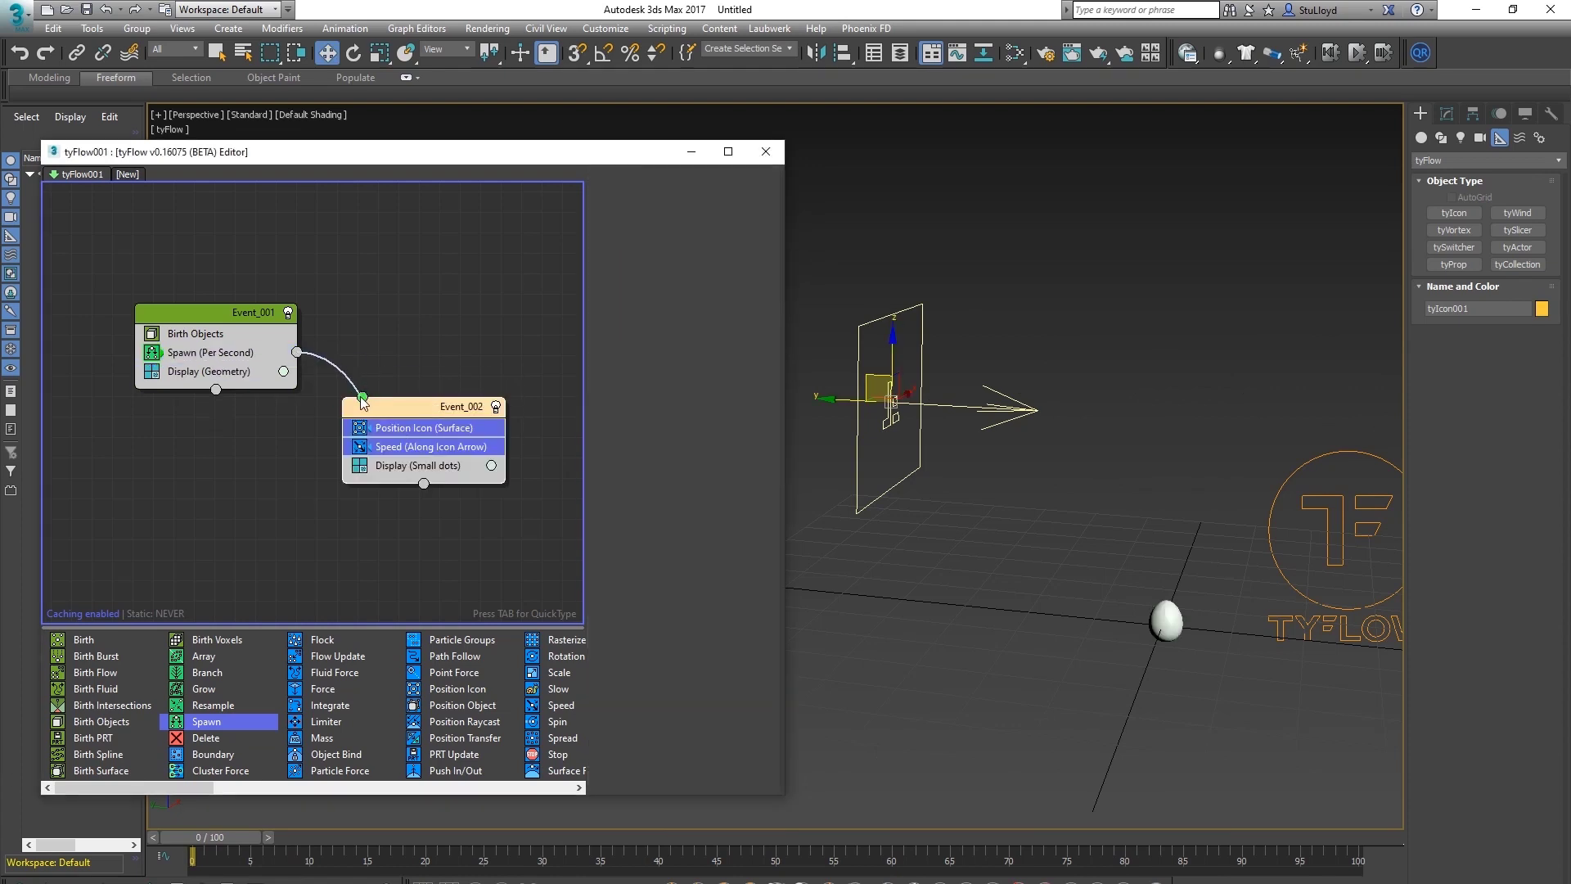
Set the Event_002 display to Geometry and disable the Display operator in Event_001
{"action": "left_click", "coordinate": [435, 468]}
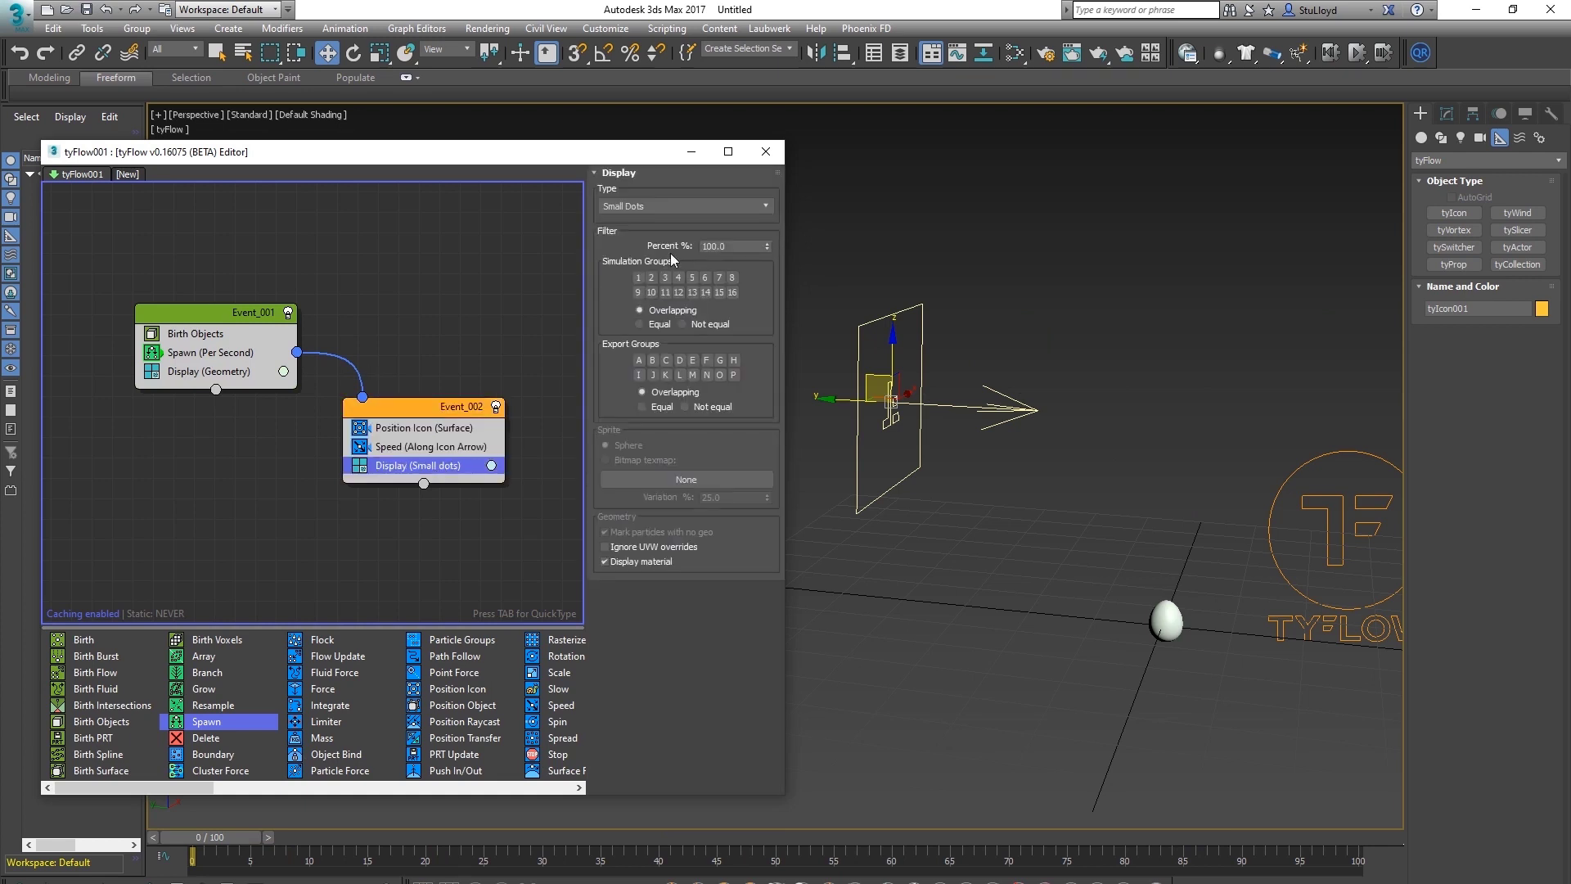
{"action": "left_click", "coordinate": [659, 206]}
{"action": "left_click", "coordinate": [631, 285]}
{"action": "middle_click_drag", "start_coordinate": [1050, 519], "coordinate": [1022, 505]}
{"action": "left_click_drag", "start_coordinate": [229, 841], "coordinate": [188, 769]}
{"action": "left_click", "coordinate": [149, 373]}
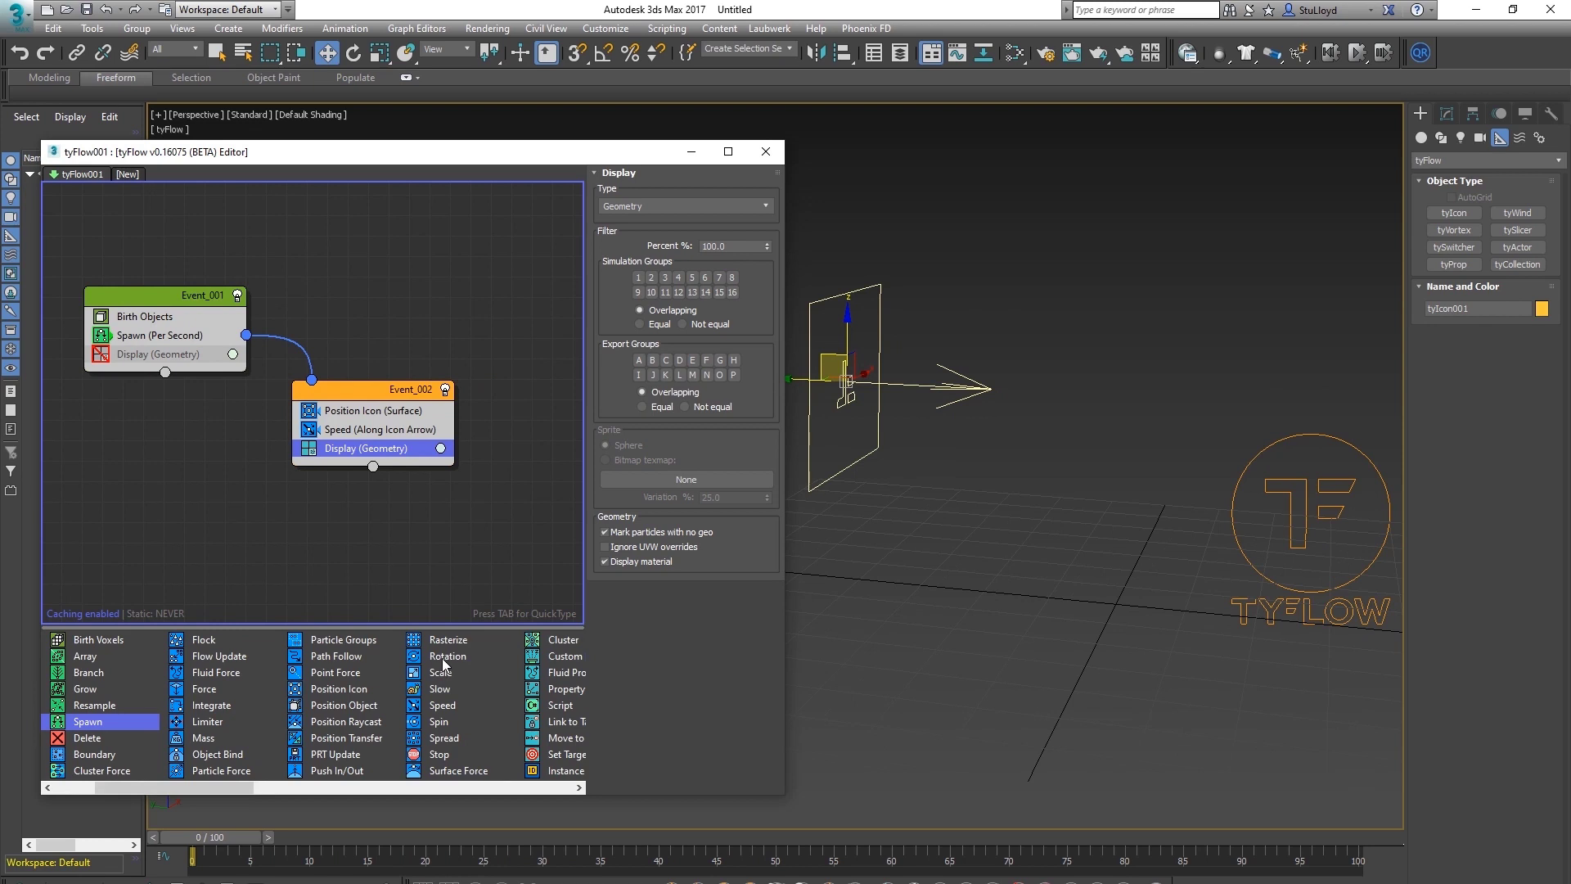
Add Random 3D Rotation and Convex Hull PhysX Shape operators to Event_002 and preview the particles
{"action": "left_click_drag", "start_coordinate": [443, 659], "coordinate": [358, 460]}
{"action": "left_click_drag", "start_coordinate": [217, 839], "coordinate": [447, 779]}
{"action": "key", "text": "w"}
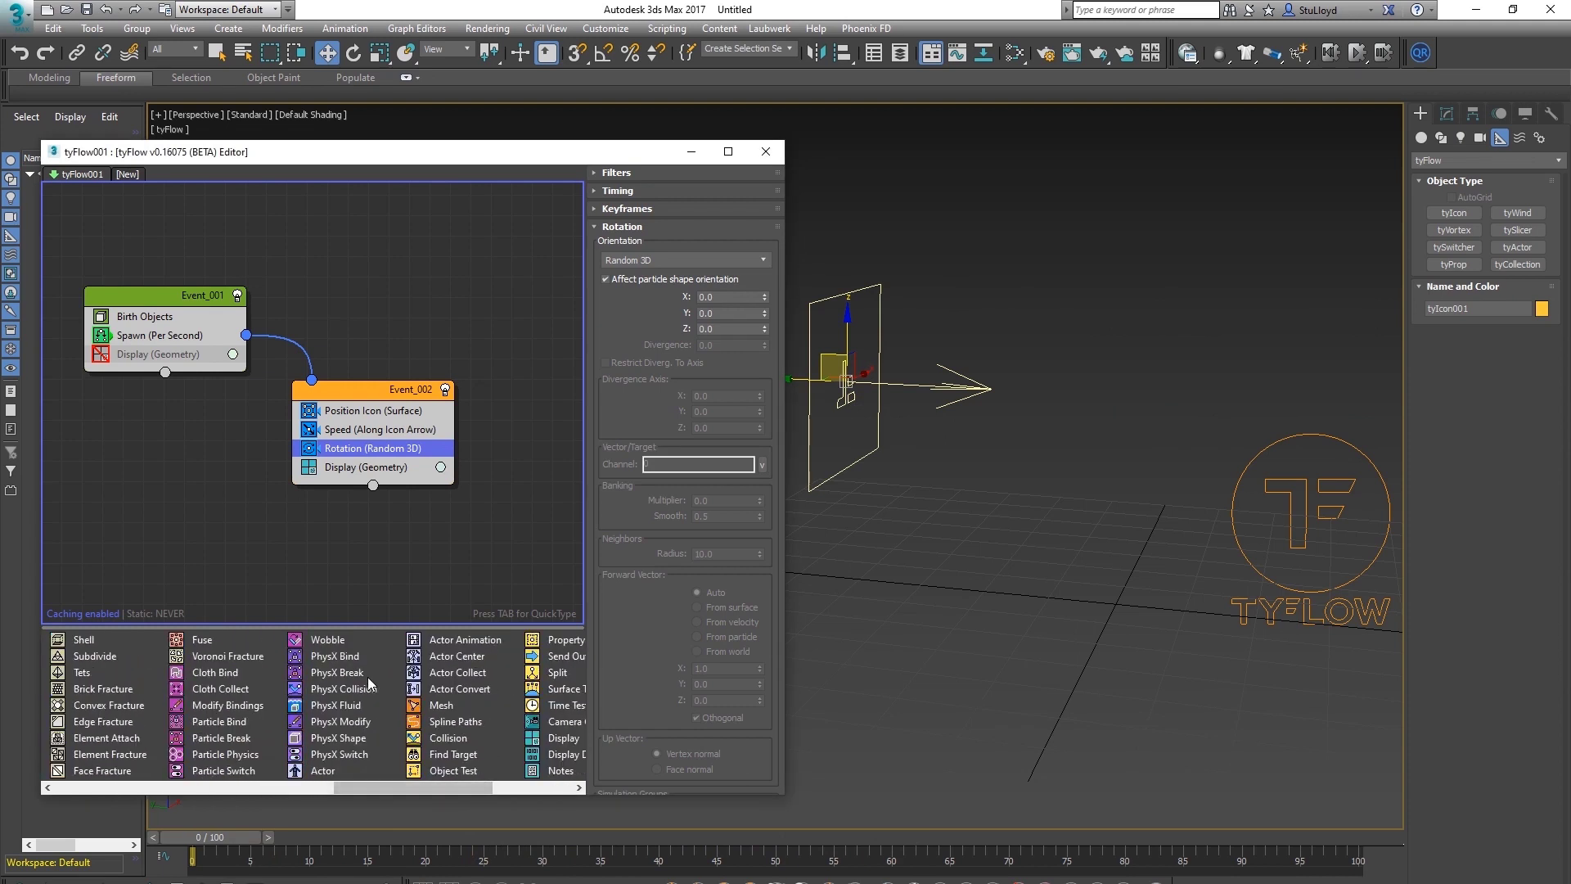
{"action": "left_click_drag", "start_coordinate": [332, 736], "coordinate": [357, 461]}
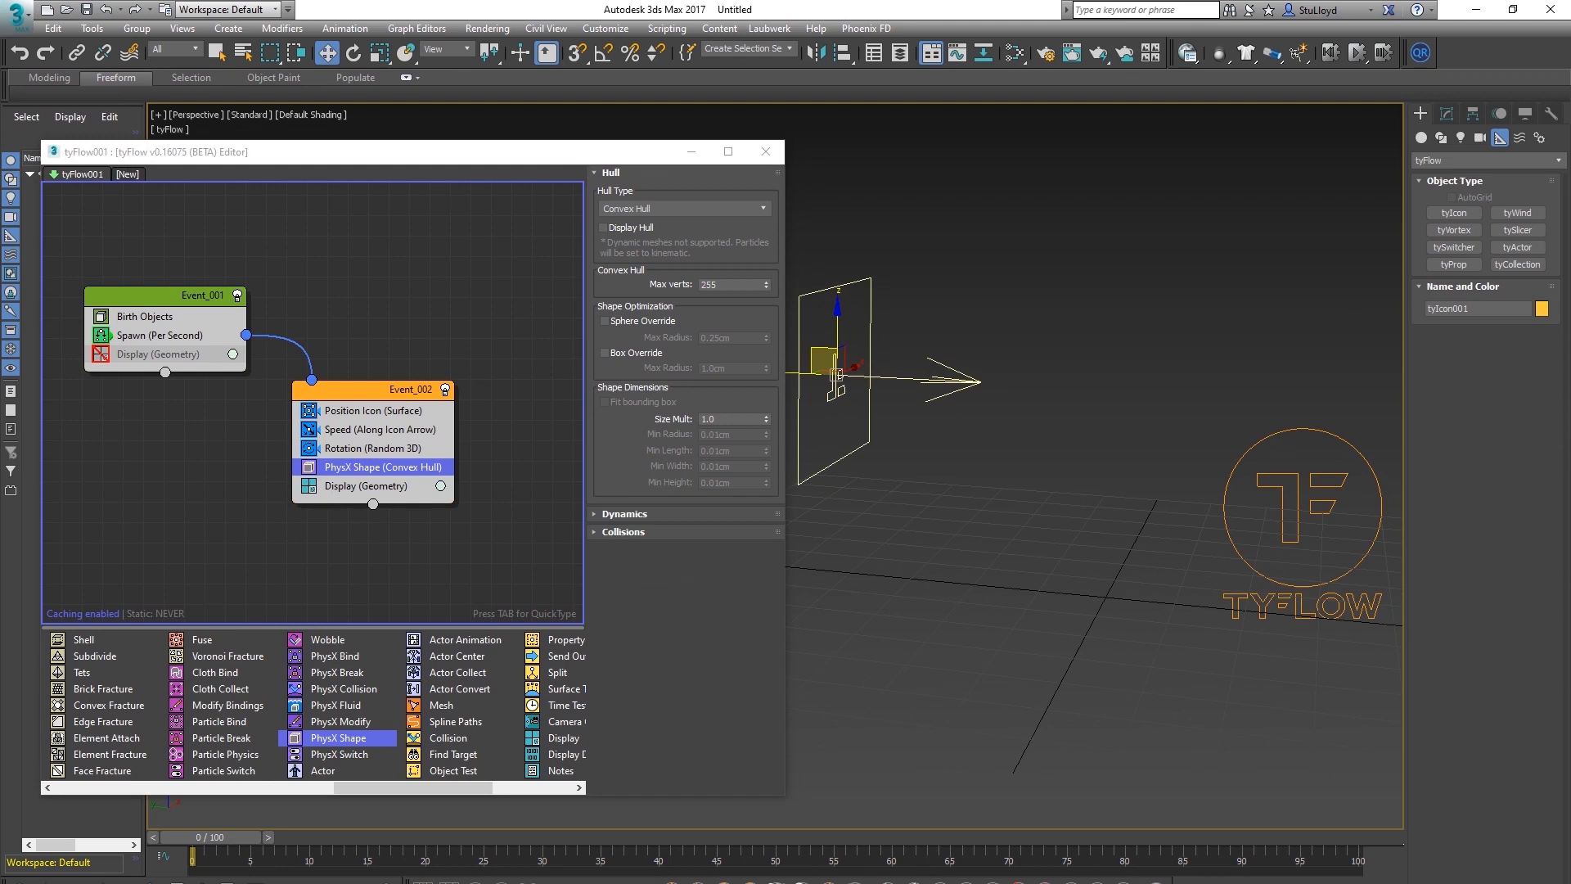
{"action": "key", "text": "slash"}
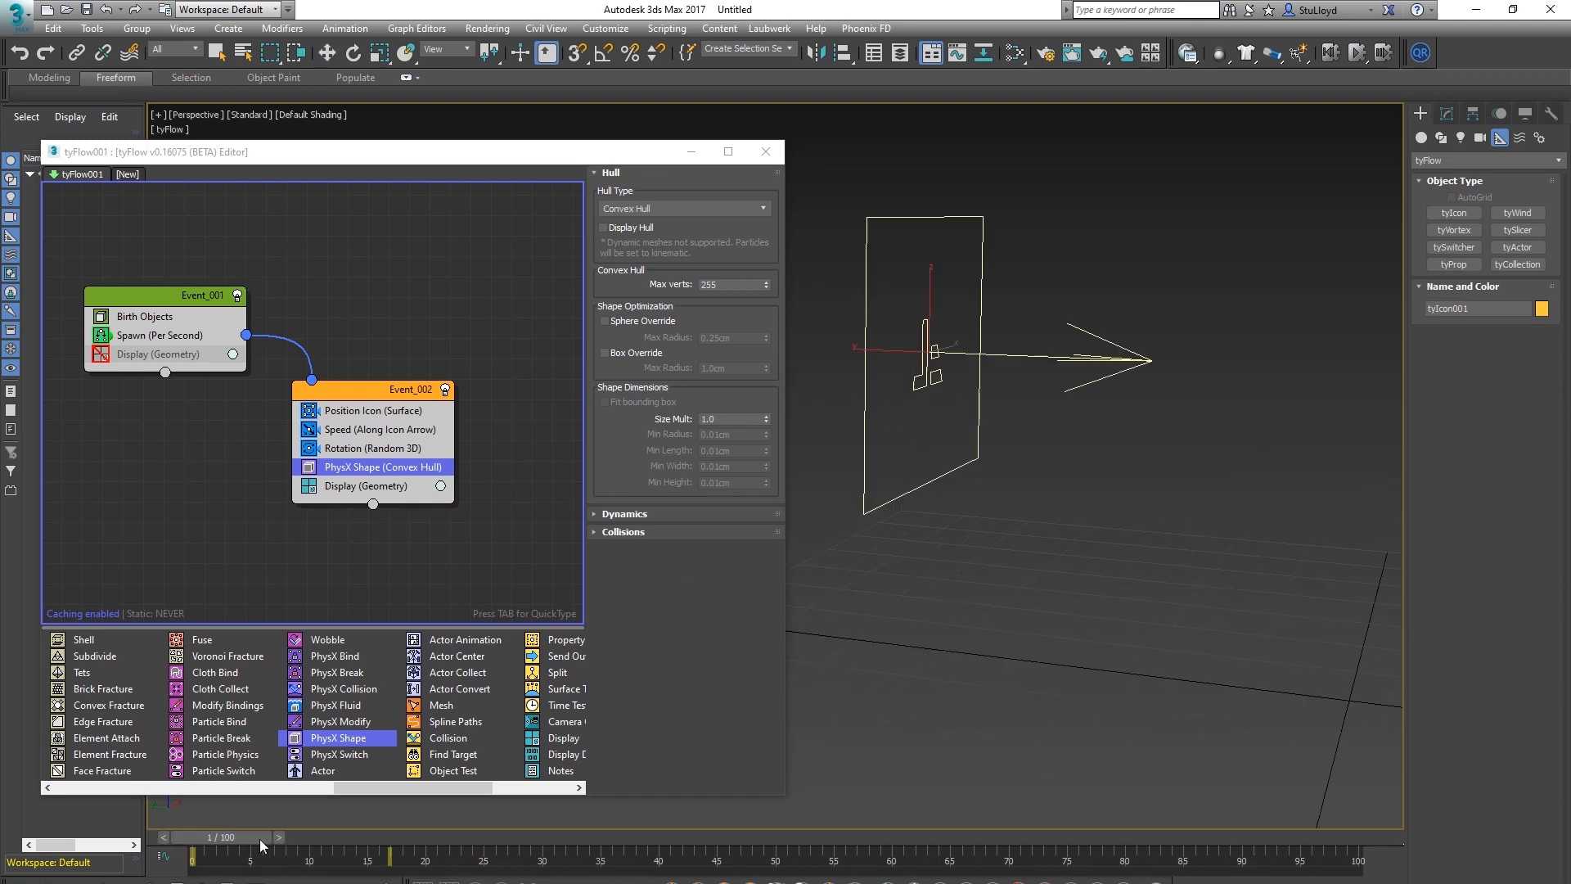
Set the tyFlow object's time step to 1/4 Frame in its main settings
{"action": "mouse_move", "coordinate": [262, 845]}
{"action": "left_mouse_down"}
{"action": "mouse_move", "coordinate": [1064, 851]}
{"action": "mouse_move", "coordinate": [851, 851]}
{"action": "mouse_move", "coordinate": [1320, 831]}
{"action": "mouse_move", "coordinate": [281, 843]}
{"action": "left_mouse_up"}
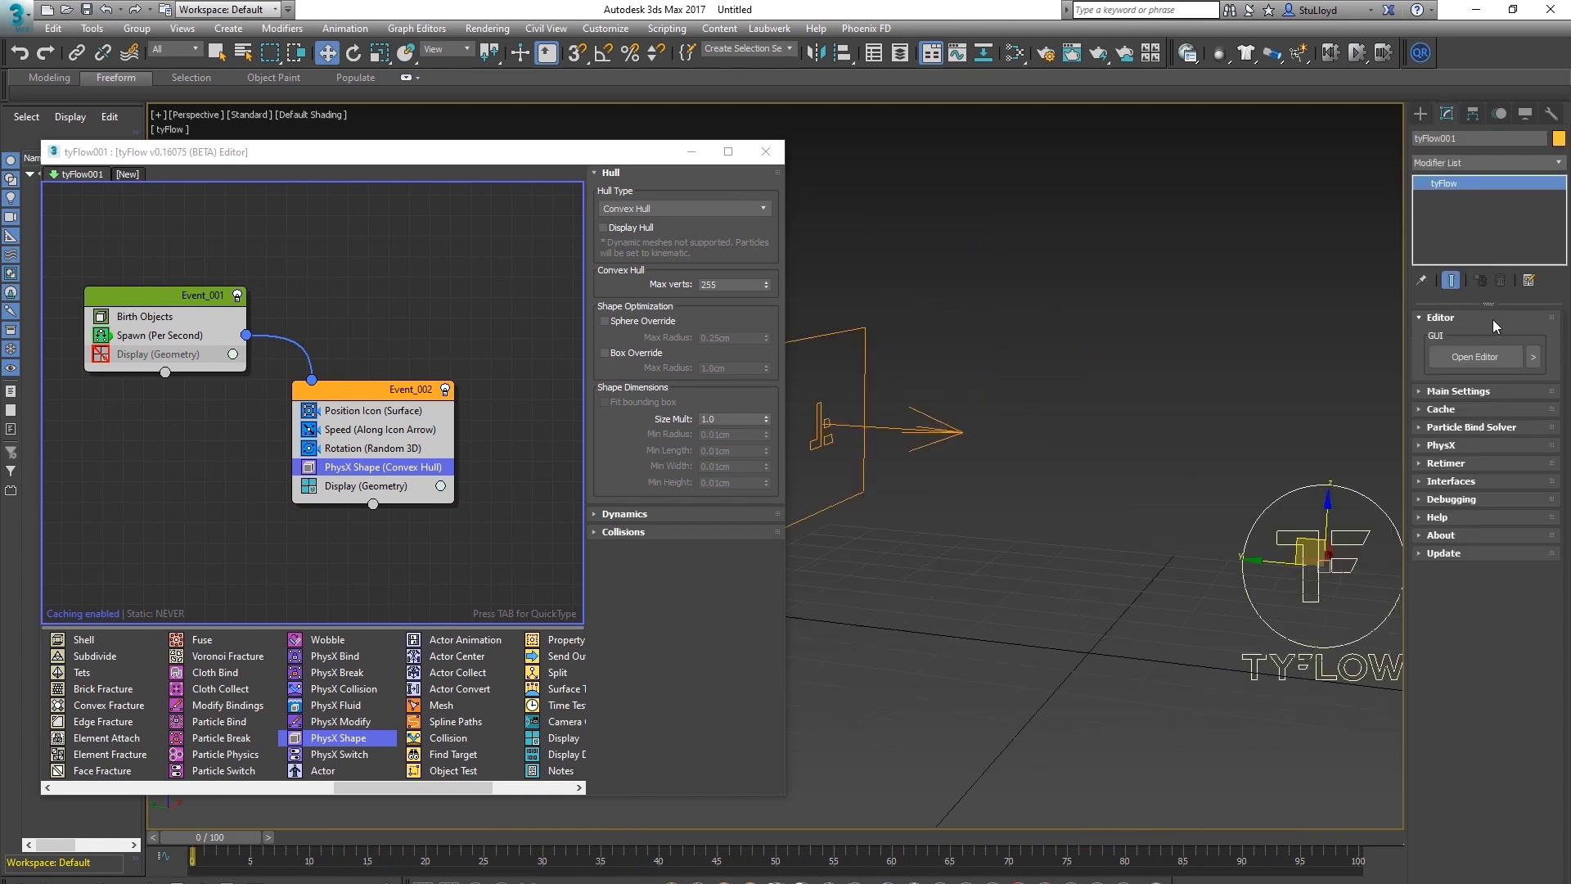
{"action": "middle_click_drag", "start_coordinate": [885, 460], "coordinate": [908, 461]}
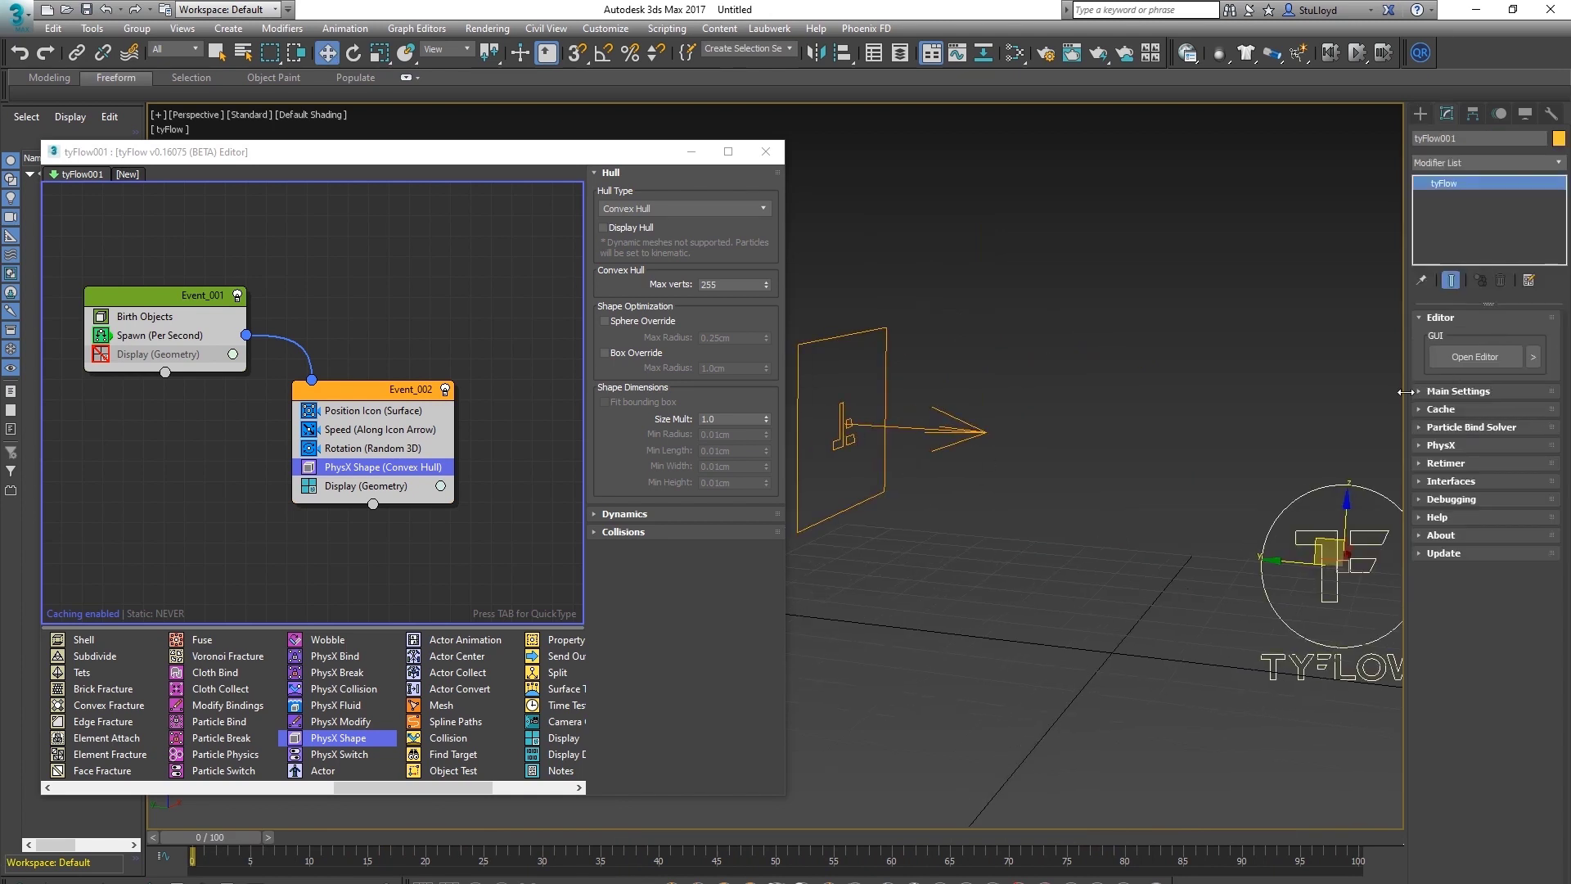
{"action": "left_click", "coordinate": [1450, 391]}
{"action": "left_click", "coordinate": [1514, 532]}
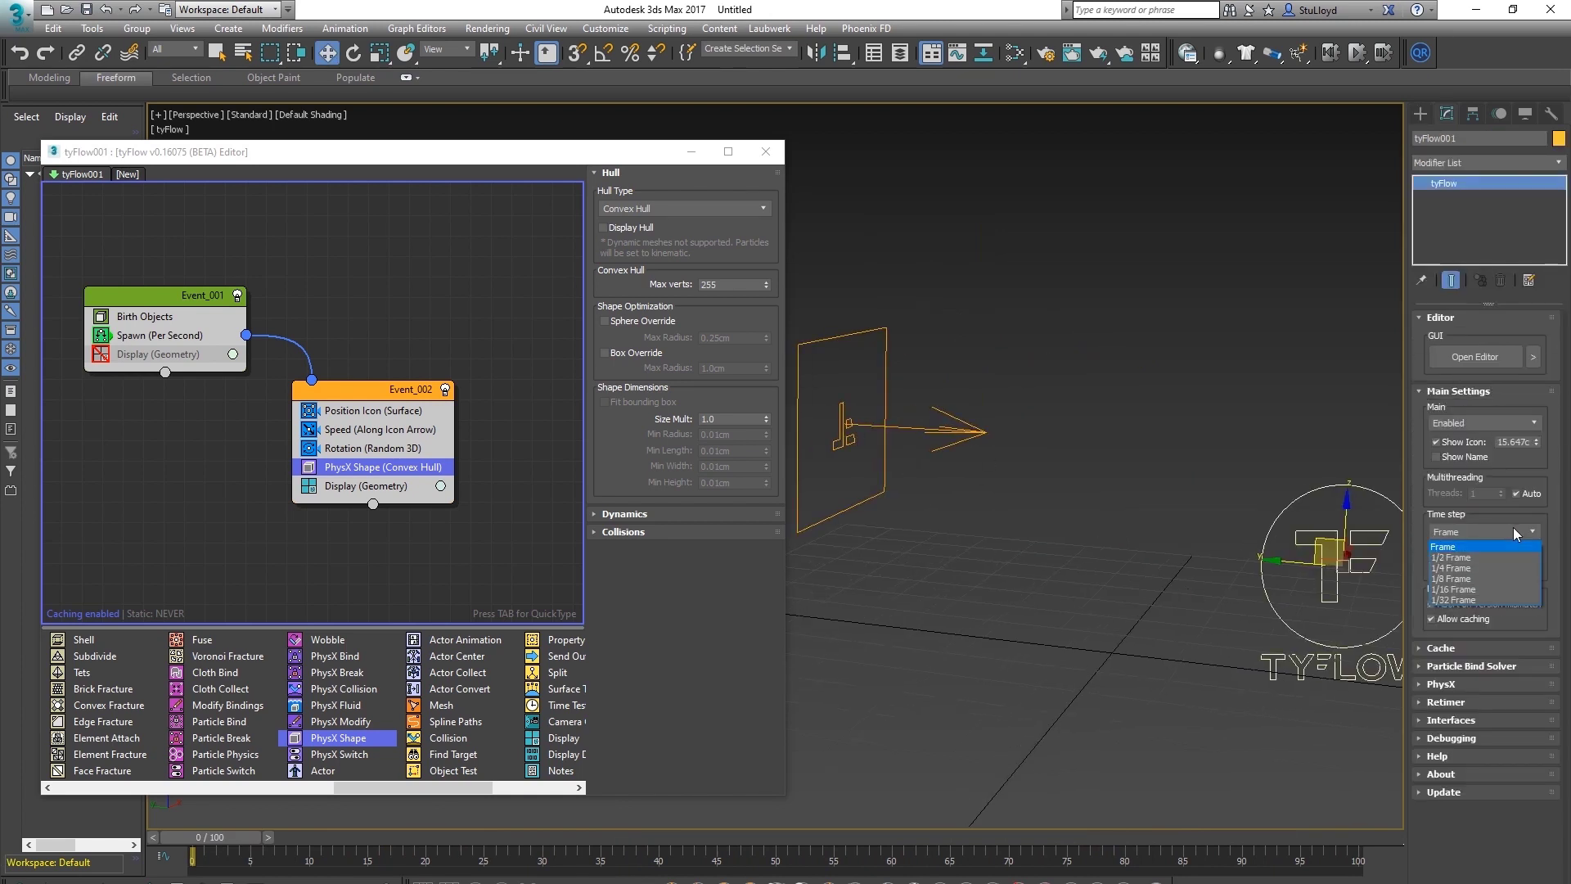
{"action": "left_click", "coordinate": [1453, 568]}
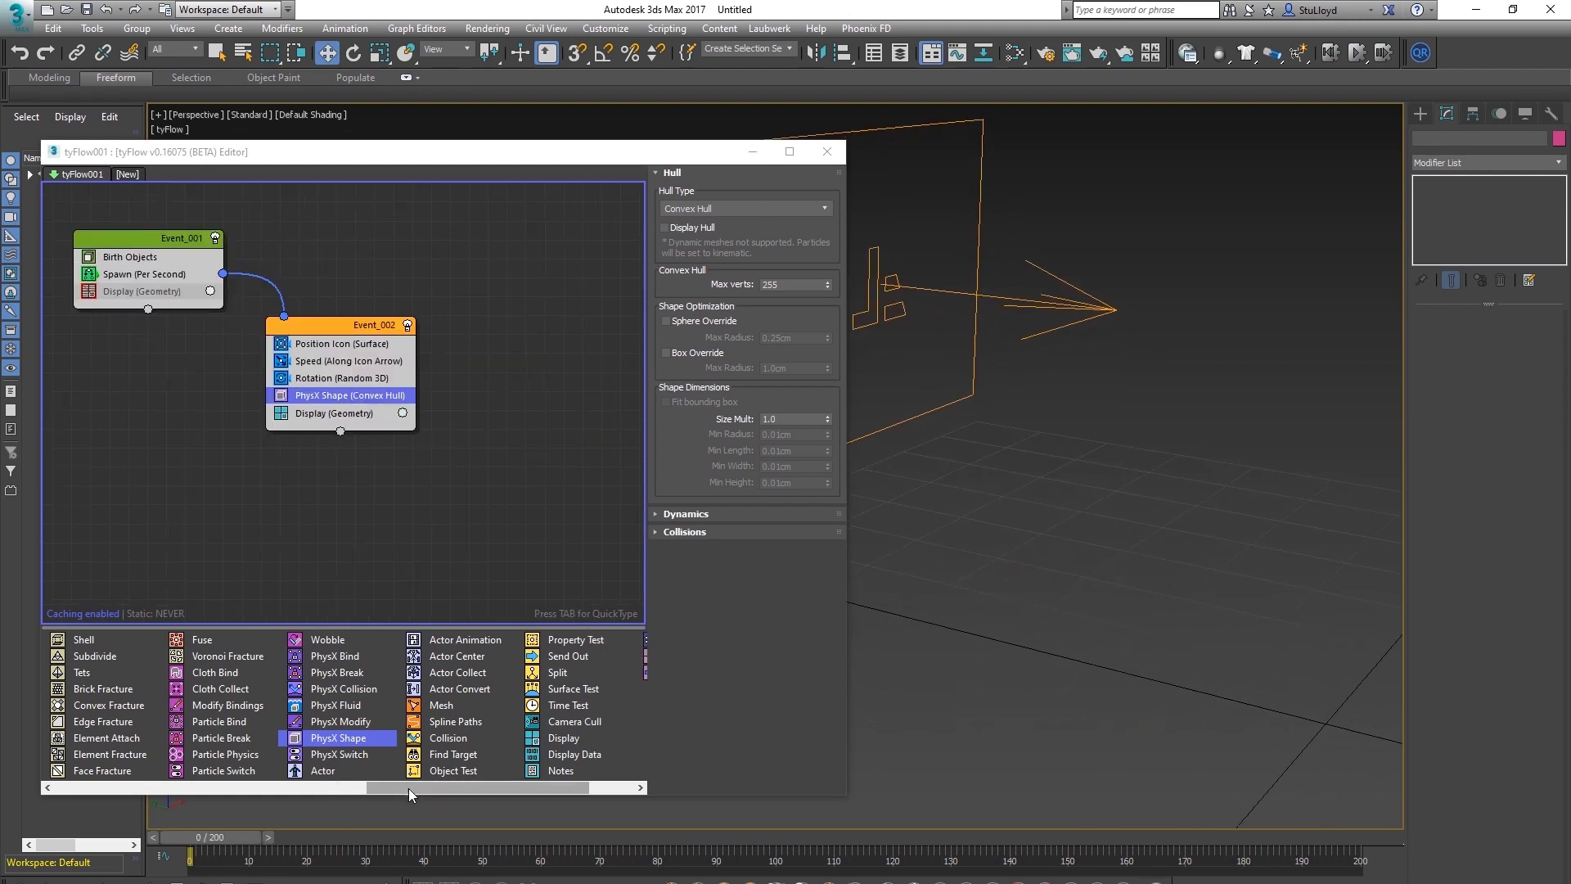
Create a ground plane about 140 cm long and 137 cm wide beneath the icon's arrow
{"action": "left_click_drag", "start_coordinate": [410, 789], "coordinate": [464, 789]}
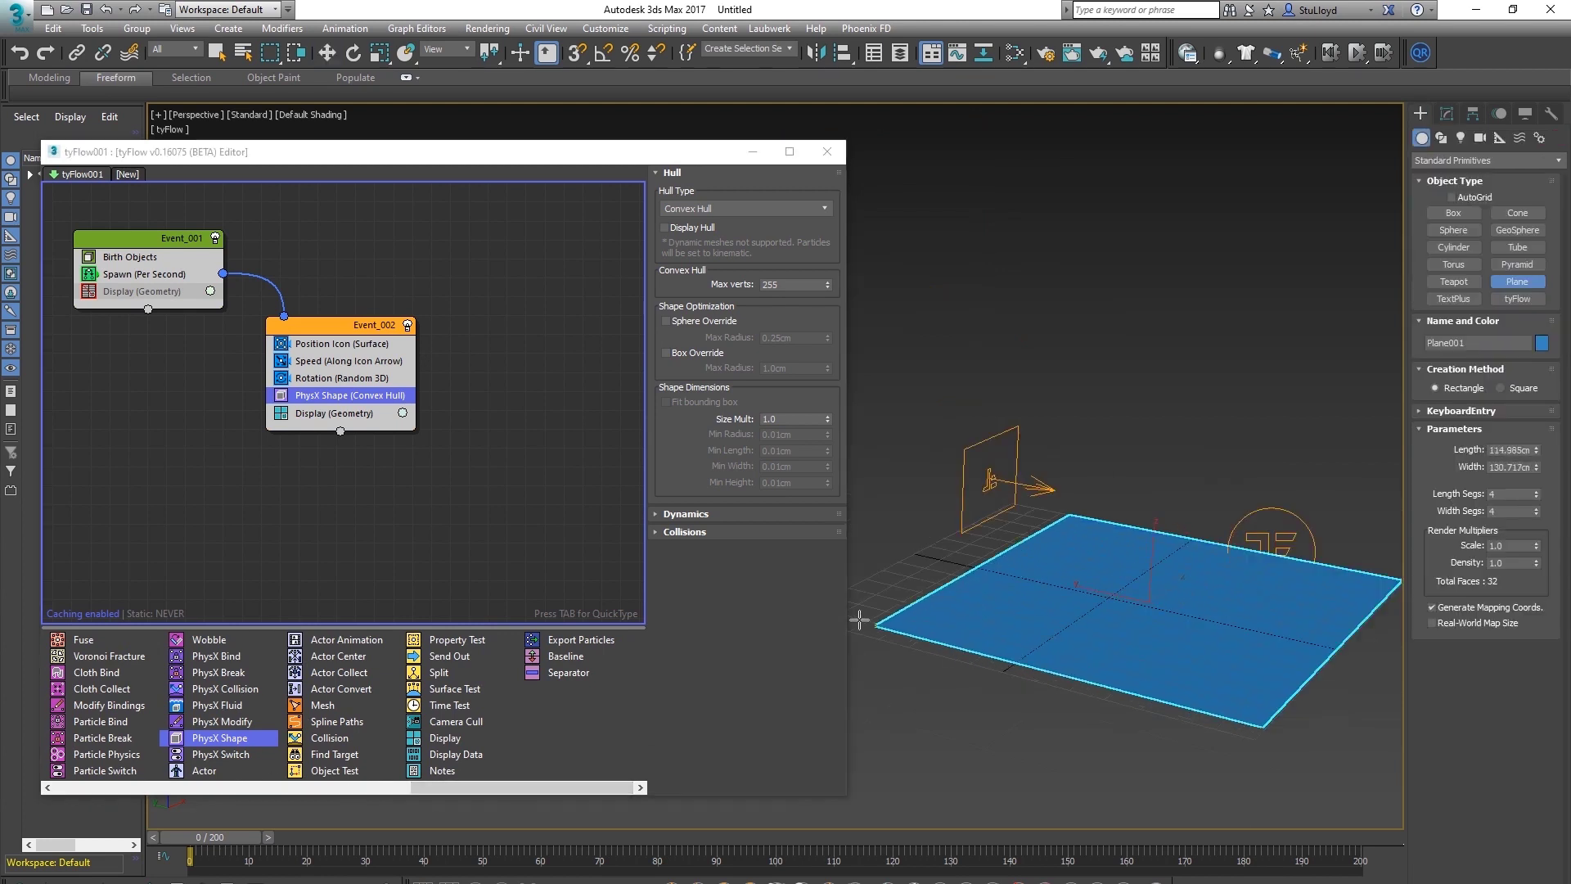
{"action": "scroll", "coordinate": [1055, 593], "scroll_direction": "up", "scroll_amount": 5}
{"action": "scroll", "coordinate": [1082, 588], "scroll_direction": "down", "scroll_amount": 5}
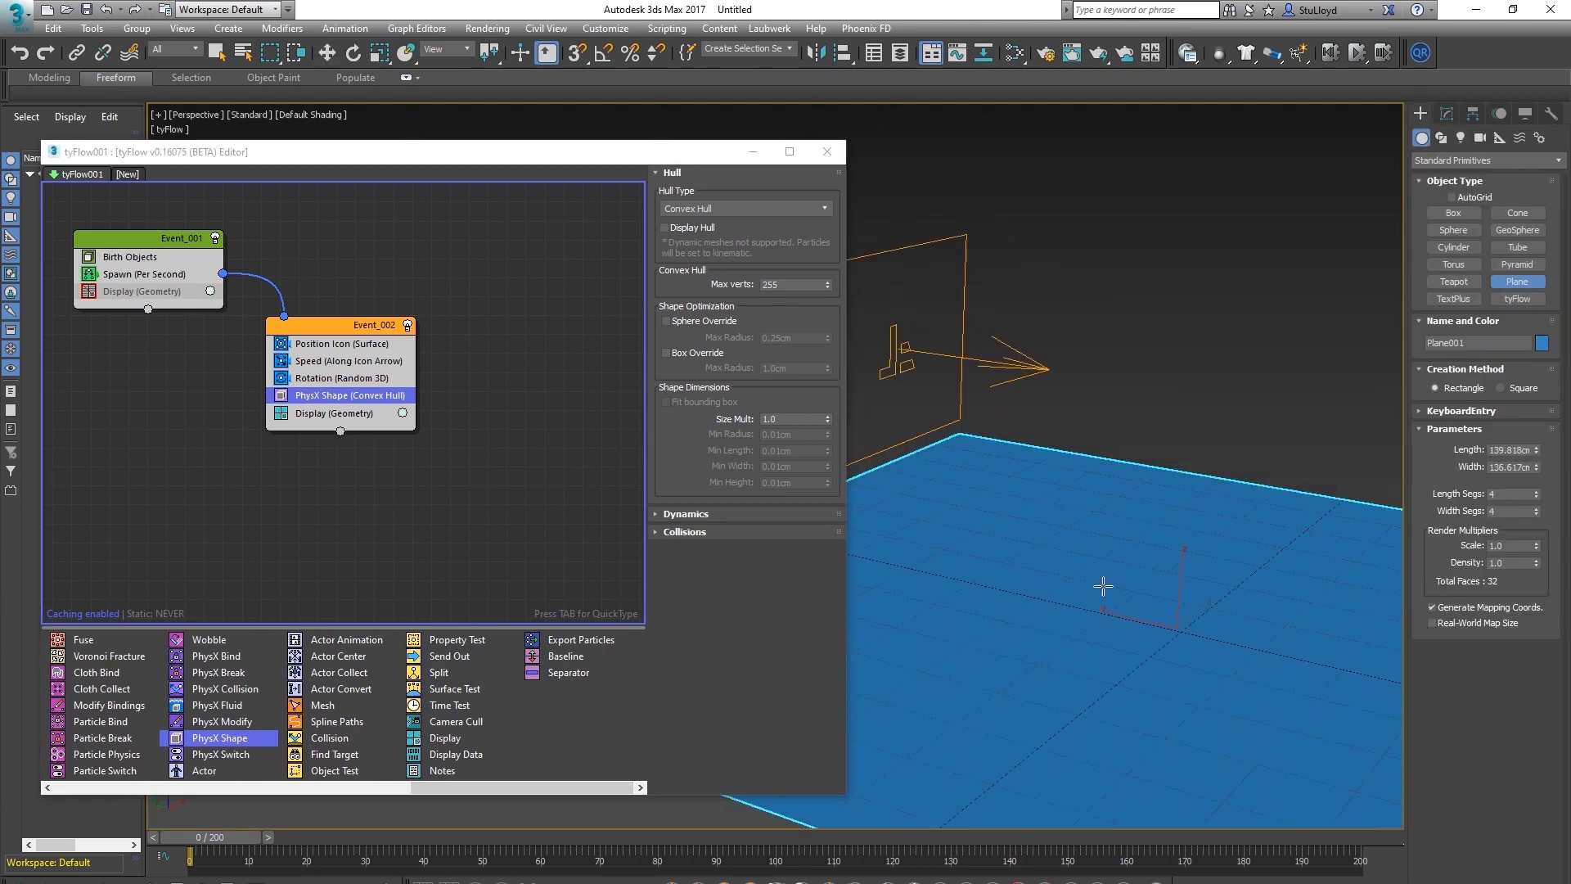
{"action": "middle_click_drag", "start_coordinate": [1135, 620], "coordinate": [1171, 580], "text": "alt"}
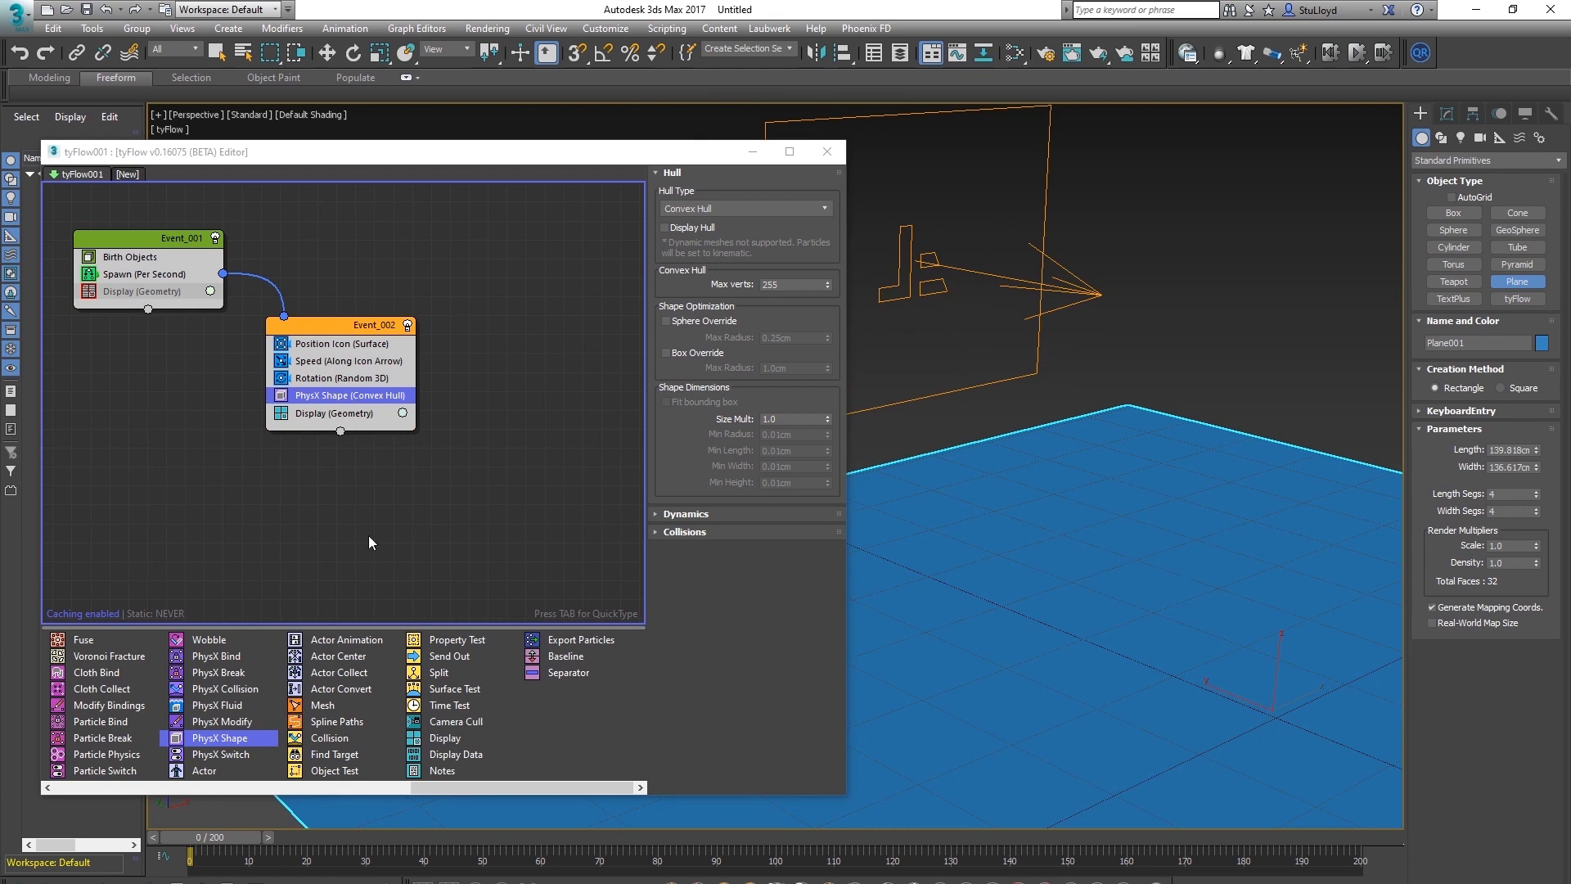
{"action": "mouse_move", "coordinate": [1108, 579]}
{"action": "middle_mouse_down", "text": "alt"}
{"action": "mouse_move", "coordinate": [1108, 544]}
{"action": "mouse_move", "coordinate": [1088, 564]}
{"action": "middle_mouse_up", "text": "alt"}
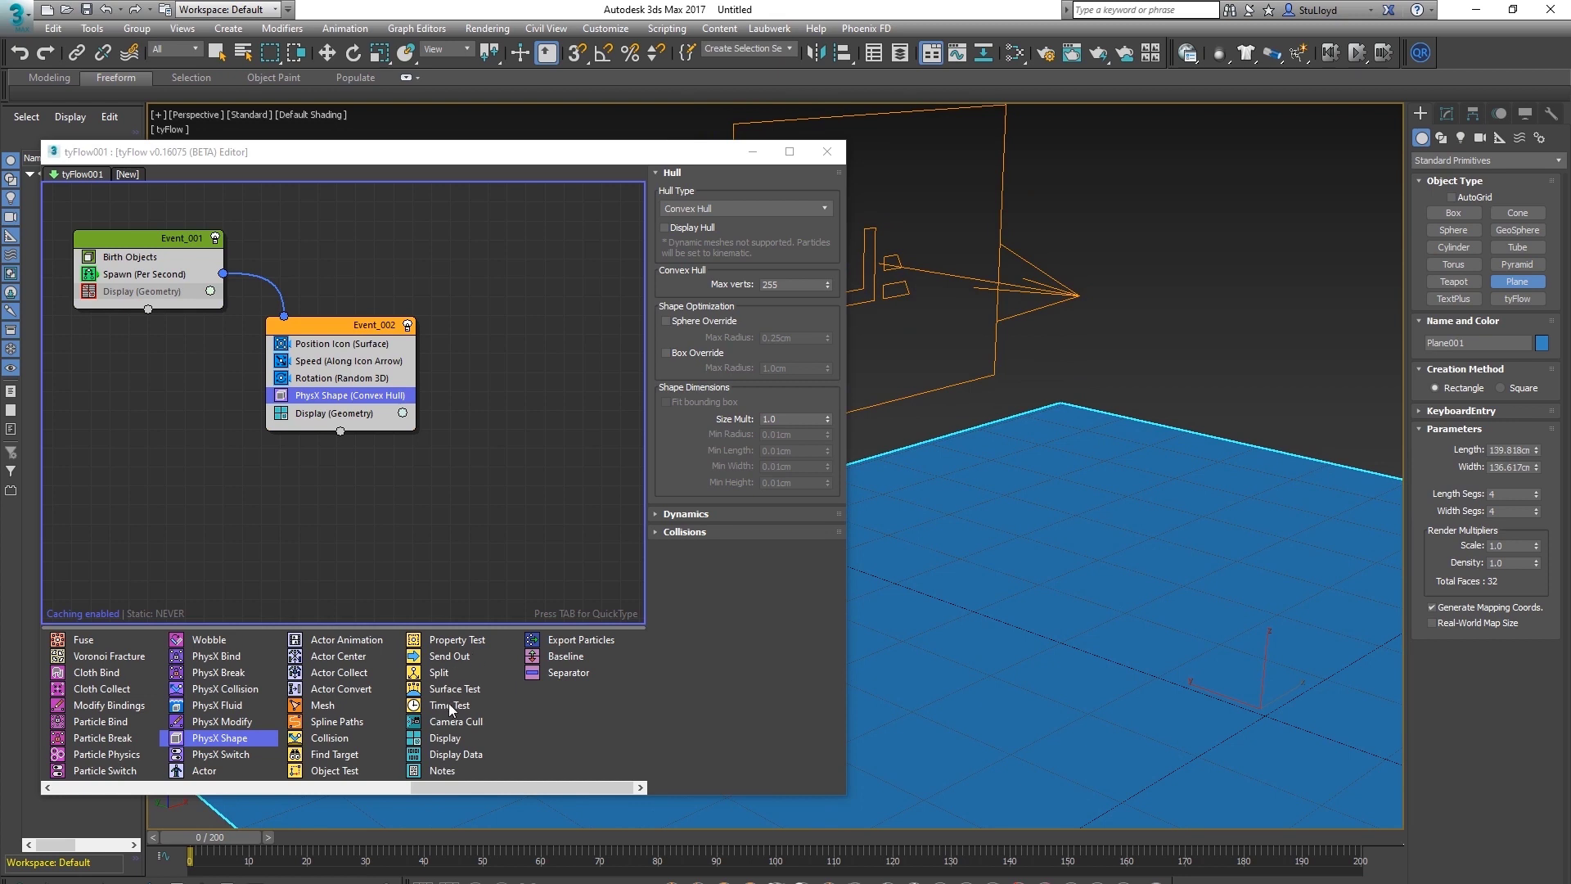
Add a Surface Test below PhysX Shape in Event_002, pick the ground plane, and test for distances less than 3 cm
{"action": "left_click_drag", "start_coordinate": [450, 696], "coordinate": [317, 402]}
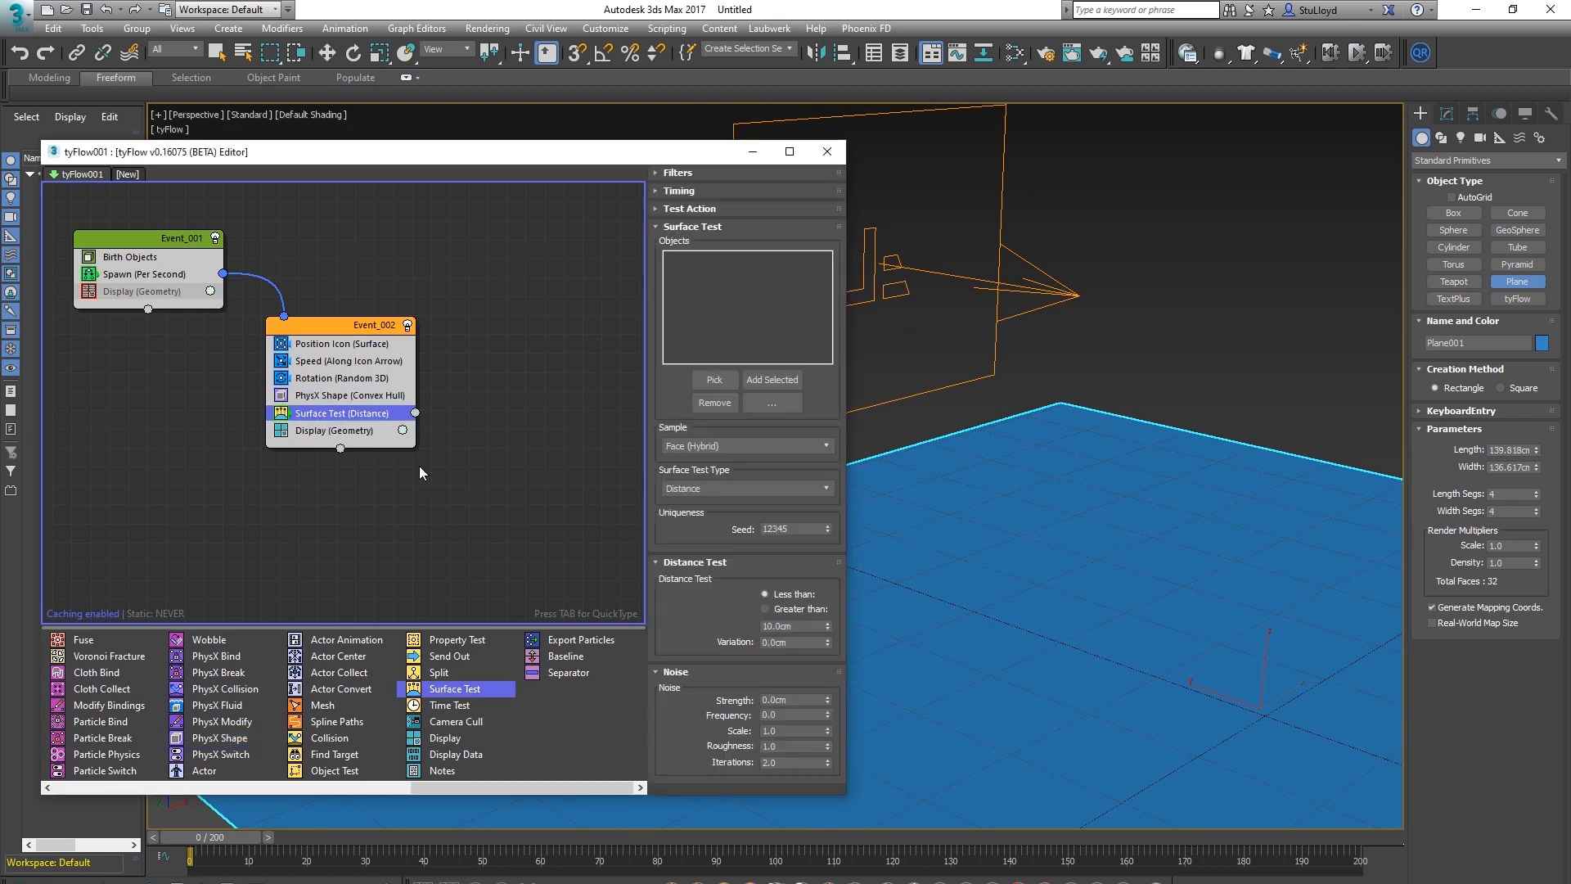
{"action": "left_click", "coordinate": [713, 380]}
{"action": "left_click", "coordinate": [1106, 432]}
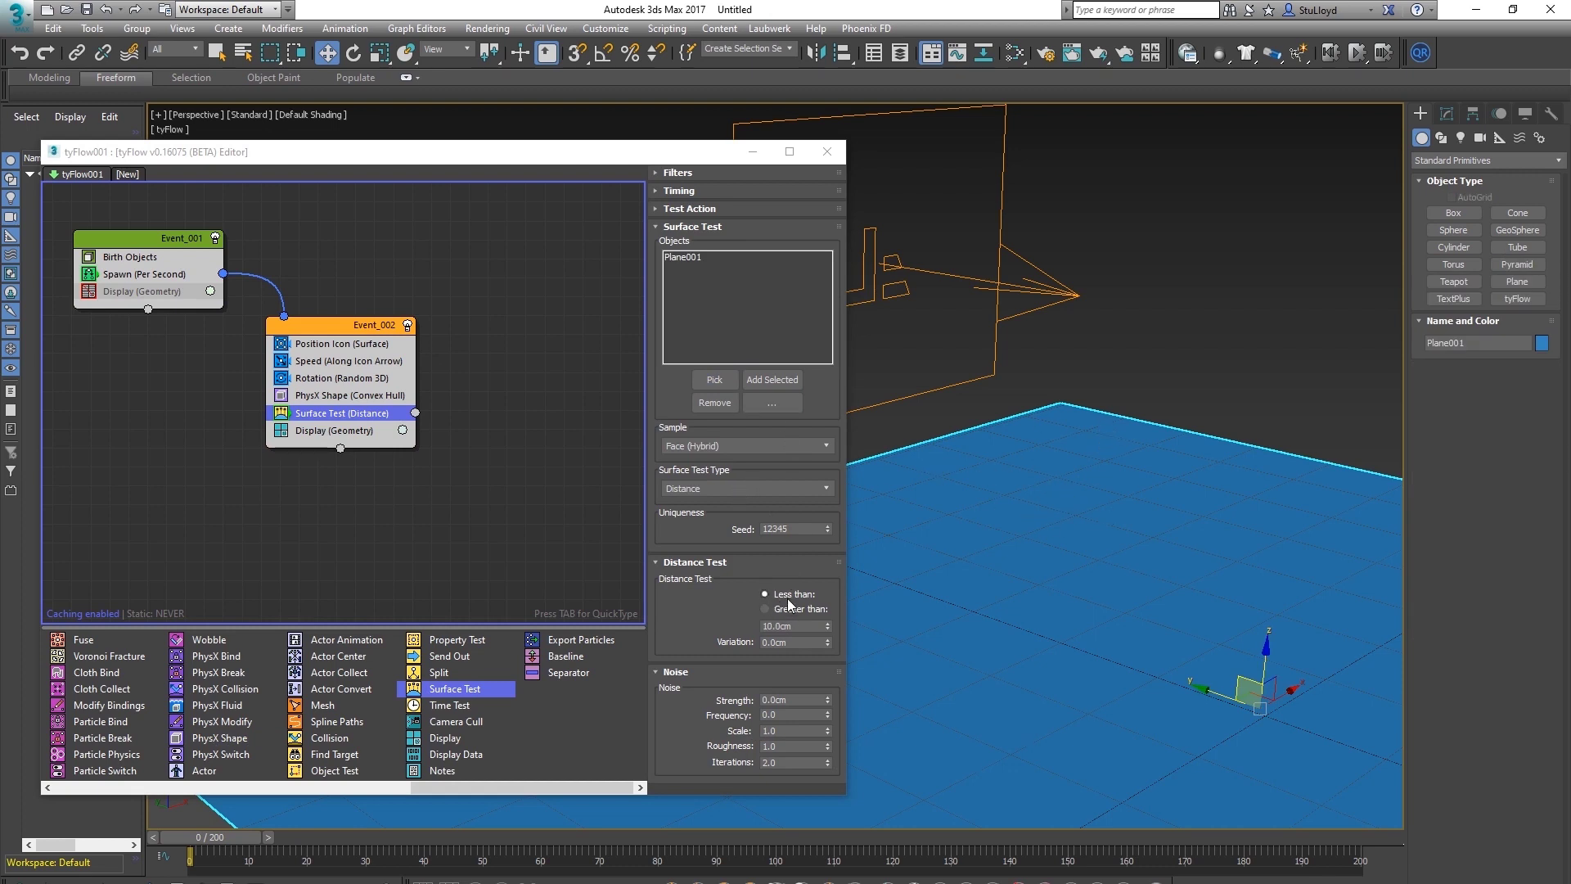
{"action": "left_click", "coordinate": [788, 625]}
{"action": "type", "text": "3"}
{"action": "middle_click_drag", "start_coordinate": [990, 580], "coordinate": [951, 511], "text": "alt"}
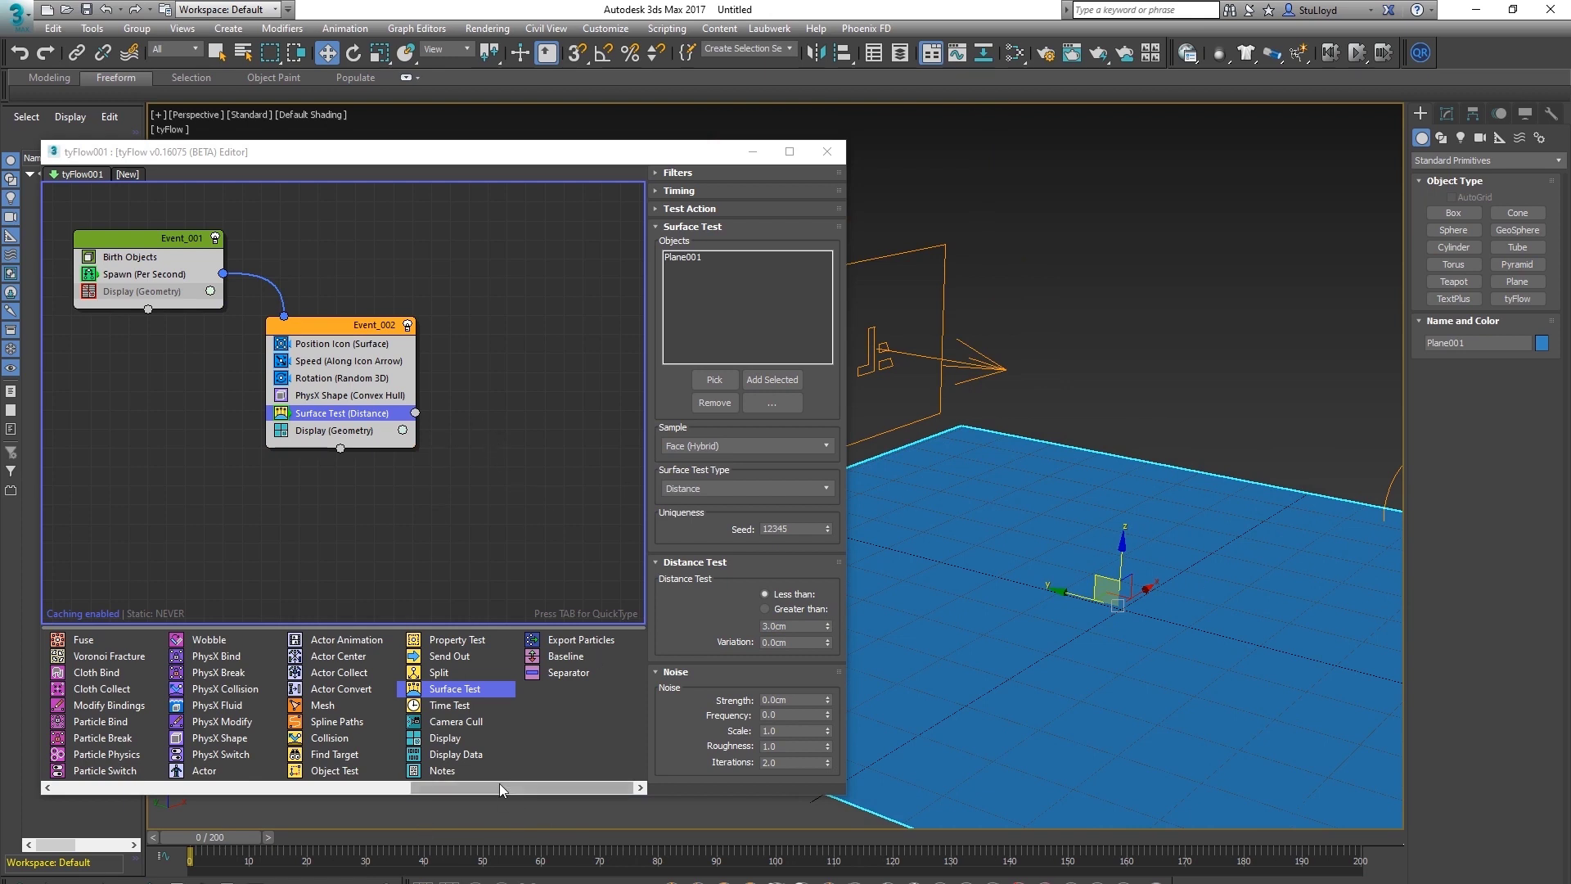
Place a Voronoi Fracture operator in a new event and connect the Surface Test output to it
{"action": "left_click_drag", "start_coordinate": [499, 785], "coordinate": [443, 788]}
{"action": "middle_click_drag", "start_coordinate": [406, 455], "coordinate": [342, 430]}
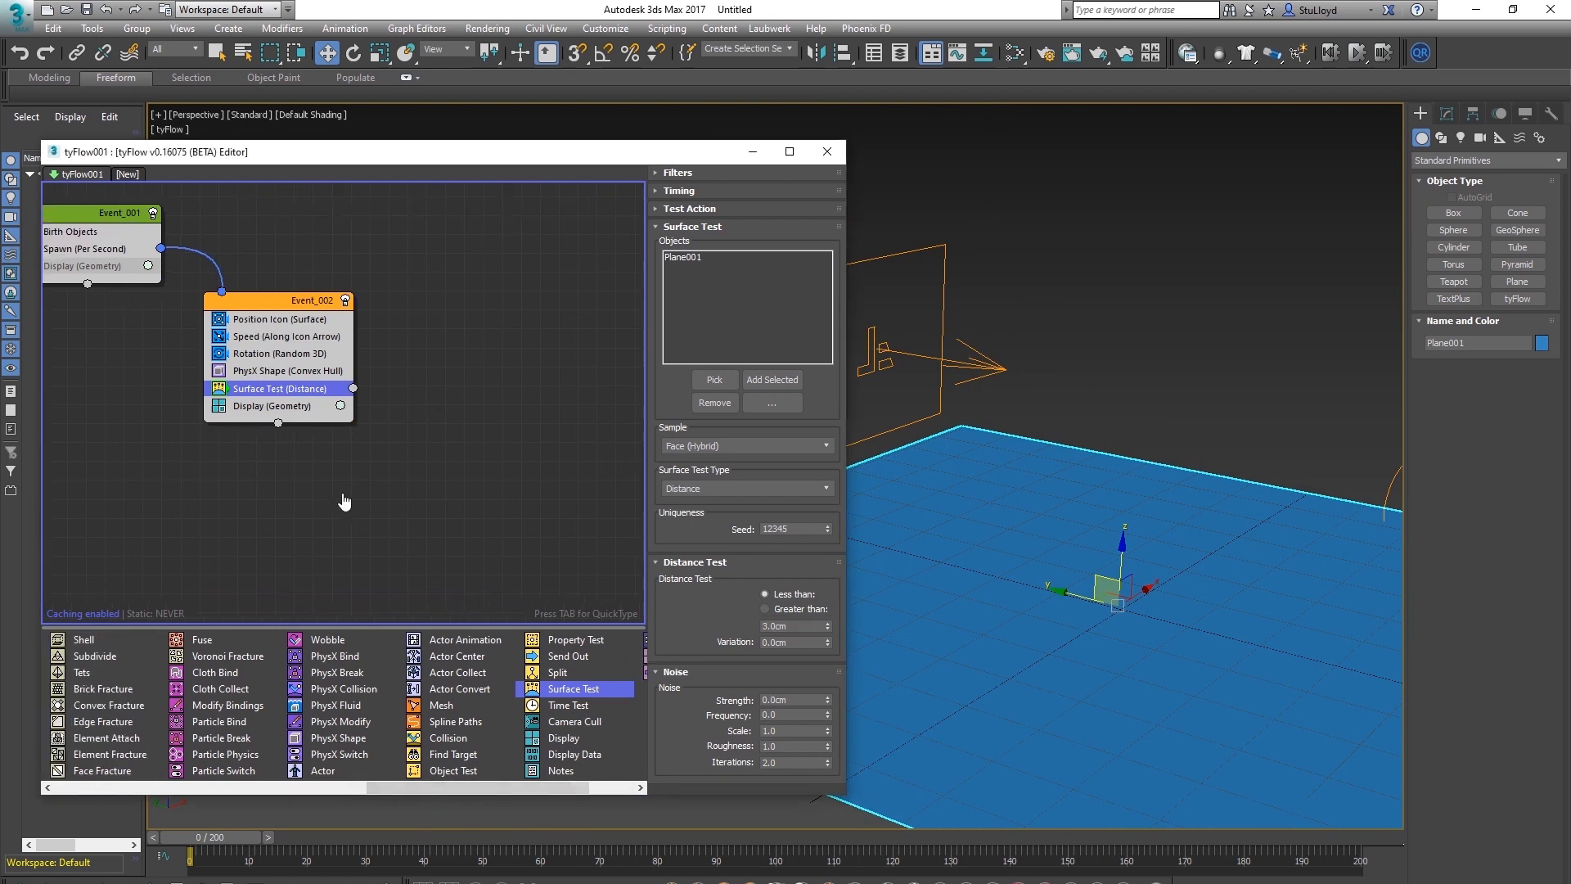
{"action": "left_click_drag", "start_coordinate": [230, 659], "coordinate": [451, 419]}
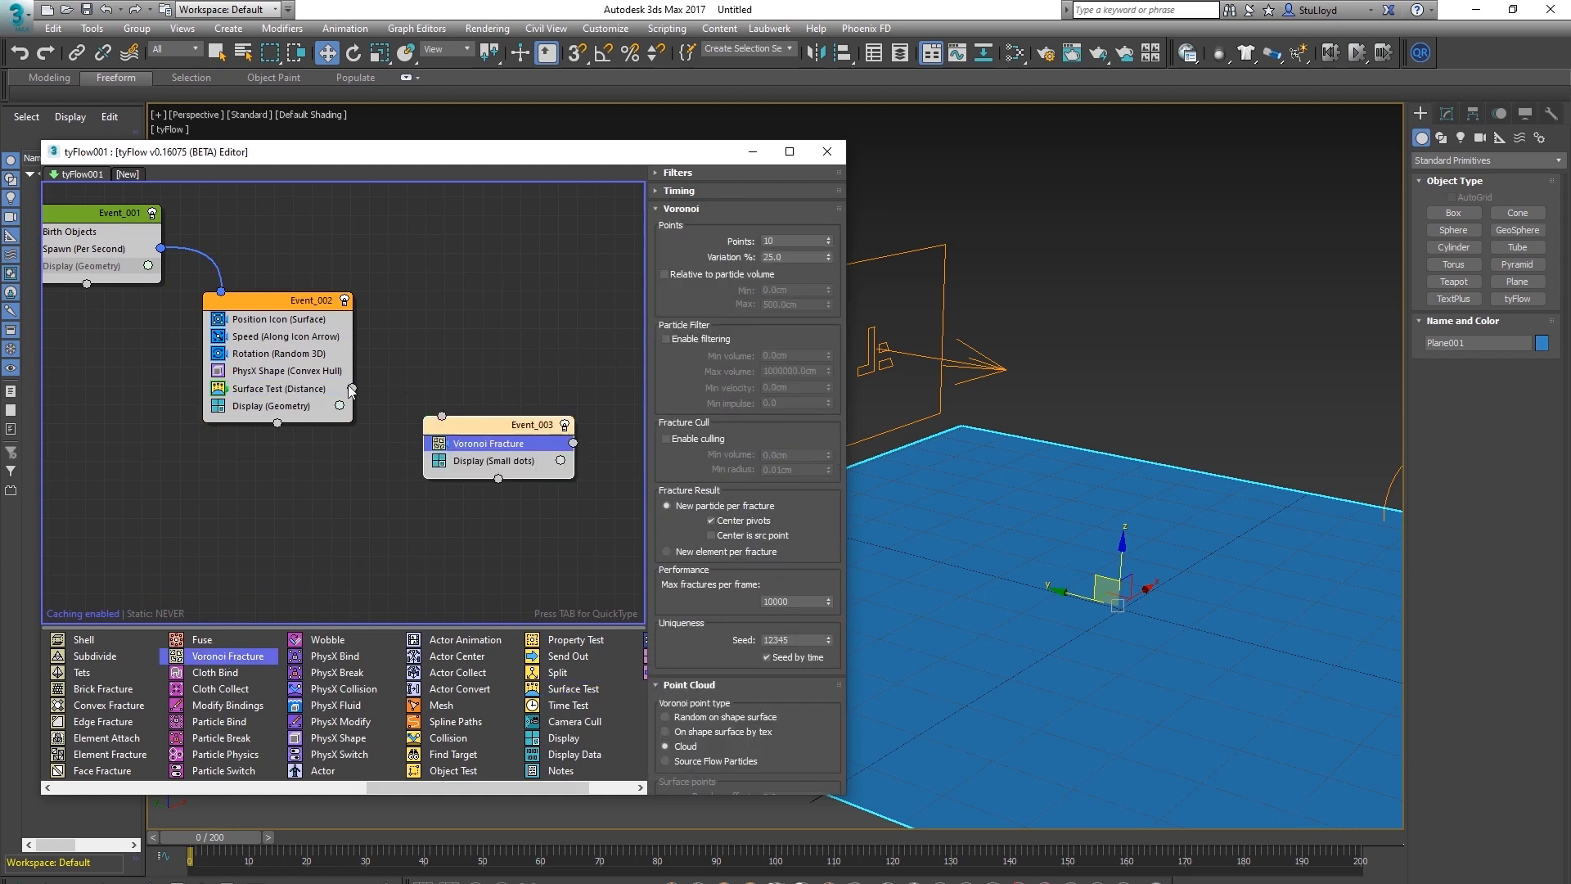
{"action": "left_click_drag", "start_coordinate": [352, 392], "coordinate": [442, 416]}
Set the Event_003 display to Geometry and the Voronoi Fracture point count to 75
{"action": "left_click", "coordinate": [473, 462]}
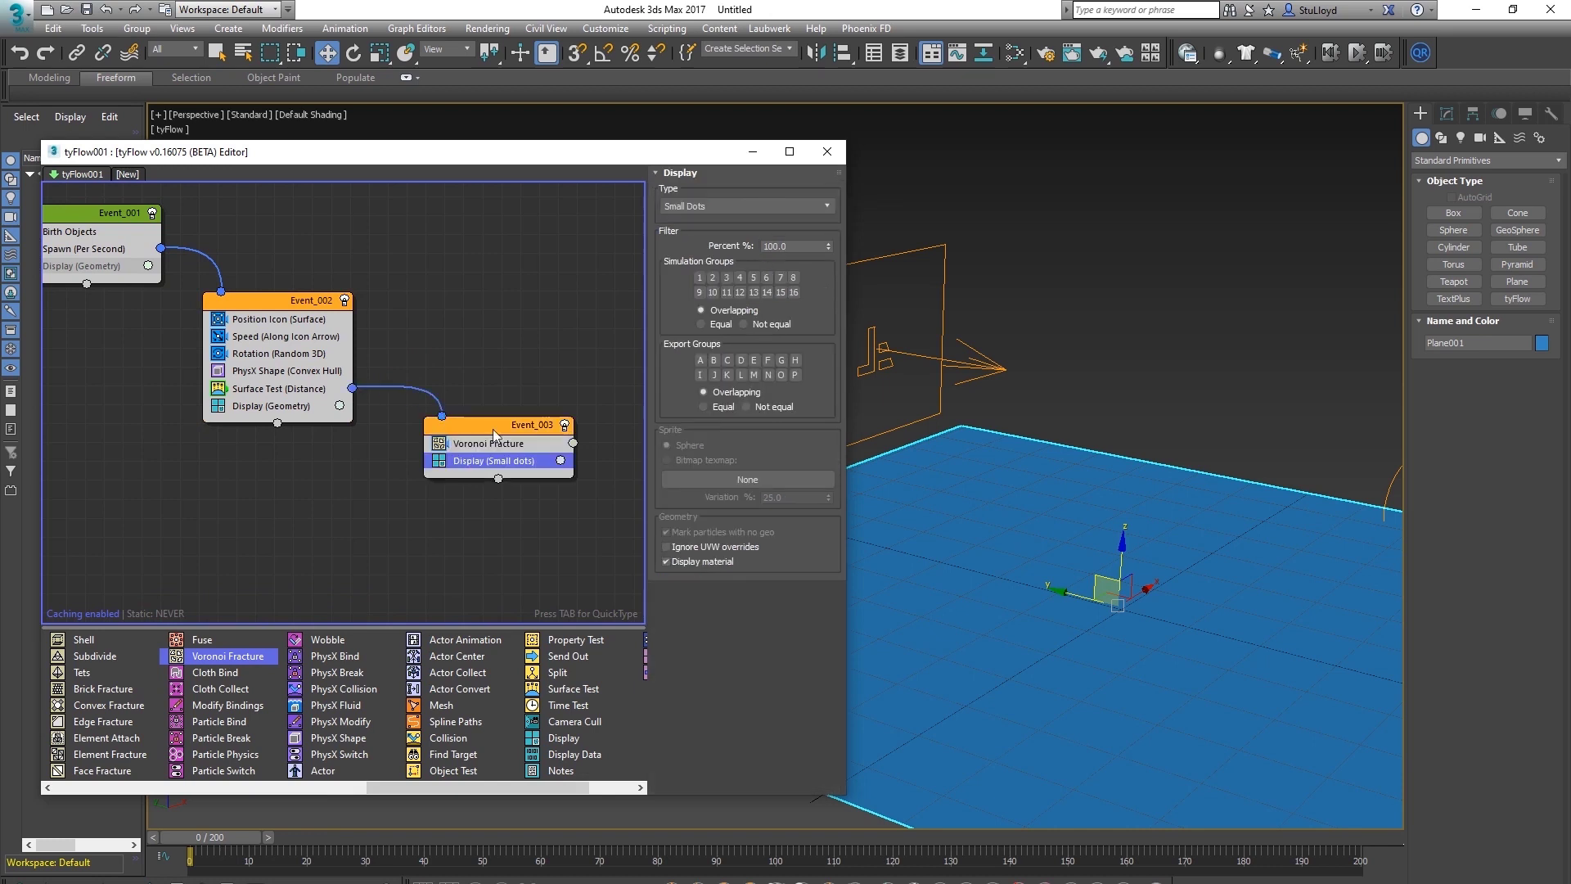
{"action": "left_click", "coordinate": [715, 214]}
{"action": "left_click", "coordinate": [685, 293]}
{"action": "left_click", "coordinate": [514, 446]}
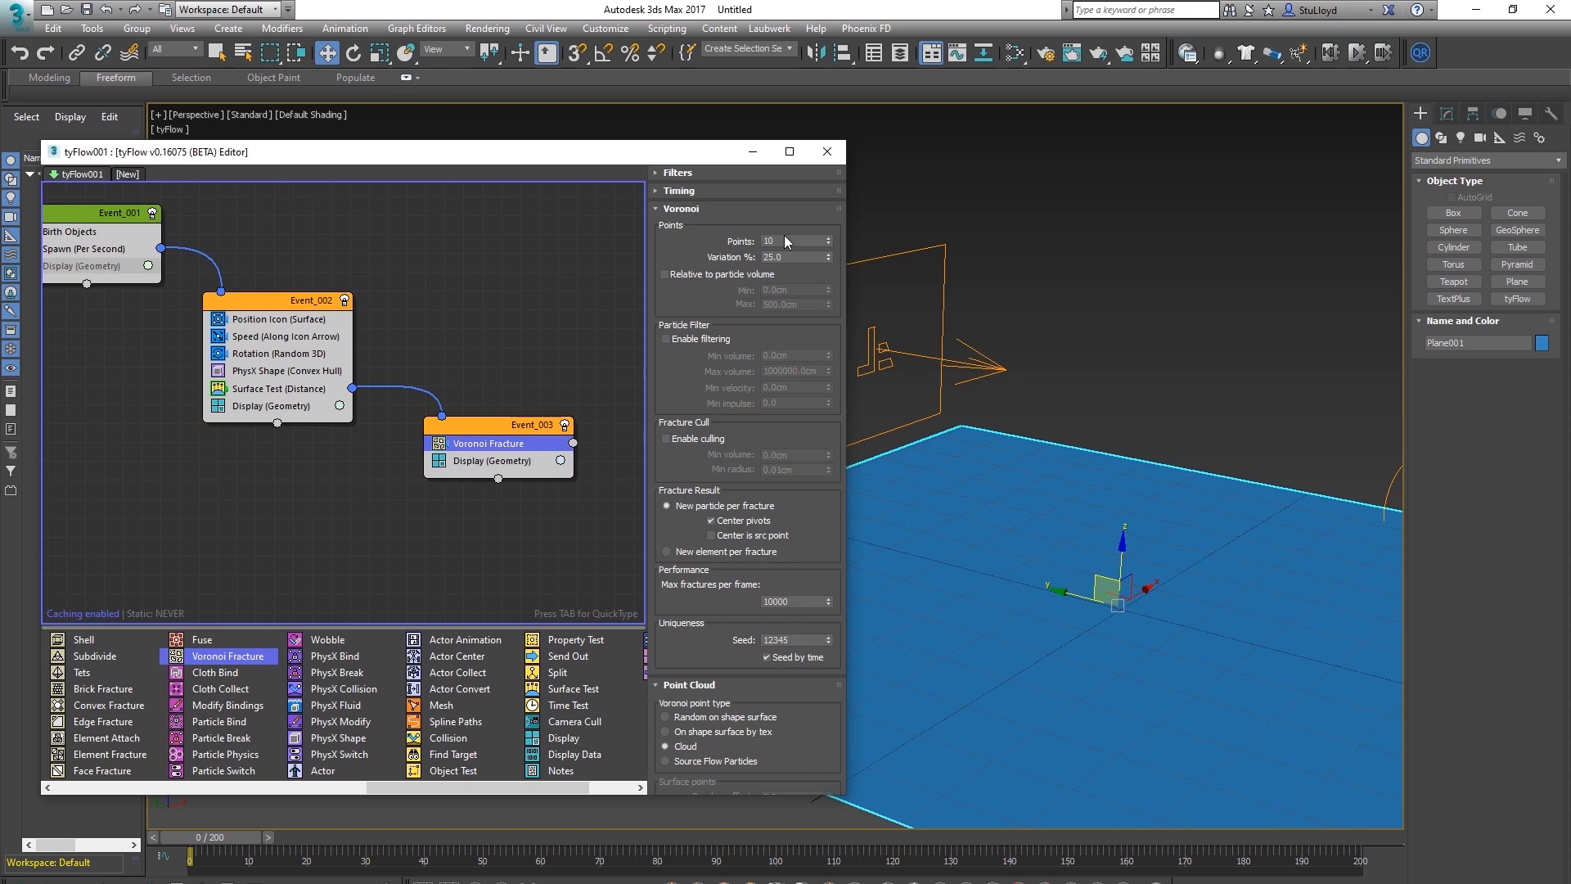
{"action": "double_click", "coordinate": [787, 242]}
{"action": "type", "text": "75"}
Scrub forward to frame 19 and examine the fractured egg near the ground plane
{"action": "middle_click_drag", "start_coordinate": [1043, 611], "coordinate": [1046, 579]}
{"action": "left_click_drag", "start_coordinate": [231, 841], "coordinate": [479, 830]}
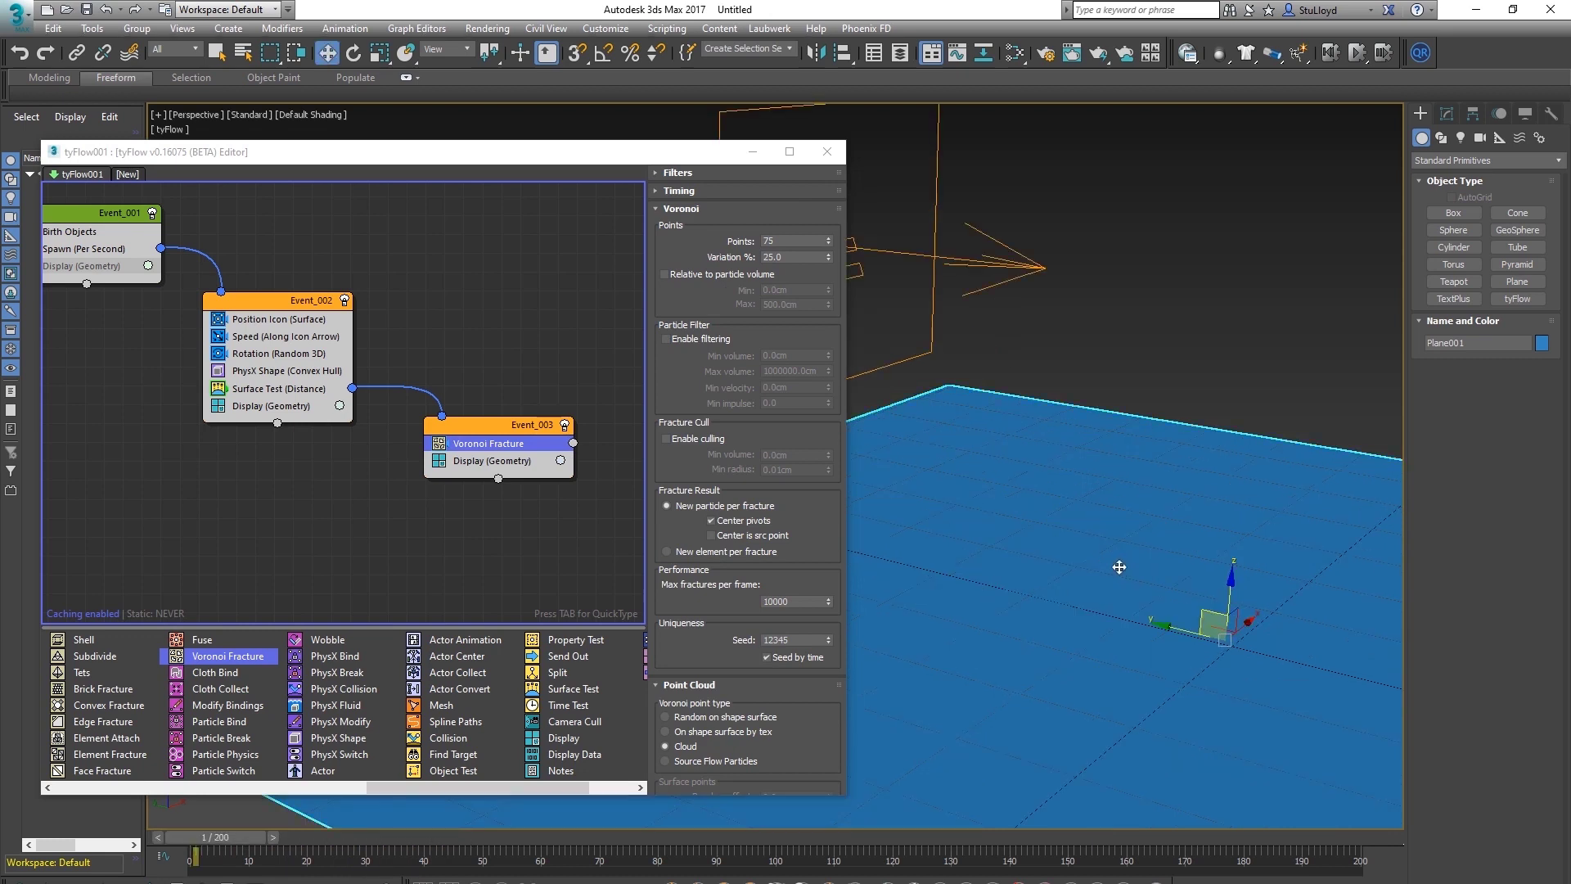
{"action": "middle_click_drag", "start_coordinate": [1119, 566], "coordinate": [1135, 601], "text": "alt"}
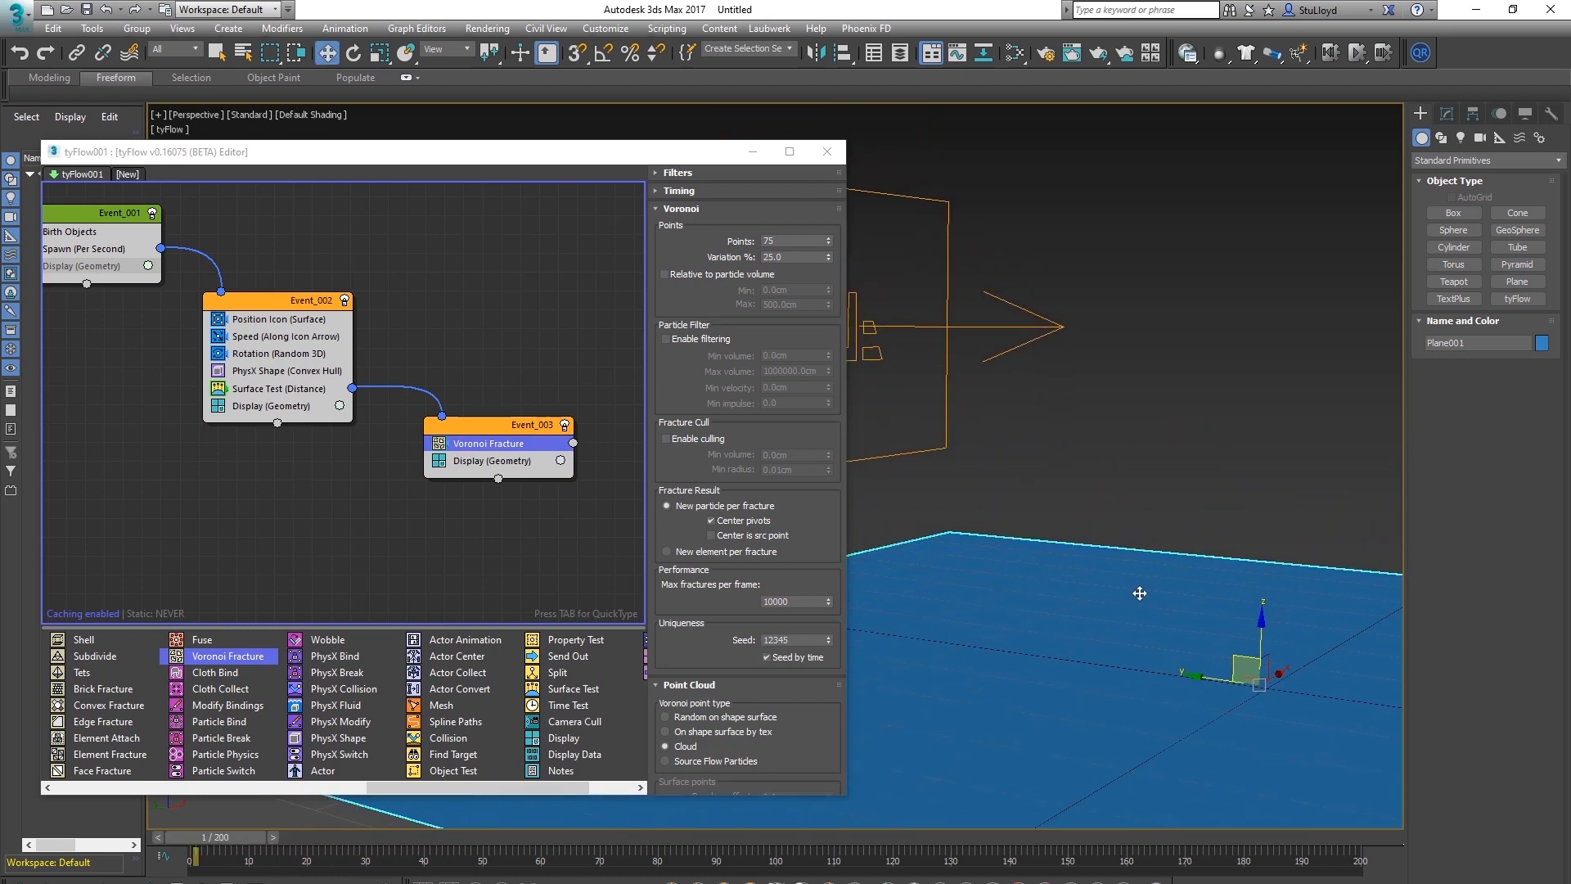
{"action": "middle_click_drag", "start_coordinate": [1013, 552], "coordinate": [896, 512], "text": "alt"}
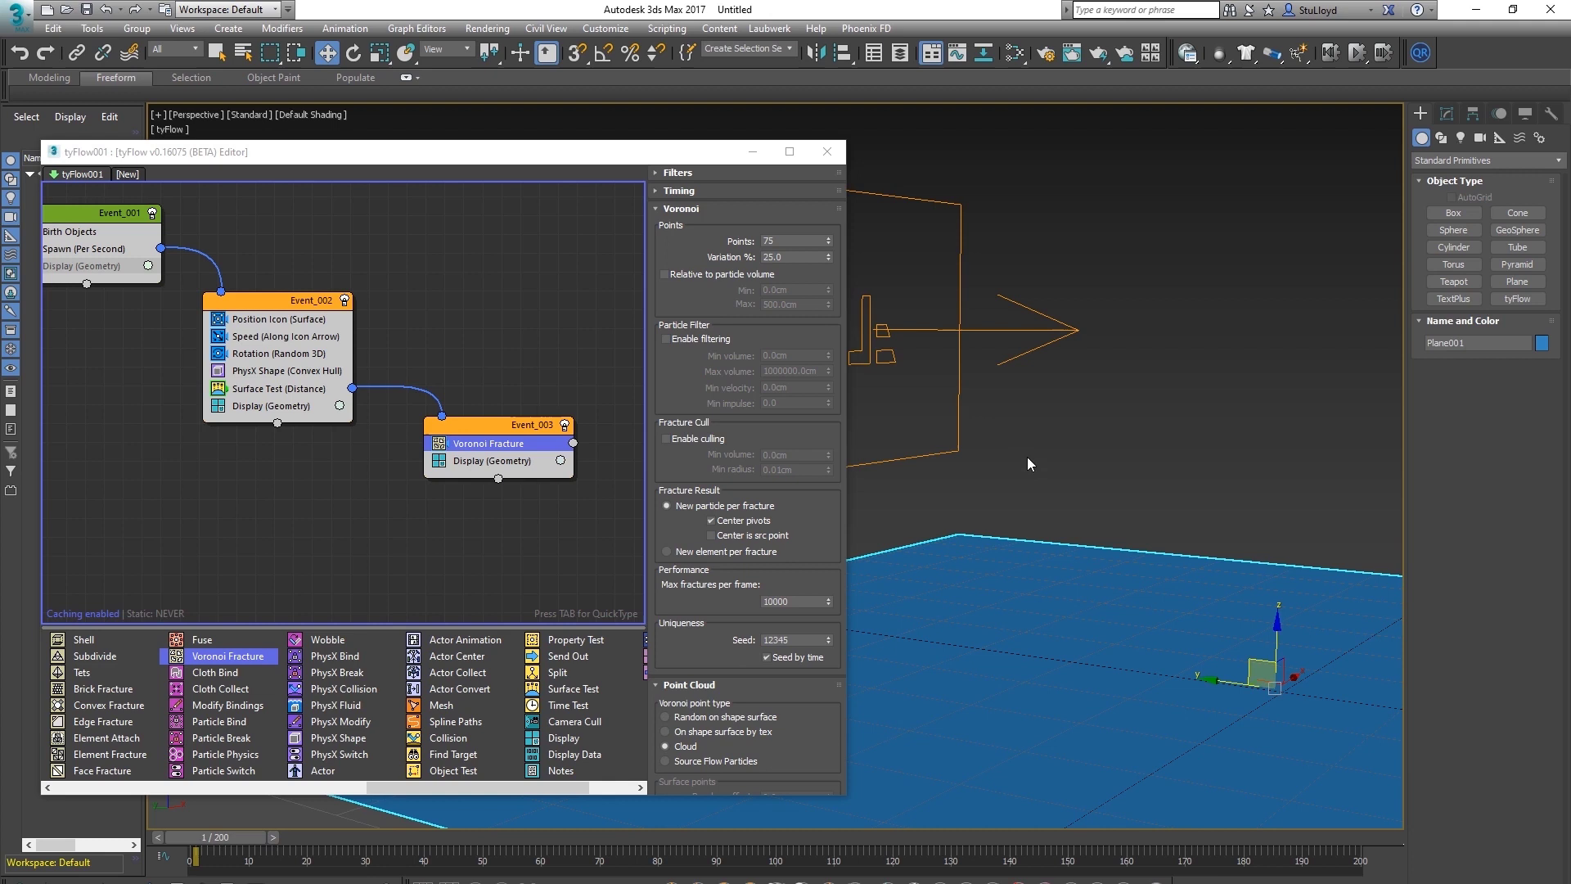
{"action": "left_click_drag", "start_coordinate": [251, 837], "coordinate": [350, 831]}
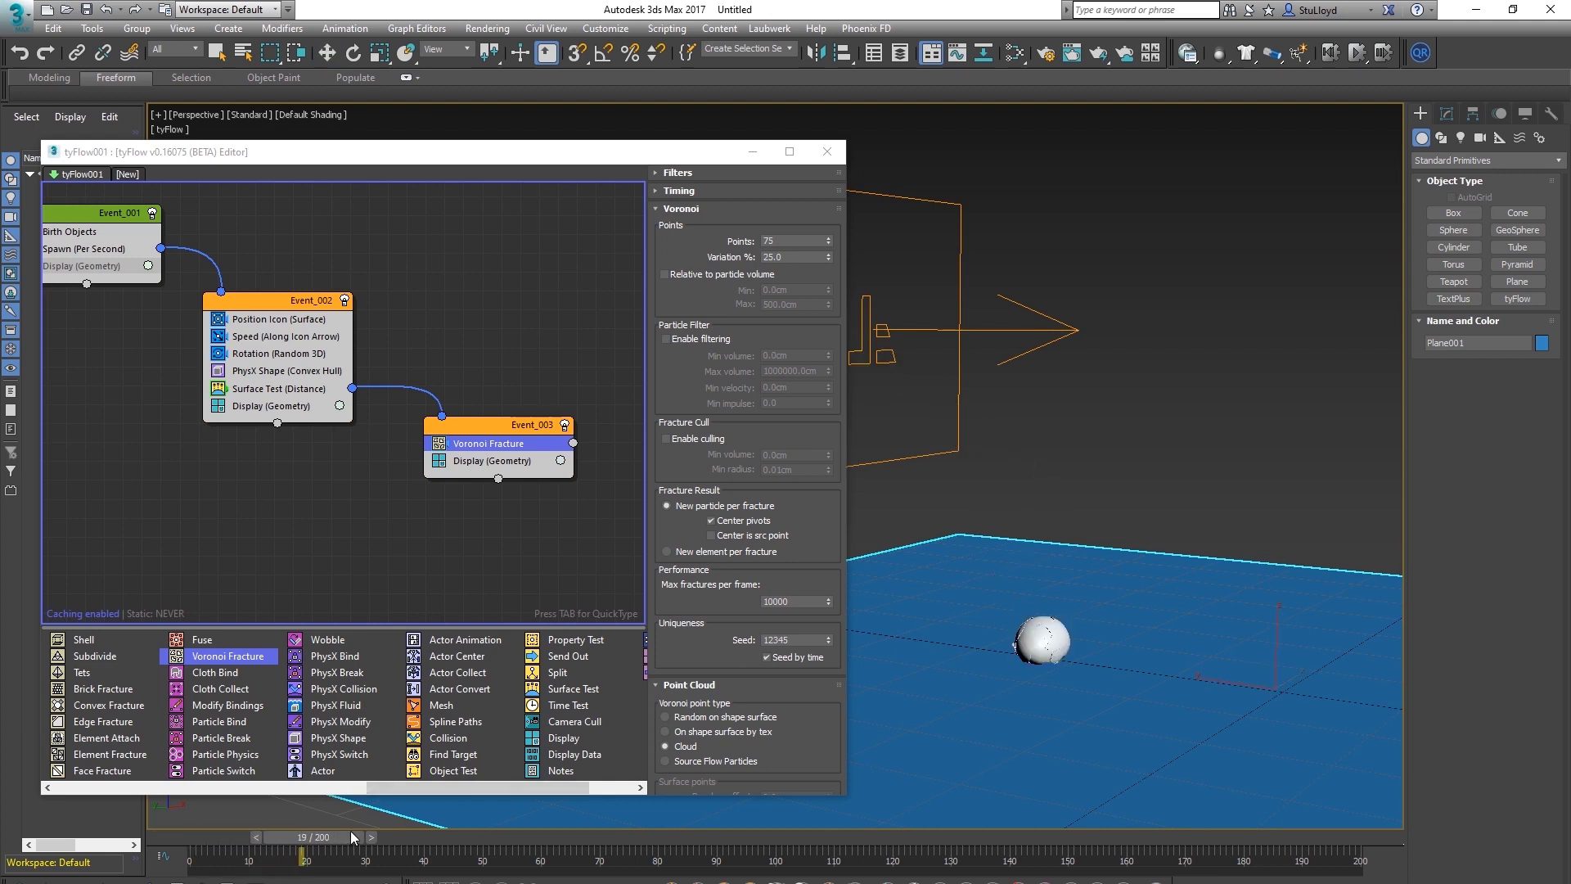
{"action": "key", "text": "w"}
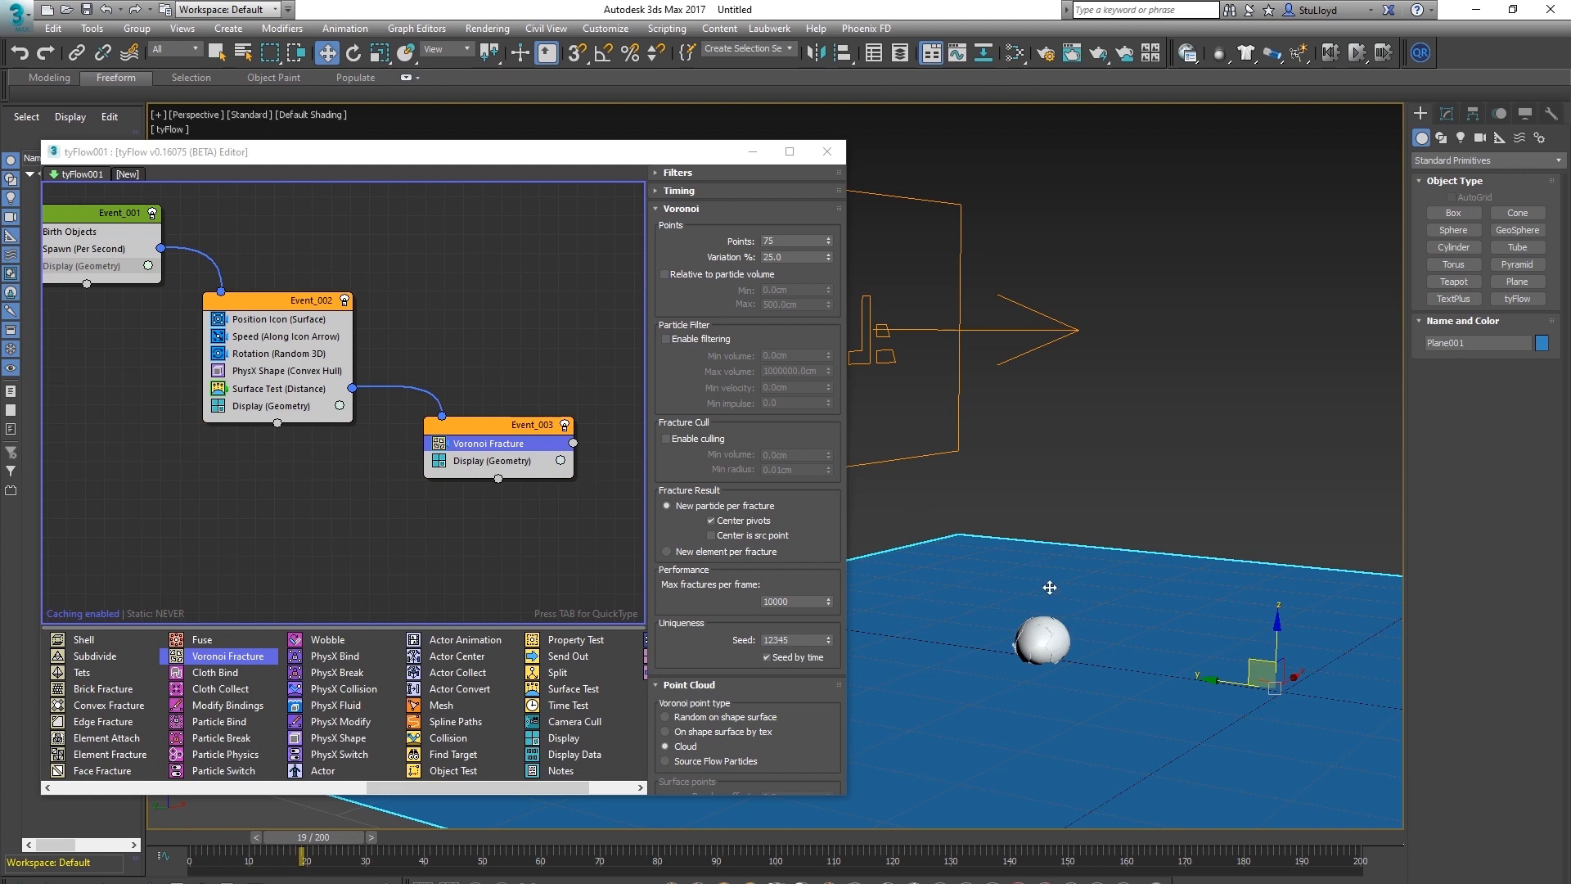
{"action": "middle_click_drag", "start_coordinate": [1070, 627], "coordinate": [1084, 630]}
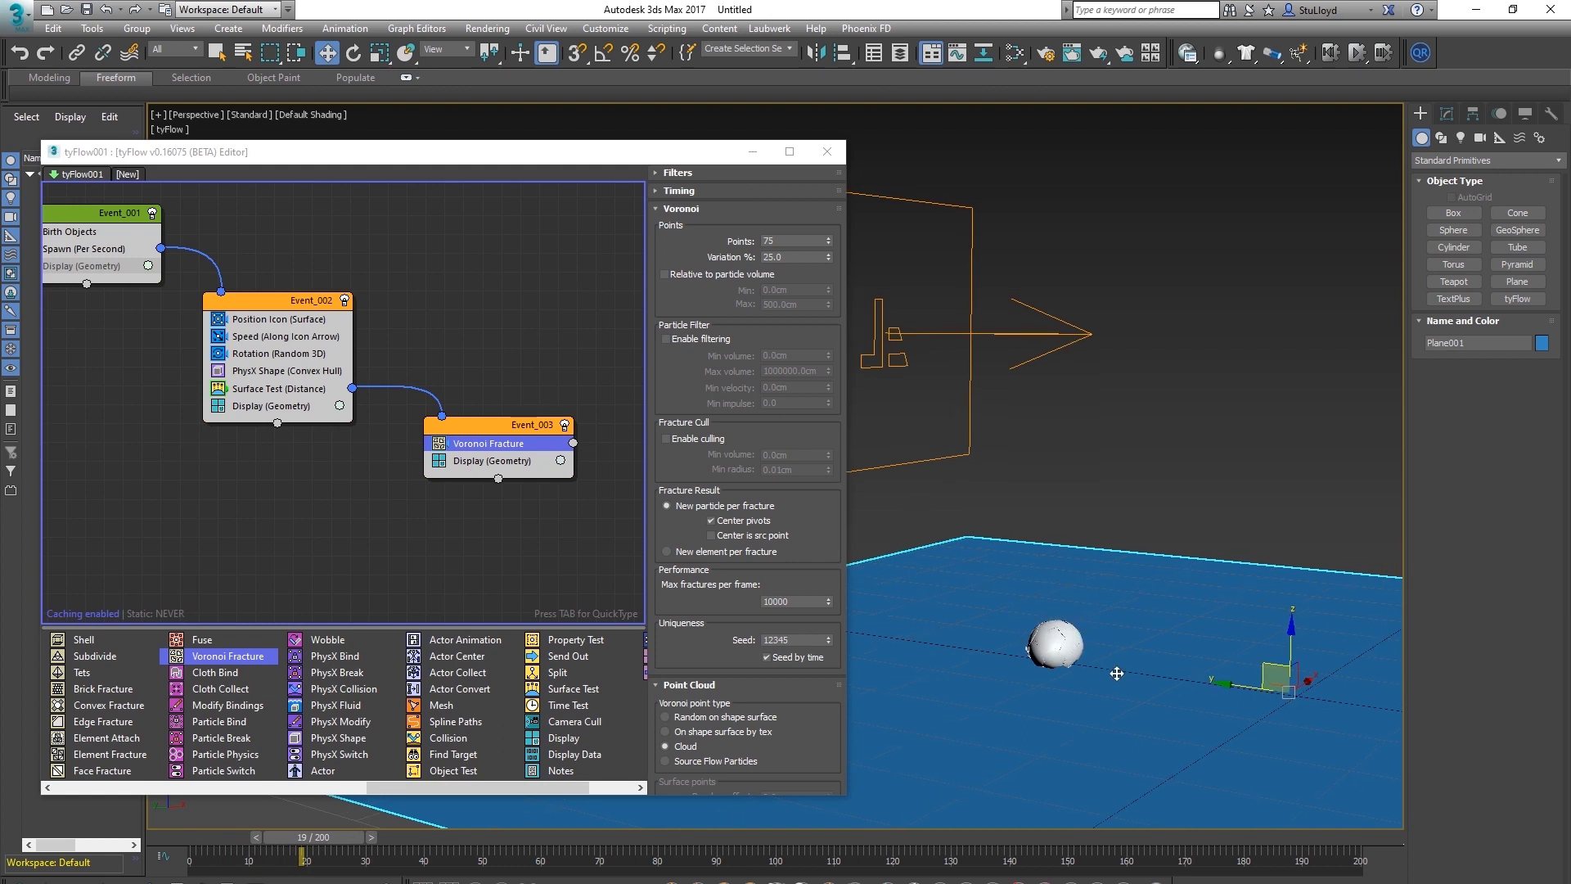
Step through the frames before impact to examine the intact egg's flight, and return to frame 0
{"action": "left_click_drag", "start_coordinate": [332, 843], "coordinate": [327, 843]}
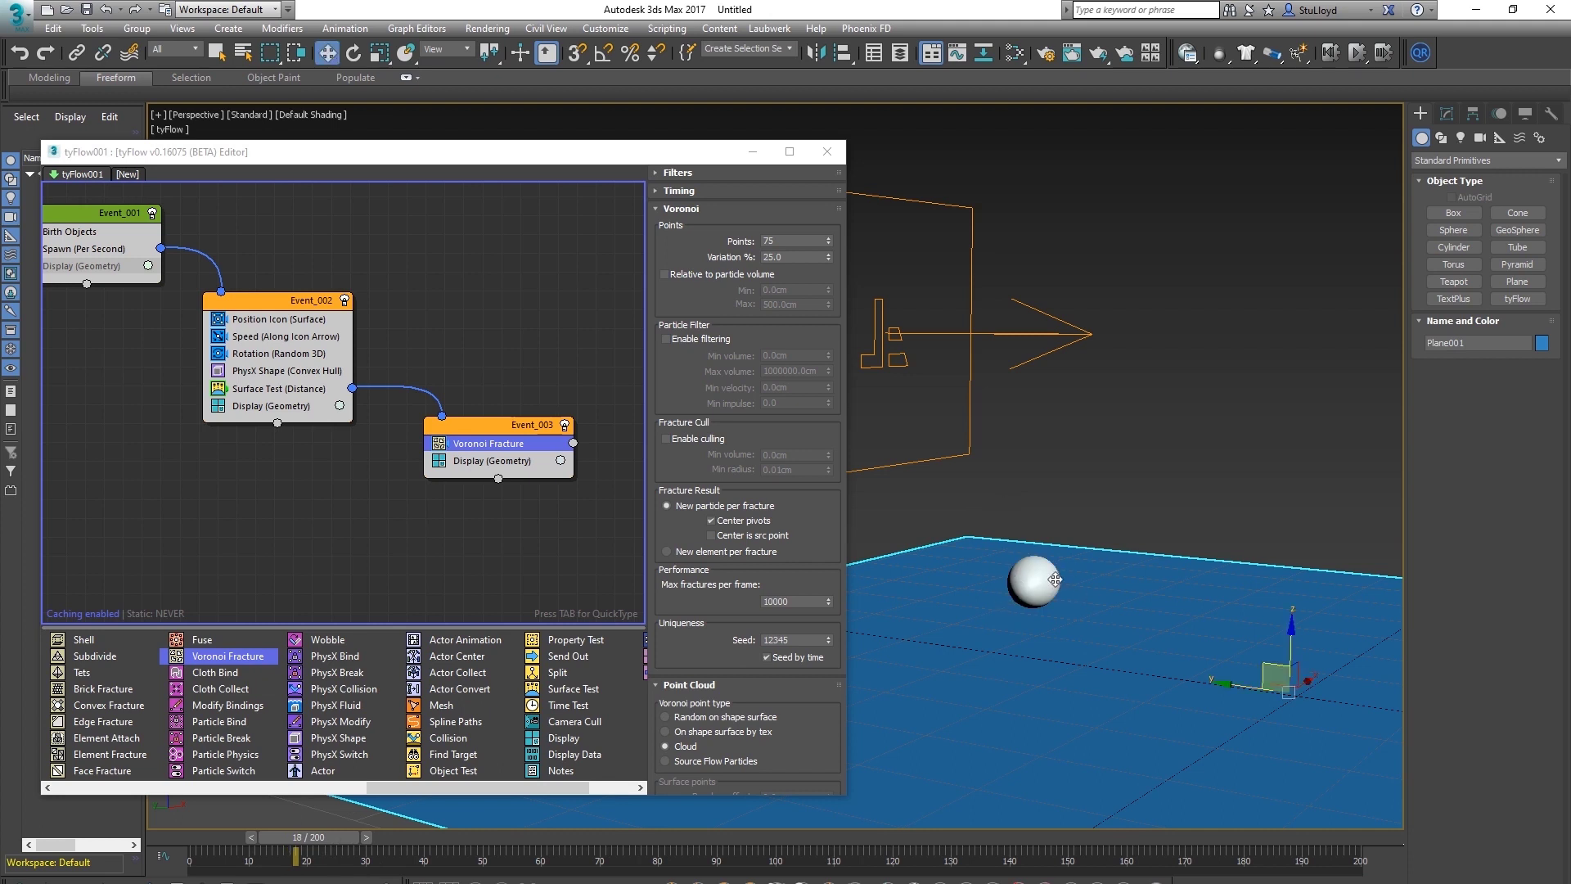
{"action": "left_click_drag", "start_coordinate": [321, 846], "coordinate": [261, 841]}
{"action": "key", "text": "w"}
{"action": "middle_click_drag", "start_coordinate": [921, 371], "coordinate": [937, 376]}
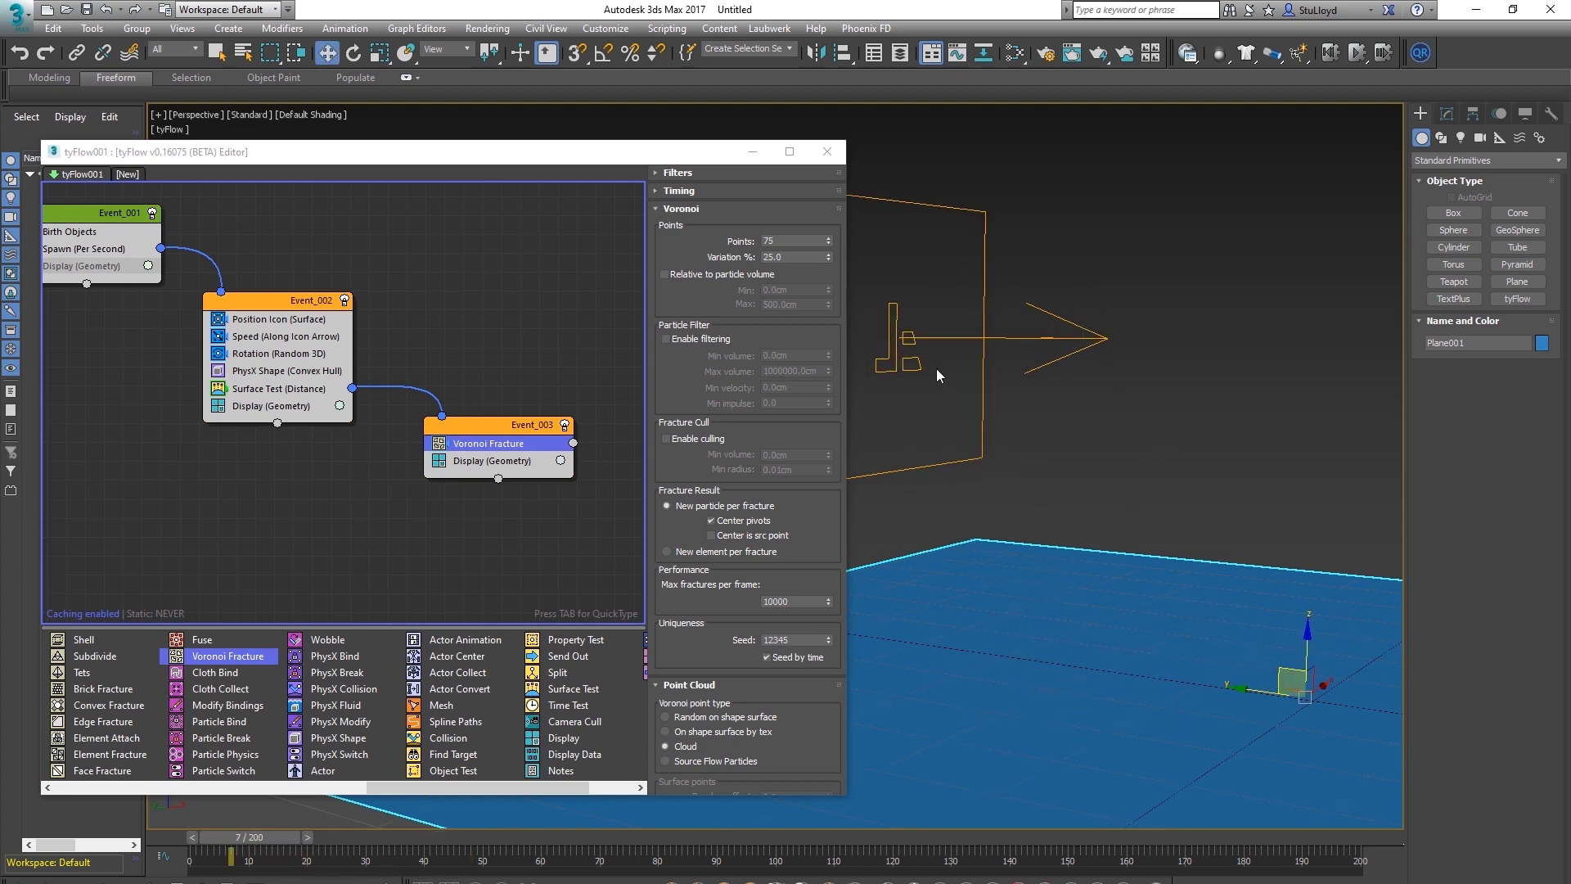
{"action": "left_click_drag", "start_coordinate": [273, 839], "coordinate": [288, 839]}
{"action": "key", "text": "/"}
{"action": "key", "text": "/"}
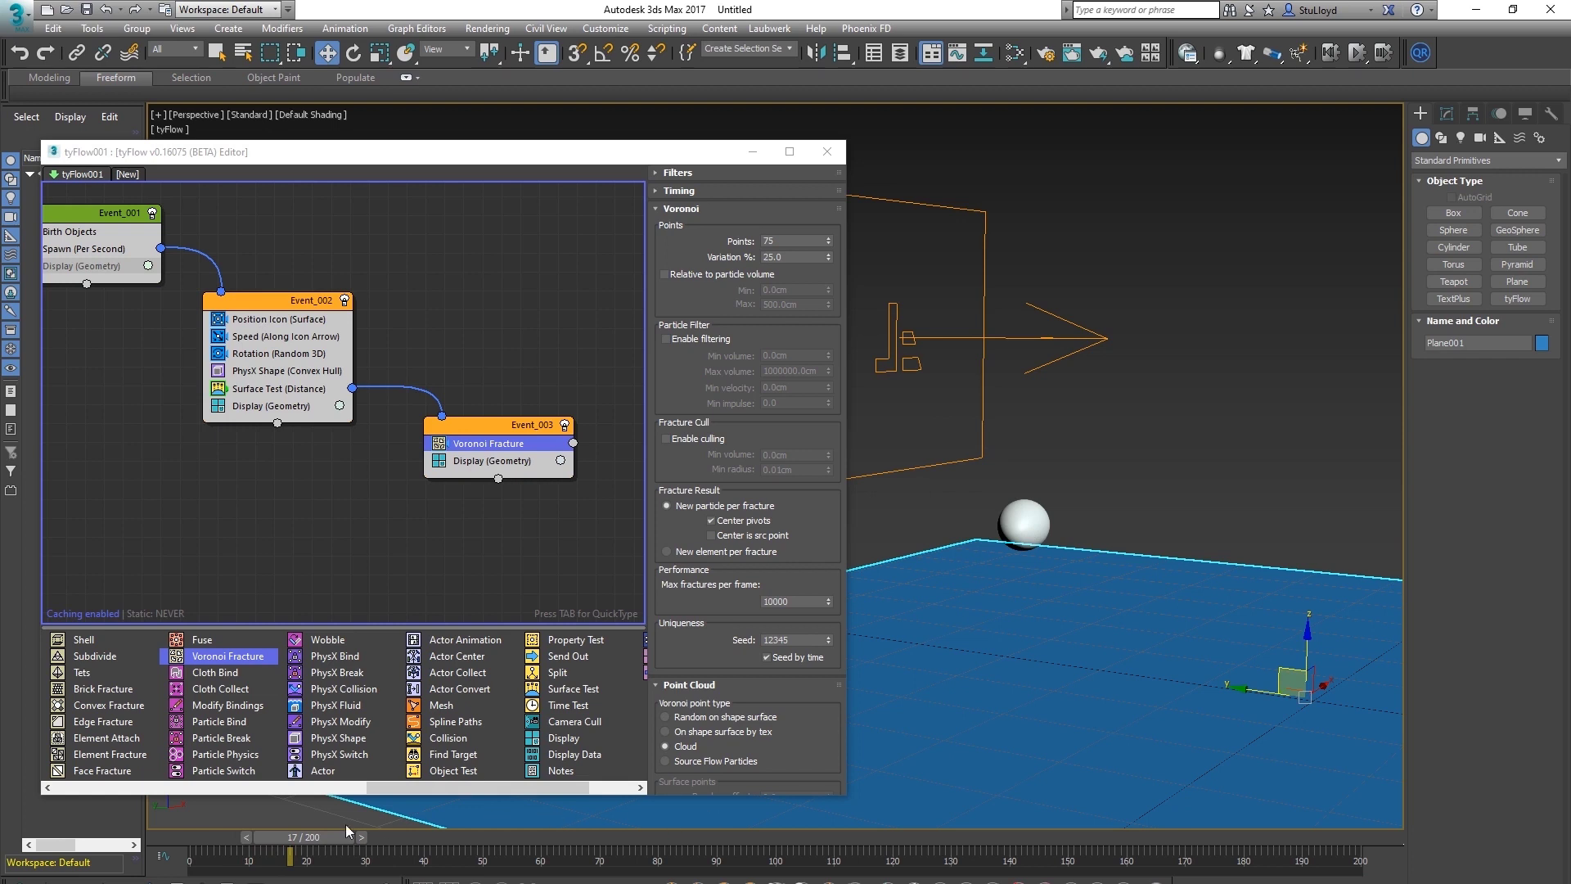
{"action": "left_click_drag", "start_coordinate": [332, 841], "coordinate": [189, 845]}
{"action": "left_click", "coordinate": [272, 846]}
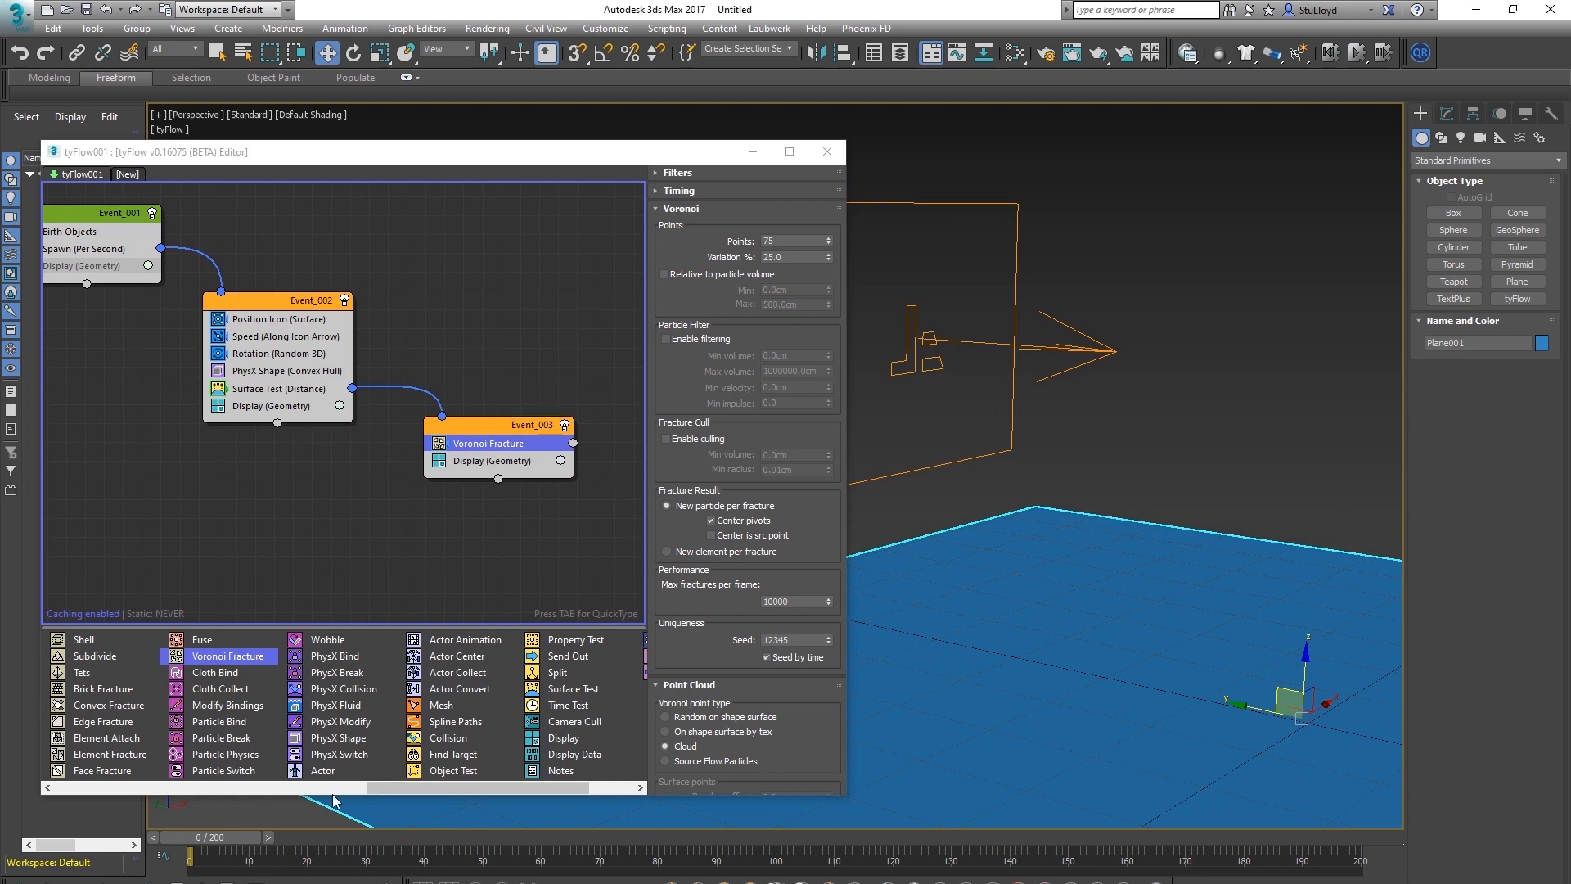
Add a PhysX Bind below Voronoi Fracture, set it to Rigid (Joint), and enable the movement spring and the movement, swing and twist drives
{"action": "left_click_drag", "start_coordinate": [332, 656], "coordinate": [488, 456]}
{"action": "left_click", "coordinate": [743, 246]}
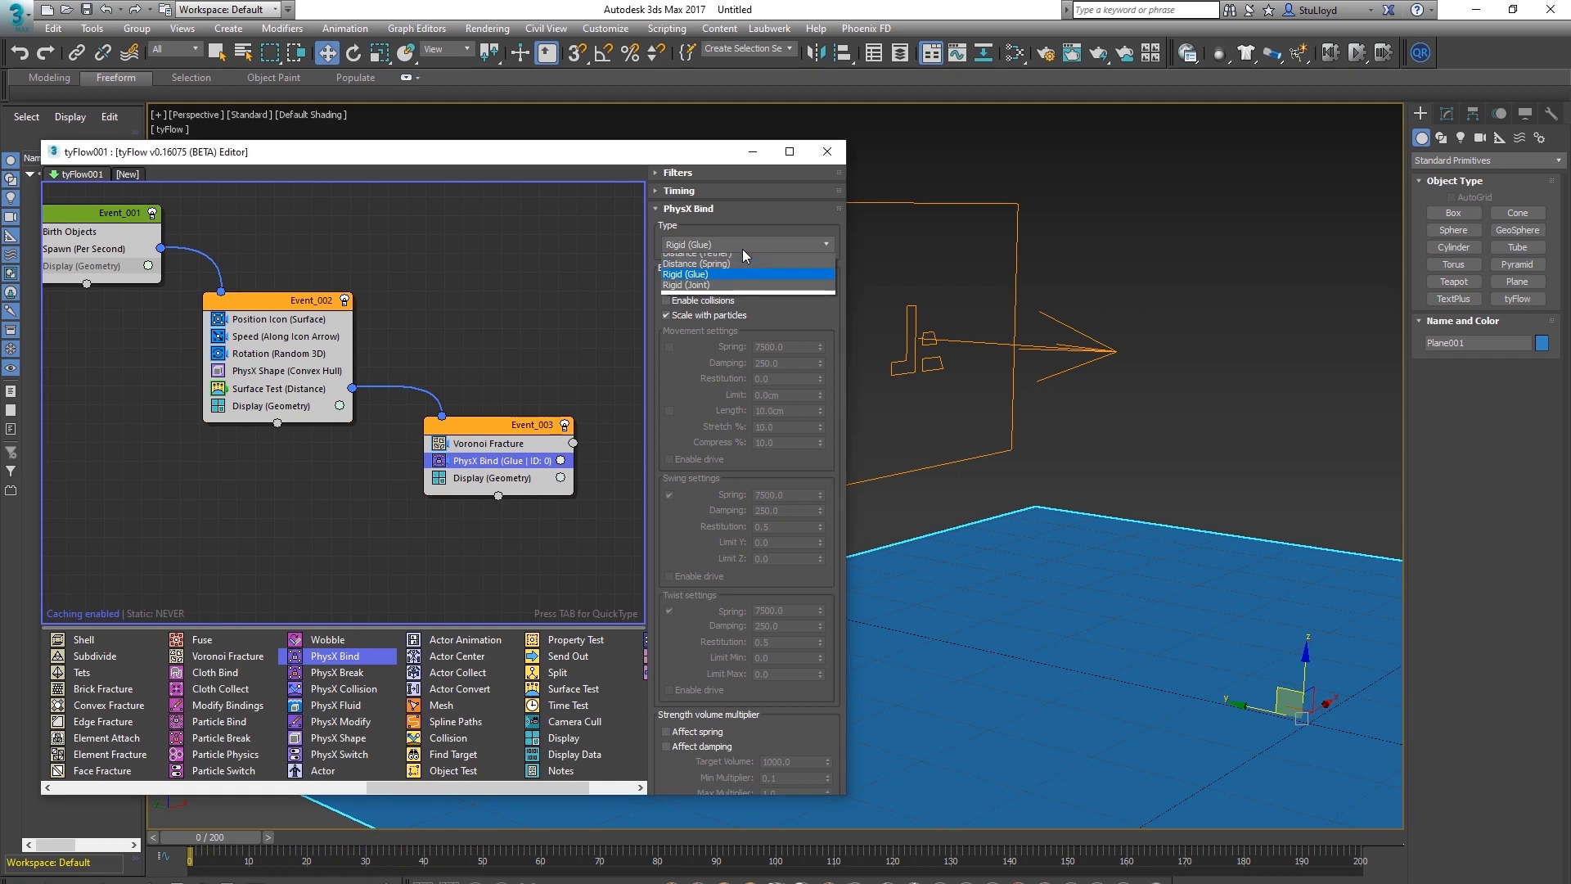
{"action": "left_click", "coordinate": [694, 292]}
{"action": "left_click", "coordinate": [670, 346]}
{"action": "left_click", "coordinate": [669, 459]}
{"action": "left_click", "coordinate": [678, 578]}
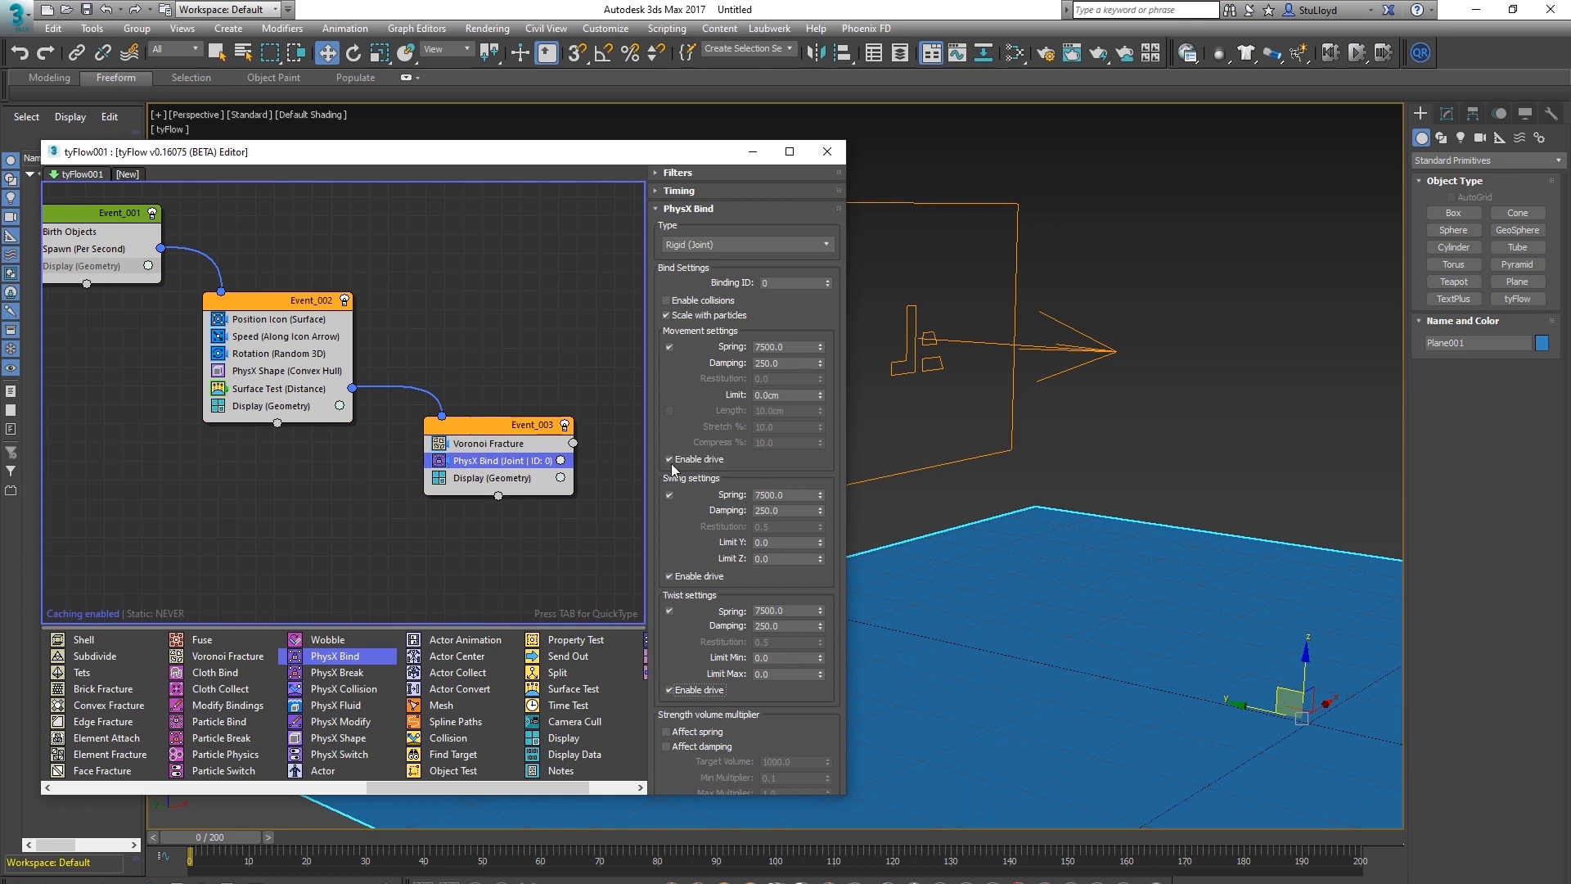
Enable bend-angle breaking on the PhysX Bind at 15 with 25% variation, preview the shattering, and rewind to frame 0
{"action": "scroll", "coordinate": [677, 491], "scroll_direction": "down", "scroll_amount": 5}
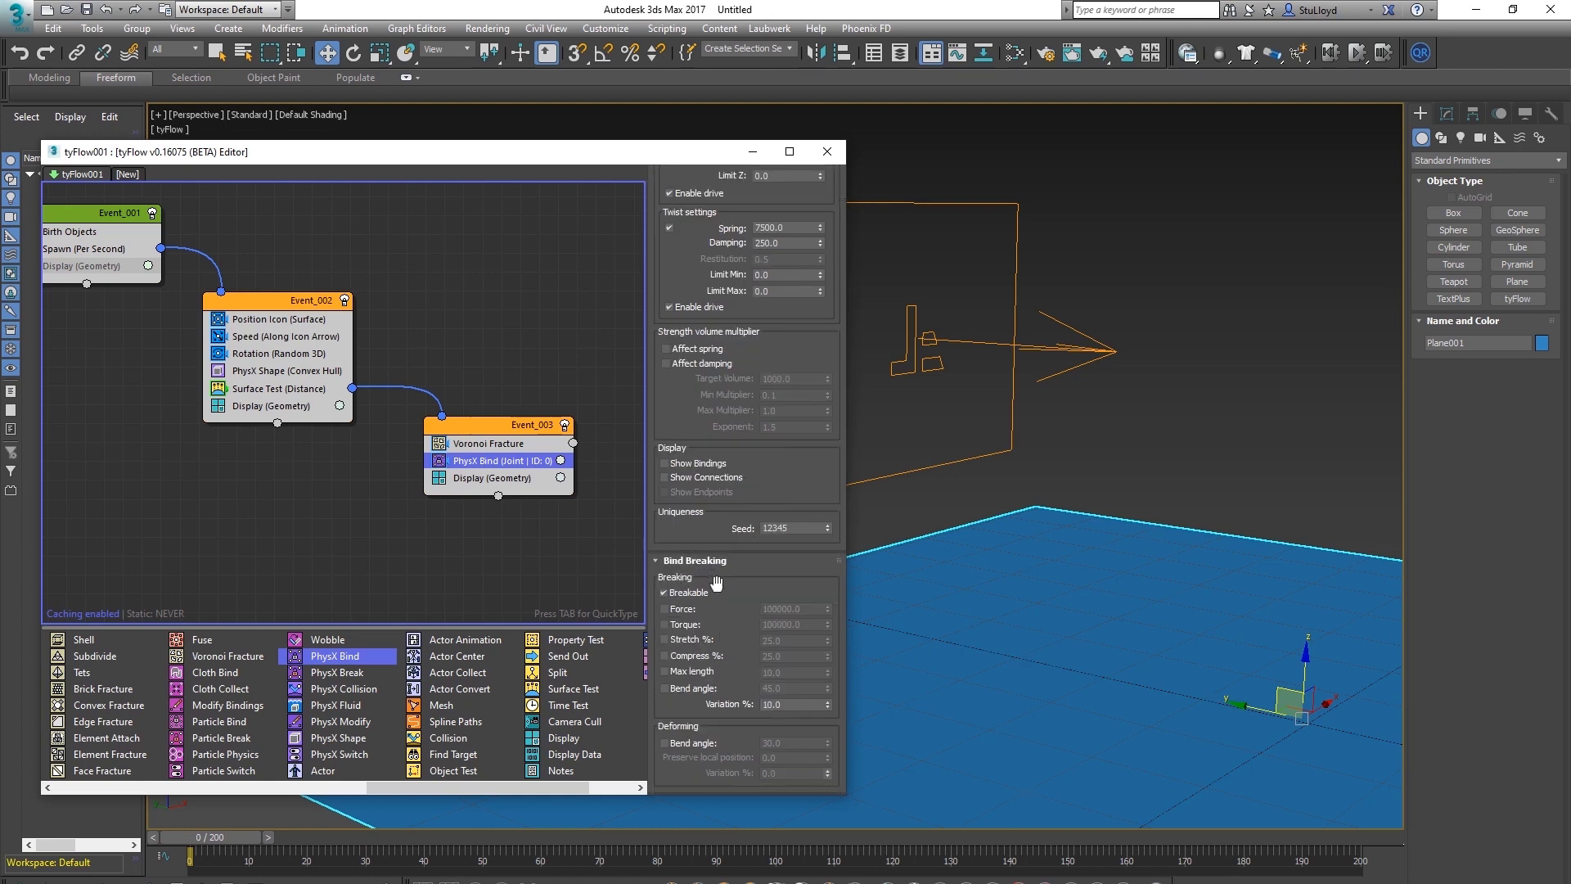
{"action": "scroll", "coordinate": [665, 543], "scroll_direction": "down", "scroll_amount": 1}
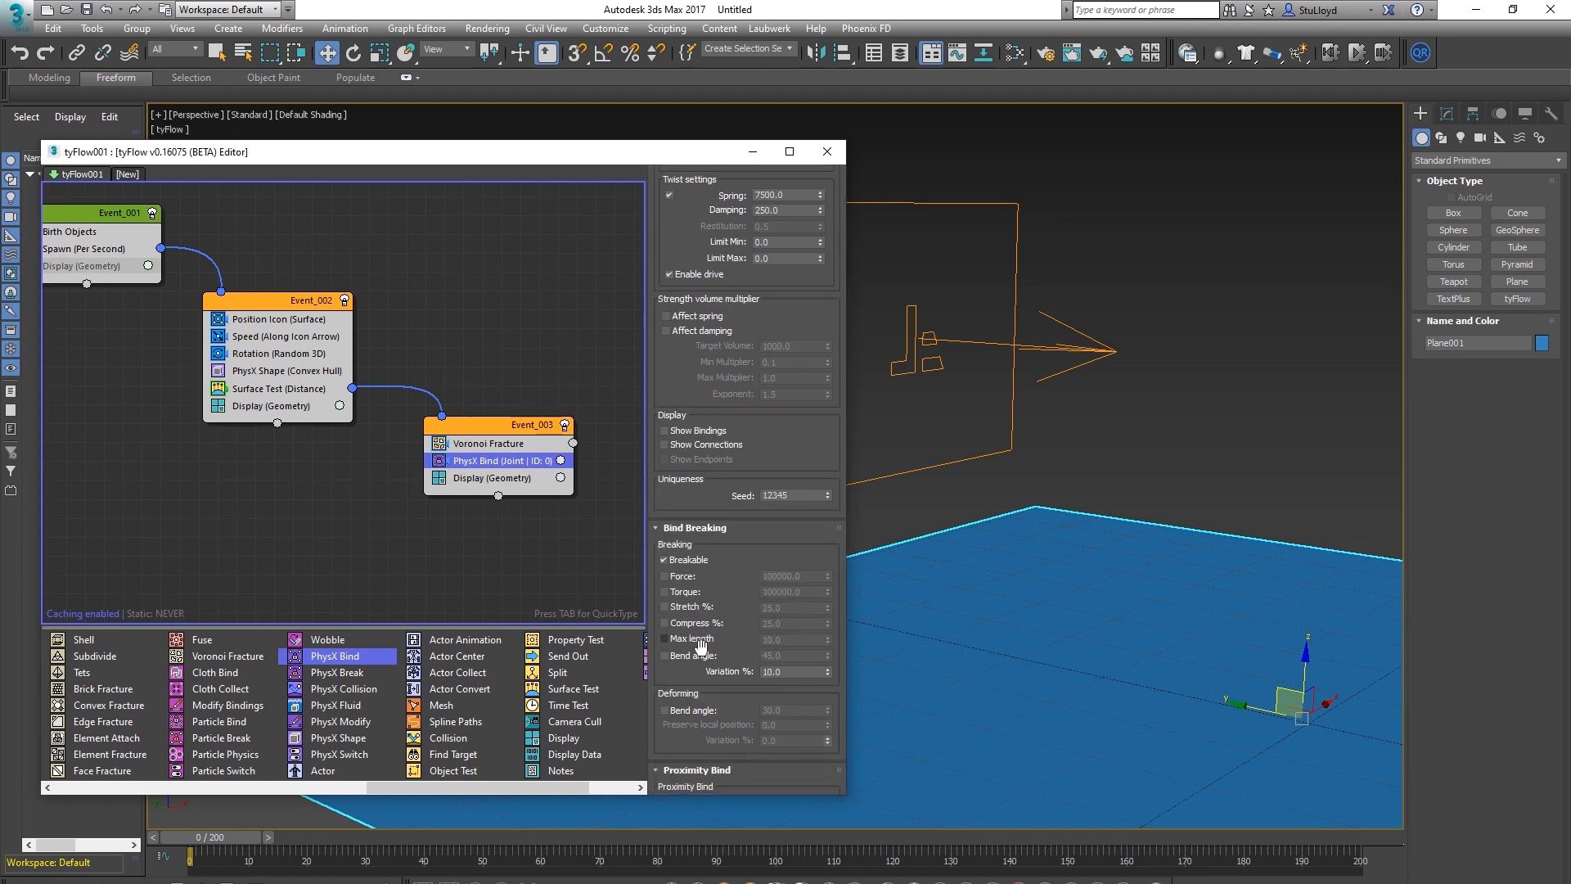
{"action": "left_click", "coordinate": [676, 660]}
{"action": "left_click", "coordinate": [765, 656]}
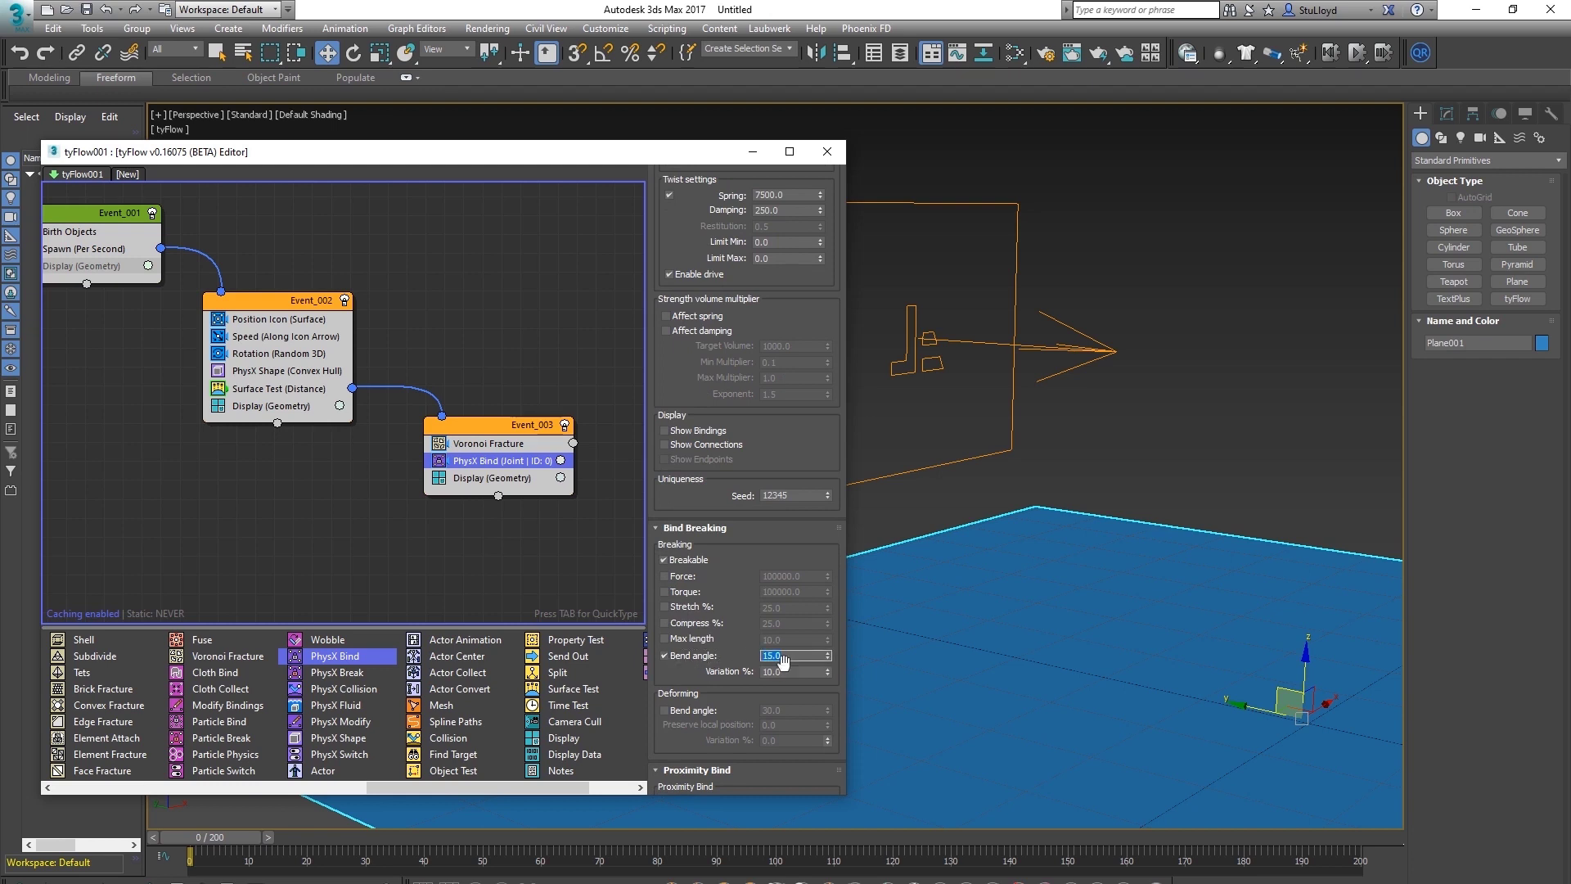
{"action": "key", "text": "Tab"}
{"action": "type", "text": "25"}
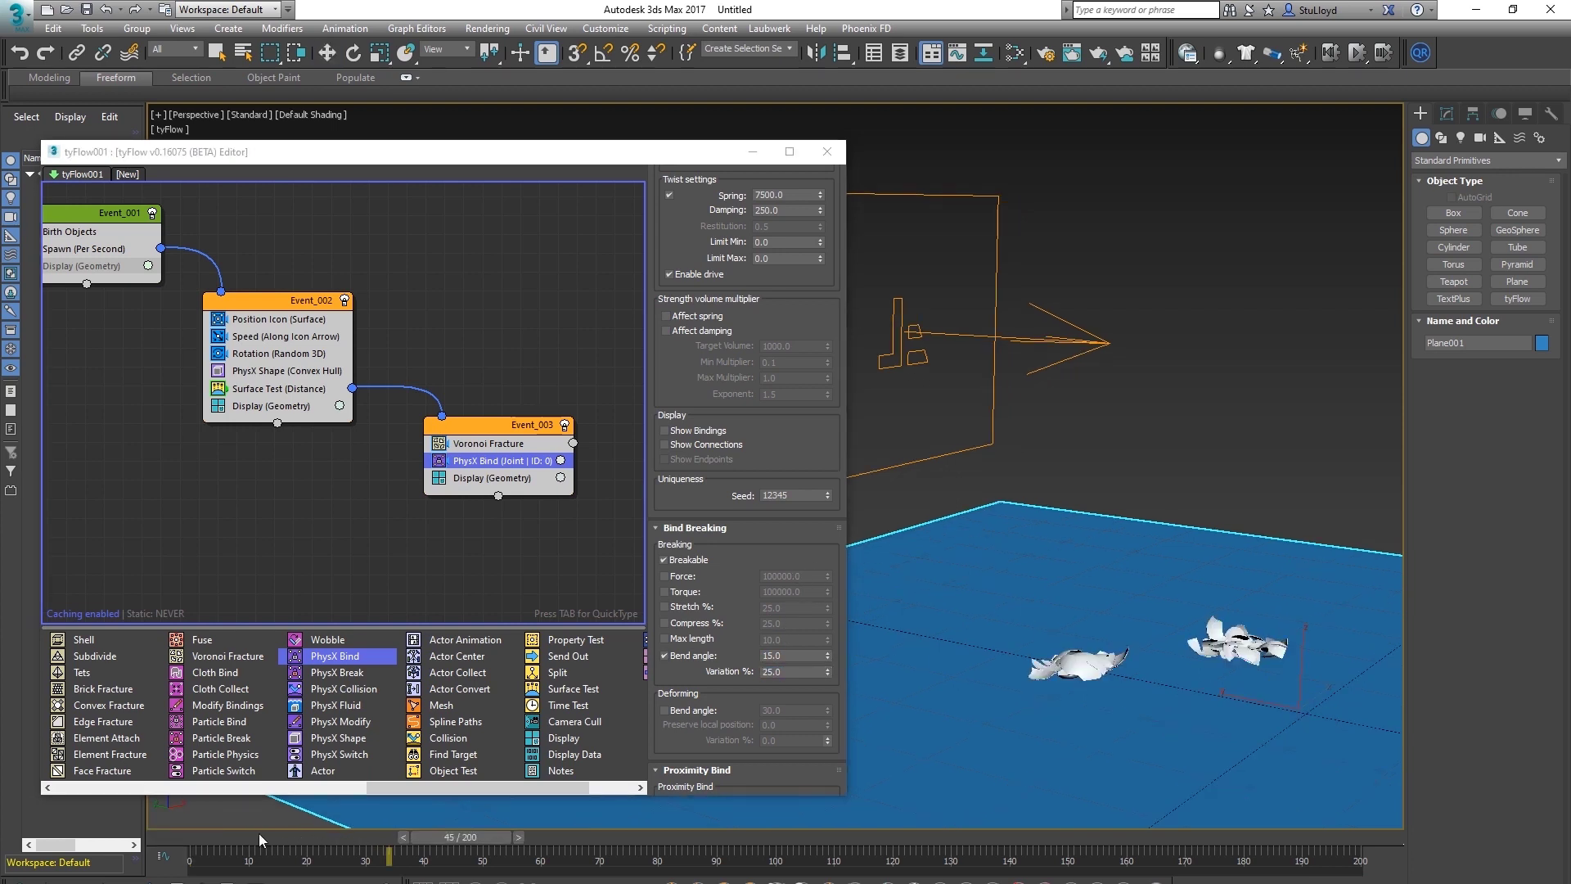
{"action": "left_click_drag", "start_coordinate": [259, 840], "coordinate": [190, 839]}
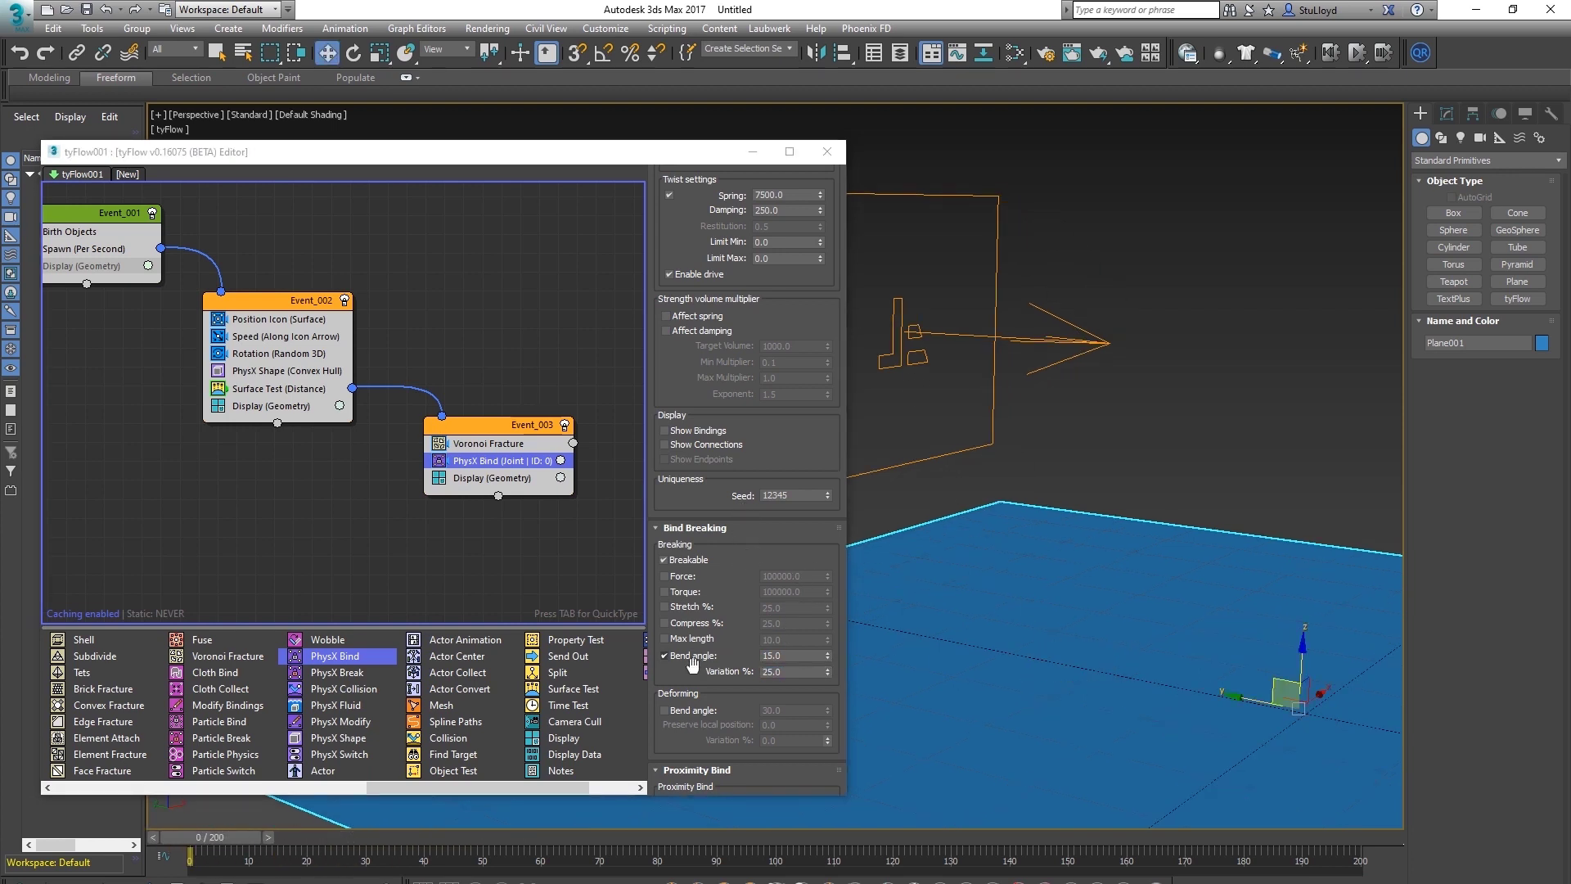
Set the bind-breaking bend angle to 10 and preview the egg hitting the plane
{"action": "scroll", "coordinate": [692, 663], "scroll_direction": "down", "scroll_amount": 5}
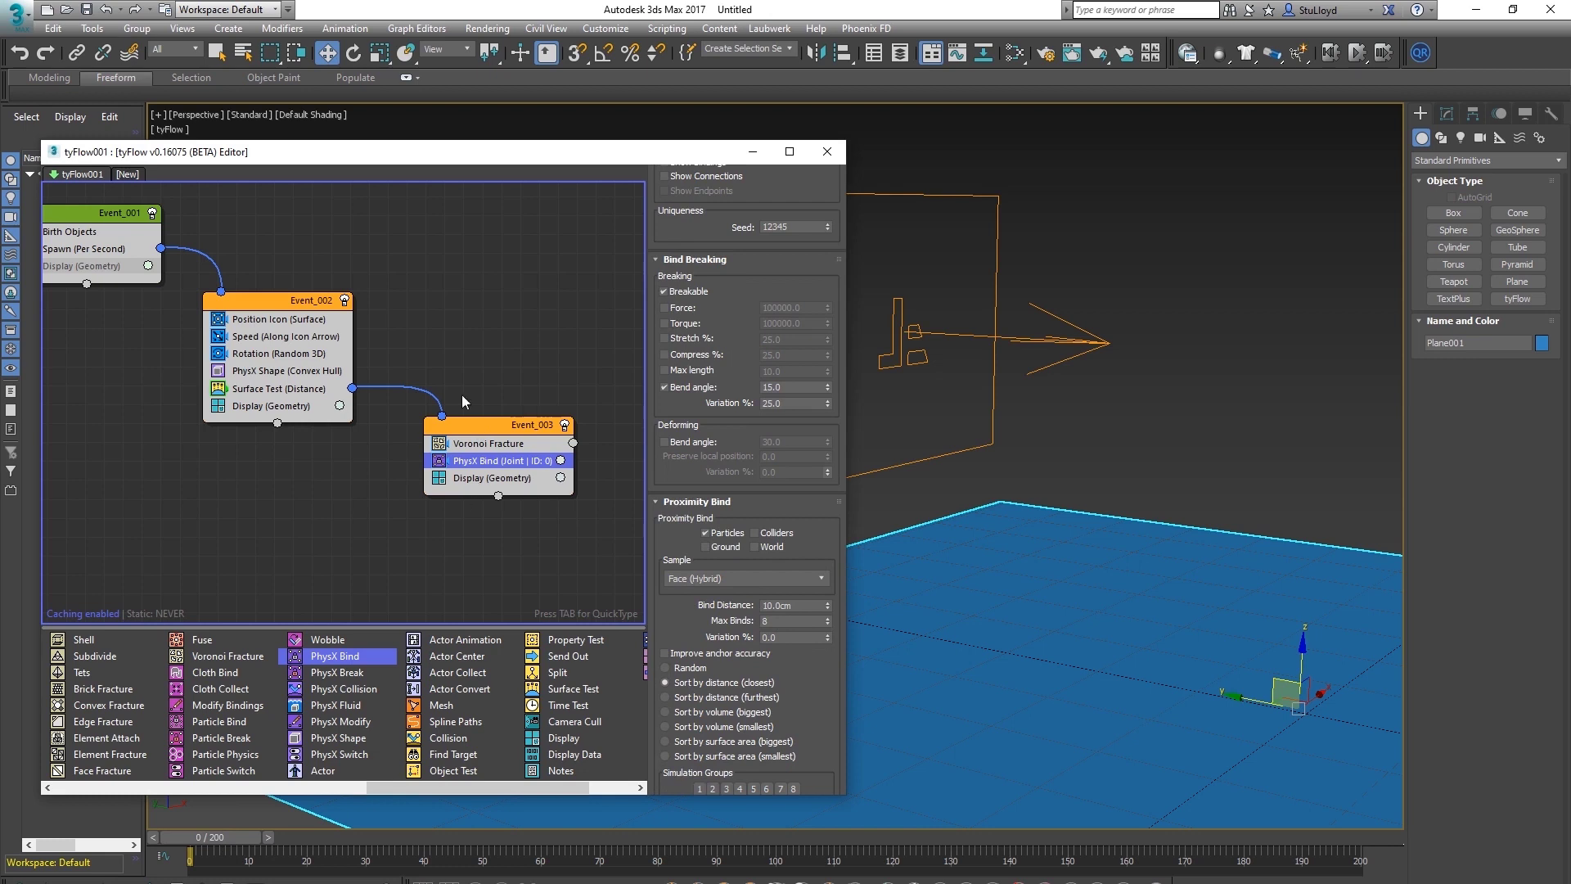
{"action": "middle_click_drag", "start_coordinate": [503, 363], "coordinate": [479, 370]}
{"action": "left_click", "coordinate": [766, 408]}
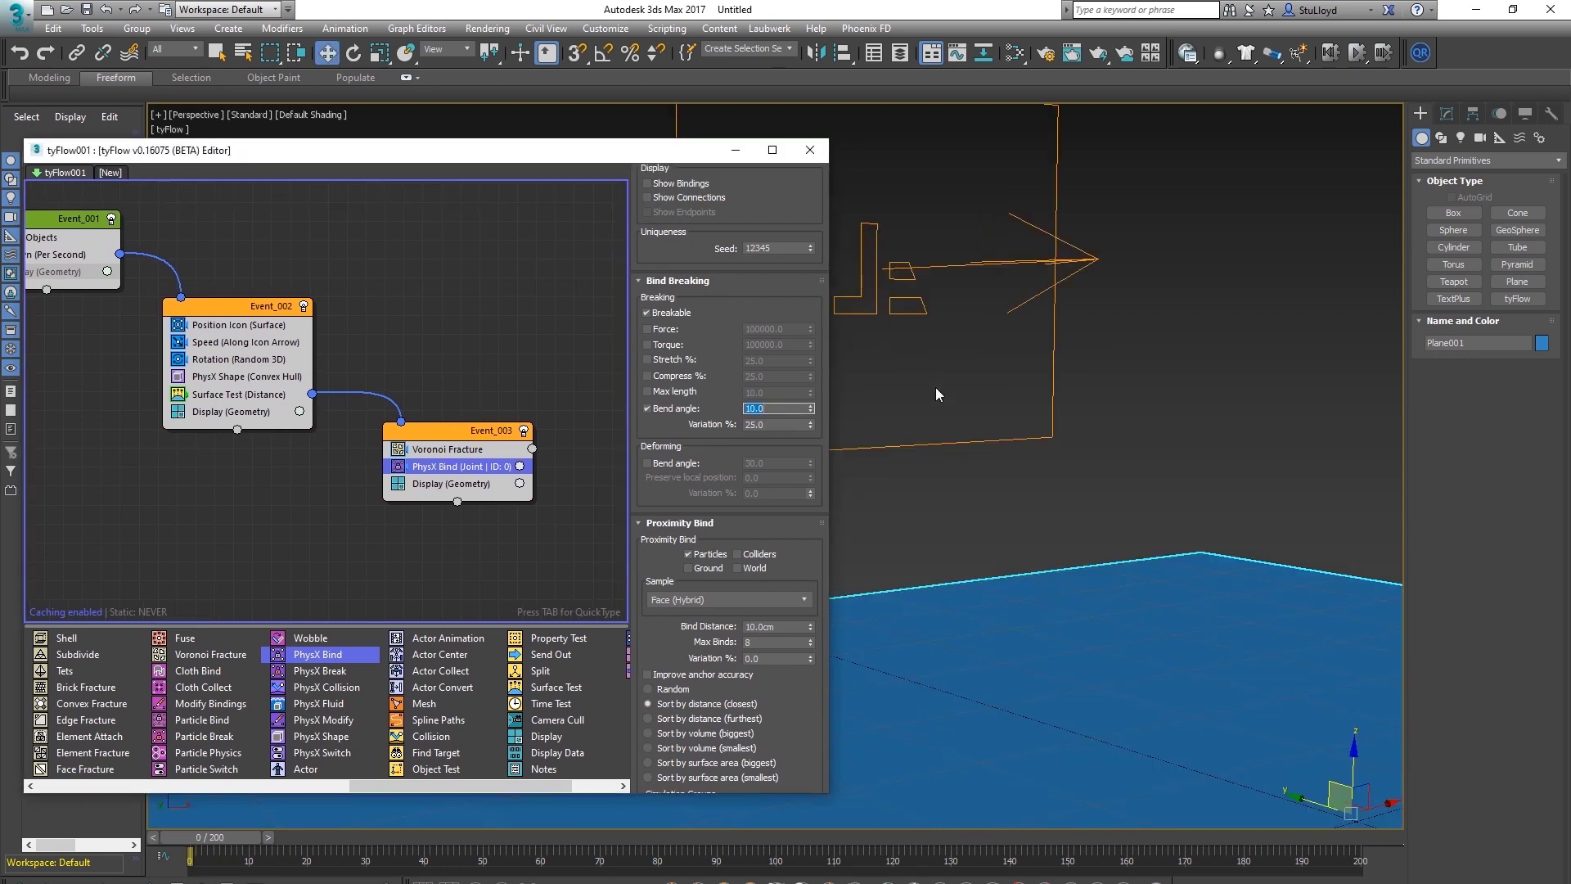
{"action": "left_click_drag", "start_coordinate": [391, 832], "coordinate": [513, 838]}
{"action": "middle_click_drag", "start_coordinate": [1117, 548], "coordinate": [1048, 614], "text": "alt"}
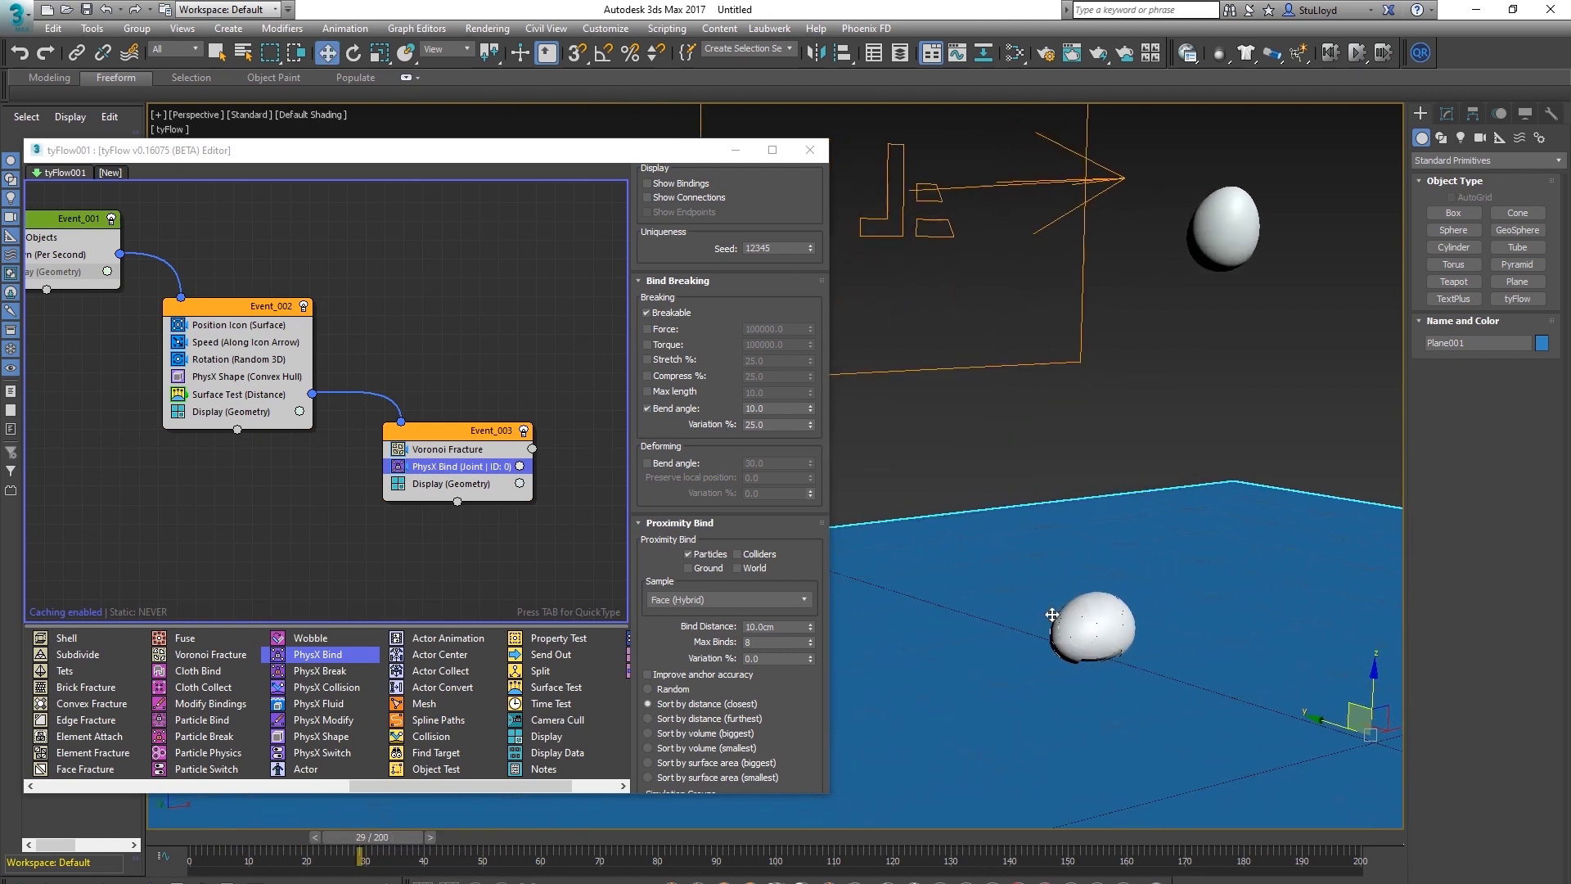
Examine the cracking egg up close around frames 28 and 29, and rewind to frame 0
{"action": "scroll", "coordinate": [1101, 643], "scroll_direction": "up", "scroll_amount": 4}
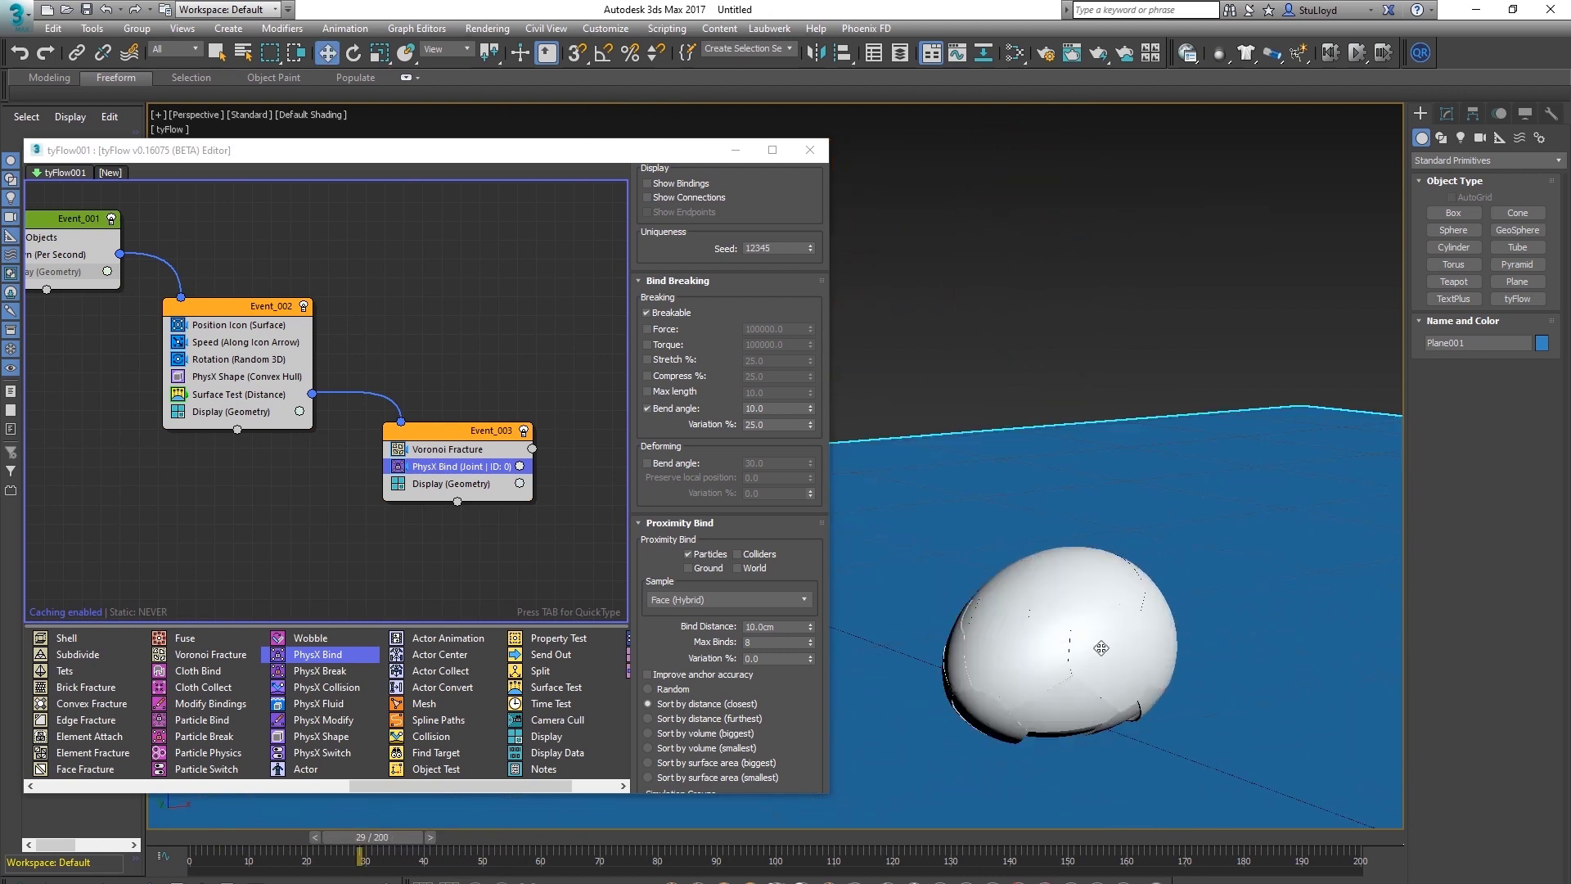
{"action": "scroll", "coordinate": [1080, 649], "scroll_direction": "up", "scroll_amount": 3}
{"action": "scroll", "coordinate": [954, 659], "scroll_direction": "down", "scroll_amount": 3}
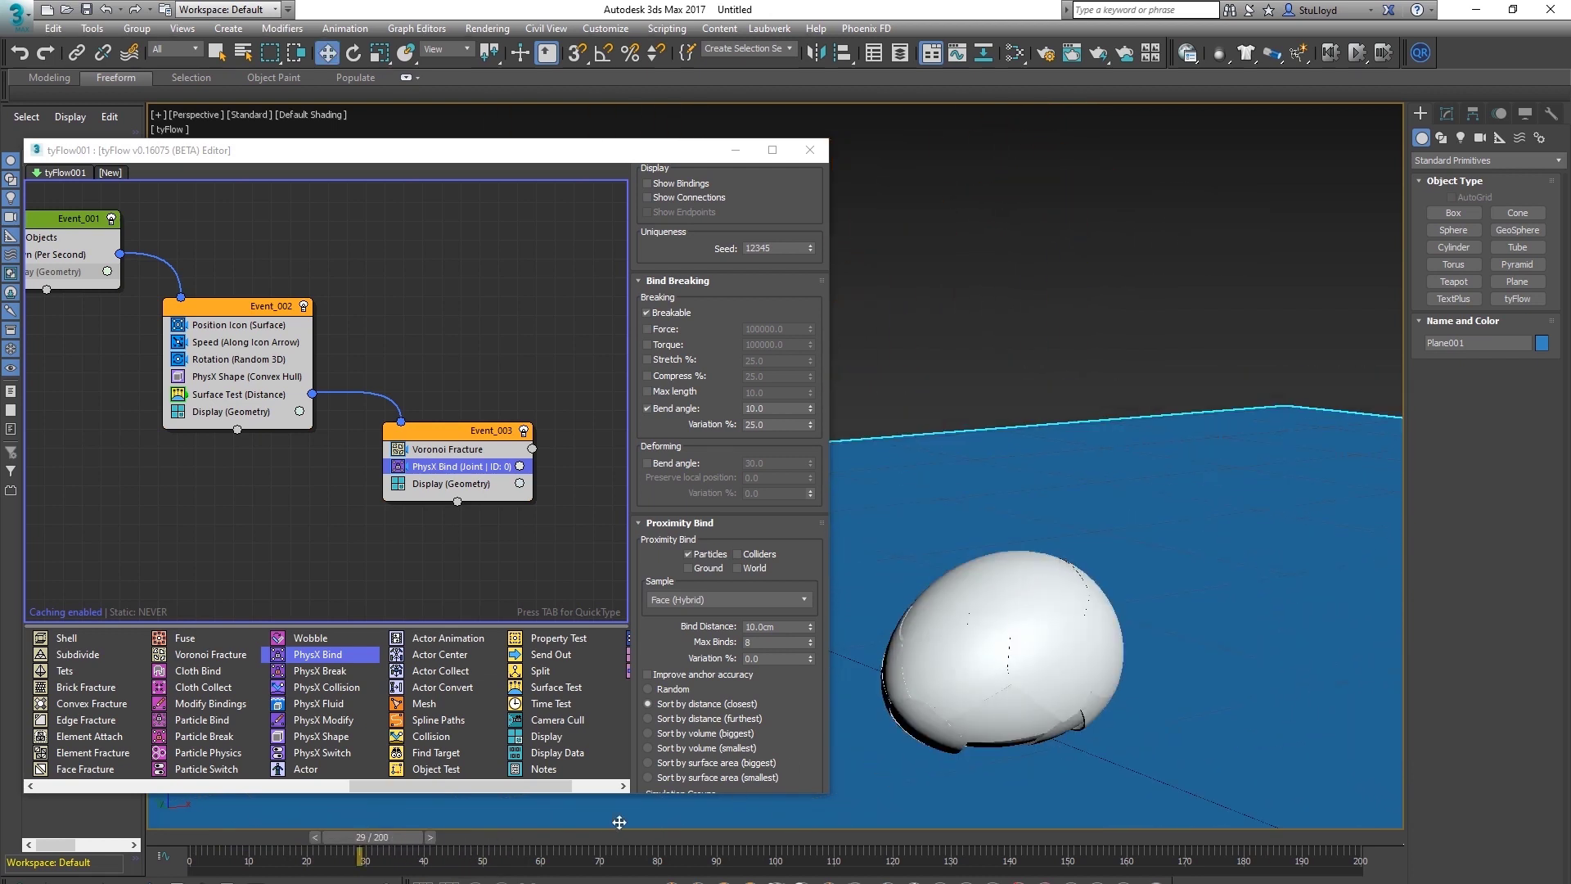
{"action": "left_click_drag", "start_coordinate": [395, 837], "coordinate": [388, 838]}
{"action": "scroll", "coordinate": [1070, 635], "scroll_direction": "down", "scroll_amount": 3}
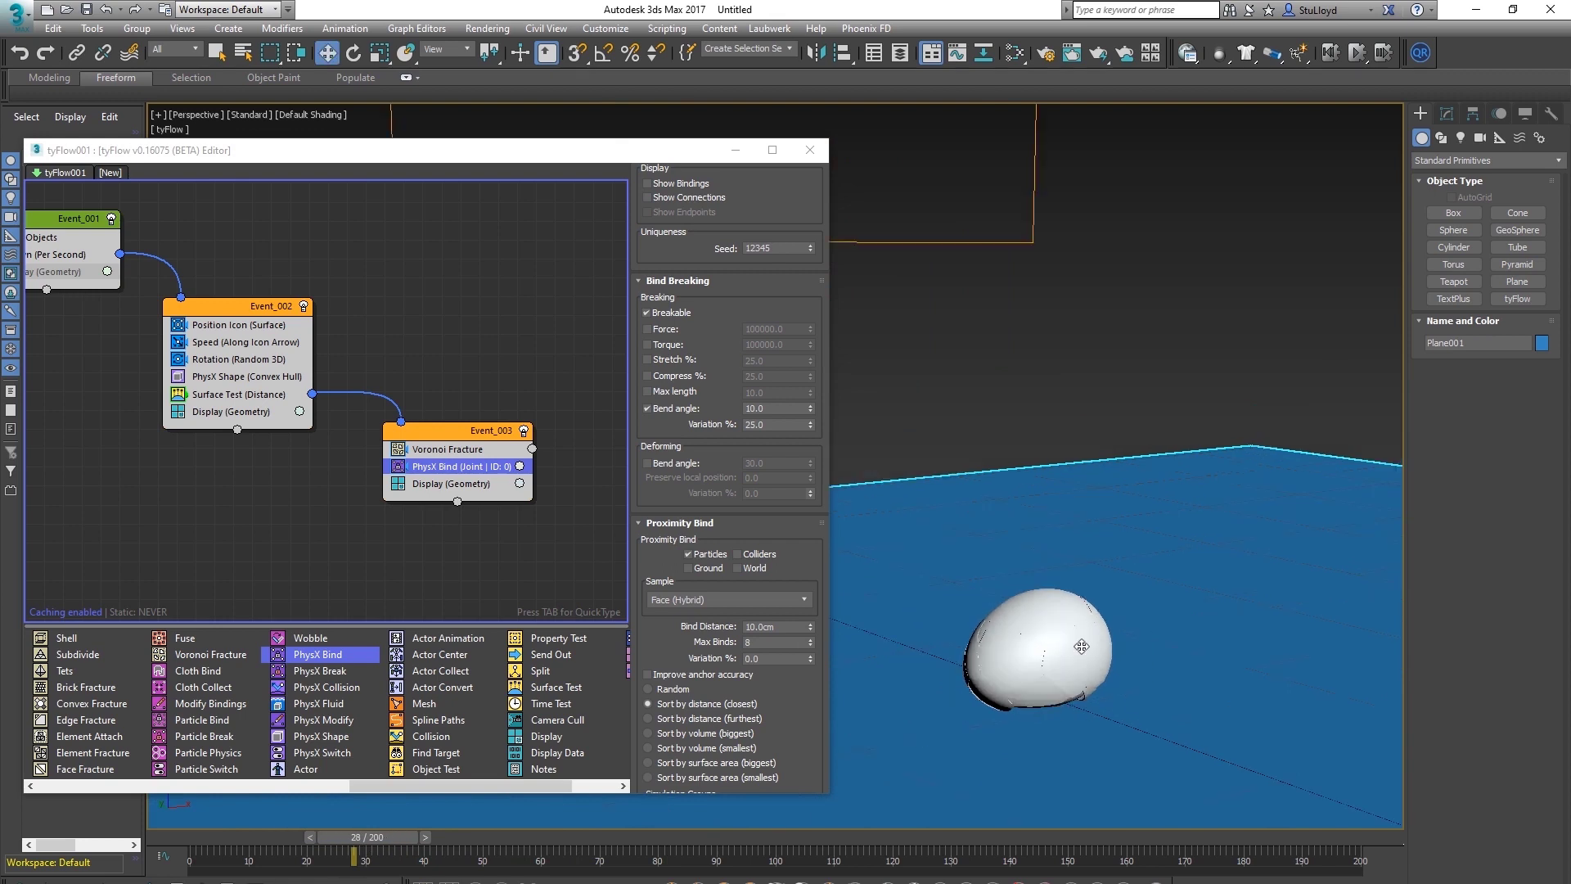
{"action": "middle_click_drag", "start_coordinate": [1071, 635], "coordinate": [1039, 630], "text": "alt"}
{"action": "left_click_drag", "start_coordinate": [388, 839], "coordinate": [187, 829]}
Set the PhysX Bind's movement, swing and twist springs to 20000, preview the simulation, and rewind to frame 0
{"action": "left_click_drag", "start_coordinate": [672, 251], "coordinate": [671, 704]}
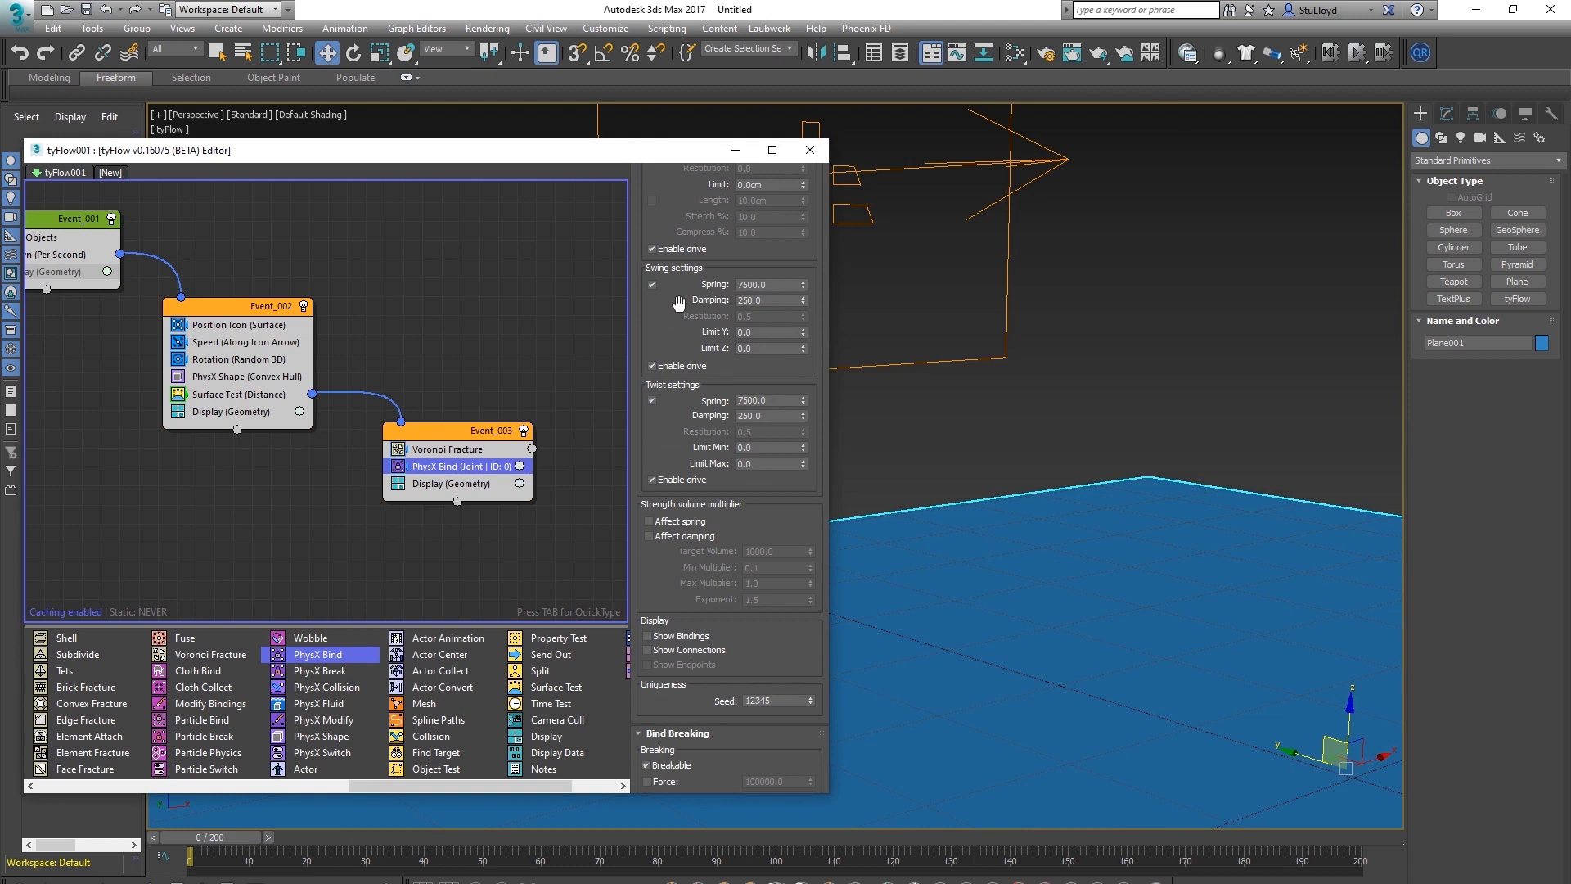
{"action": "scroll", "coordinate": [679, 304], "scroll_direction": "up", "scroll_amount": 3}
{"action": "left_click", "coordinate": [706, 284]}
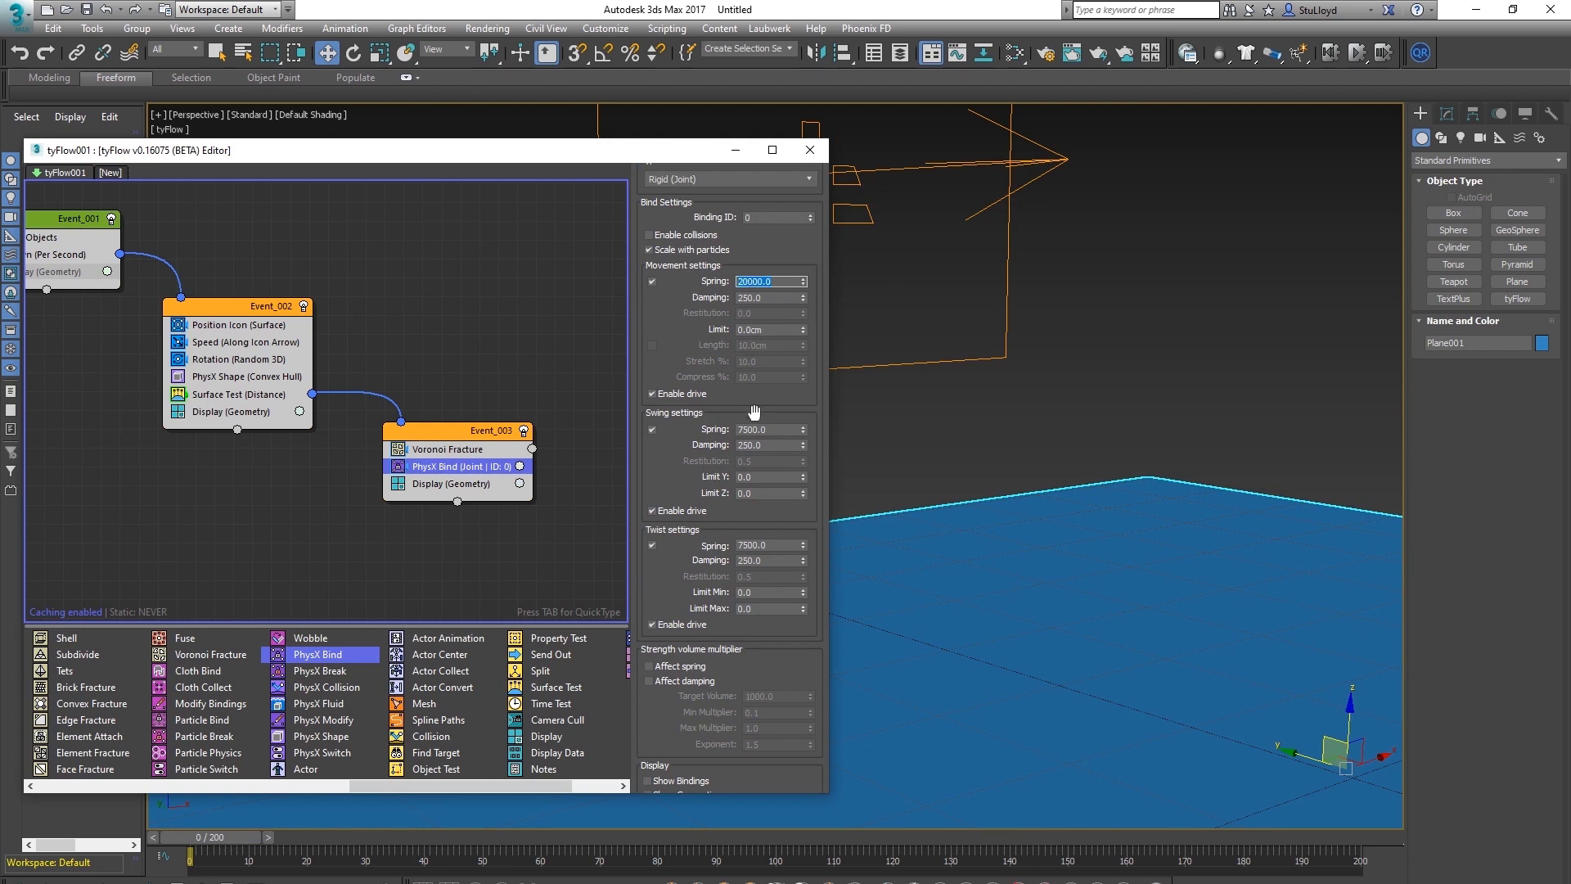
{"action": "left_click_drag", "start_coordinate": [540, 836], "coordinate": [213, 839]}
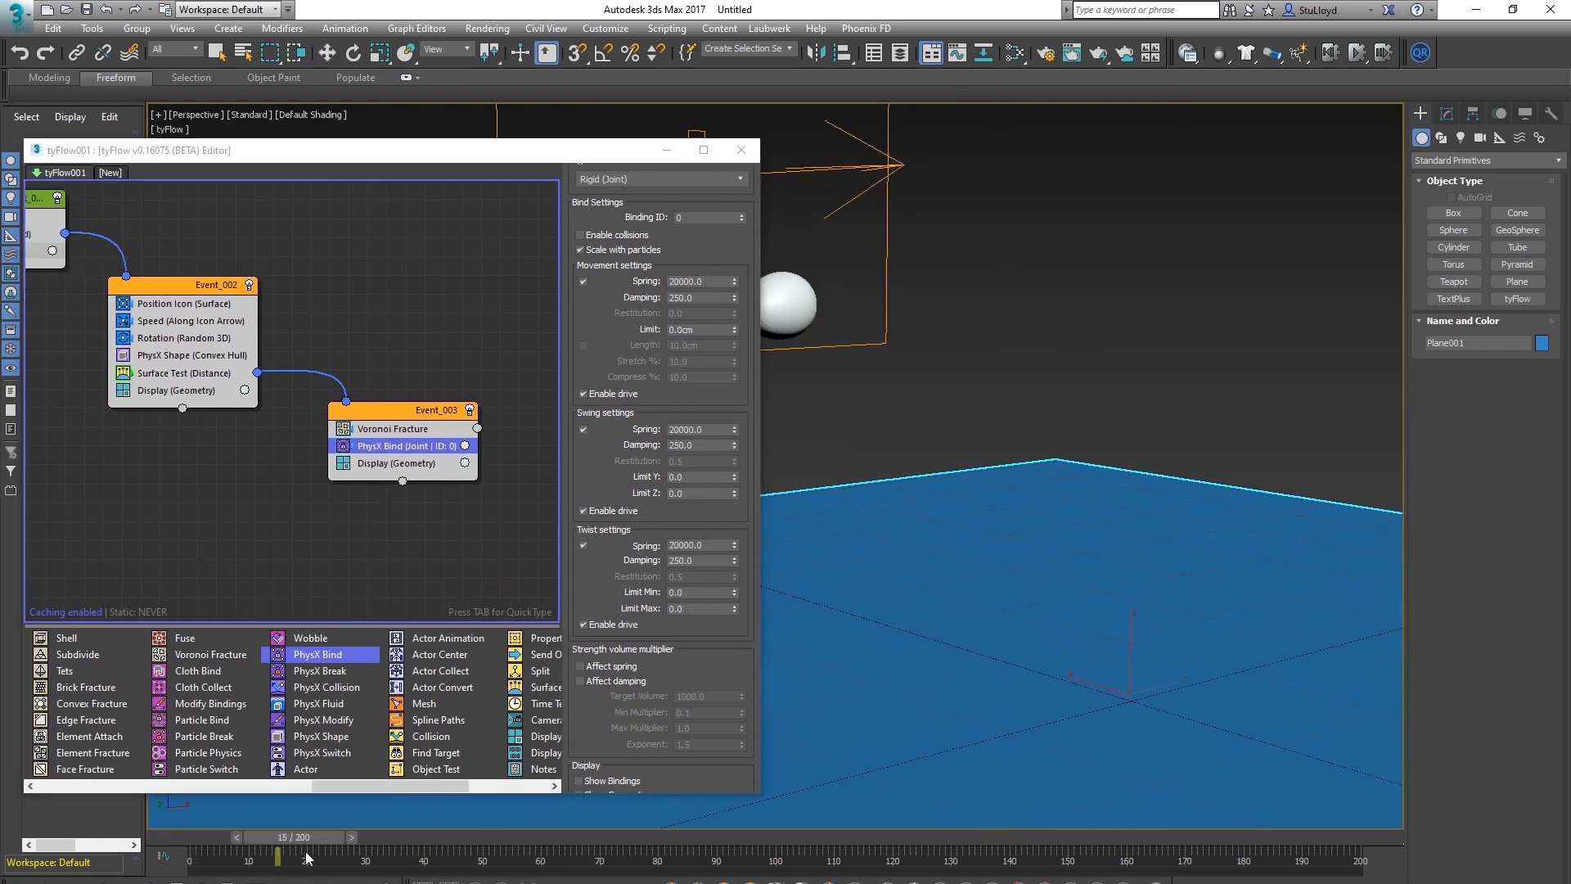
Set the bind-breaking bend angle to 8 with 50% variation and the proximity bind variation to 25%, then preview and rewind to frame 0
{"action": "scroll", "coordinate": [578, 574], "scroll_direction": "down", "scroll_amount": 7}
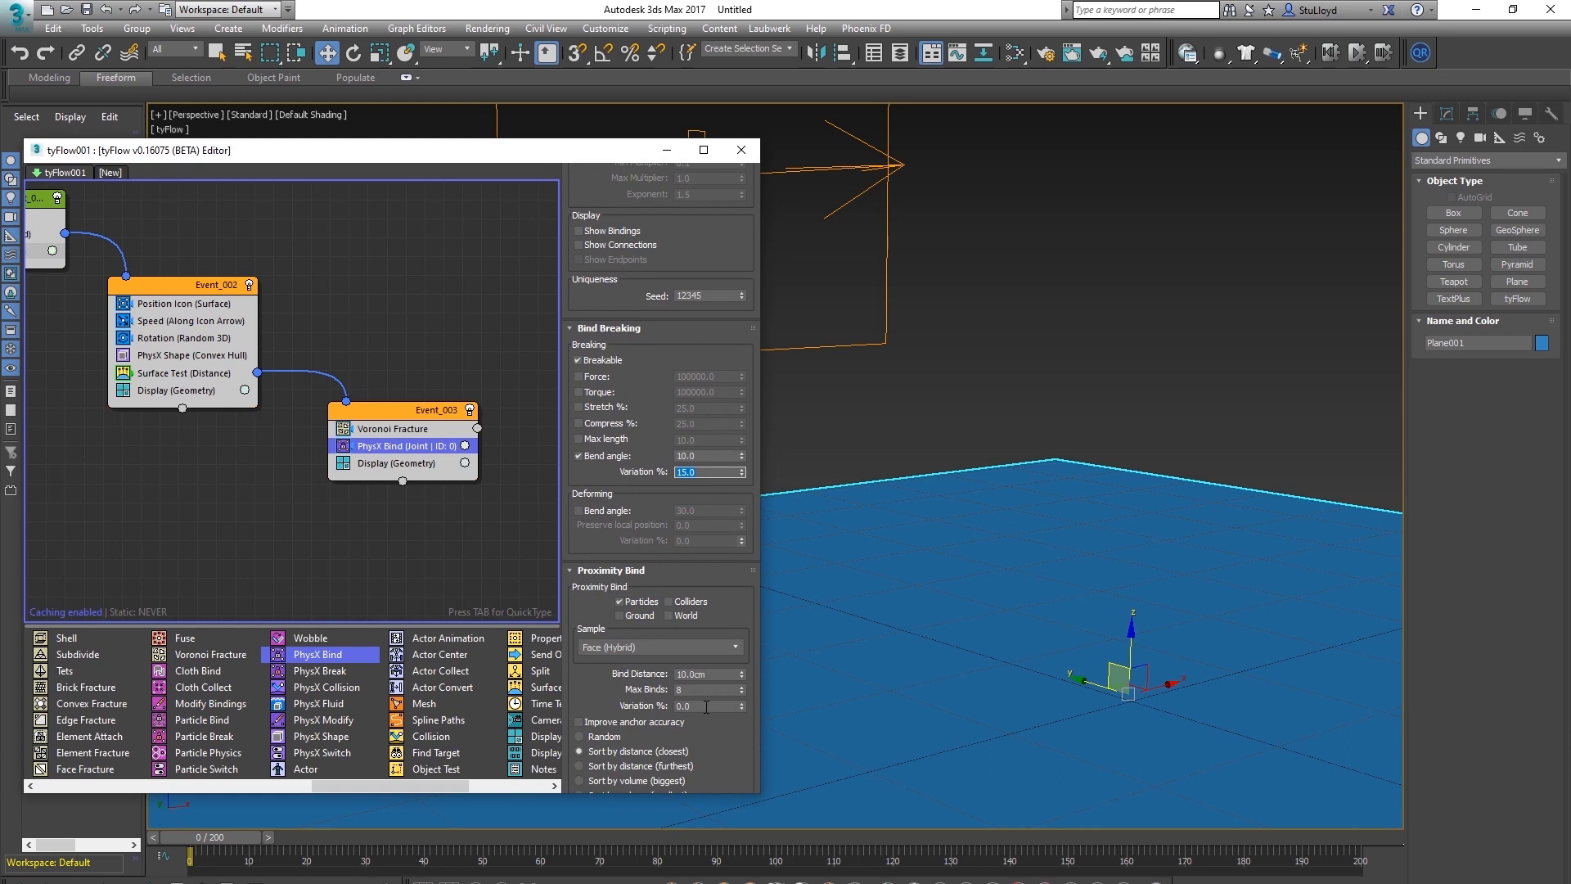
{"action": "left_click_drag", "start_coordinate": [707, 705], "coordinate": [651, 705]}
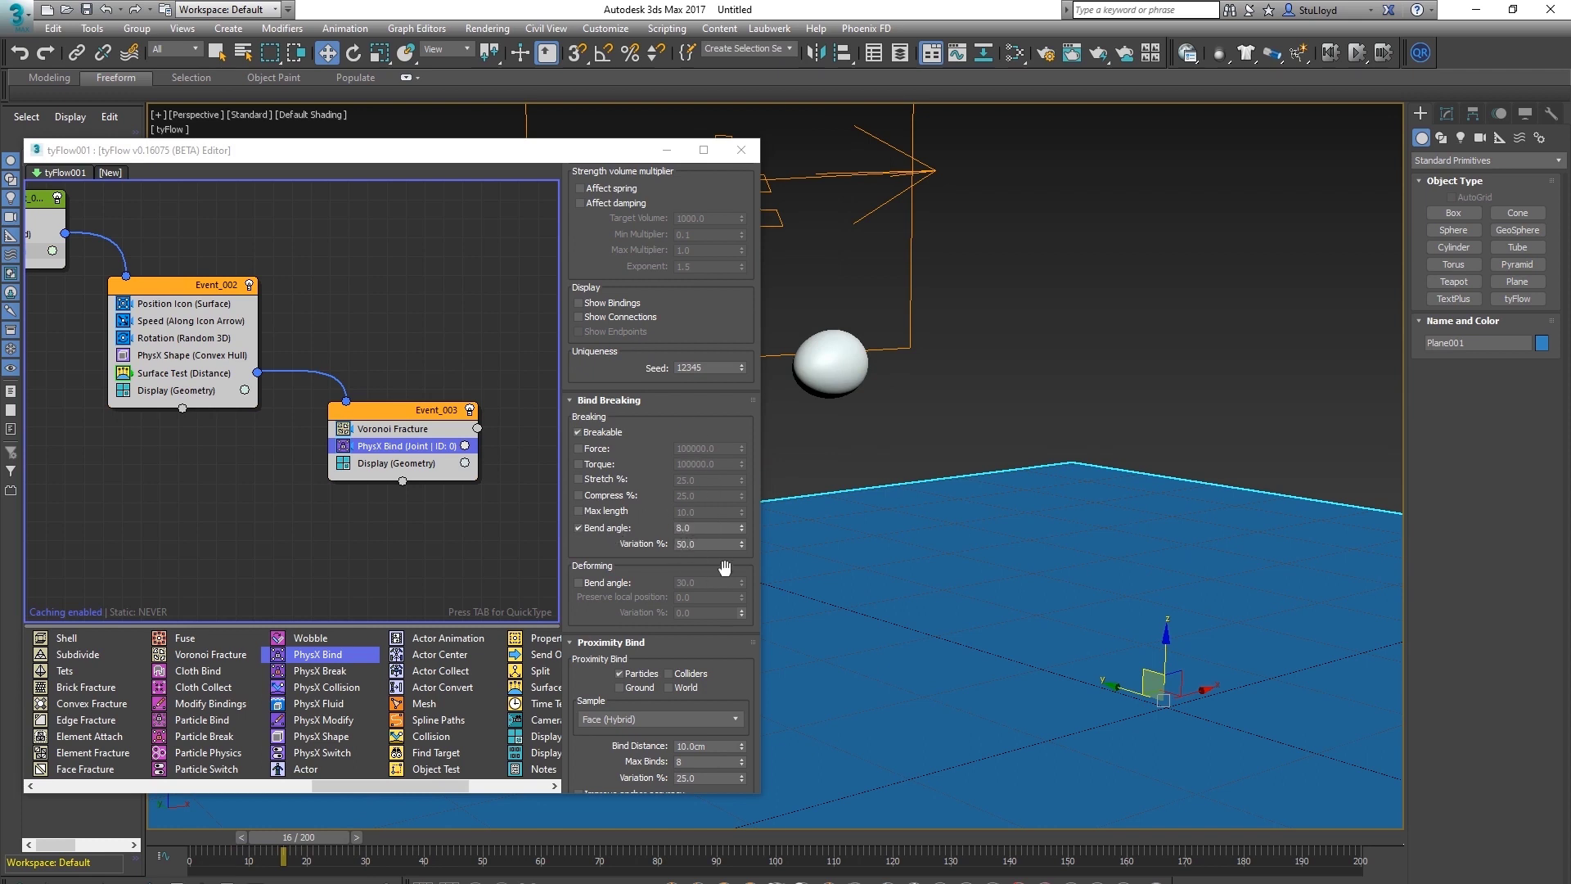
{"action": "left_click_drag", "start_coordinate": [331, 838], "coordinate": [635, 813]}
{"action": "key", "text": "Home"}
Add a Property Test below the PhysX Bind in Event_003 and set its test type to Binds Broken (PhysX)
{"action": "middle_click_drag", "start_coordinate": [522, 491], "coordinate": [350, 449]}
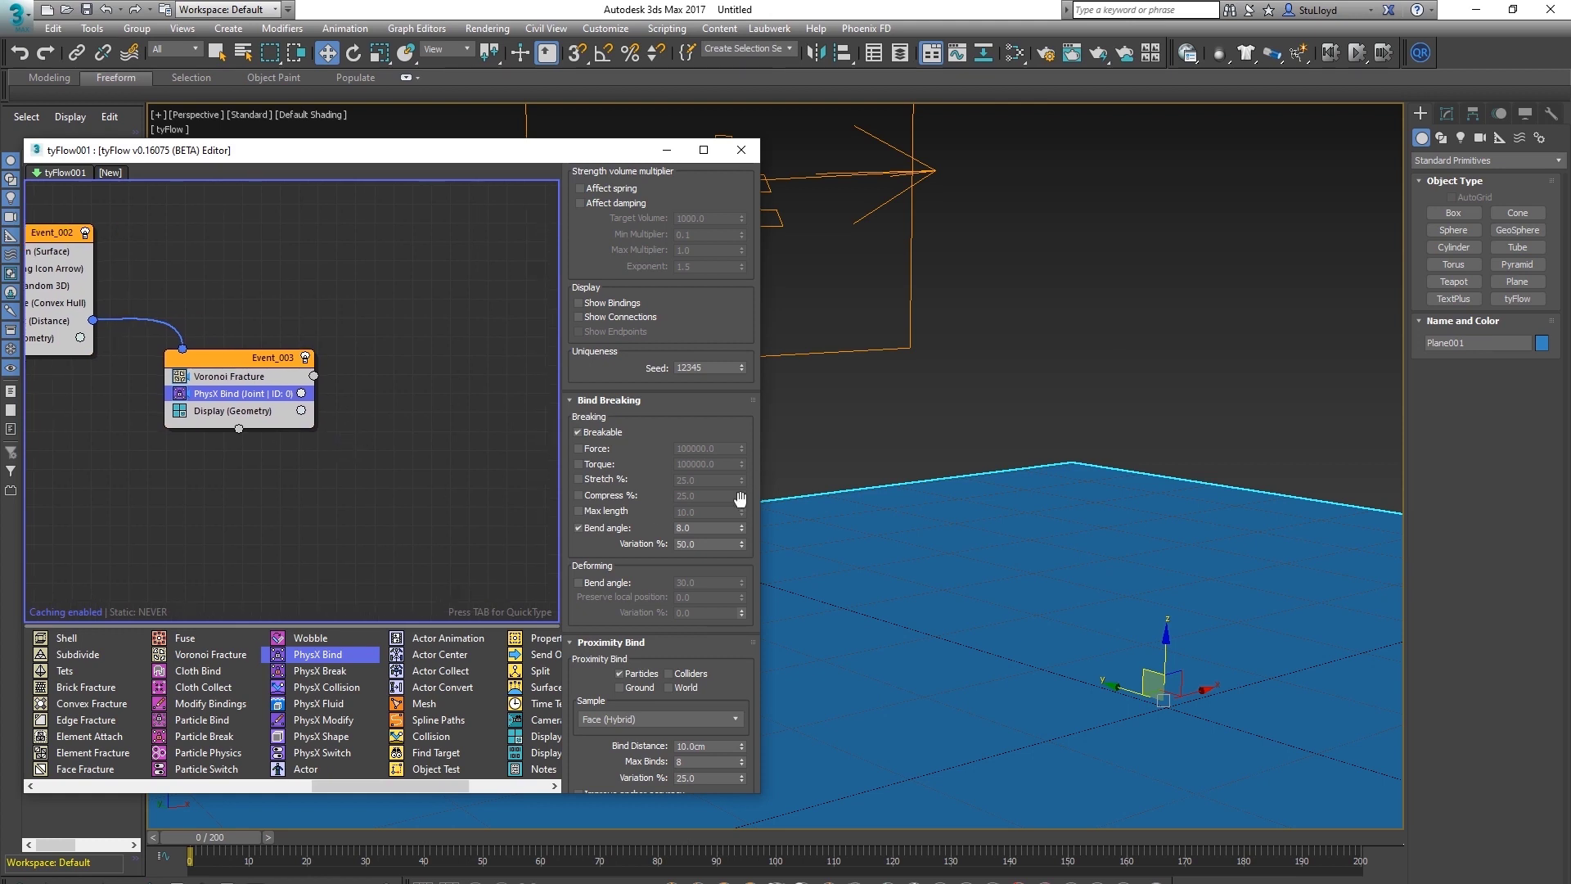
{"action": "left_click_drag", "start_coordinate": [384, 792], "coordinate": [464, 790]}
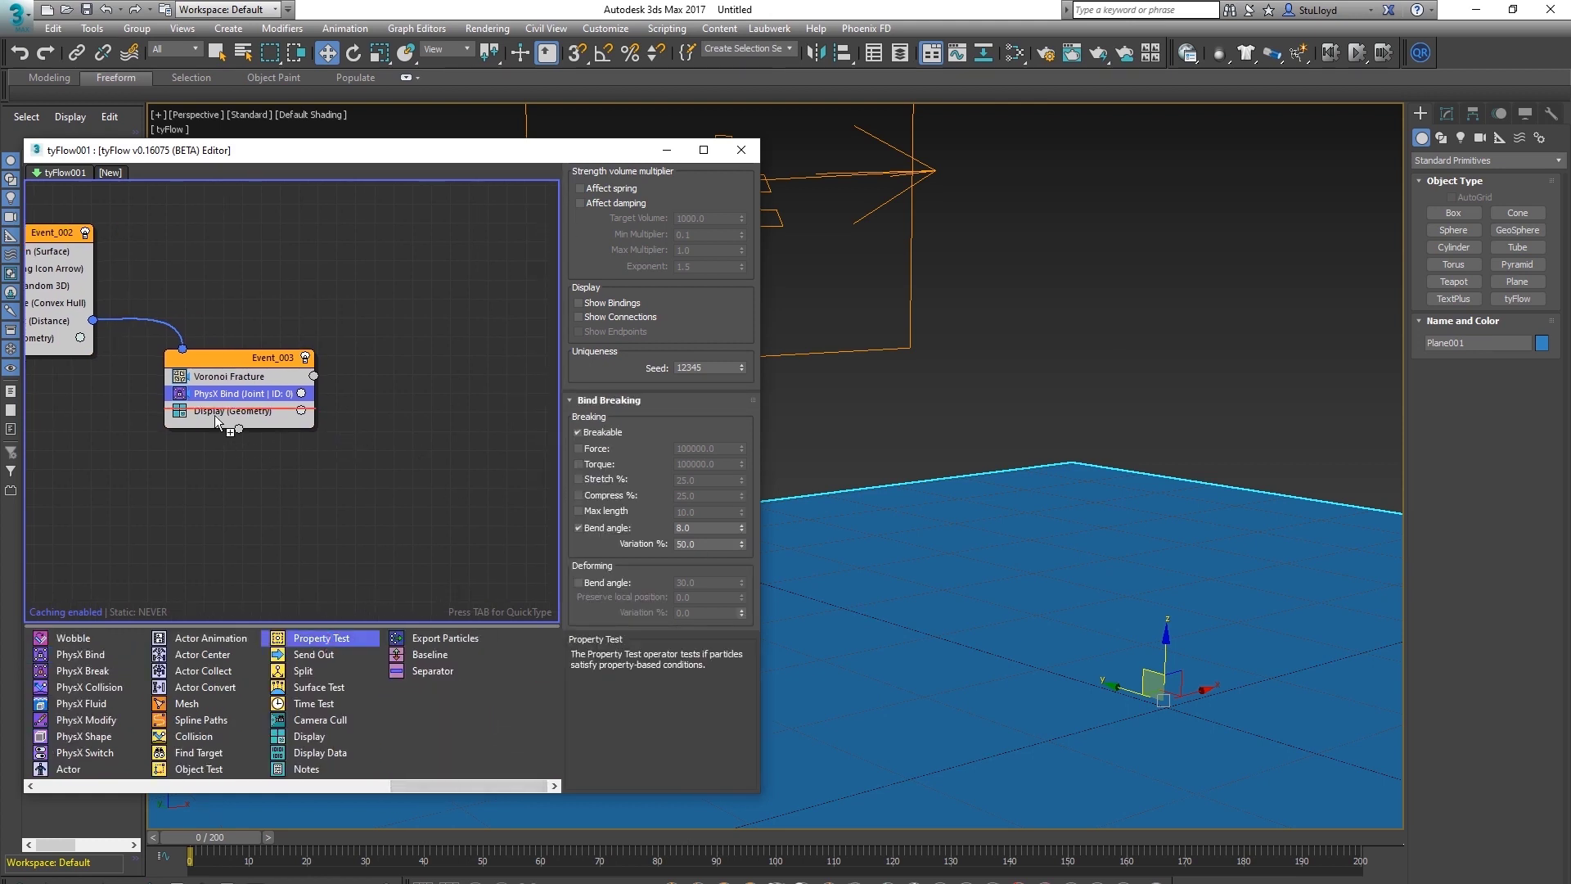
{"action": "left_click_drag", "start_coordinate": [214, 409], "coordinate": [214, 407]}
{"action": "left_click", "coordinate": [651, 262]}
{"action": "scroll", "coordinate": [653, 458], "scroll_direction": "down", "scroll_amount": 4}
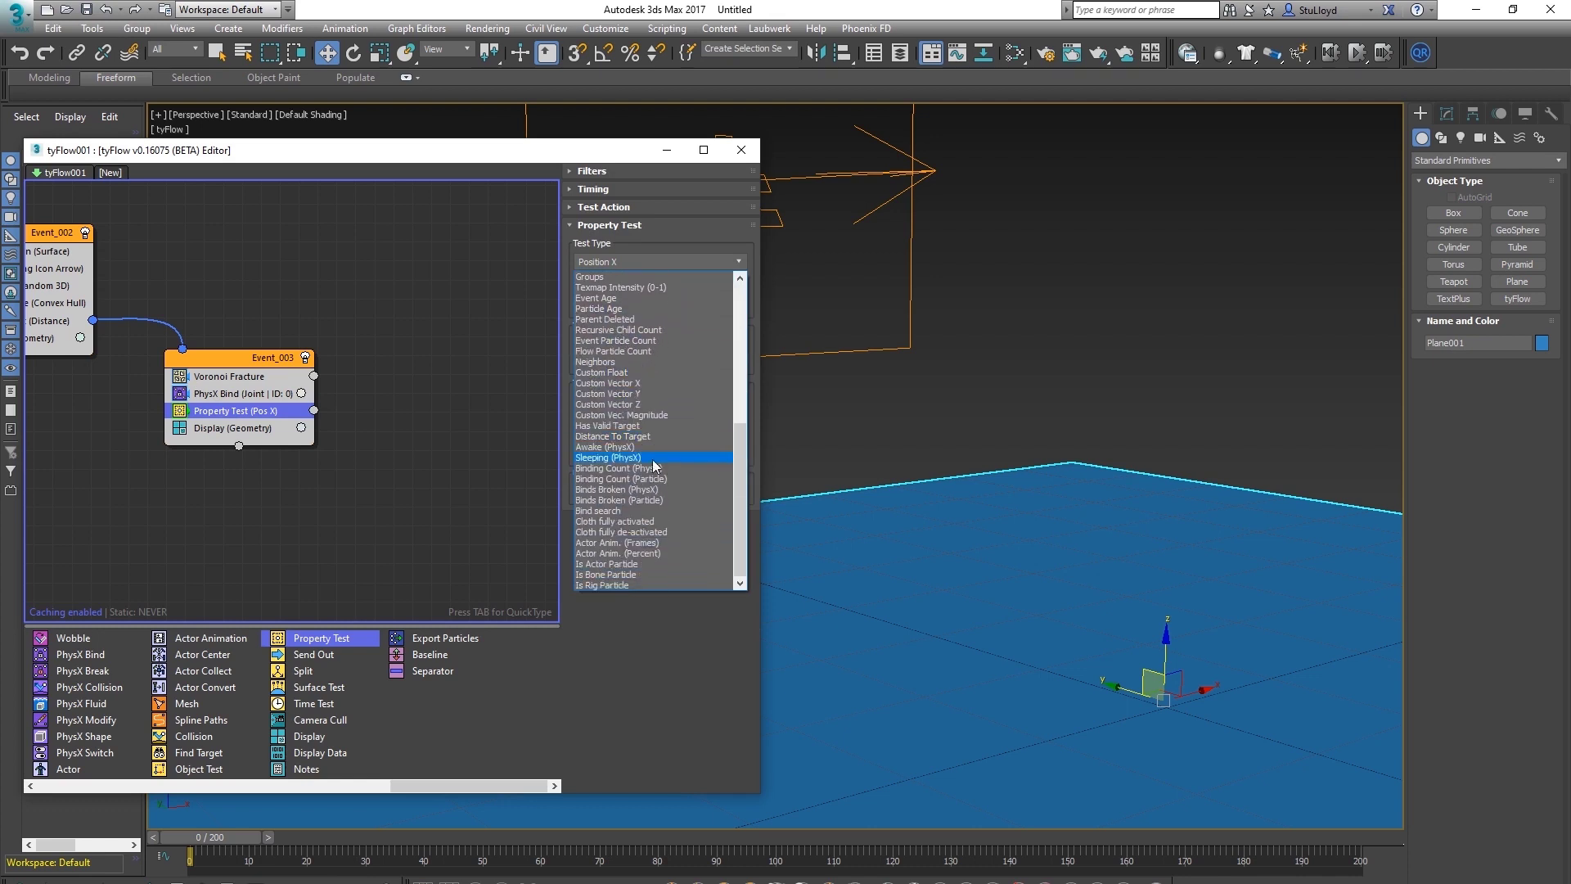
{"action": "left_click", "coordinate": [613, 491]}
Set the Property Test condition to Equal with a value of 8 and a variation of 4
{"action": "left_click", "coordinate": [655, 296]}
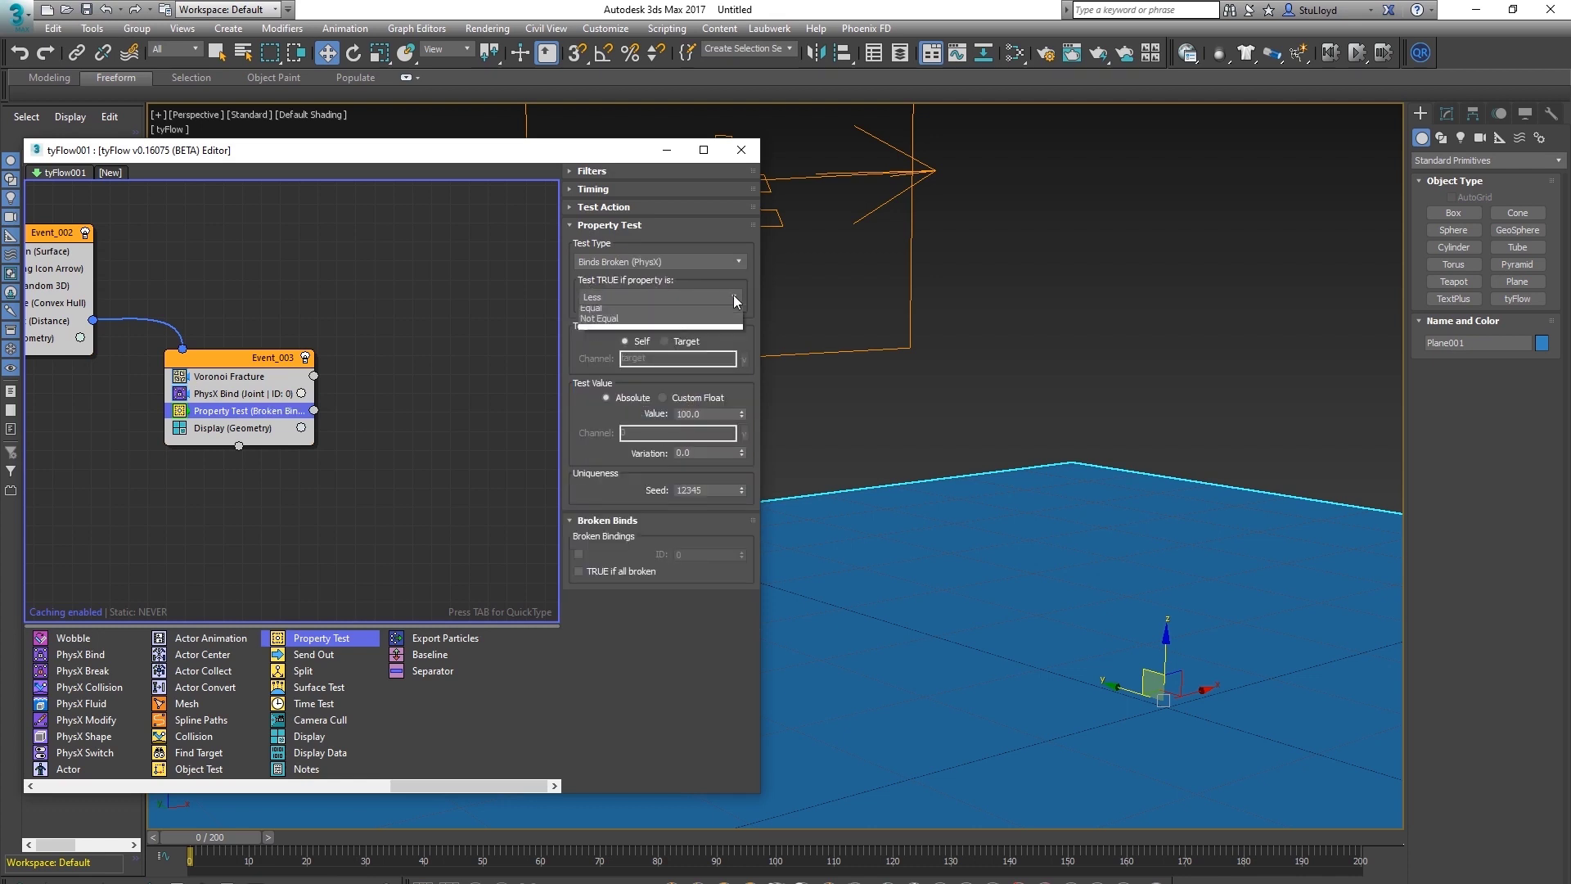
{"action": "left_click", "coordinate": [598, 358]}
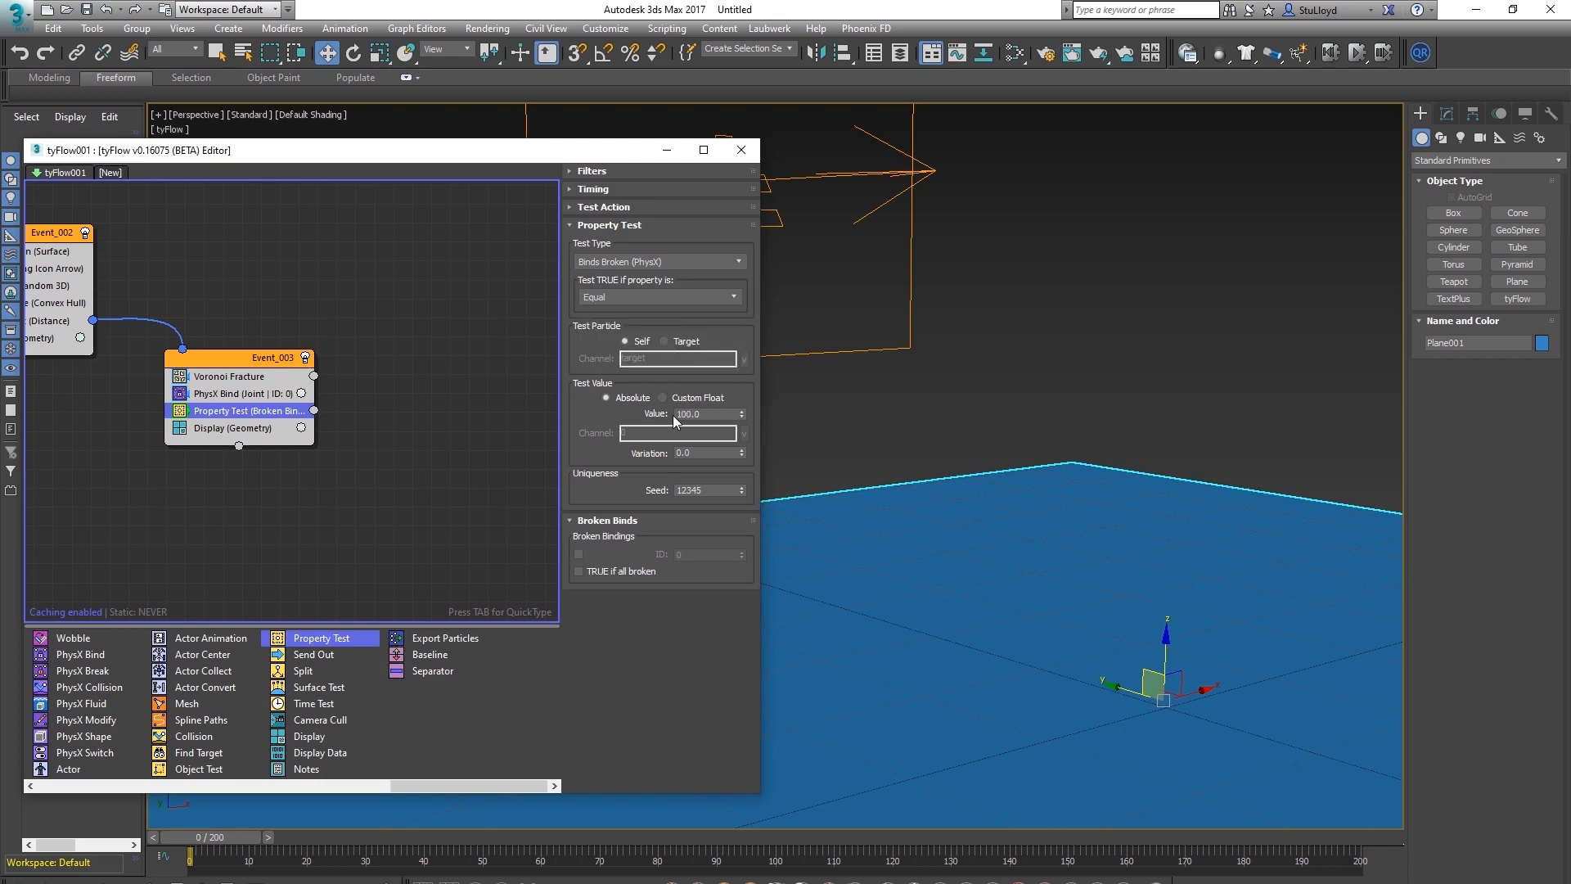
{"action": "left_click", "coordinate": [715, 415]}
{"action": "left_click", "coordinate": [699, 453]}
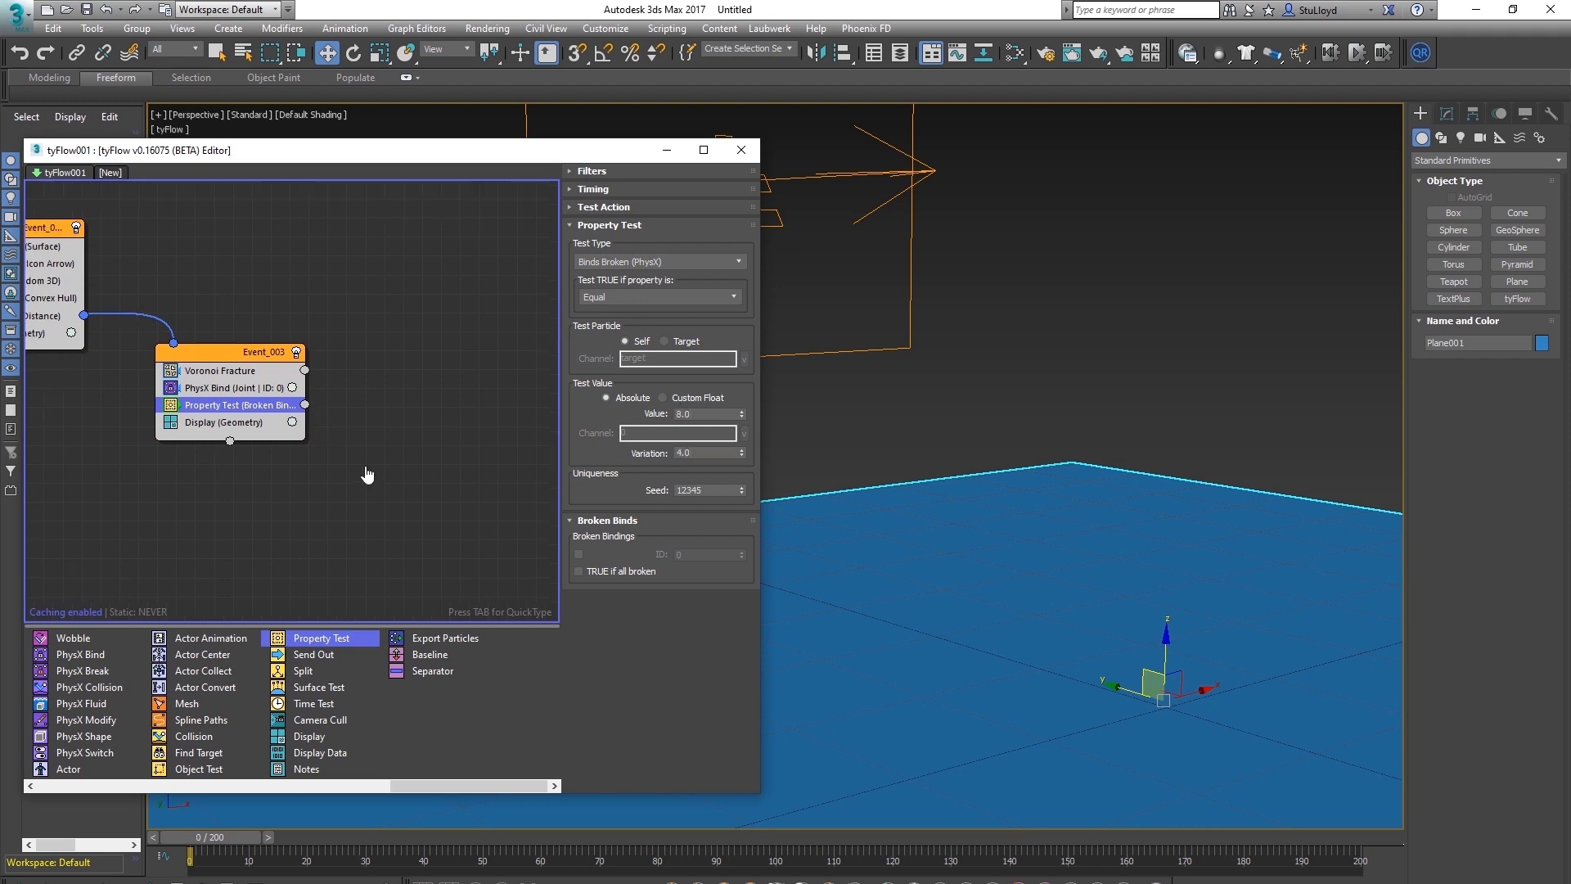
Create a new event with a Voronoi Fracture, connect the Property Test to it, and set its display type to Geometry
{"action": "left_click_drag", "start_coordinate": [396, 785], "coordinate": [345, 785]}
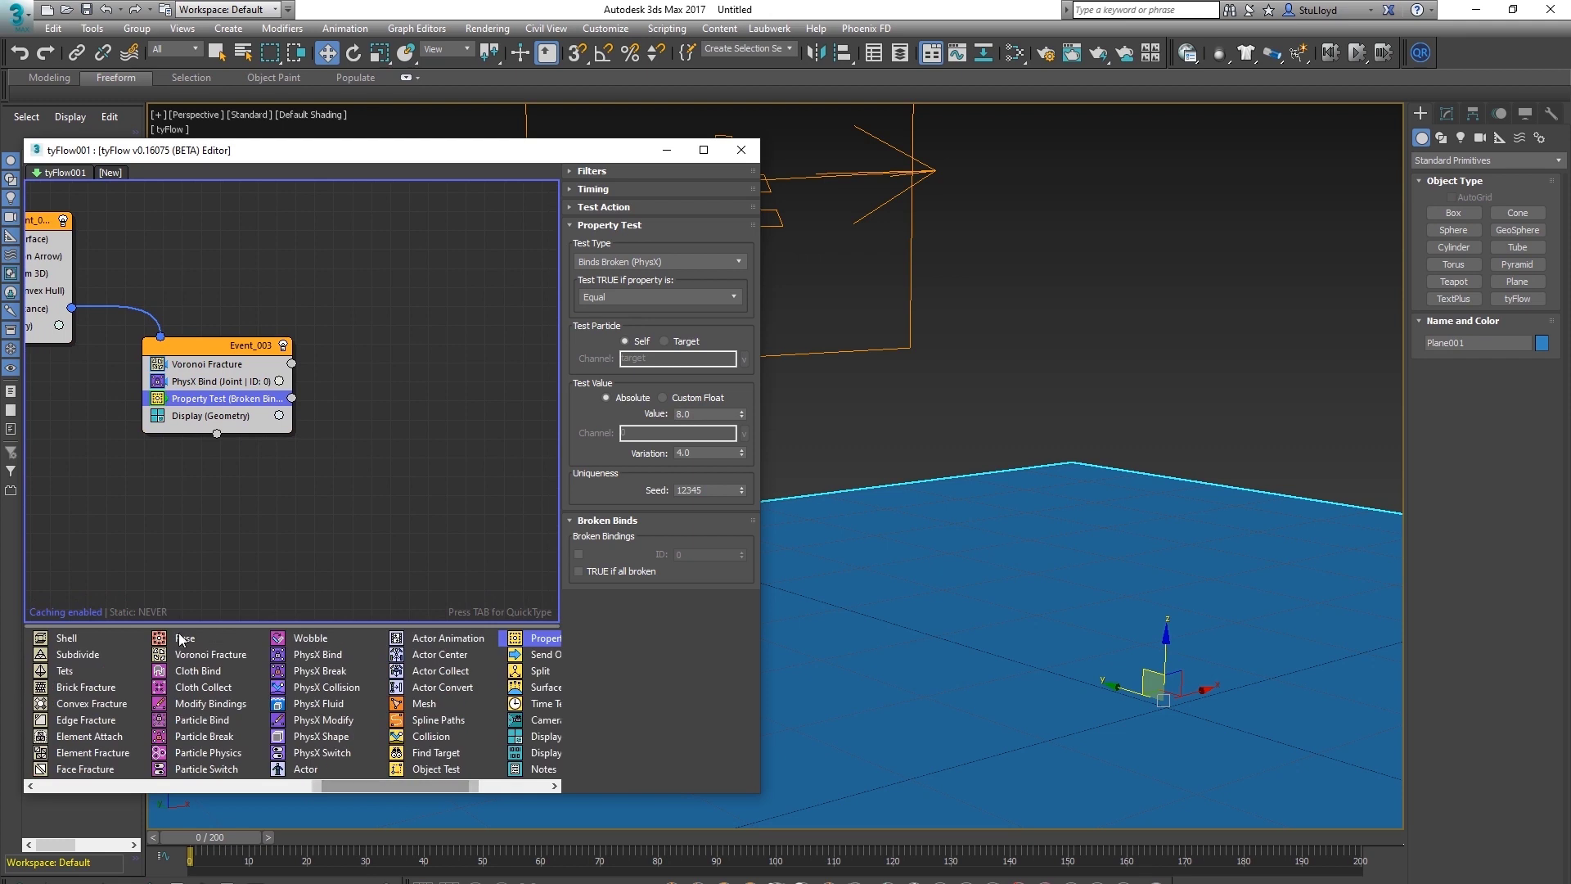
{"action": "left_click_drag", "start_coordinate": [184, 659], "coordinate": [379, 438]}
{"action": "left_click_drag", "start_coordinate": [291, 398], "coordinate": [363, 428]}
{"action": "left_click", "coordinate": [422, 473]}
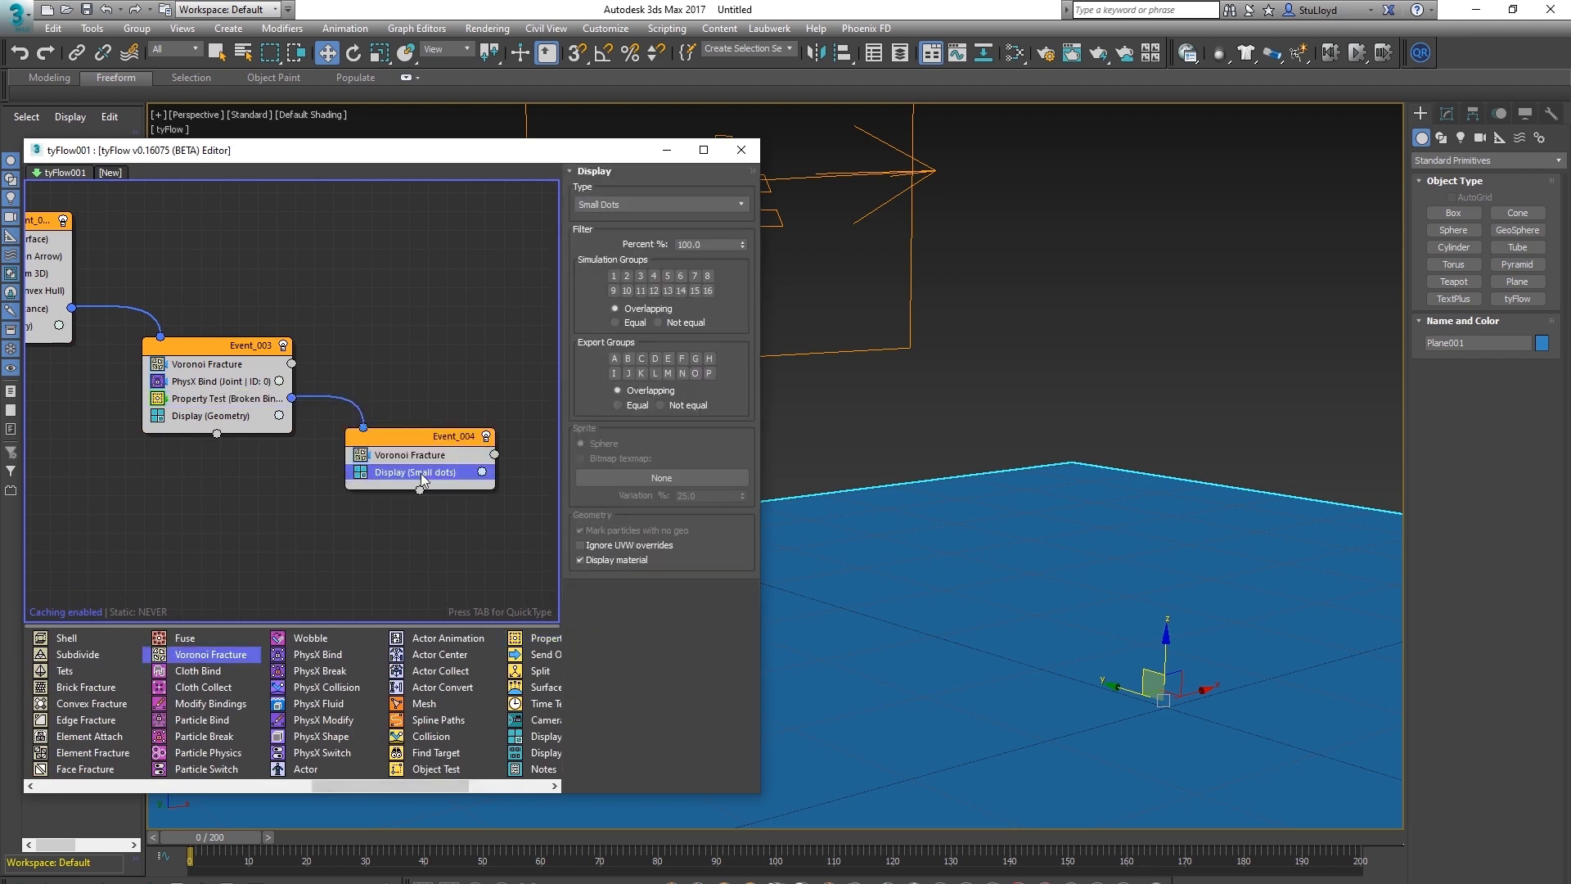
{"action": "left_click", "coordinate": [667, 204]}
{"action": "left_click", "coordinate": [610, 286]}
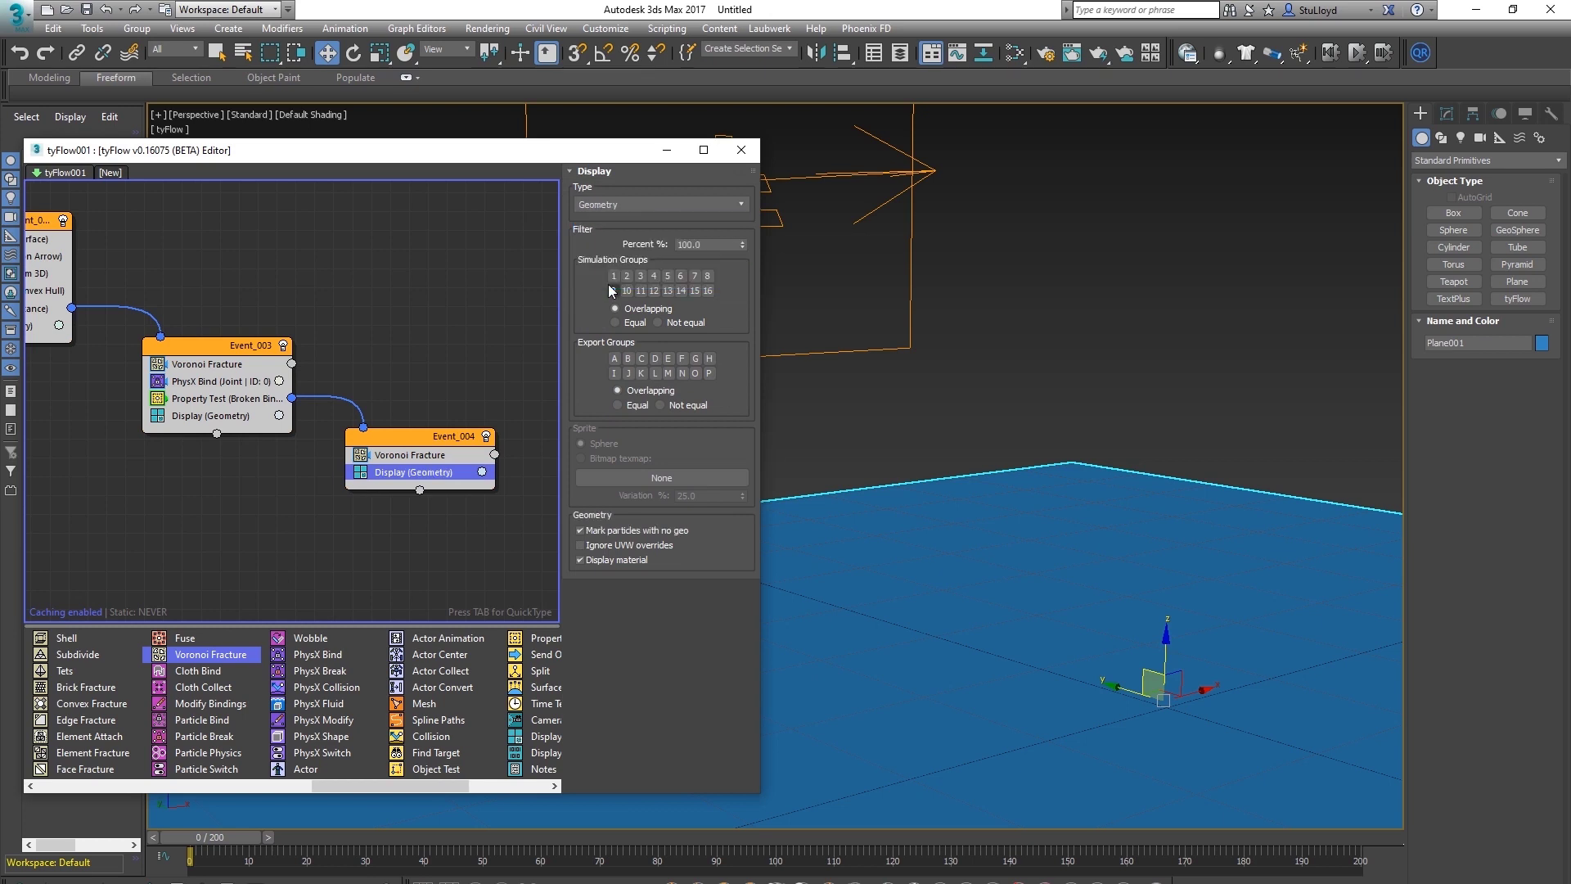
Review the new Voronoi Fracture's settings and change the display color of its event to red
{"action": "left_click", "coordinate": [427, 455]}
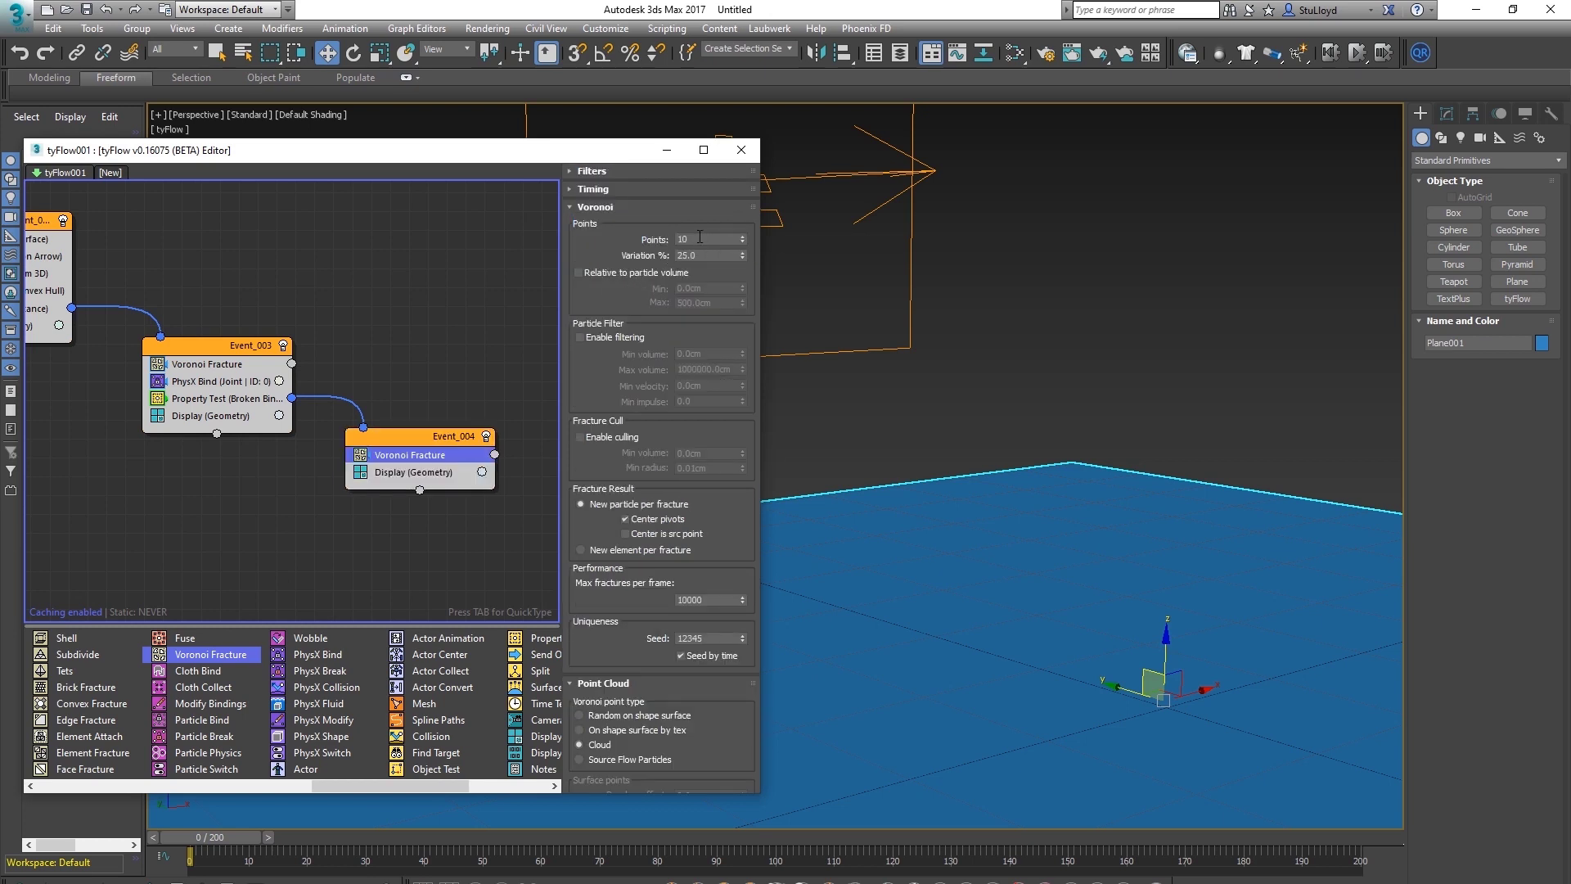
{"action": "middle_click_drag", "start_coordinate": [949, 499], "coordinate": [958, 492]}
{"action": "left_click", "coordinate": [482, 472]}
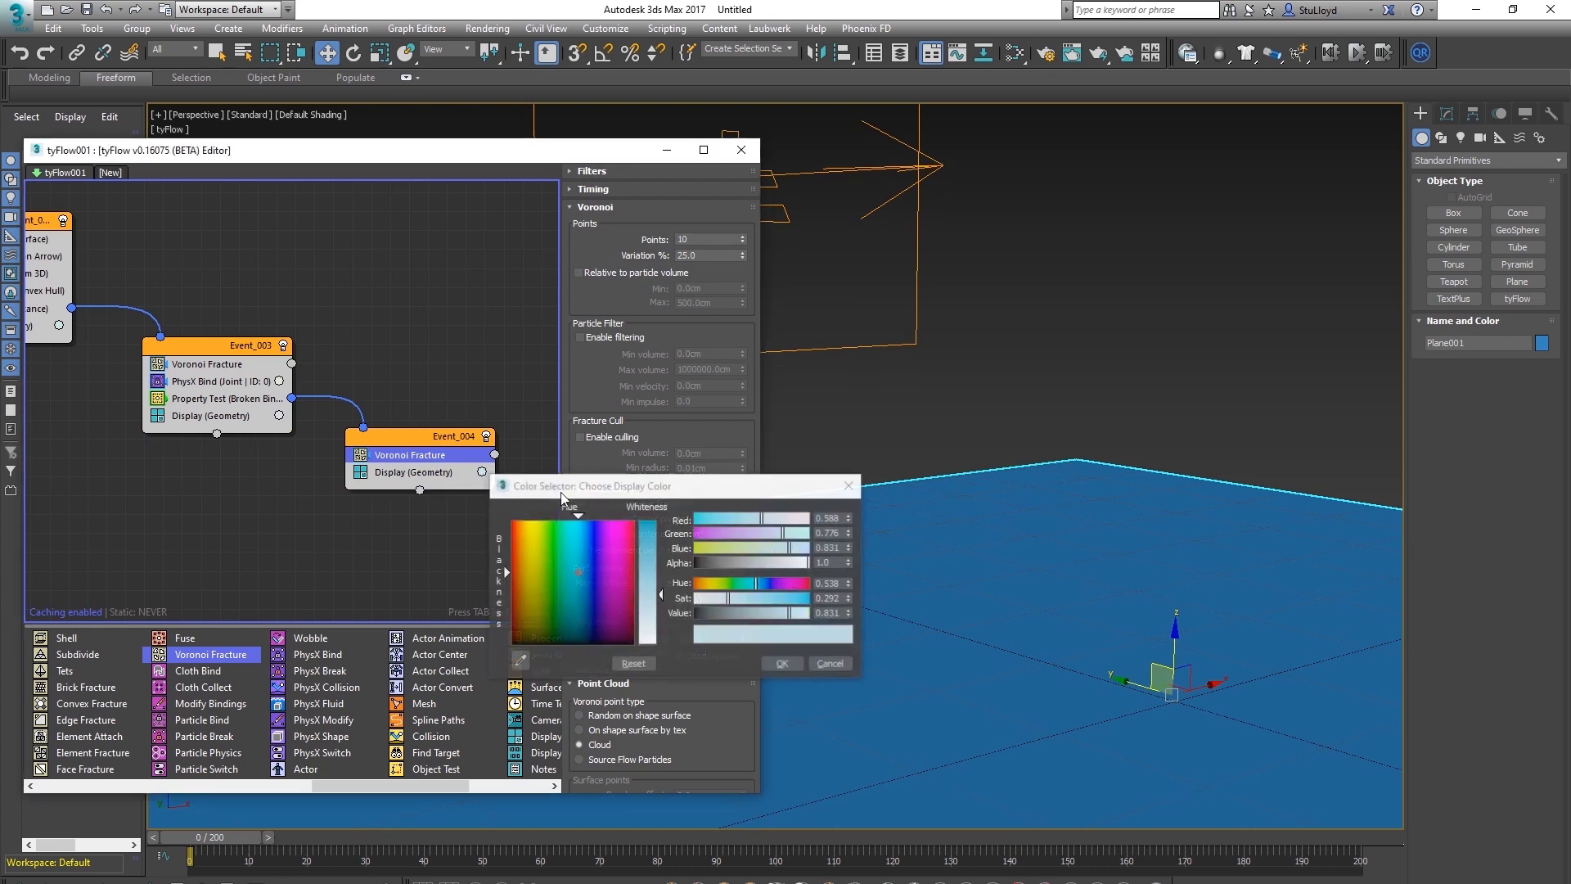
{"action": "left_click", "coordinate": [646, 553]}
{"action": "left_click", "coordinate": [782, 664]}
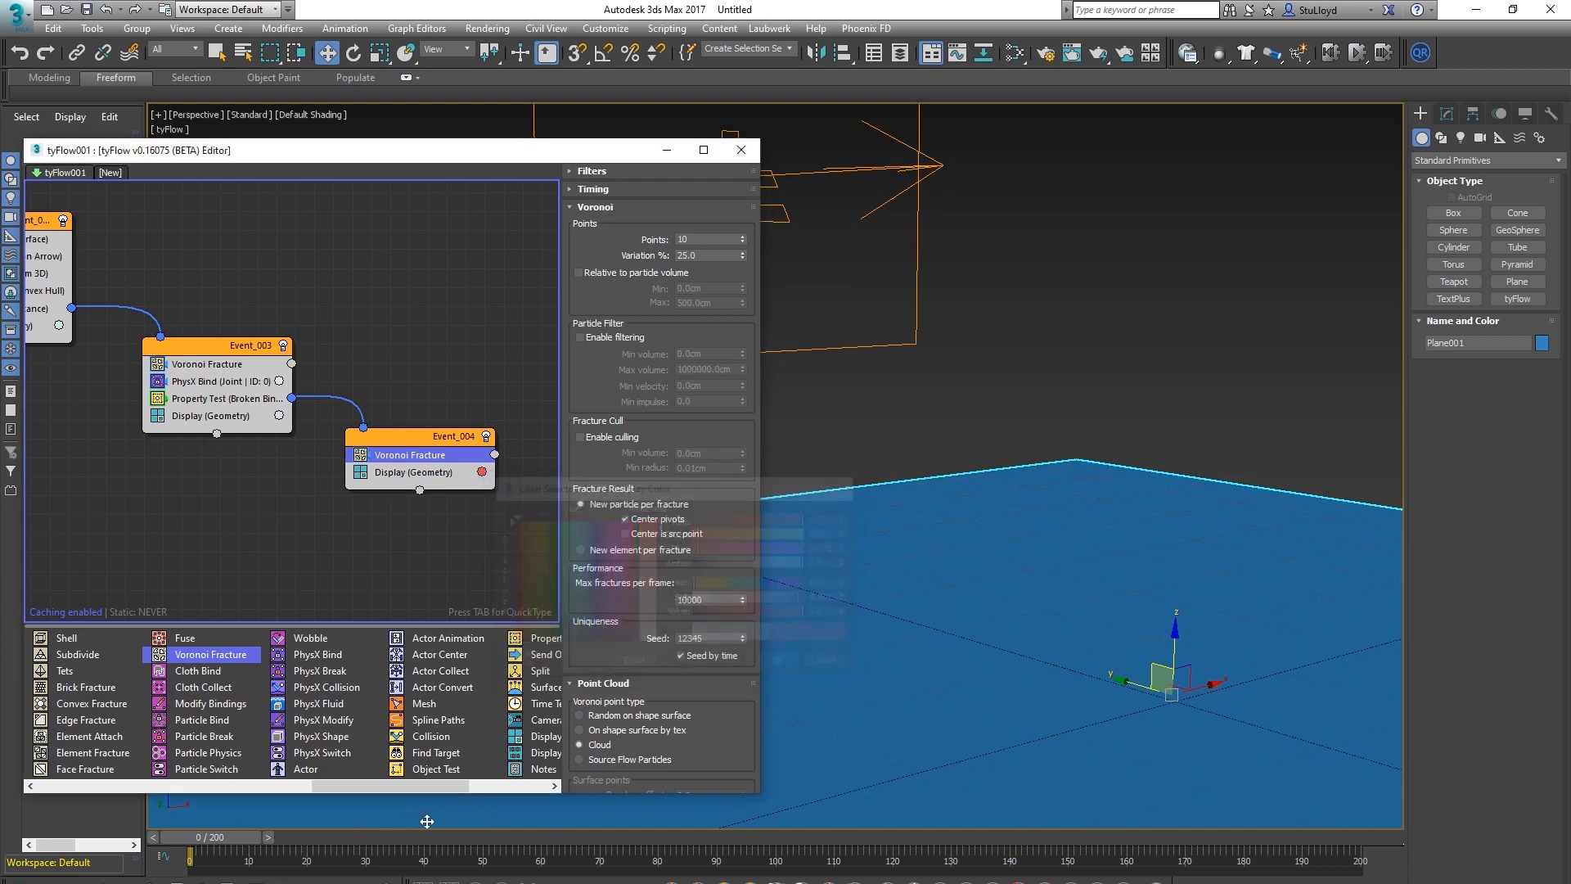
Change the Property Test condition to Greater or Equal, preview the secondary fracturing, and rewind to frame 0
{"action": "left_click", "coordinate": [227, 398]}
{"action": "left_click", "coordinate": [731, 299]}
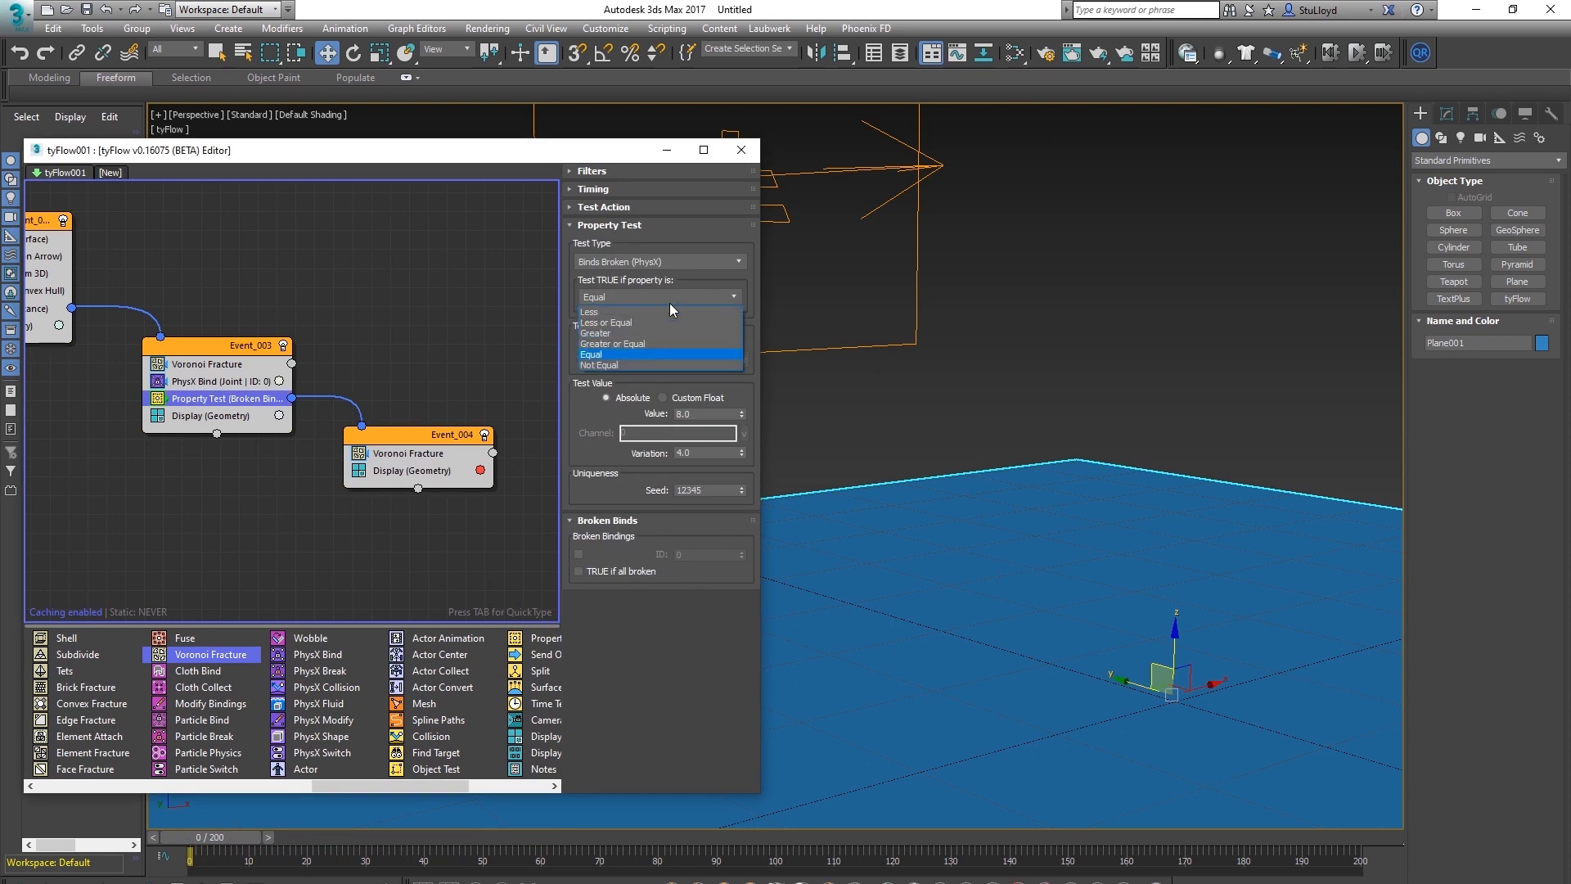
{"action": "left_click", "coordinate": [610, 344]}
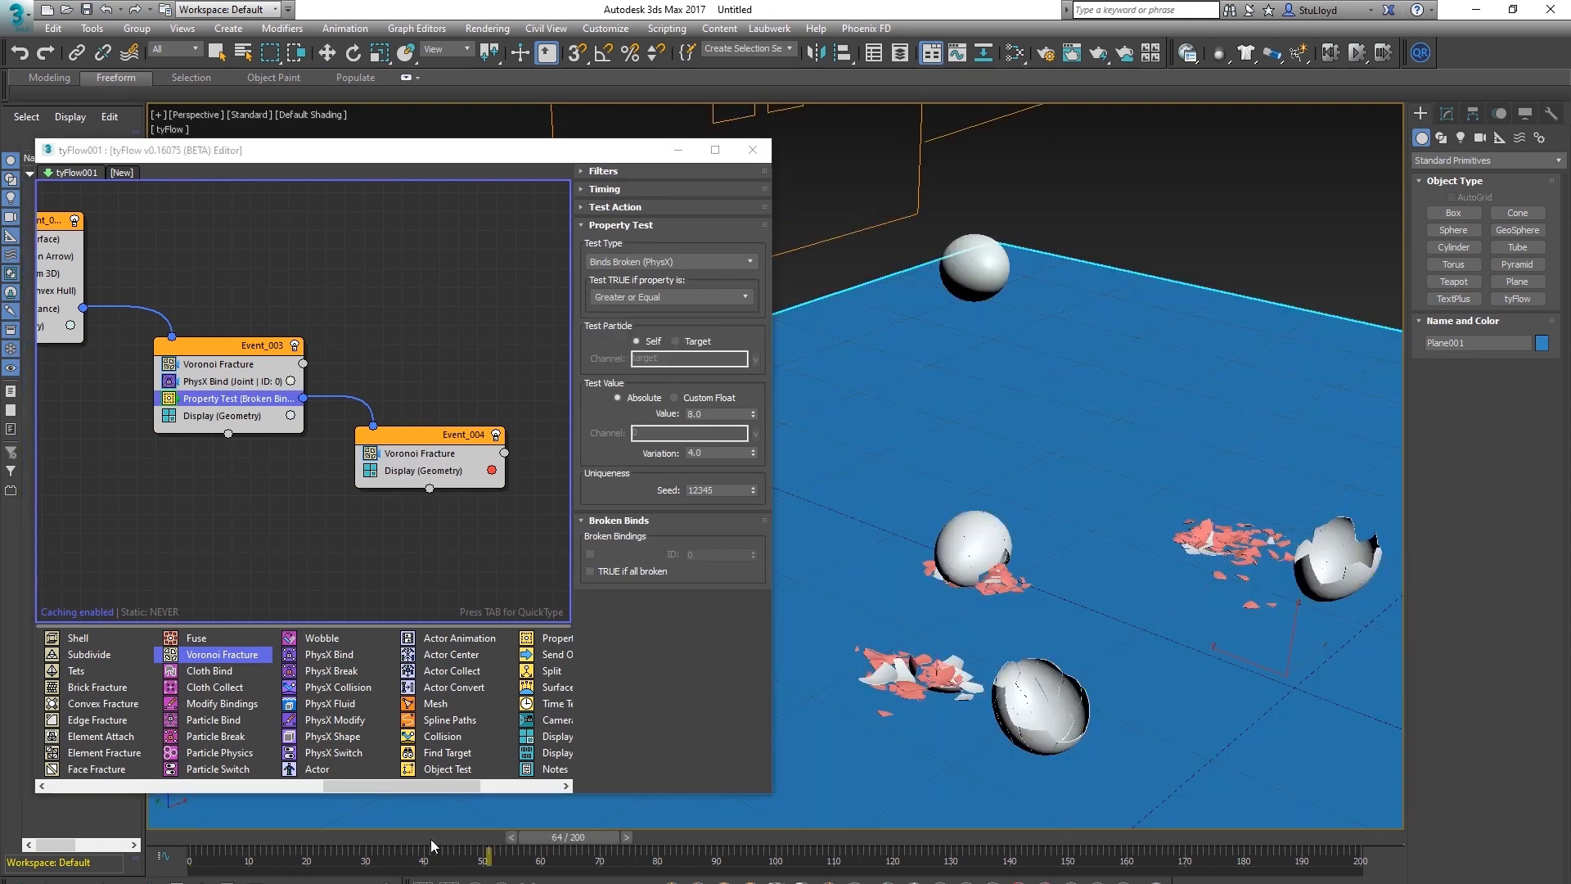
{"action": "left_click_drag", "start_coordinate": [403, 841], "coordinate": [190, 843]}
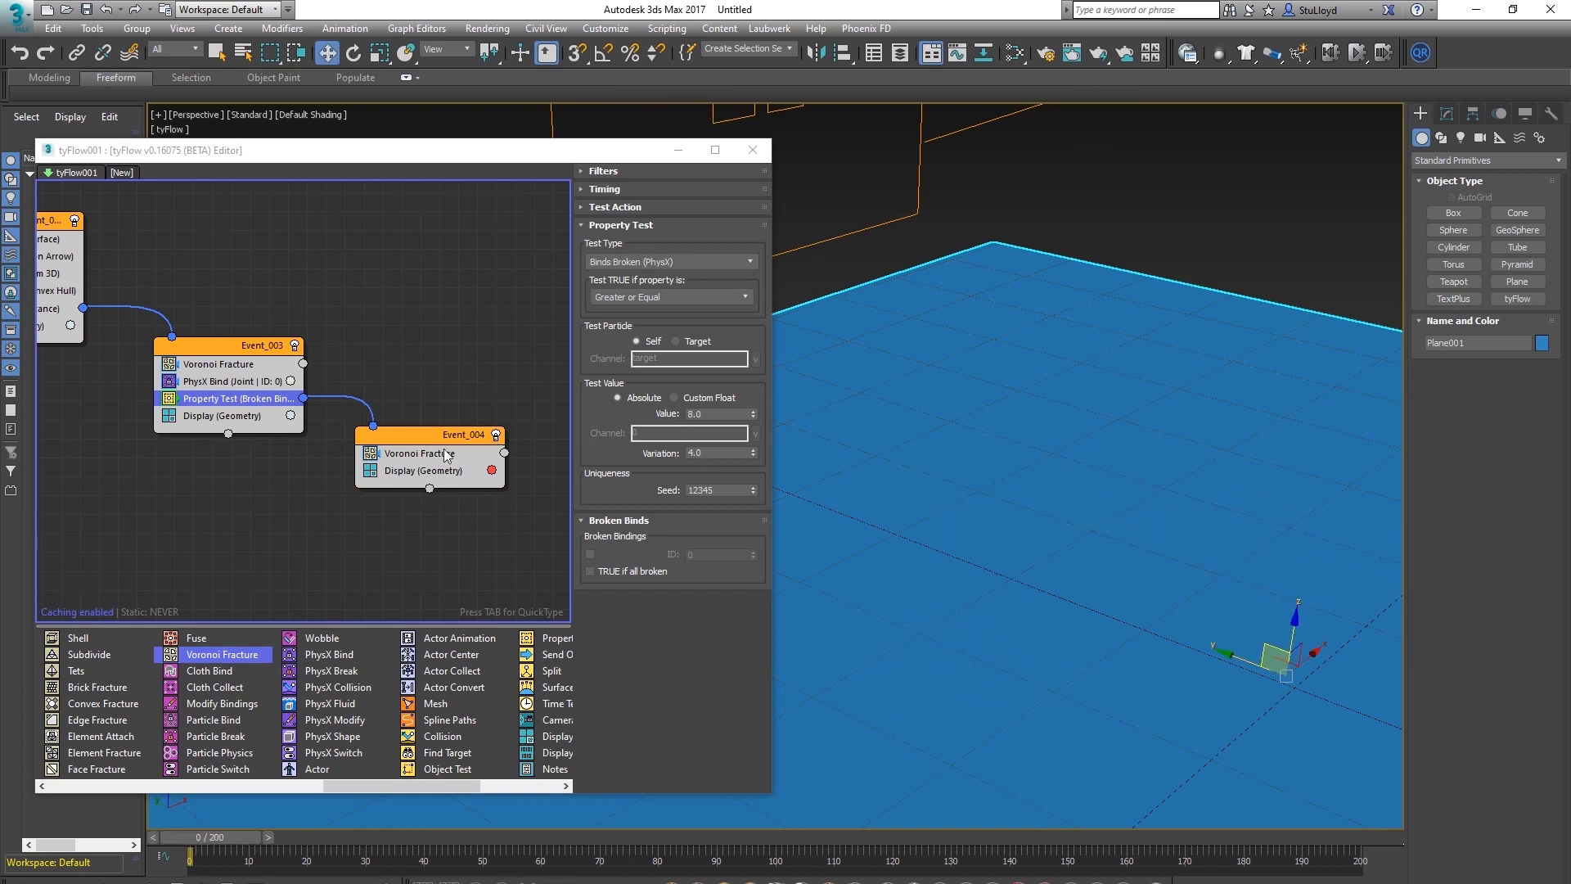
Adjust the point count and variation of the Voronoi Fracture in Event_004 and preview the shattering
{"action": "left_click", "coordinate": [422, 453]}
{"action": "double_click", "coordinate": [709, 240]}
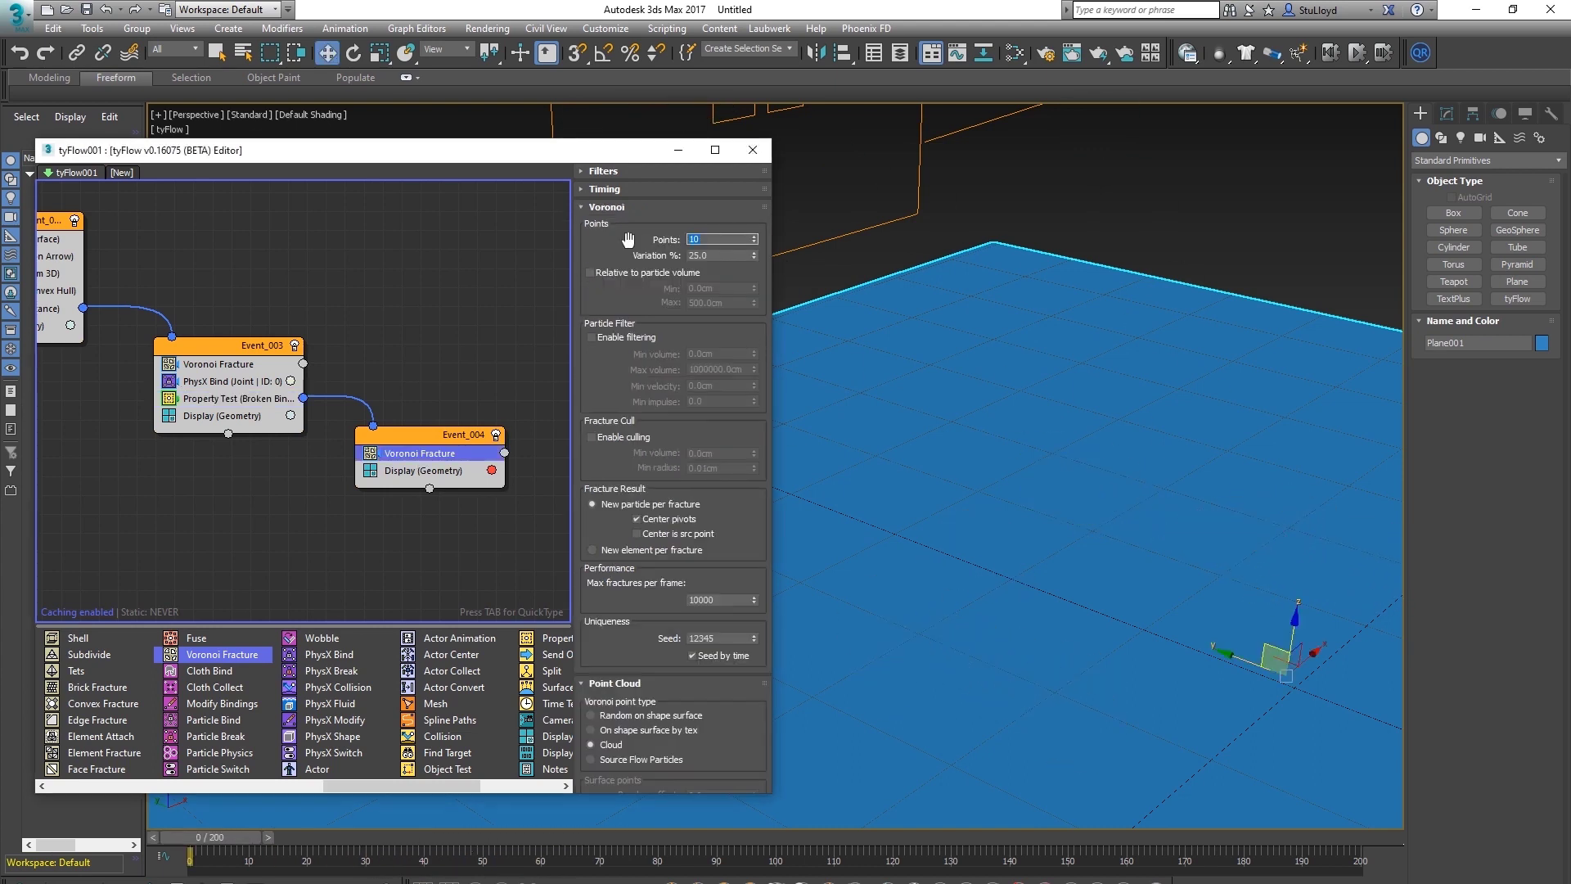
{"action": "double_click", "coordinate": [725, 256]}
{"action": "left_click_drag", "start_coordinate": [222, 840], "coordinate": [567, 815]}
{"action": "key", "text": "w"}
{"action": "left_click_drag", "start_coordinate": [1064, 619], "coordinate": [1054, 777]}
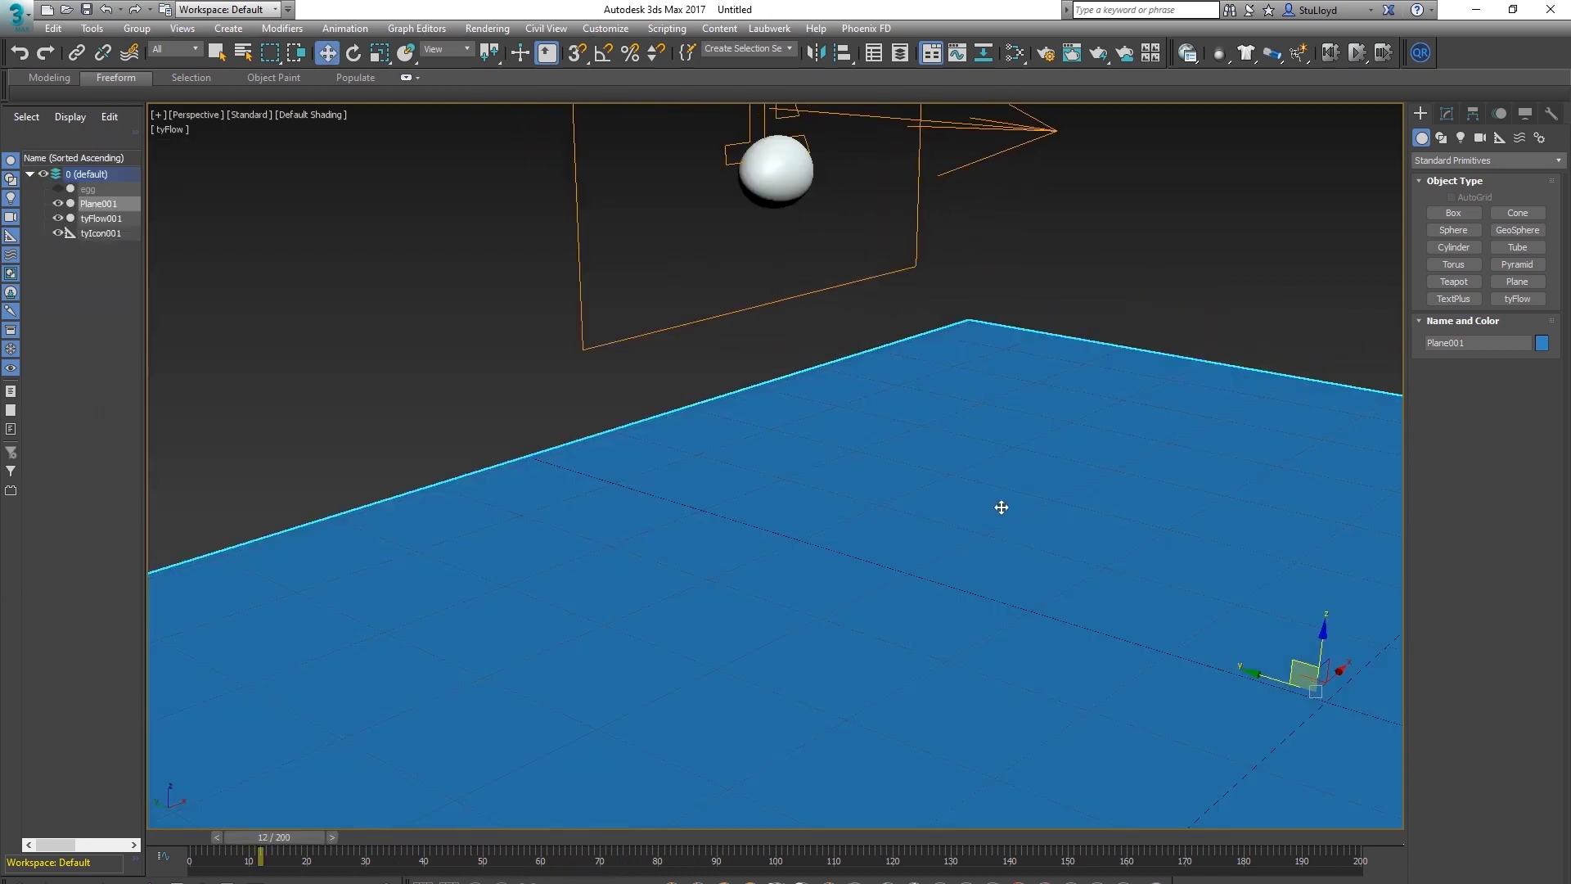
Play the simulation from frame 0 with a side view of the plane and examine the breaking eggs
{"action": "middle_click_drag", "start_coordinate": [1002, 507], "coordinate": [788, 577], "text": "alt"}
{"action": "left_click_drag", "start_coordinate": [308, 838], "coordinate": [238, 836]}
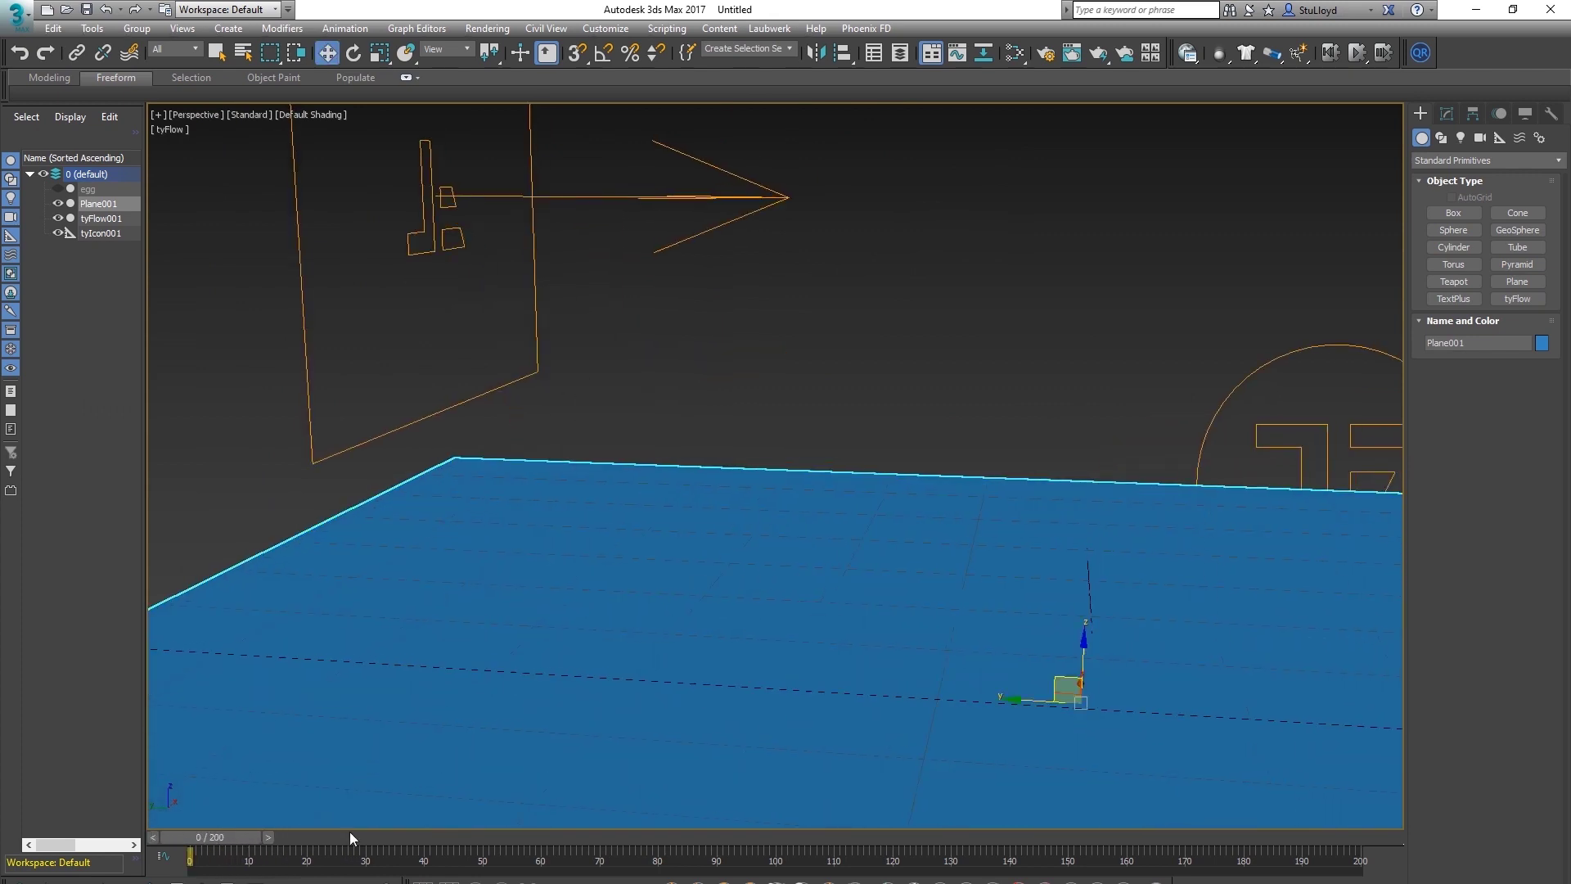
{"action": "key", "text": "/"}
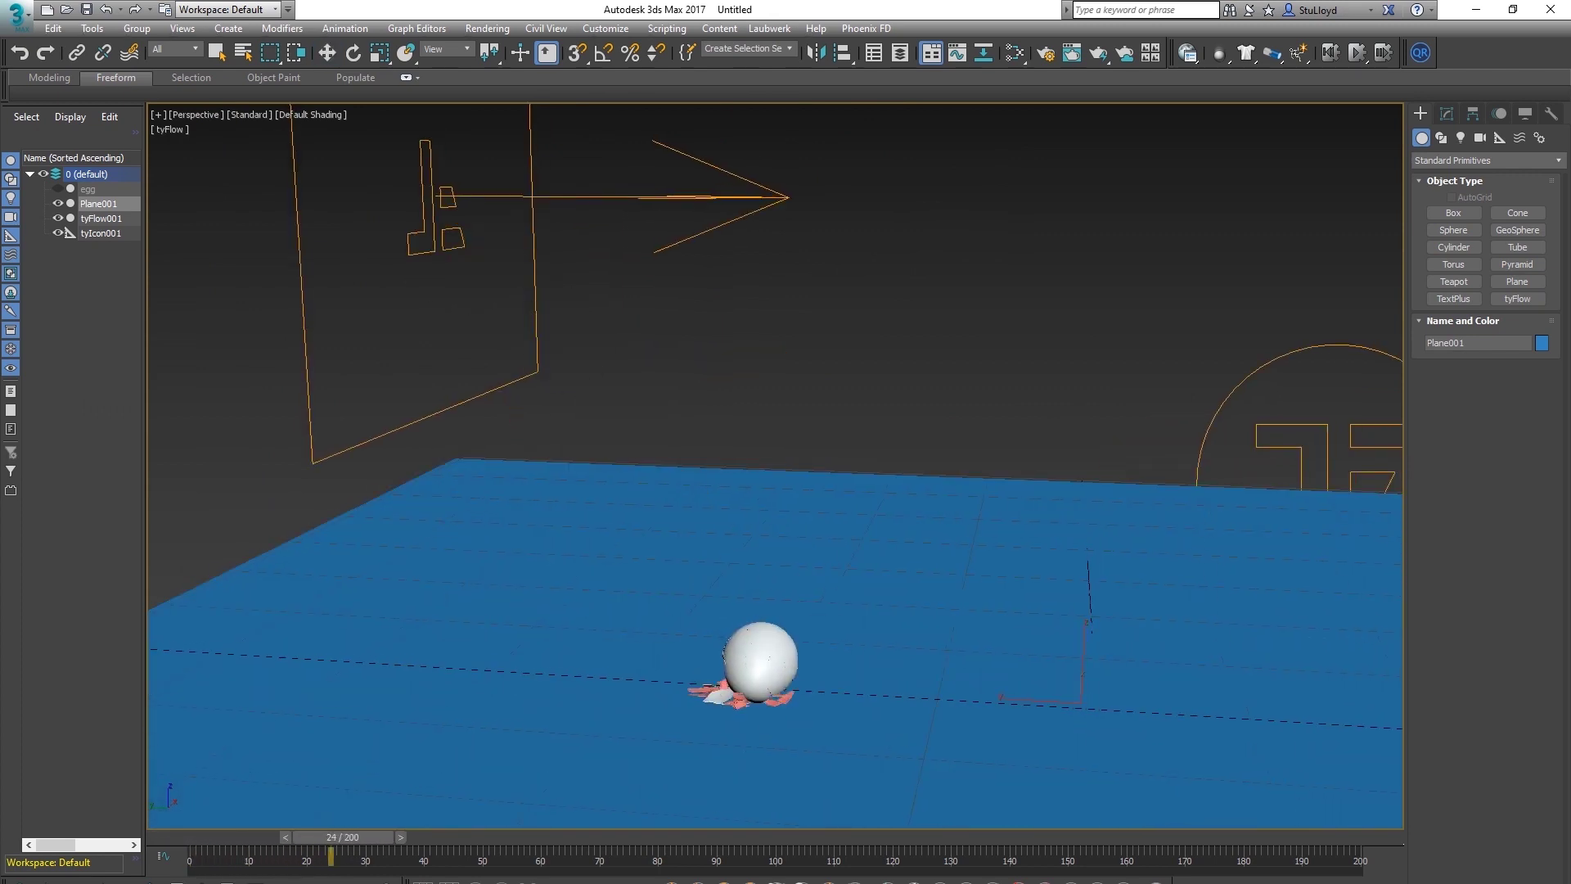
{"action": "key", "text": "/"}
{"action": "key", "text": "w"}
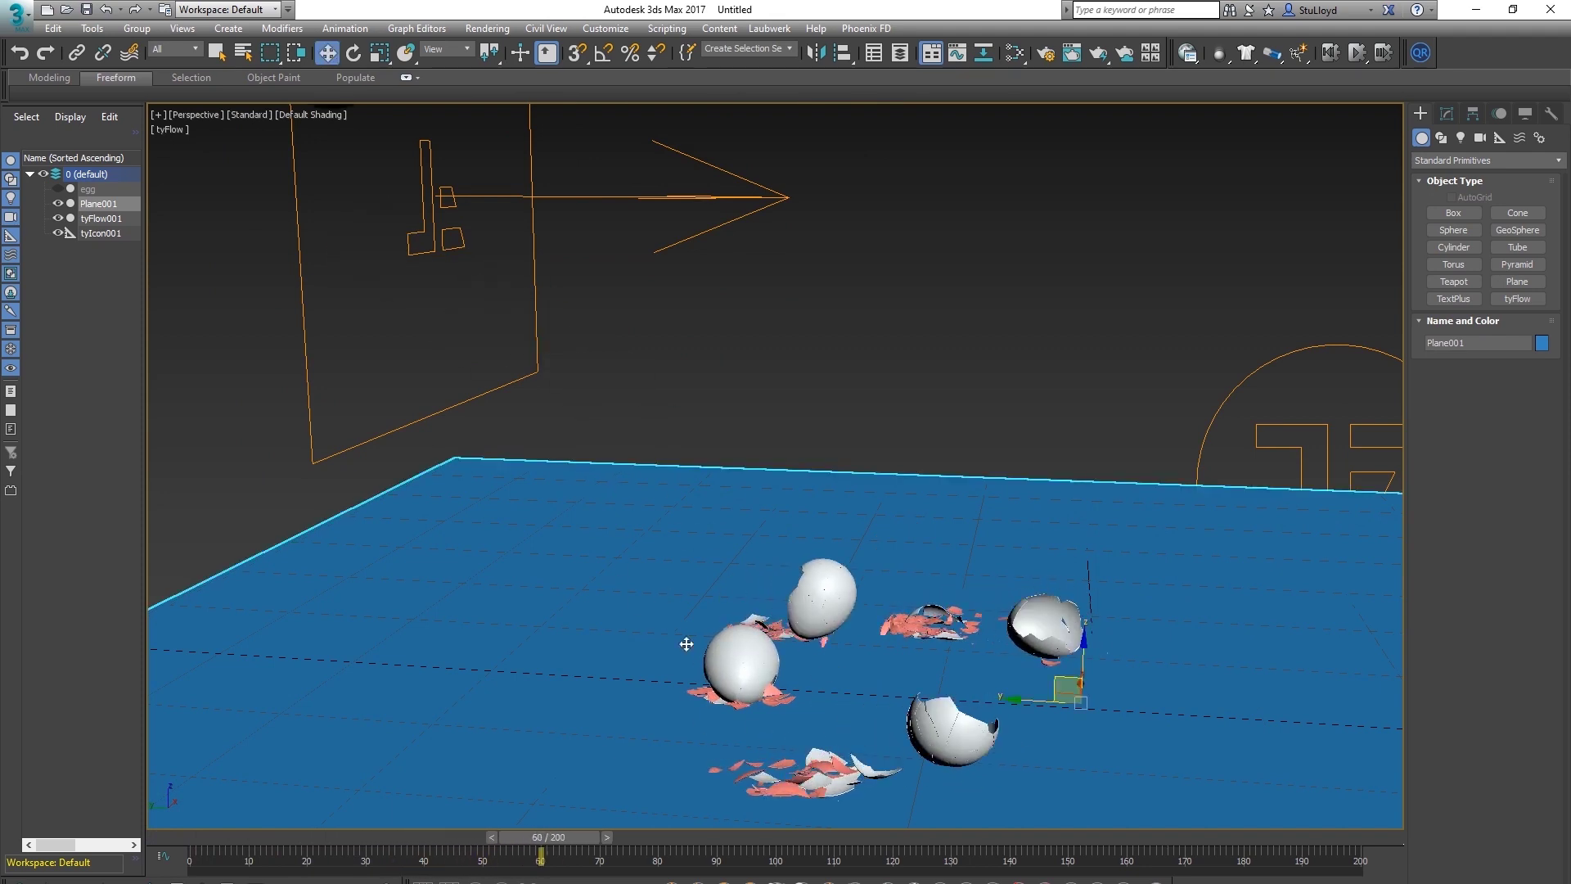
{"action": "left_click_drag", "start_coordinate": [547, 843], "coordinate": [565, 812]}
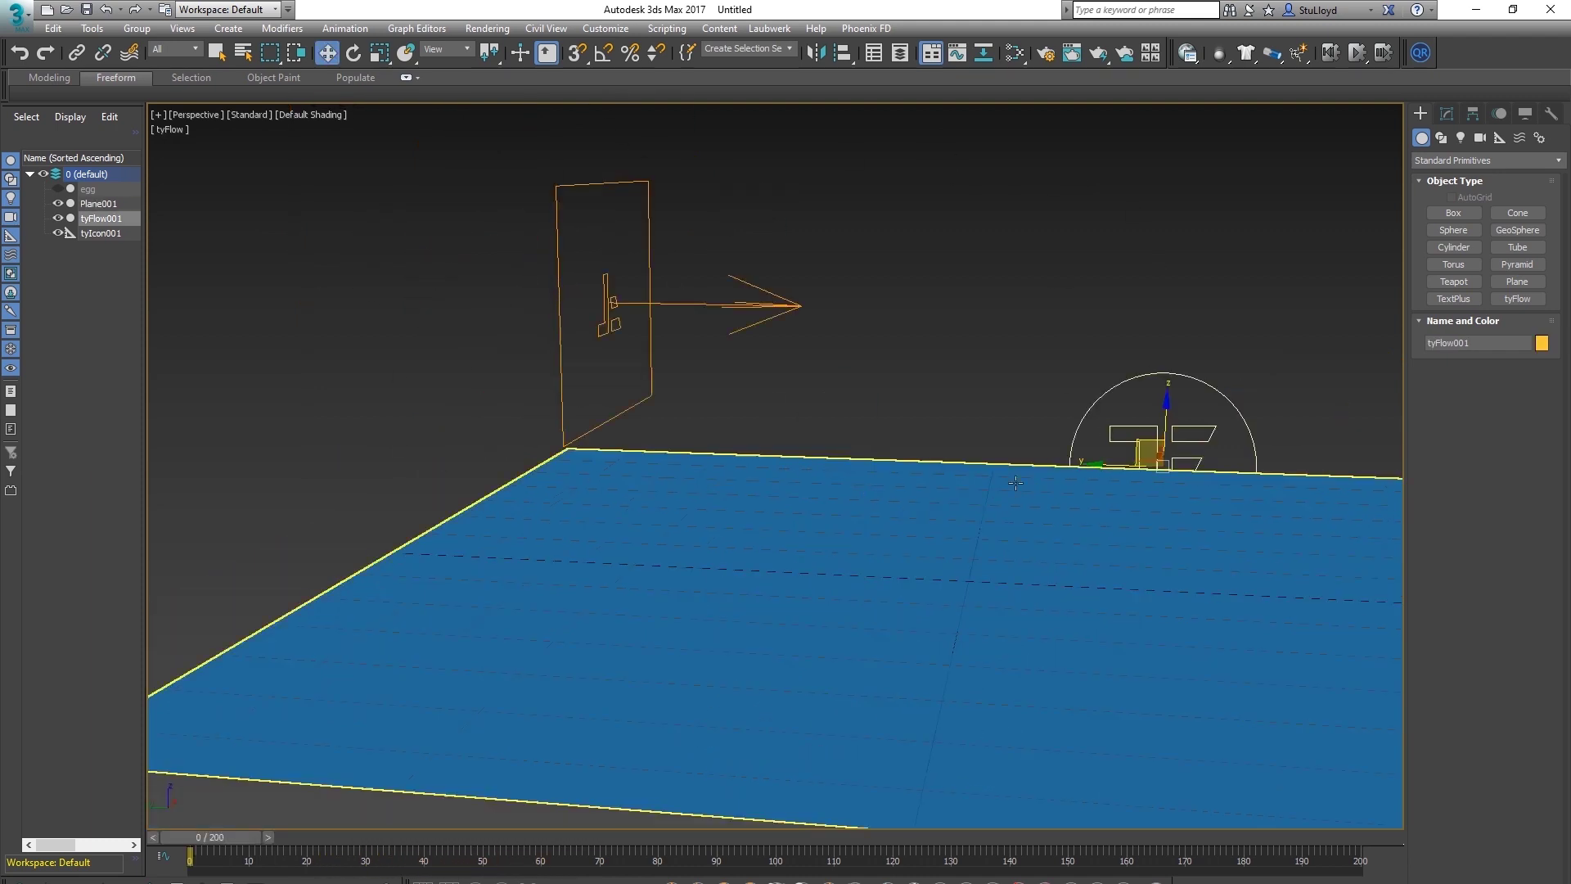
Select the tyFlow icon beside the plane and open its parameters for modification
{"action": "scroll", "coordinate": [869, 404], "scroll_direction": "up", "scroll_amount": 3}
{"action": "left_click", "coordinate": [1289, 342]}
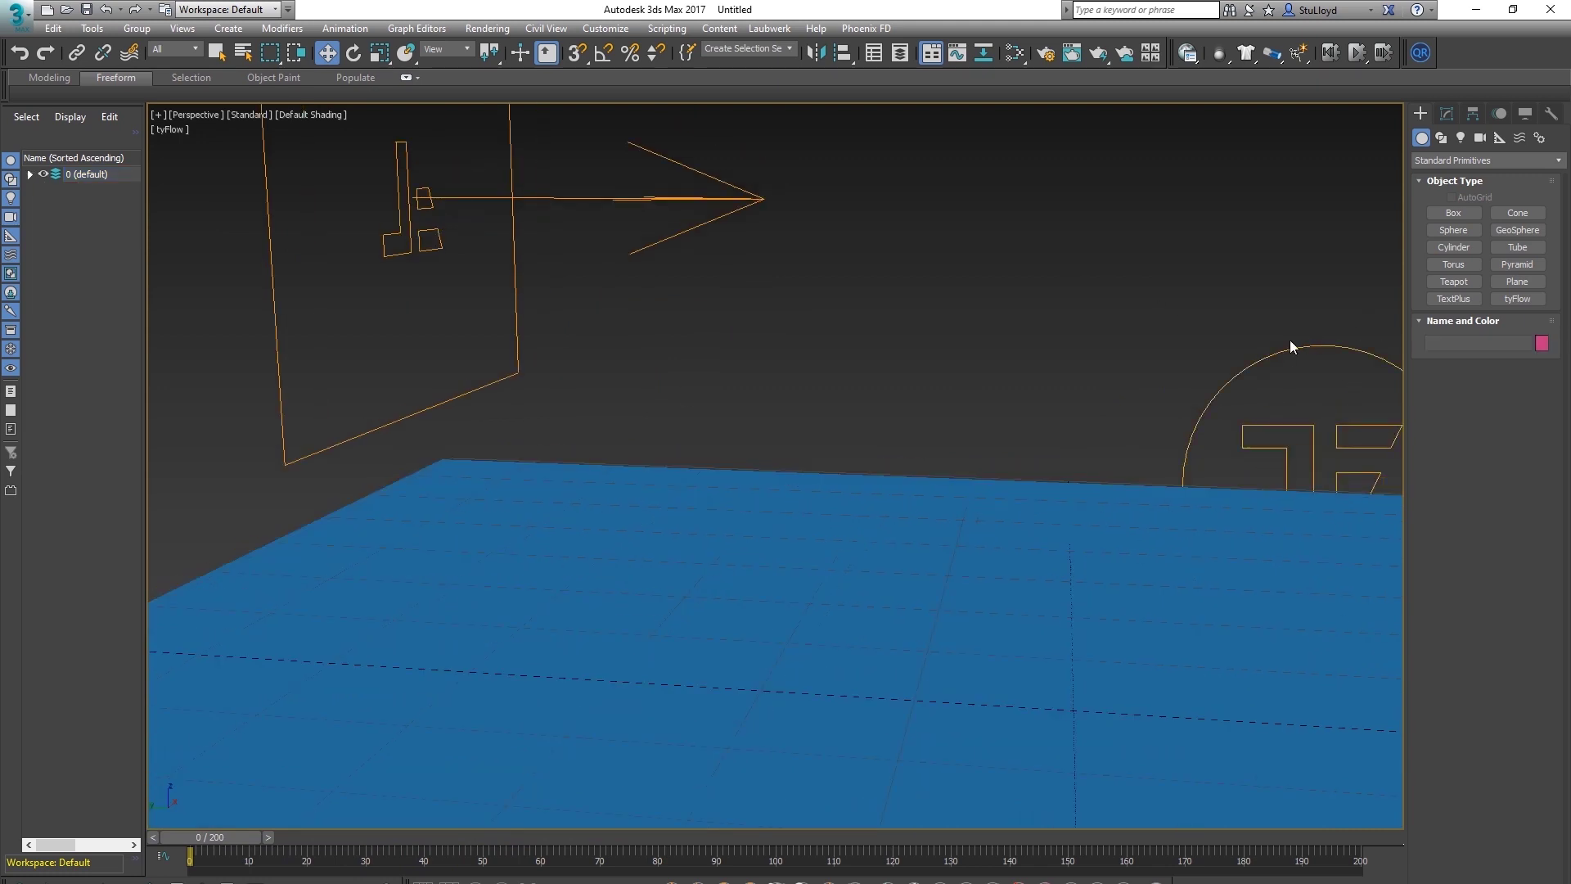
{"action": "left_click", "coordinate": [1324, 346]}
{"action": "left_click", "coordinate": [1449, 114]}
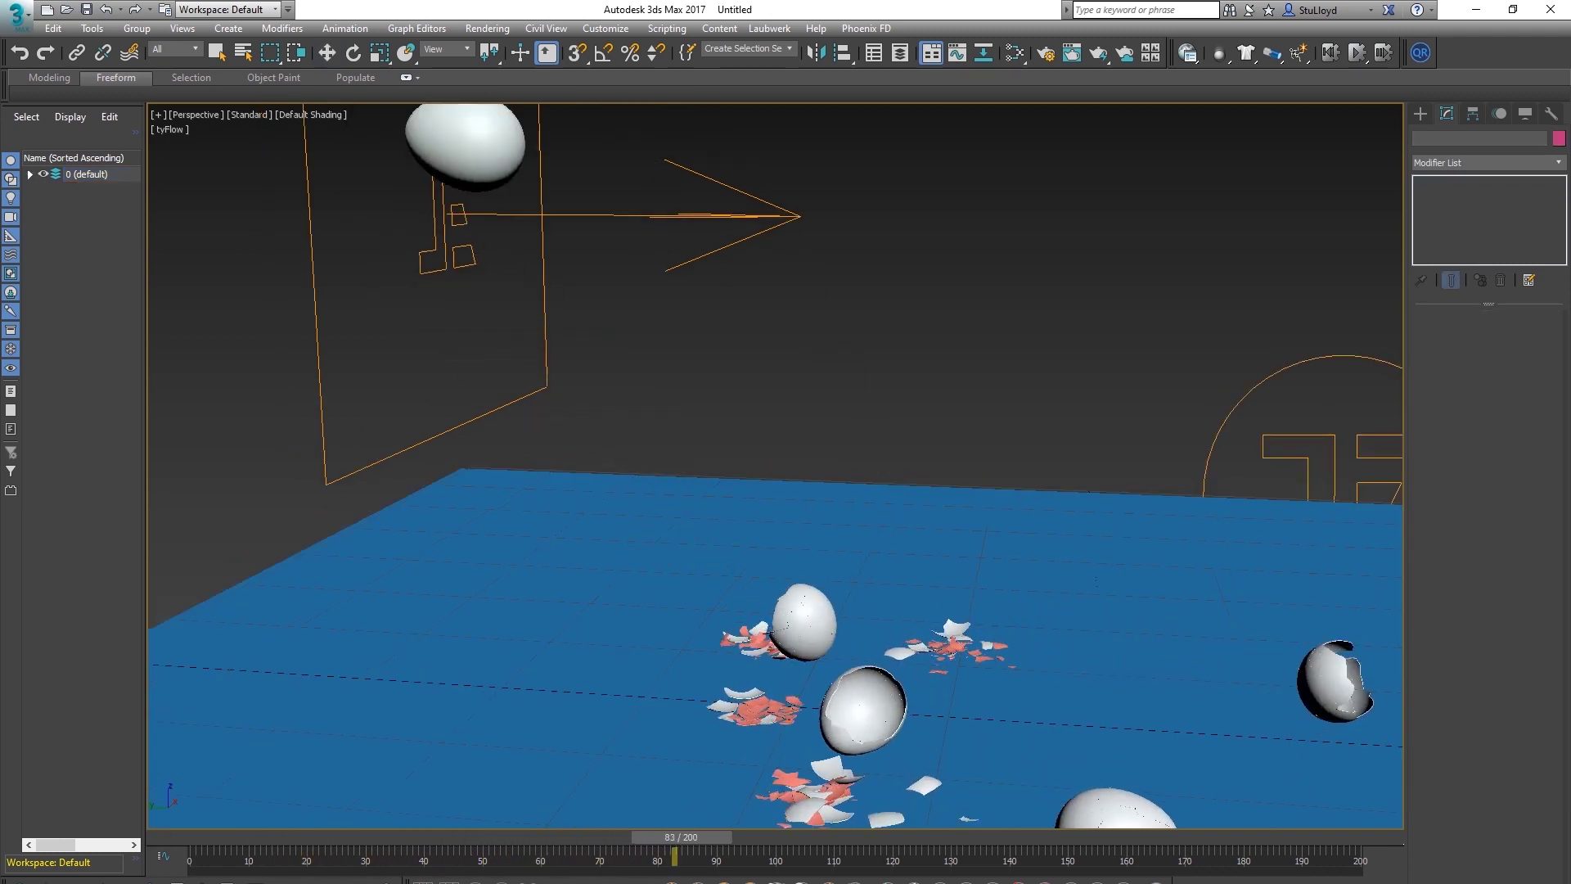
Examine the broken shell and its red secondary fragments at frame 43 from several angles
{"action": "key", "text": "w"}
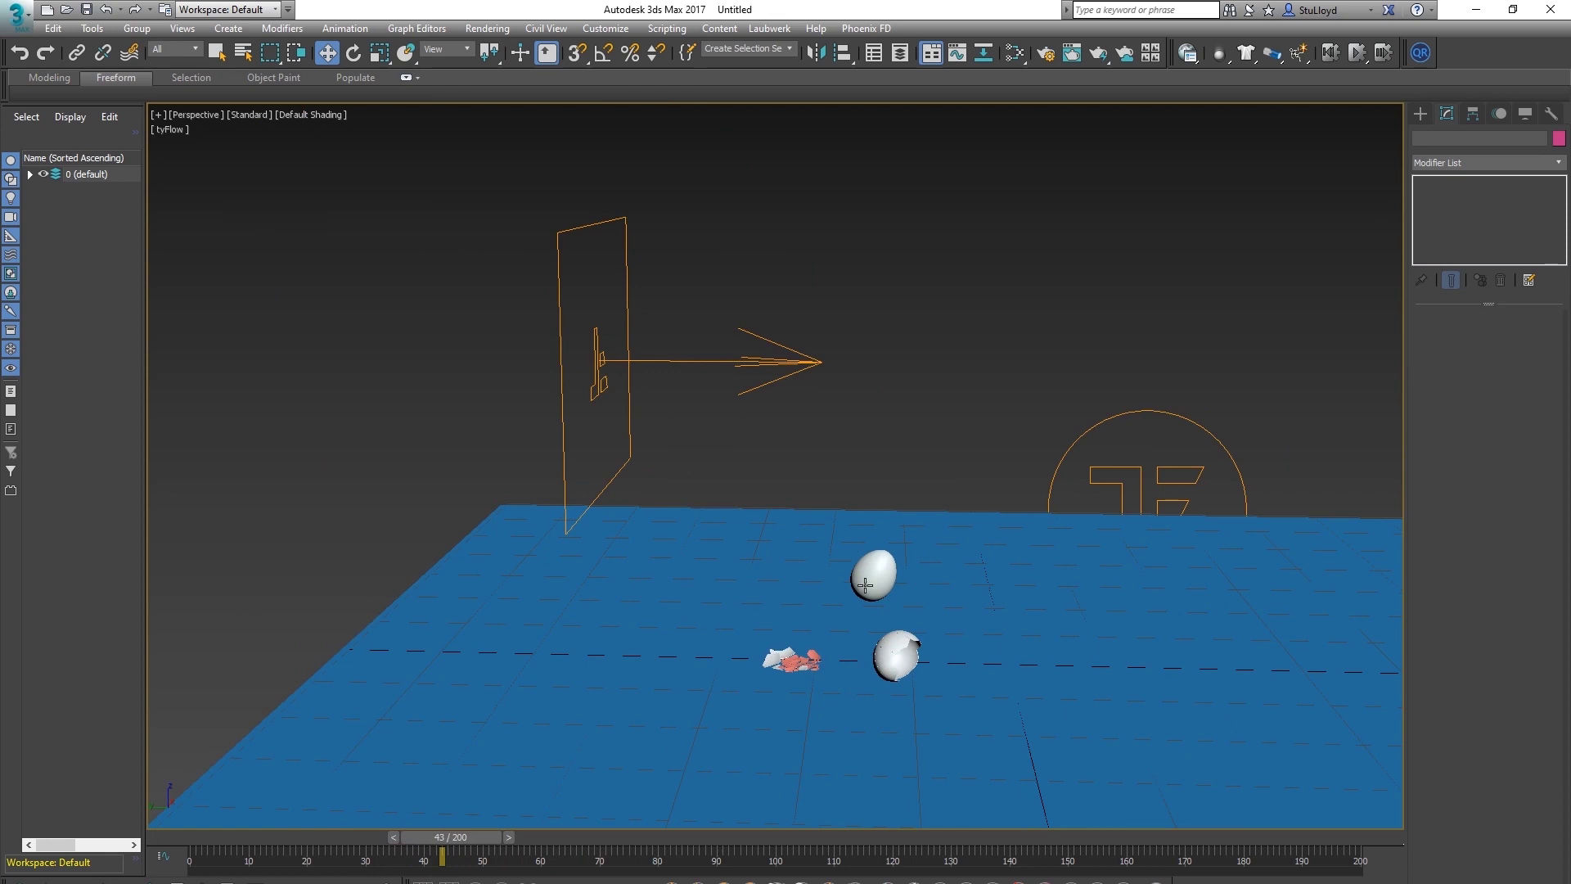
{"action": "middle_click_drag", "start_coordinate": [851, 573], "coordinate": [884, 581], "text": "alt"}
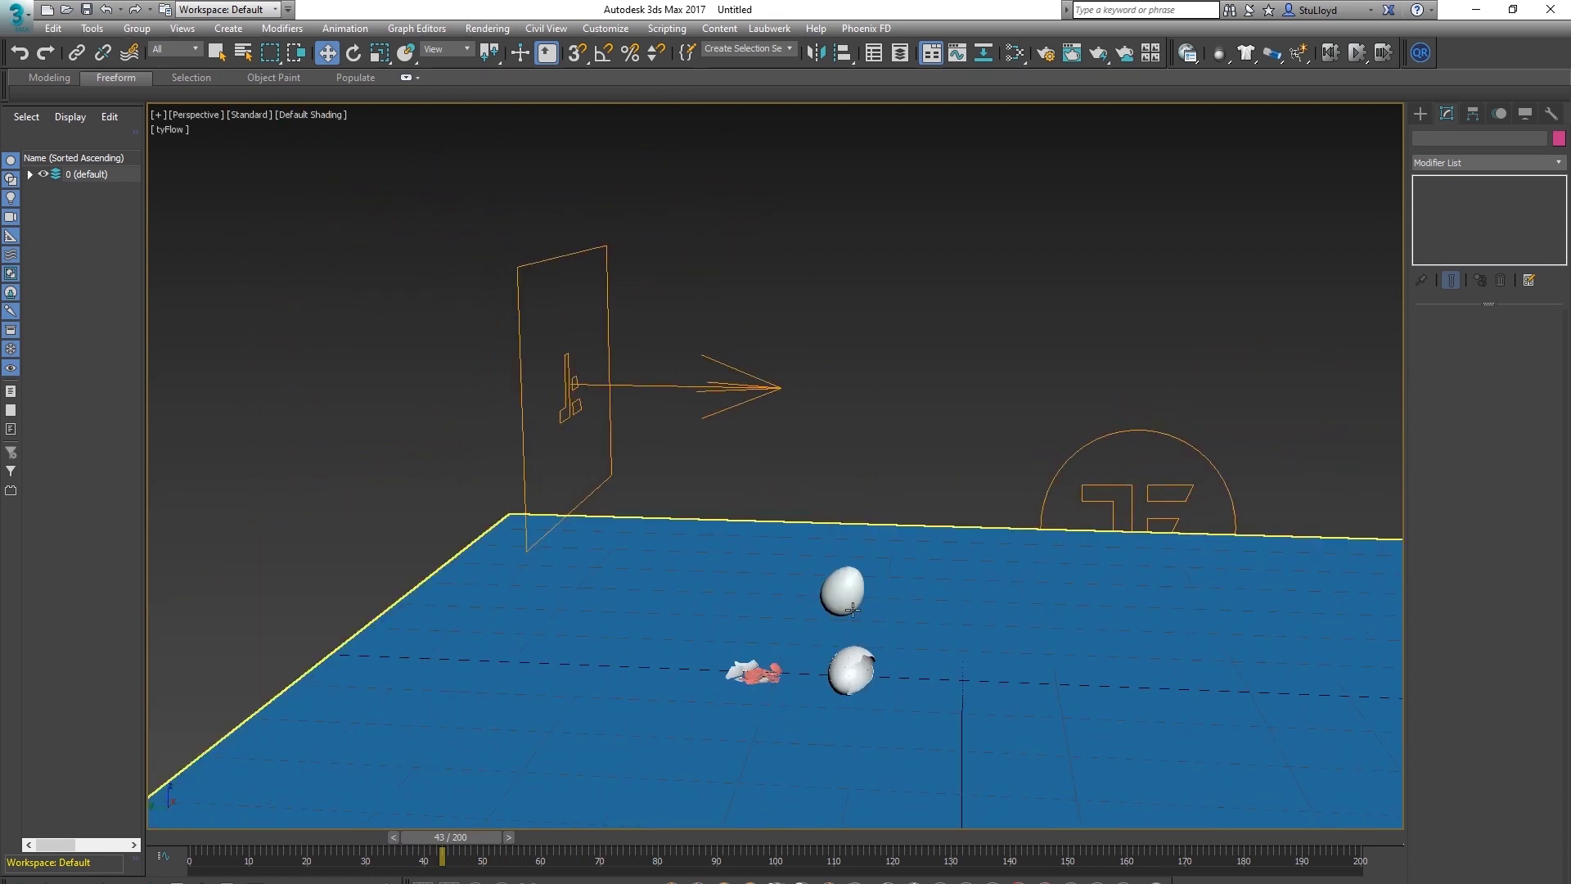
{"action": "scroll", "coordinate": [884, 581], "scroll_direction": "up", "scroll_amount": 4}
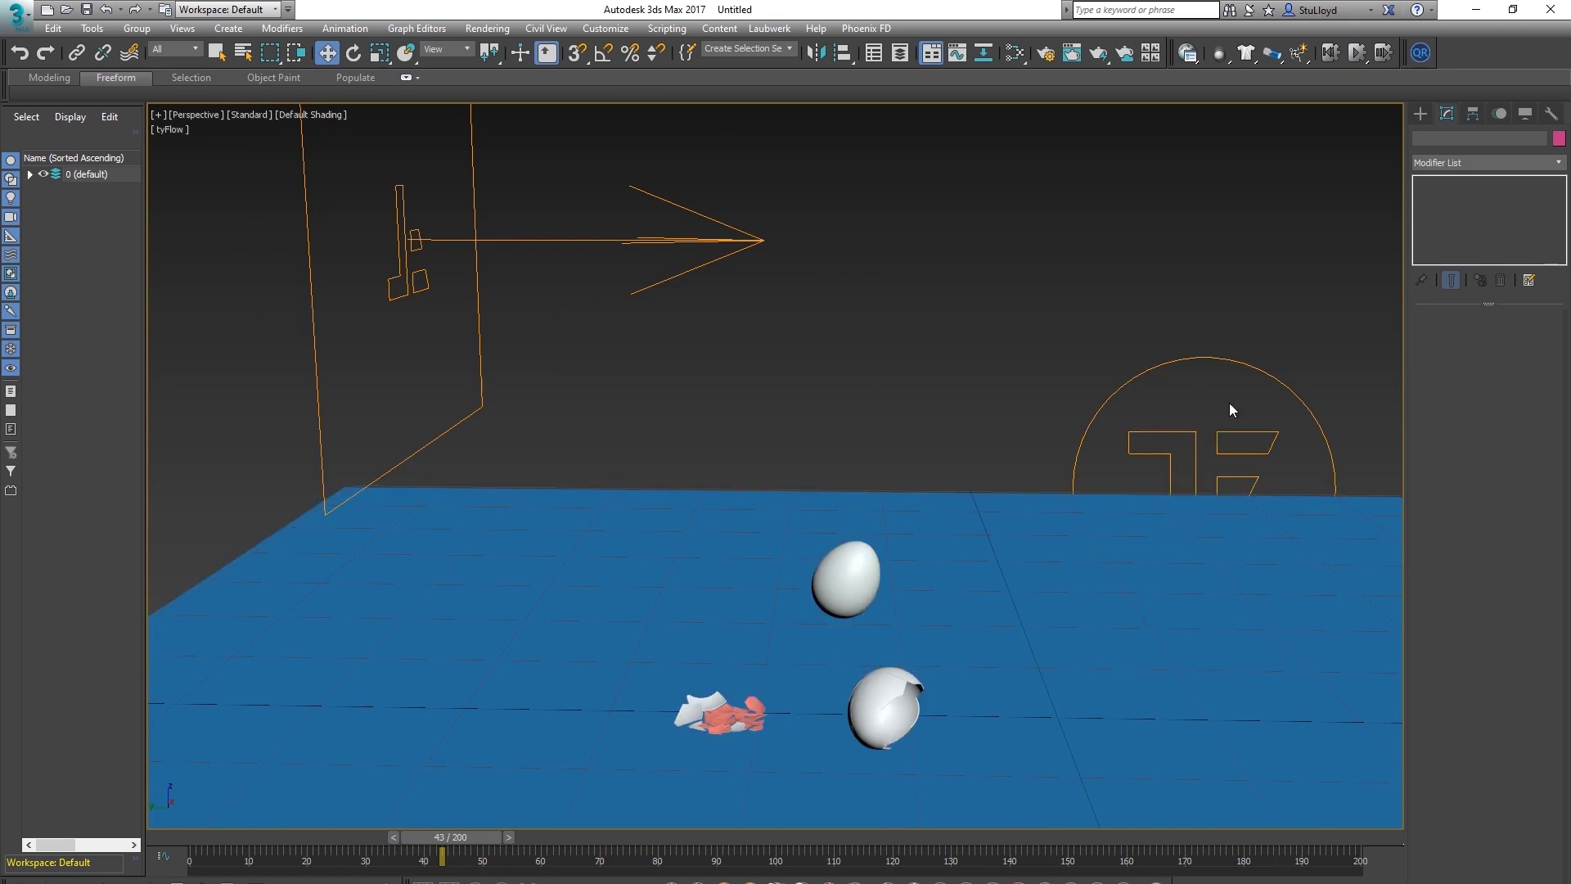
{"action": "middle_click_drag", "start_coordinate": [782, 468], "coordinate": [904, 456], "text": "alt"}
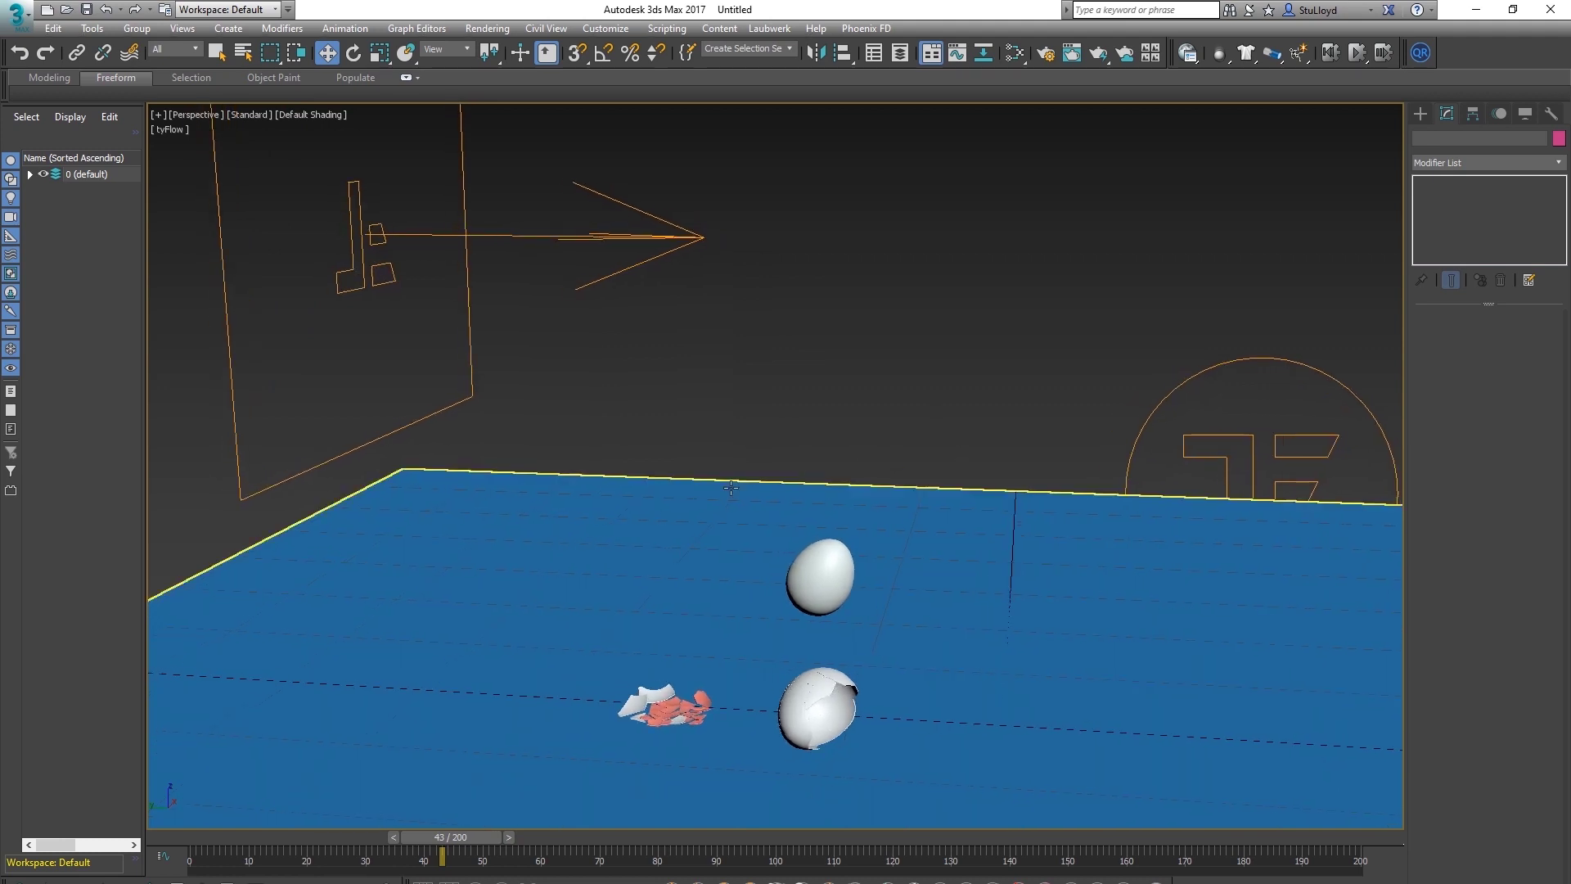
Scrub the simulation to frame 47 and examine the broken eggs on the plane
{"action": "left_click_drag", "start_coordinate": [477, 834], "coordinate": [223, 818]}
{"action": "key", "text": "w"}
{"action": "scroll", "coordinate": [720, 543], "scroll_direction": "down", "scroll_amount": 3}
{"action": "middle_click_drag", "start_coordinate": [720, 543], "coordinate": [757, 550], "text": "alt"}
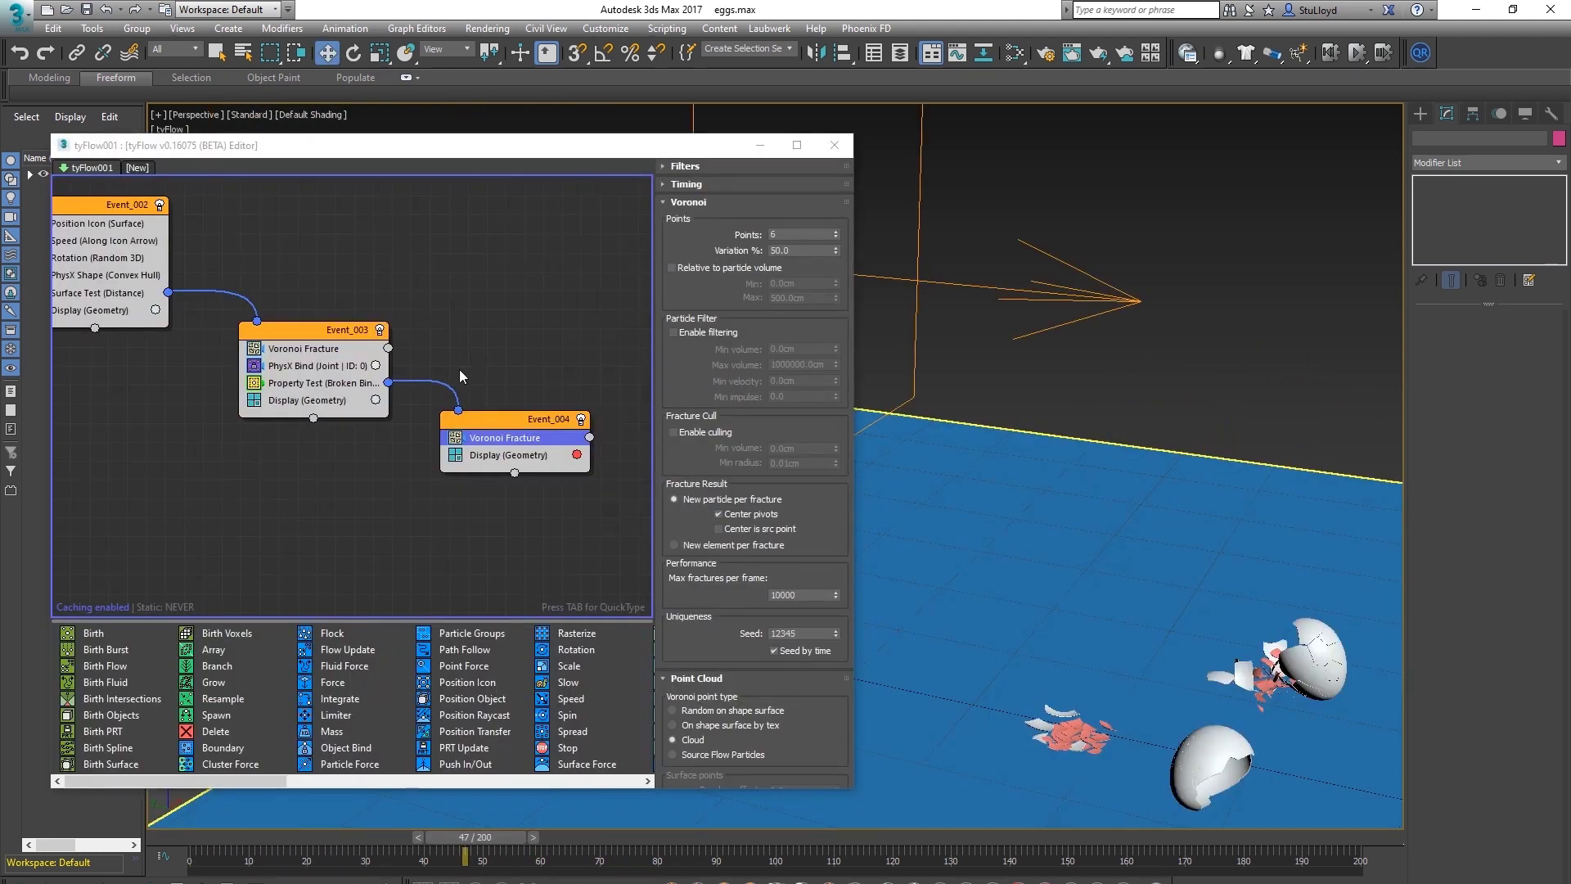
Nudge Event_004 slightly in the flow graph and scrub from frame 0 to frame 26, where an egg breaks on the plane
{"action": "middle_click_drag", "start_coordinate": [424, 324], "coordinate": [481, 377]}
{"action": "scroll", "coordinate": [460, 321], "scroll_direction": "down", "scroll_amount": 1}
{"action": "scroll", "coordinate": [460, 355], "scroll_direction": "down", "scroll_amount": 1}
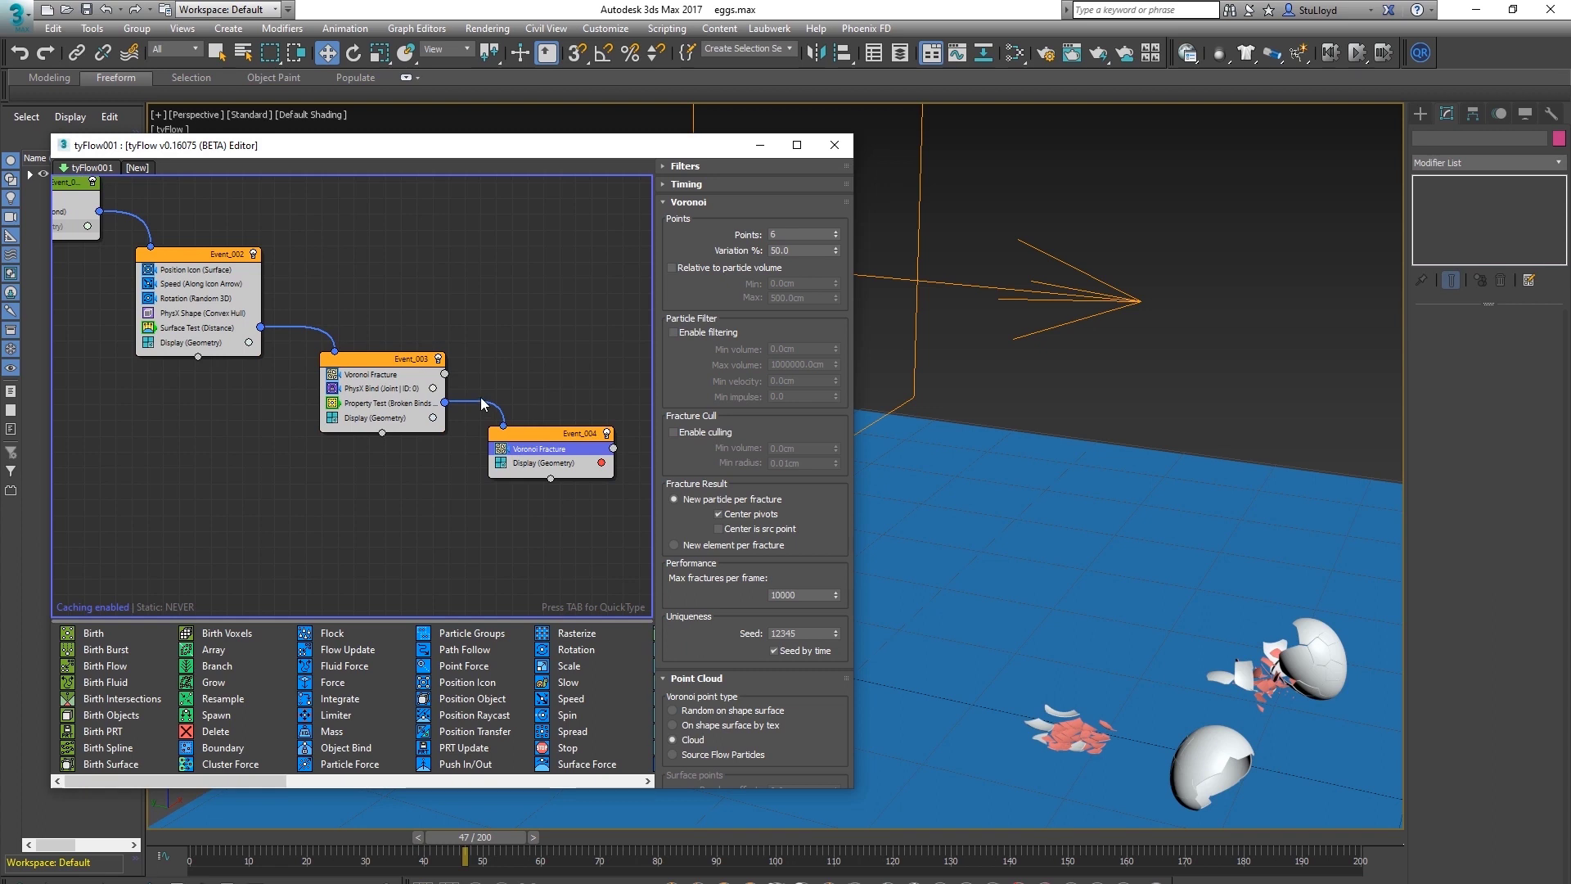
{"action": "left_click_drag", "start_coordinate": [535, 434], "coordinate": [537, 438]}
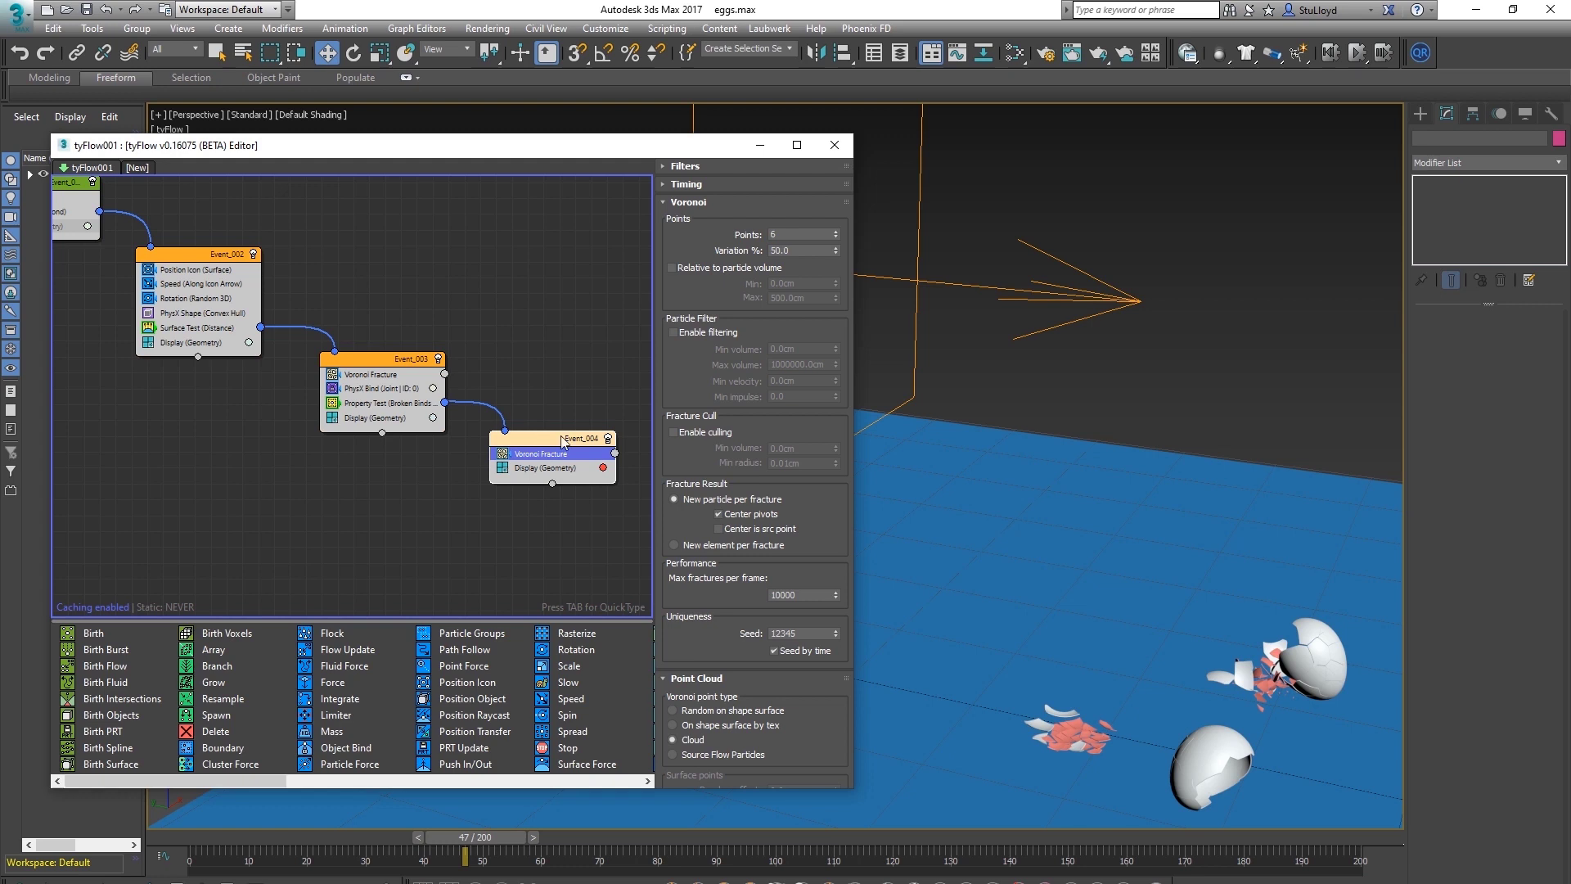
{"action": "middle_click_drag", "start_coordinate": [979, 434], "coordinate": [1042, 435], "text": "alt"}
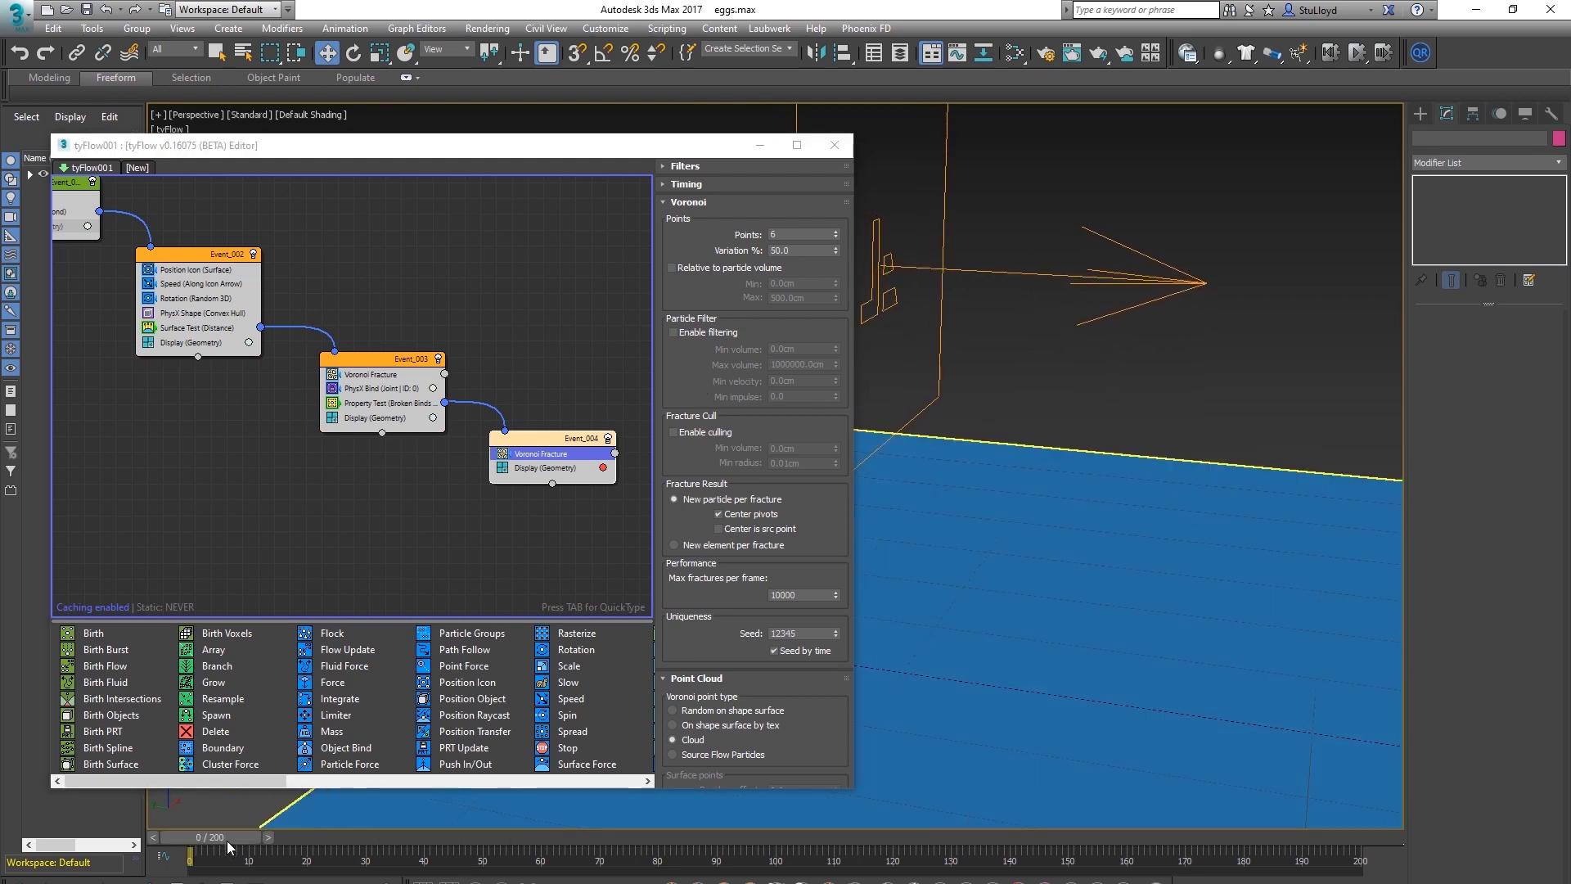
{"action": "left_click_drag", "start_coordinate": [228, 841], "coordinate": [375, 816]}
{"action": "key", "text": "w"}
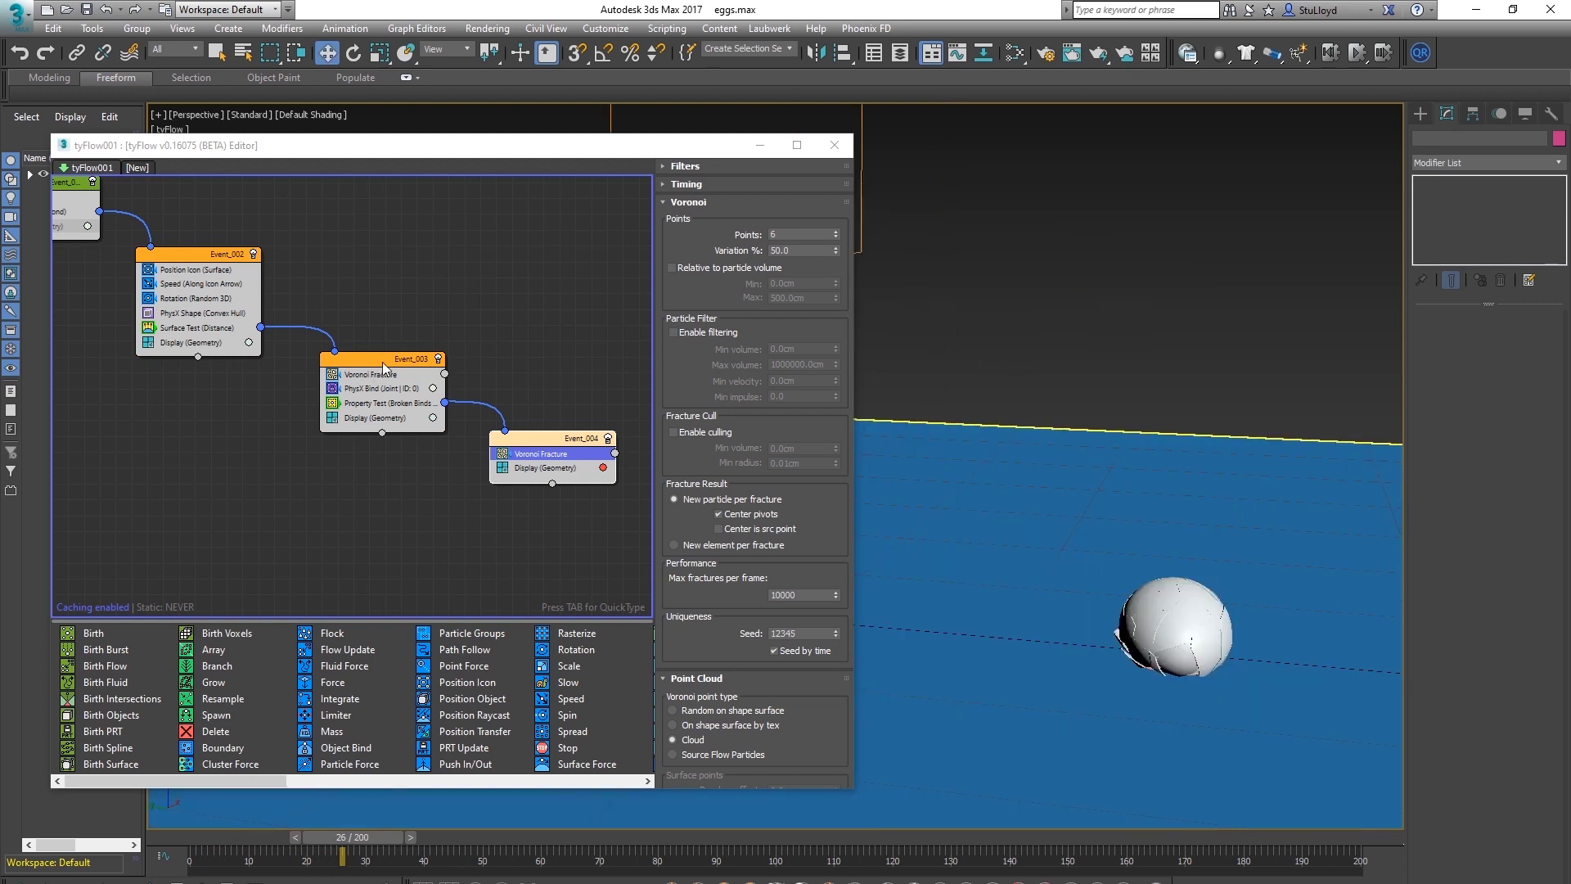
Add a Spawn operator at the start of Event_003 and switch its output side
{"action": "left_click", "coordinate": [381, 360]}
{"action": "left_click_drag", "start_coordinate": [216, 714], "coordinate": [366, 374]}
{"action": "right_click", "coordinate": [371, 371]}
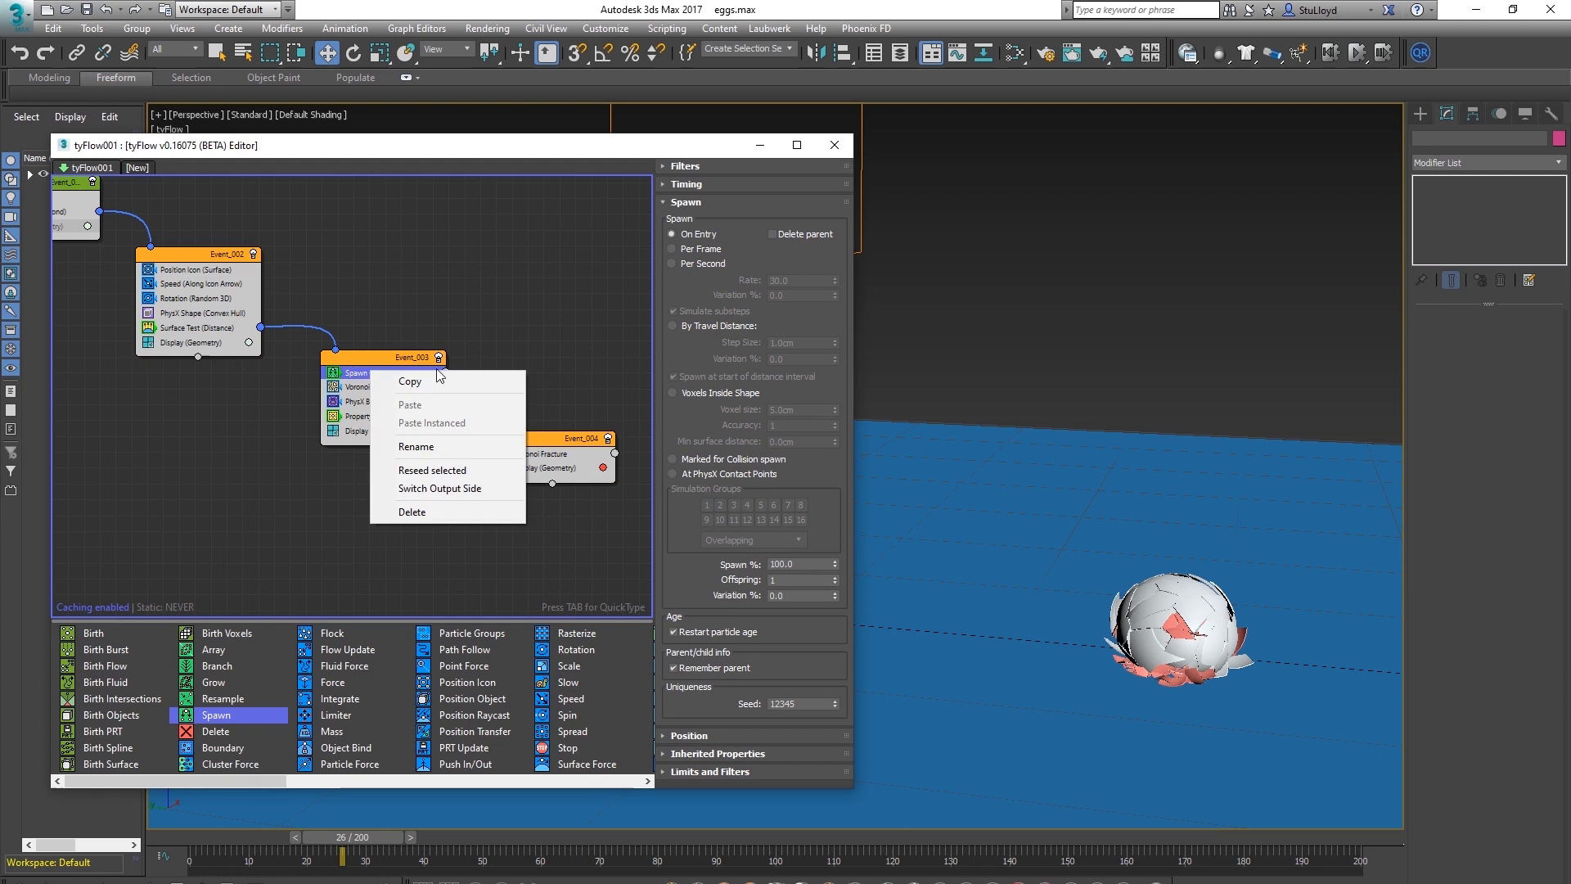
{"action": "left_click", "coordinate": [440, 489]}
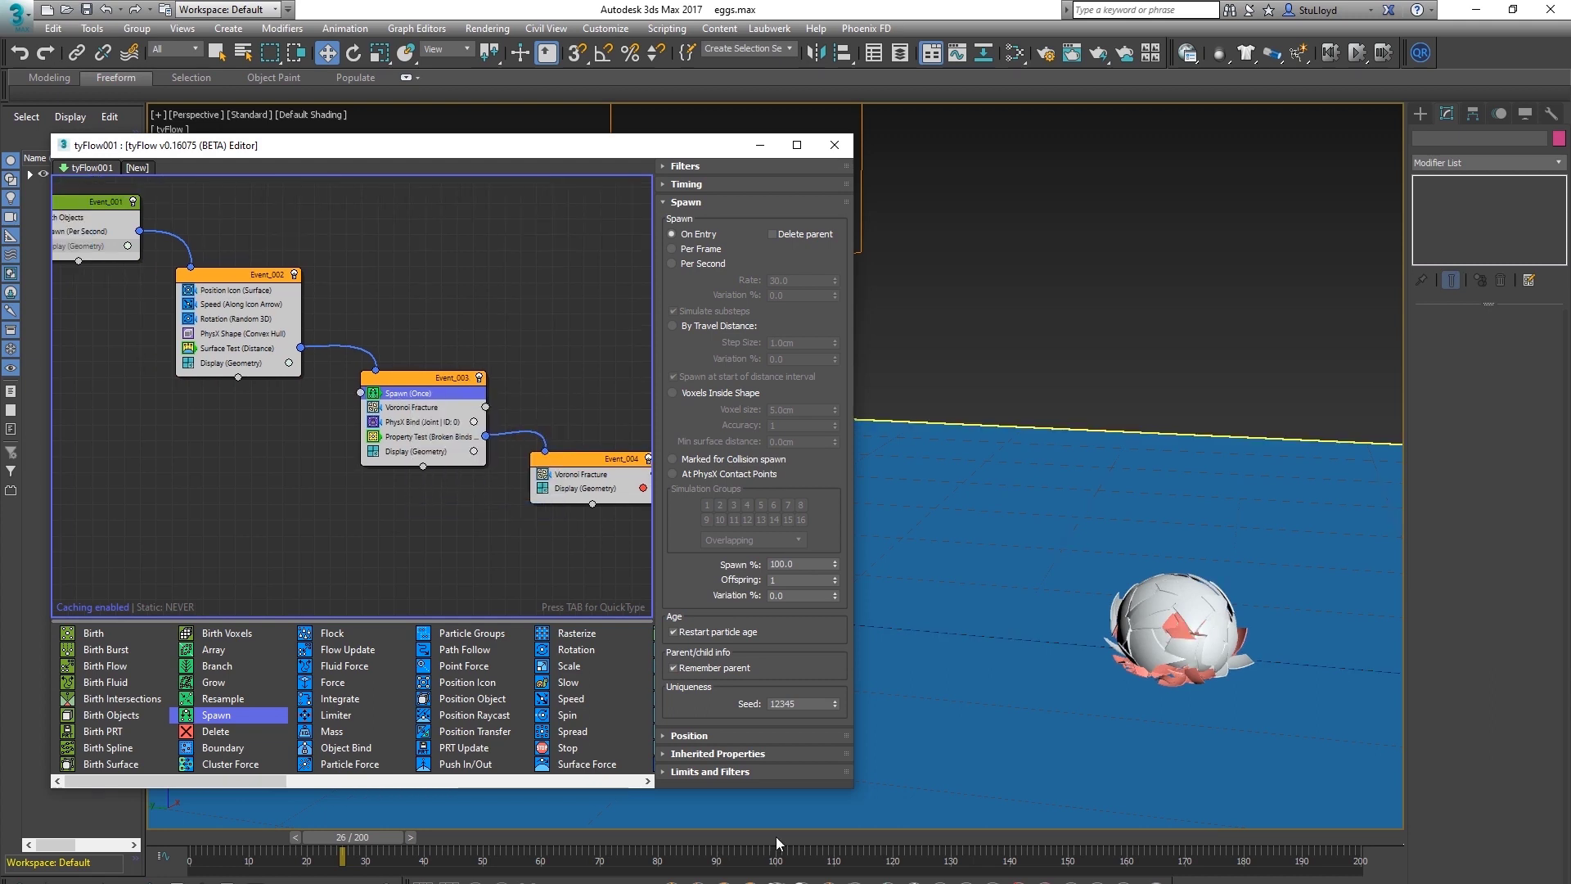
At frame 25, create Event_005 with a Shape operator, connect the Spawn output to it, and set its display to Geometry
{"action": "mouse_move", "coordinate": [368, 839]}
{"action": "left_mouse_down"}
{"action": "mouse_move", "coordinate": [336, 840]}
{"action": "mouse_move", "coordinate": [359, 839]}
{"action": "left_mouse_up"}
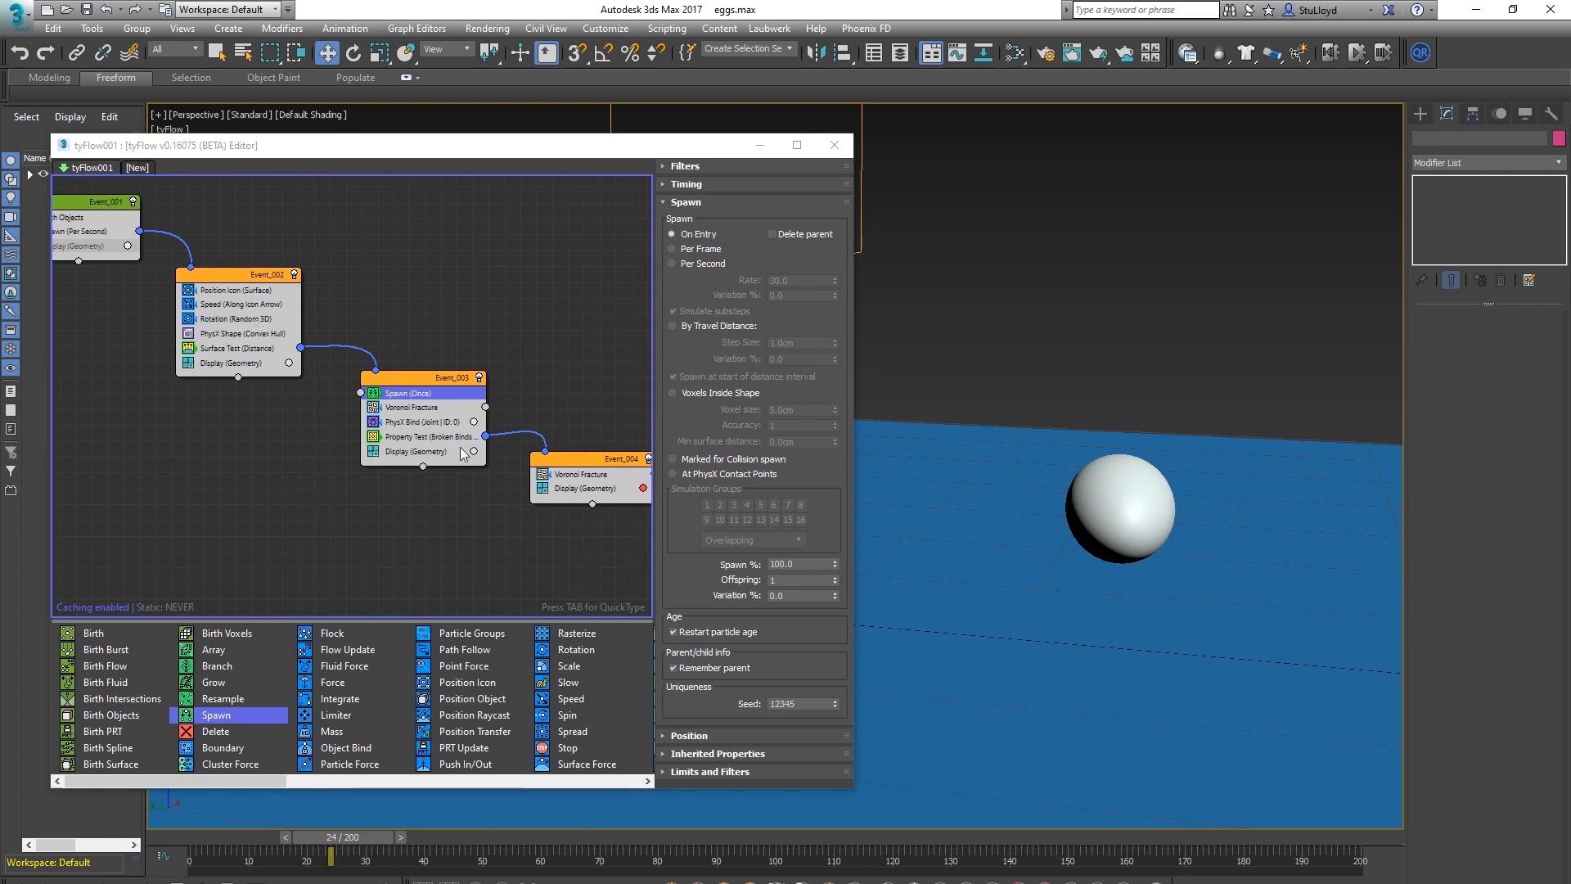
{"action": "key", "text": "period"}
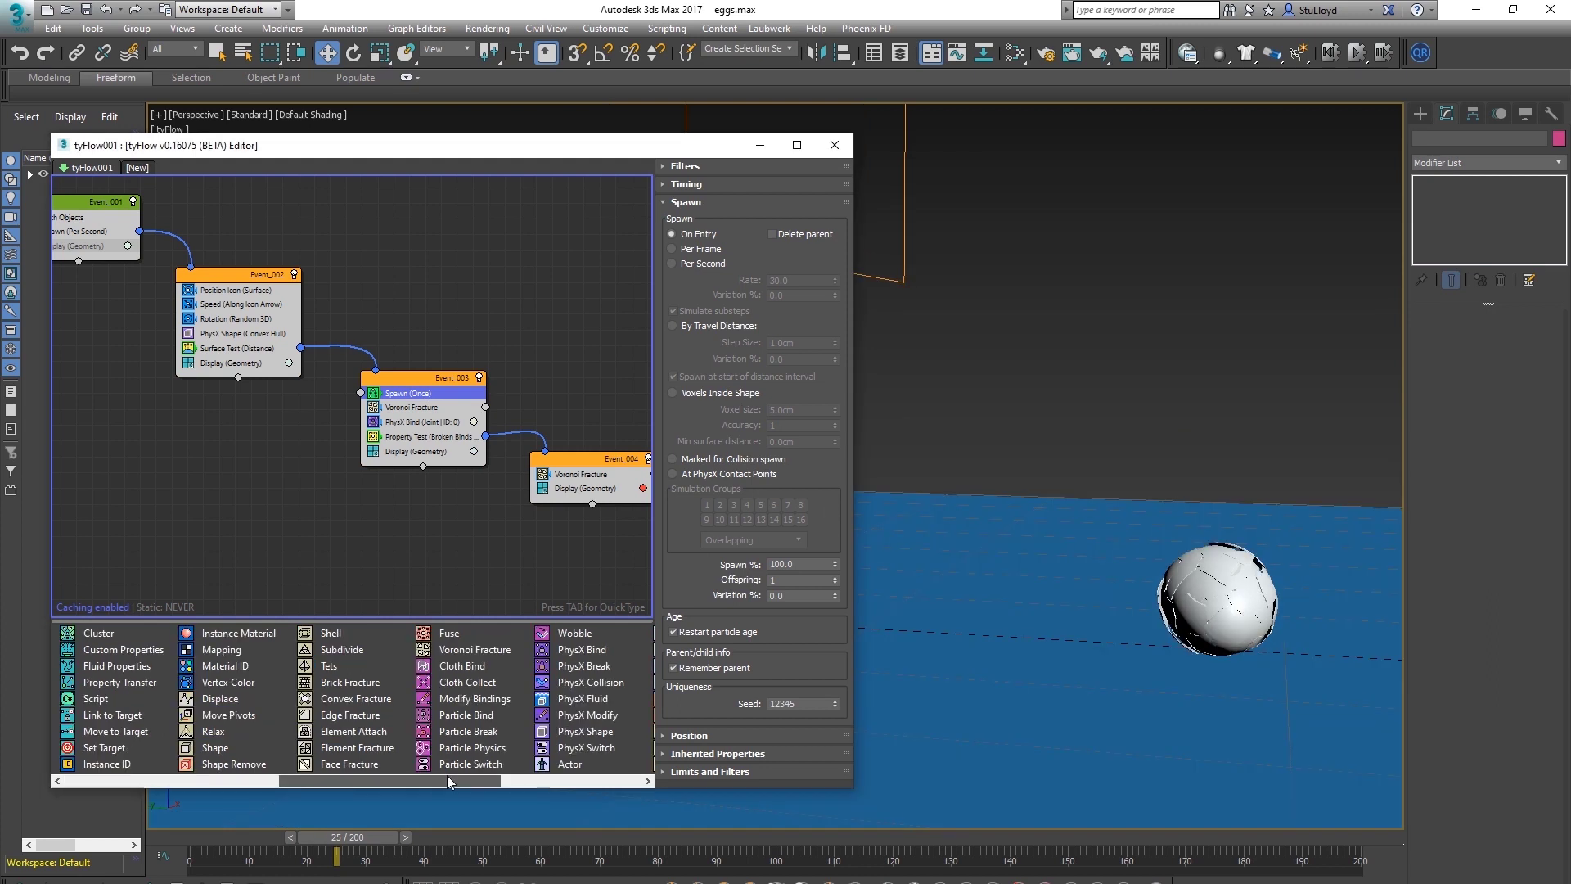
{"action": "left_click_drag", "start_coordinate": [215, 747], "coordinate": [224, 497]}
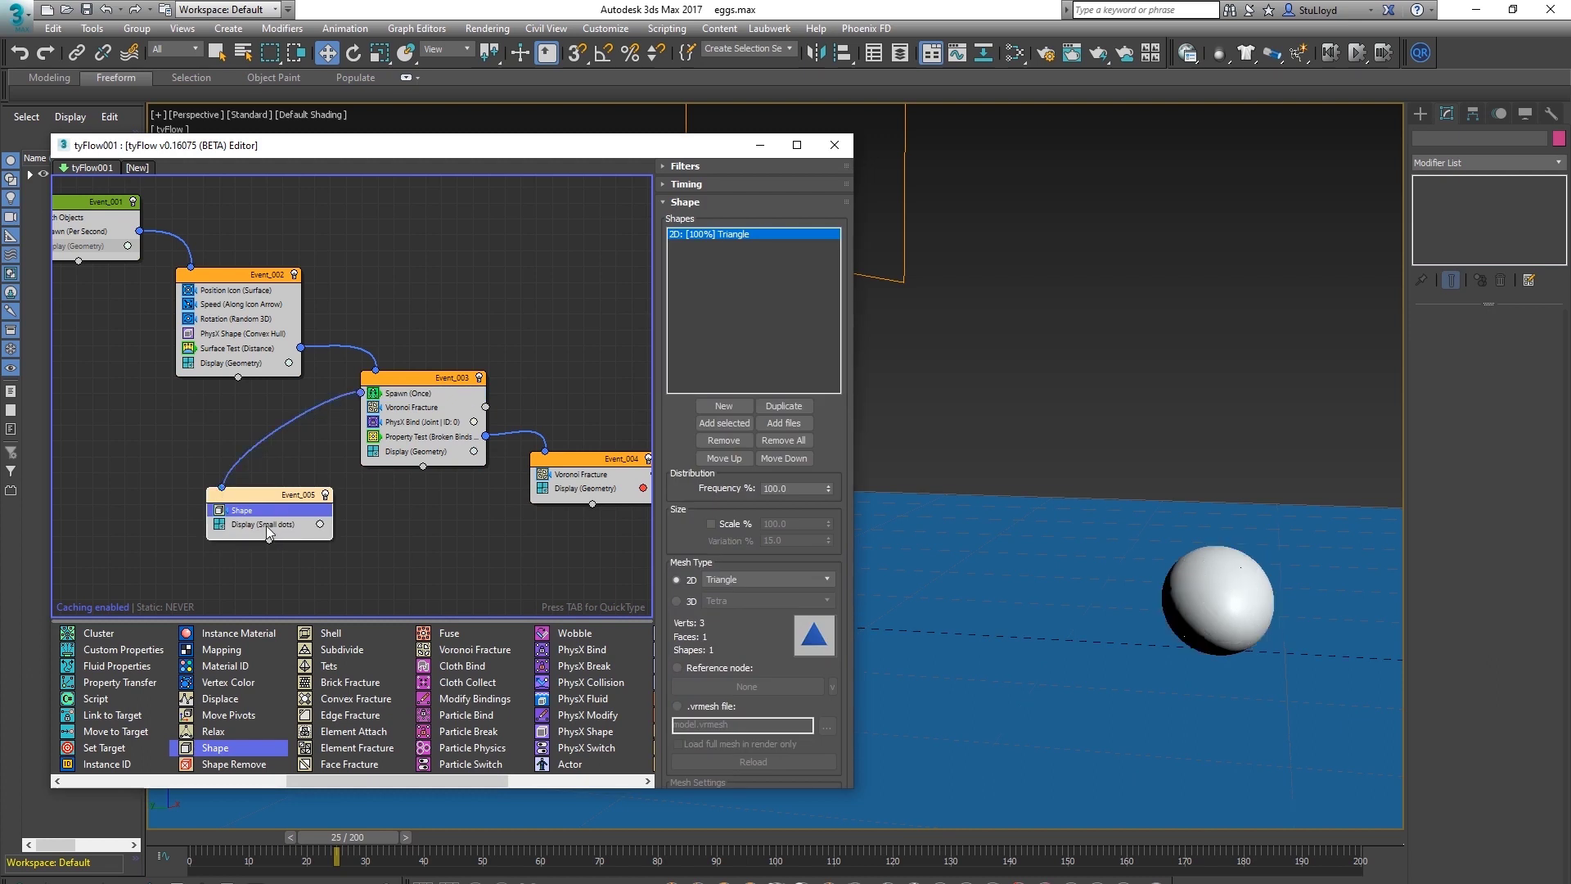
{"action": "left_click", "coordinate": [266, 526]}
{"action": "left_click", "coordinate": [751, 200]}
{"action": "left_click", "coordinate": [702, 288]}
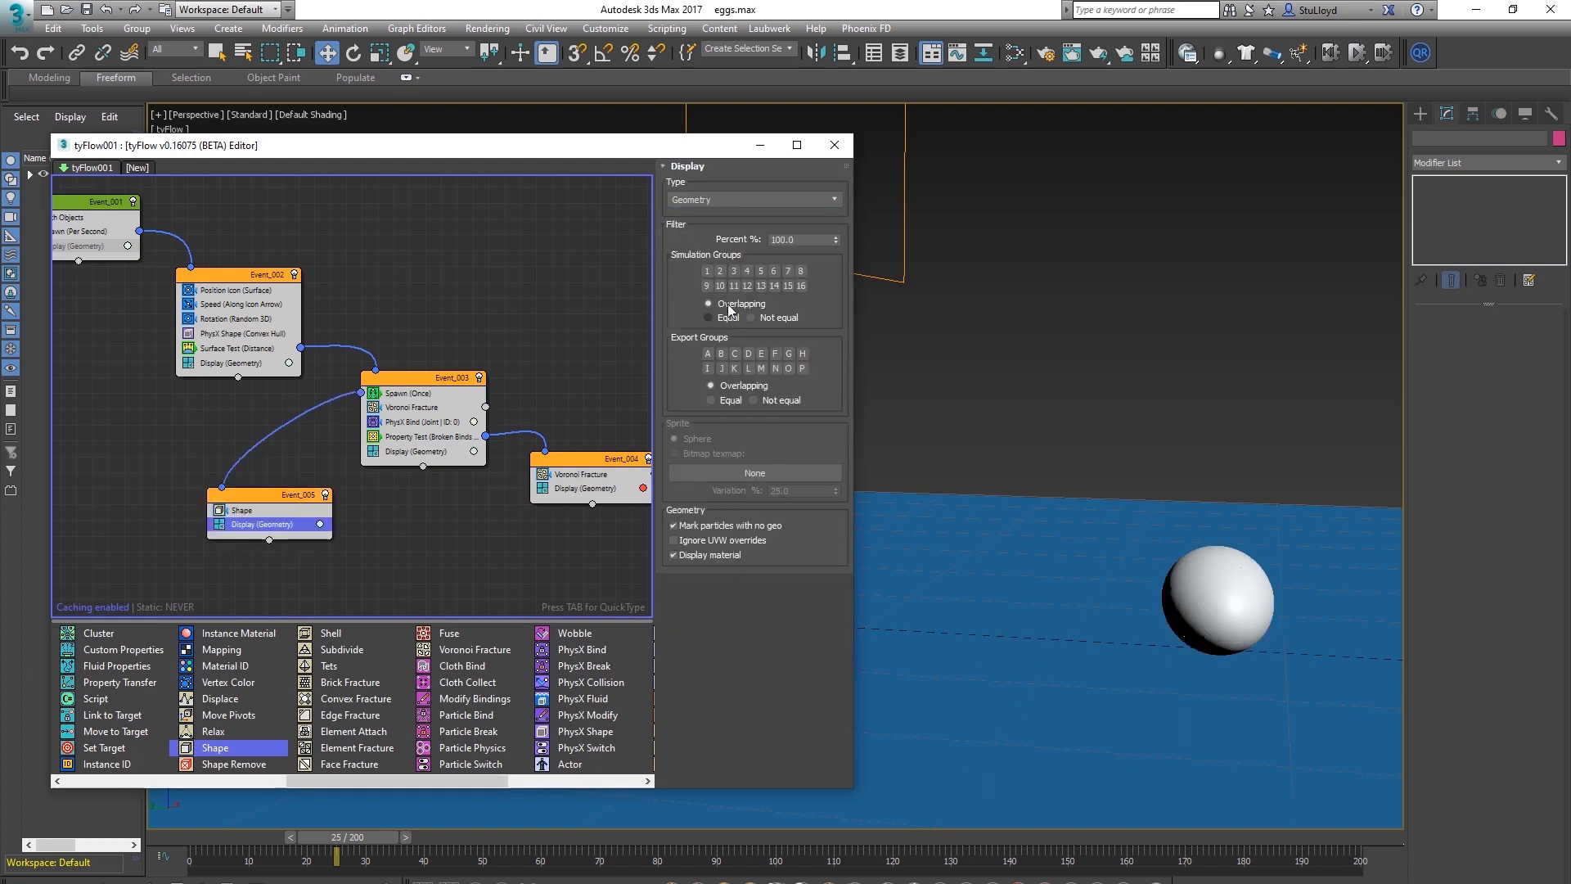
Set the Event_005 shape to the 3D mesh Sphere (LowRes) and disable the Display operator in Event_003
{"action": "left_click", "coordinate": [246, 510]}
{"action": "left_click", "coordinate": [676, 602]}
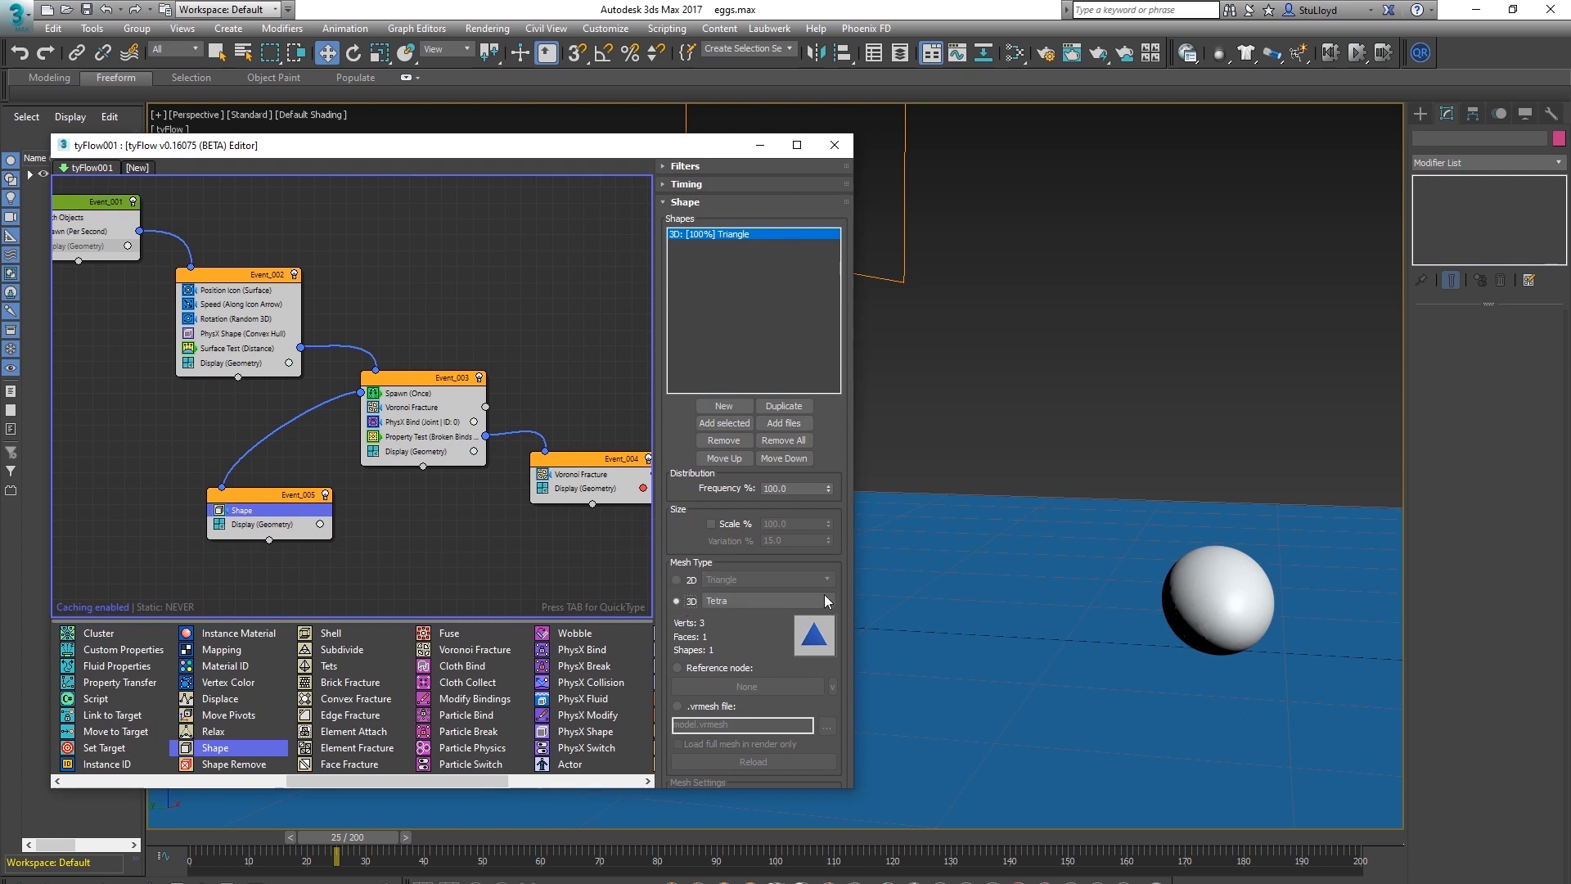
{"action": "left_click", "coordinate": [374, 453]}
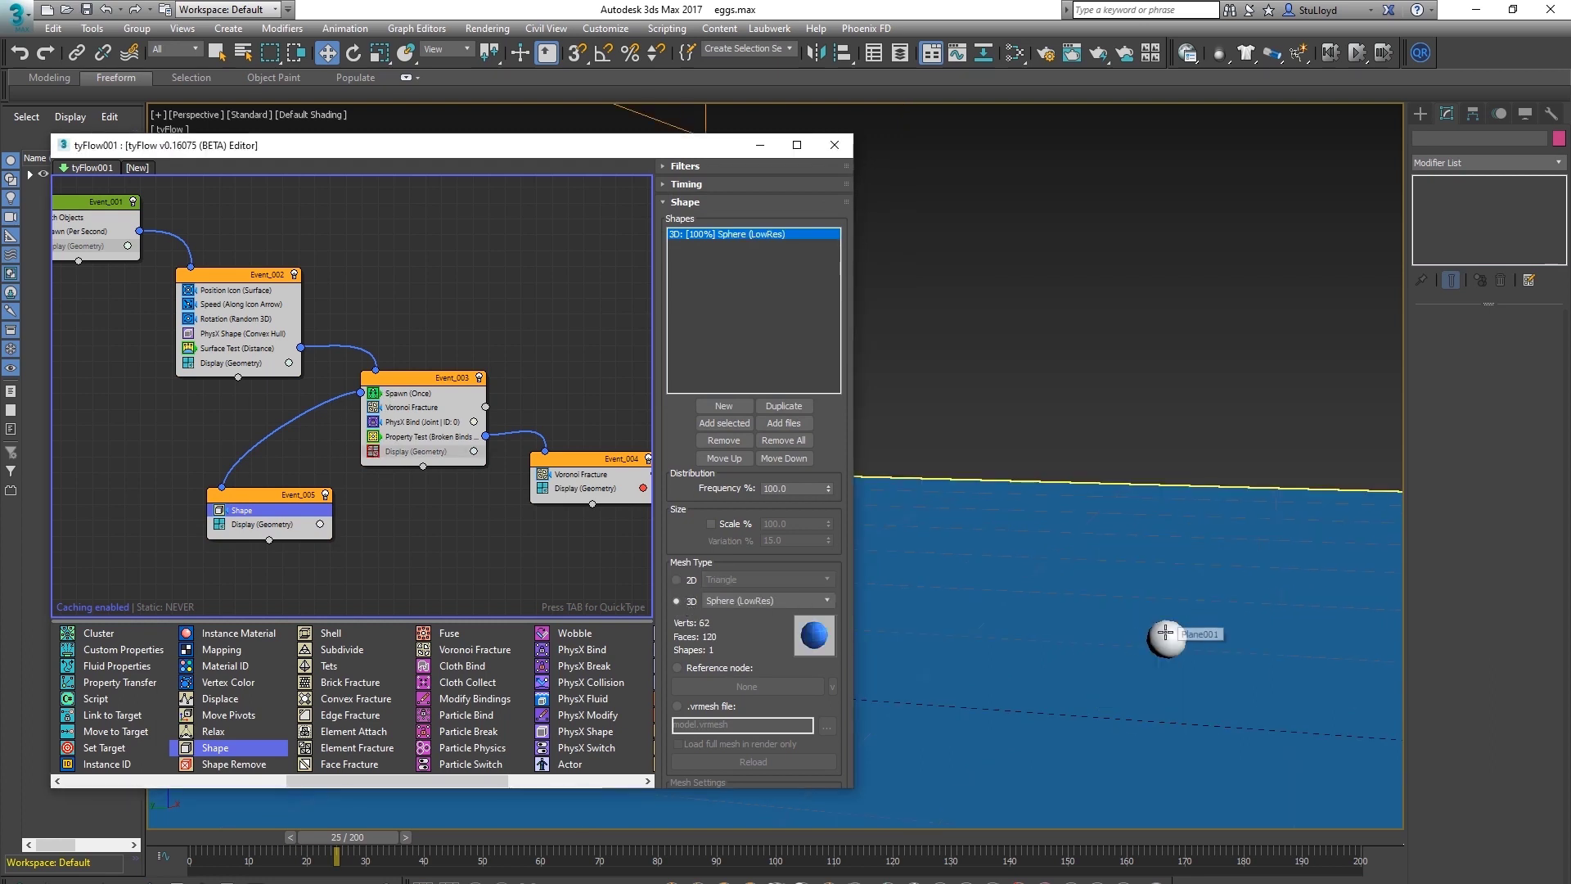
Scrub between frames 24 and 26 and examine the spawned sphere as the egg fractures
{"action": "middle_click_drag", "start_coordinate": [1232, 544], "coordinate": [1213, 563]}
{"action": "scroll", "coordinate": [1213, 563], "scroll_direction": "down", "scroll_amount": 2}
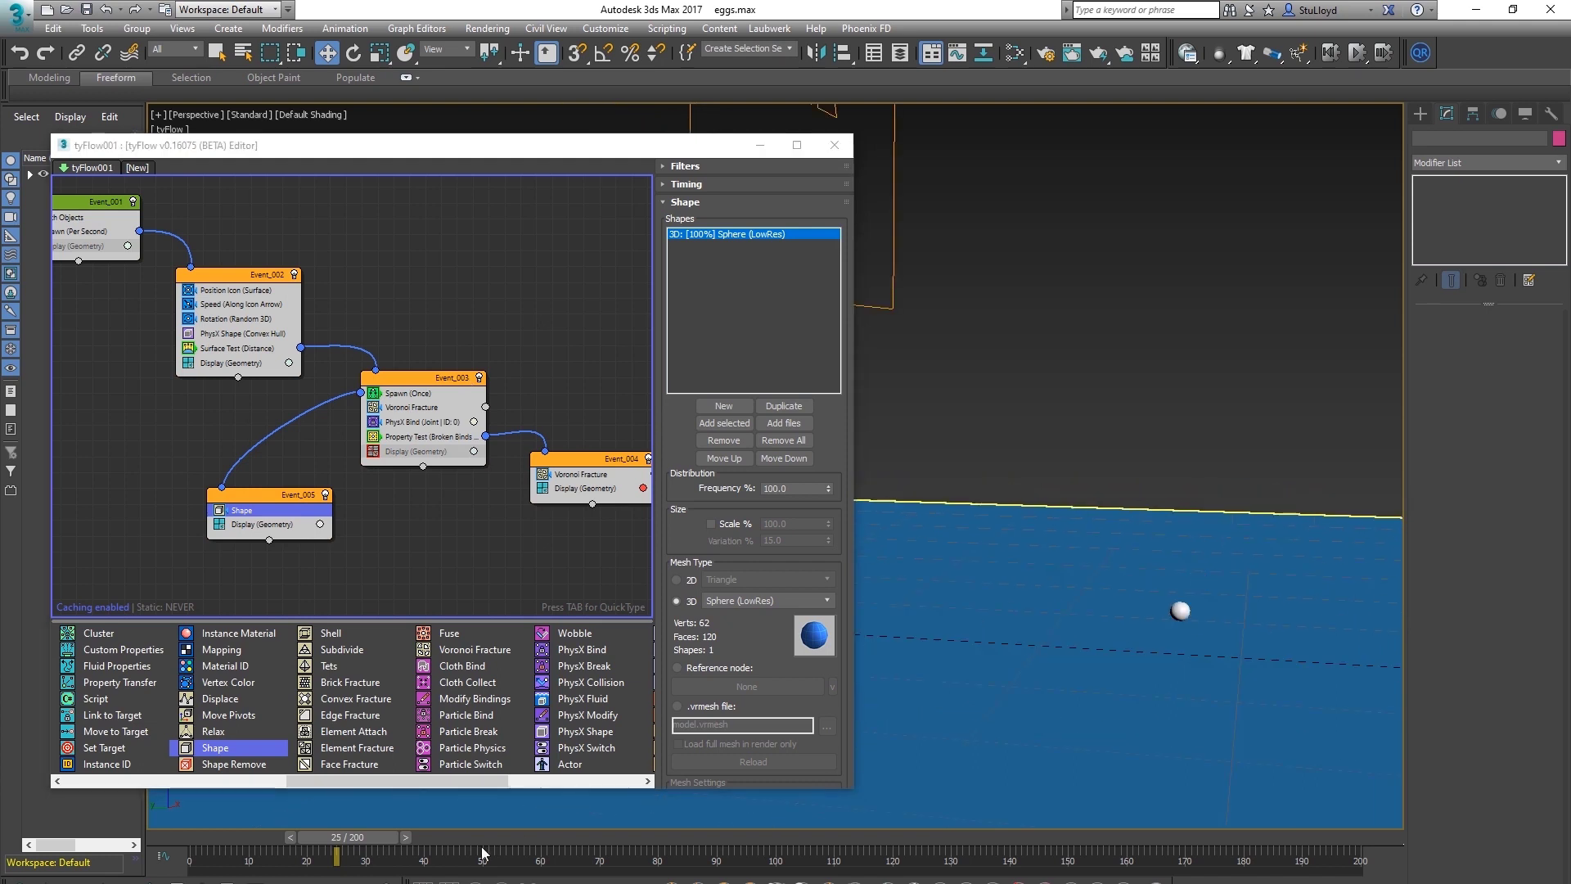
{"action": "left_click_drag", "start_coordinate": [358, 840], "coordinate": [352, 839]}
{"action": "scroll", "coordinate": [1231, 536], "scroll_direction": "up", "scroll_amount": 3}
{"action": "scroll", "coordinate": [1240, 529], "scroll_direction": "down", "scroll_amount": 3}
{"action": "middle_click_drag", "start_coordinate": [1231, 540], "coordinate": [1192, 532]}
{"action": "mouse_move", "coordinate": [347, 842]}
{"action": "left_mouse_down"}
{"action": "mouse_move", "coordinate": [324, 840]}
{"action": "mouse_move", "coordinate": [347, 834]}
{"action": "left_mouse_up"}
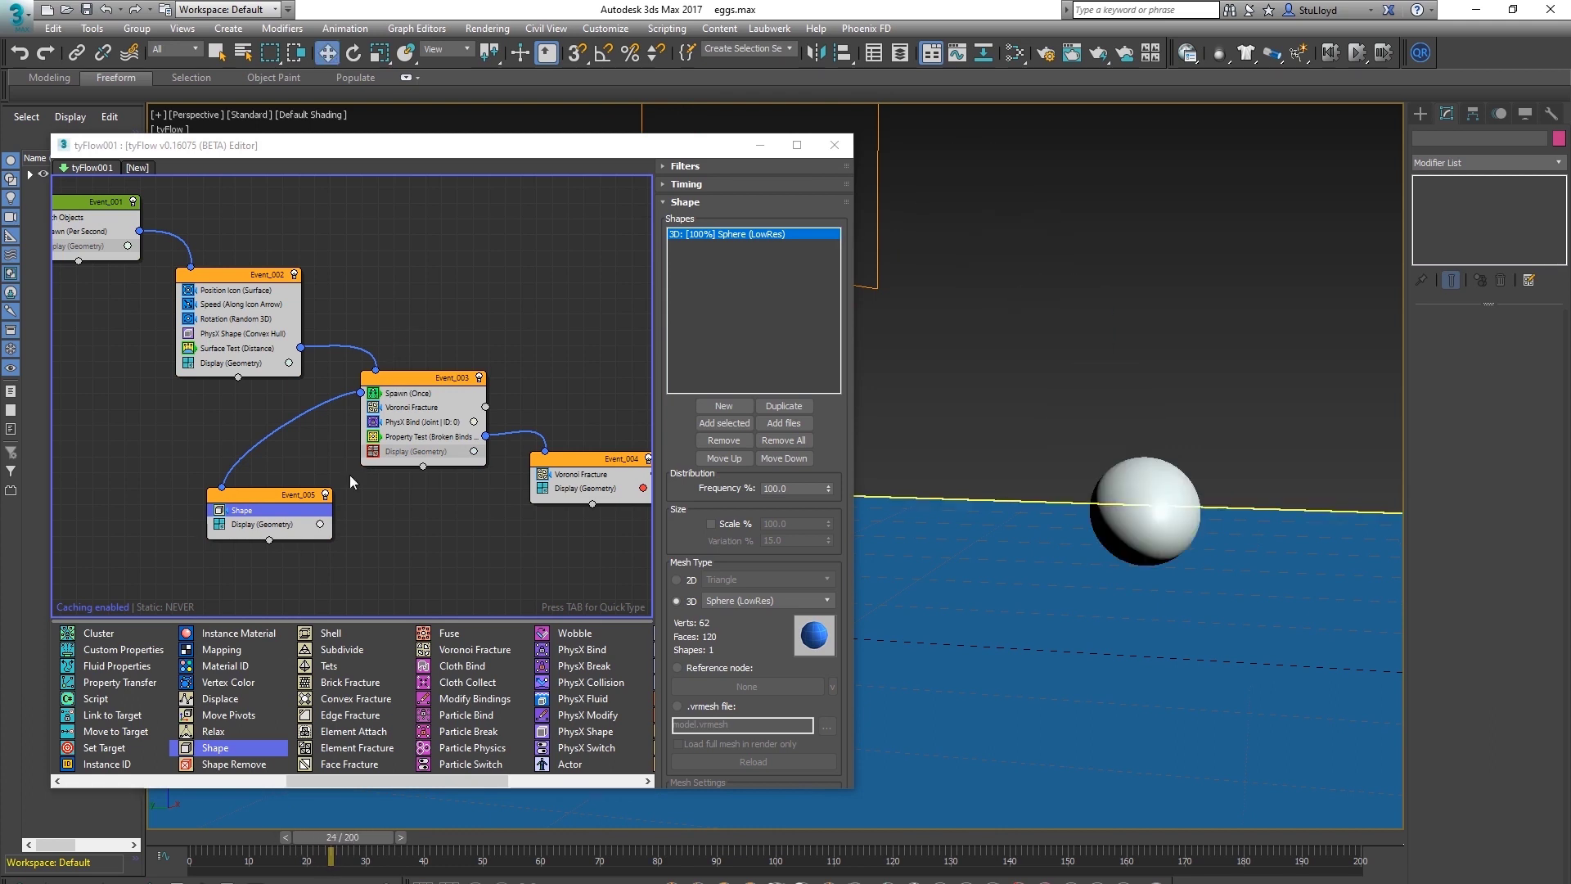
{"action": "mouse_move", "coordinate": [332, 840]}
{"action": "left_mouse_down"}
{"action": "mouse_move", "coordinate": [395, 841]}
{"action": "mouse_move", "coordinate": [349, 840]}
{"action": "left_mouse_up"}
{"action": "key", "text": "w"}
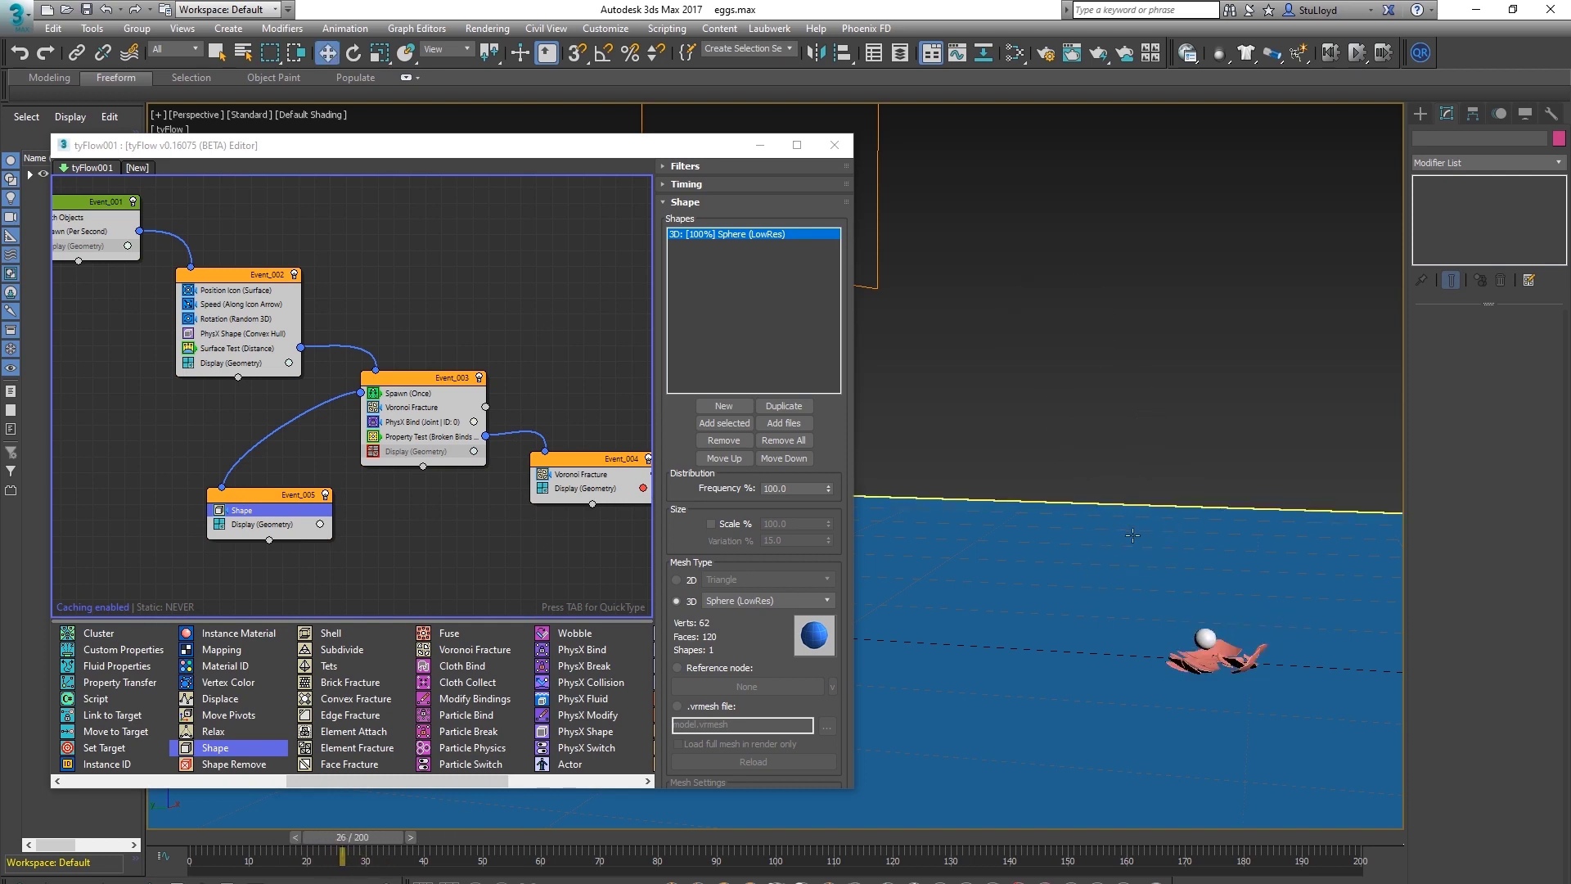
Change the Event_005 shape to Geosphere (HiRes) and check its mesh up close with edged faces
{"action": "left_click", "coordinate": [767, 601]}
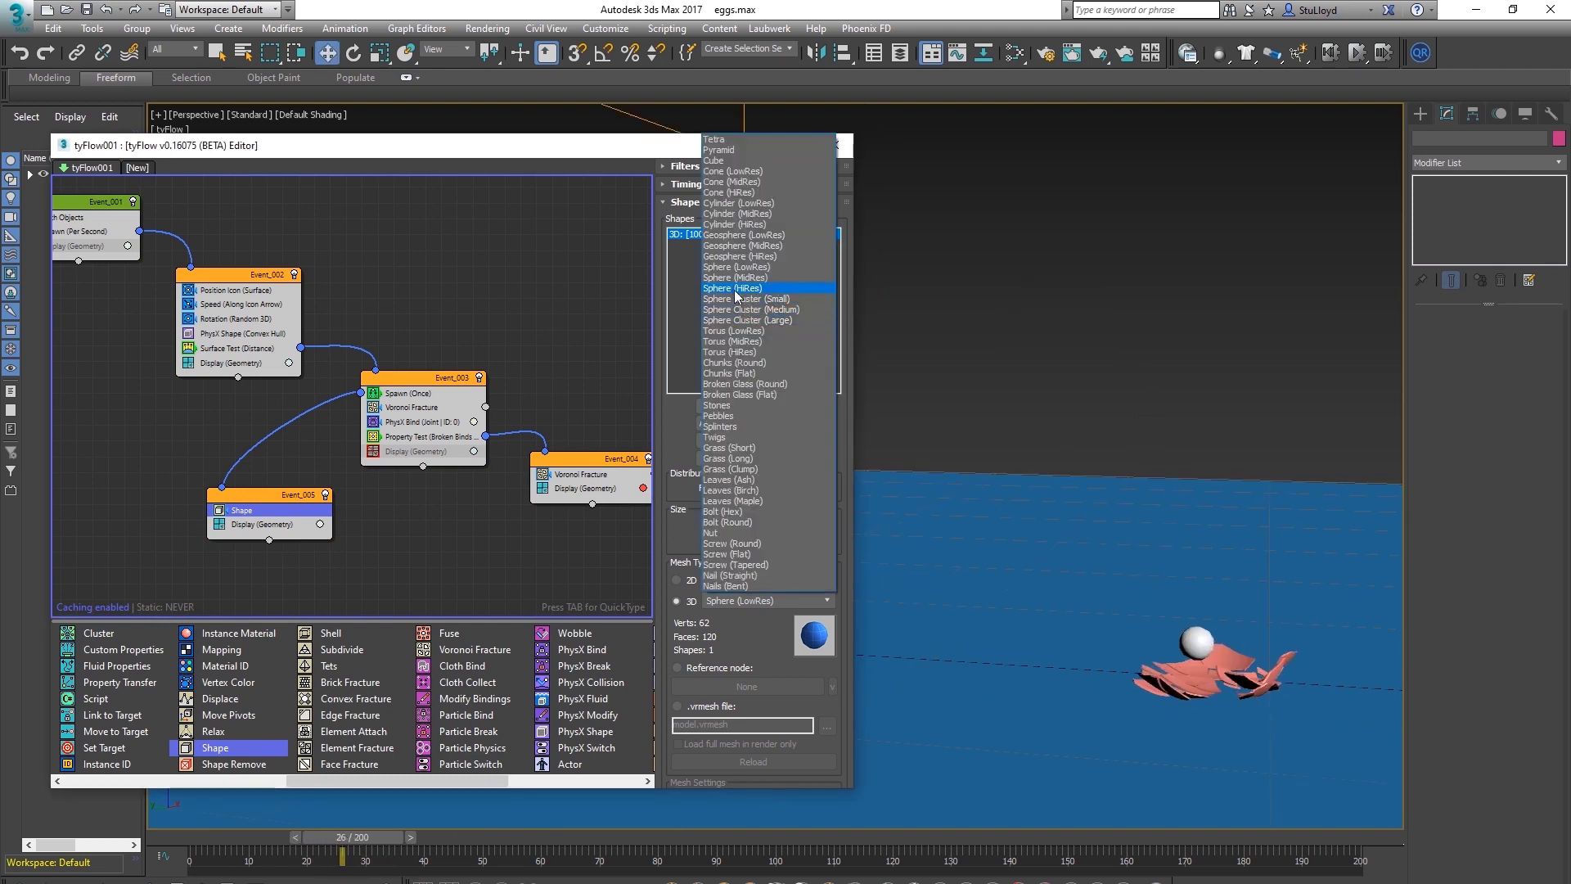
{"action": "left_click", "coordinate": [763, 258]}
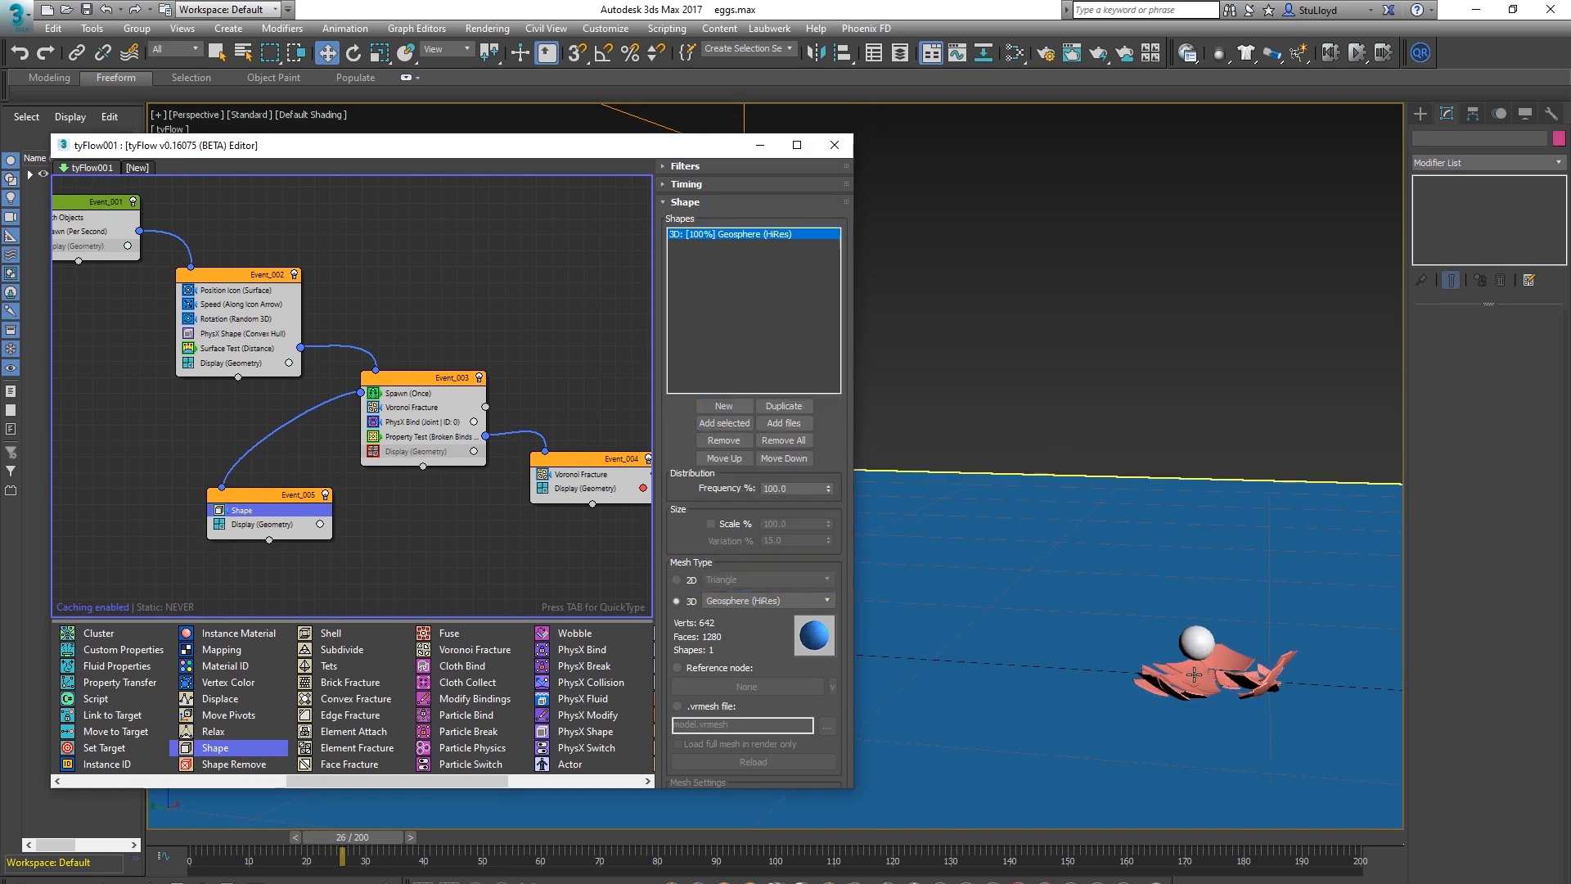
{"action": "scroll", "coordinate": [1210, 652], "scroll_direction": "up", "scroll_amount": 5}
{"action": "key", "text": "F4"}
{"action": "scroll", "coordinate": [1207, 620], "scroll_direction": "up", "scroll_amount": 3}
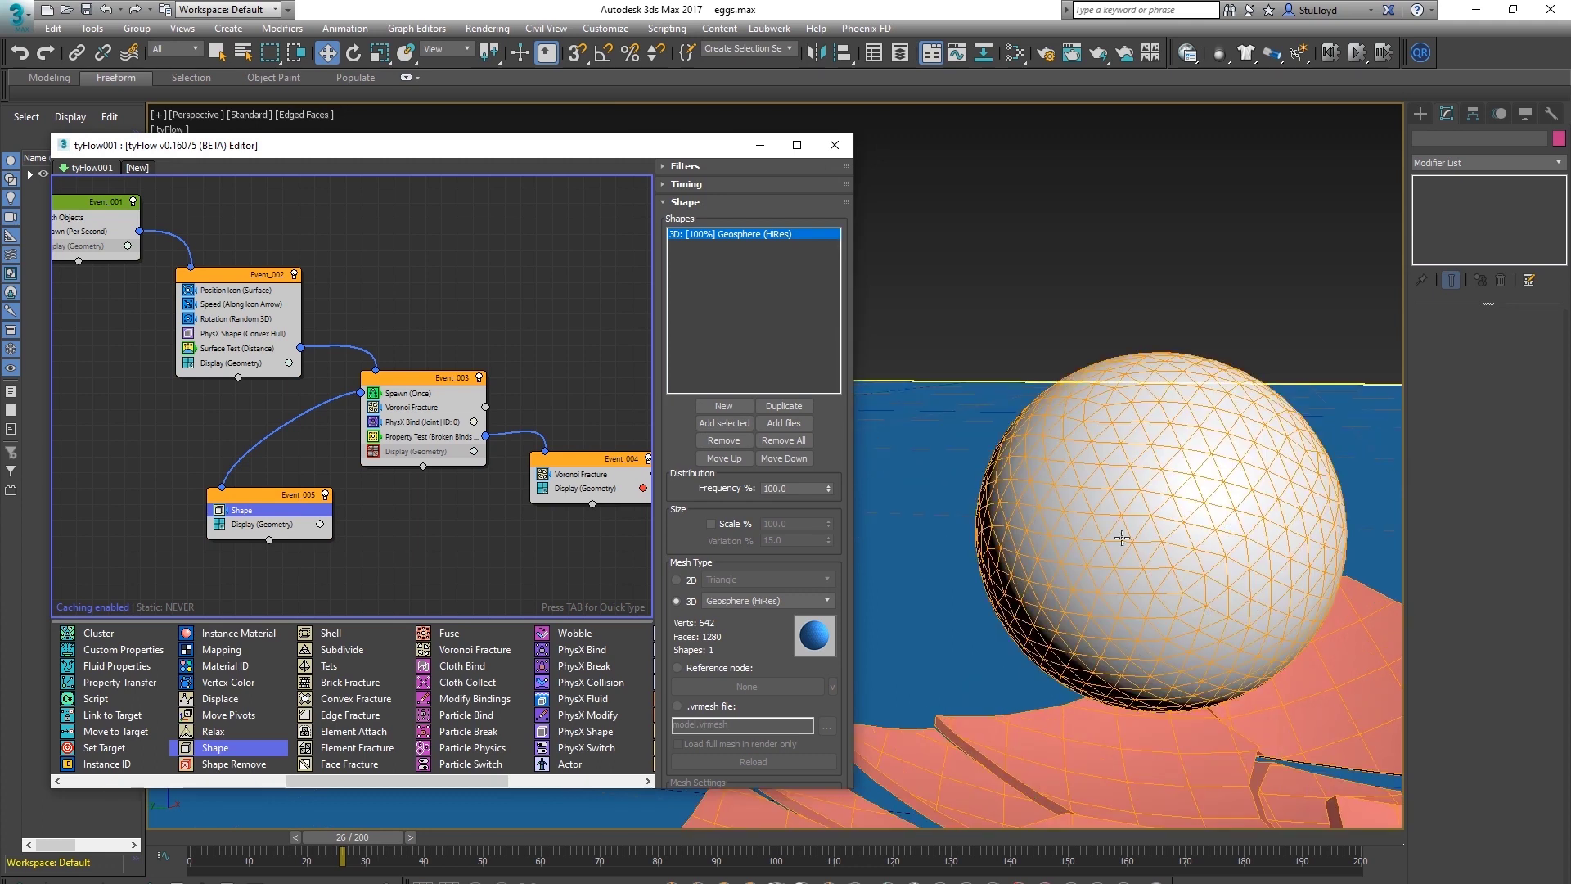
{"action": "scroll", "coordinate": [1203, 578], "scroll_direction": "down", "scroll_amount": 8}
{"action": "key", "text": "F4"}
{"action": "scroll", "coordinate": [1177, 645], "scroll_direction": "down", "scroll_amount": 5}
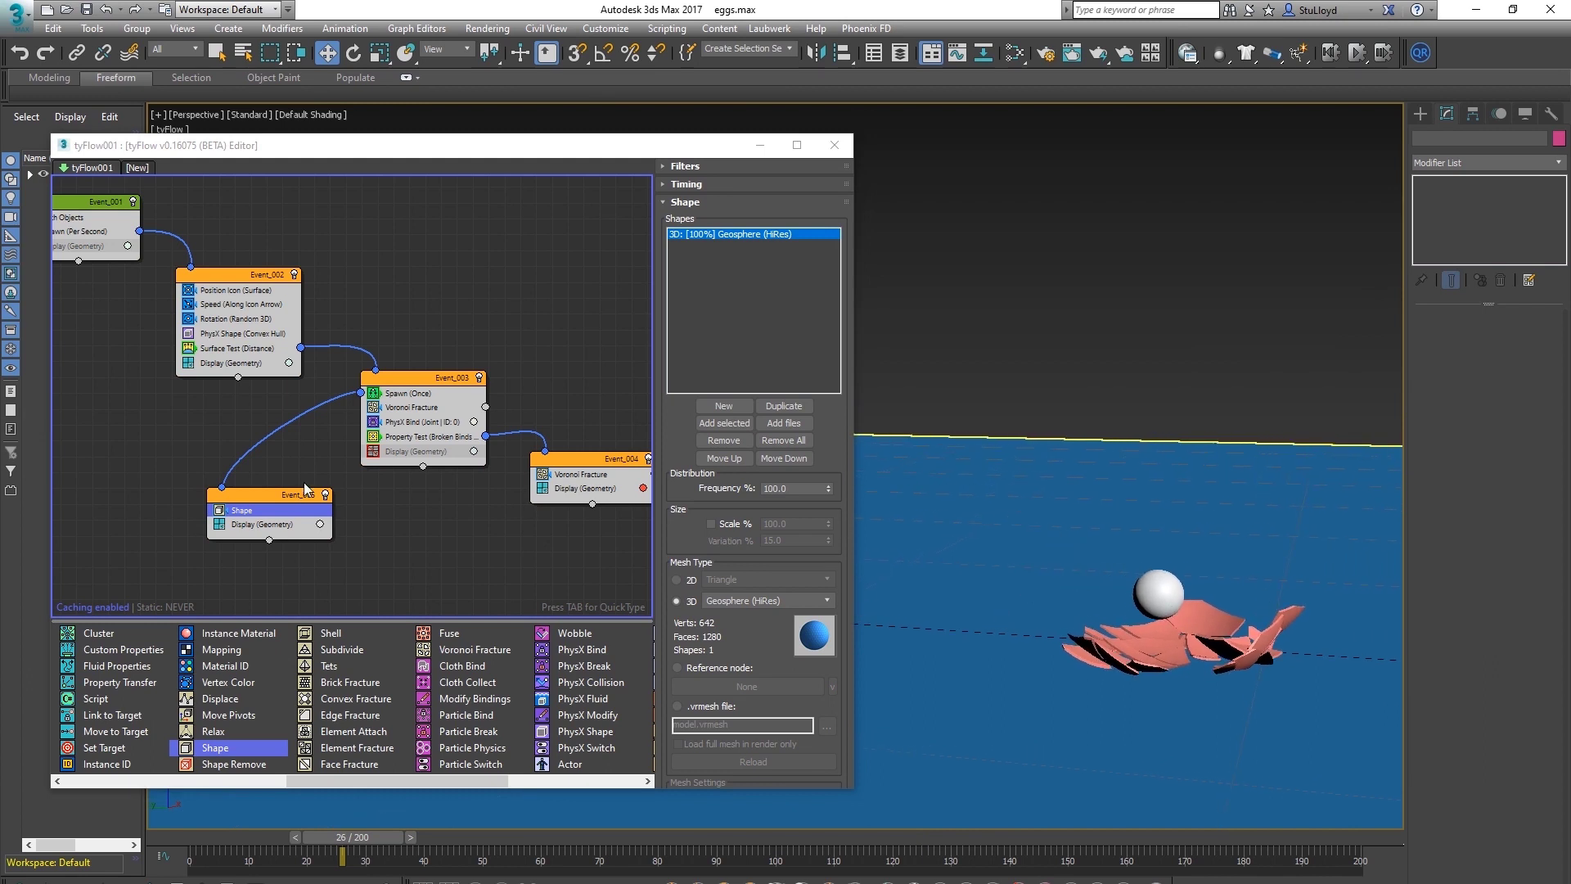
Enable scaling for the Event_005 shape and set the scale to 250%
{"action": "left_click", "coordinate": [710, 524]}
{"action": "type", "text": "250"}
{"action": "key", "text": "Return"}
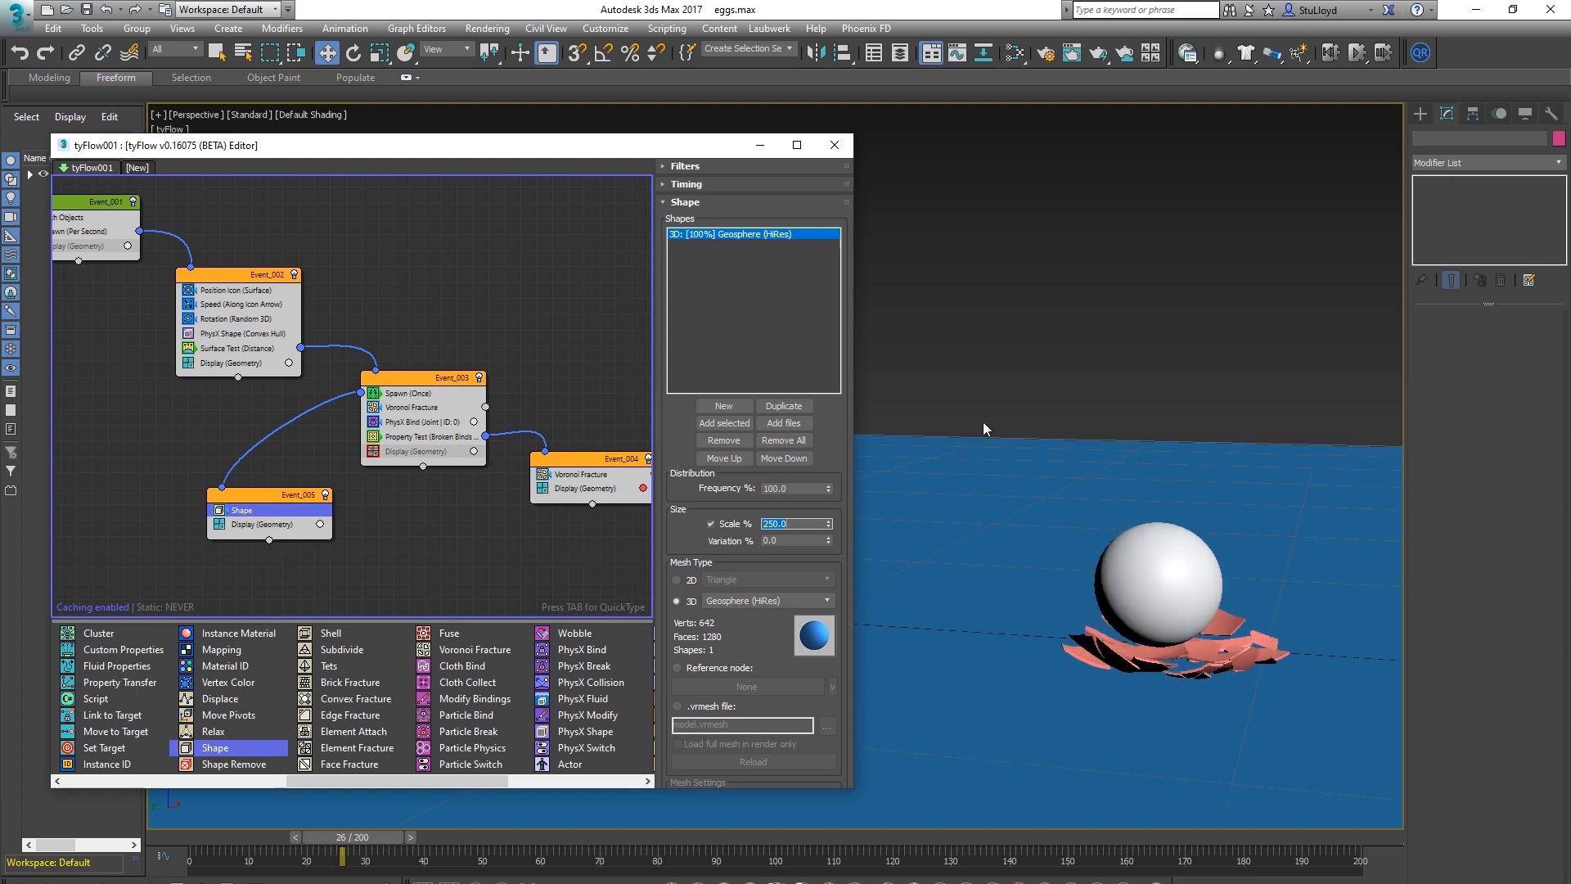
Show the Event_003 fragments again and examine in wireframe how the inner sphere fits inside the eggshell
{"action": "left_click", "coordinate": [374, 452]}
{"action": "left_click", "coordinate": [374, 452]}
{"action": "left_click", "coordinate": [374, 452]}
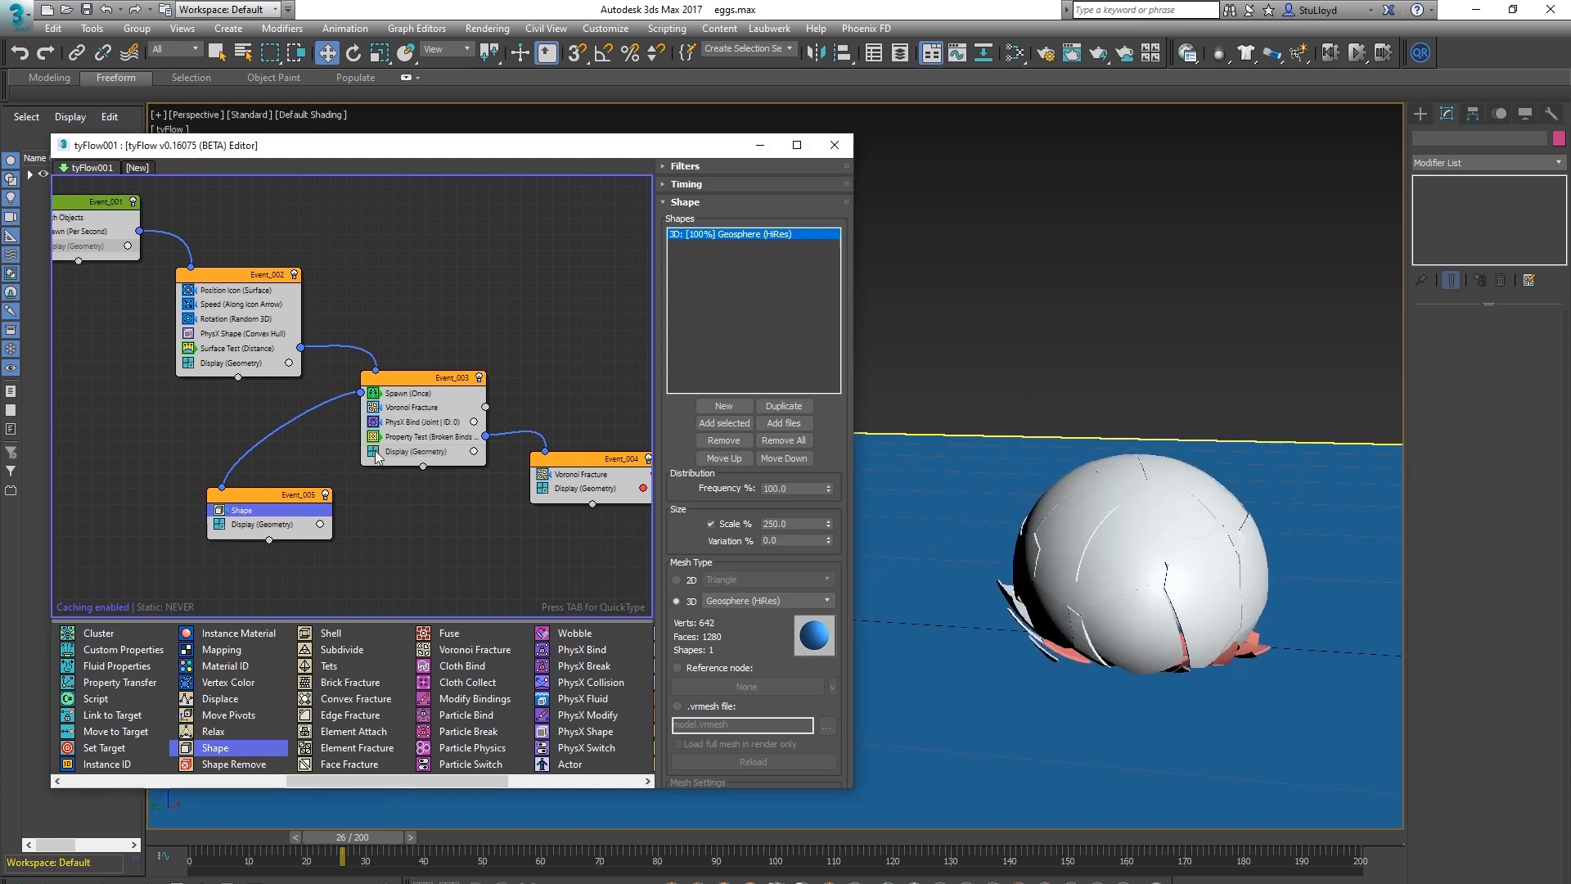
{"action": "scroll", "coordinate": [1178, 577], "scroll_direction": "up", "scroll_amount": 2}
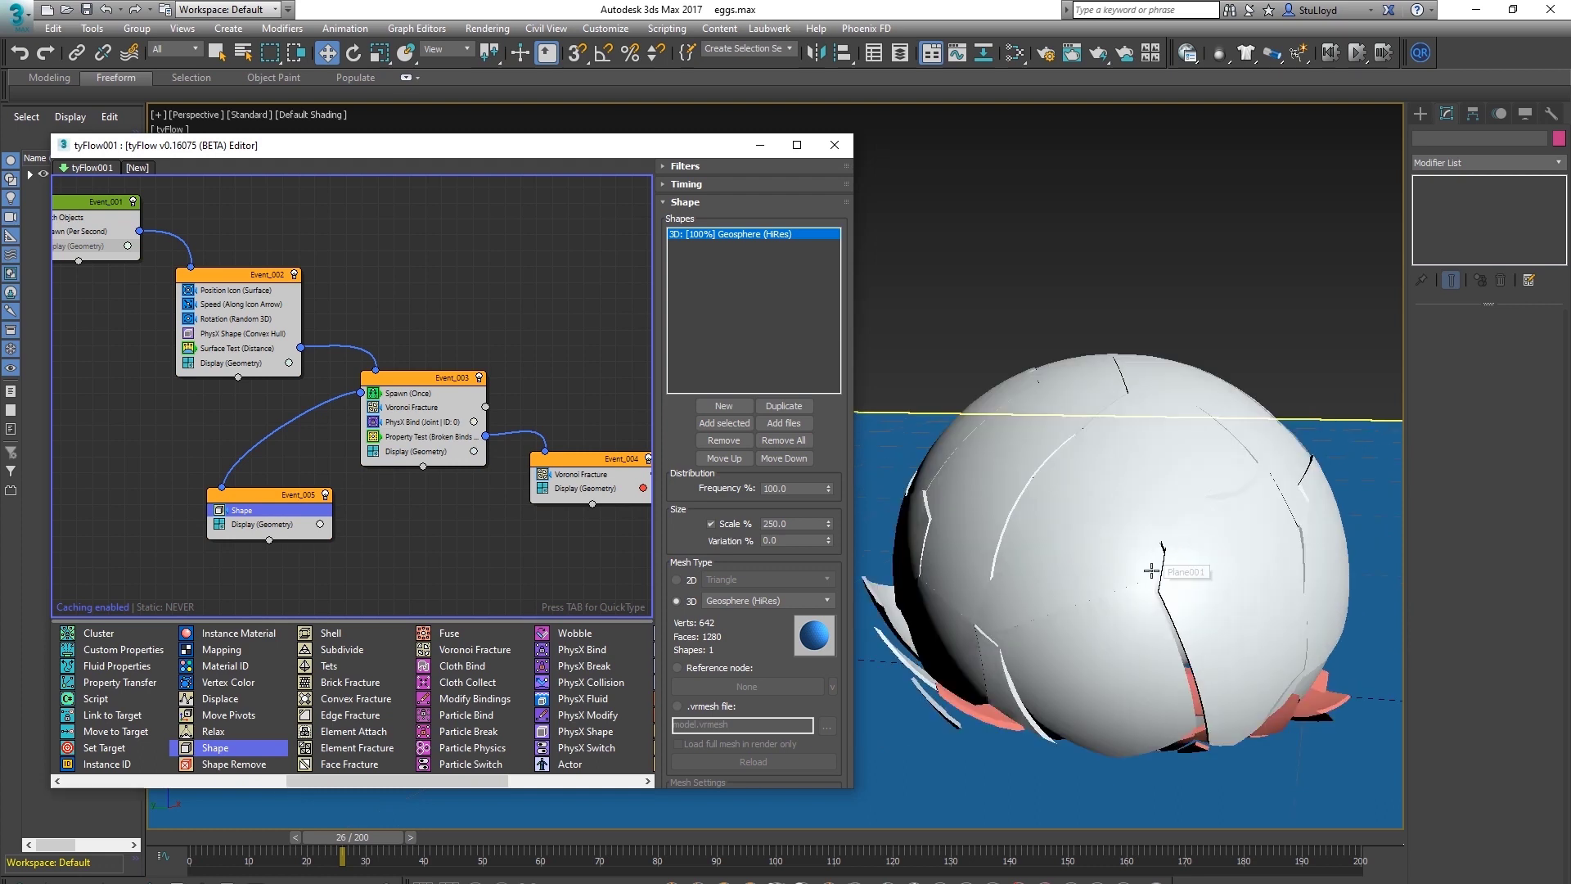
{"action": "key", "text": "F3"}
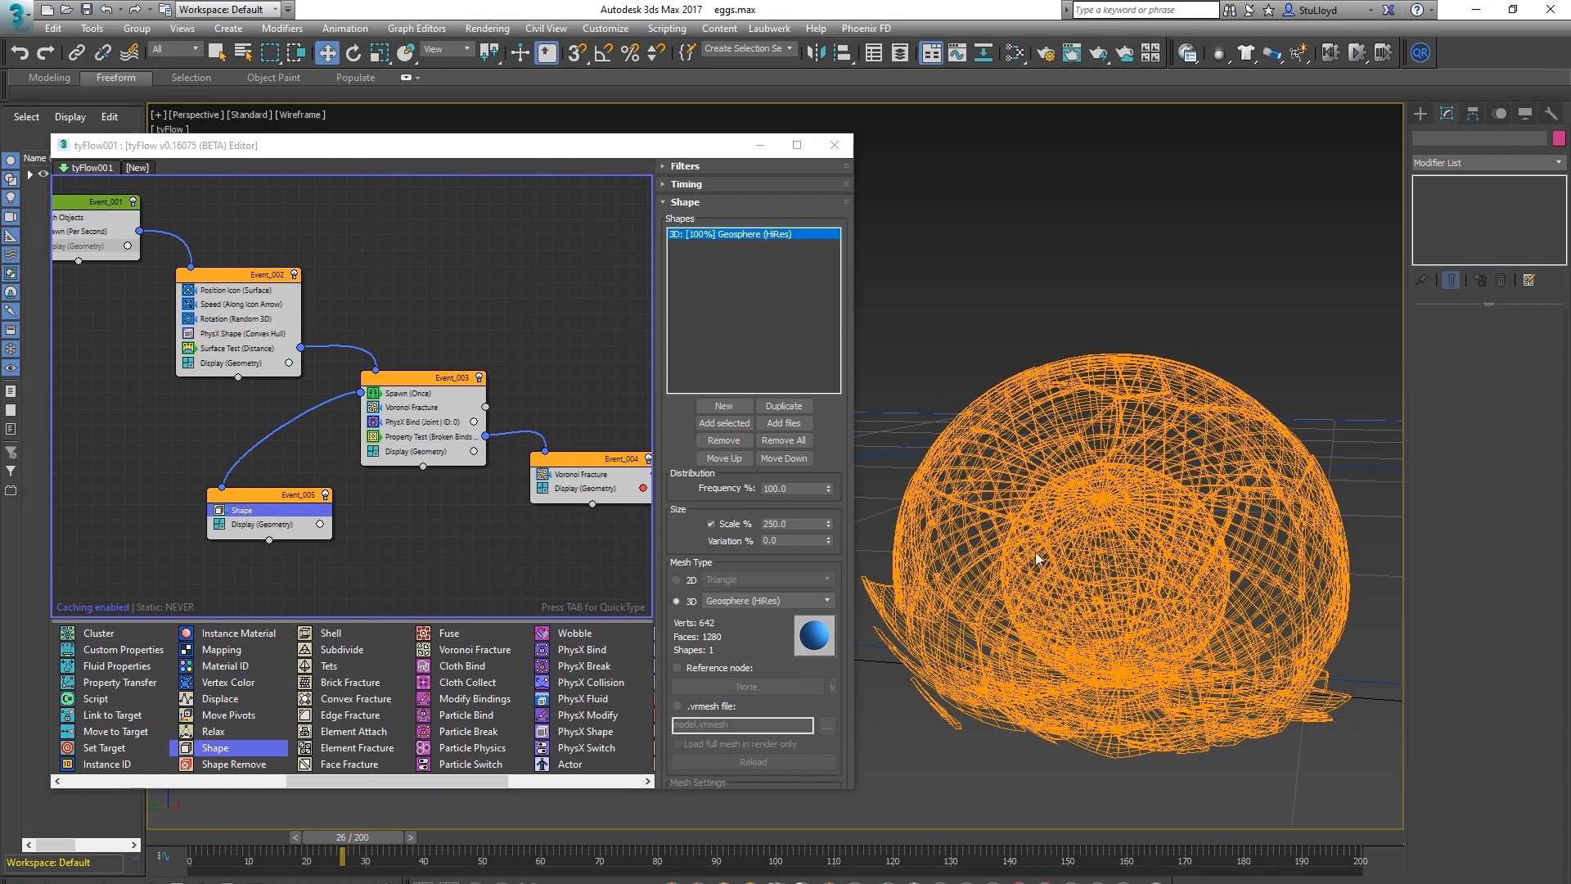
{"action": "key", "text": "F3"}
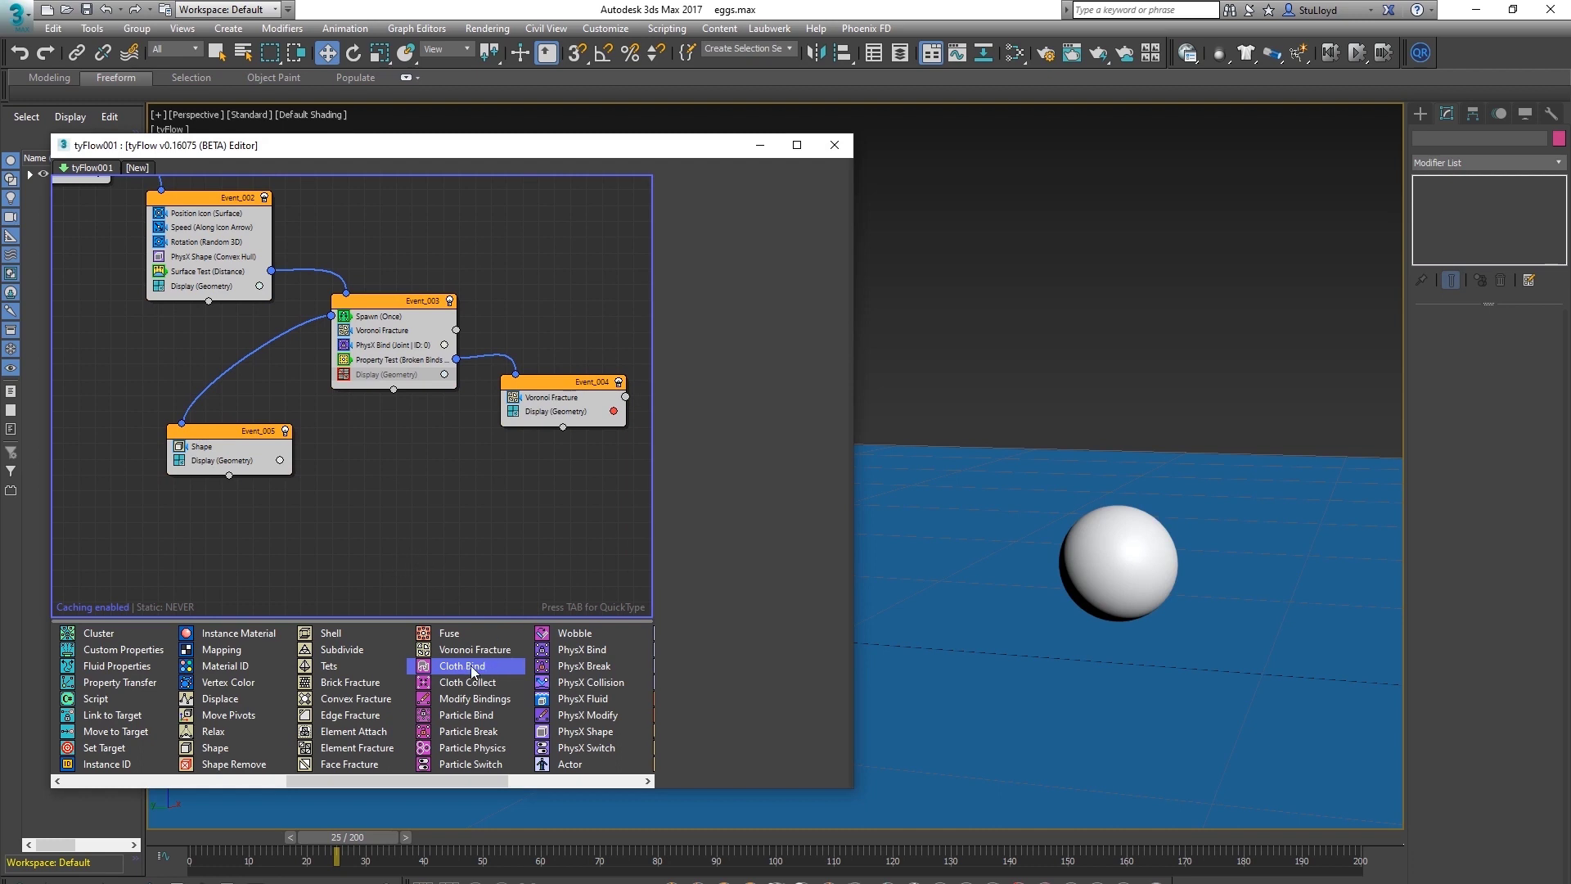
Add a Cloth Bind operator below the Shape in Event_005 and disable that event's Geometry display
{"action": "left_click_drag", "start_coordinate": [469, 665], "coordinate": [342, 510]}
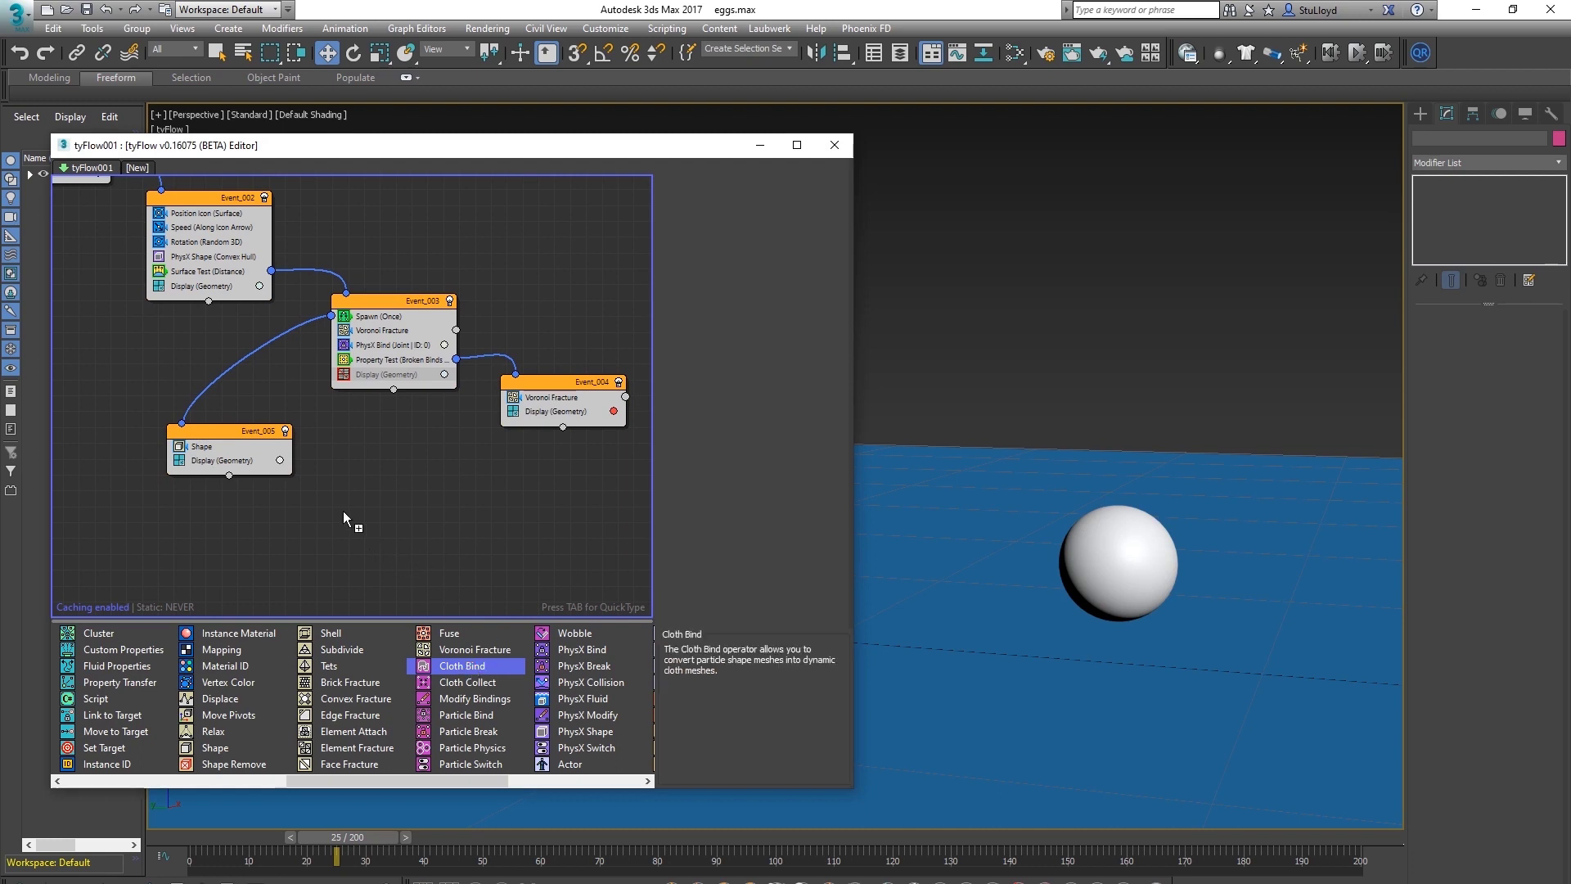
{"action": "left_click_drag", "start_coordinate": [202, 464], "coordinate": [203, 464]}
{"action": "left_click", "coordinate": [183, 476]}
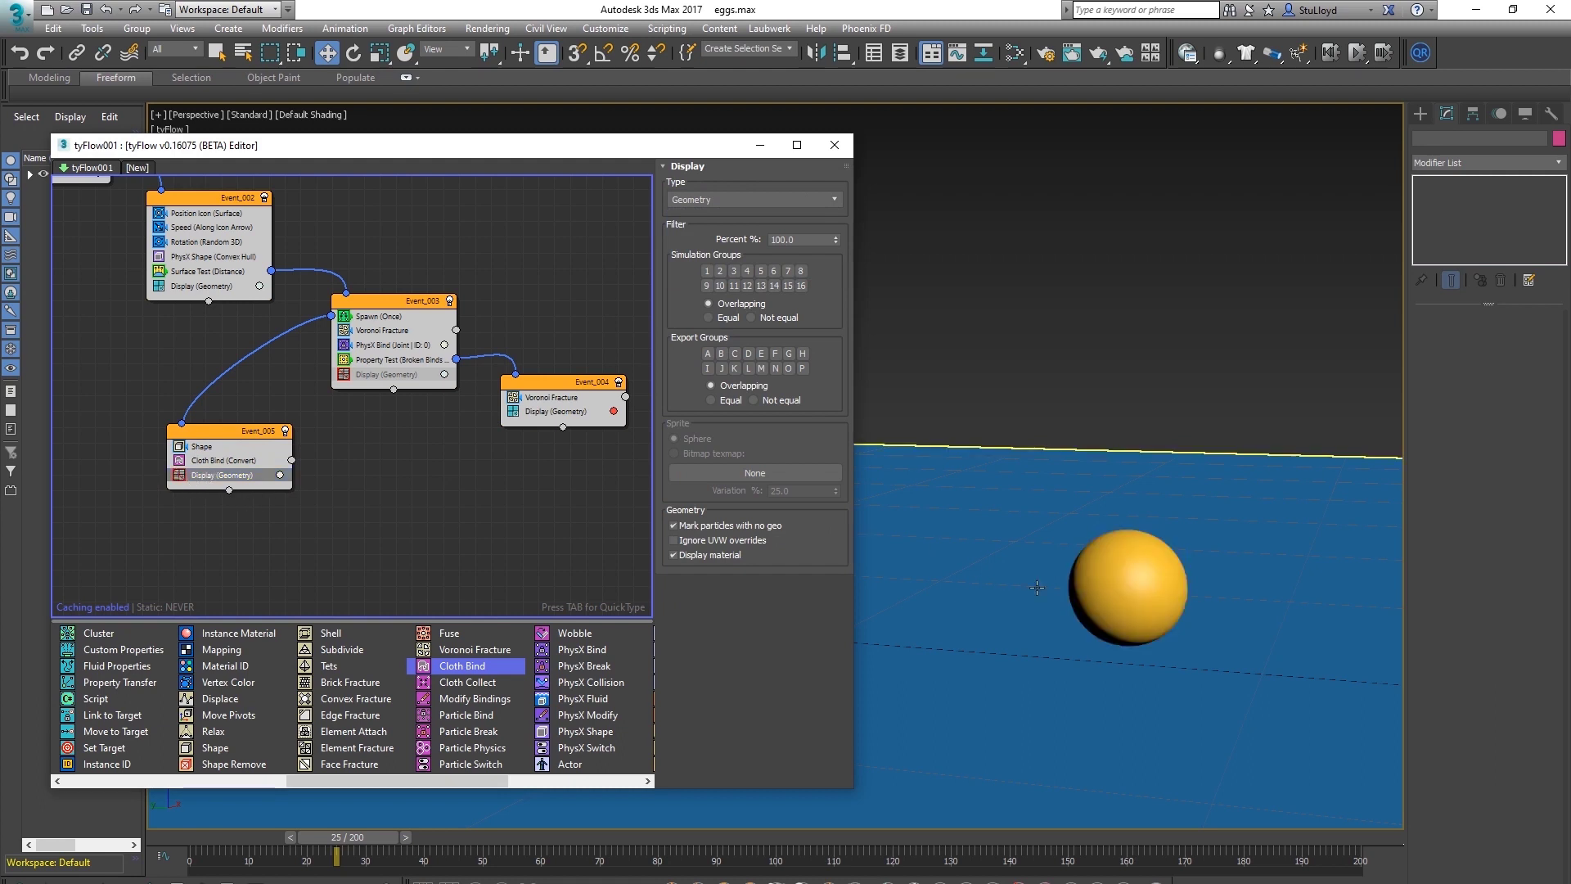
{"action": "middle_click_drag", "start_coordinate": [1128, 571], "coordinate": [1108, 562]}
{"action": "mouse_move", "coordinate": [372, 841]}
{"action": "left_mouse_down"}
{"action": "mouse_move", "coordinate": [350, 843]}
{"action": "mouse_move", "coordinate": [381, 841]}
{"action": "mouse_move", "coordinate": [367, 838]}
{"action": "left_mouse_up"}
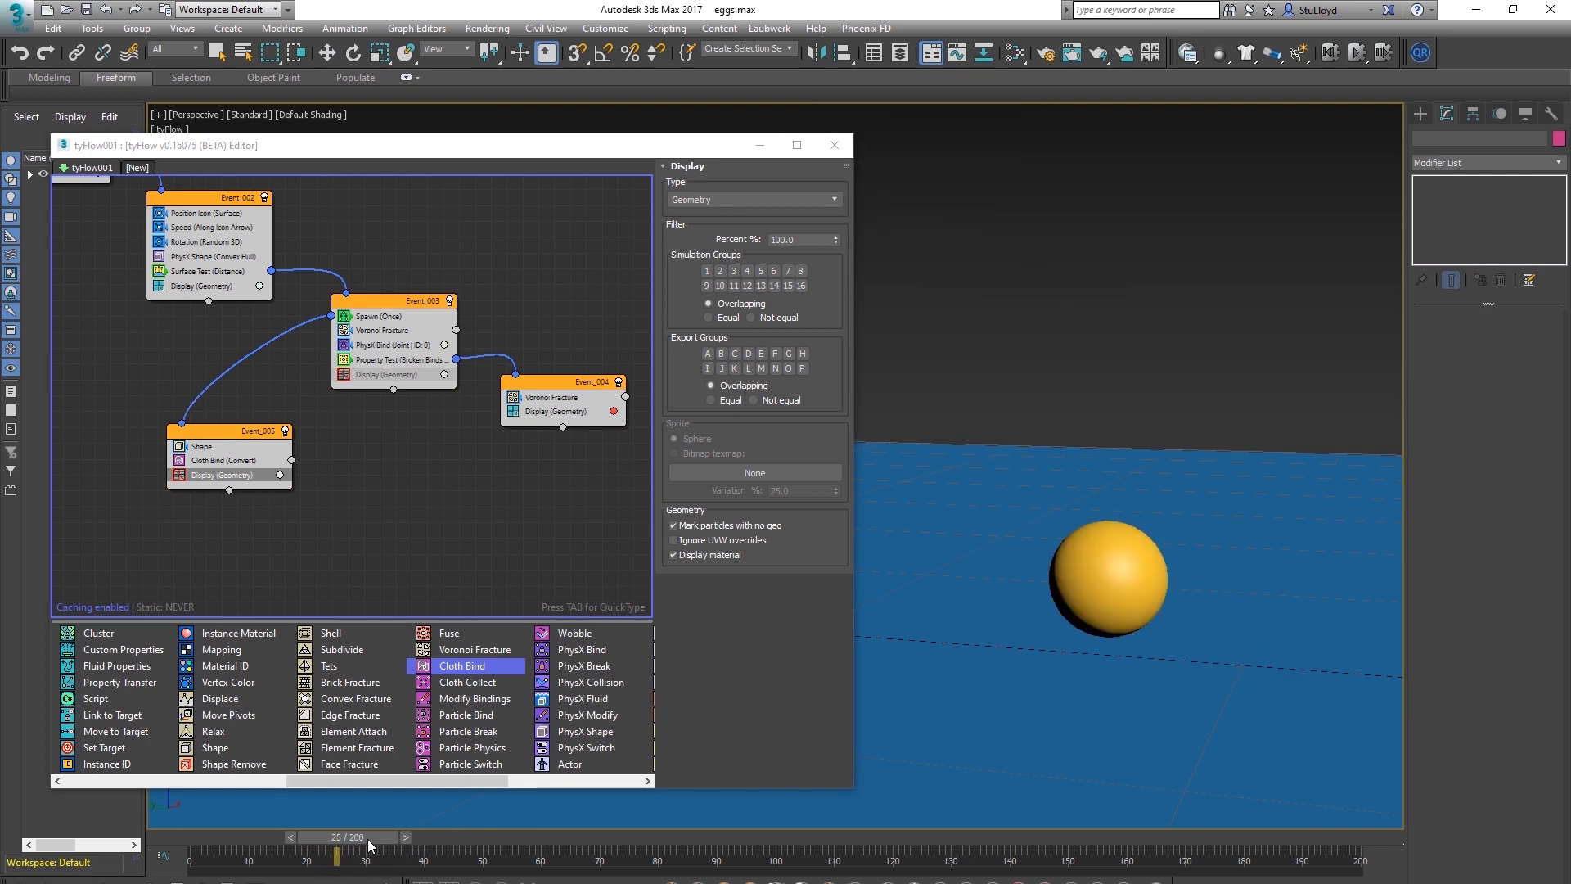
Open the Cloth Bind settings in Event_005 and inspect the cloth sphere in the viewport
{"action": "middle_click_drag", "start_coordinate": [393, 505], "coordinate": [359, 482]}
{"action": "left_click", "coordinate": [165, 438]}
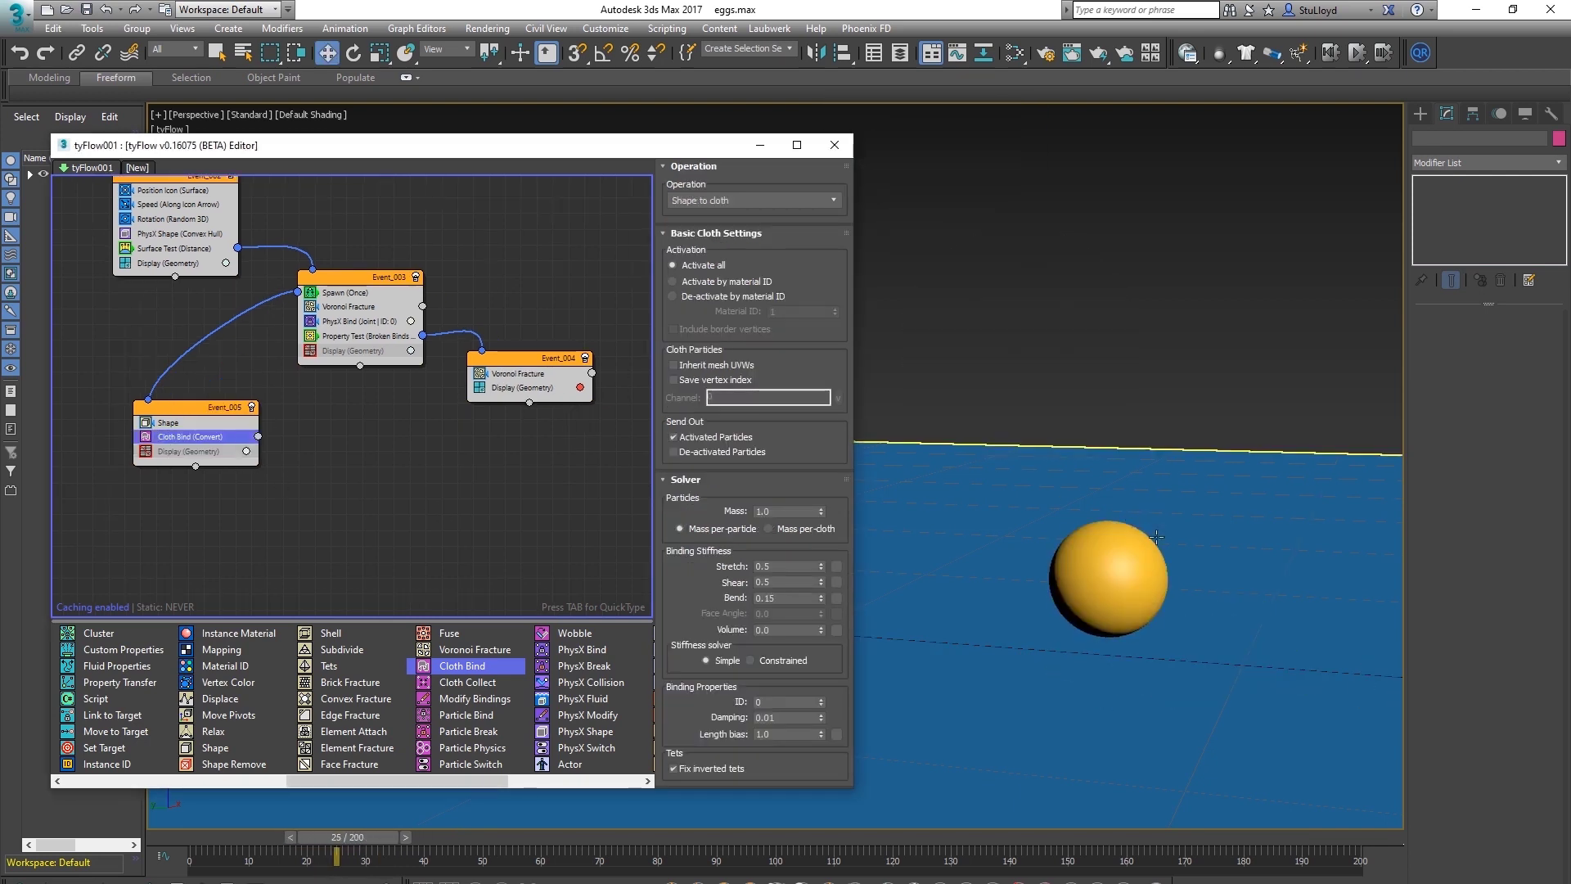
{"action": "left_click", "coordinate": [1075, 604]}
{"action": "left_click", "coordinate": [993, 564]}
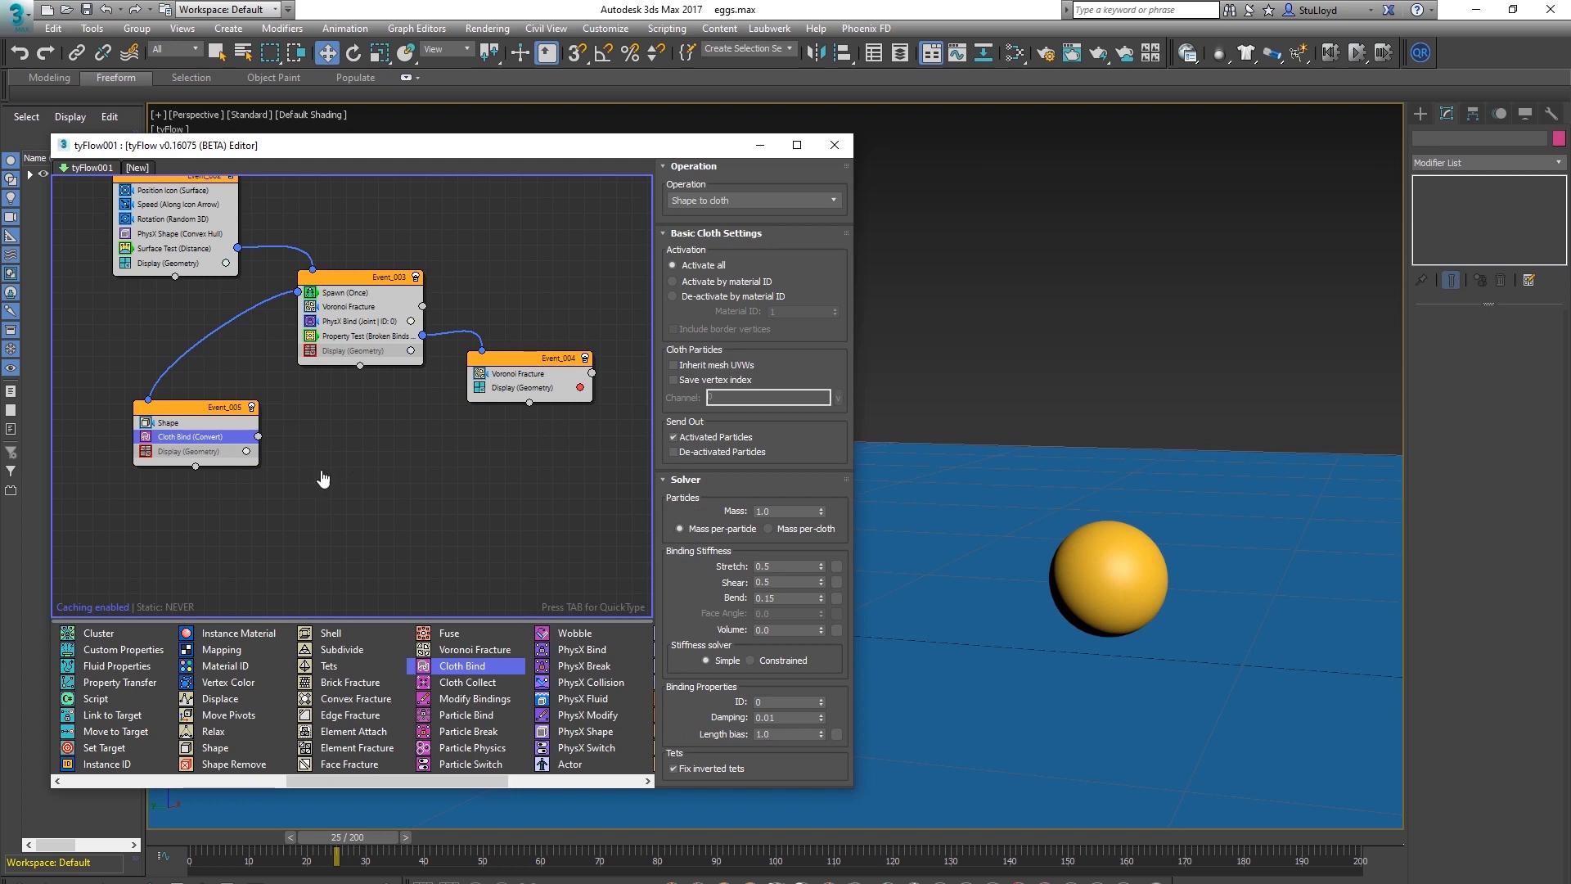
Create Event_006 with a Particle Switch operator and connect the Cloth Bind output of Event_005 to it
{"action": "middle_click_drag", "start_coordinate": [323, 479], "coordinate": [317, 480]}
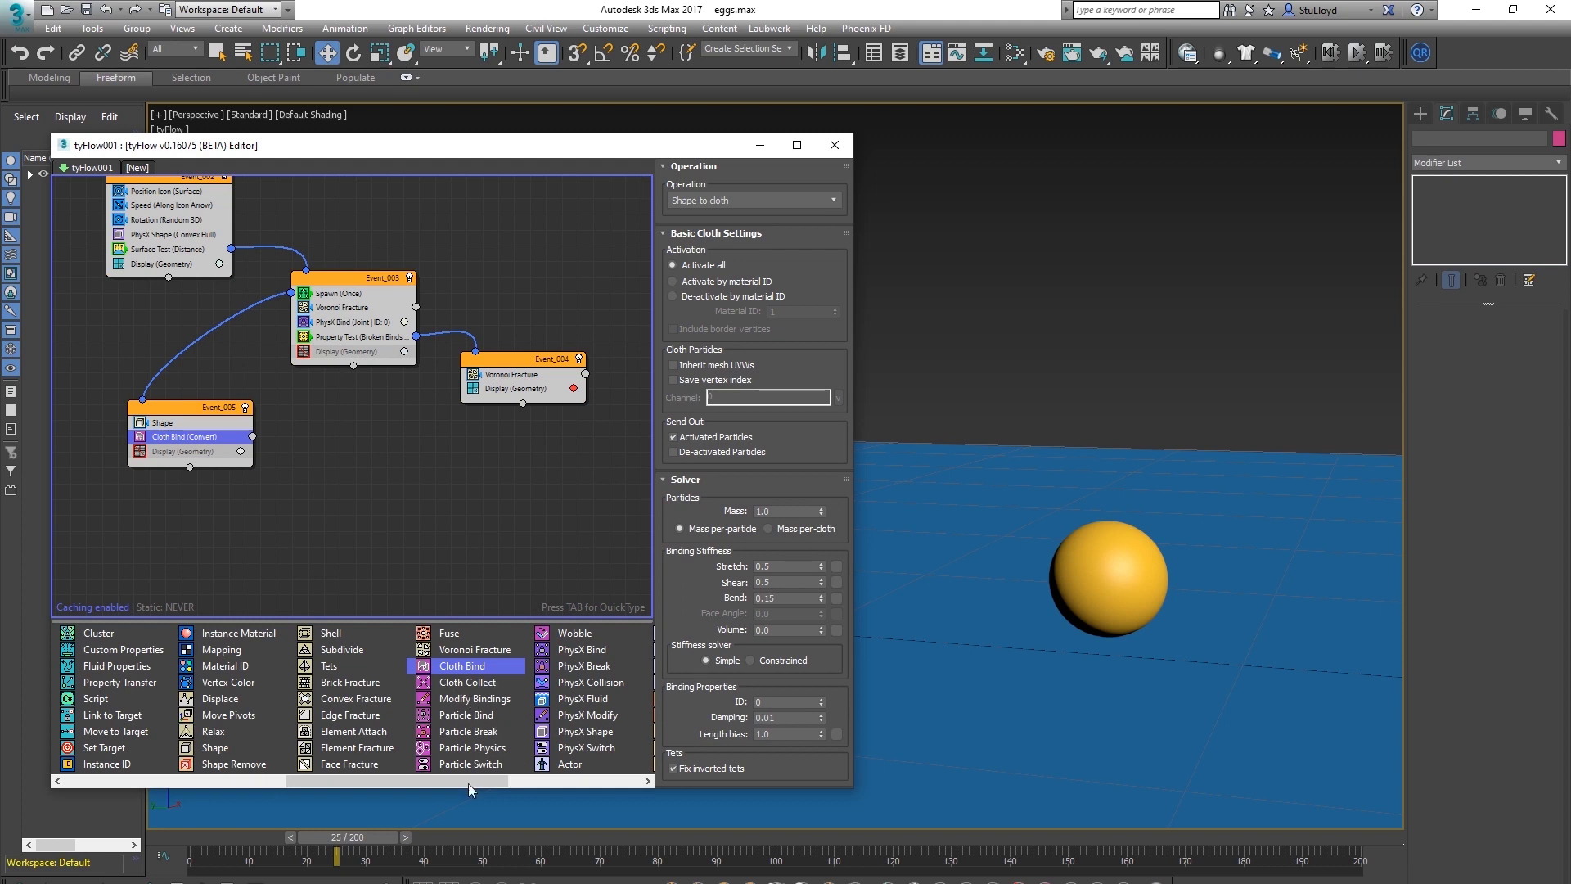
{"action": "left_click_drag", "start_coordinate": [471, 764], "coordinate": [362, 473]}
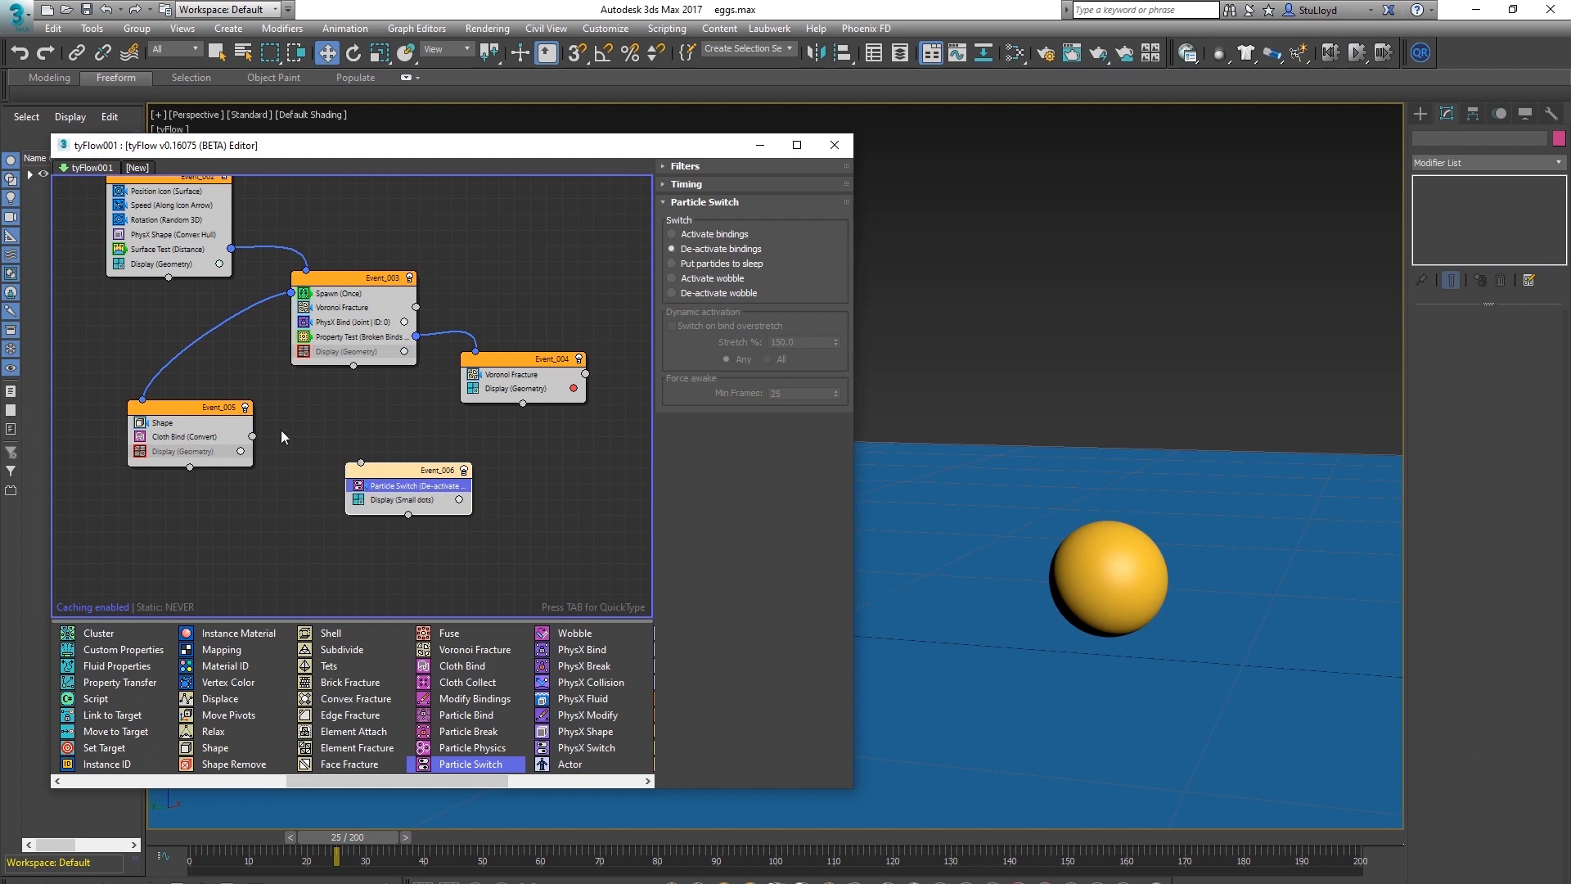
{"action": "left_click_drag", "start_coordinate": [254, 436], "coordinate": [361, 461]}
{"action": "left_click_drag", "start_coordinate": [456, 460], "coordinate": [456, 460]}
{"action": "scroll", "coordinate": [187, 440], "scroll_direction": "up", "scroll_amount": 1}
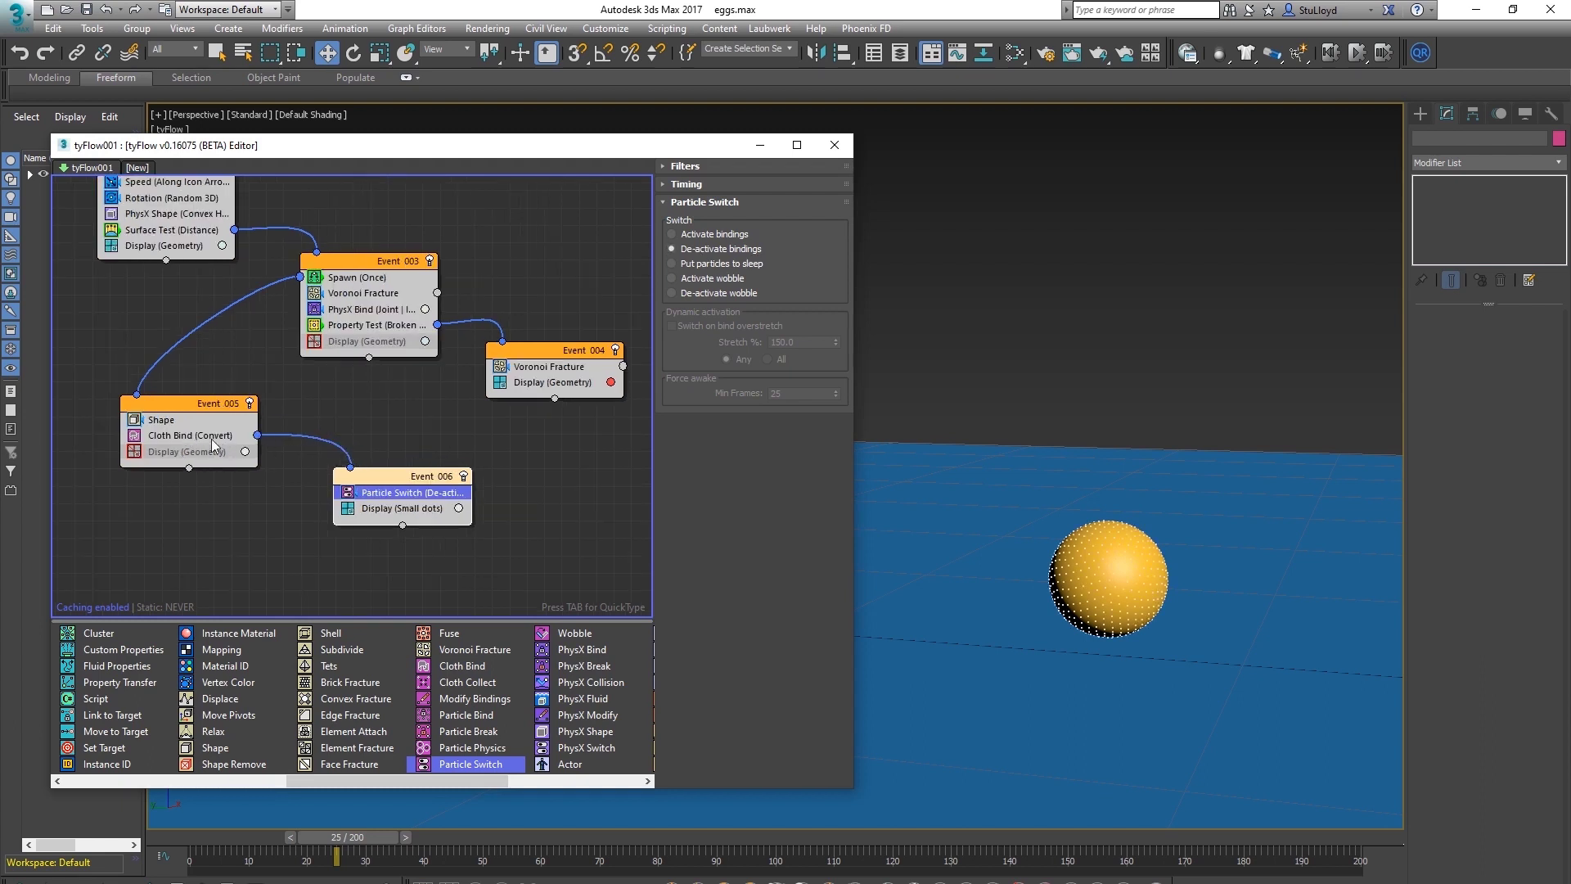
Set the Display operator of Event_006 to show the particles as Geometry
{"action": "left_click", "coordinate": [1088, 546]}
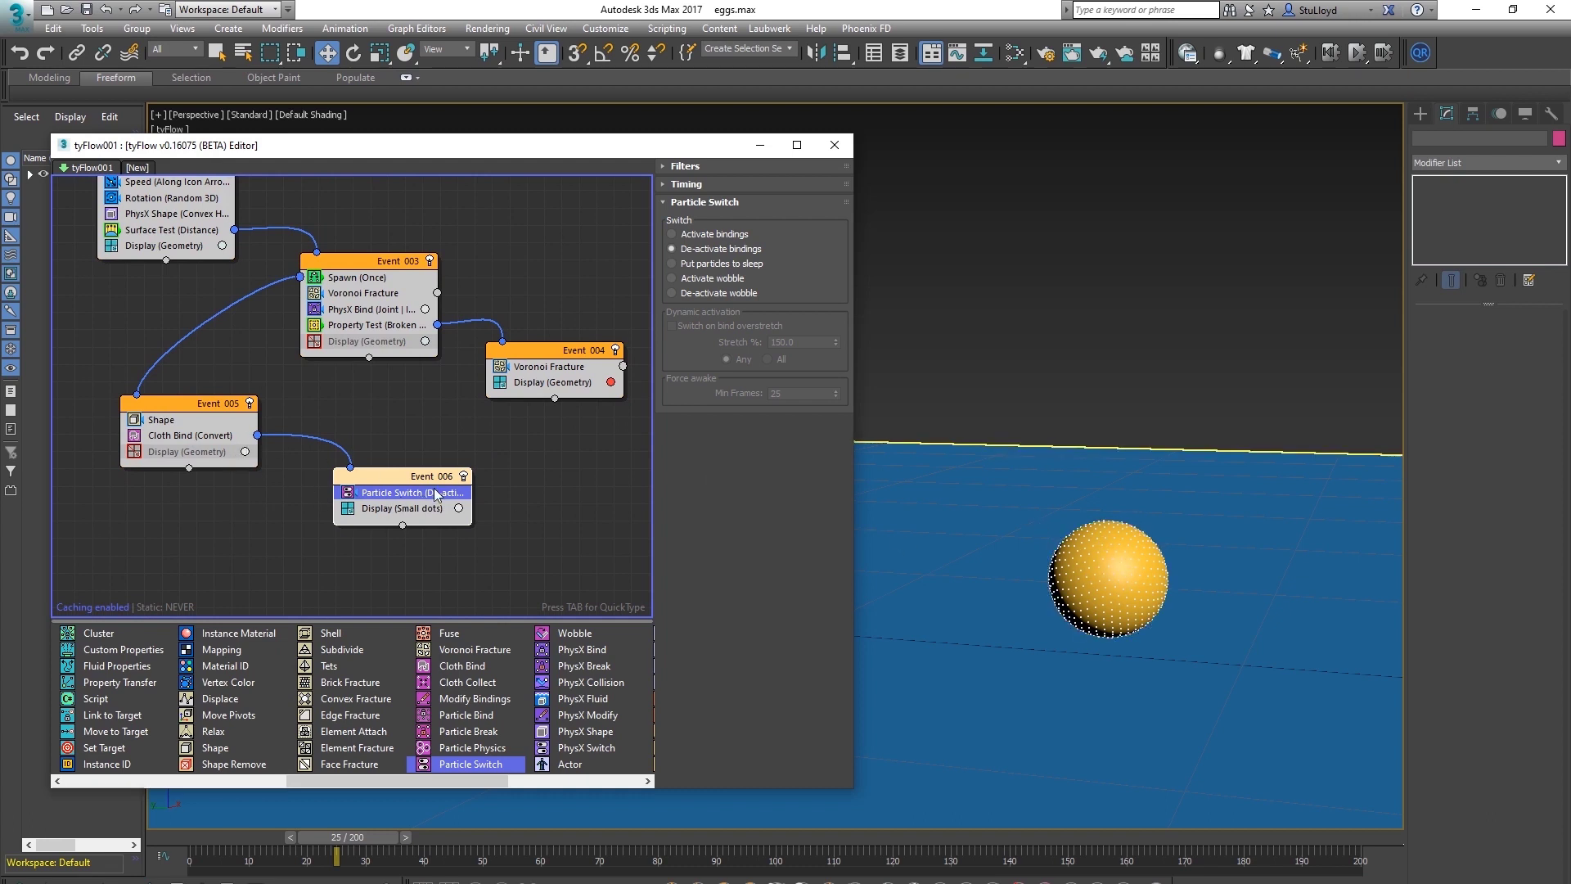
{"action": "left_click", "coordinate": [386, 509]}
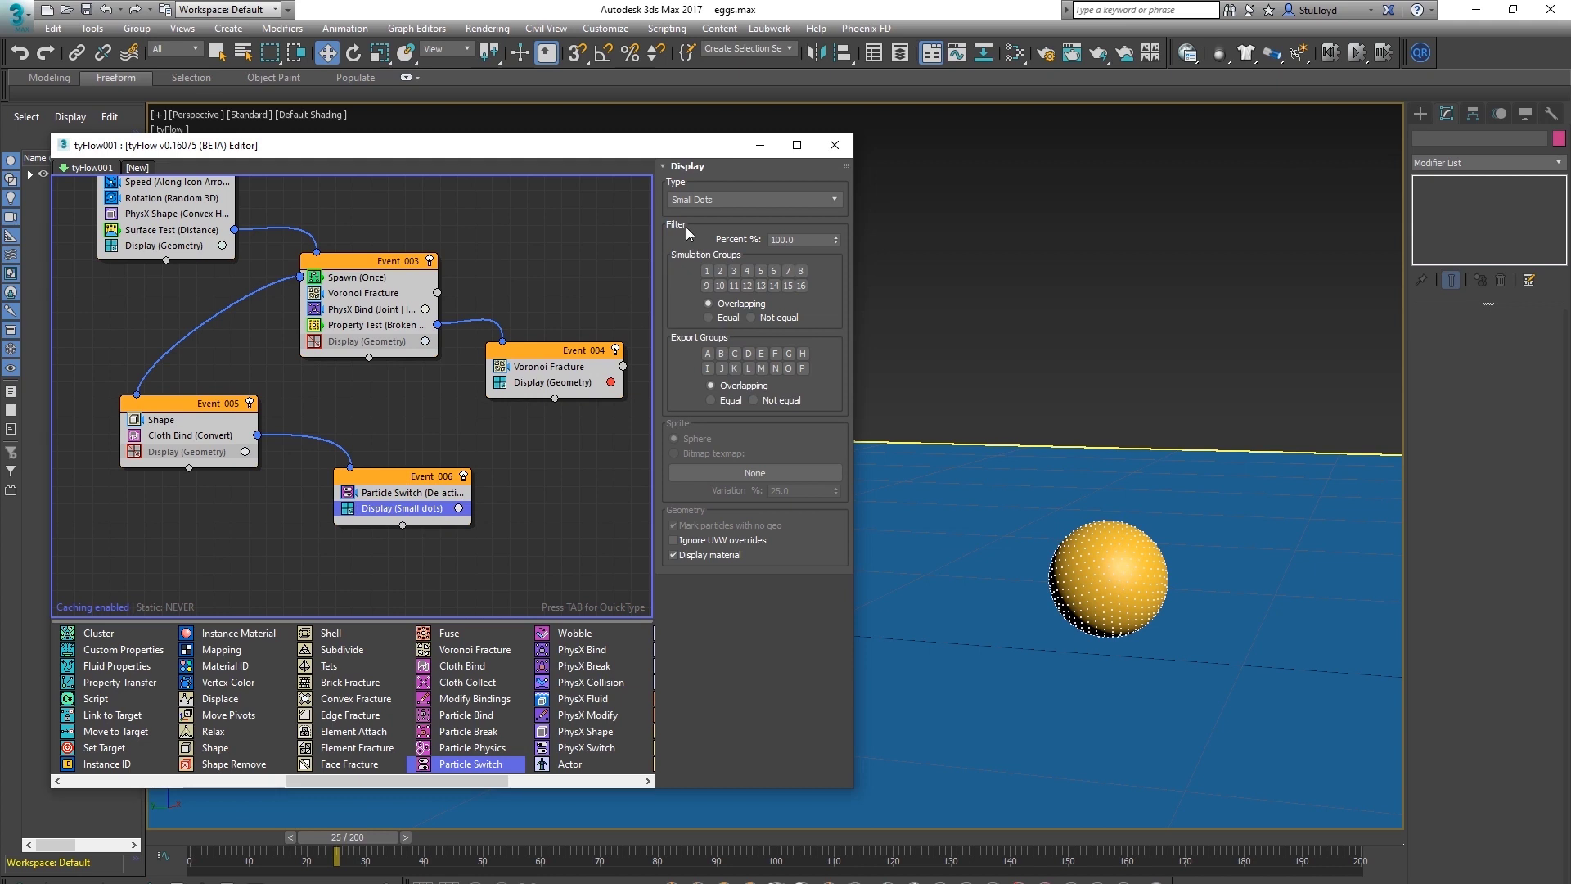
{"action": "left_click", "coordinate": [723, 204]}
{"action": "left_click", "coordinate": [698, 282]}
Add a Shape operator above the Display in Event_006, using a 3D Cube at 10% scale
{"action": "left_click_drag", "start_coordinate": [444, 780], "coordinate": [392, 508]}
{"action": "left_click", "coordinate": [766, 600]}
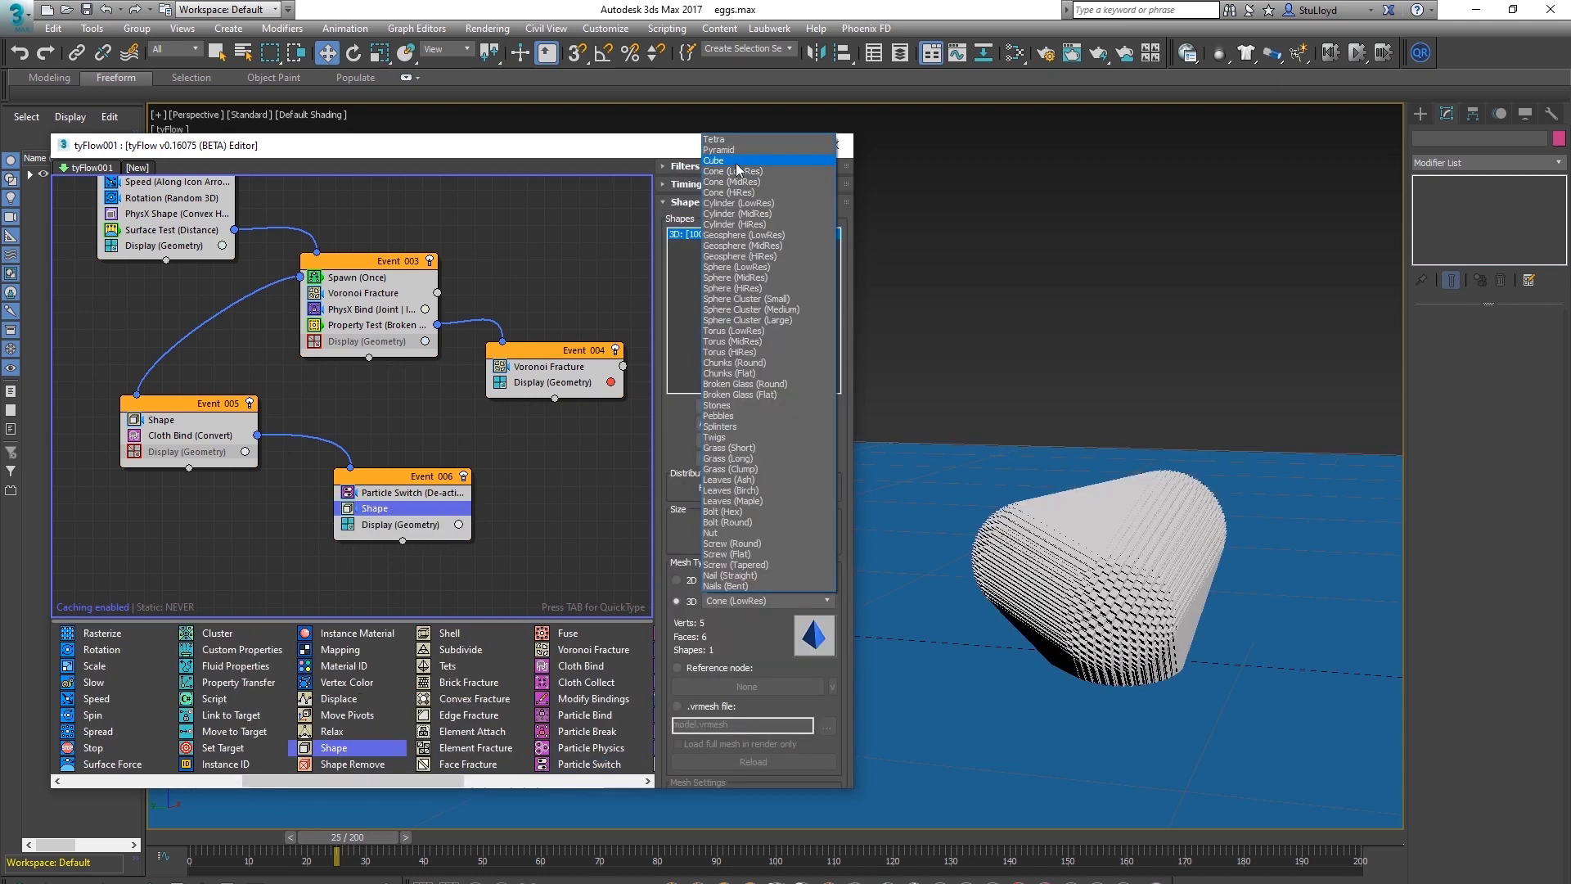
{"action": "left_click", "coordinate": [739, 164]}
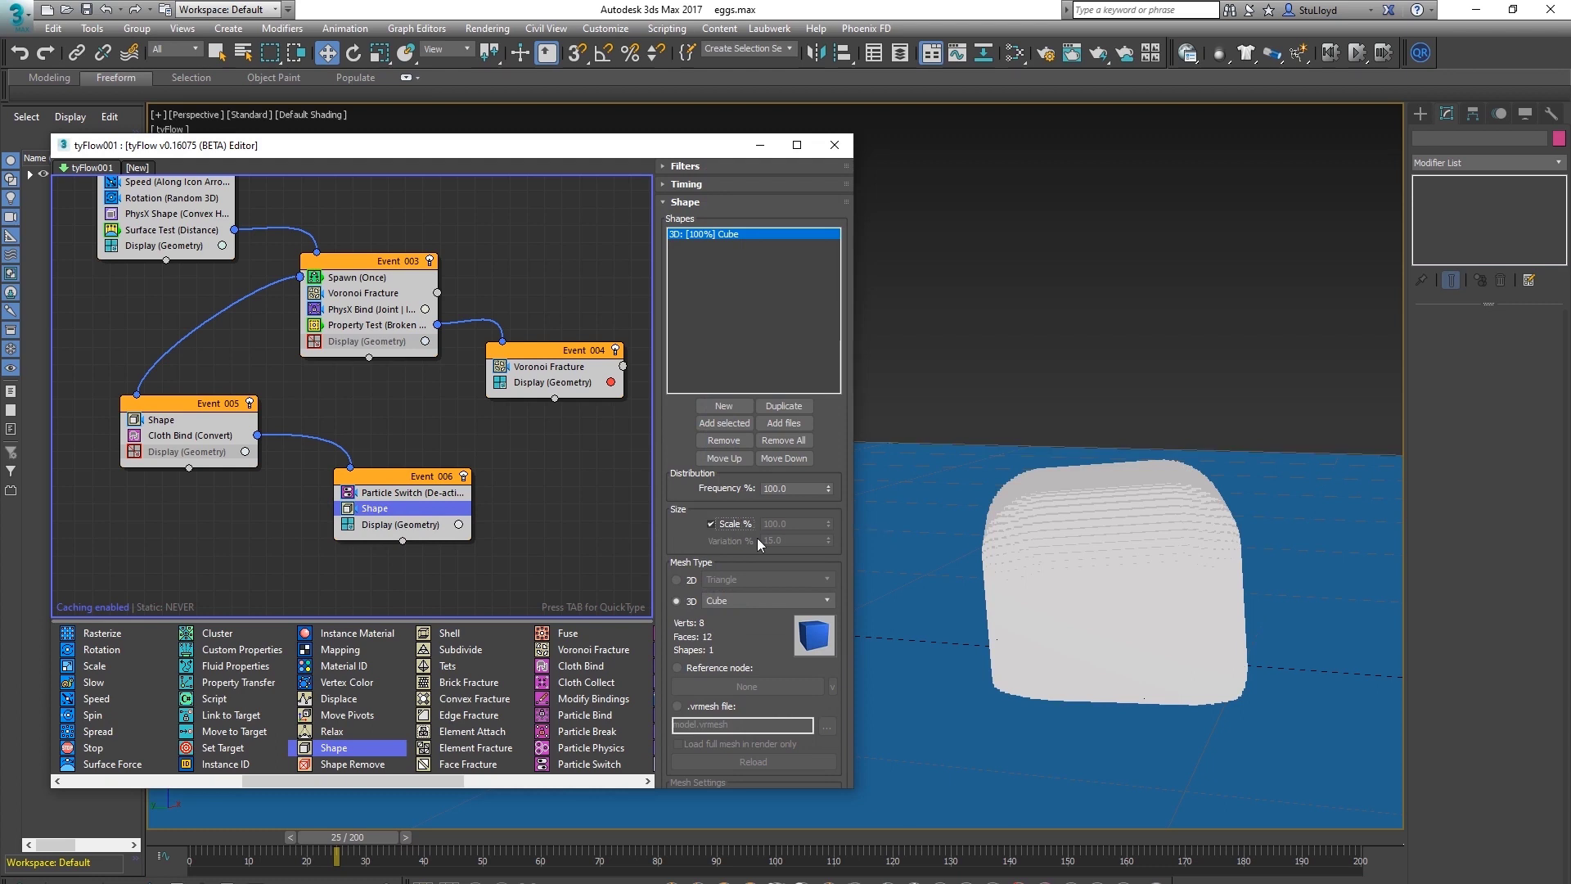
{"action": "type", "text": "10"}
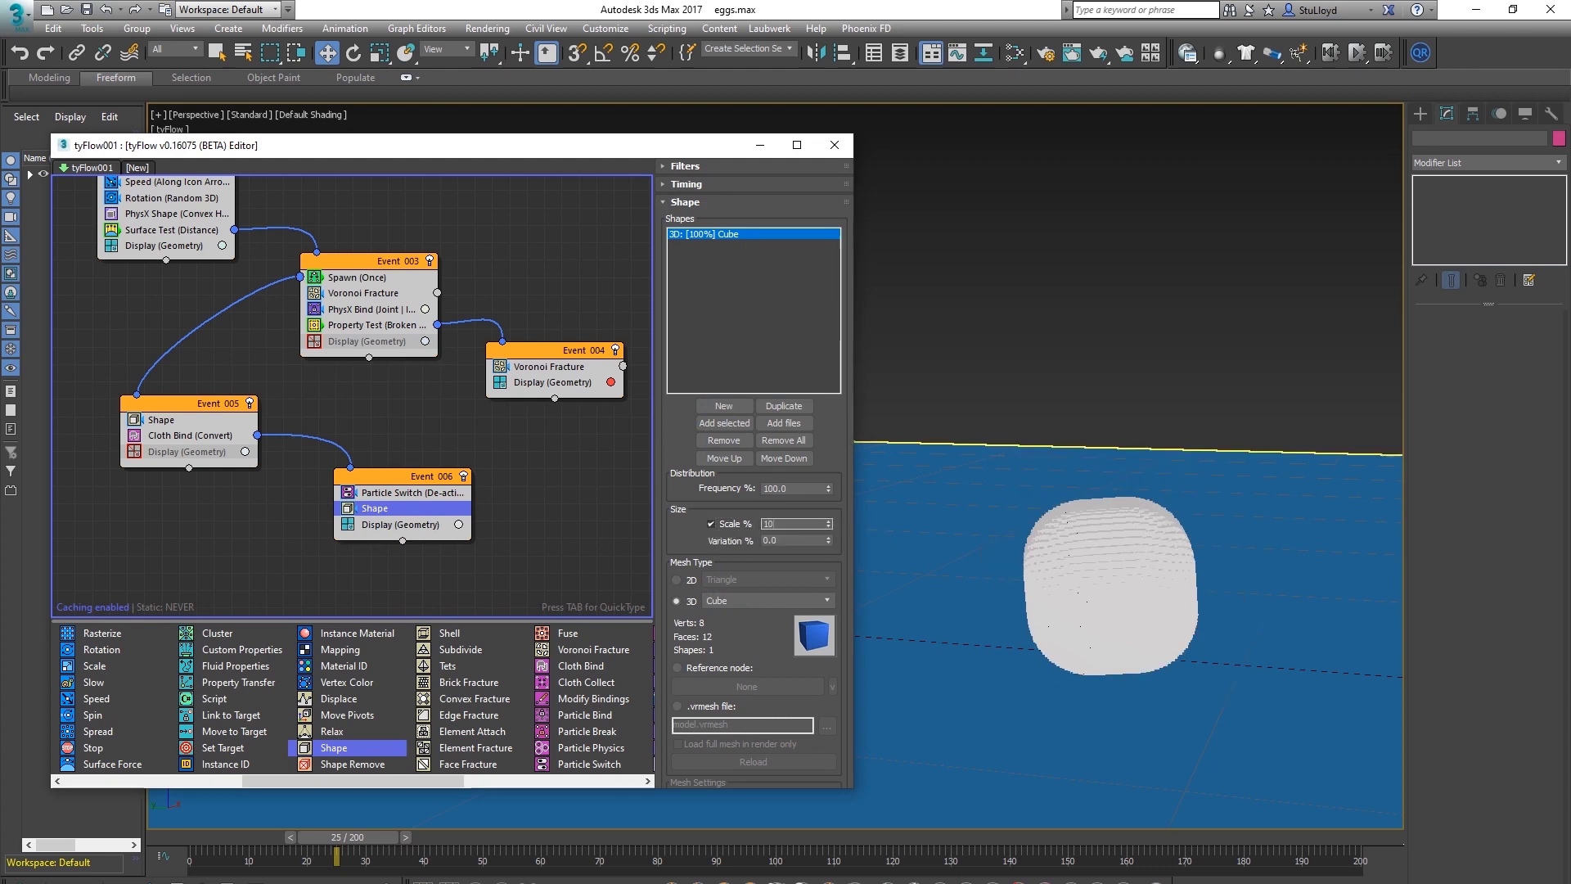
{"action": "key", "text": "Return"}
{"action": "scroll", "coordinate": [1104, 578], "scroll_direction": "up", "scroll_amount": 8}
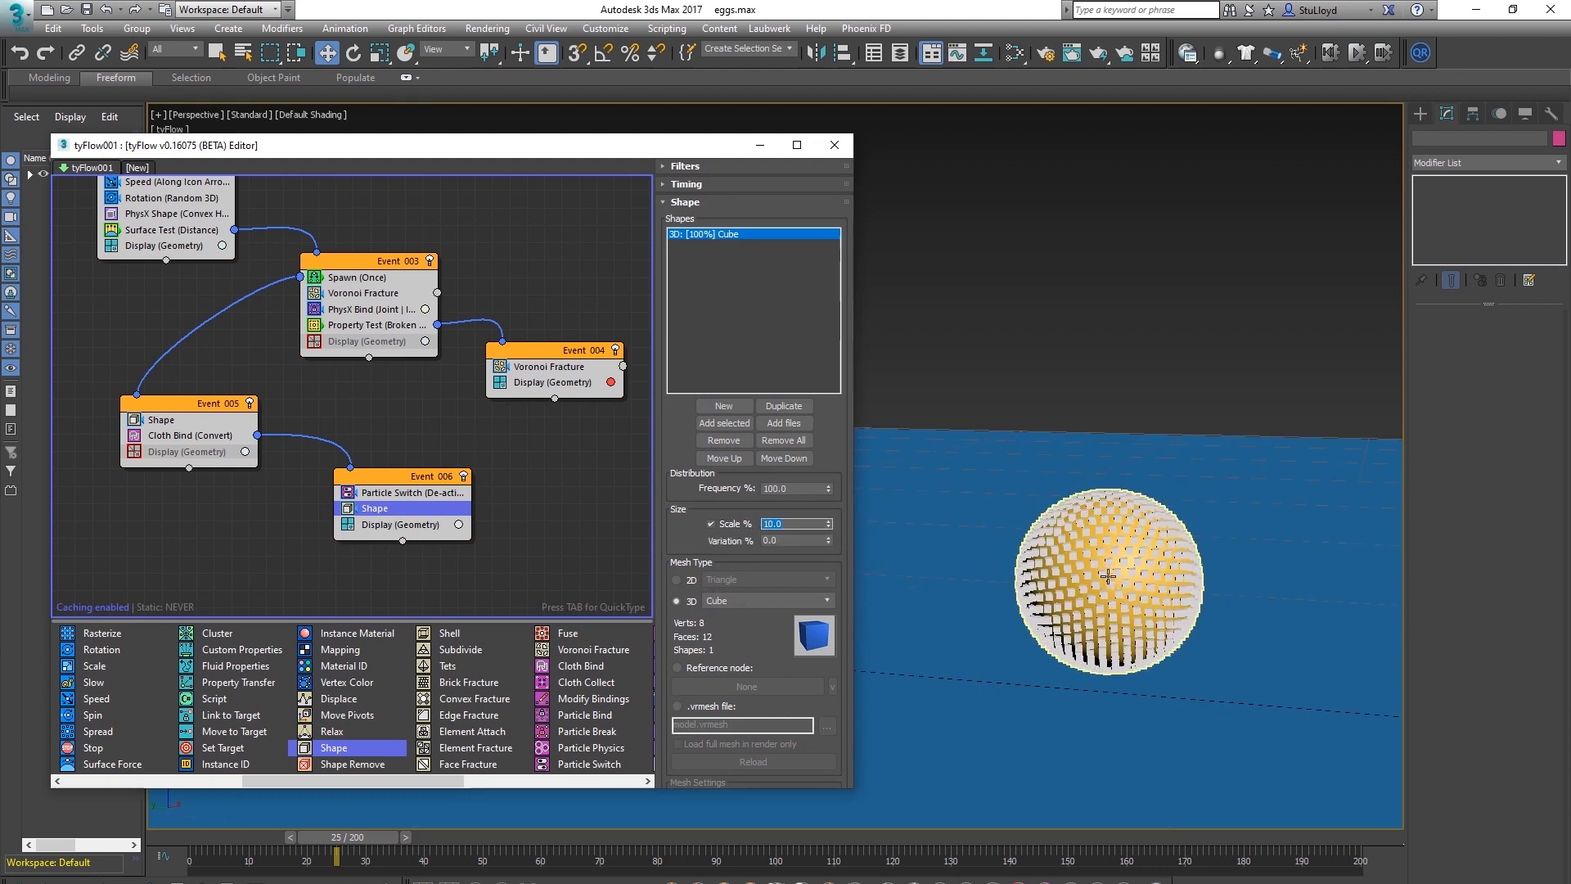
{"action": "middle_click_drag", "start_coordinate": [1110, 596], "coordinate": [1104, 621], "text": "alt"}
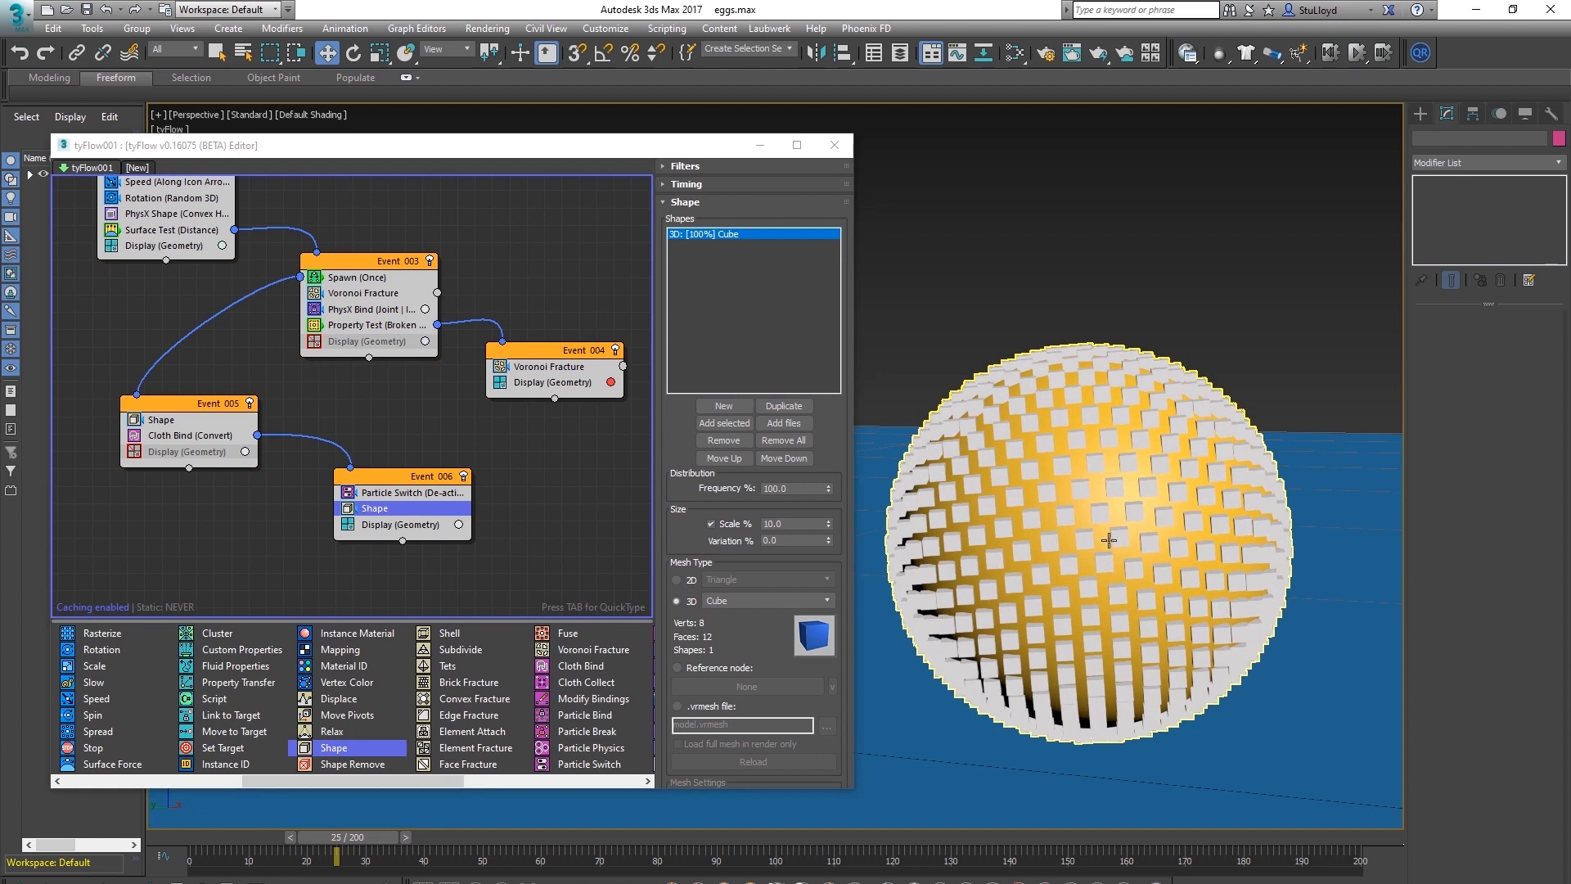
Disable Event_006's Geometry display and add a PhysX Shape with a displayed Sphere hull below the Shape, keeping that Shape enabled
{"action": "left_click", "coordinate": [348, 509]}
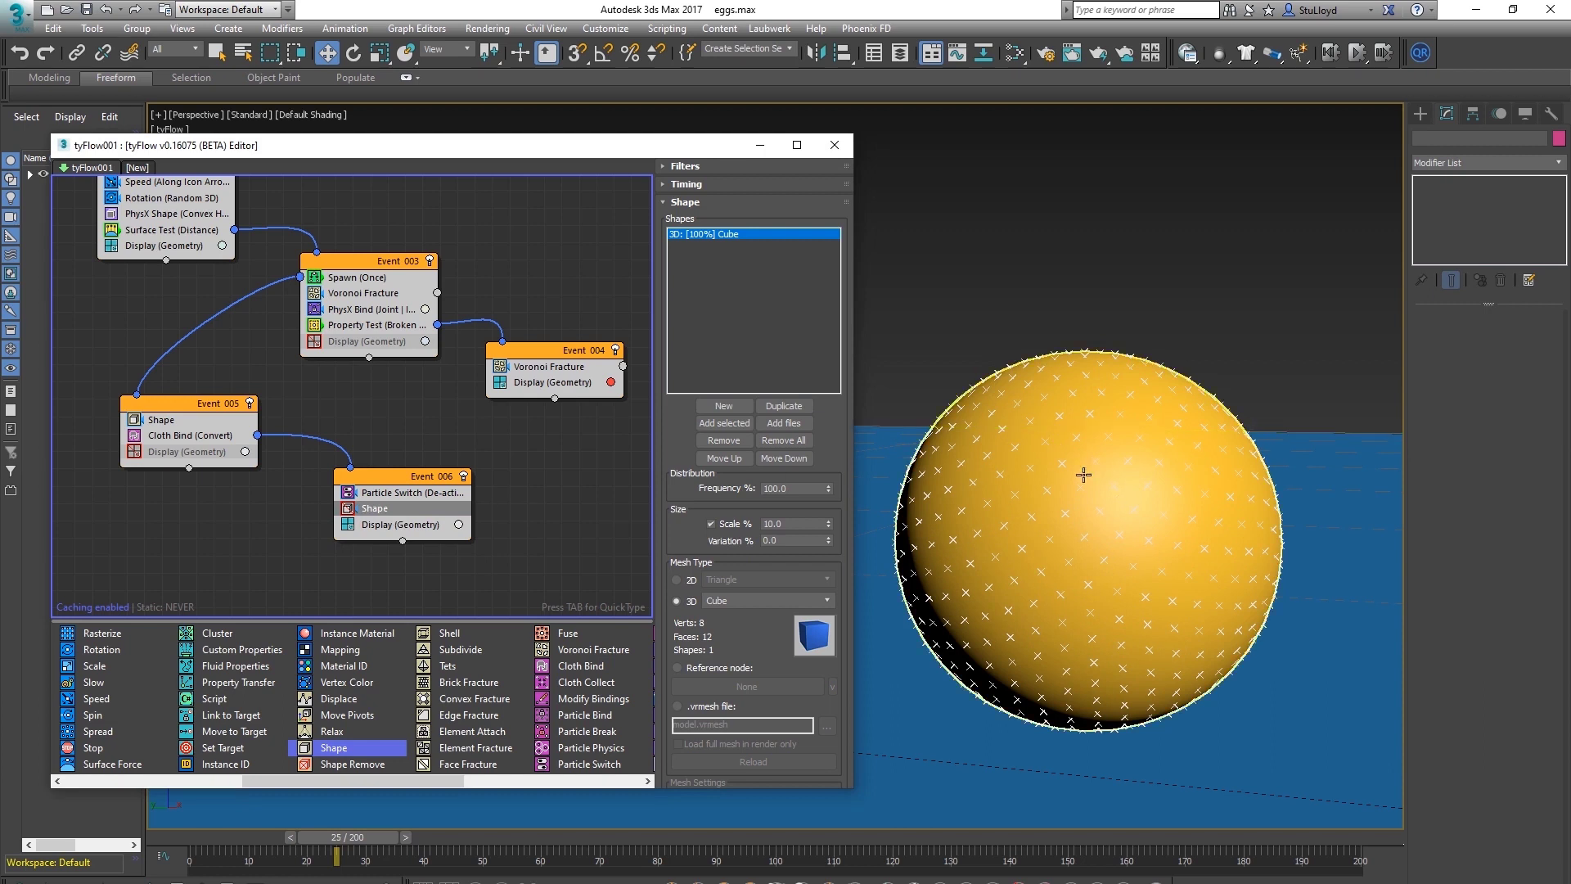
{"action": "left_click", "coordinate": [348, 524]}
{"action": "left_click_drag", "start_coordinate": [349, 778], "coordinate": [396, 520]}
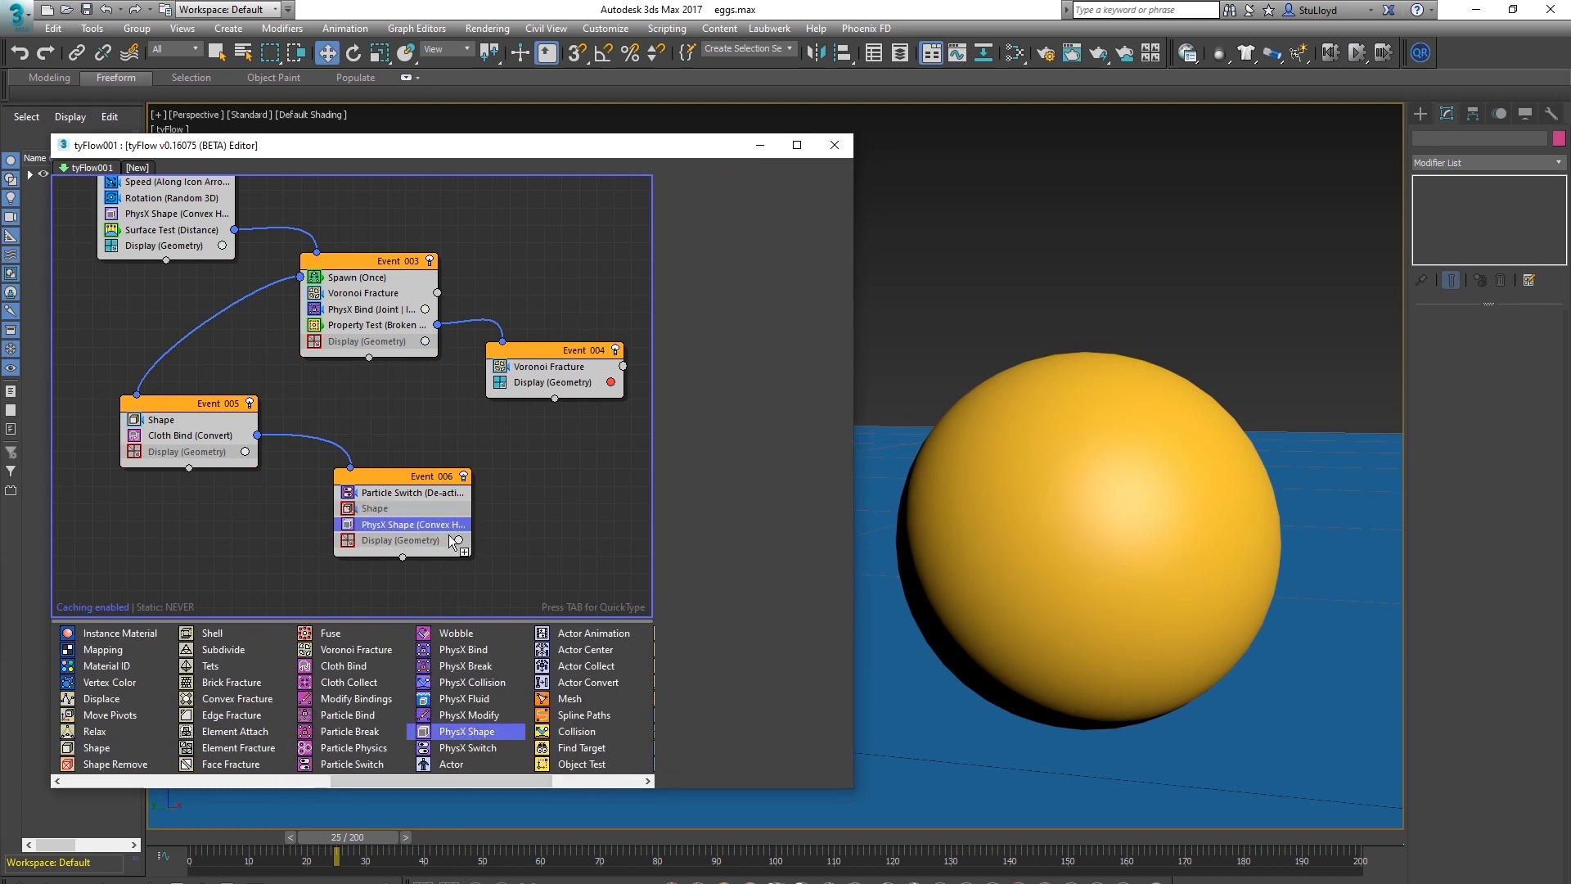
{"action": "left_click", "coordinate": [711, 205]}
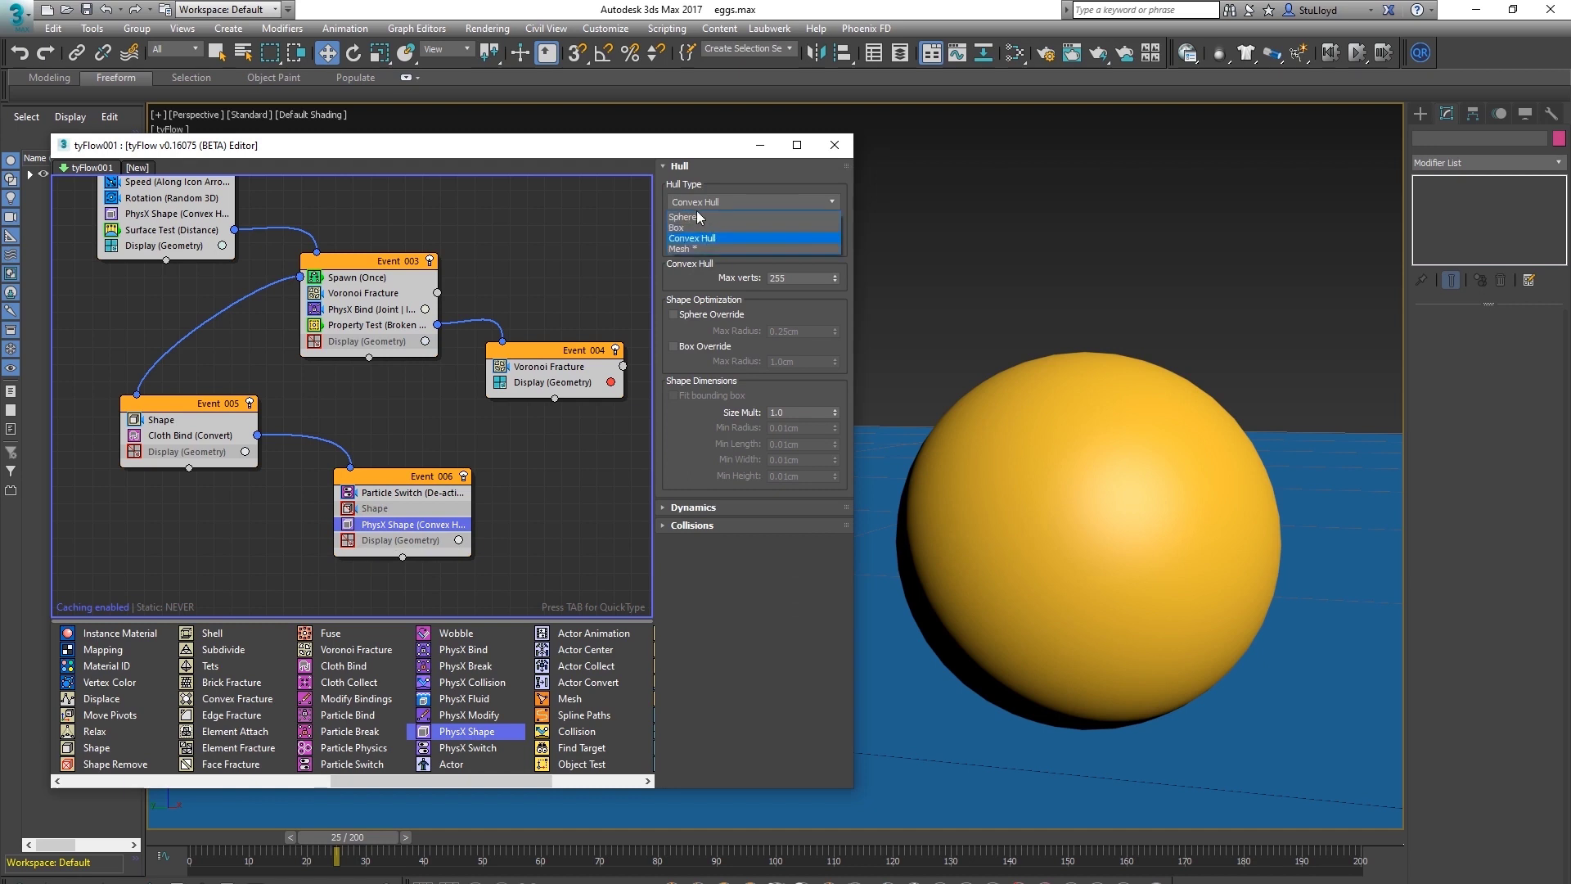
{"action": "left_click", "coordinate": [706, 216]}
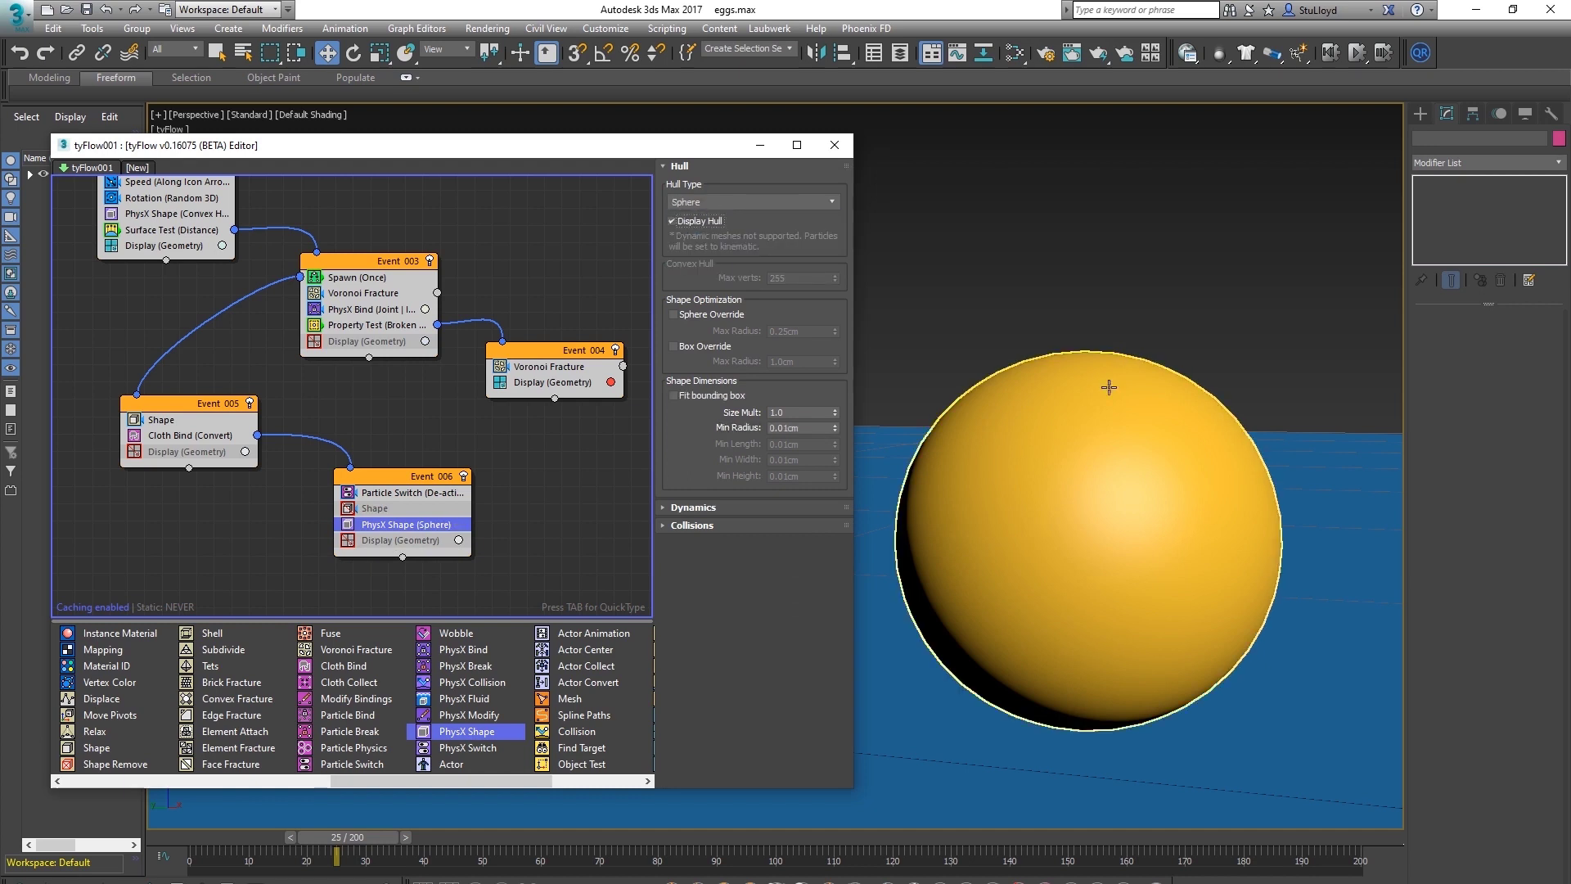
{"action": "scroll", "coordinate": [1068, 529], "scroll_direction": "down", "scroll_amount": 3}
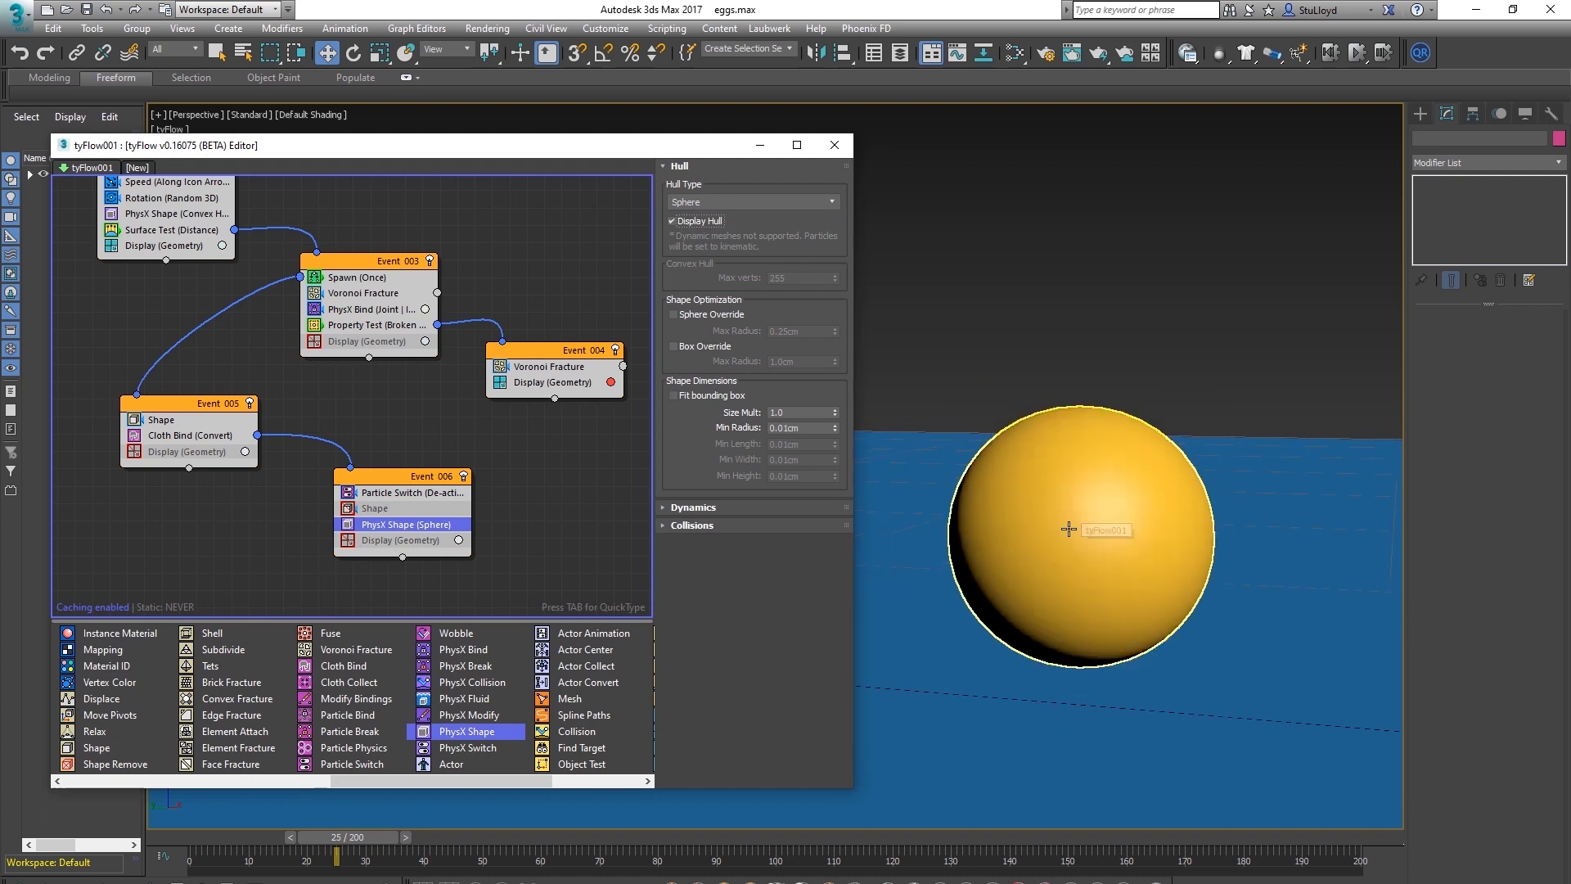
{"action": "left_click", "coordinate": [347, 511]}
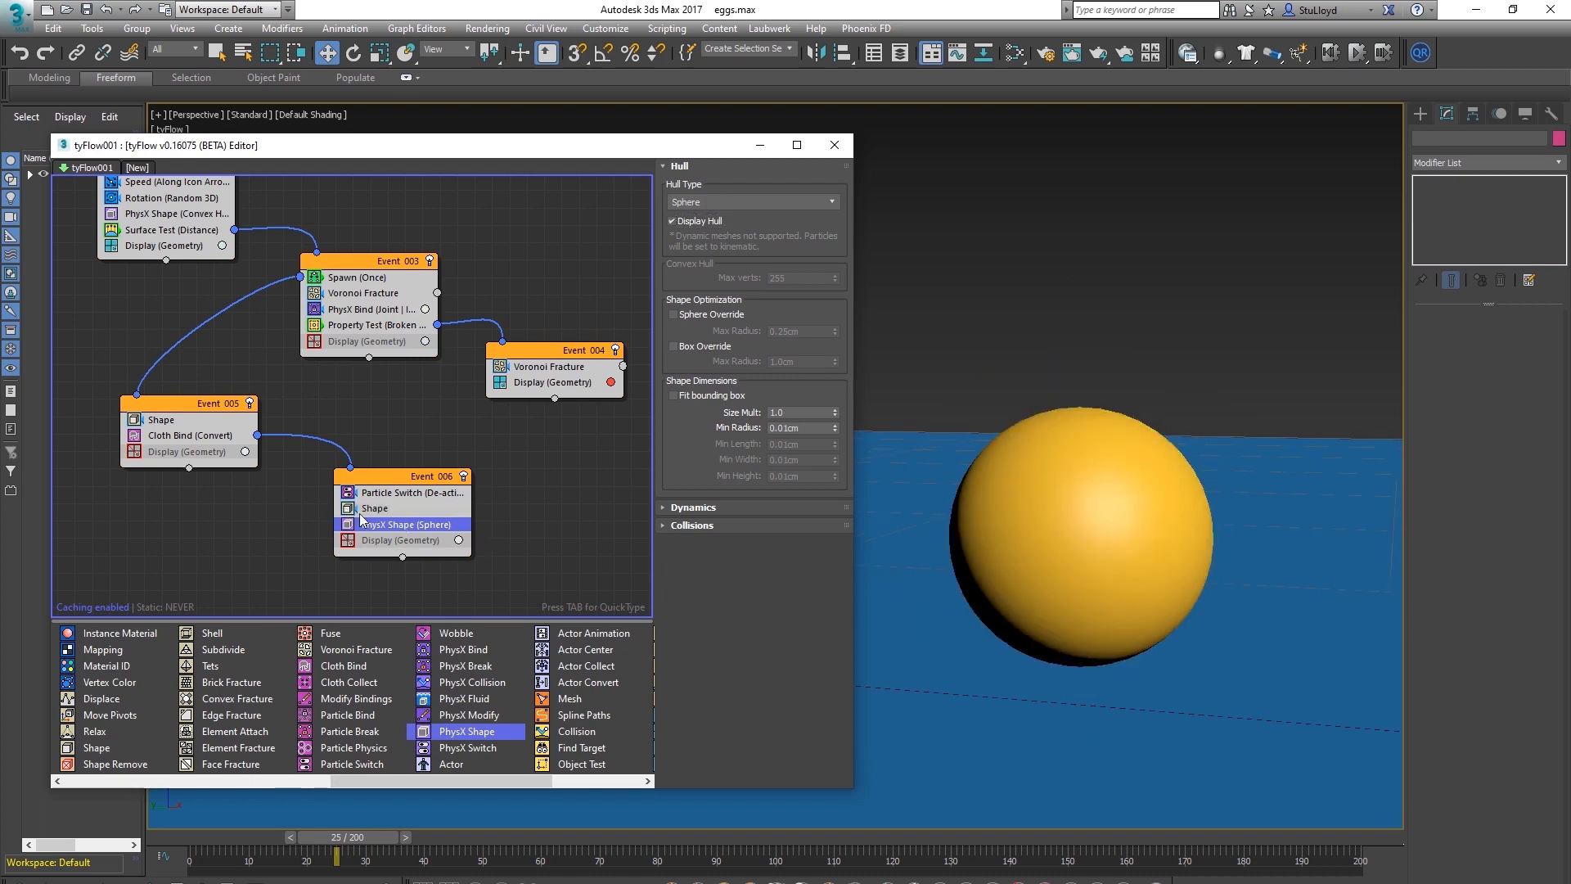
{"action": "middle_click_drag", "start_coordinate": [1113, 487], "coordinate": [1143, 533]}
{"action": "scroll", "coordinate": [1092, 468], "scroll_direction": "down", "scroll_amount": 3}
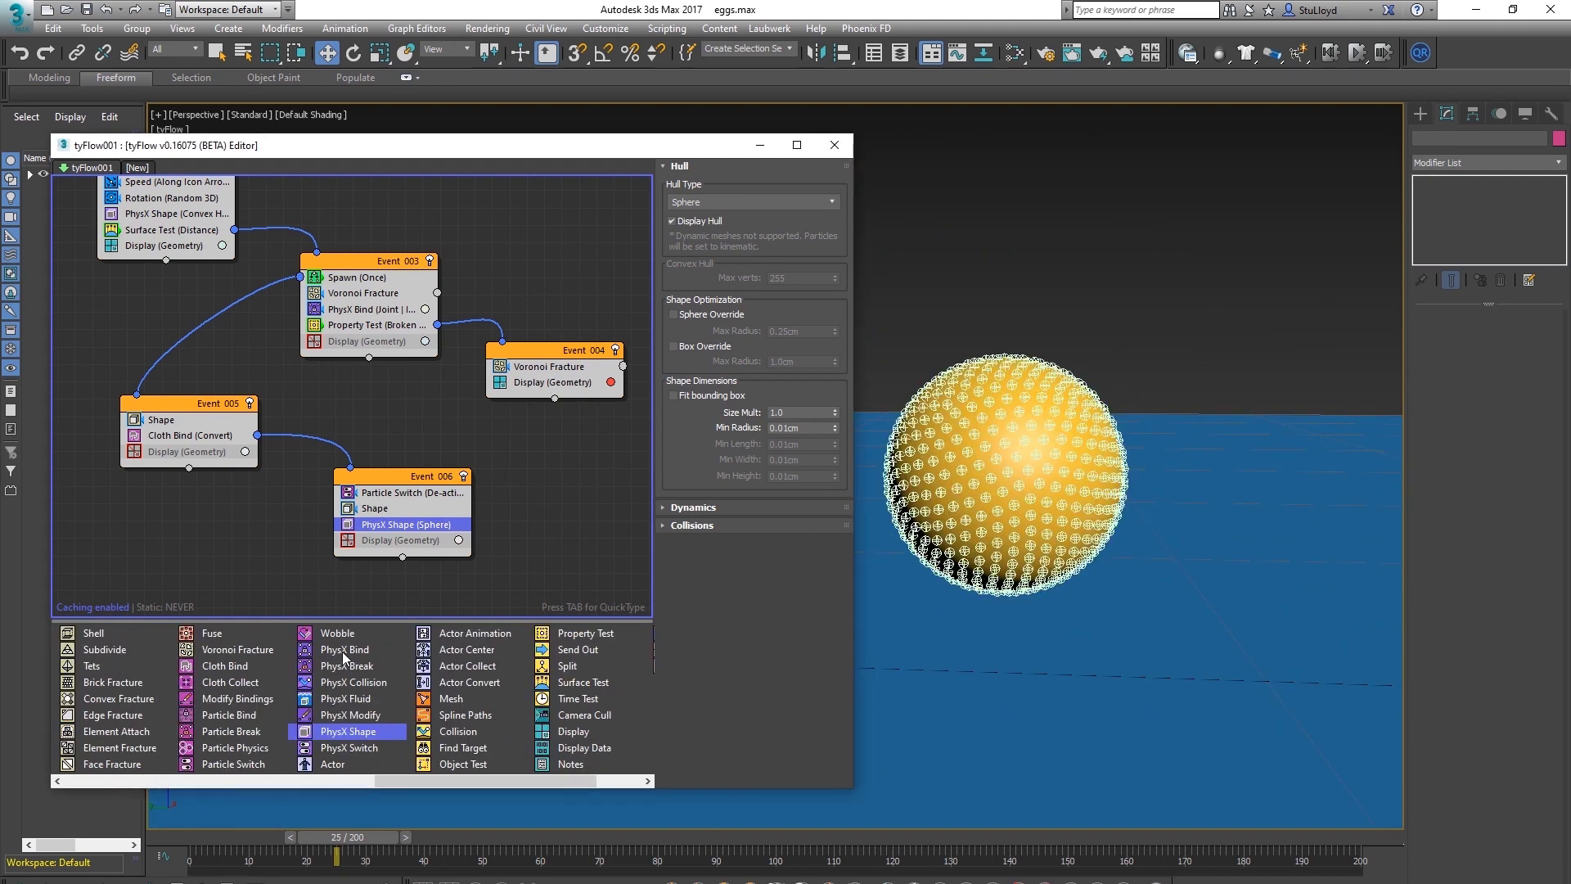
Add a PhysX Bind operator below the PhysX Shape in Event_006 and set its type to Rigid (Joint)
{"action": "left_click_drag", "start_coordinate": [343, 657], "coordinate": [389, 542]}
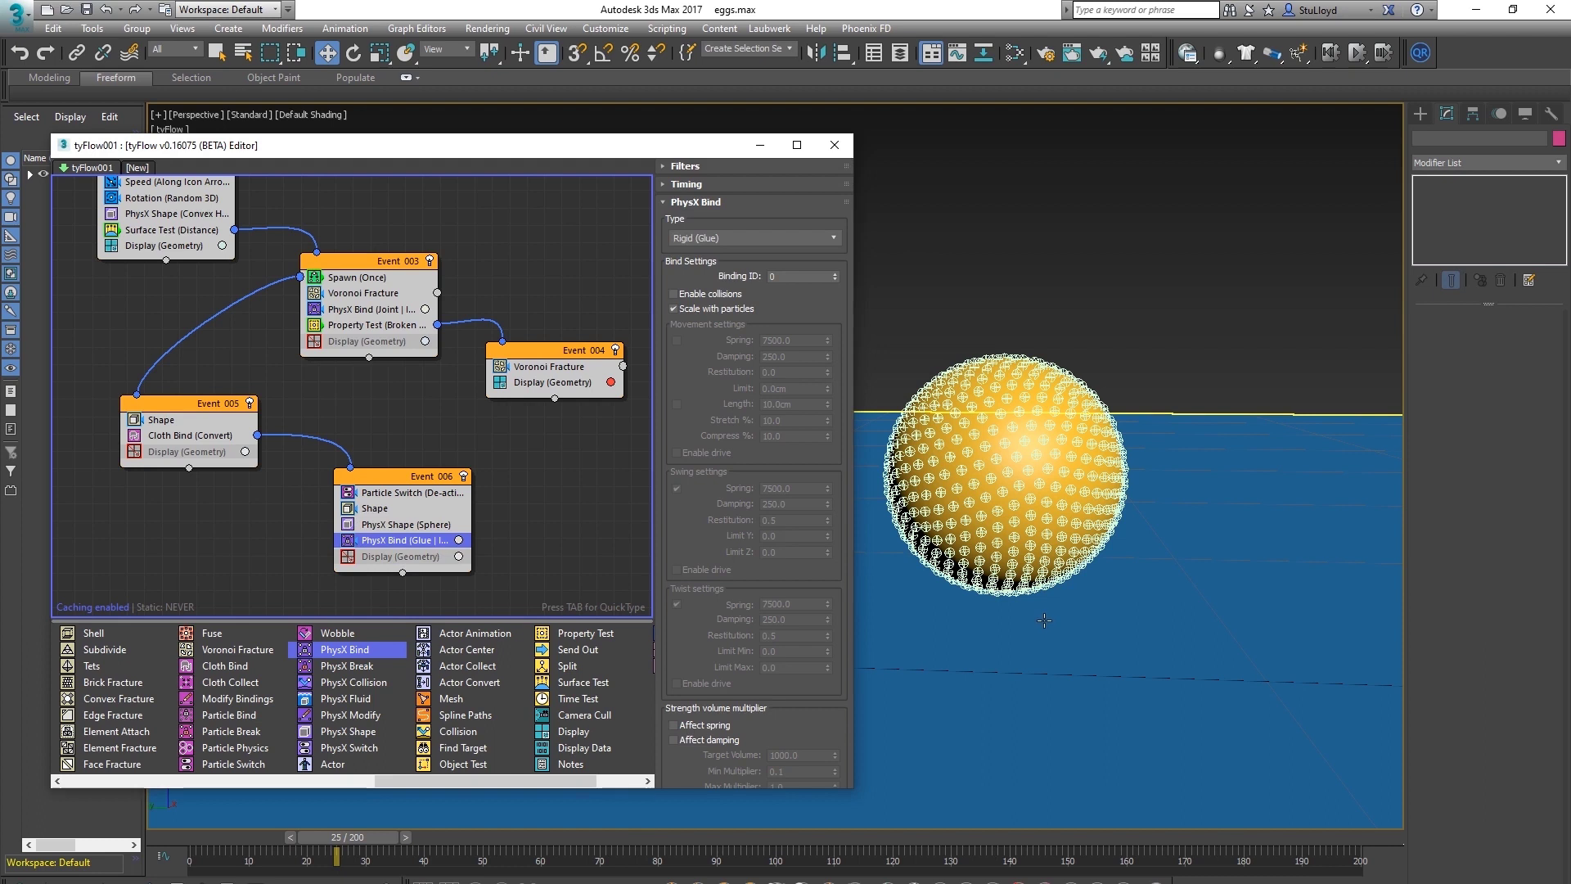
{"action": "scroll", "coordinate": [1058, 614], "scroll_direction": "down", "scroll_amount": 2}
{"action": "mouse_move", "coordinate": [373, 842]}
{"action": "left_mouse_down"}
{"action": "mouse_move", "coordinate": [390, 842]}
{"action": "mouse_move", "coordinate": [368, 842]}
{"action": "left_mouse_up"}
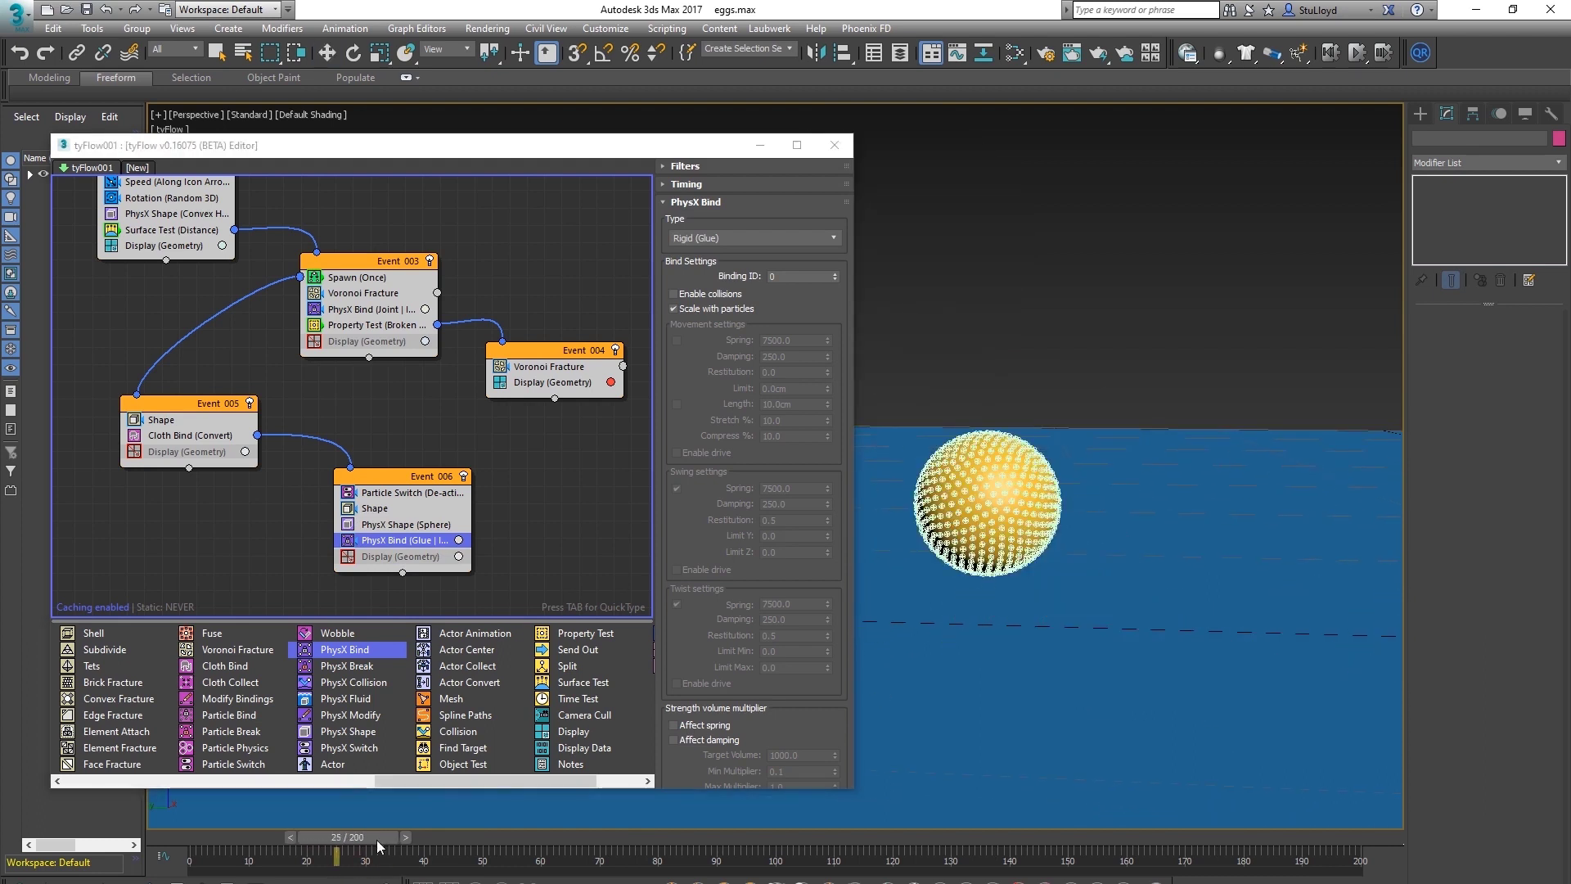
{"action": "left_click", "coordinate": [814, 239]}
{"action": "left_click", "coordinate": [778, 286]}
Set the cube Shape's scale in Event_006 to 15% and turn off the PhysX Shape's hull display
{"action": "left_click", "coordinate": [379, 522]}
{"action": "left_click", "coordinate": [377, 509]}
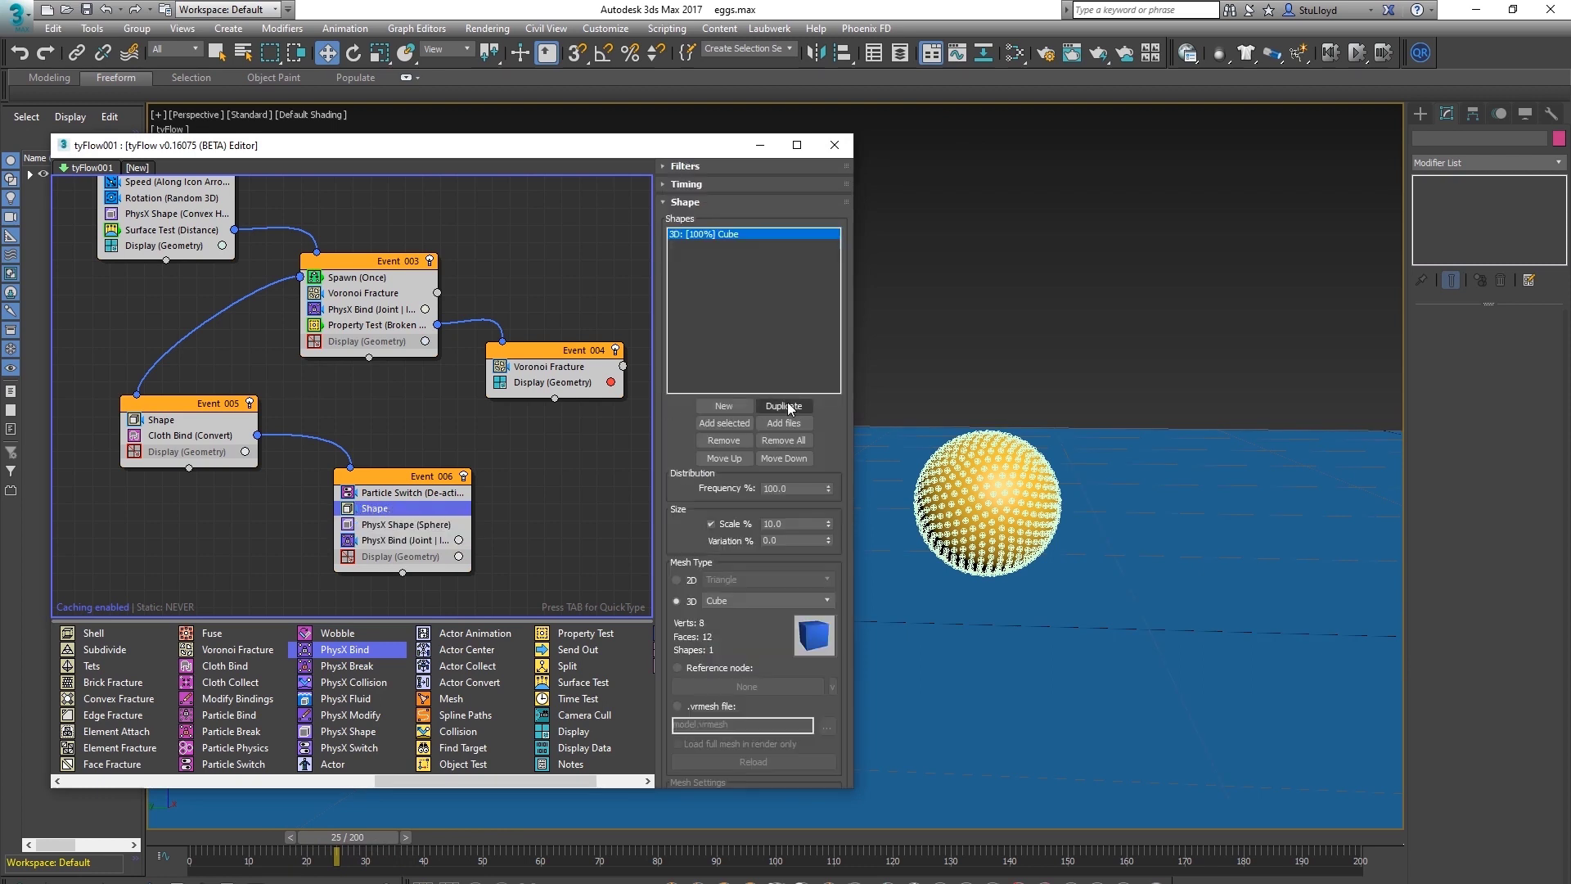
{"action": "double_click", "coordinate": [793, 523]}
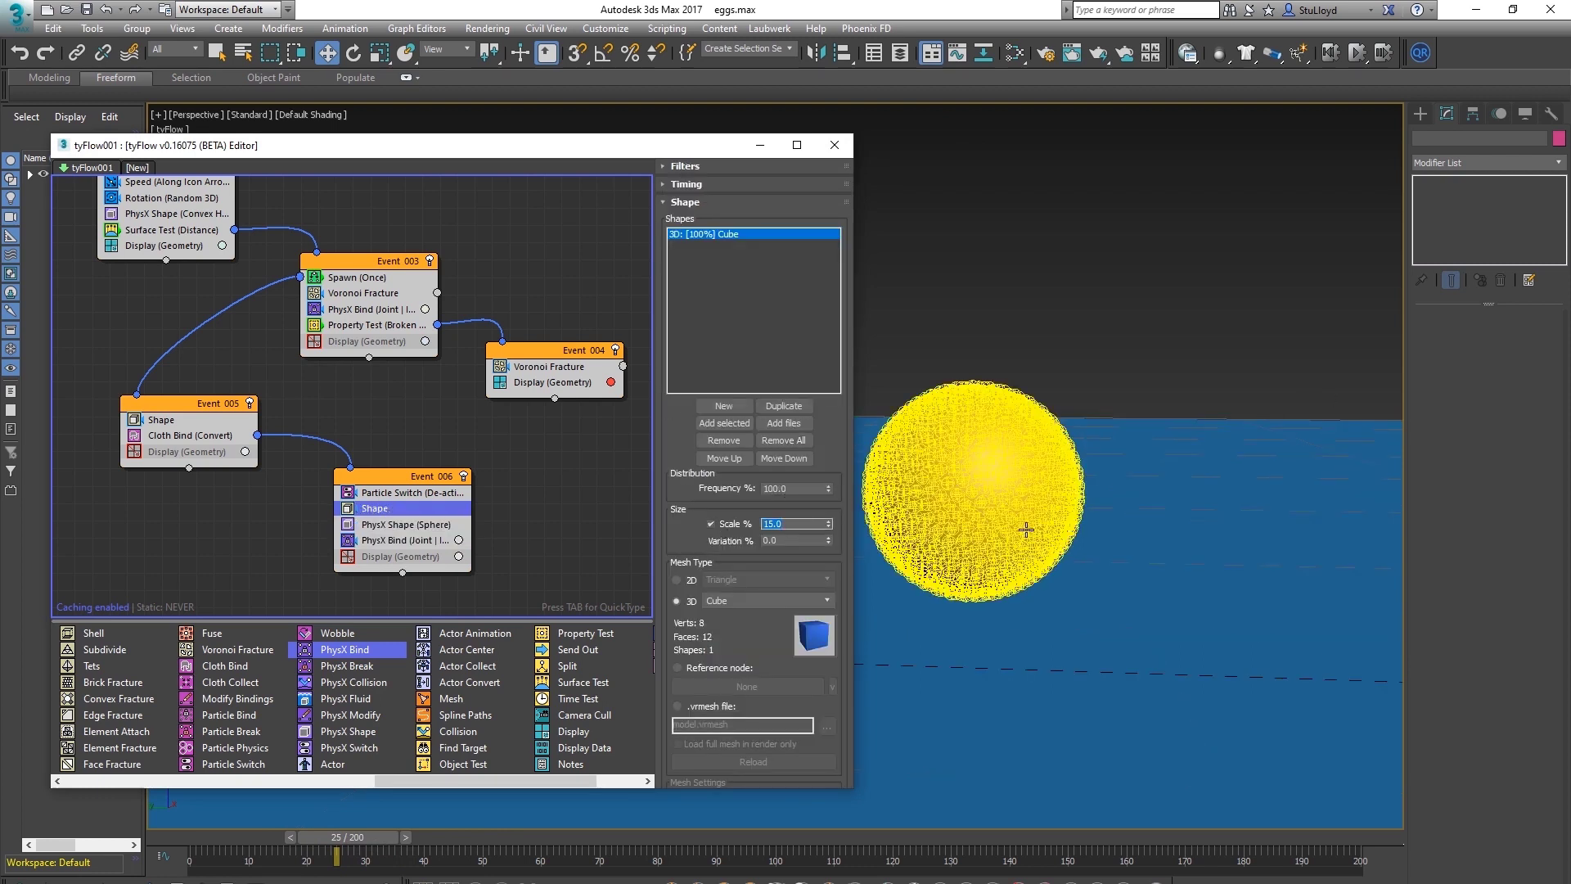
{"action": "left_click", "coordinate": [407, 525]}
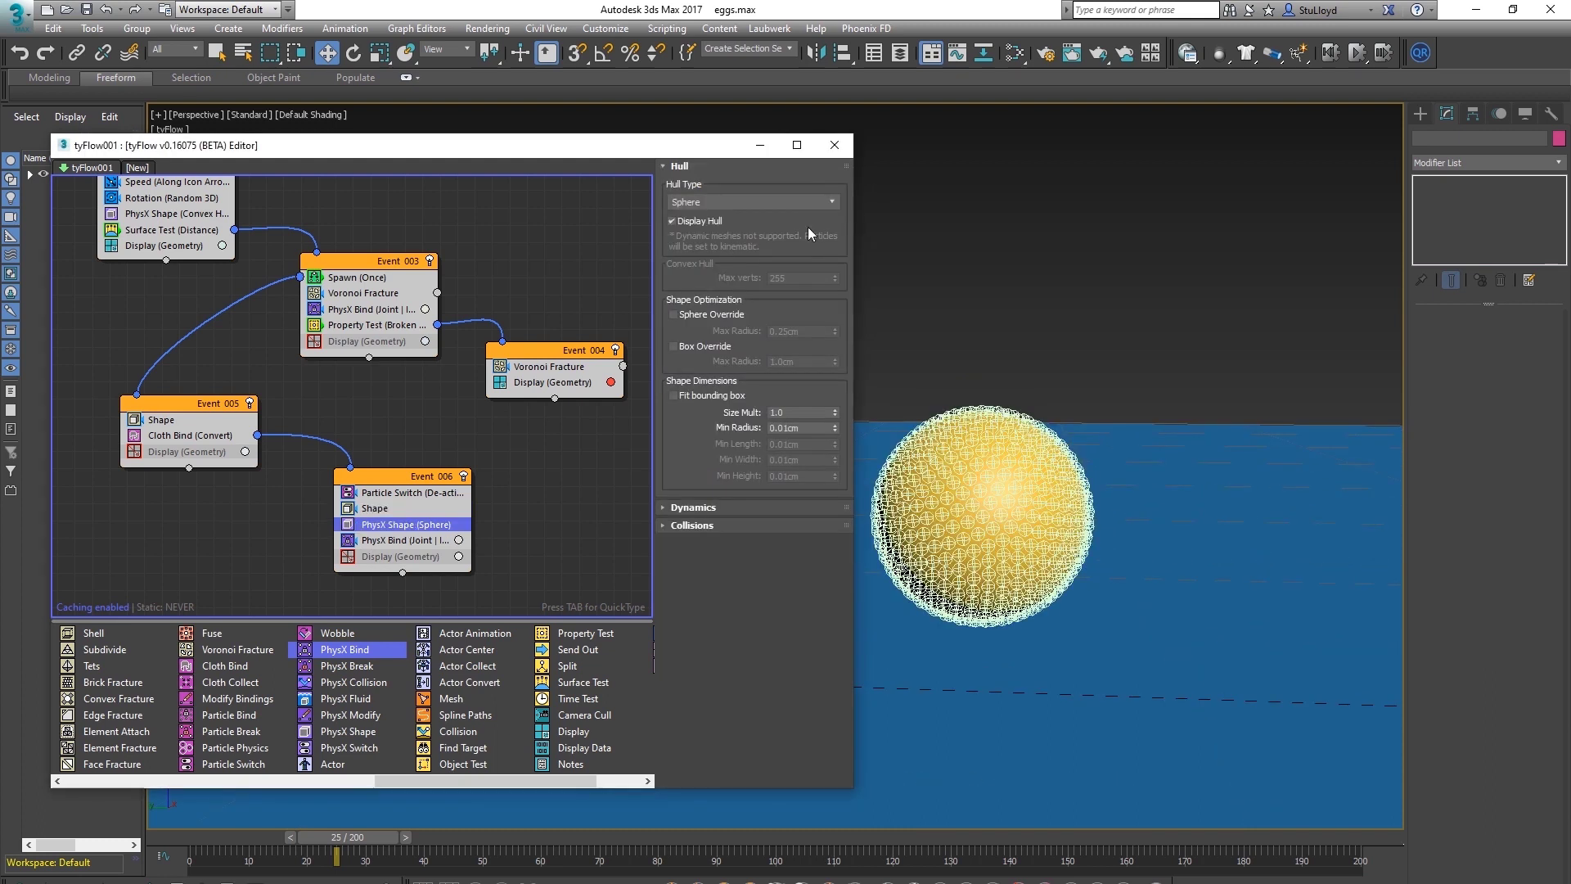
{"action": "left_click", "coordinate": [696, 223]}
{"action": "middle_click_drag", "start_coordinate": [1098, 568], "coordinate": [1097, 508]}
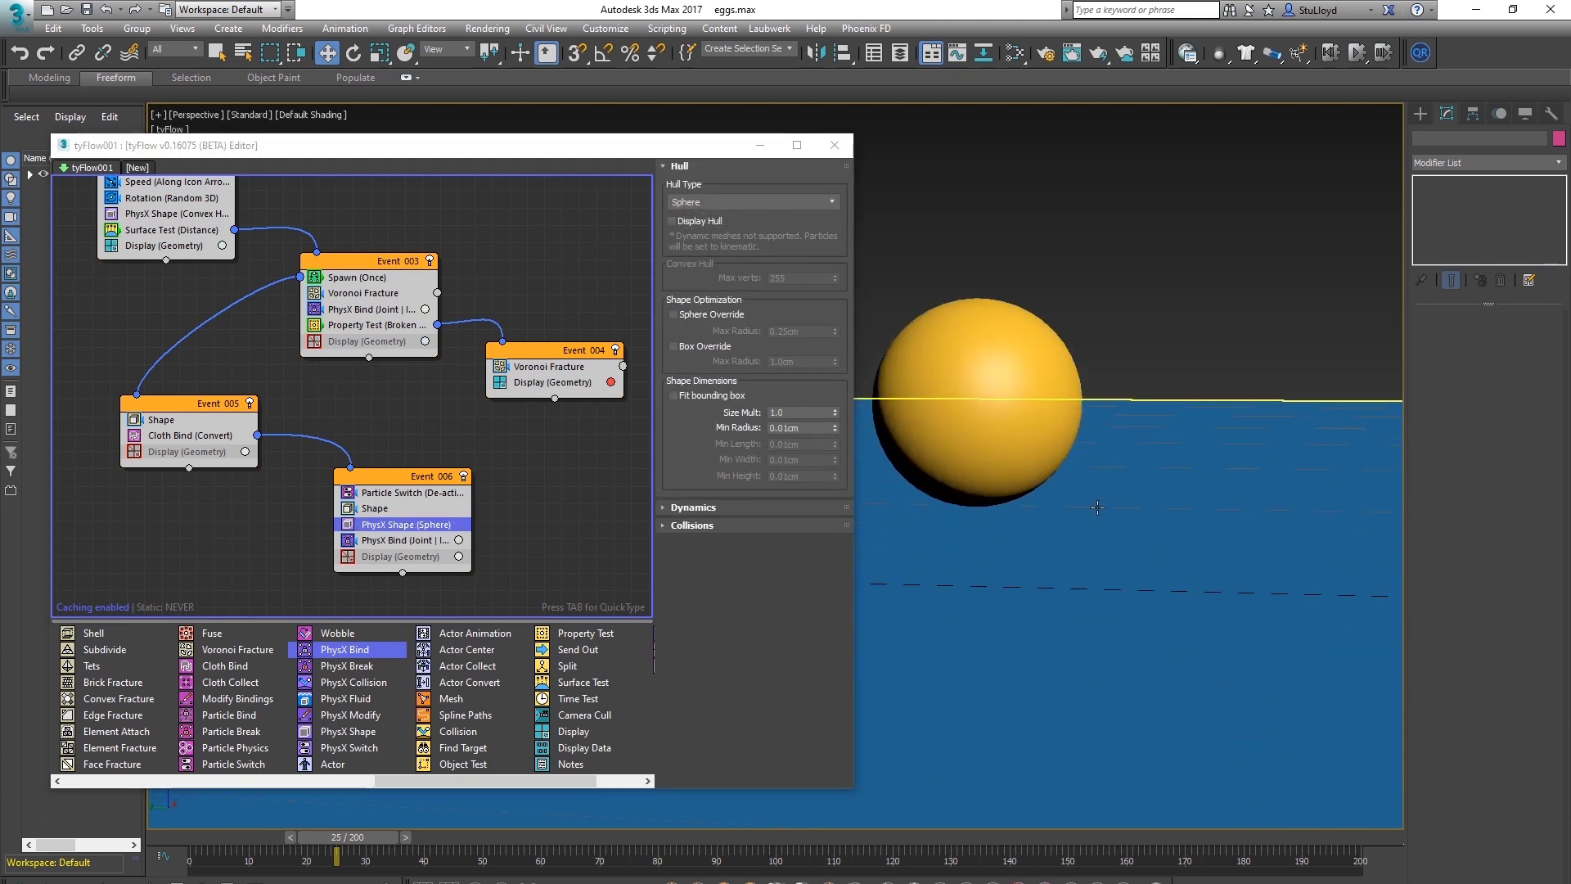
Enable the movement spring in Event_006's PhysX Bind, and enable drive for its movement, swing and twist settings
{"action": "left_click", "coordinate": [419, 541]}
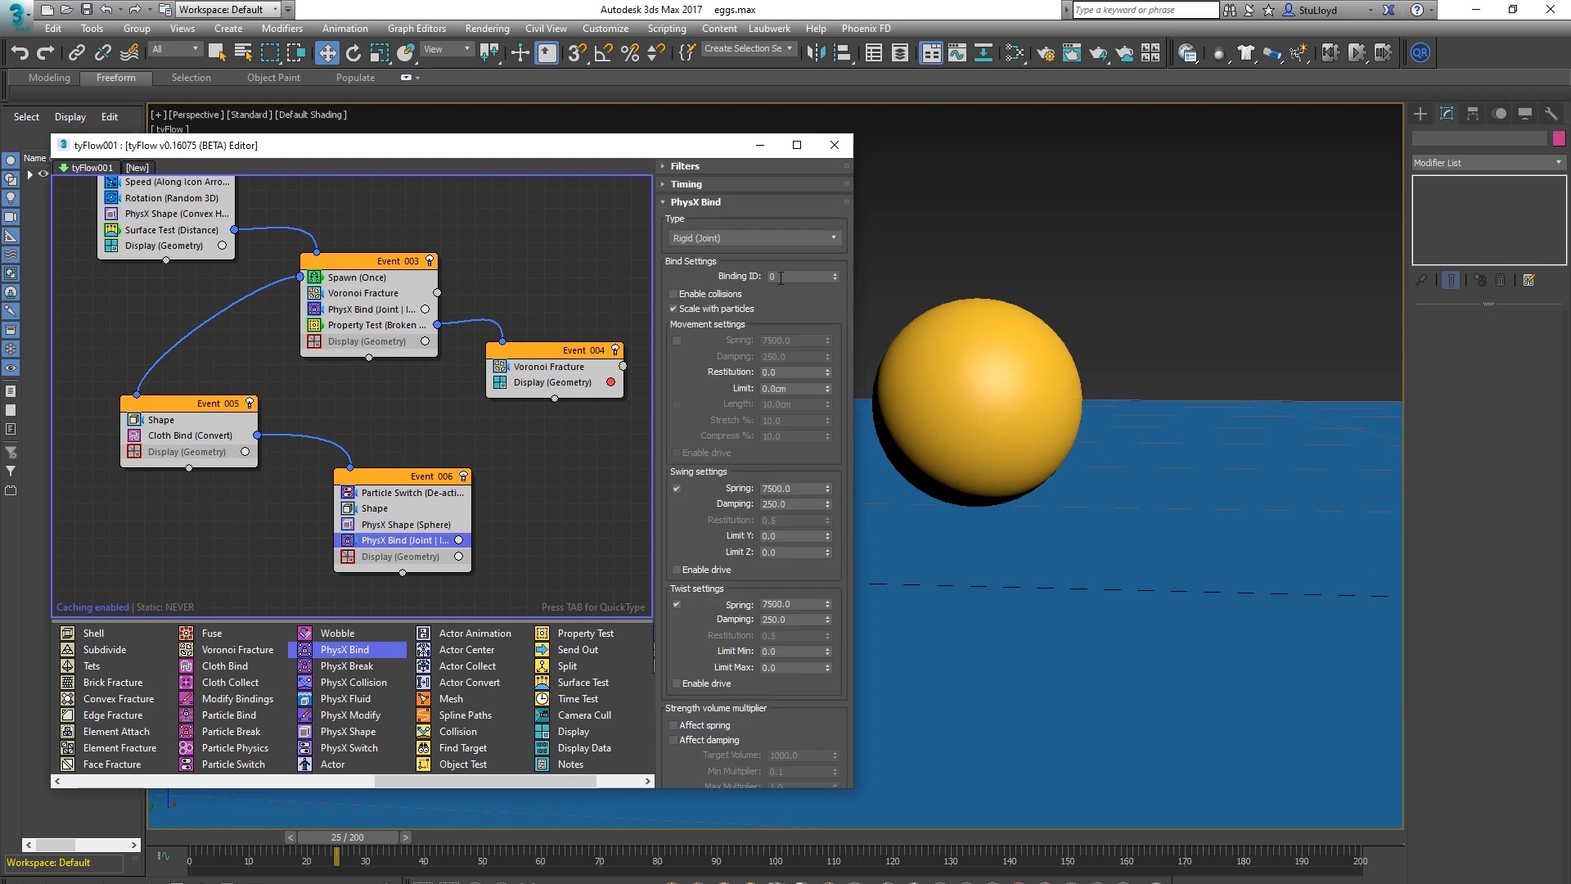
{"action": "left_click", "coordinate": [678, 341]}
{"action": "left_click", "coordinate": [675, 452]}
{"action": "left_click", "coordinate": [677, 569]}
{"action": "left_click", "coordinate": [677, 684]}
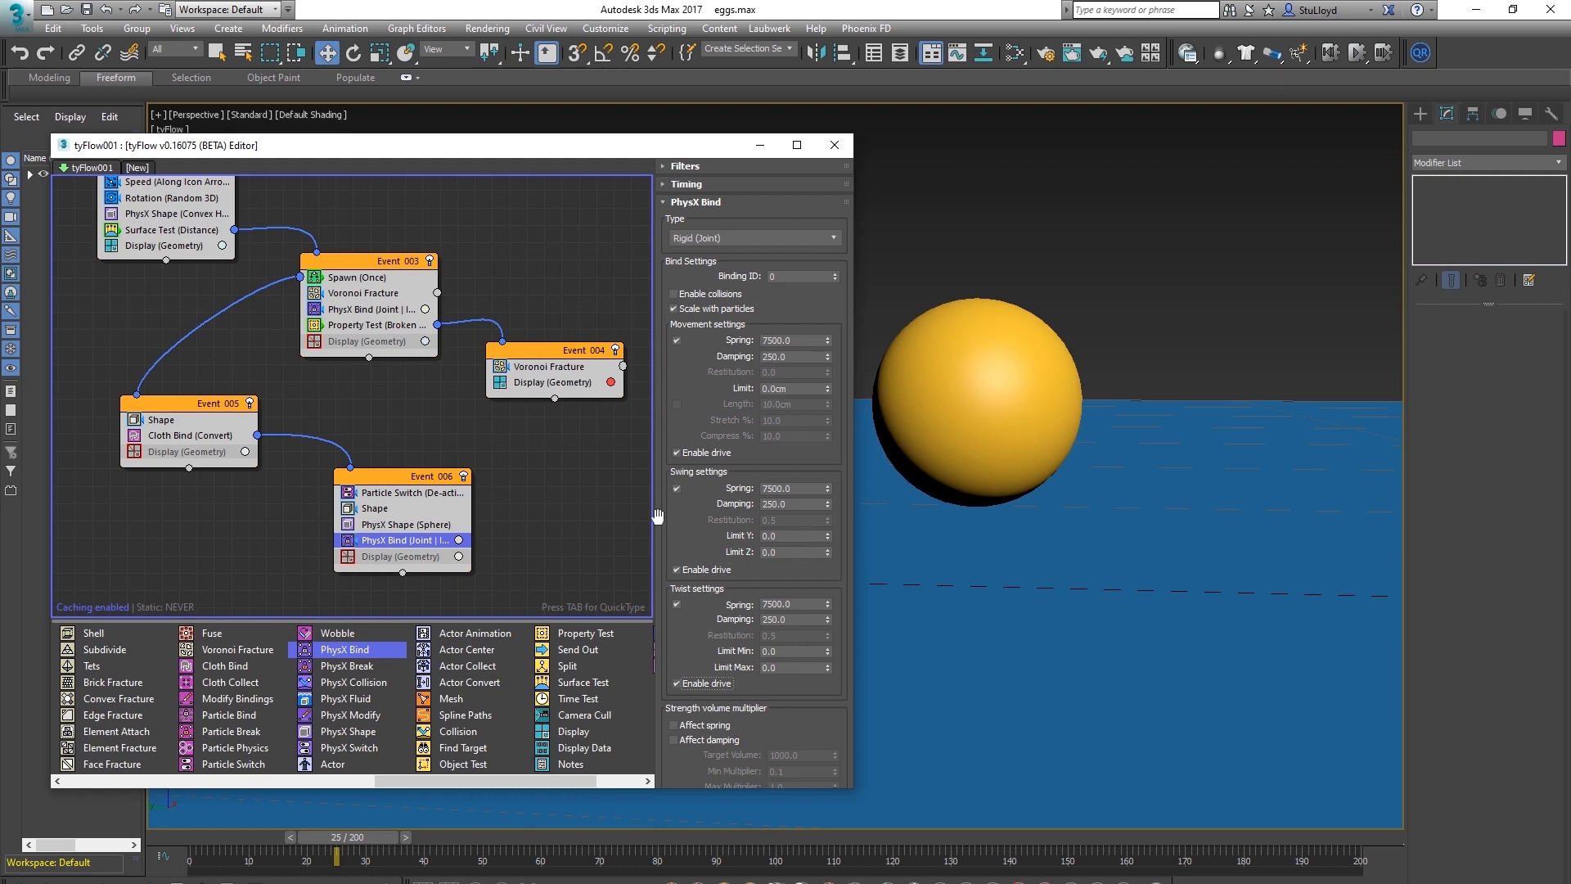
Show the PhysX Bind connections of Event_006 and inspect how they link the particles on the sphere
{"action": "left_click_drag", "start_coordinate": [672, 655], "coordinate": [660, 307]}
{"action": "scroll", "coordinate": [675, 442], "scroll_direction": "down", "scroll_amount": 2}
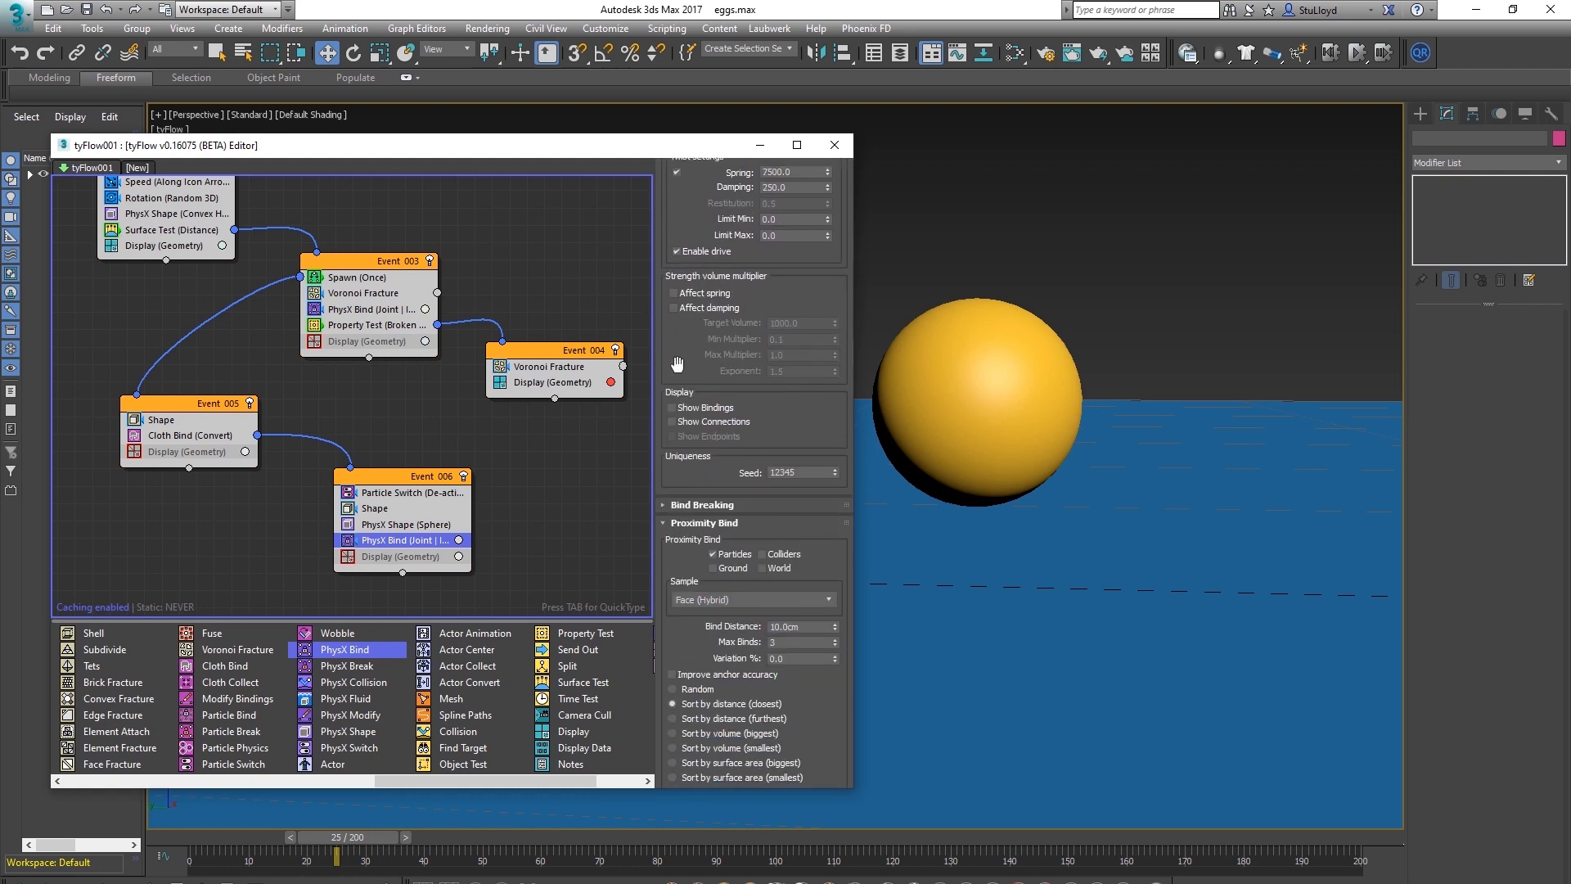
{"action": "left_click", "coordinate": [688, 427]}
{"action": "middle_click_drag", "start_coordinate": [1050, 498], "coordinate": [1078, 524]}
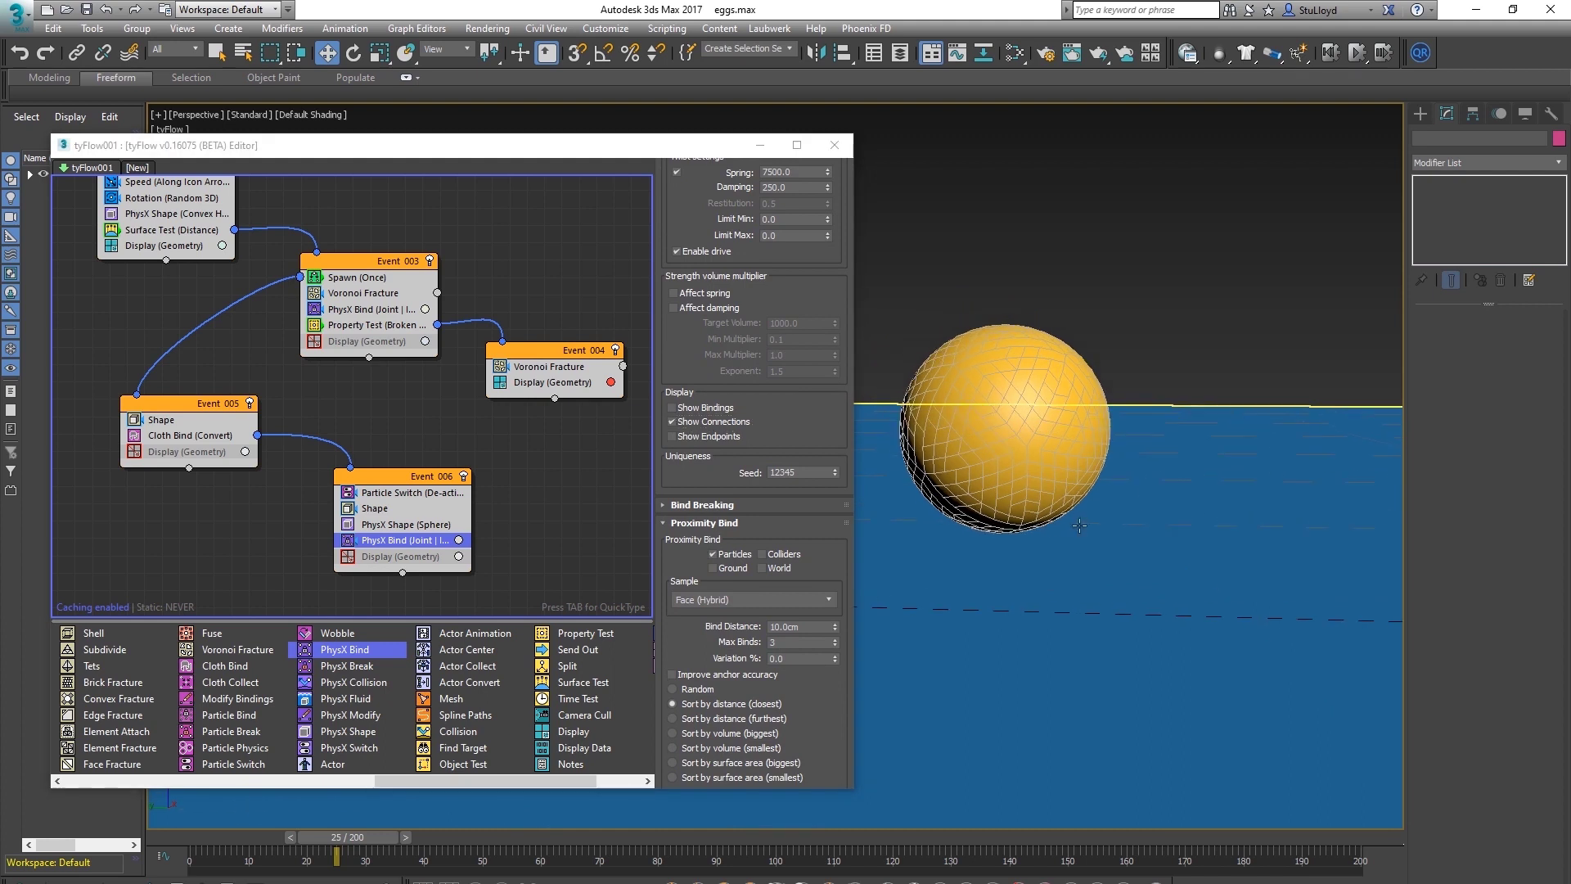
{"action": "middle_click_drag", "start_coordinate": [1161, 368], "coordinate": [1117, 321], "text": "ctrl+alt"}
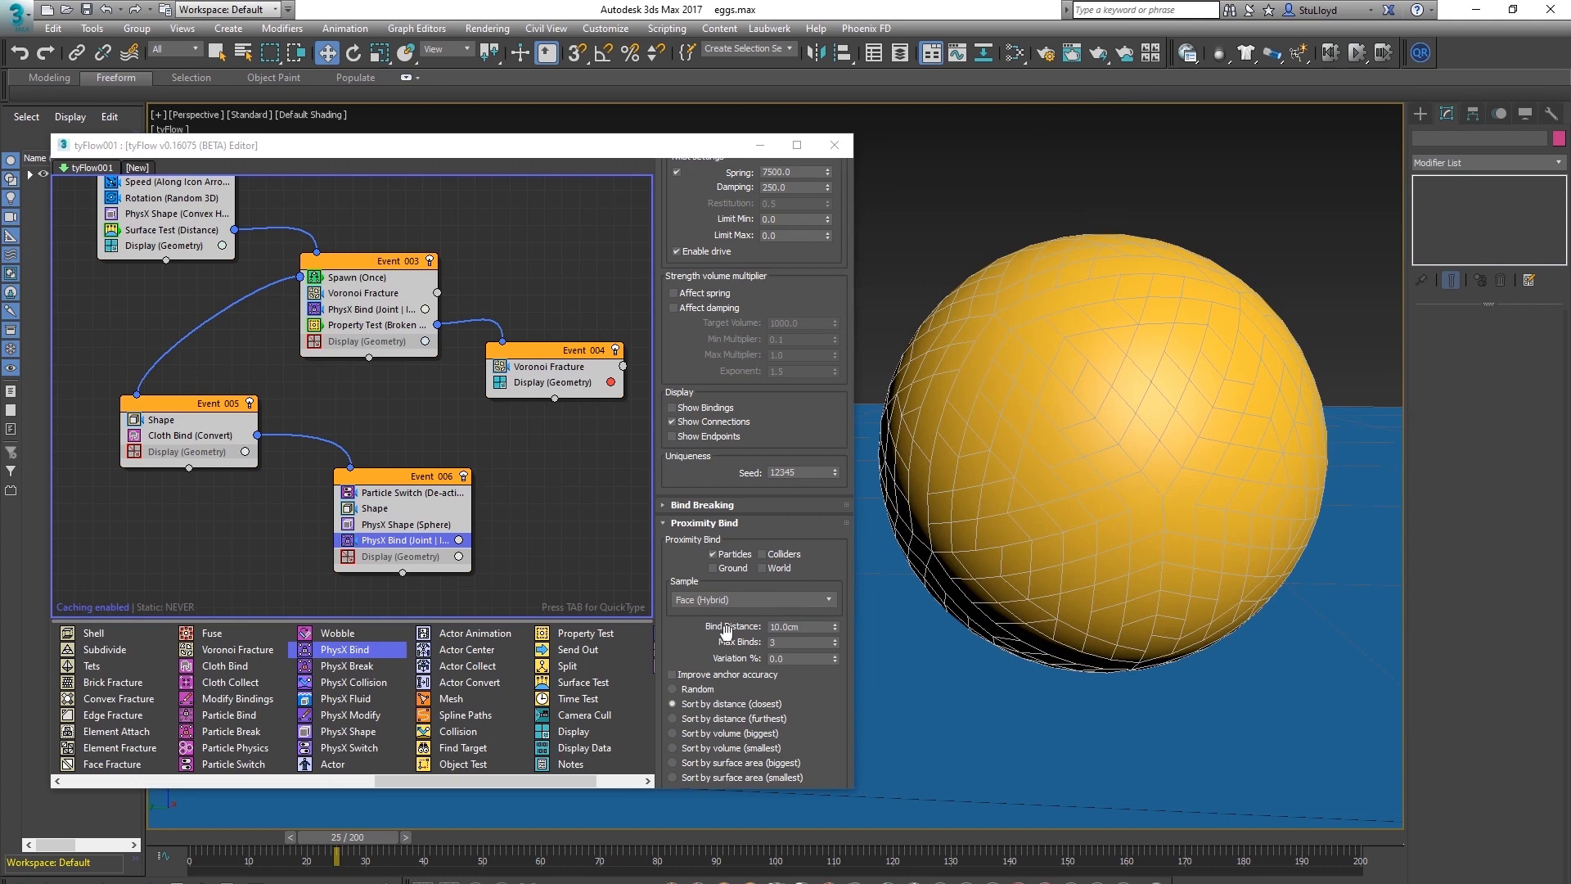
Set the Proximity Bind's Max Binds to 6 in Event_006's PhysX Bind and hide the connections again
{"action": "scroll", "coordinate": [690, 638], "scroll_direction": "down", "scroll_amount": 1}
{"action": "left_click", "coordinate": [836, 631]}
{"action": "left_click", "coordinate": [836, 631]}
{"action": "left_click", "coordinate": [836, 630]}
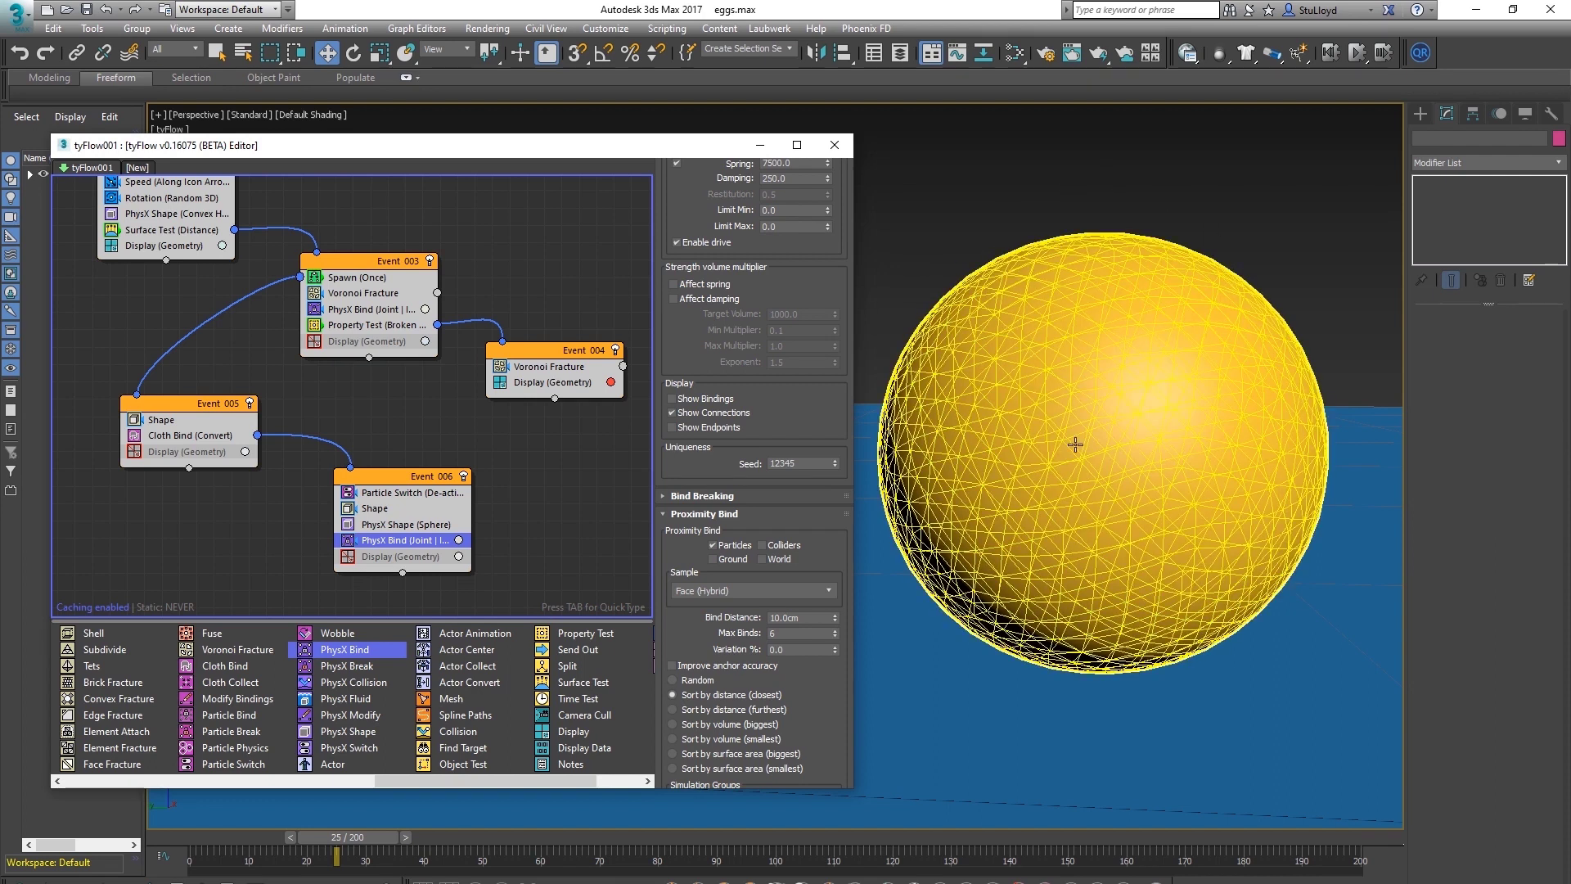
{"action": "scroll", "coordinate": [1133, 614], "scroll_direction": "down", "scroll_amount": 4}
{"action": "middle_click_drag", "start_coordinate": [1139, 608], "coordinate": [970, 512]}
{"action": "scroll", "coordinate": [1149, 574], "scroll_direction": "down", "scroll_amount": 2}
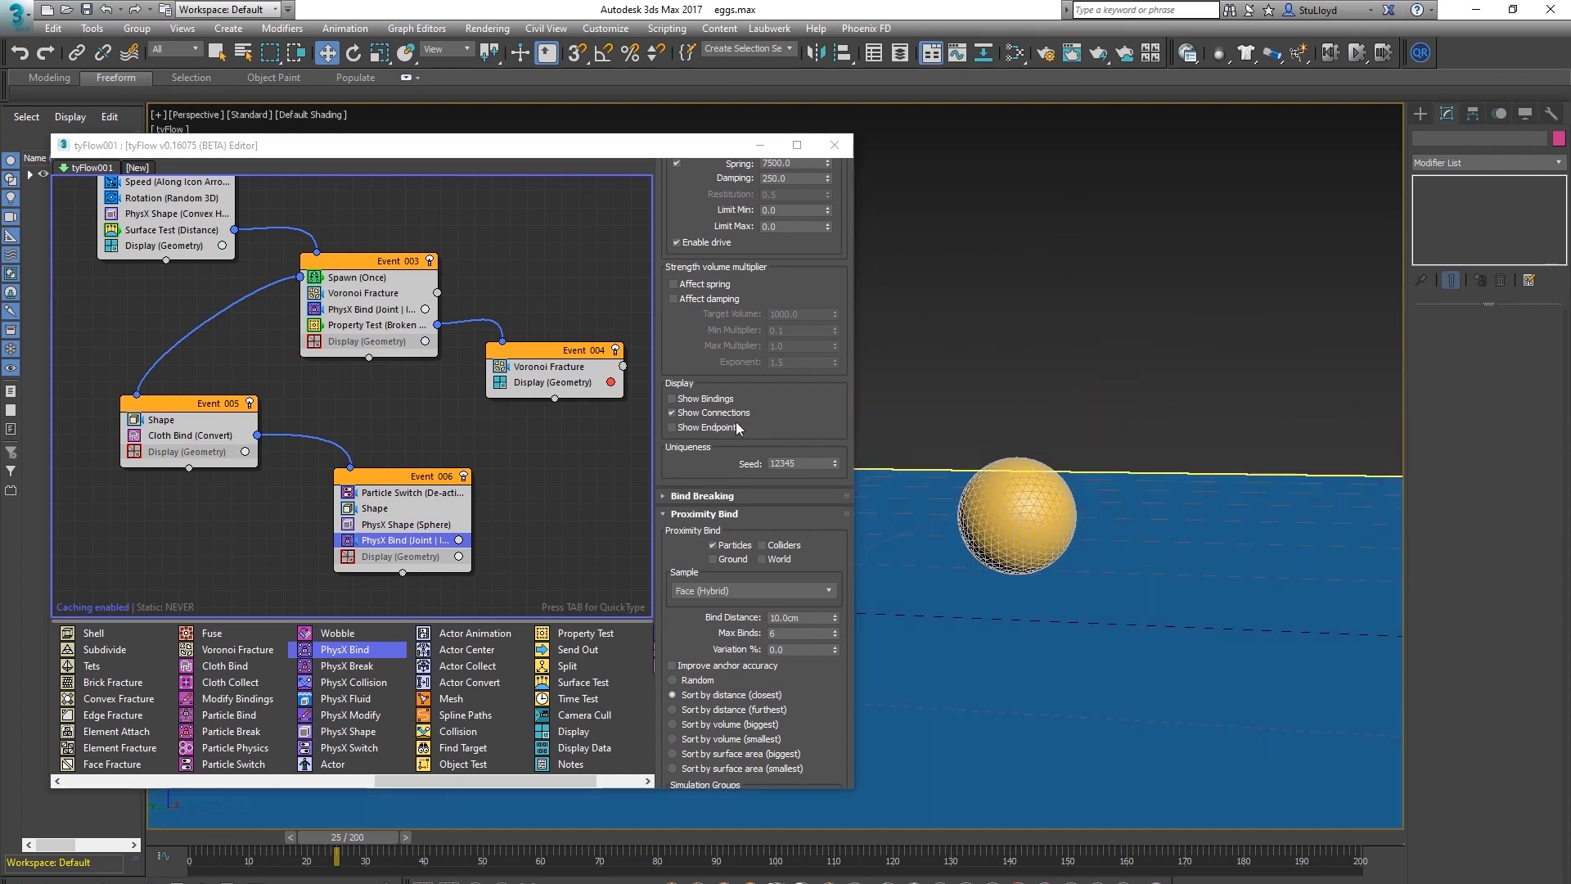
{"action": "scroll", "coordinate": [716, 454], "scroll_direction": "up", "scroll_amount": 2}
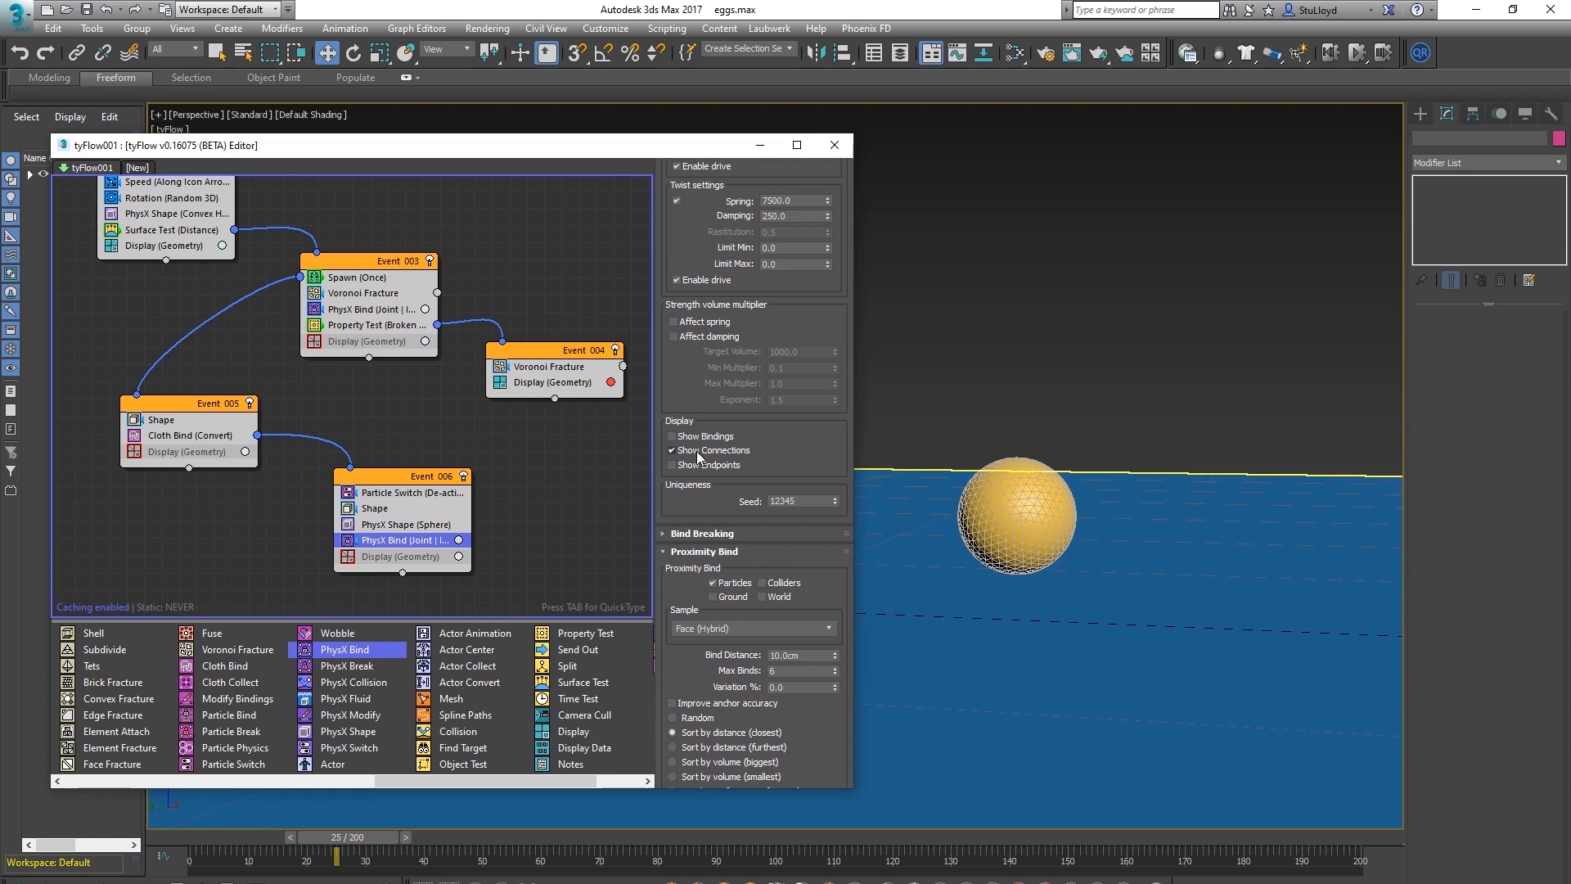
{"action": "left_click", "coordinate": [700, 456]}
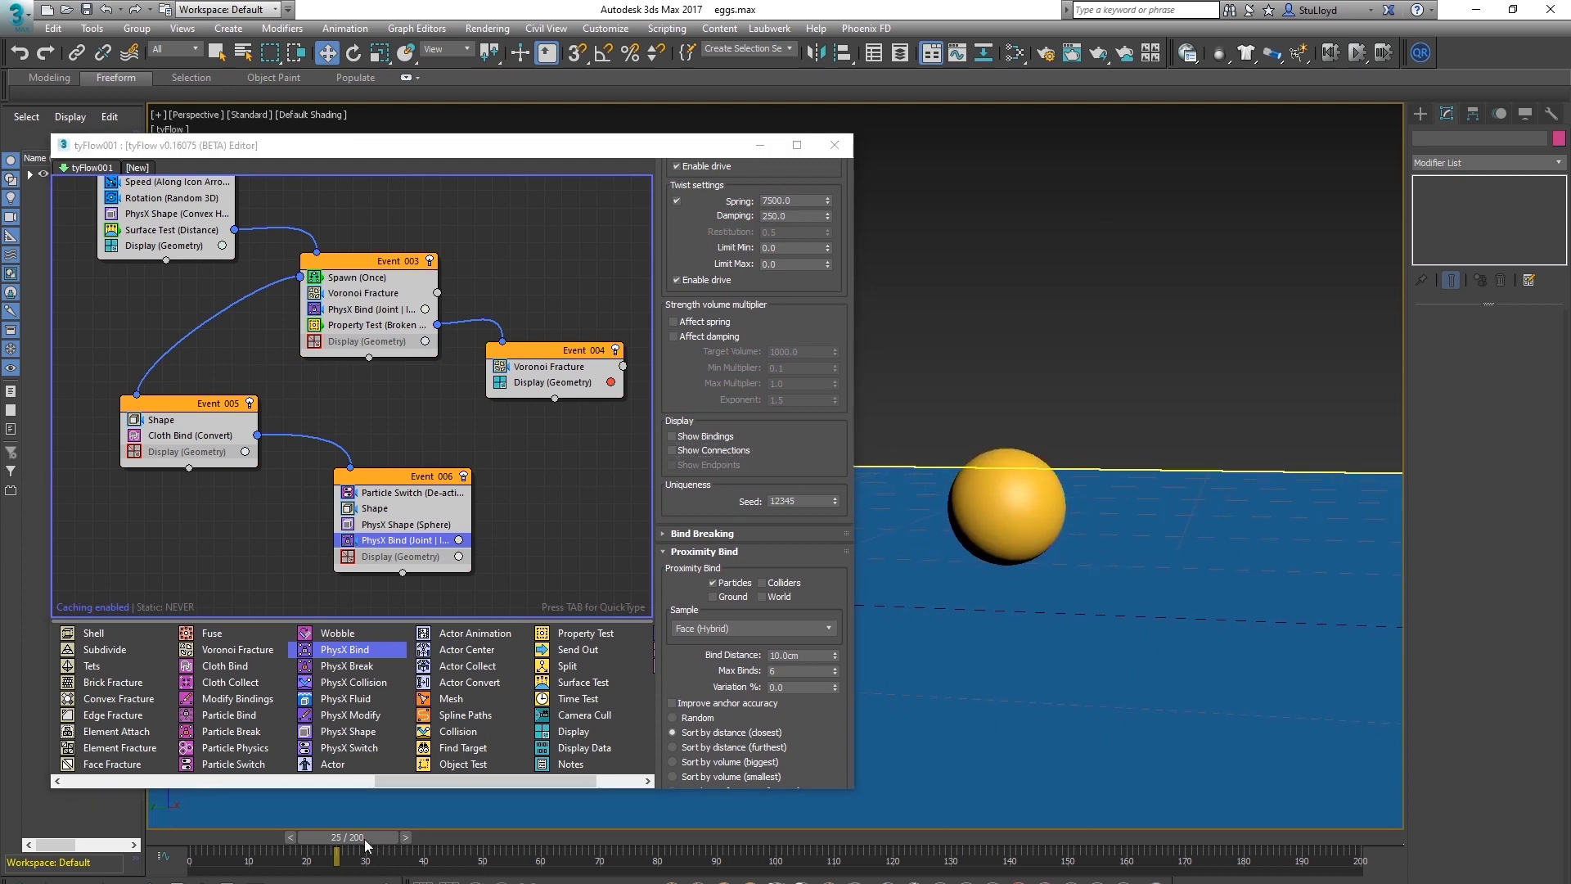
Advance the simulation to frame 30 and examine the yolk among the broken shell pieces
{"action": "left_click_drag", "start_coordinate": [377, 841], "coordinate": [404, 837]}
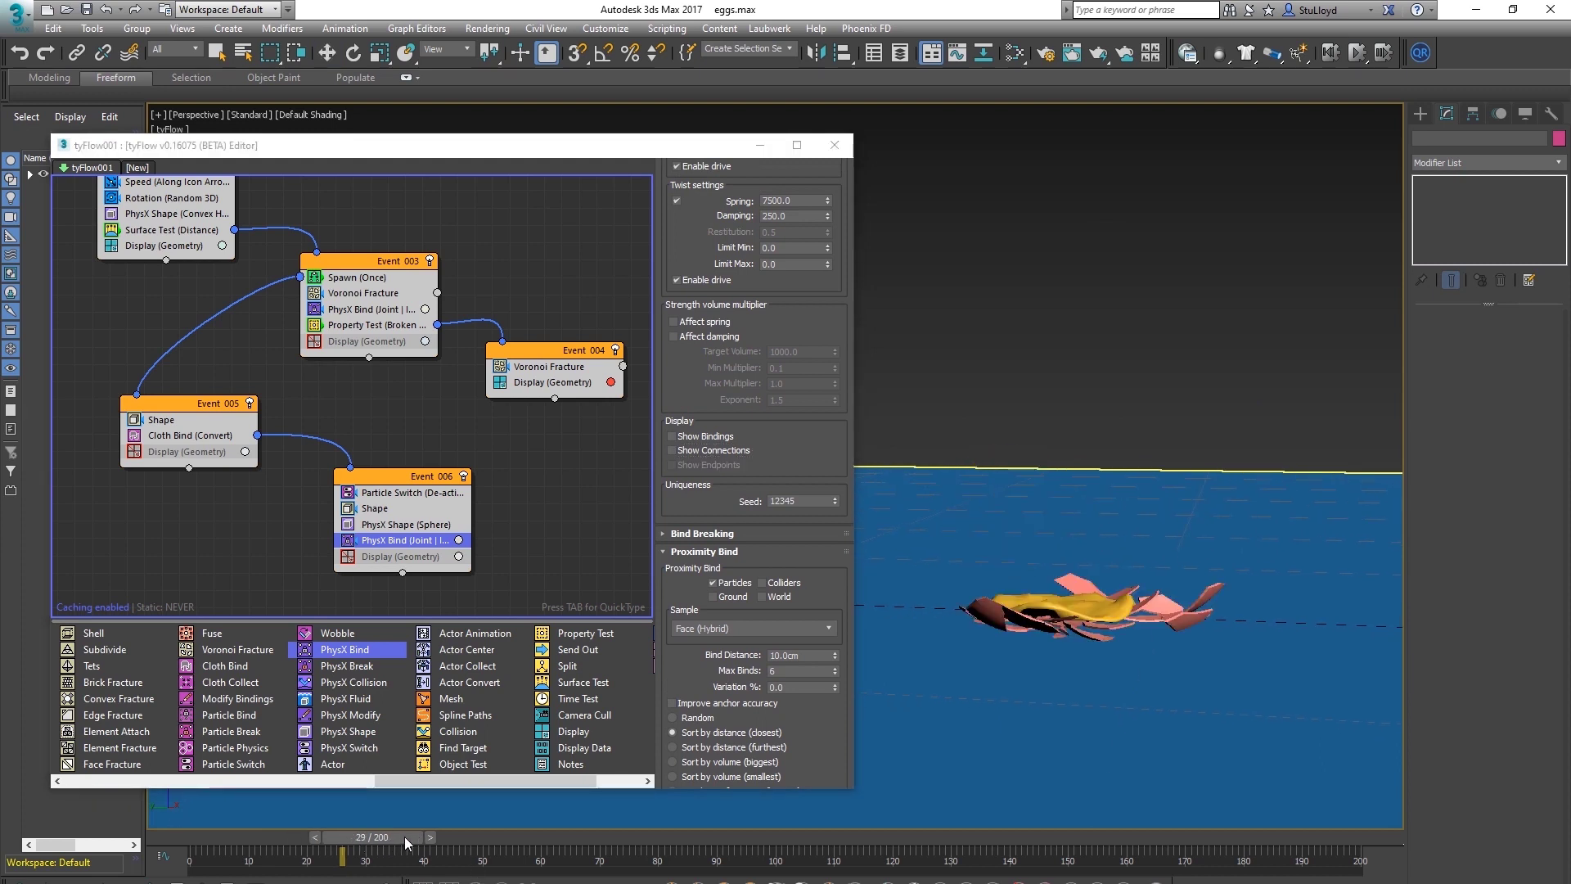
{"action": "middle_click_drag", "start_coordinate": [1157, 631], "coordinate": [1091, 432], "text": "alt"}
{"action": "scroll", "coordinate": [1090, 442], "scroll_direction": "up", "scroll_amount": 2}
{"action": "middle_click_drag", "start_coordinate": [1064, 695], "coordinate": [1113, 614]}
{"action": "scroll", "coordinate": [1097, 614], "scroll_direction": "down", "scroll_amount": 2}
{"action": "scroll", "coordinate": [1121, 613], "scroll_direction": "down", "scroll_amount": 2}
{"action": "scroll", "coordinate": [686, 243], "scroll_direction": "up", "scroll_amount": 6}
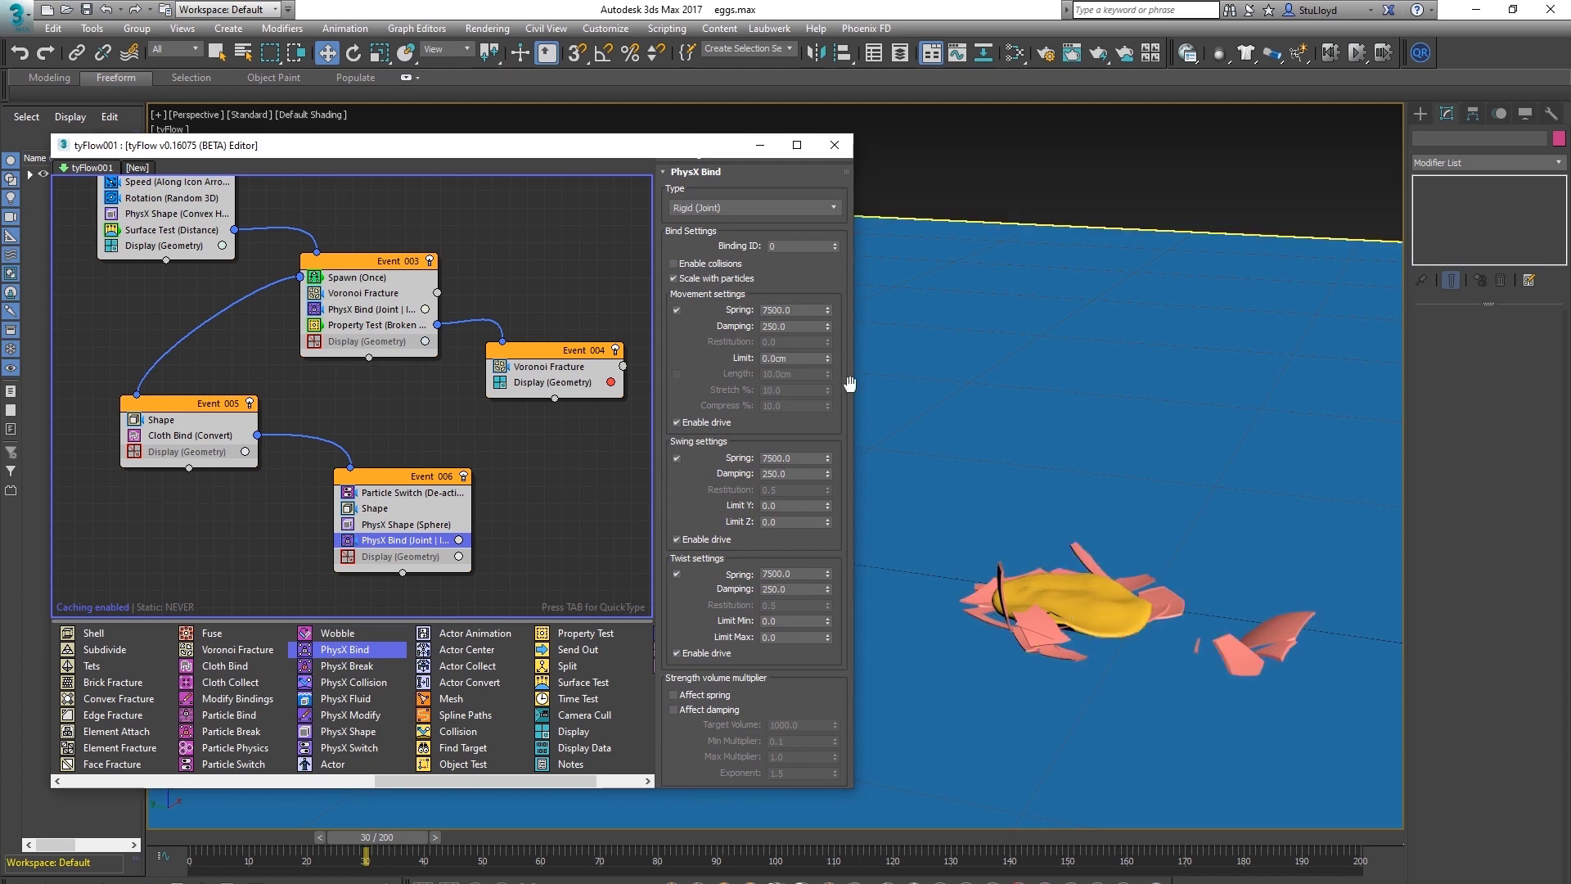
Set the Spring value to 20000 in the PhysX Bind's movement, swing and twist settings
{"action": "left_click_drag", "start_coordinate": [796, 309], "coordinate": [750, 308]}
{"action": "type", "text": "200"}
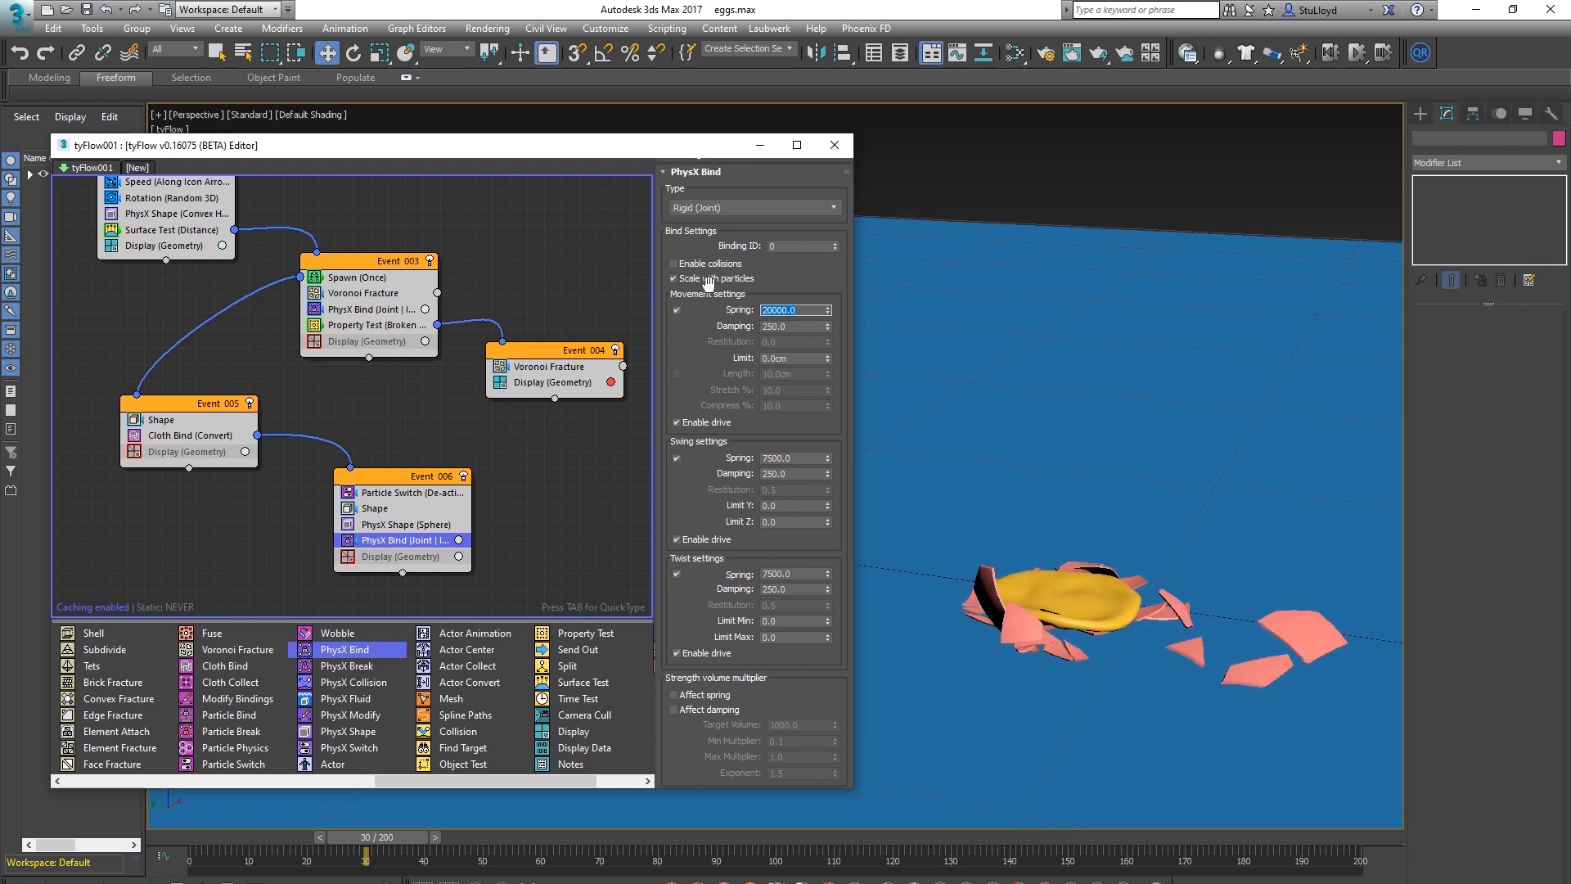
{"action": "left_click", "coordinate": [808, 459]}
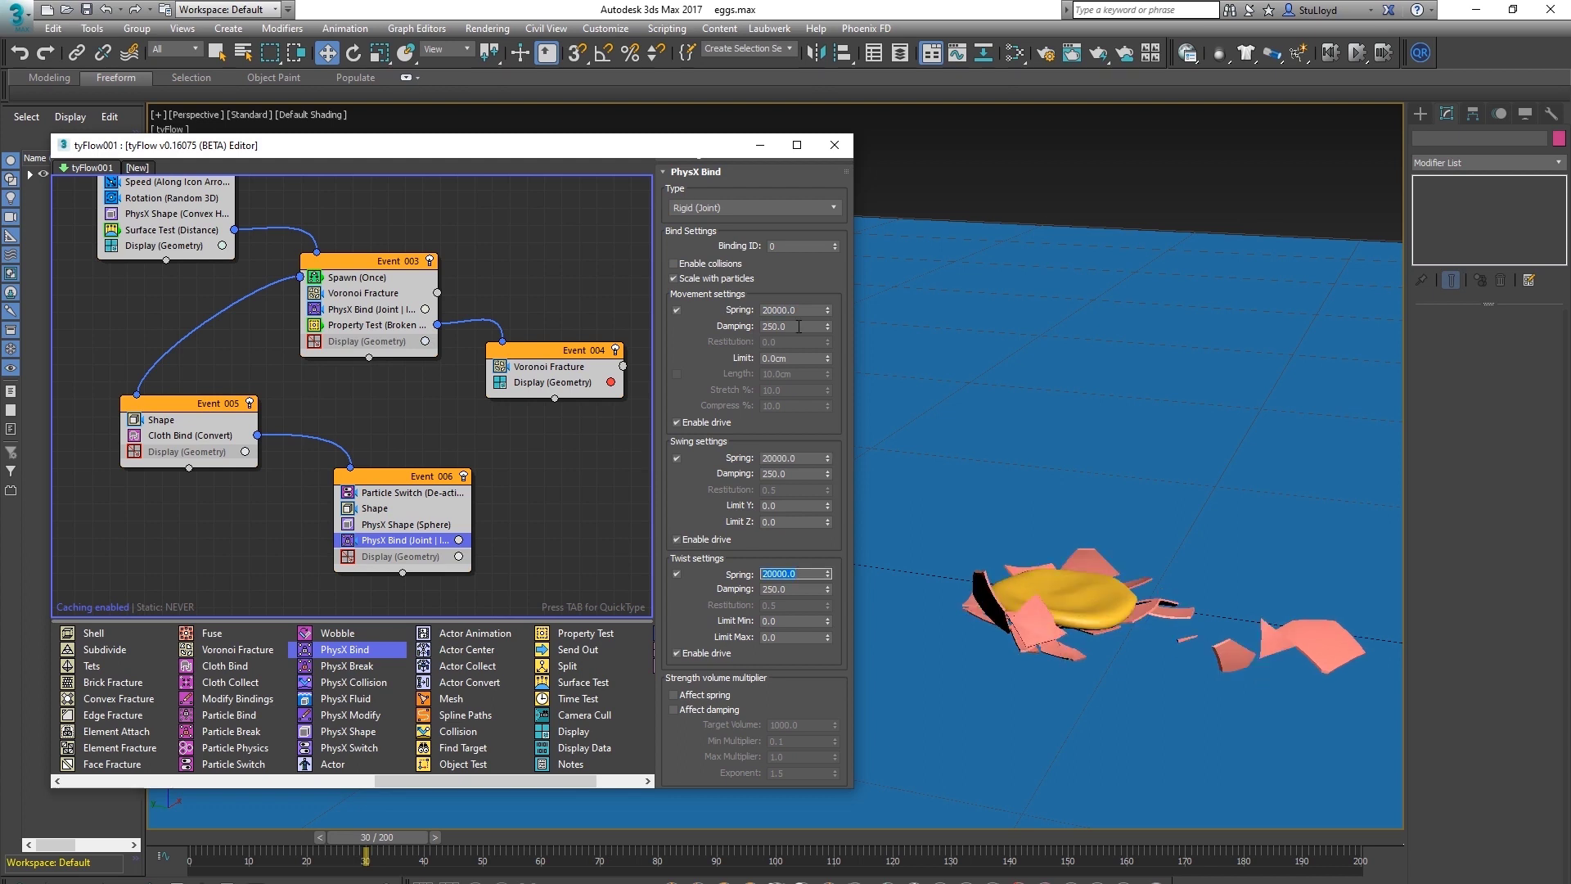
Set Damping to 1000 and Spring to 50000 for the PhysX Bind's movement, swing and twist settings
{"action": "left_click_drag", "start_coordinate": [800, 327], "coordinate": [720, 328]}
{"action": "type", "text": "1"}
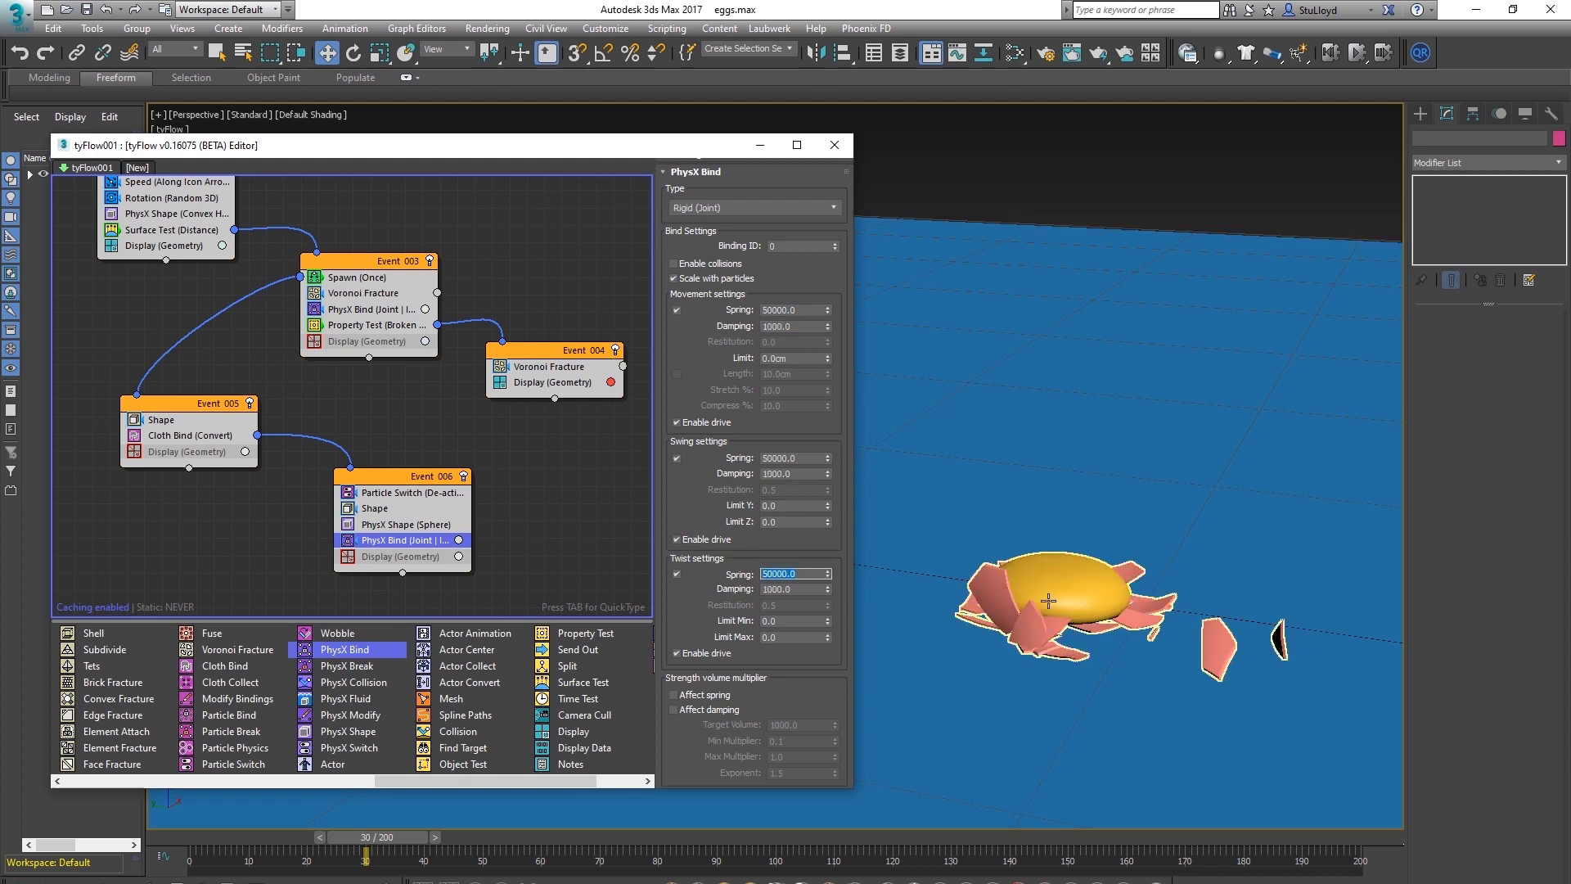
{"action": "scroll", "coordinate": [1061, 608], "scroll_direction": "up", "scroll_amount": 2}
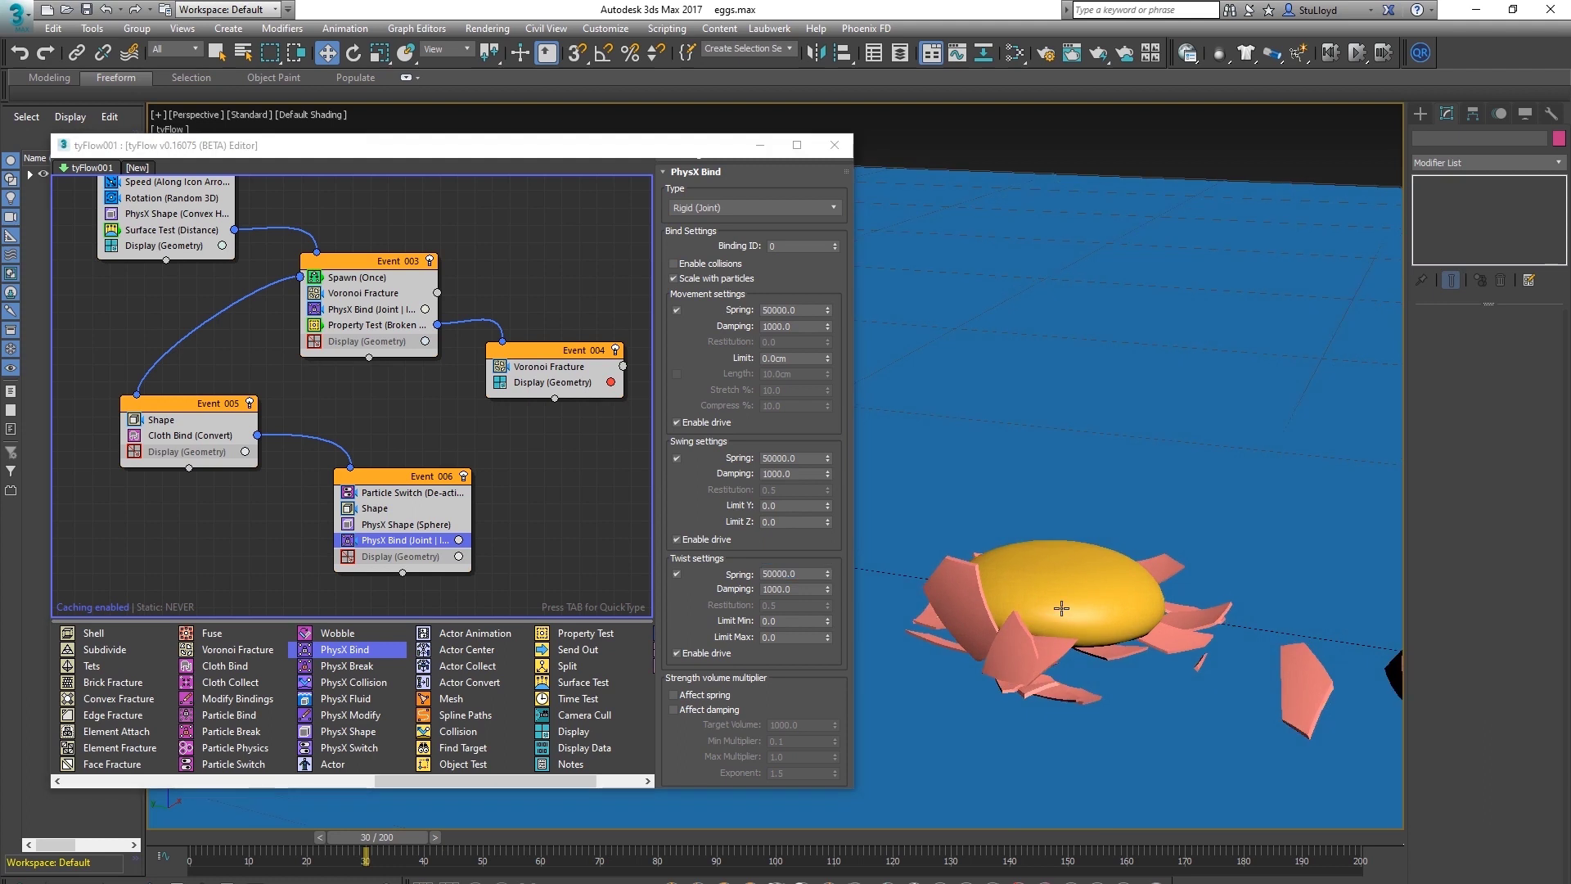
Scrub the simulation forward to frame 70 and examine the yolks among the shattered shell pieces
{"action": "middle_click_drag", "start_coordinate": [1061, 608], "coordinate": [1037, 610]}
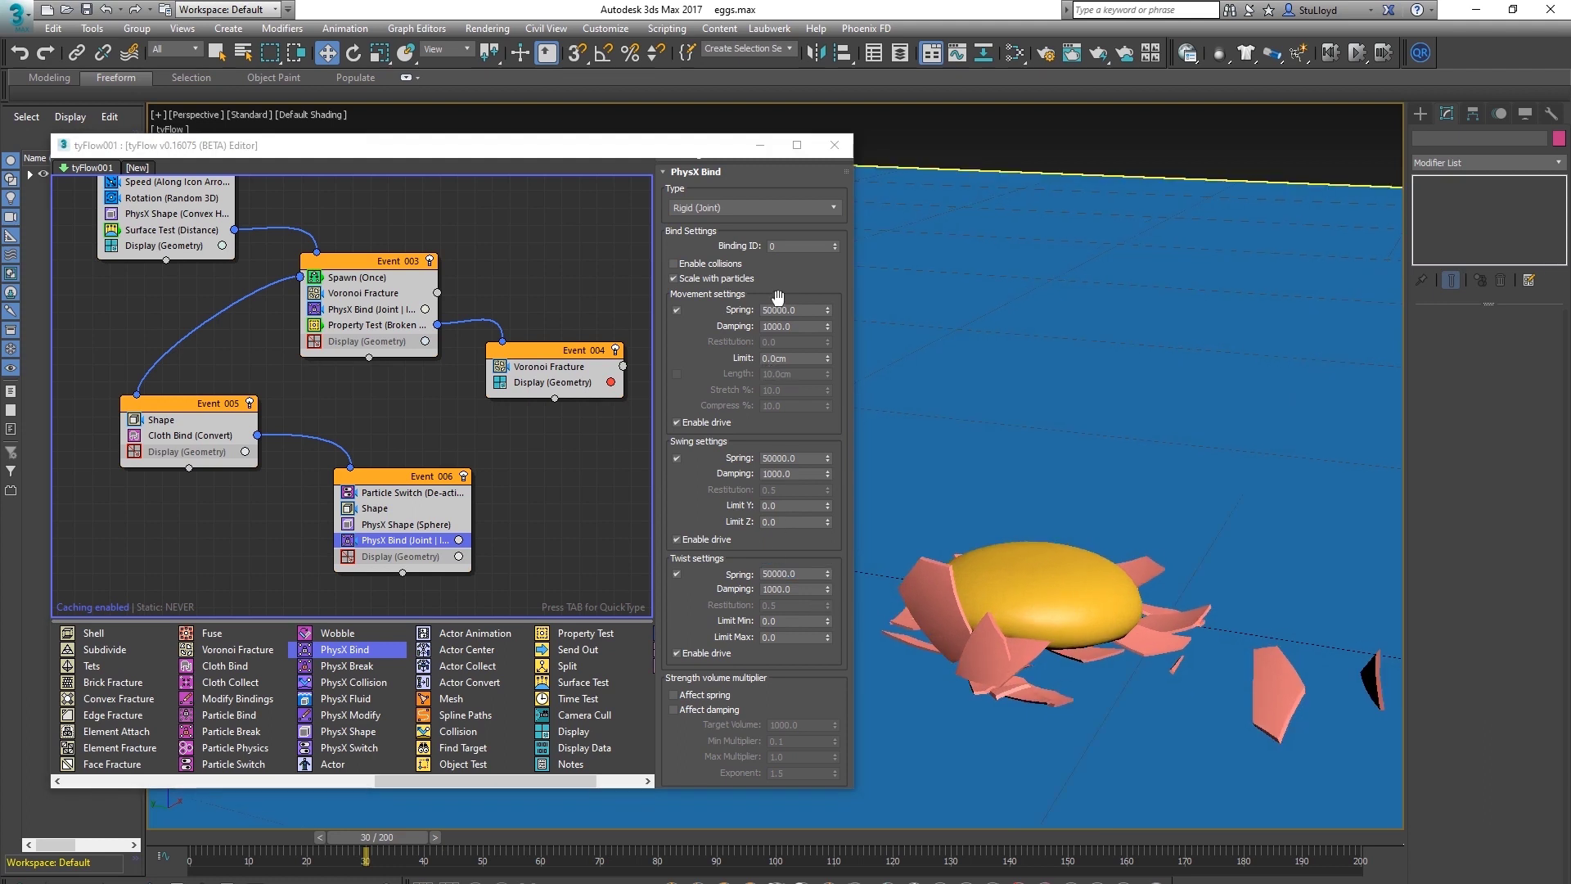
{"action": "scroll", "coordinate": [1004, 662], "scroll_direction": "down", "scroll_amount": 2}
{"action": "middle_click_drag", "start_coordinate": [1003, 662], "coordinate": [1031, 639], "text": "alt"}
{"action": "left_click_drag", "start_coordinate": [399, 836], "coordinate": [430, 828]}
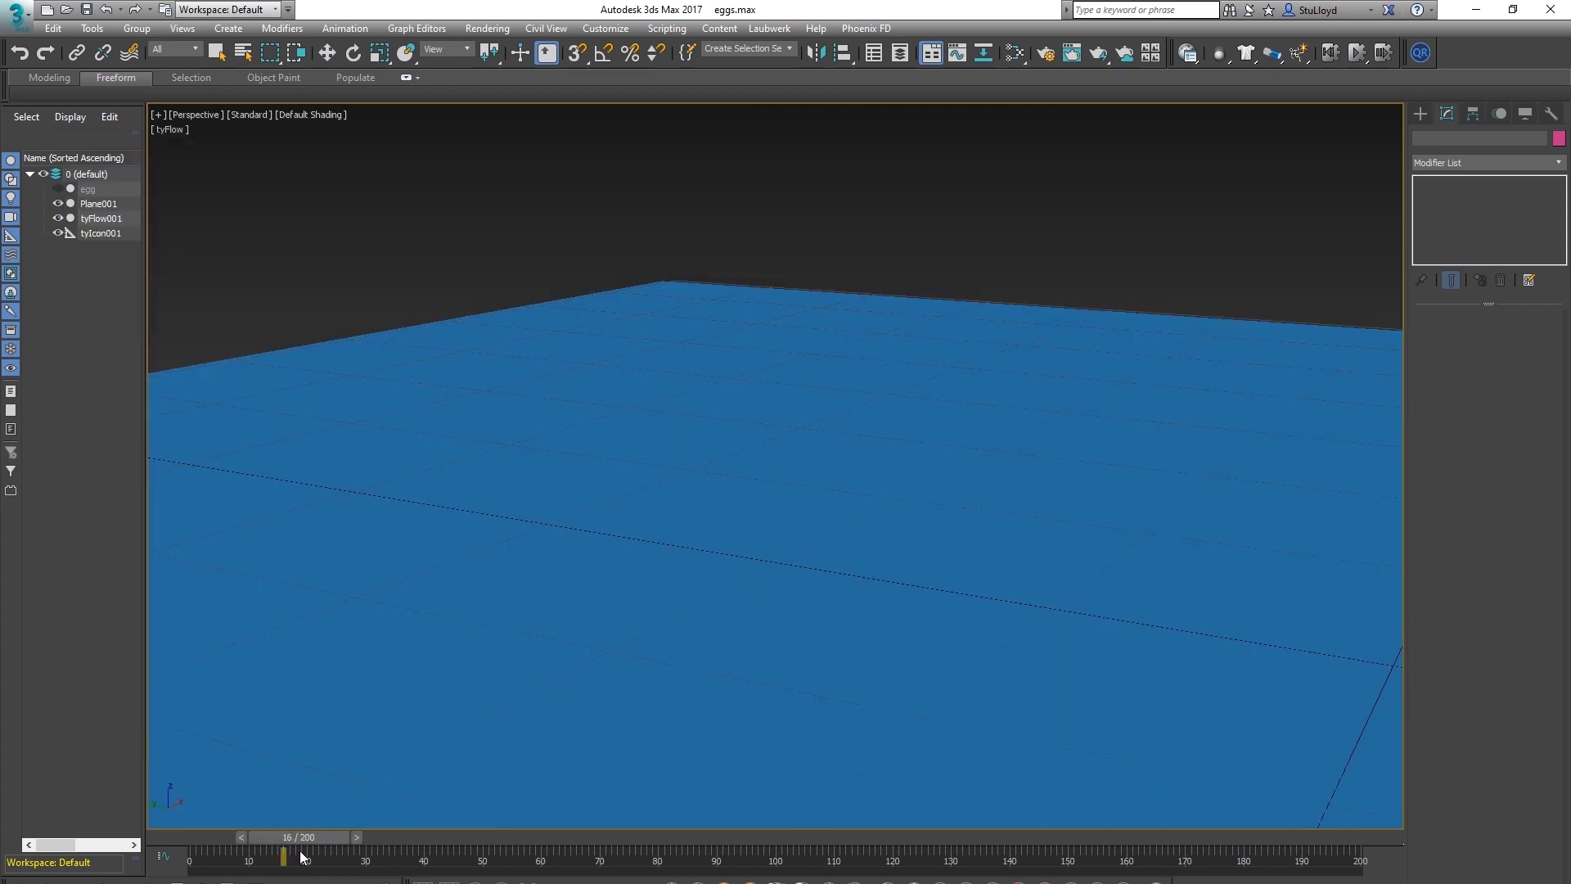
{"action": "left_click_drag", "start_coordinate": [335, 834], "coordinate": [586, 835]}
{"action": "key", "text": "w"}
{"action": "left_click_drag", "start_coordinate": [604, 841], "coordinate": [631, 820]}
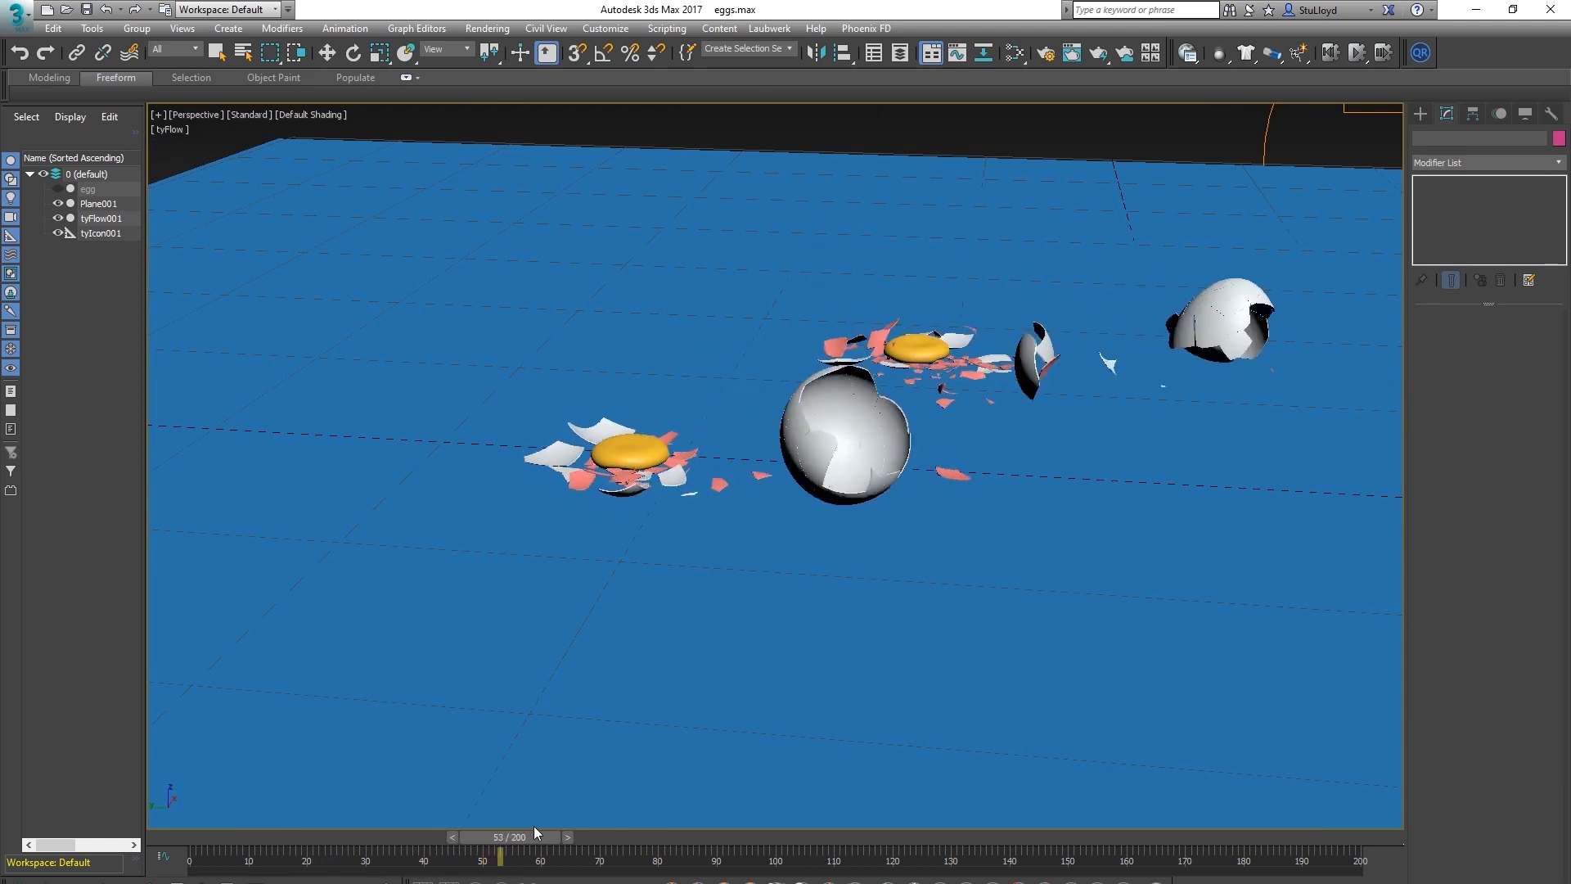
Advance the simulation past frame 80 and inspect the broken eggs and yolks from several angles
{"action": "scroll", "coordinate": [972, 442], "scroll_direction": "down", "scroll_amount": 5}
{"action": "scroll", "coordinate": [859, 494], "scroll_direction": "up", "scroll_amount": 2}
{"action": "middle_click_drag", "start_coordinate": [972, 442], "coordinate": [771, 617], "text": "alt"}
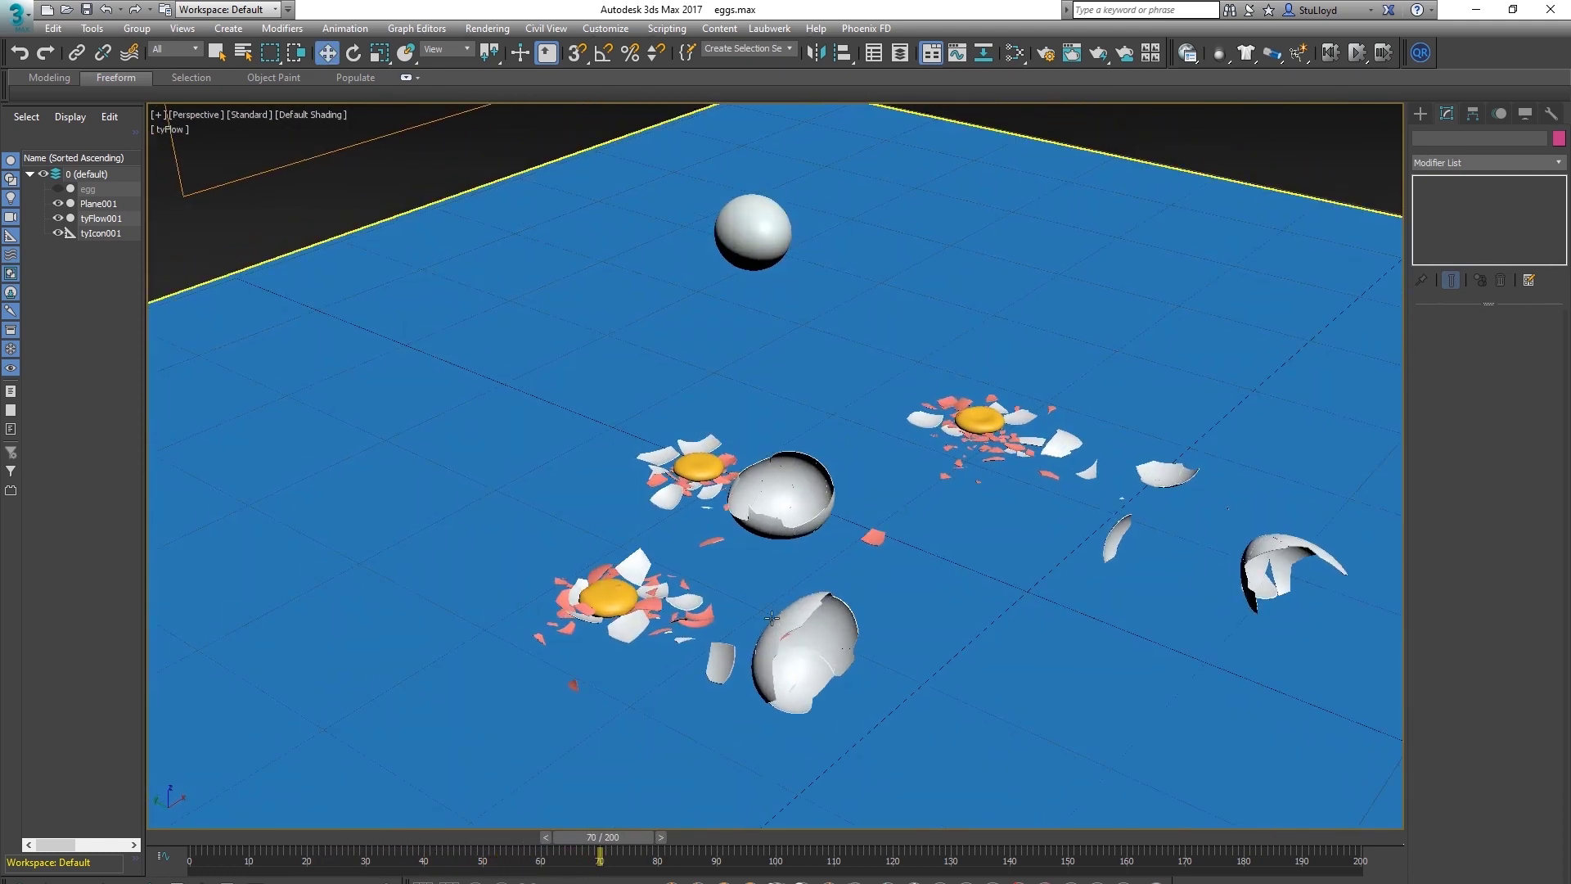
{"action": "left_click_drag", "start_coordinate": [608, 844], "coordinate": [677, 841]}
{"action": "middle_click_drag", "start_coordinate": [823, 466], "coordinate": [774, 380], "text": "alt"}
{"action": "scroll", "coordinate": [916, 465], "scroll_direction": "down", "scroll_amount": 5}
{"action": "middle_click_drag", "start_coordinate": [919, 466], "coordinate": [910, 504], "text": "alt"}
{"action": "scroll", "coordinate": [912, 421], "scroll_direction": "up", "scroll_amount": 3}
{"action": "left_click_drag", "start_coordinate": [678, 853], "coordinate": [449, 844]}
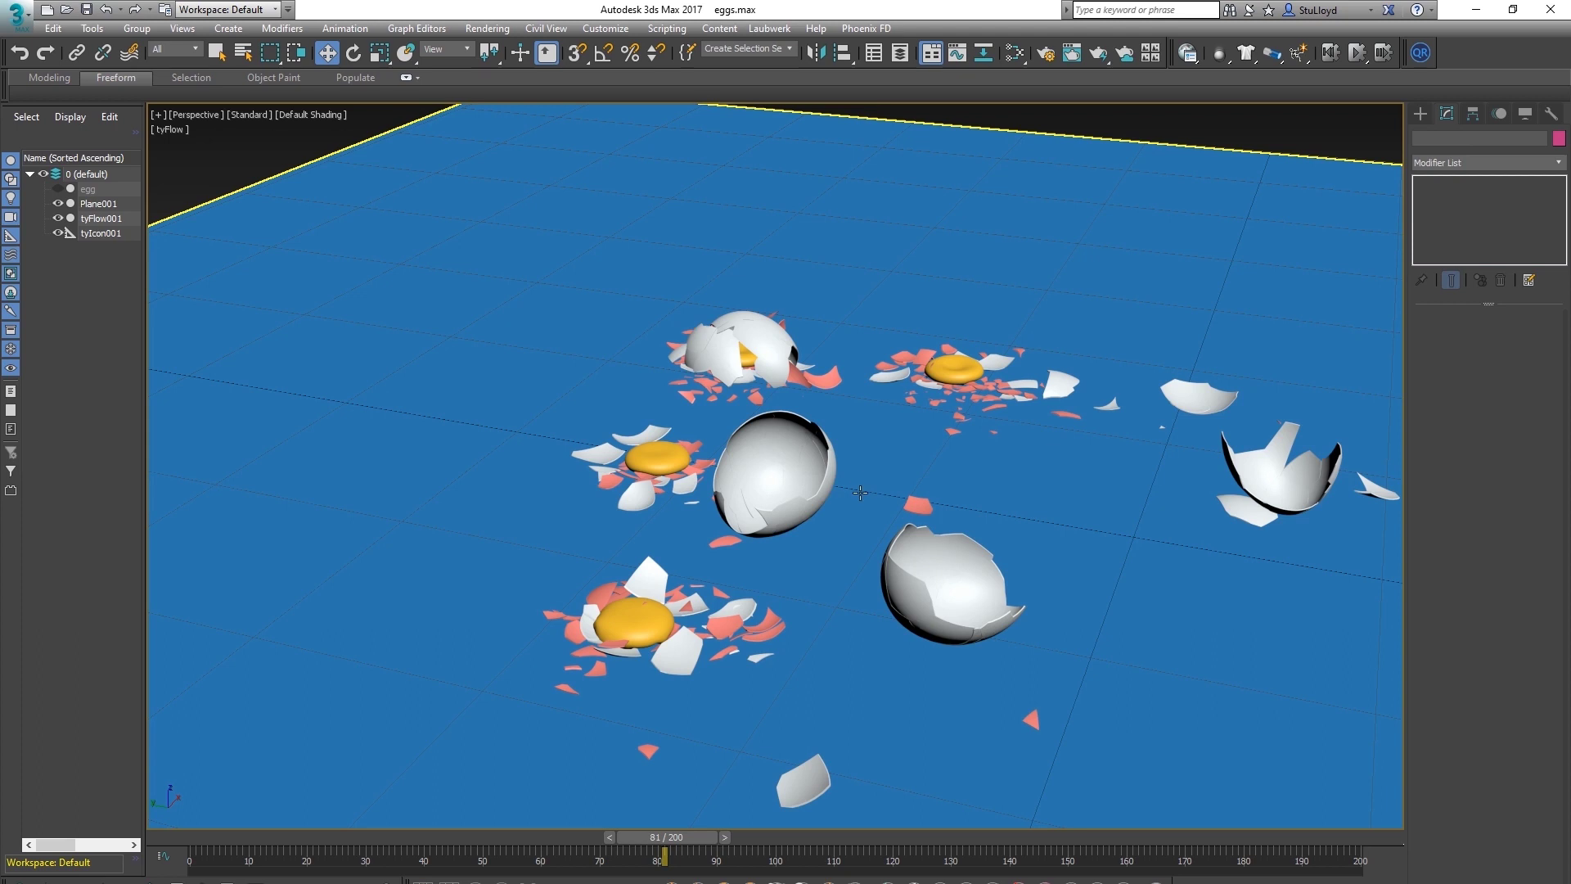
Create a Phoenix FD Liquid simulator grid around the broken eggs, about 51 × 55 × 14 cm with 0.2 cm cells
{"action": "scroll", "coordinate": [836, 495], "scroll_direction": "down", "scroll_amount": 5}
{"action": "scroll", "coordinate": [949, 500], "scroll_direction": "up", "scroll_amount": 4}
{"action": "scroll", "coordinate": [949, 499], "scroll_direction": "down", "scroll_amount": 3}
{"action": "scroll", "coordinate": [920, 498], "scroll_direction": "up", "scroll_amount": 4}
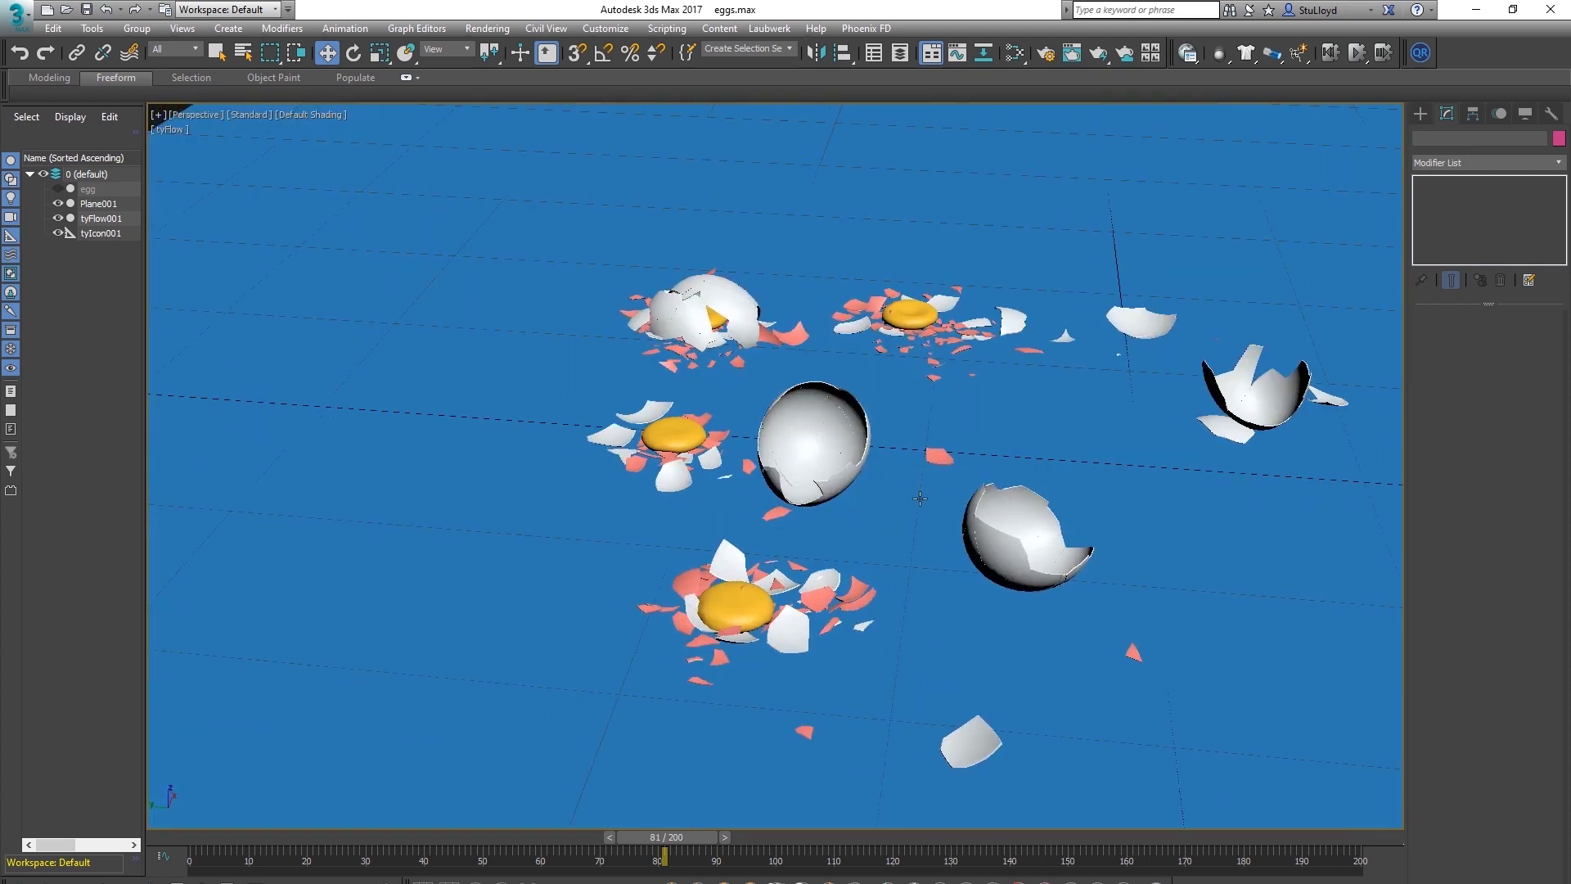
{"action": "left_click_drag", "start_coordinate": [575, 283], "coordinate": [1059, 721]}
{"action": "mouse_move", "coordinate": [741, 446]}
{"action": "middle_mouse_down", "text": "alt"}
{"action": "mouse_move", "coordinate": [710, 393]}
{"action": "mouse_move", "coordinate": [711, 439]}
{"action": "middle_mouse_up", "text": "alt"}
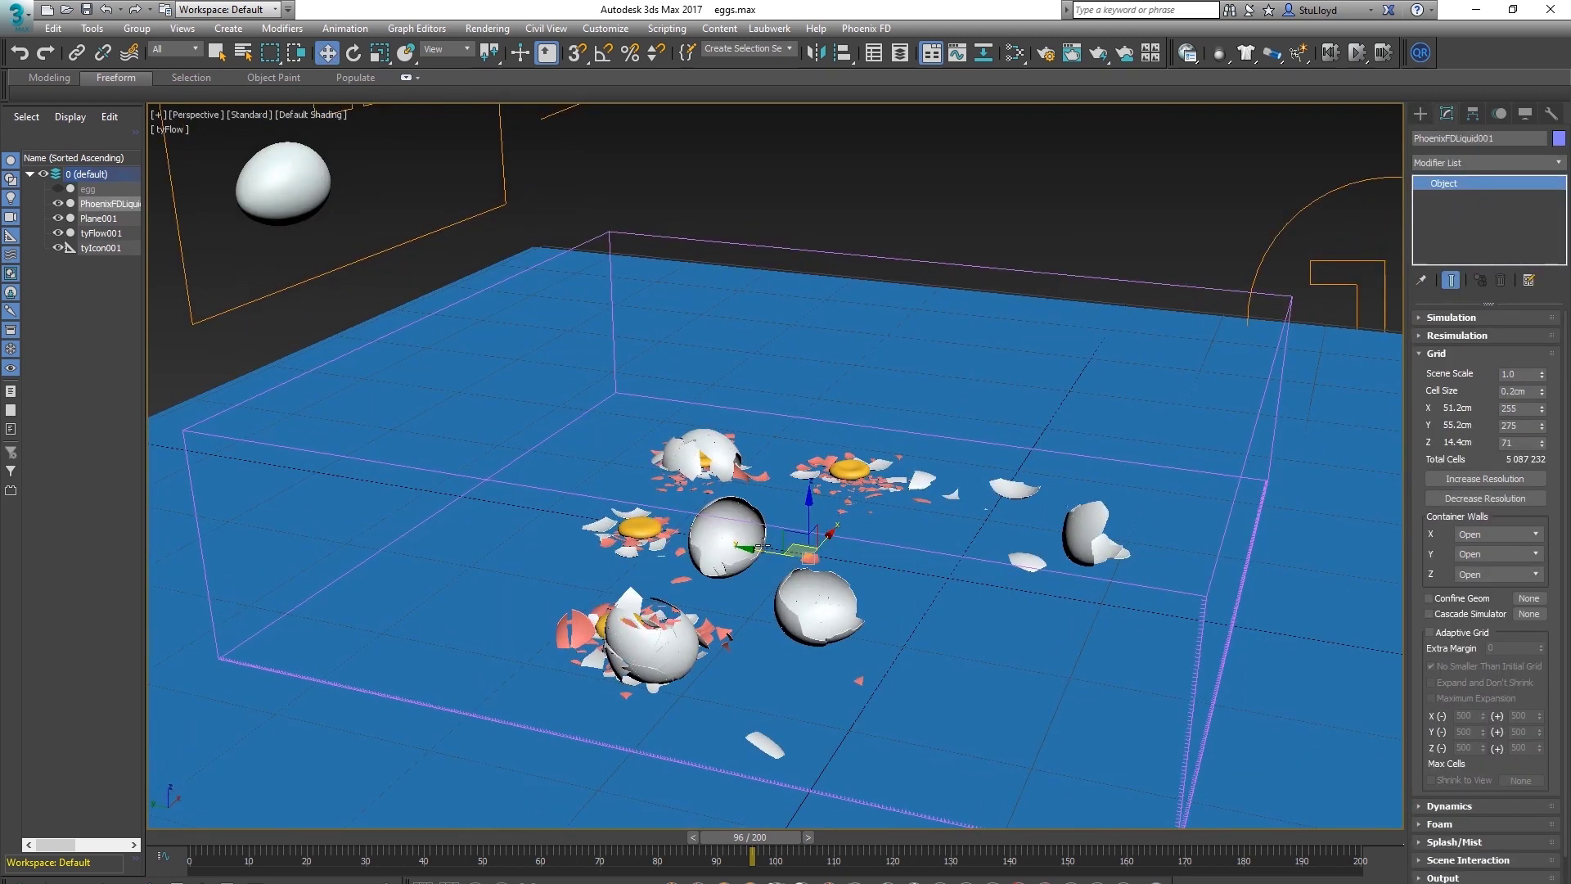
{"action": "middle_click_drag", "start_coordinate": [733, 522], "coordinate": [747, 541], "text": "alt"}
Return to frame 0 and set the liquid simulator's Z container wall to Jammed (-)
{"action": "key", "text": "Home"}
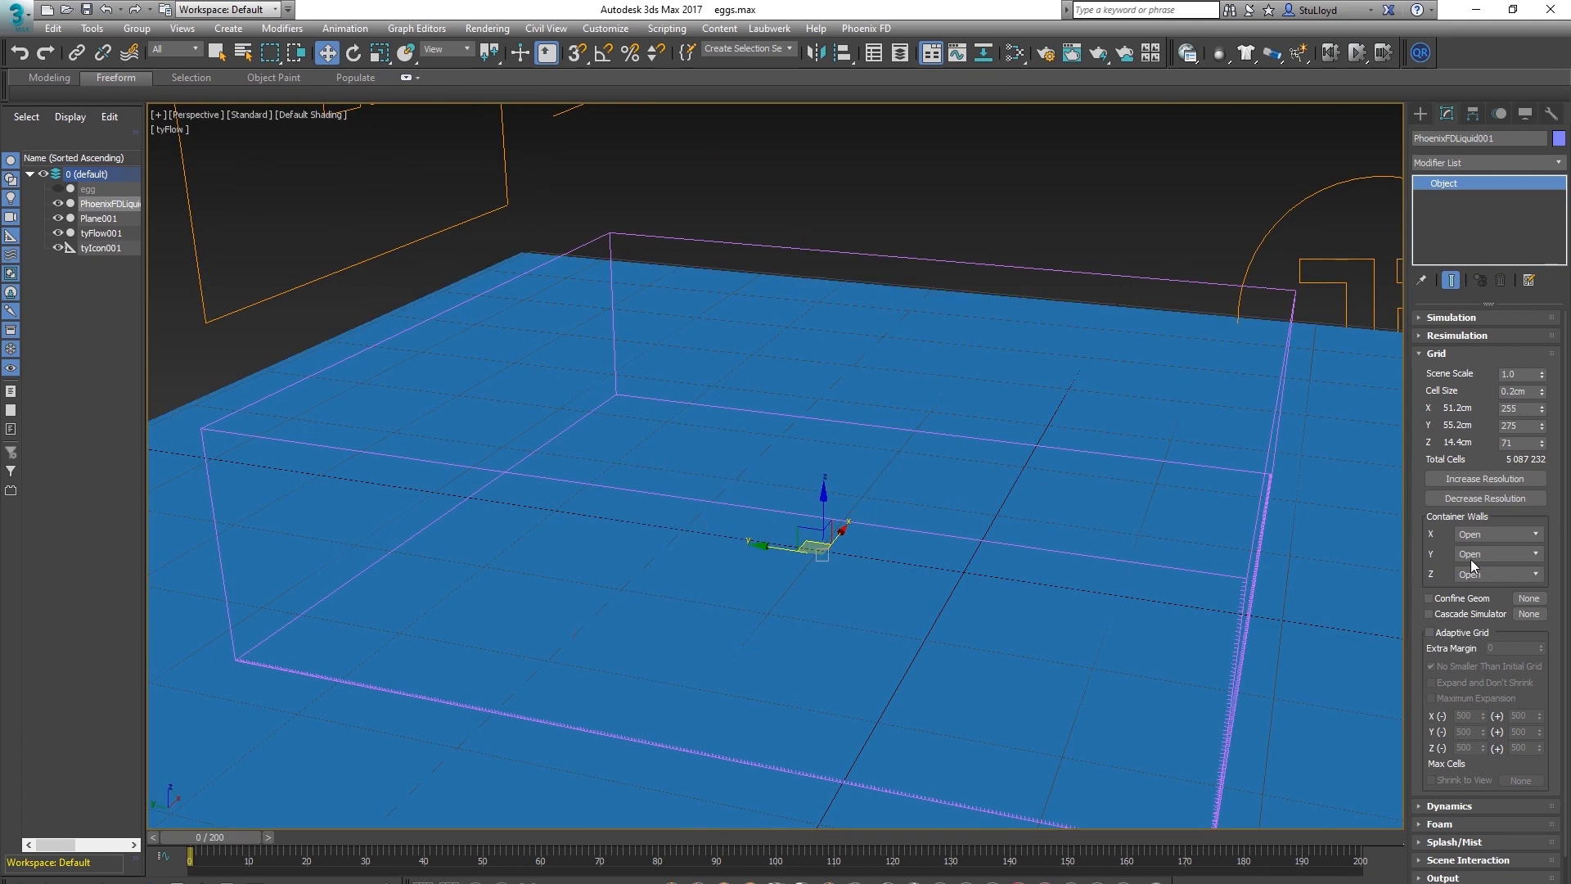
{"action": "left_click", "coordinate": [1536, 574]}
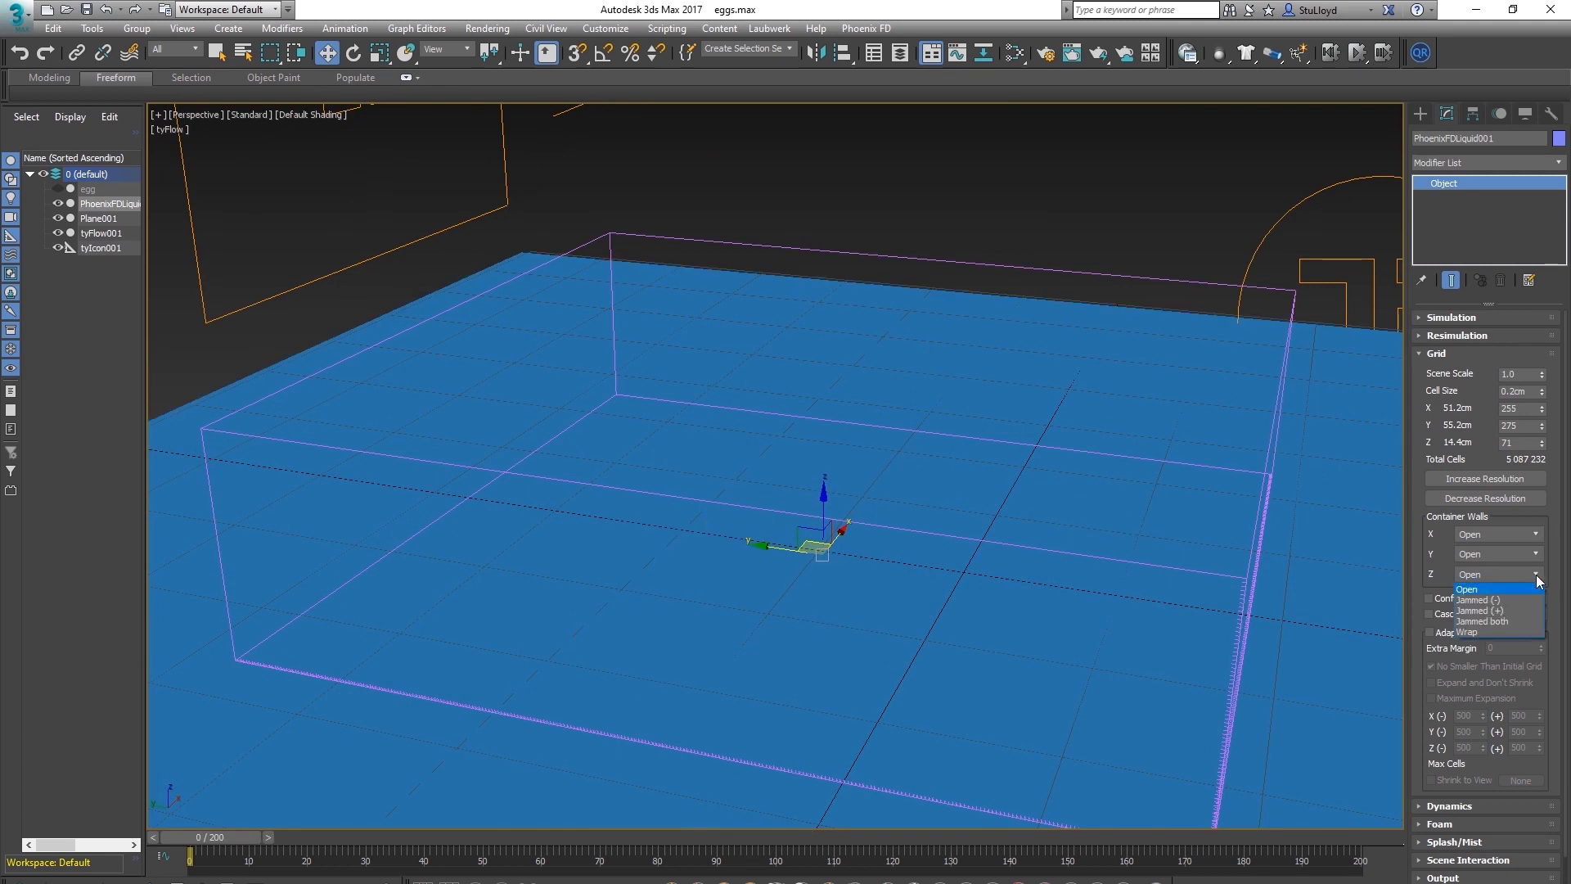
{"action": "left_click", "coordinate": [1498, 601]}
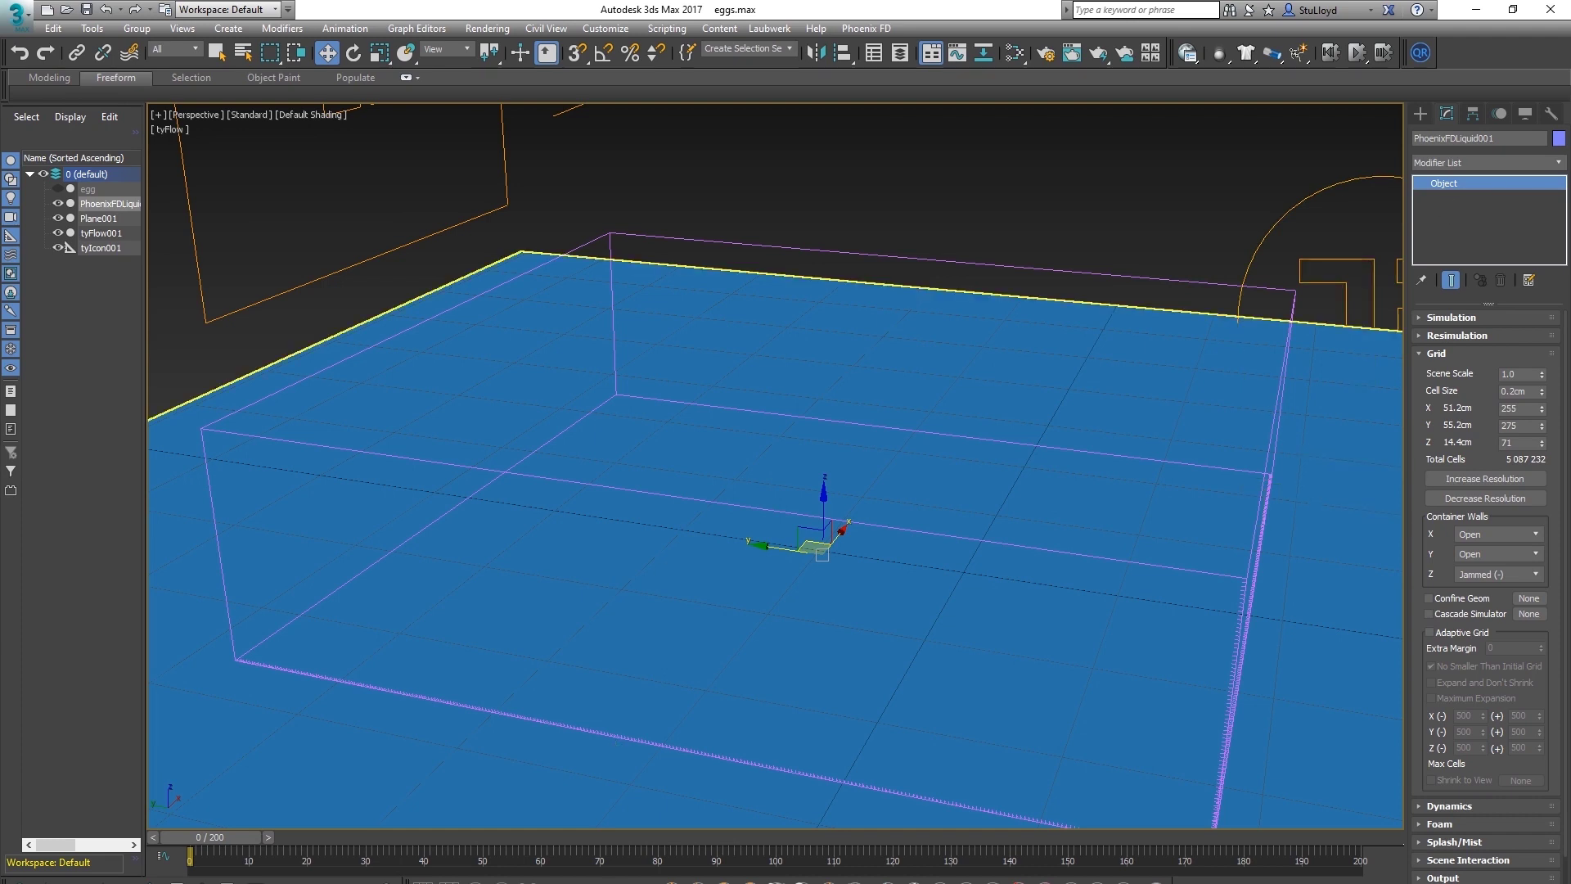
Create a Phoenix FD liquid source beyond the far edge of the simulator grid and display its settings
{"action": "left_click_drag", "start_coordinate": [960, 223], "coordinate": [981, 243]}
{"action": "left_click", "coordinate": [1447, 115]}
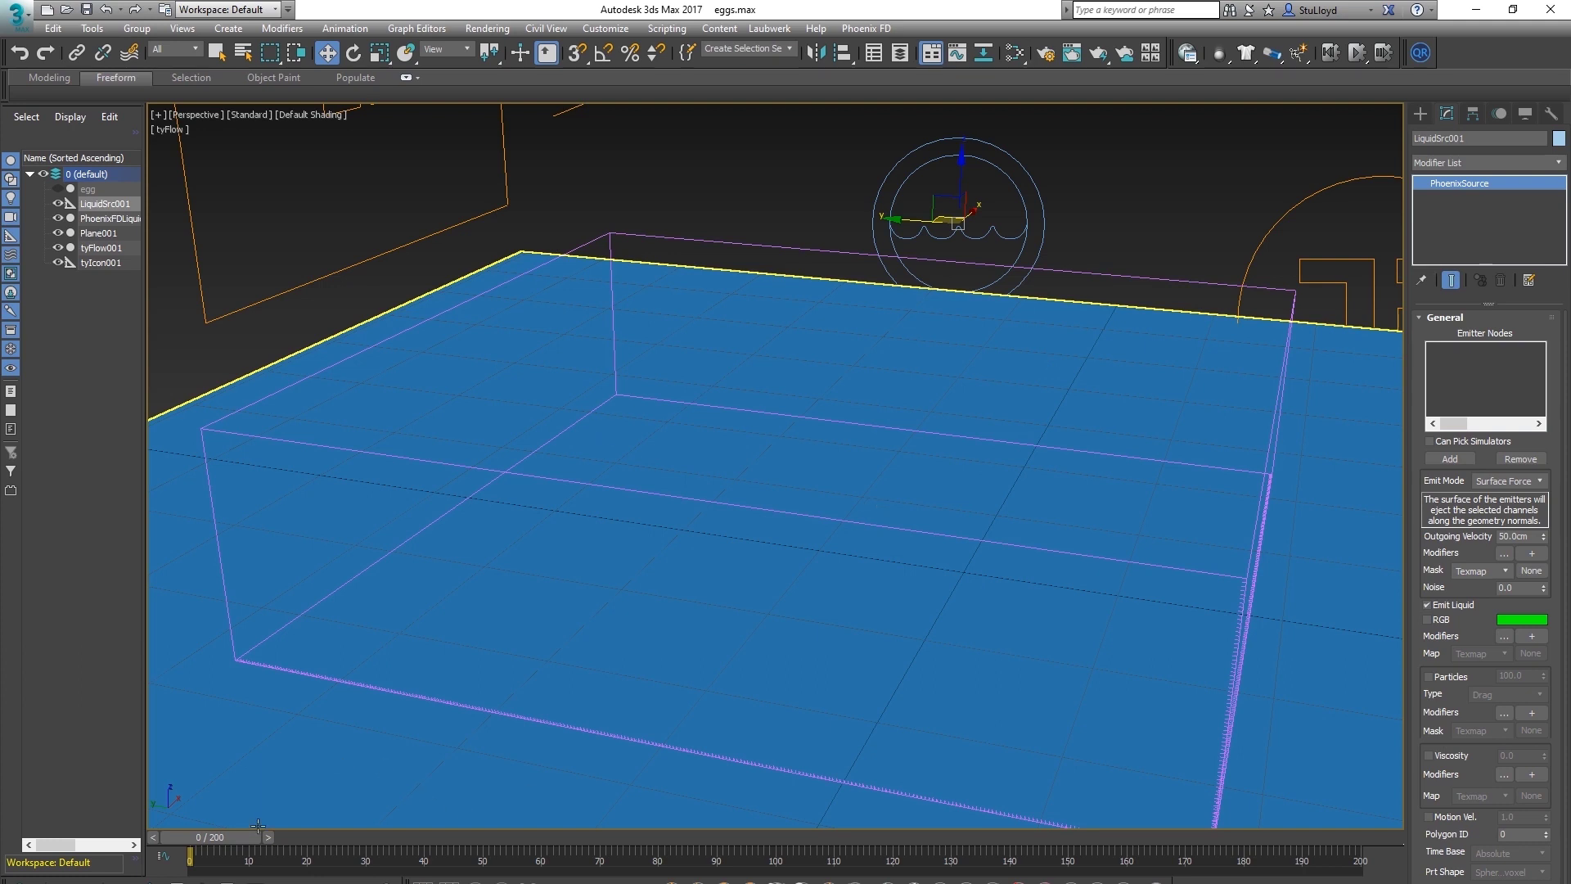
Scrub the simulation to frames 60, 55 and 74 and examine how the breaking eggs fit inside the liquid grid
{"action": "left_click_drag", "start_coordinate": [232, 836], "coordinate": [549, 814]}
{"action": "key", "text": "w"}
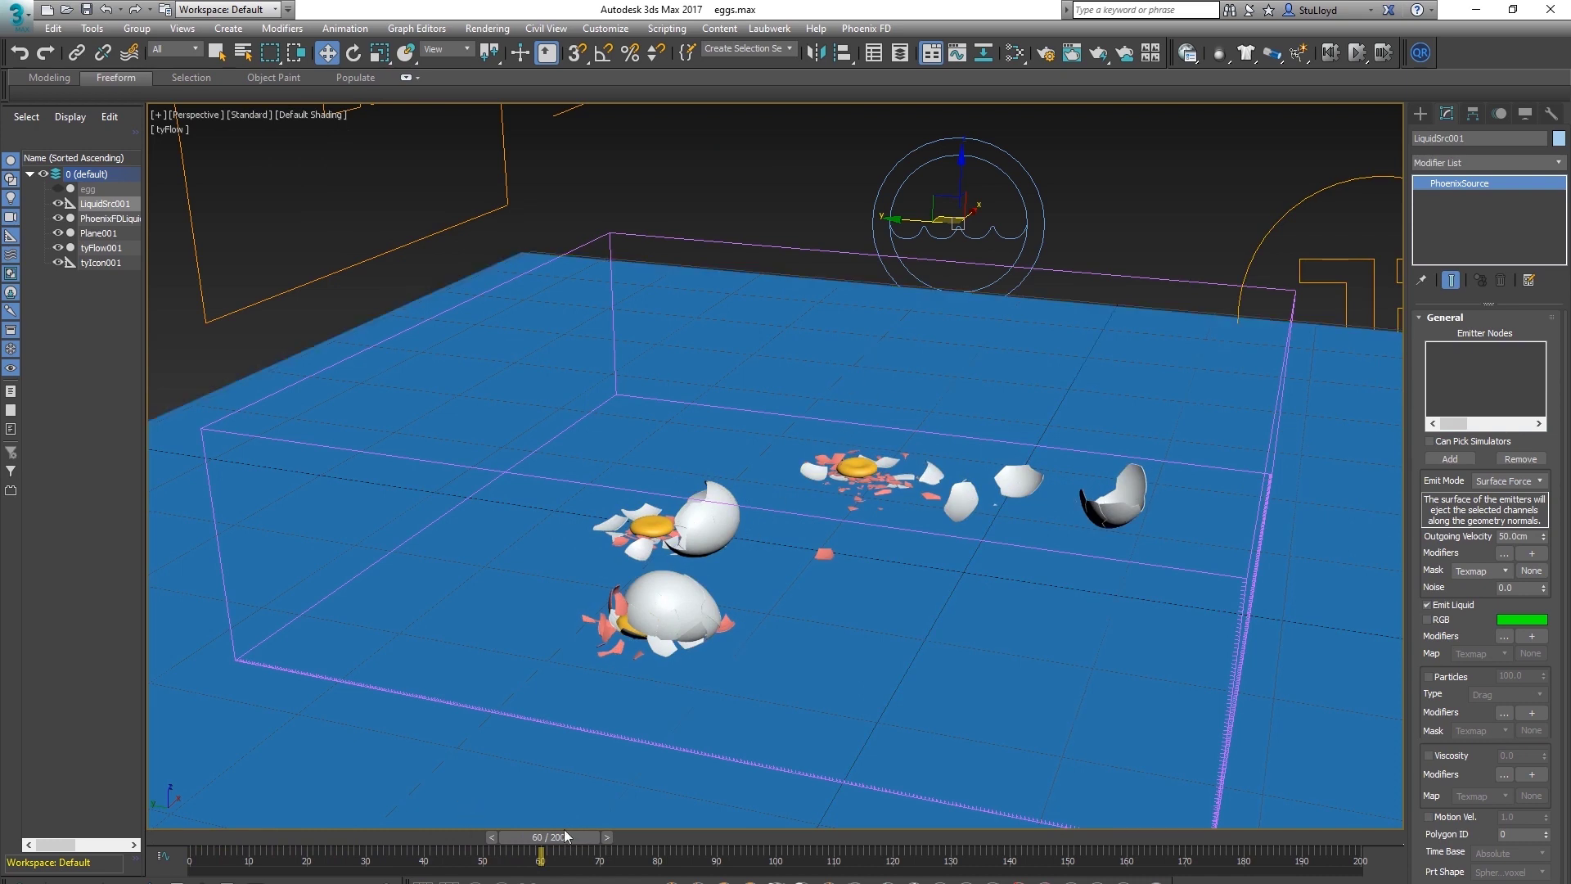
{"action": "left_click_drag", "start_coordinate": [570, 843], "coordinate": [513, 838]}
{"action": "key", "text": "w"}
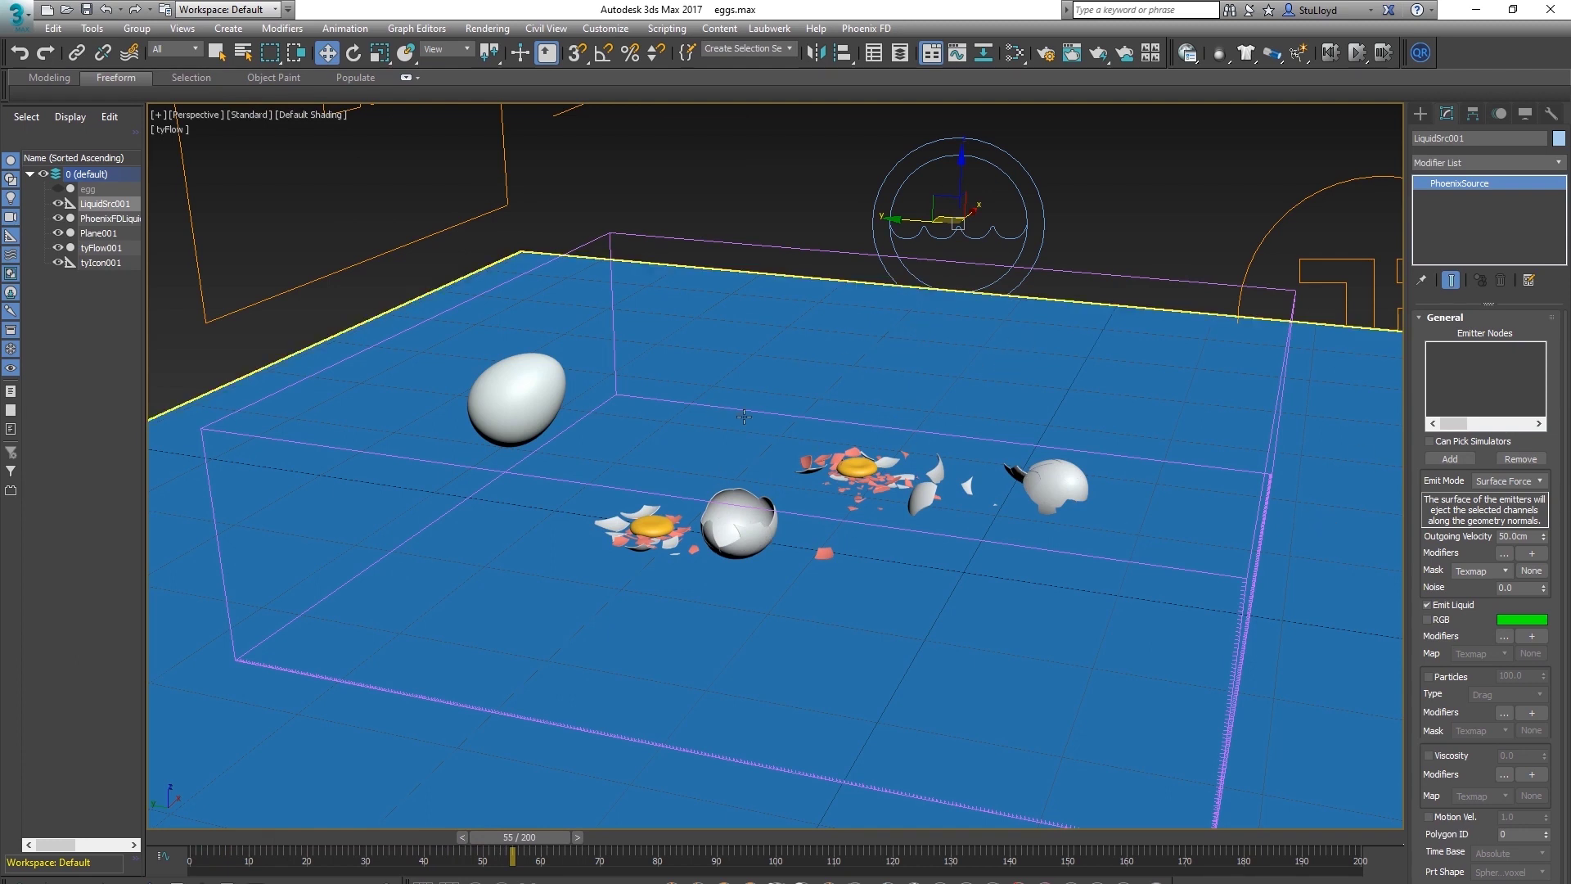
{"action": "middle_click_drag", "start_coordinate": [793, 472], "coordinate": [816, 445]}
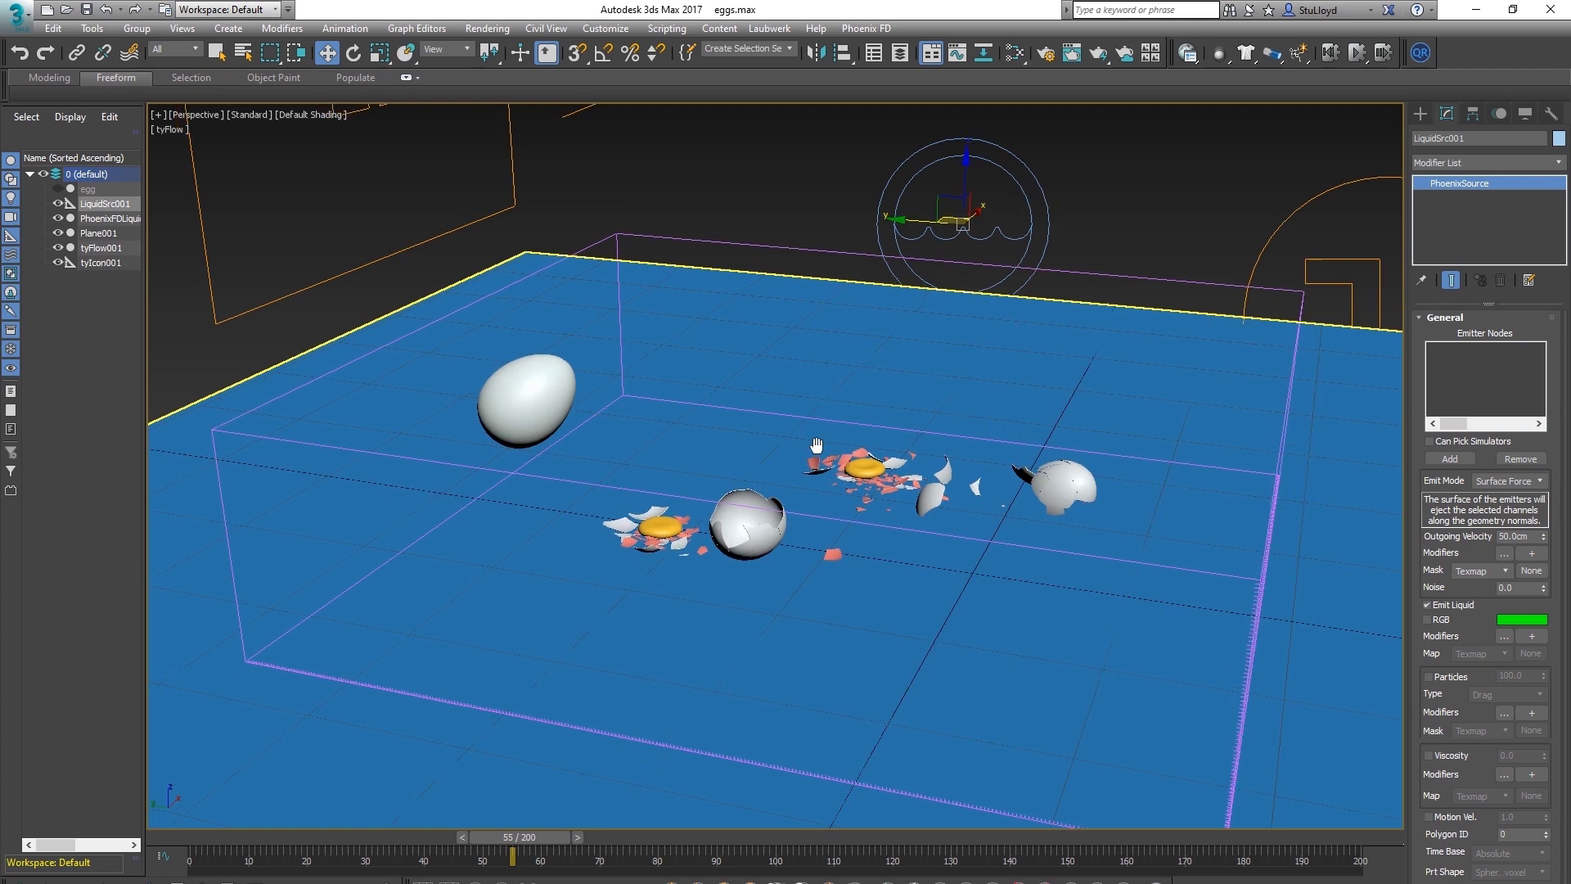
{"action": "left_click_drag", "start_coordinate": [536, 843], "coordinate": [657, 818]}
{"action": "scroll", "coordinate": [501, 490], "scroll_direction": "down", "scroll_amount": 5}
{"action": "key", "text": "w"}
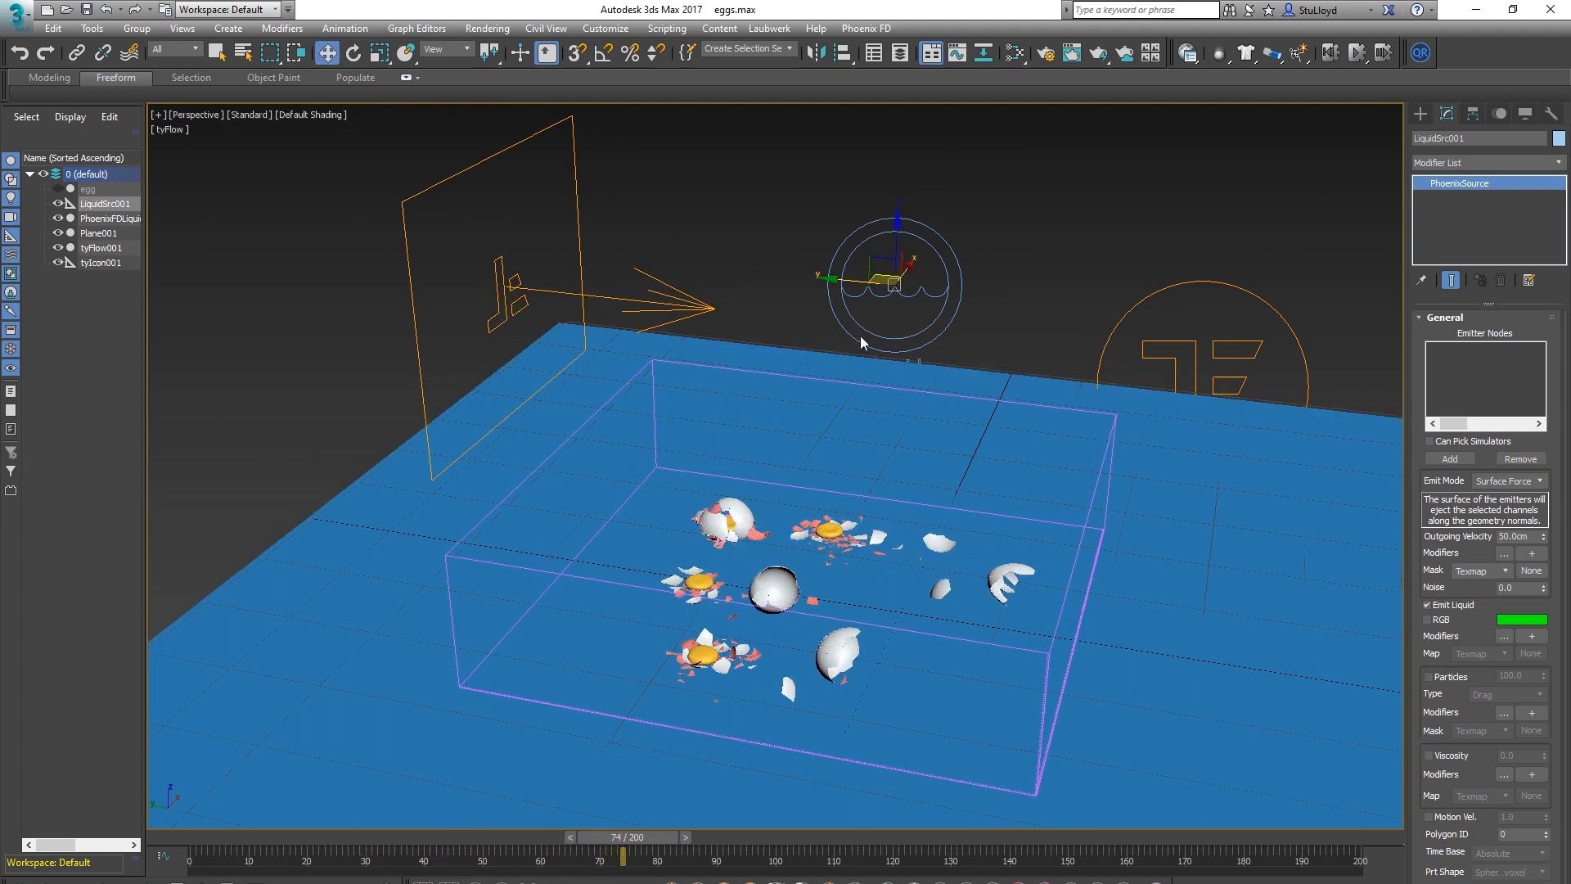
{"action": "scroll", "coordinate": [765, 532], "scroll_direction": "up", "scroll_amount": 4}
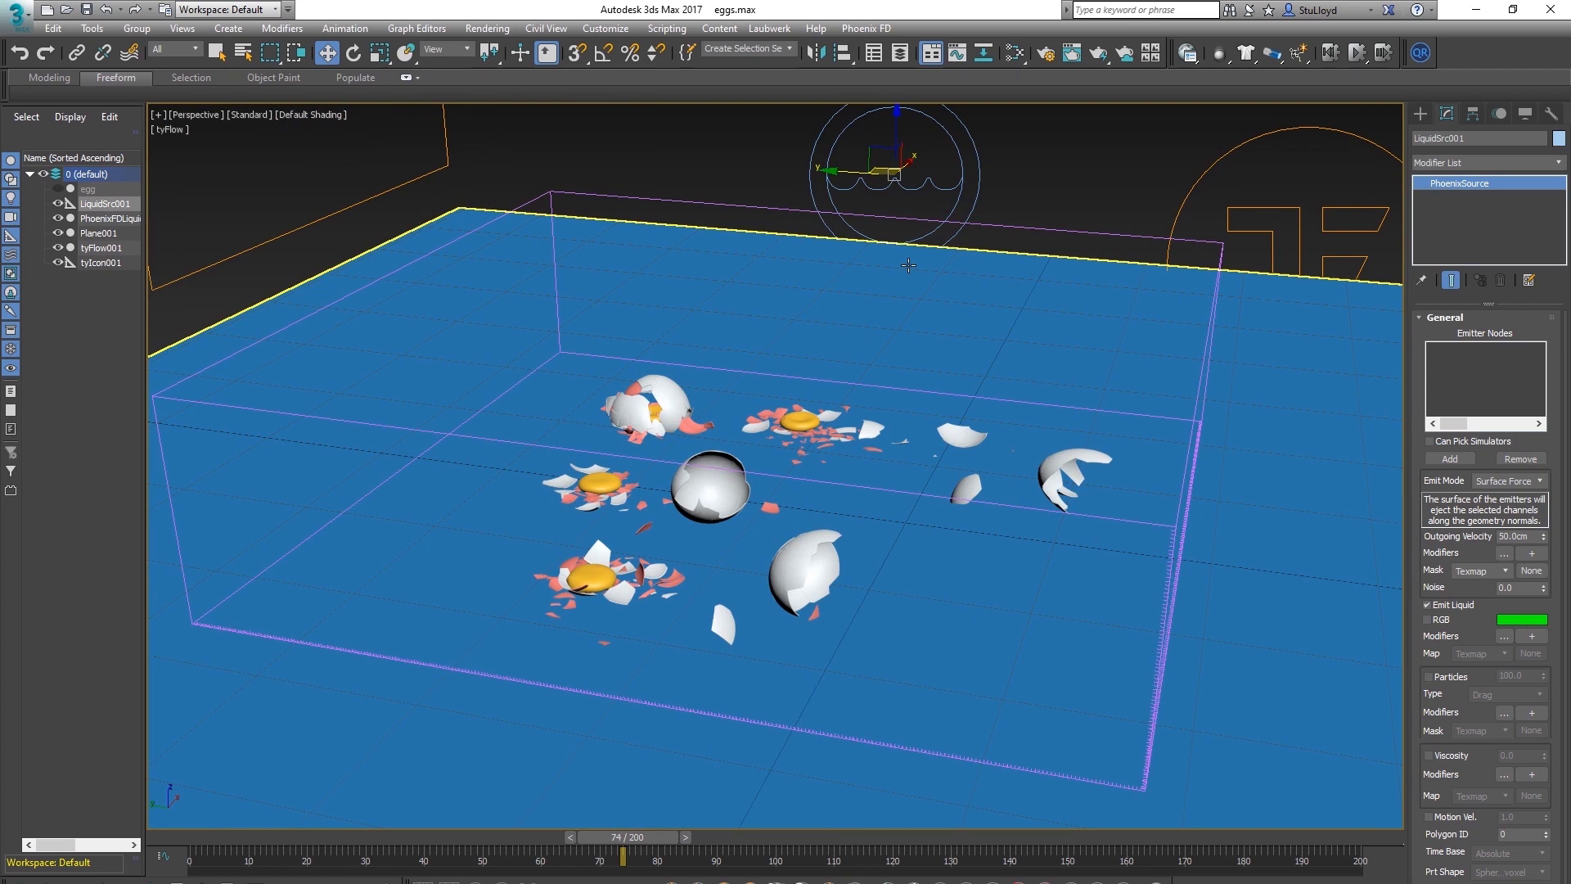
{"action": "middle_click_drag", "start_coordinate": [825, 367], "coordinate": [886, 391]}
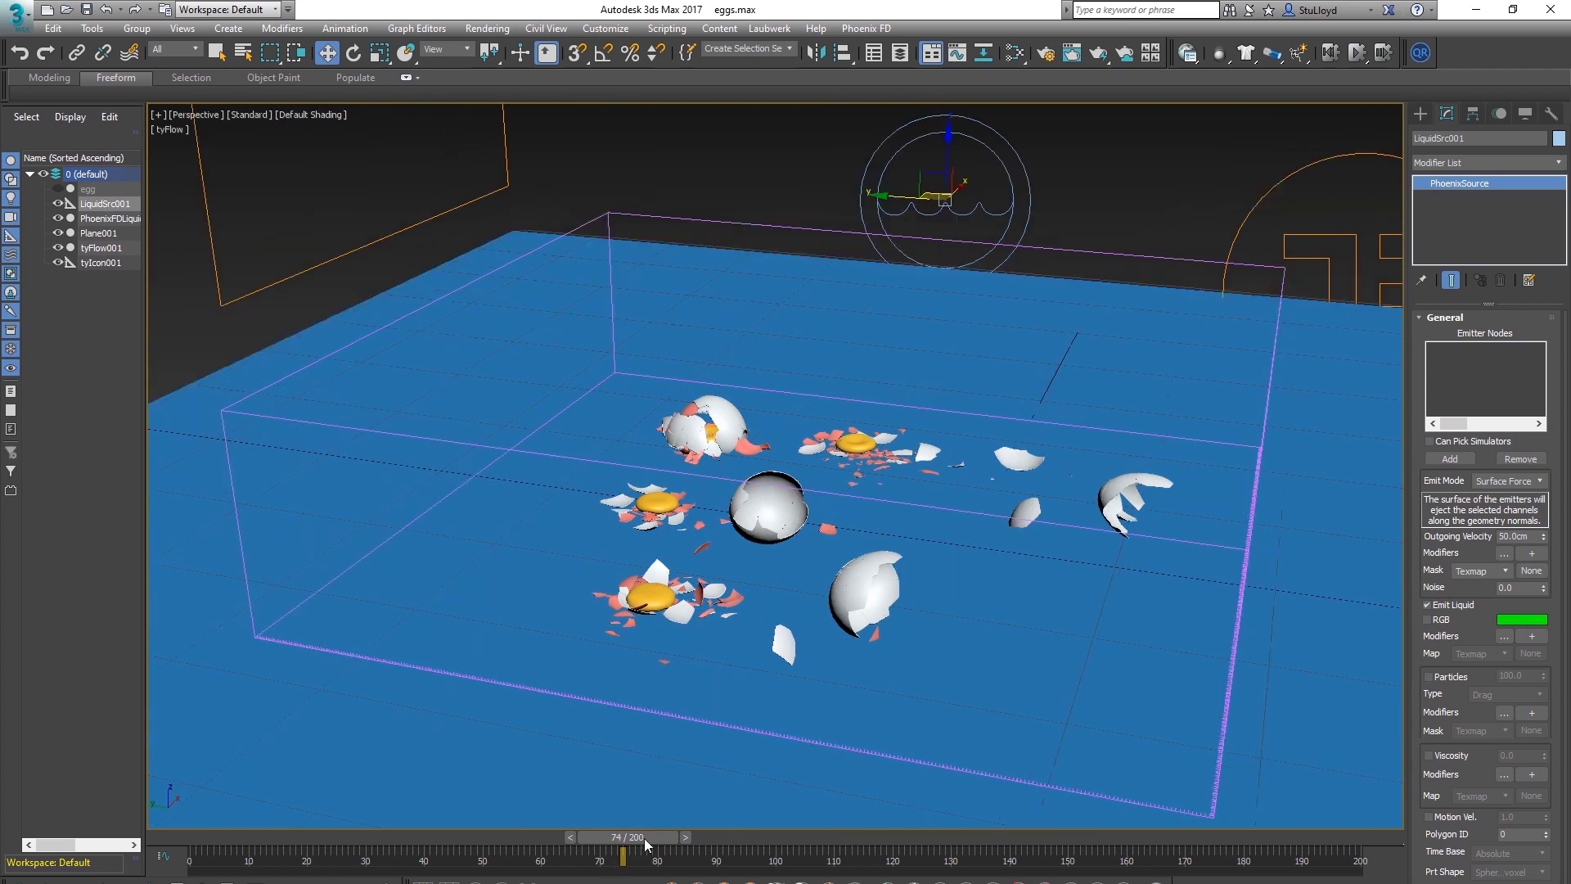
Return to frame 0 and set the liquid source's emit mode to Volume Inject
{"action": "left_click_drag", "start_coordinate": [645, 842], "coordinate": [205, 838]}
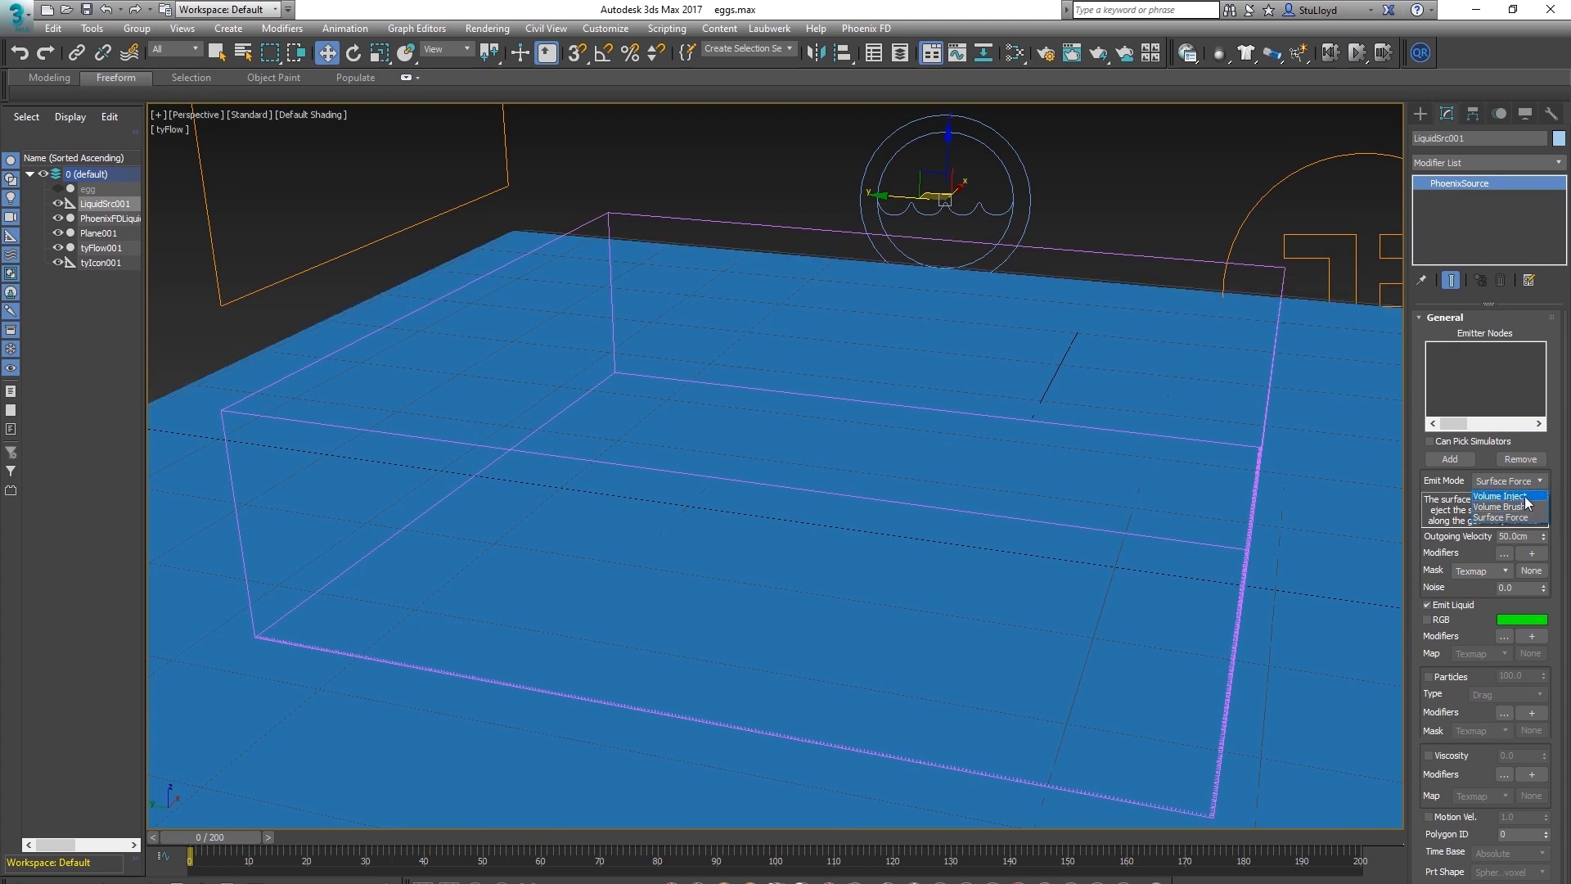
{"action": "left_click", "coordinate": [1525, 497]}
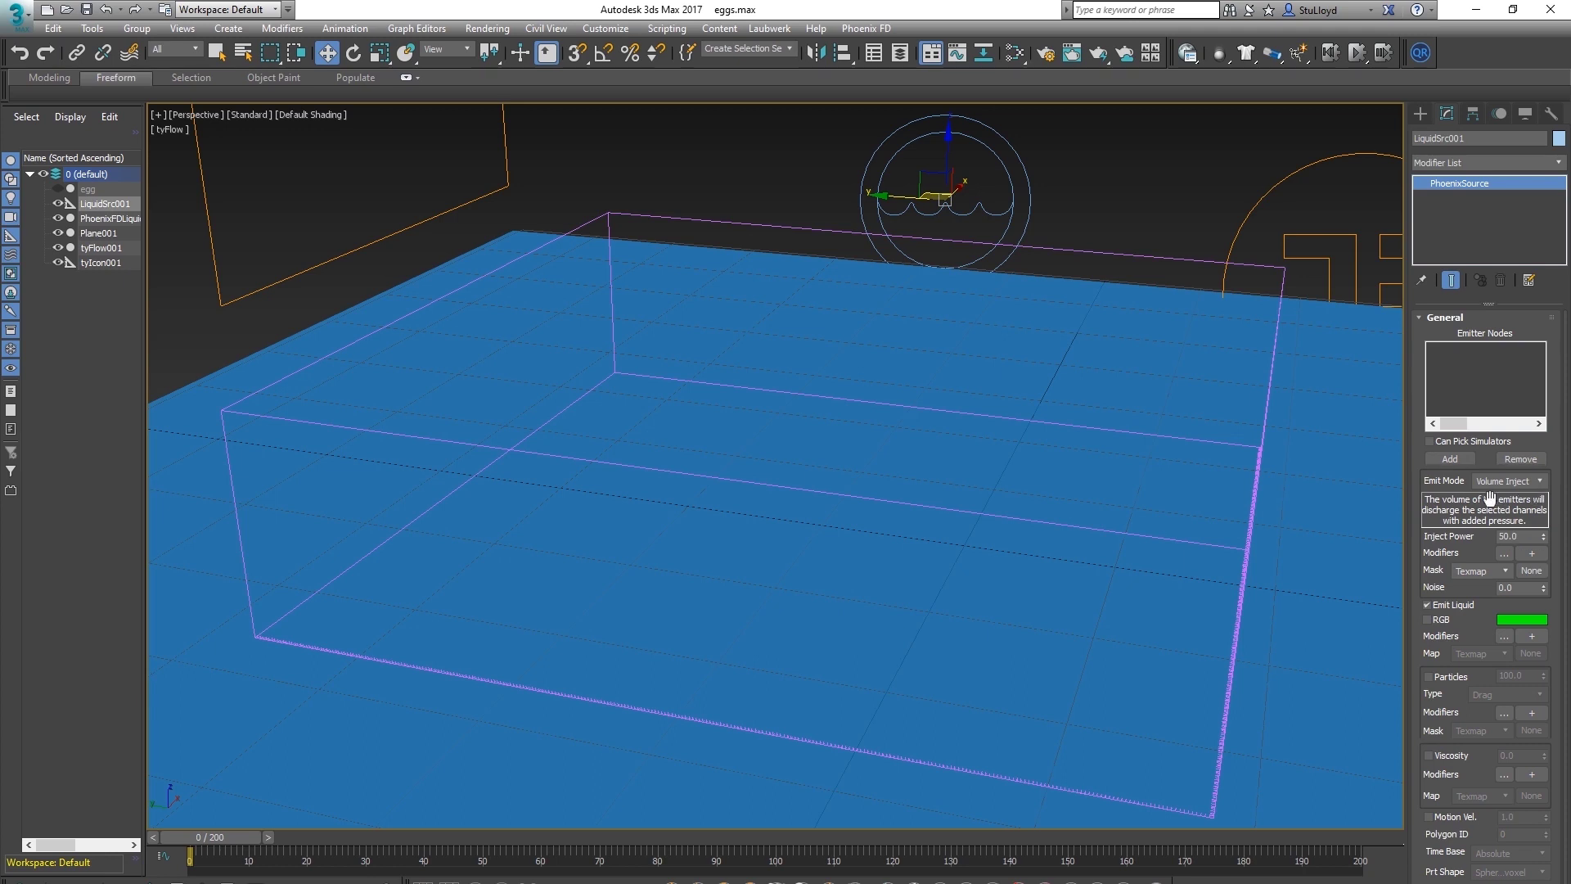
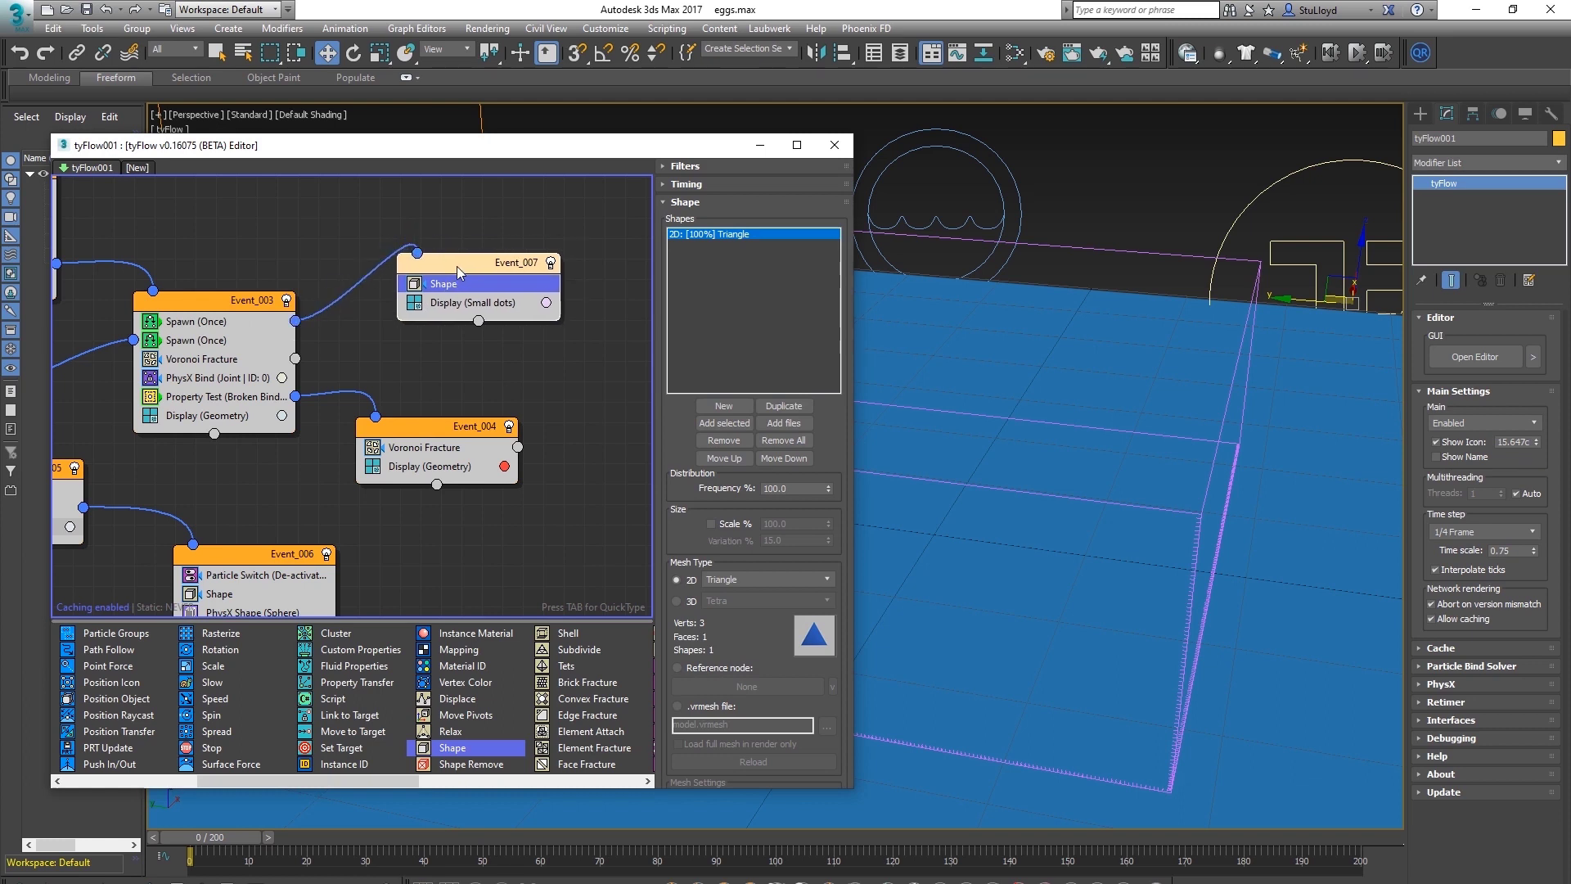
Advance to frame 26 and turn off the shell's Geometry display in Event_003 to expose the egg's interior
{"action": "left_click_drag", "start_coordinate": [229, 843], "coordinate": [366, 823]}
{"action": "middle_click_drag", "start_coordinate": [966, 512], "coordinate": [1126, 529]}
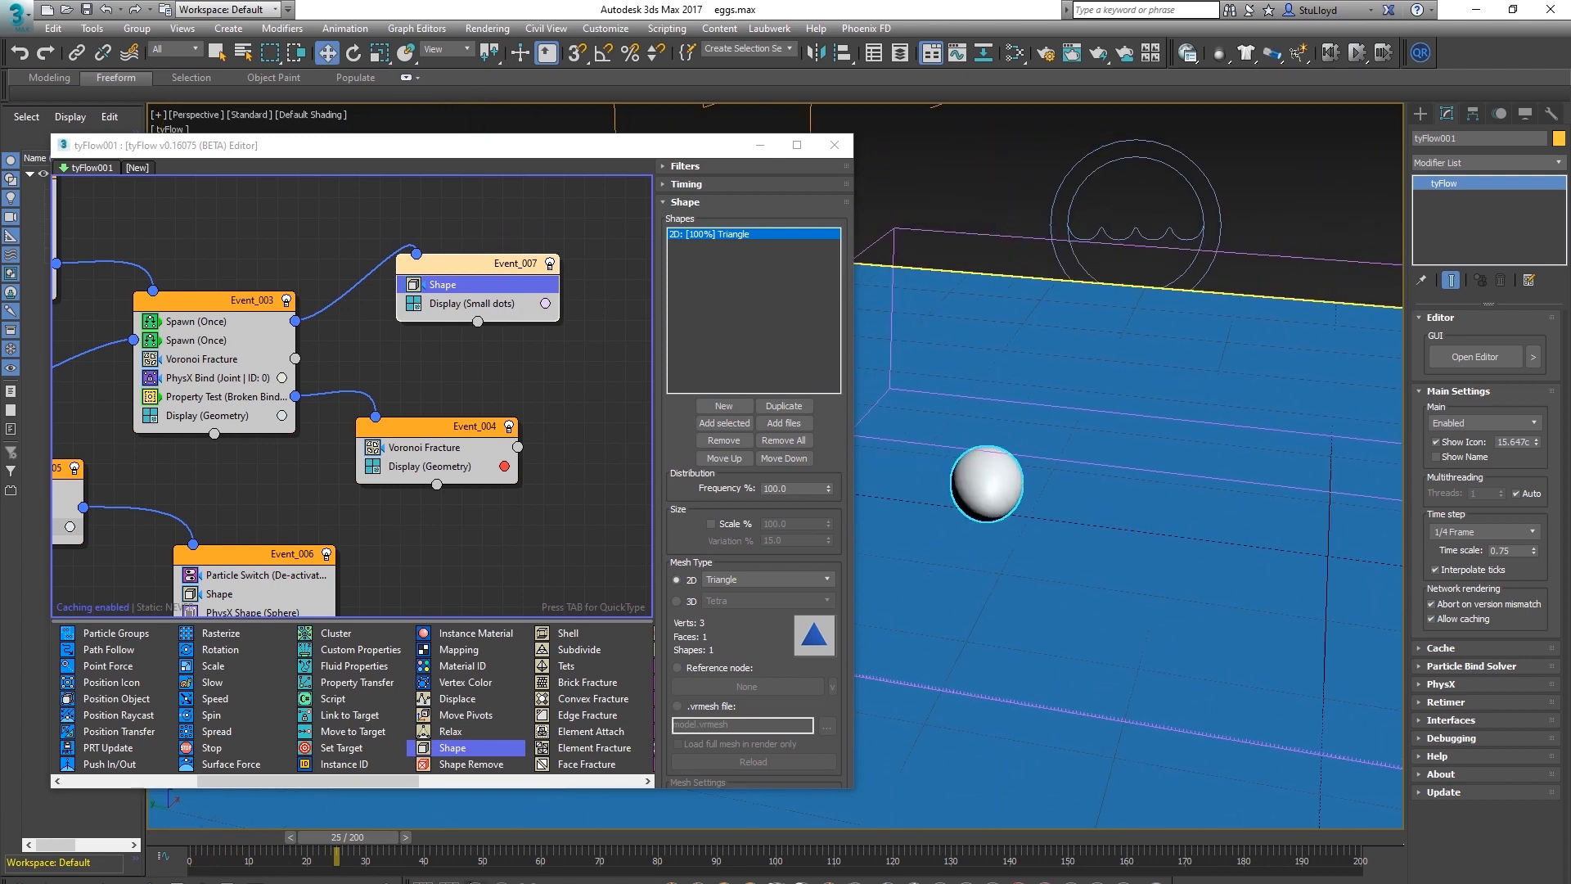
{"action": "left_click", "coordinate": [406, 836]}
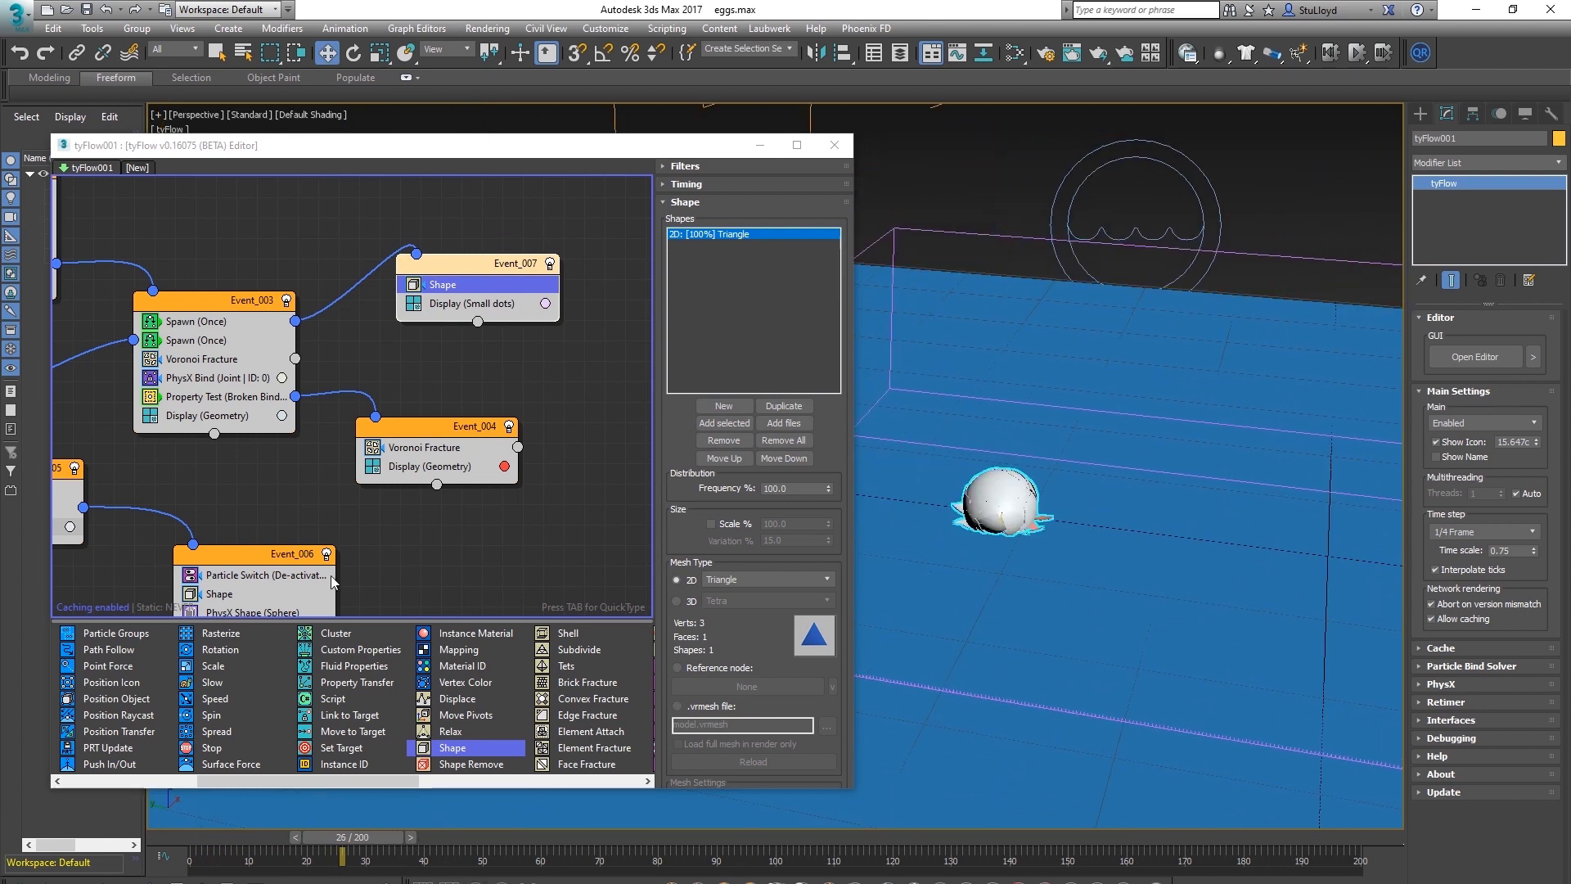
{"action": "left_click", "coordinate": [151, 415]}
{"action": "scroll", "coordinate": [1048, 455], "scroll_direction": "up", "scroll_amount": 3}
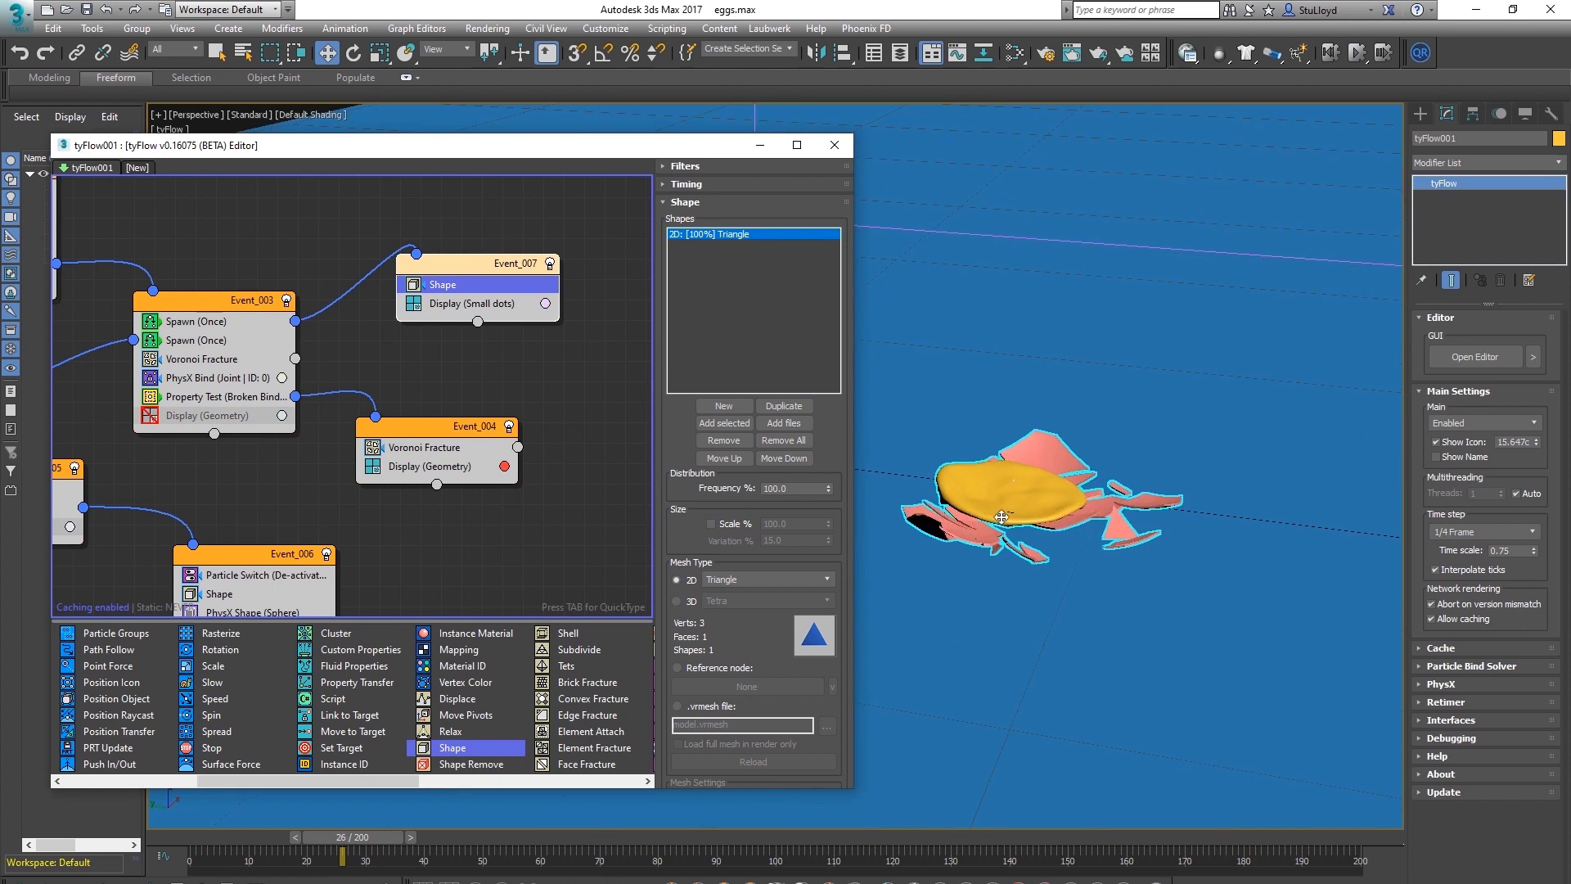
{"action": "middle_click_drag", "start_coordinate": [1048, 455], "coordinate": [1018, 544]}
Set Event_007's Display operator to show Geometry
{"action": "left_click", "coordinate": [473, 303]}
{"action": "left_click", "coordinate": [709, 200]}
{"action": "left_click", "coordinate": [687, 267]}
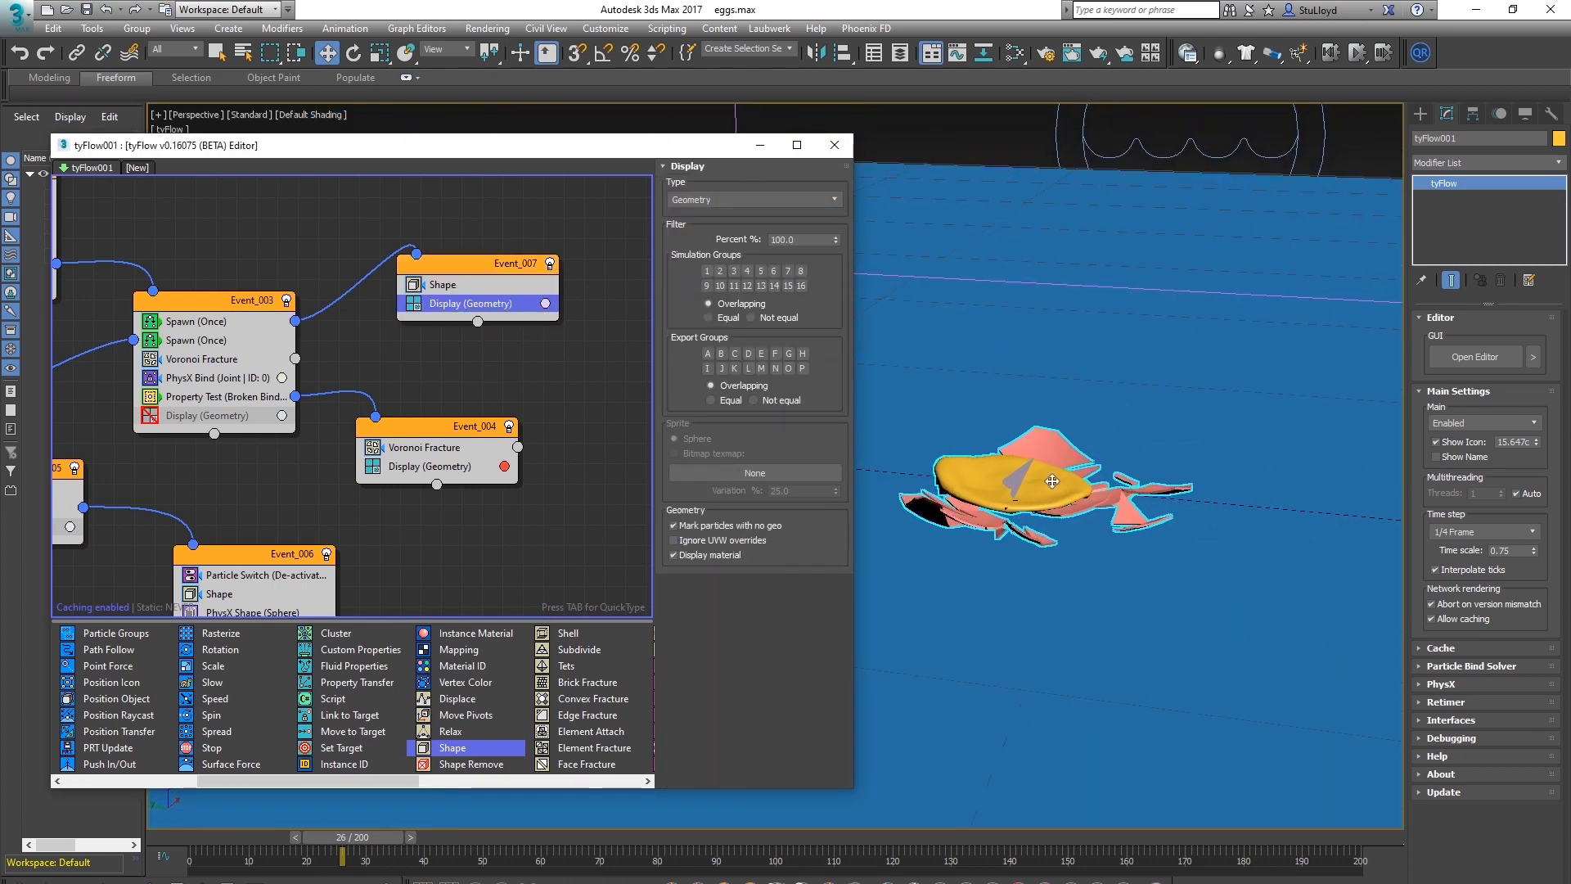
Set Event_007's Shape to the 3D Stones mesh with Scale at 250% and Variation at 0%
{"action": "left_click", "coordinate": [459, 285]}
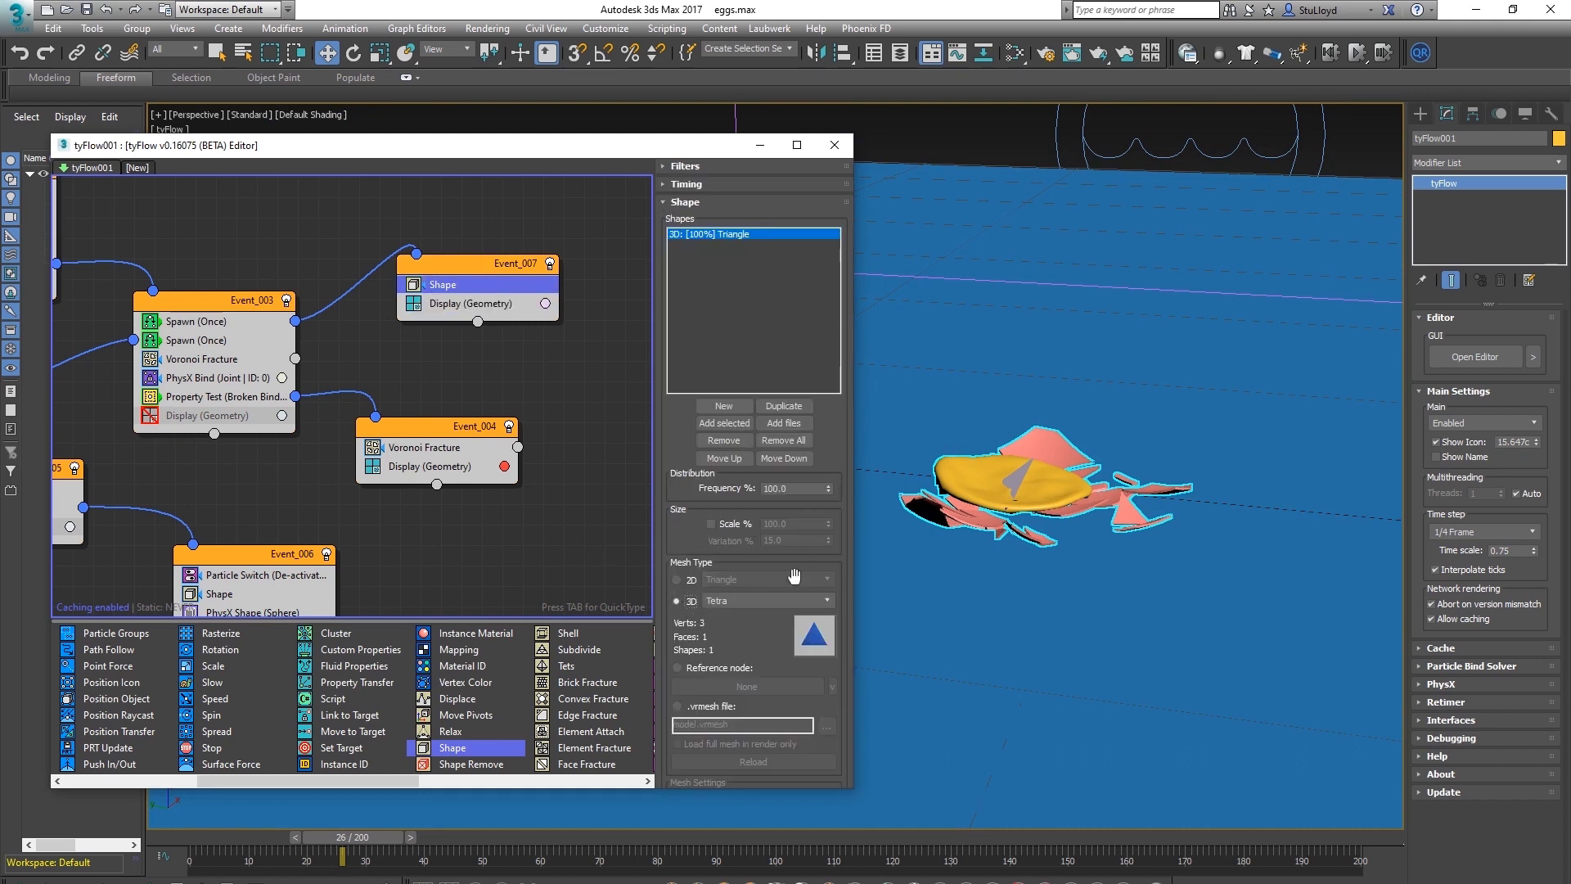
{"action": "left_click", "coordinate": [734, 601]}
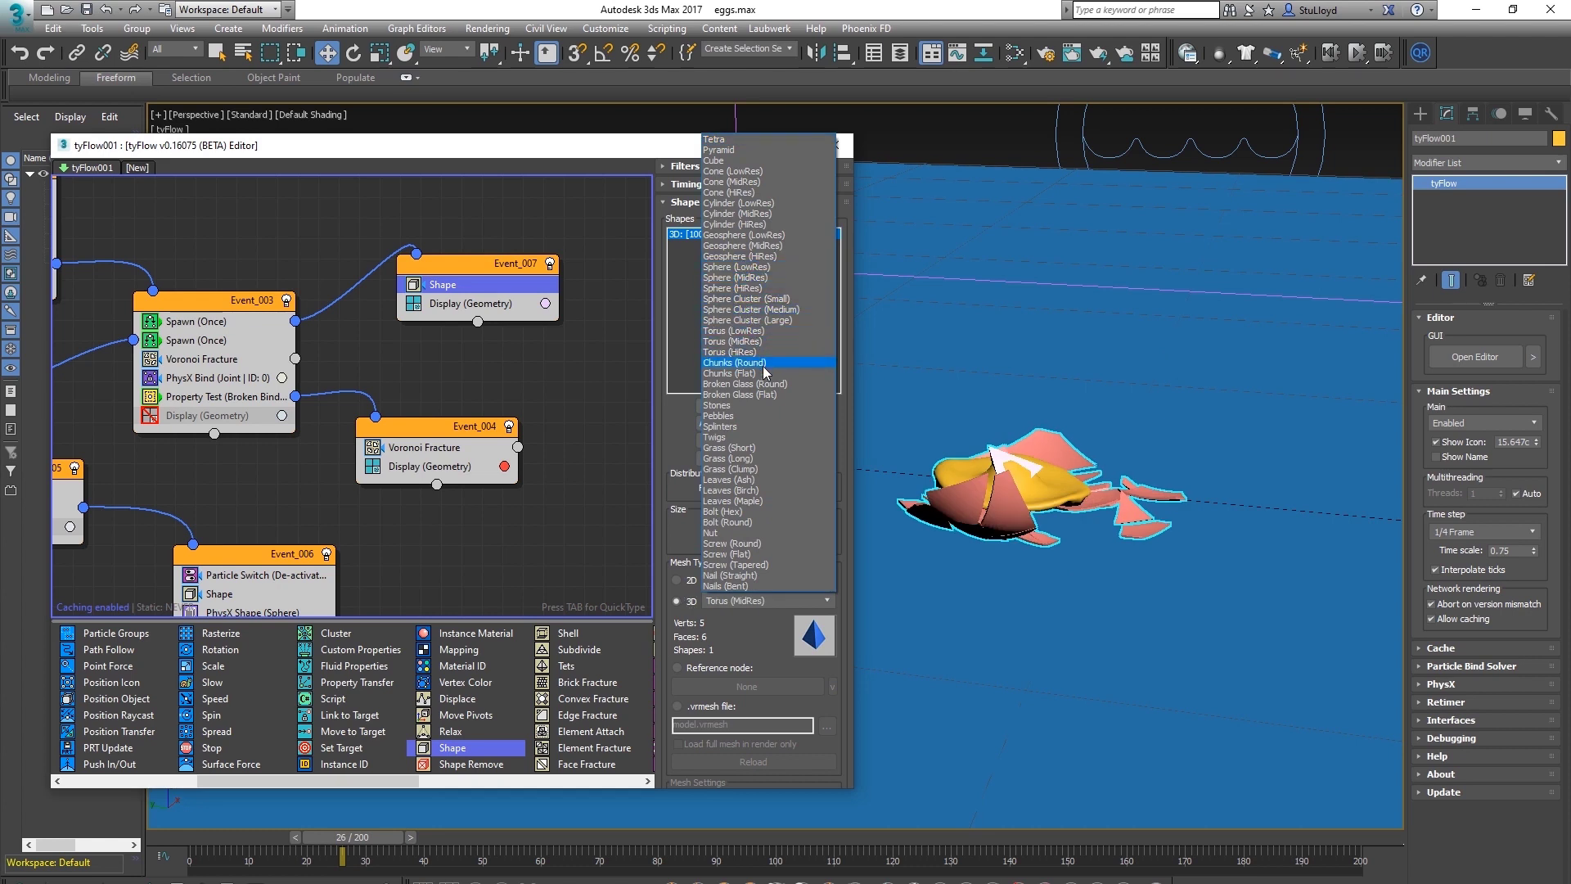
{"action": "left_click", "coordinate": [720, 405]}
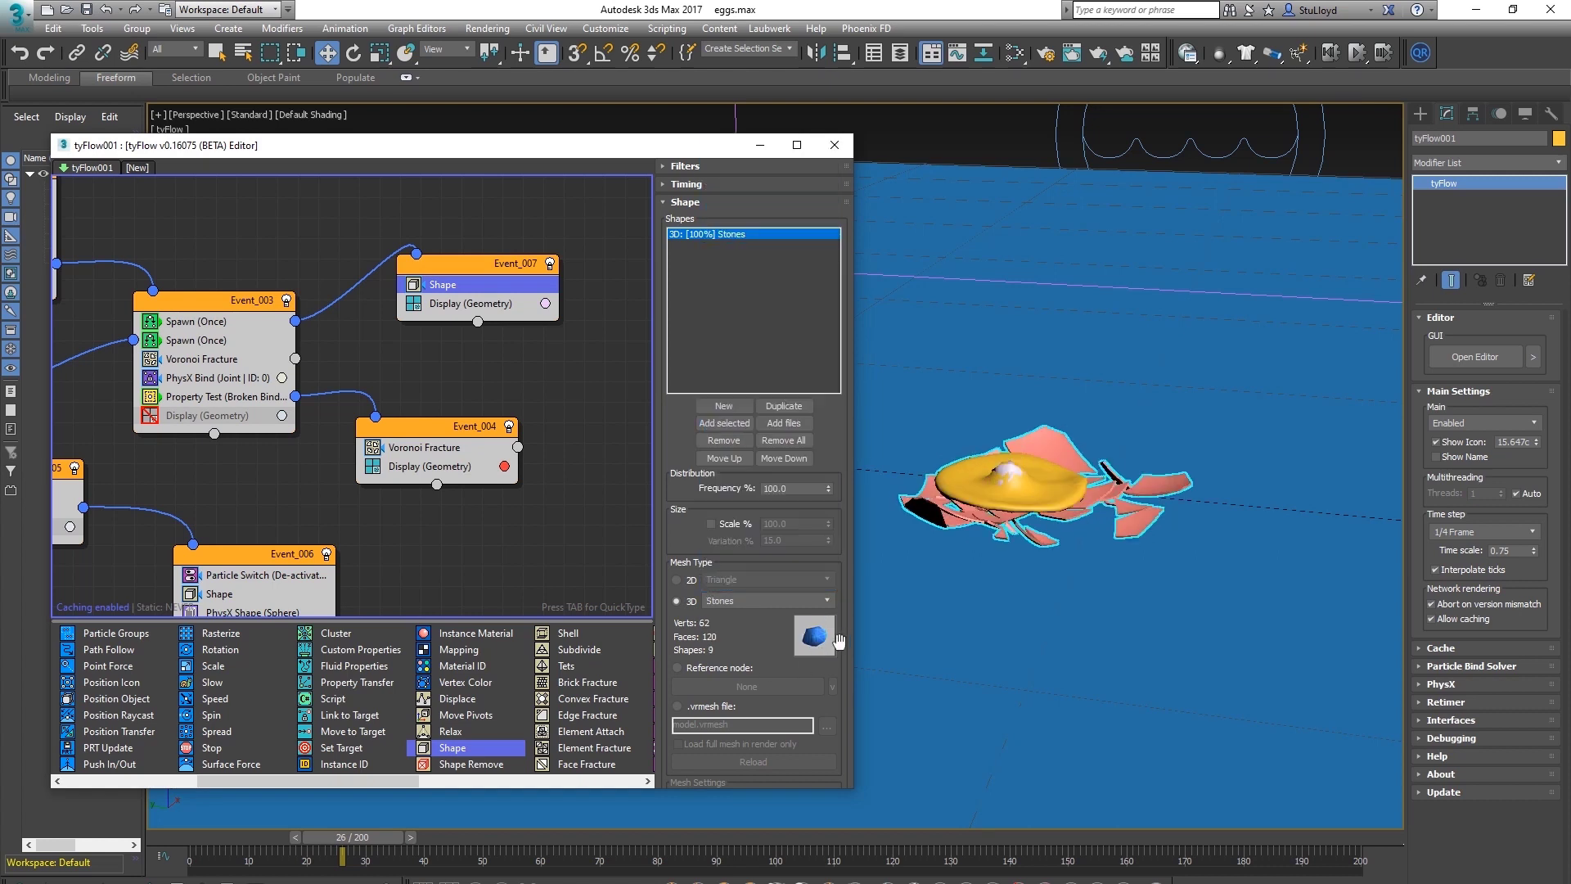
{"action": "mouse_move", "coordinate": [826, 639]}
{"action": "left_mouse_down"}
{"action": "mouse_move", "coordinate": [801, 638]}
{"action": "mouse_move", "coordinate": [816, 637]}
{"action": "left_mouse_up"}
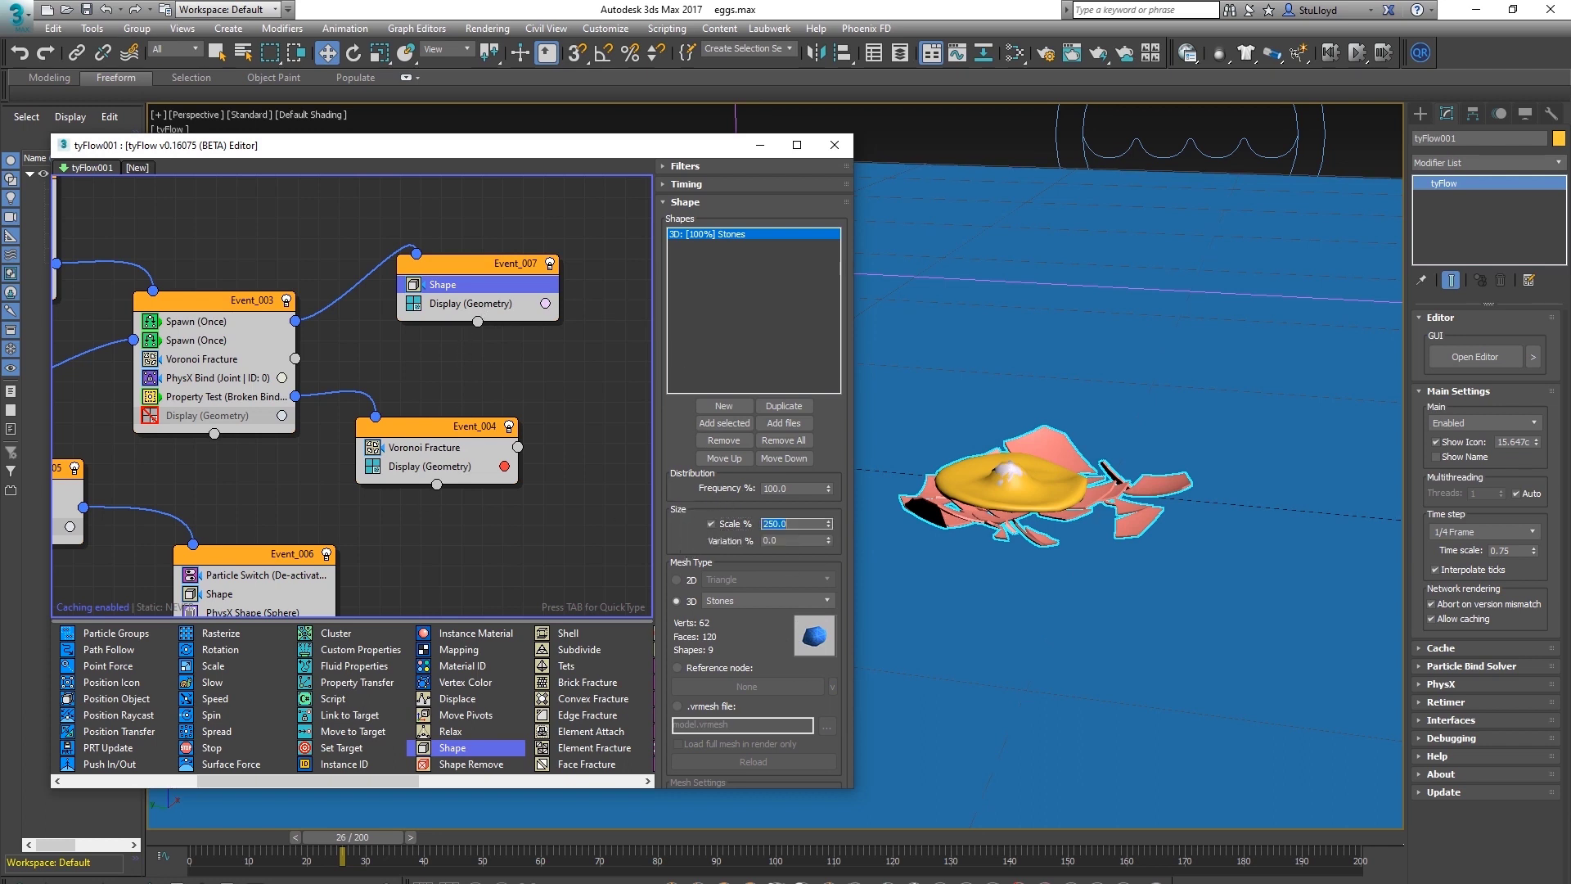
{"action": "scroll", "coordinate": [1146, 538], "scroll_direction": "up", "scroll_amount": 3}
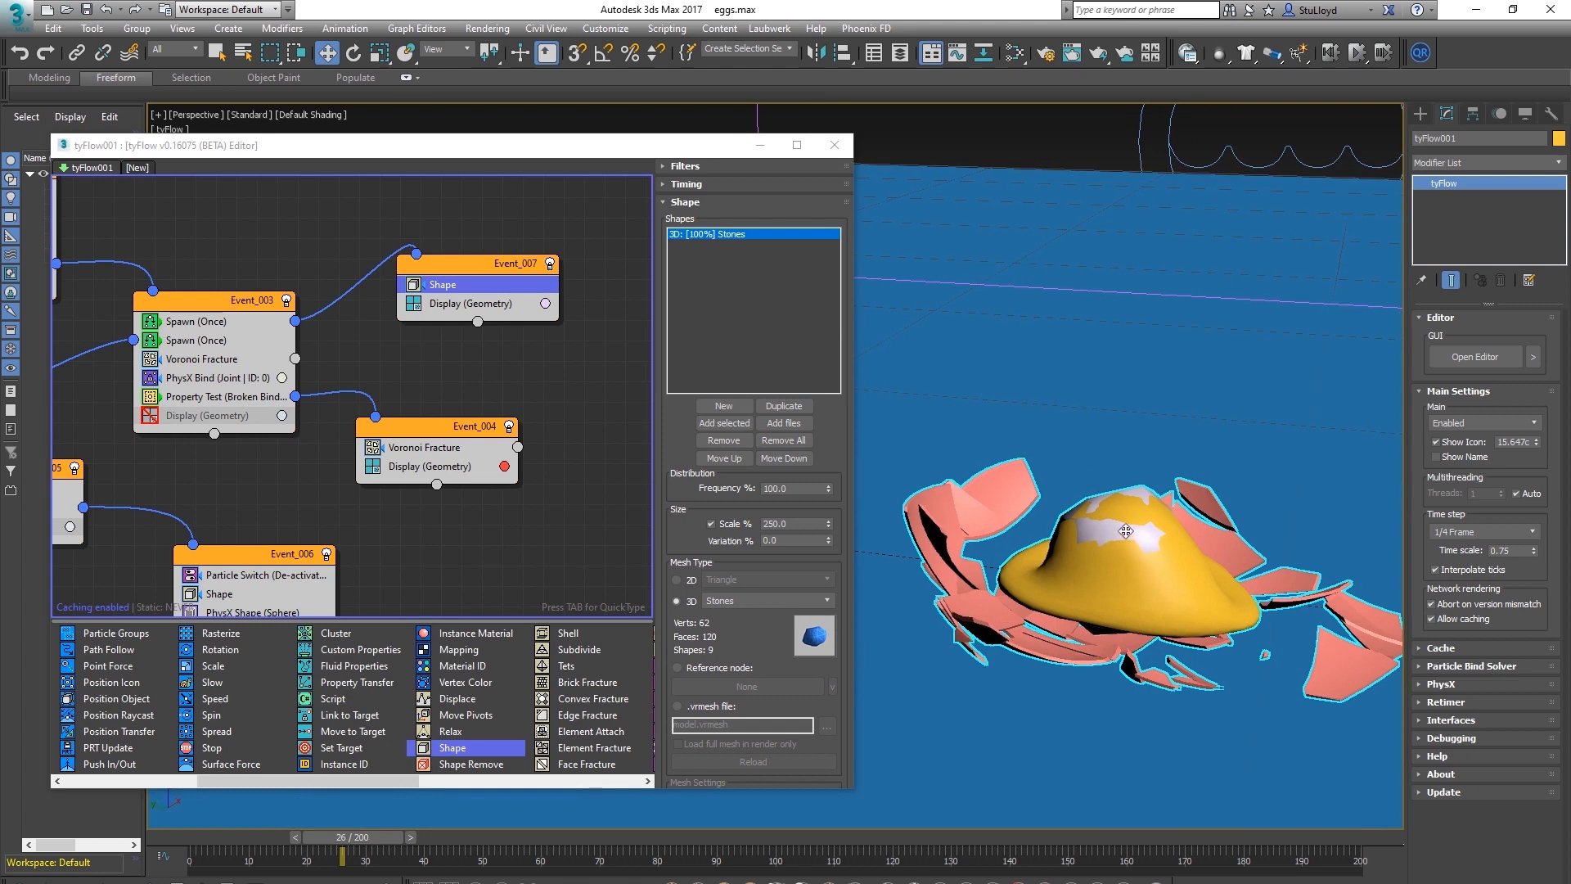
{"action": "middle_click_drag", "start_coordinate": [1136, 577], "coordinate": [1126, 577]}
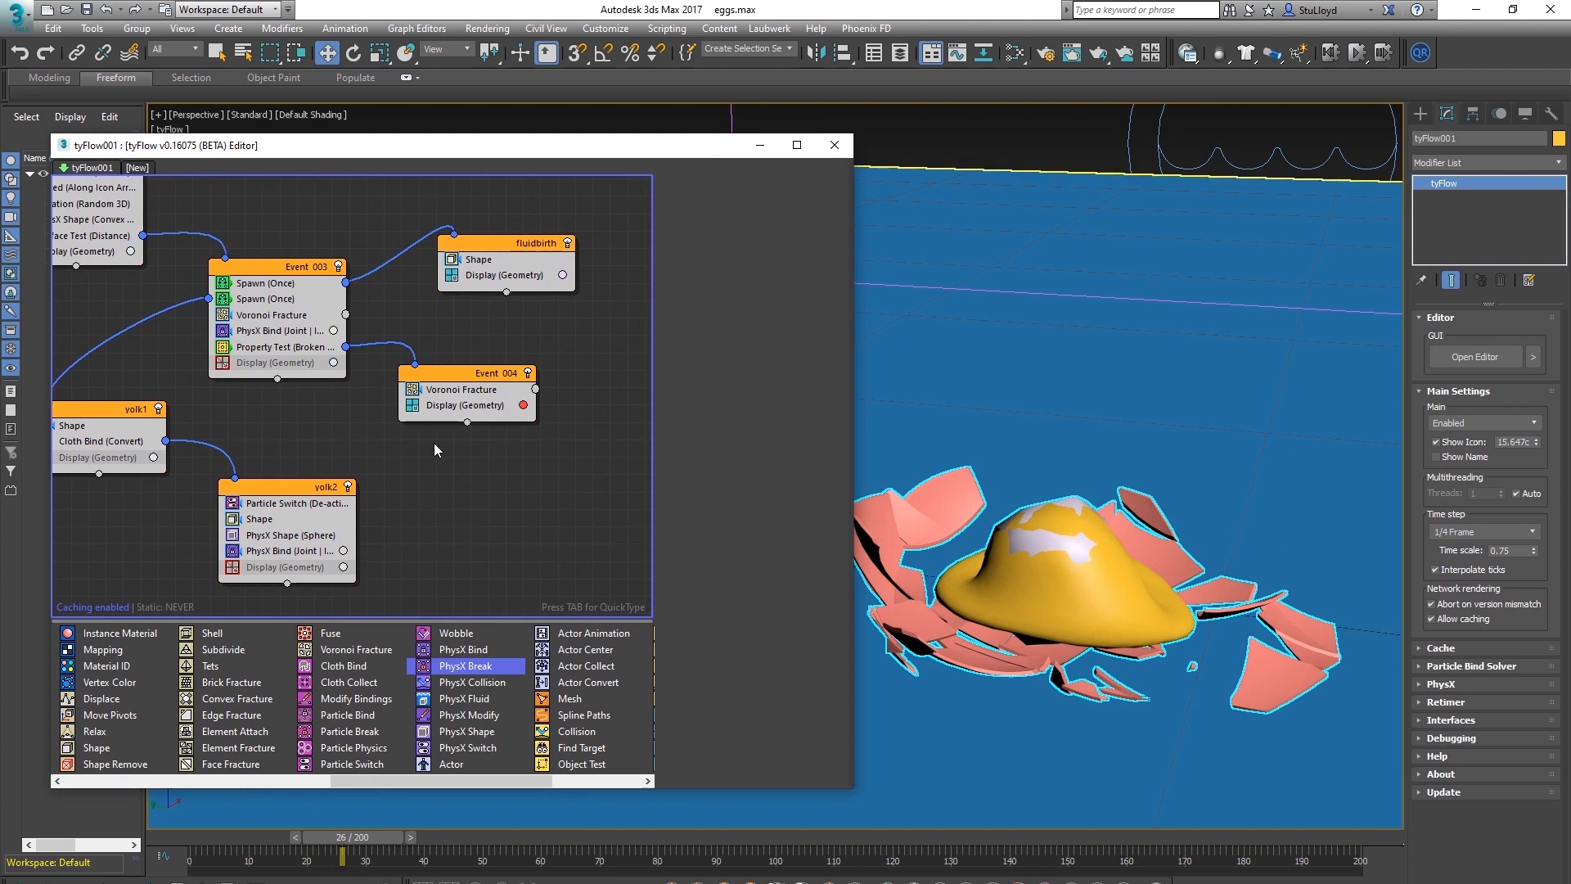
Disable the Spawn operator that feeds the yolk1 event, and advance the simulation to frame 31 to check the fluidbirth shape
{"action": "left_click", "coordinate": [223, 297]}
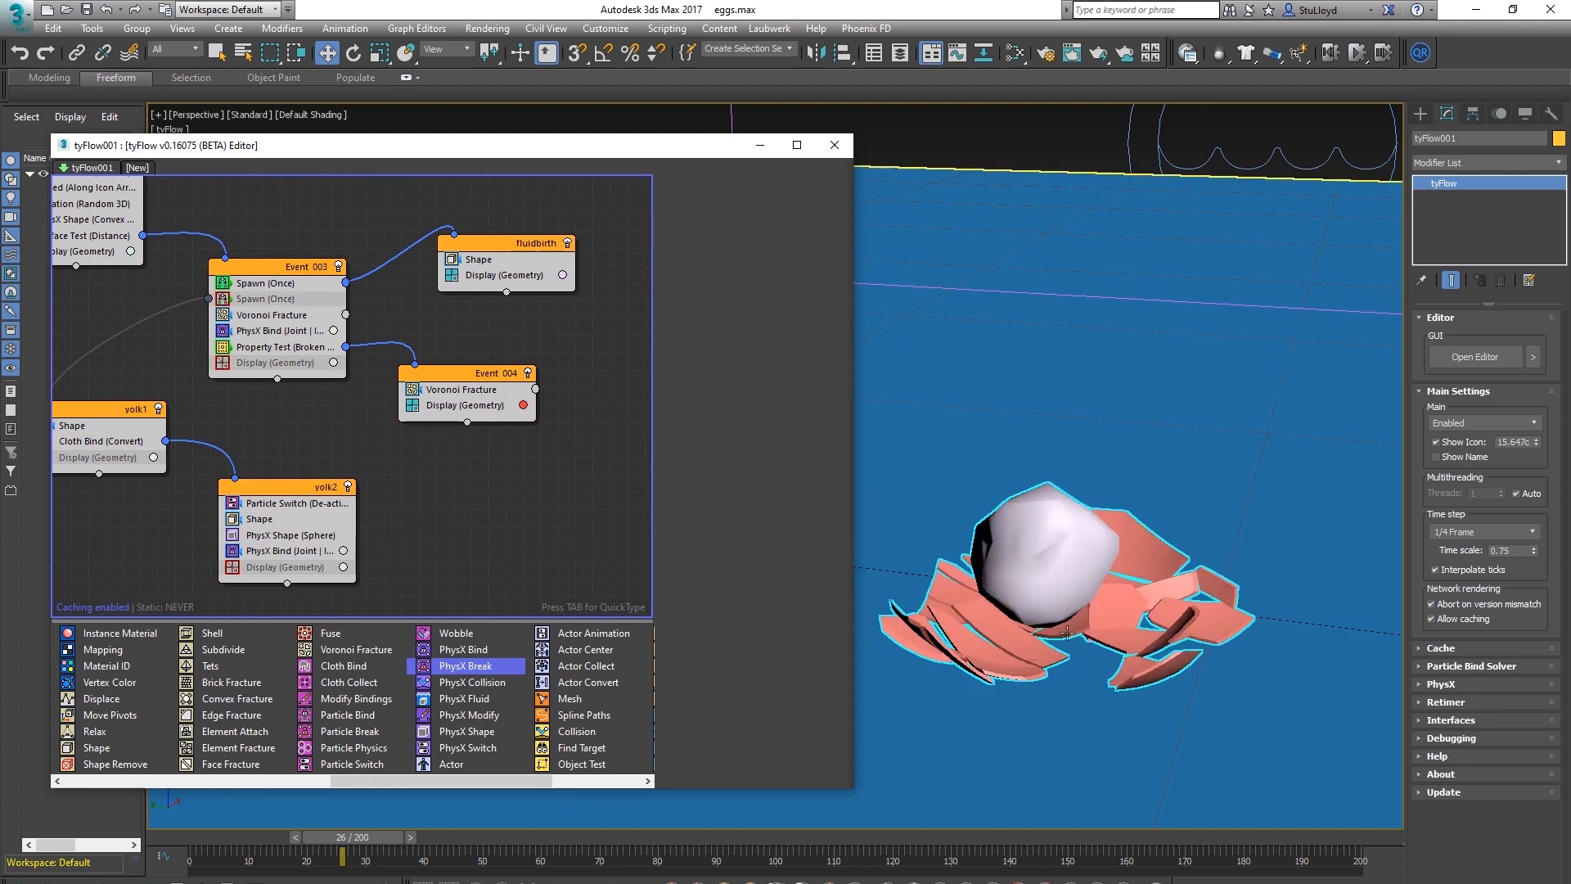
{"action": "left_click_drag", "start_coordinate": [528, 248], "coordinate": [518, 260]}
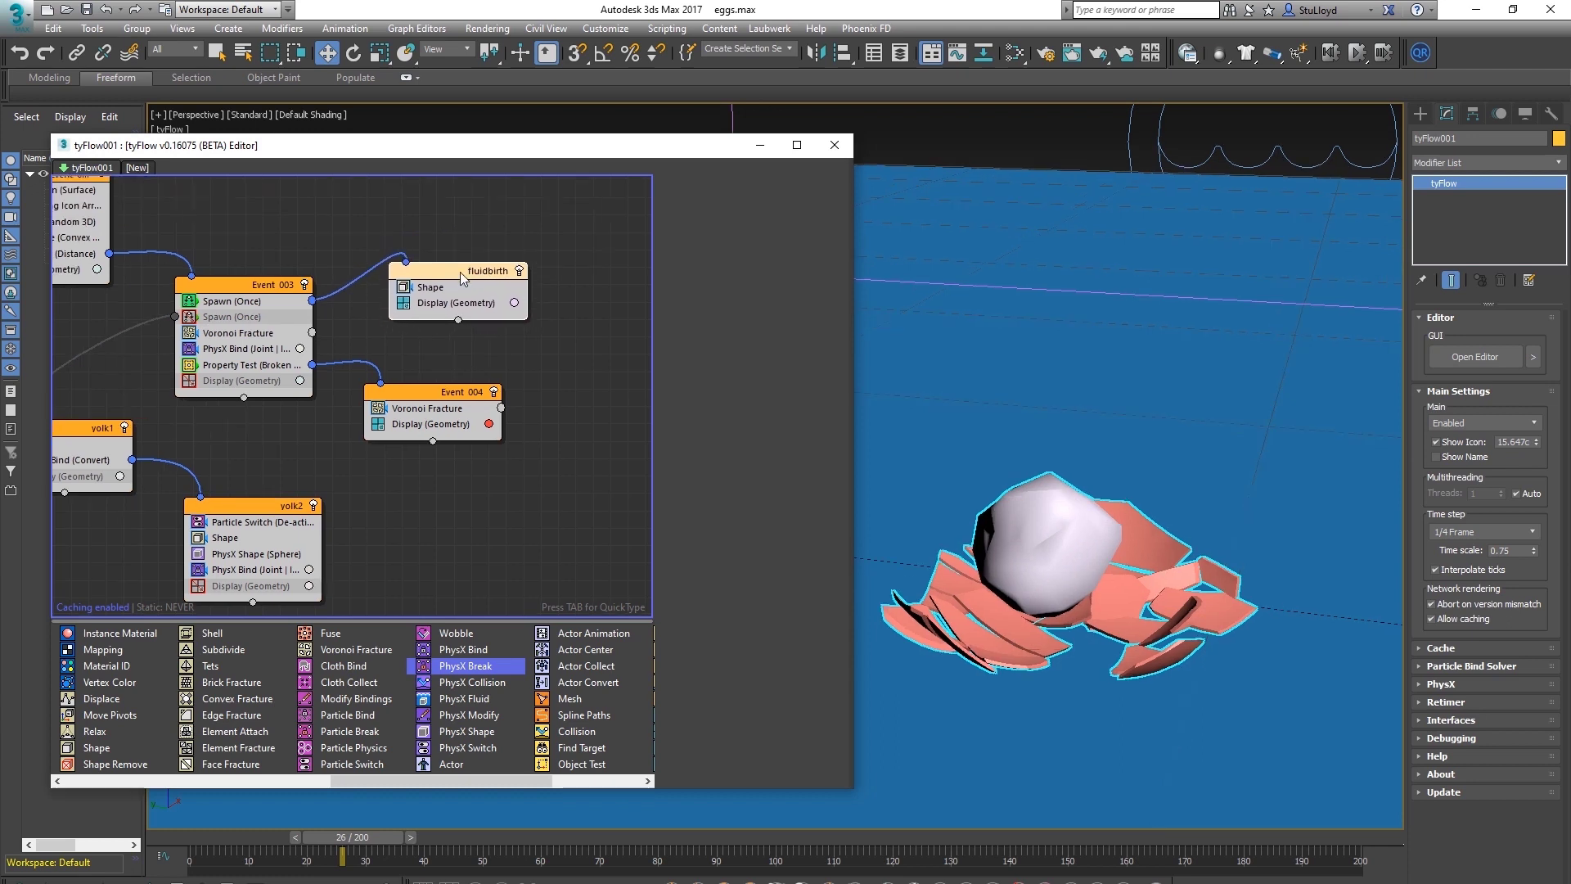
{"action": "left_click_drag", "start_coordinate": [462, 278], "coordinate": [468, 279]}
{"action": "left_click_drag", "start_coordinate": [372, 836], "coordinate": [392, 810]}
{"action": "key", "text": "w"}
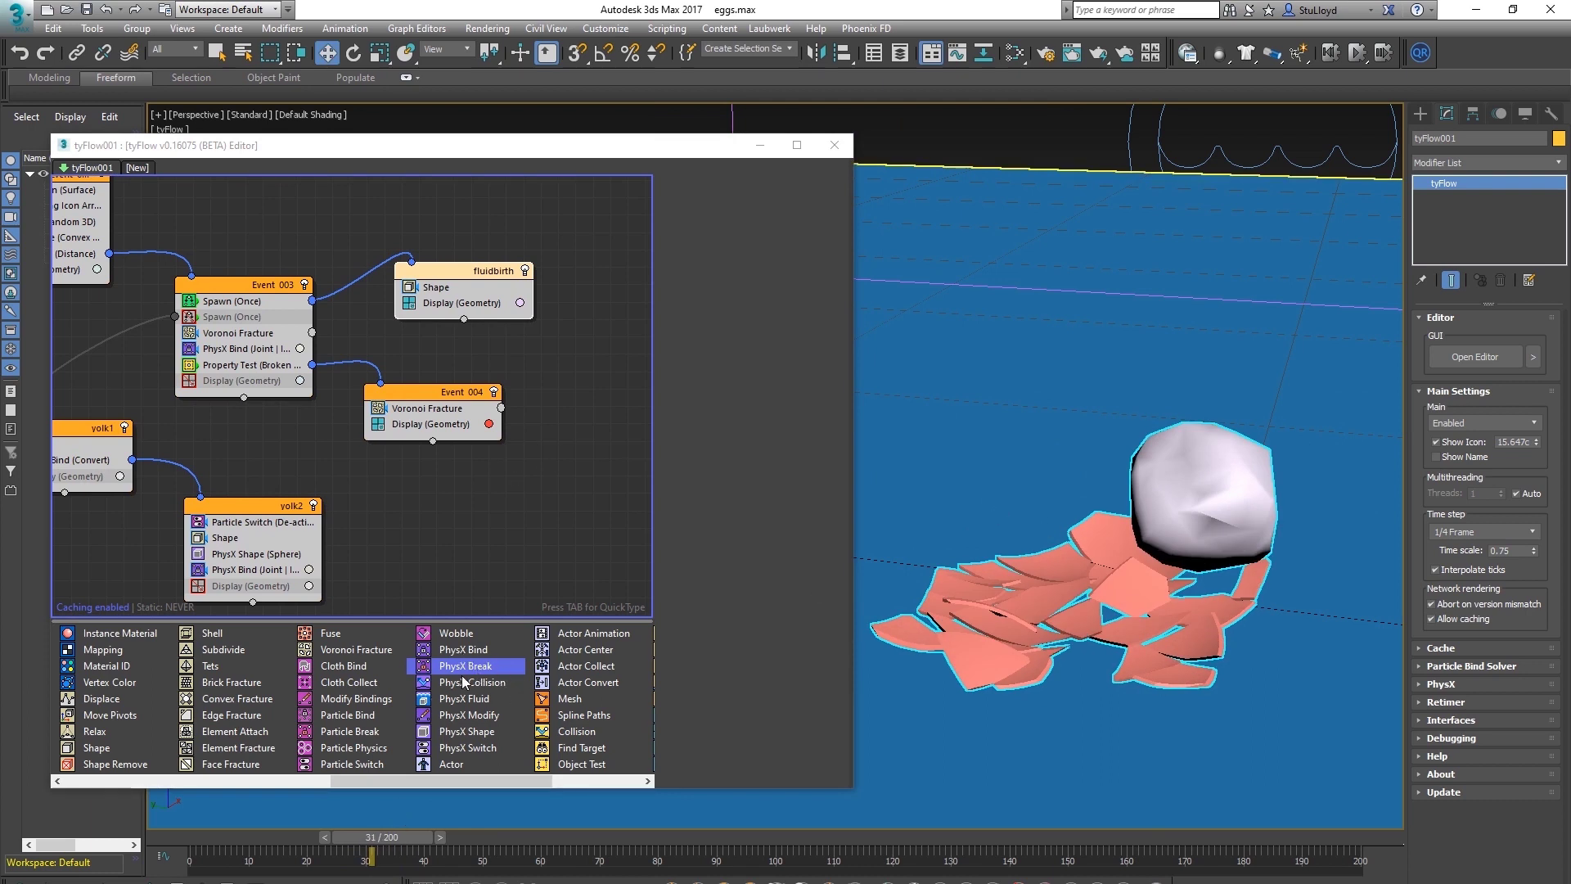
Add a PhysX Break operator between Shape and Display in the fluidbirth event, and step the simulation back to frame 27
{"action": "left_click_drag", "start_coordinate": [462, 672], "coordinate": [462, 304]}
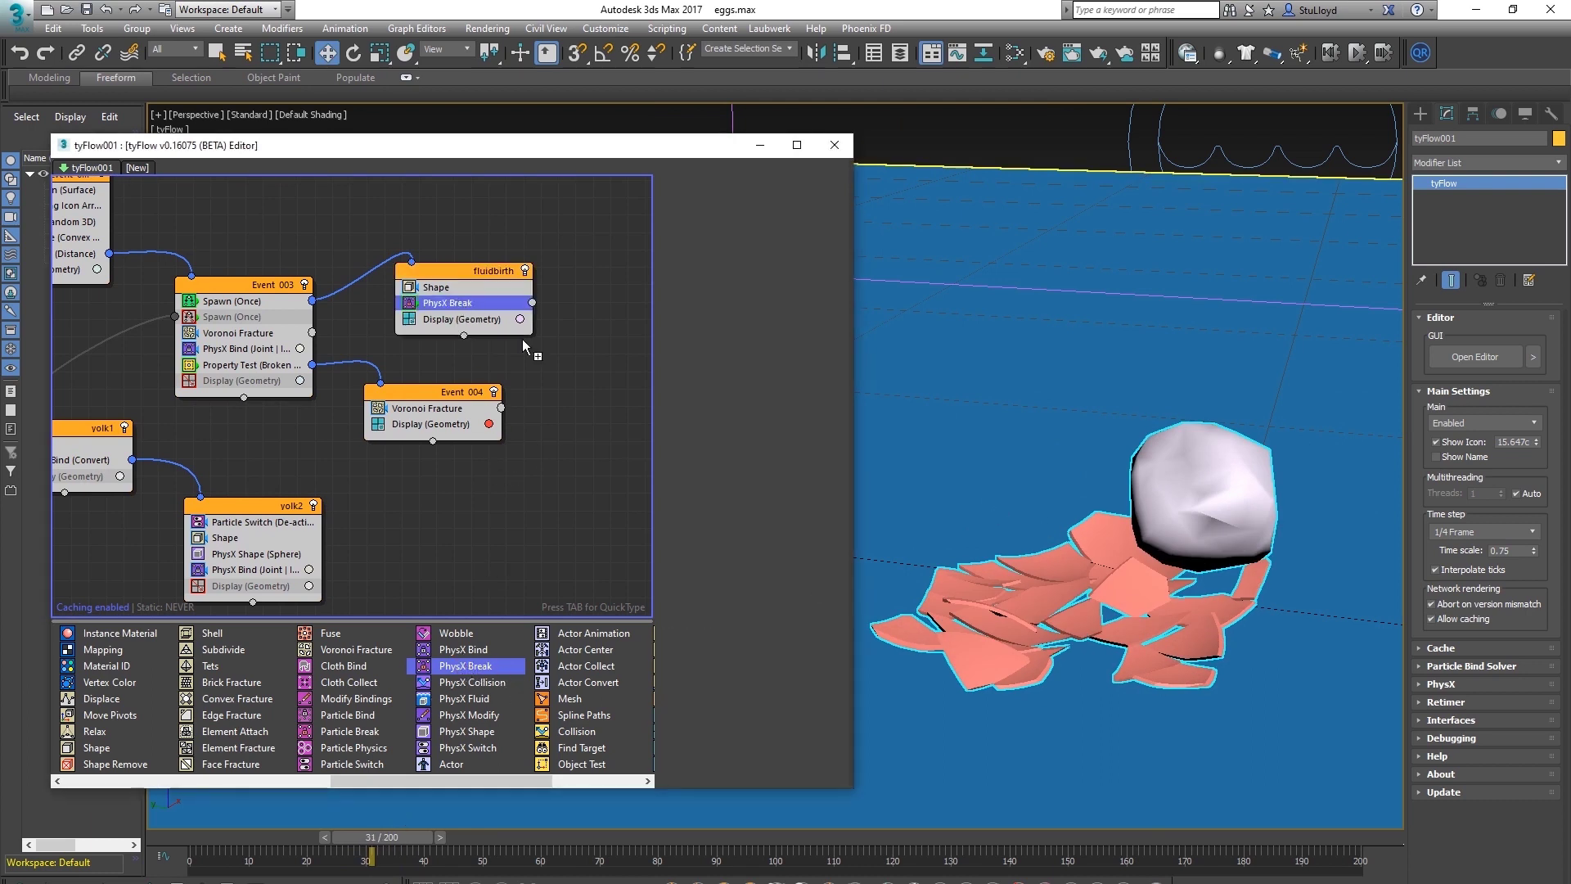
{"action": "mouse_move", "coordinate": [414, 836]}
{"action": "left_mouse_down"}
{"action": "mouse_move", "coordinate": [375, 836]}
{"action": "mouse_move", "coordinate": [470, 827]}
{"action": "mouse_move", "coordinate": [377, 839]}
{"action": "mouse_move", "coordinate": [396, 846]}
{"action": "left_mouse_up"}
{"action": "key", "text": "w"}
{"action": "middle_click_drag", "start_coordinate": [1090, 602], "coordinate": [1149, 620], "text": "alt"}
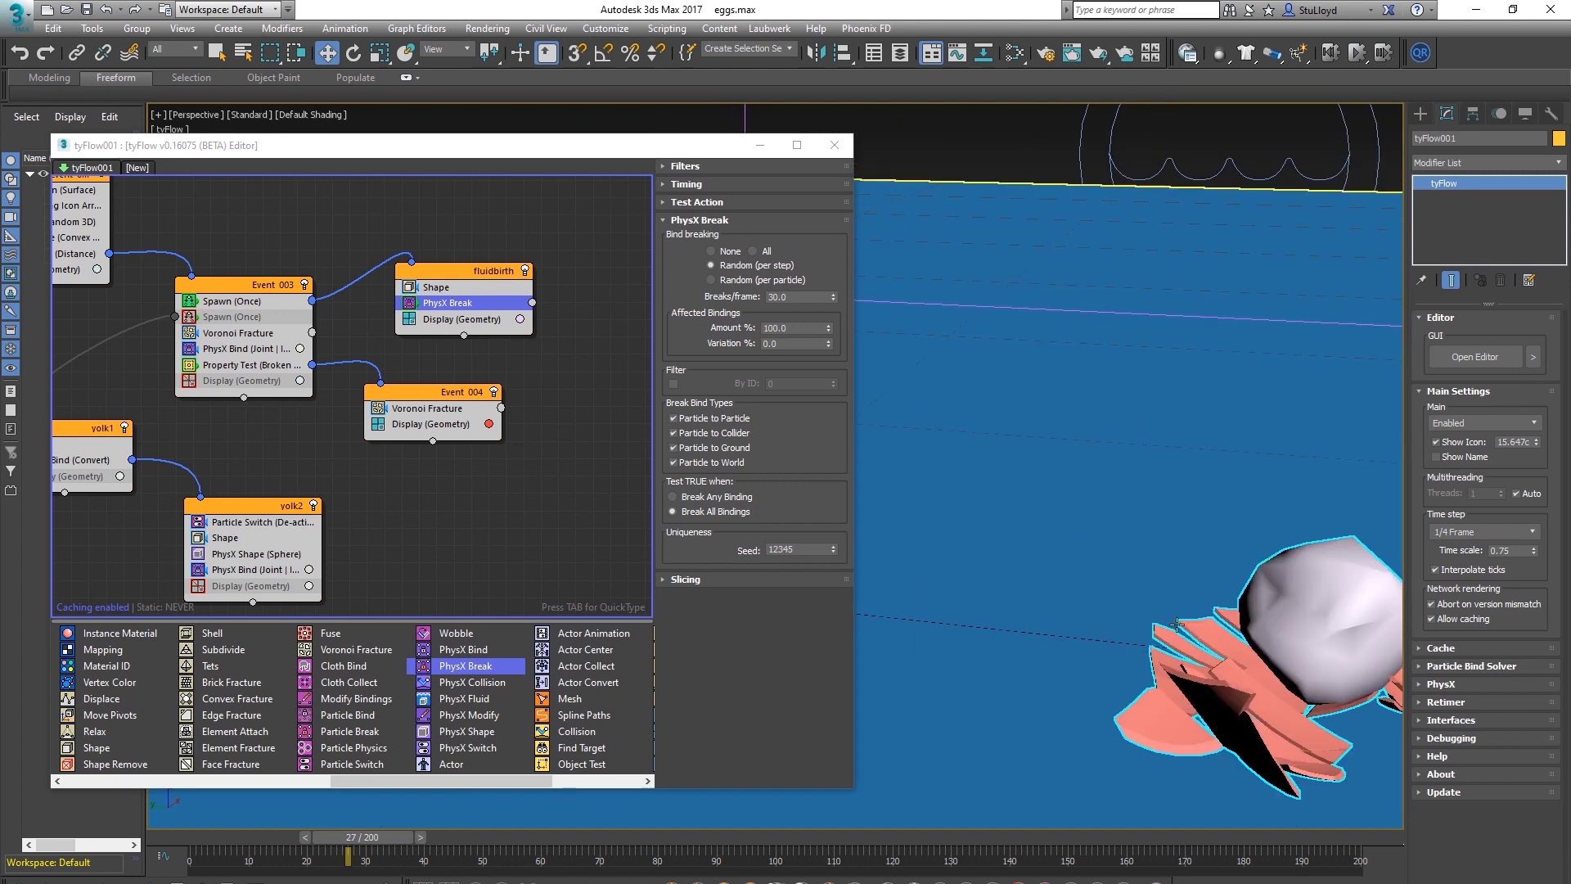
Step the simulation back and forth between frames 24 and 26 to examine how the fluidbirth shape appears among the shell fragments
{"action": "key", "text": "comma"}
{"action": "key", "text": "comma"}
{"action": "key", "text": "comma"}
{"action": "key", "text": "period"}
{"action": "middle_click_drag", "start_coordinate": [1139, 484], "coordinate": [1033, 411]}
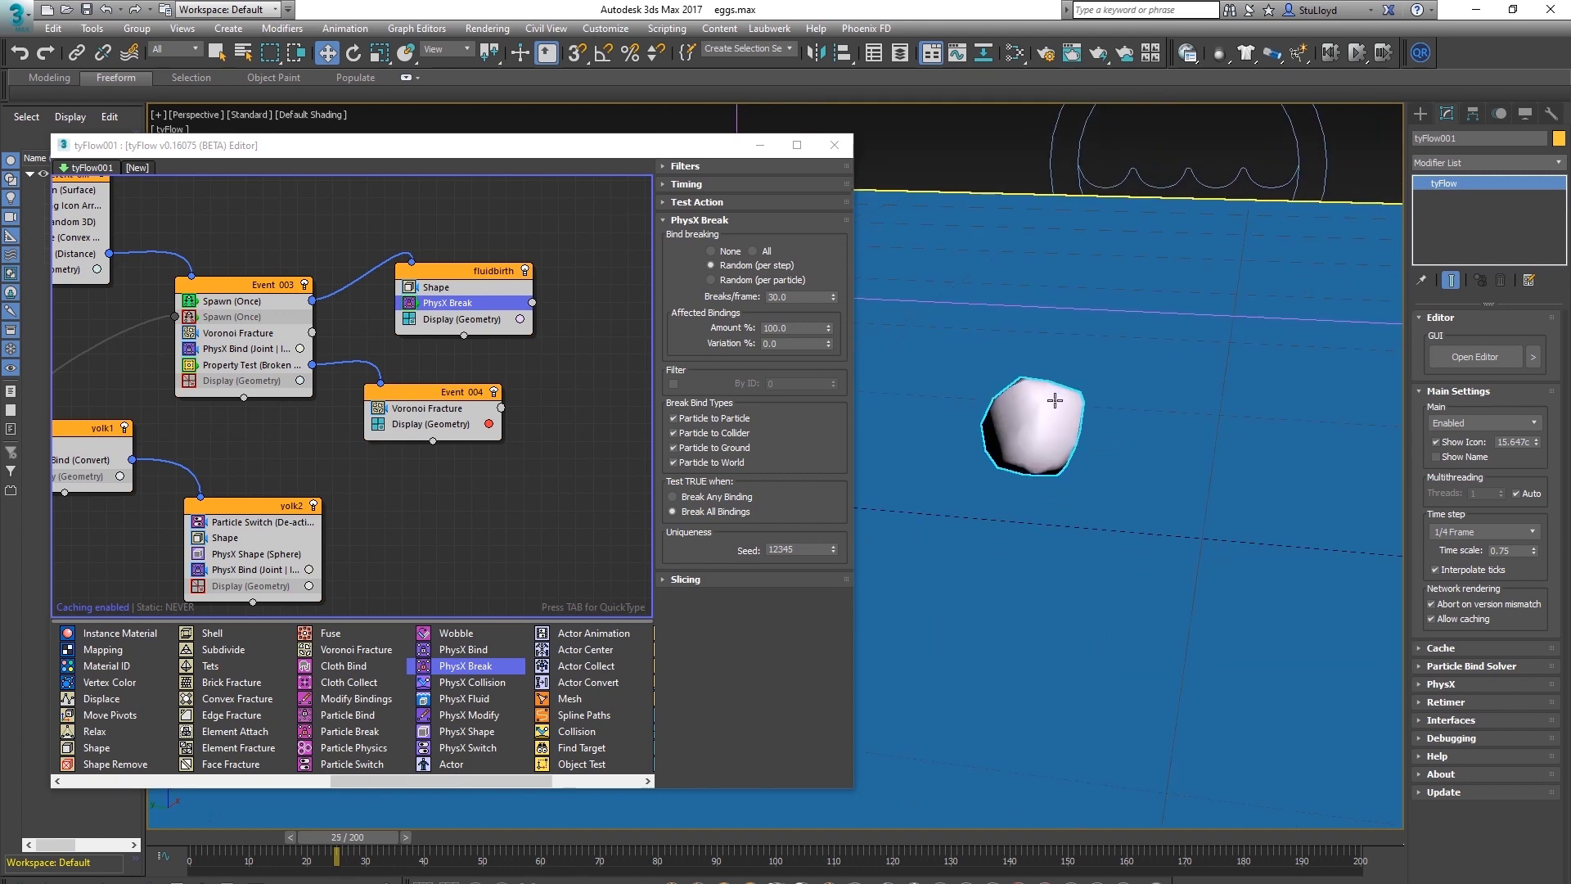
{"action": "left_click_drag", "start_coordinate": [1105, 439], "coordinate": [1126, 449]}
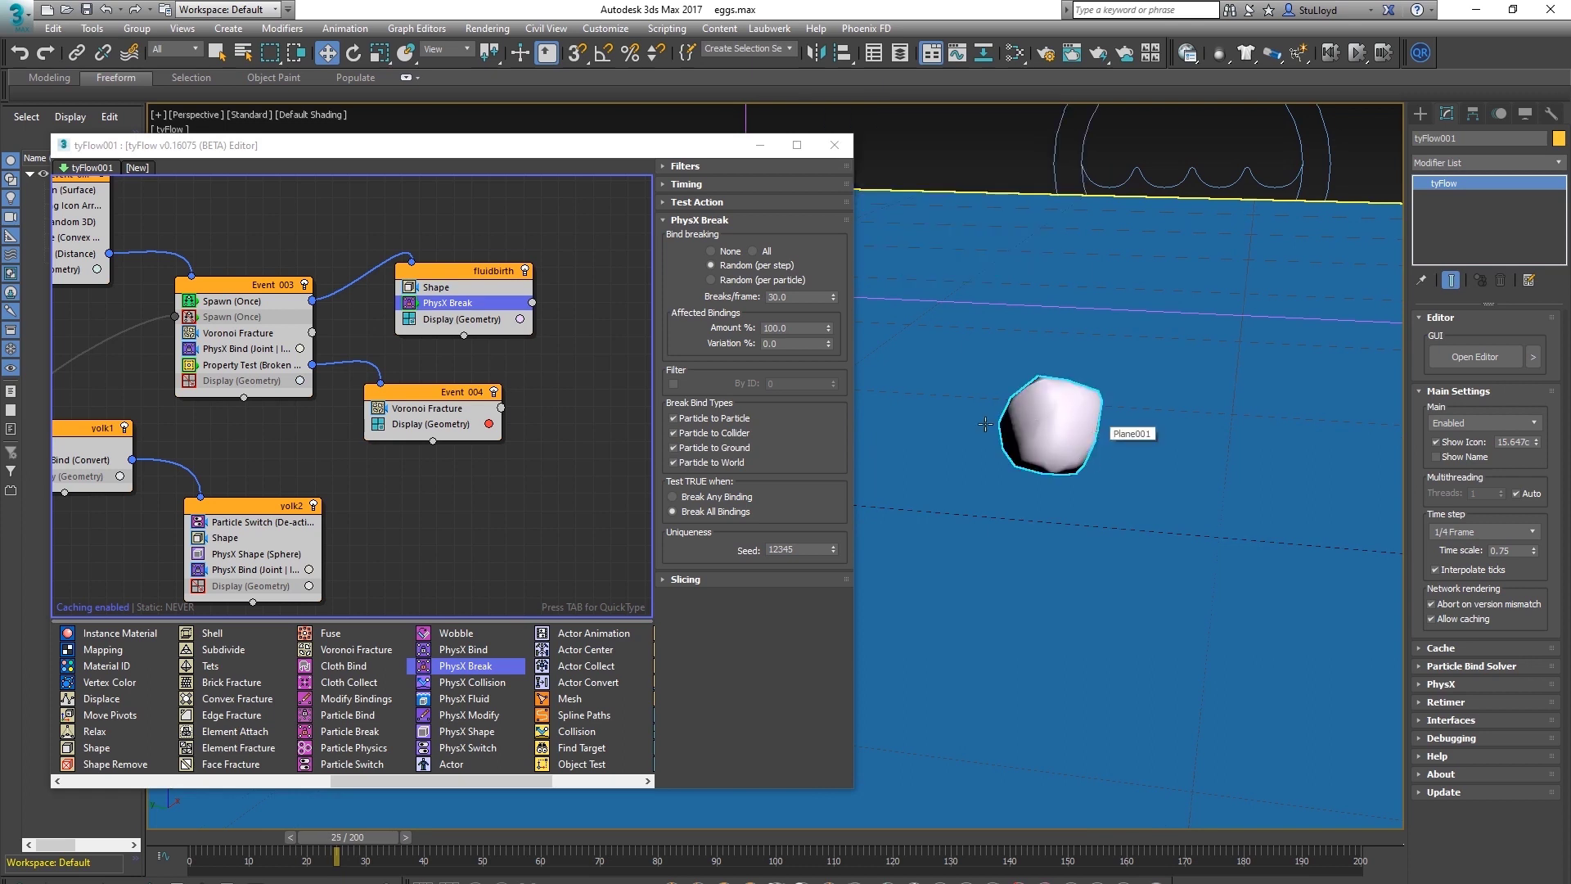
{"action": "key", "text": "period"}
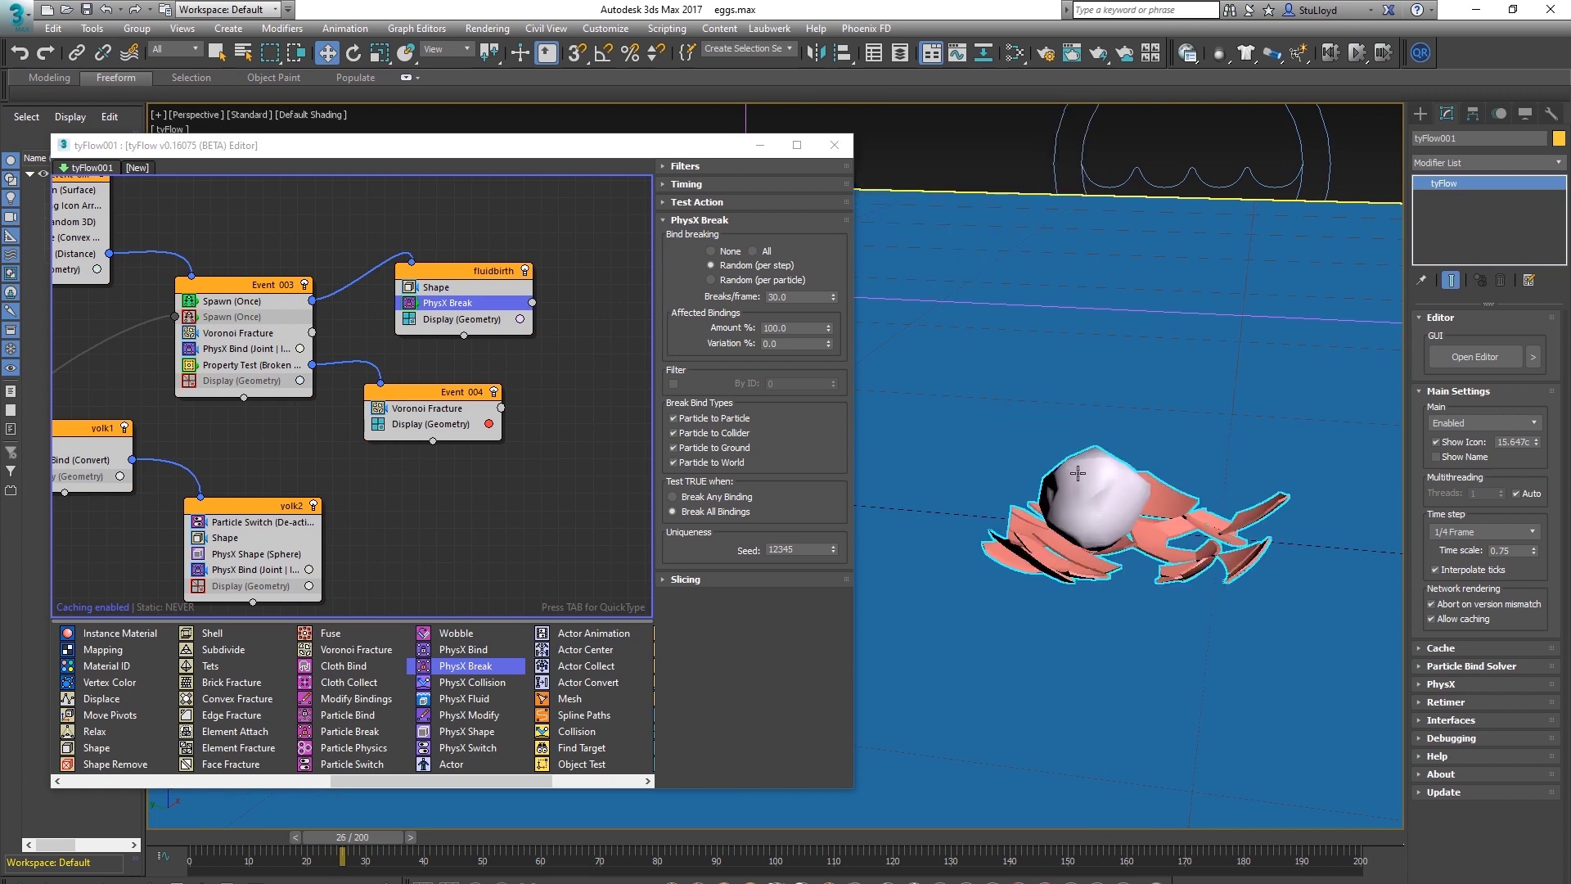
Add a Time Test operator below PhysX Break in the fluidbirth event, testing event age Equal to 2 with 0 variation
{"action": "left_click_drag", "start_coordinate": [440, 782], "coordinate": [534, 782]}
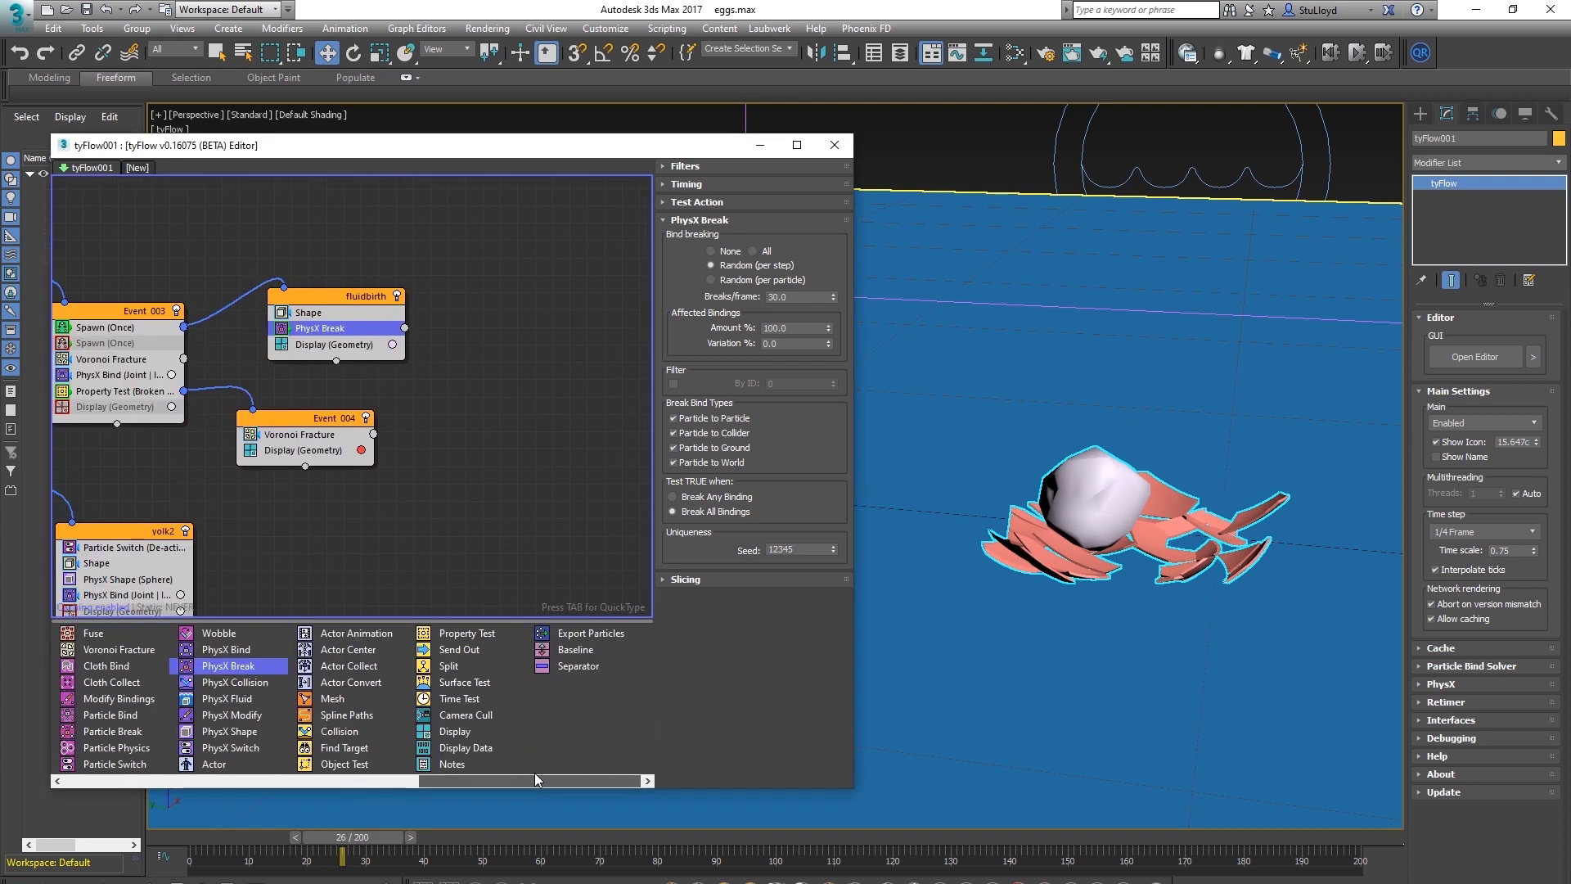
{"action": "left_click_drag", "start_coordinate": [459, 698], "coordinate": [335, 344]}
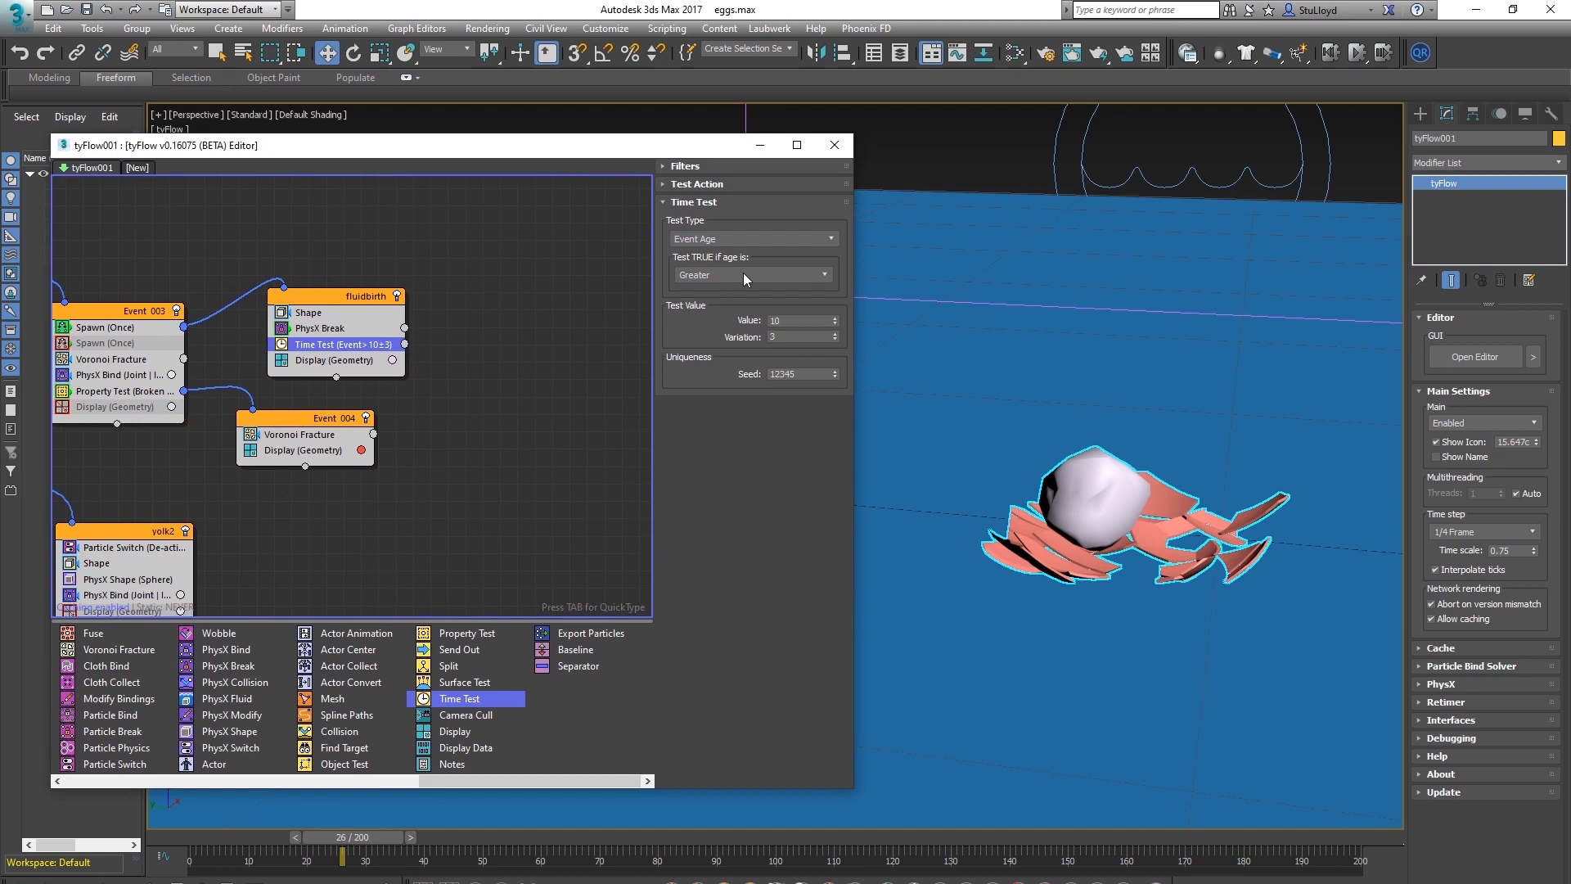
{"action": "left_click", "coordinate": [737, 279]}
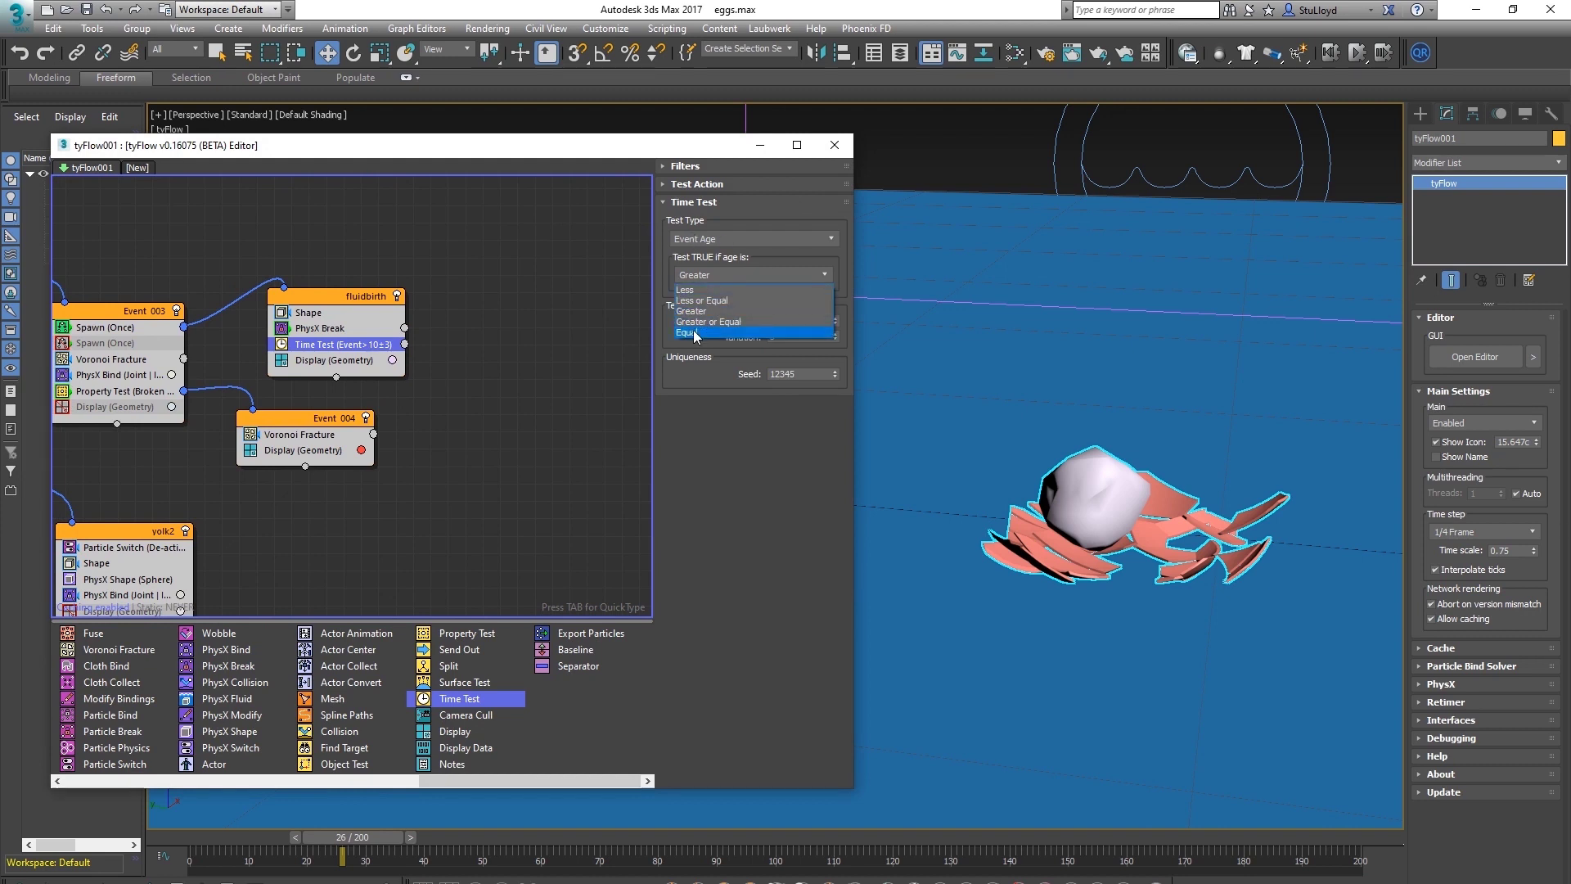
{"action": "left_click", "coordinate": [716, 332]}
{"action": "double_click", "coordinate": [802, 319]}
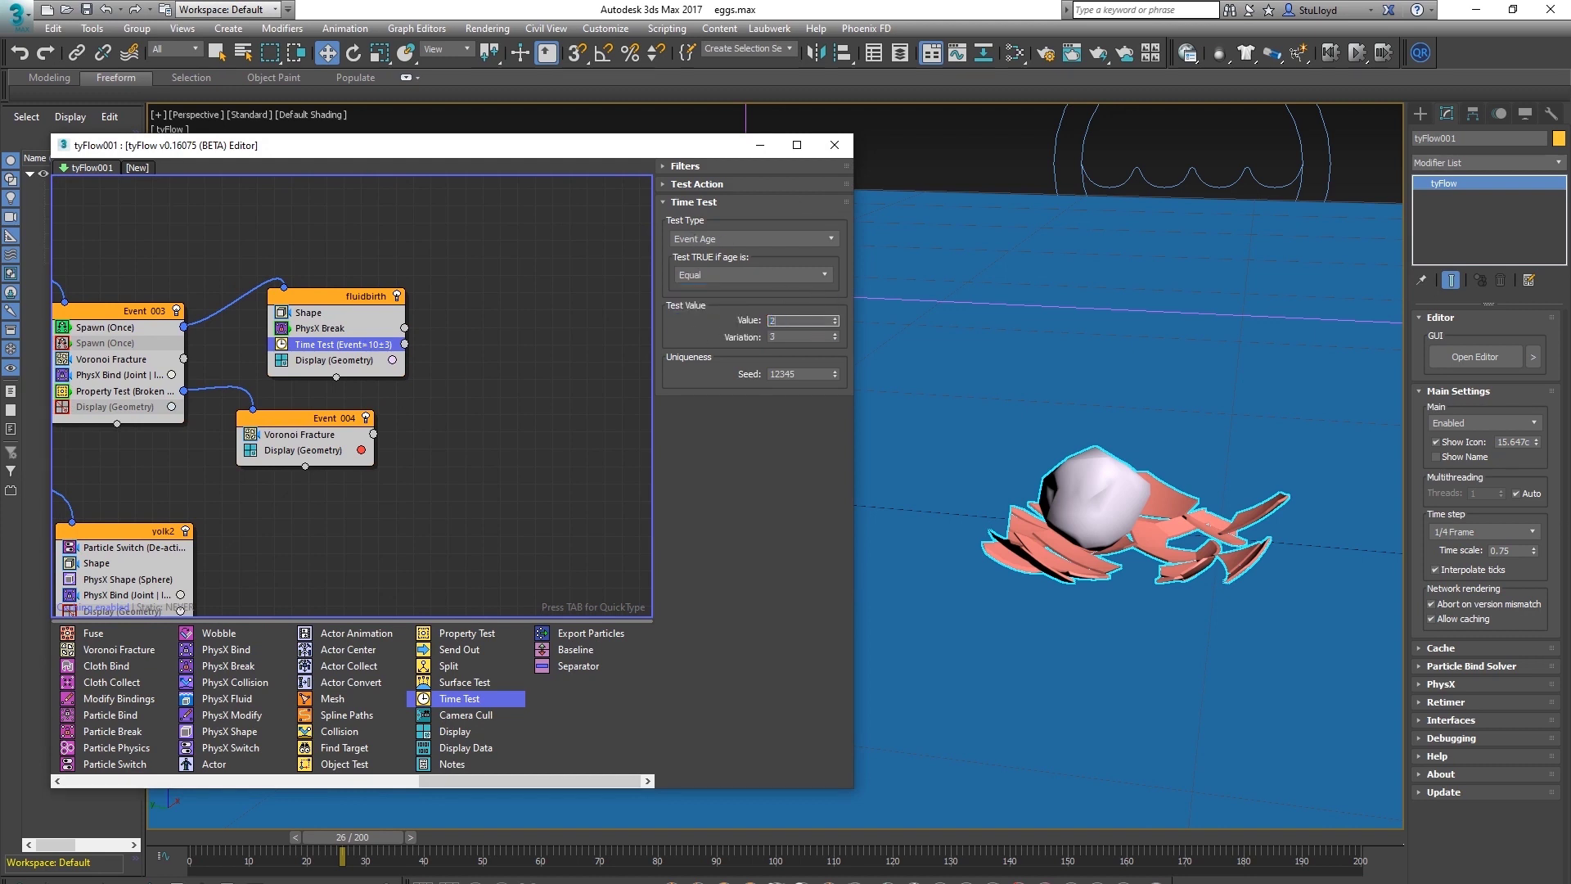
{"action": "type", "text": "2"}
{"action": "key", "text": "Return"}
{"action": "right_click", "coordinate": [835, 338]}
Send the Time Test output to a new event with a Delete operator, and remove that event's Display operator
{"action": "middle_click_drag", "start_coordinate": [522, 379], "coordinate": [478, 378]}
{"action": "left_click_drag", "start_coordinate": [475, 780], "coordinate": [157, 776]}
{"action": "left_click_drag", "start_coordinate": [97, 731], "coordinate": [445, 347]}
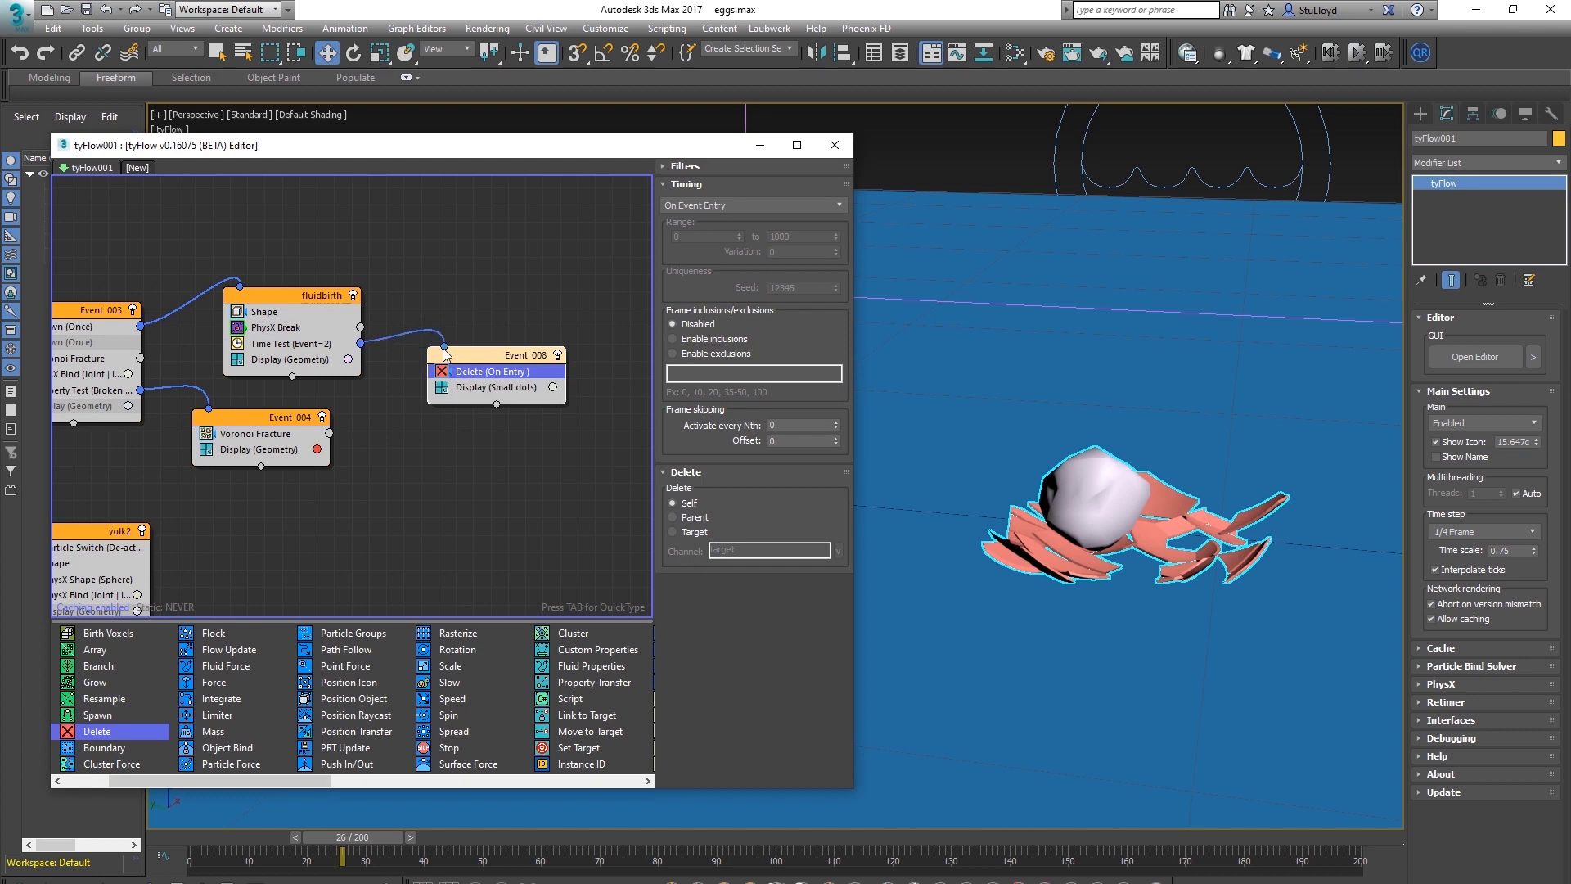
{"action": "left_click", "coordinate": [477, 389]}
{"action": "key", "text": "Delete"}
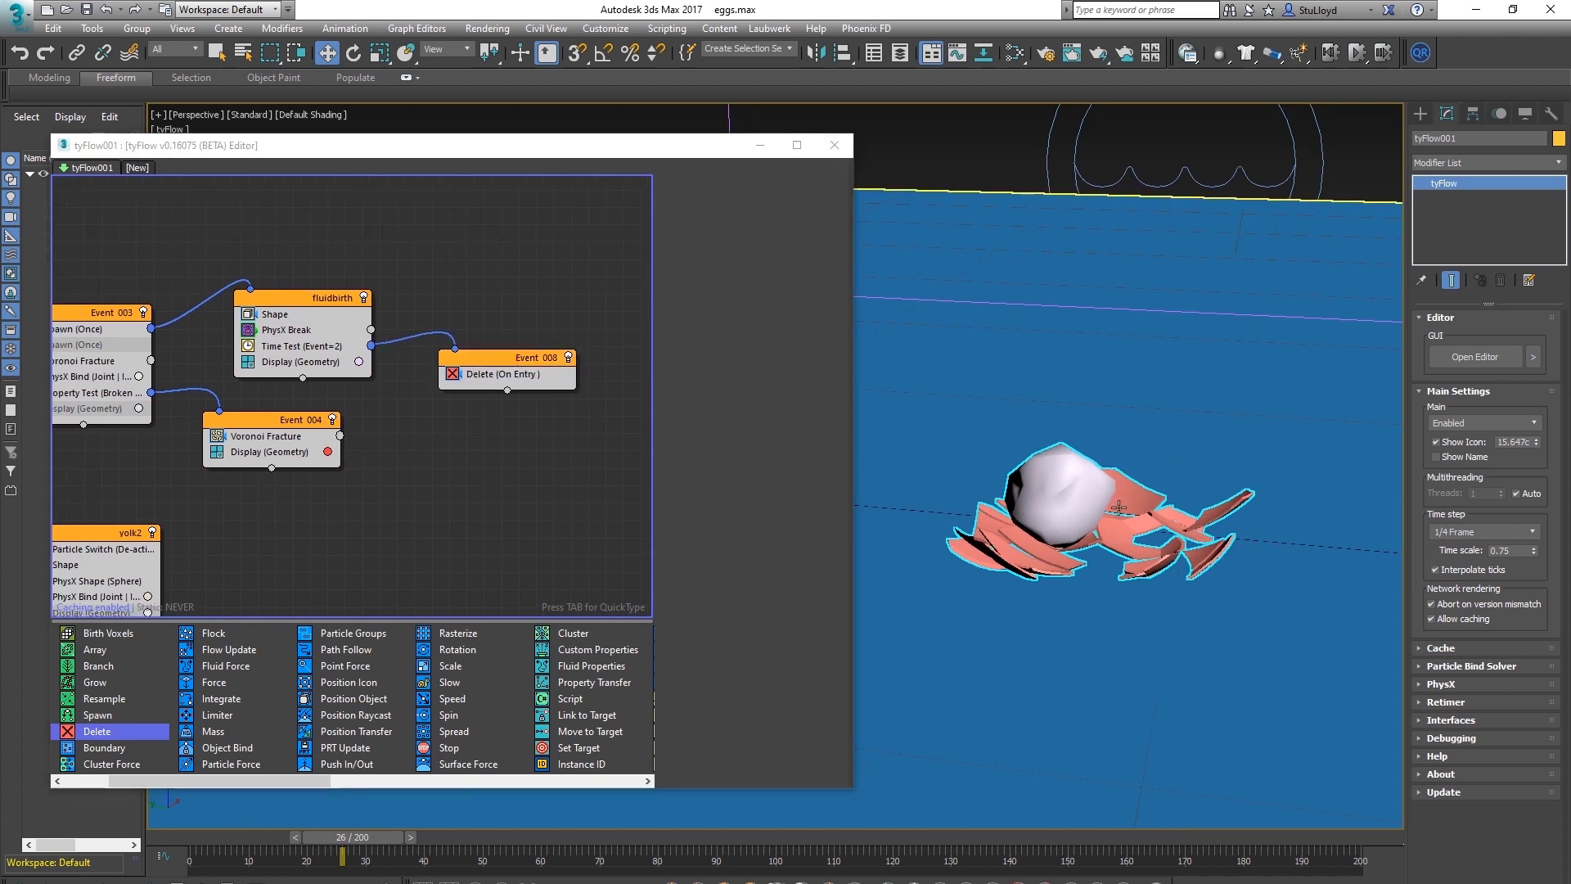
Step through the frames around frame 25 to check that the fluidbirth shape is deleted after two frames
{"action": "scroll", "coordinate": [1086, 525], "scroll_direction": "down", "scroll_amount": 4}
{"action": "key", "text": "comma"}
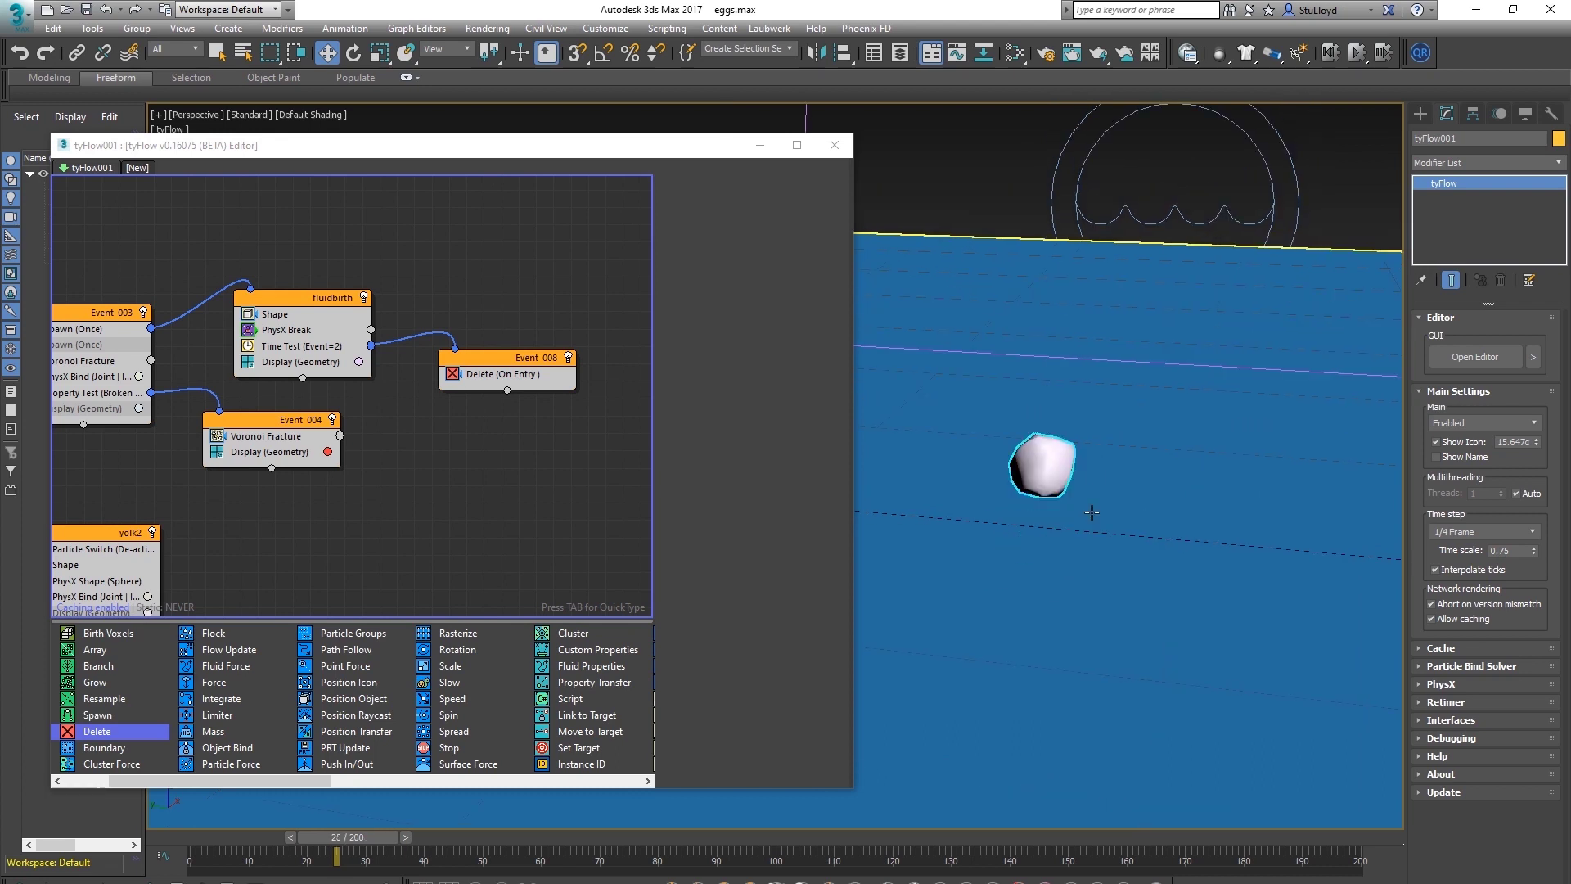
{"action": "key", "text": "comma"}
{"action": "key", "text": "period"}
{"action": "key", "text": "period"}
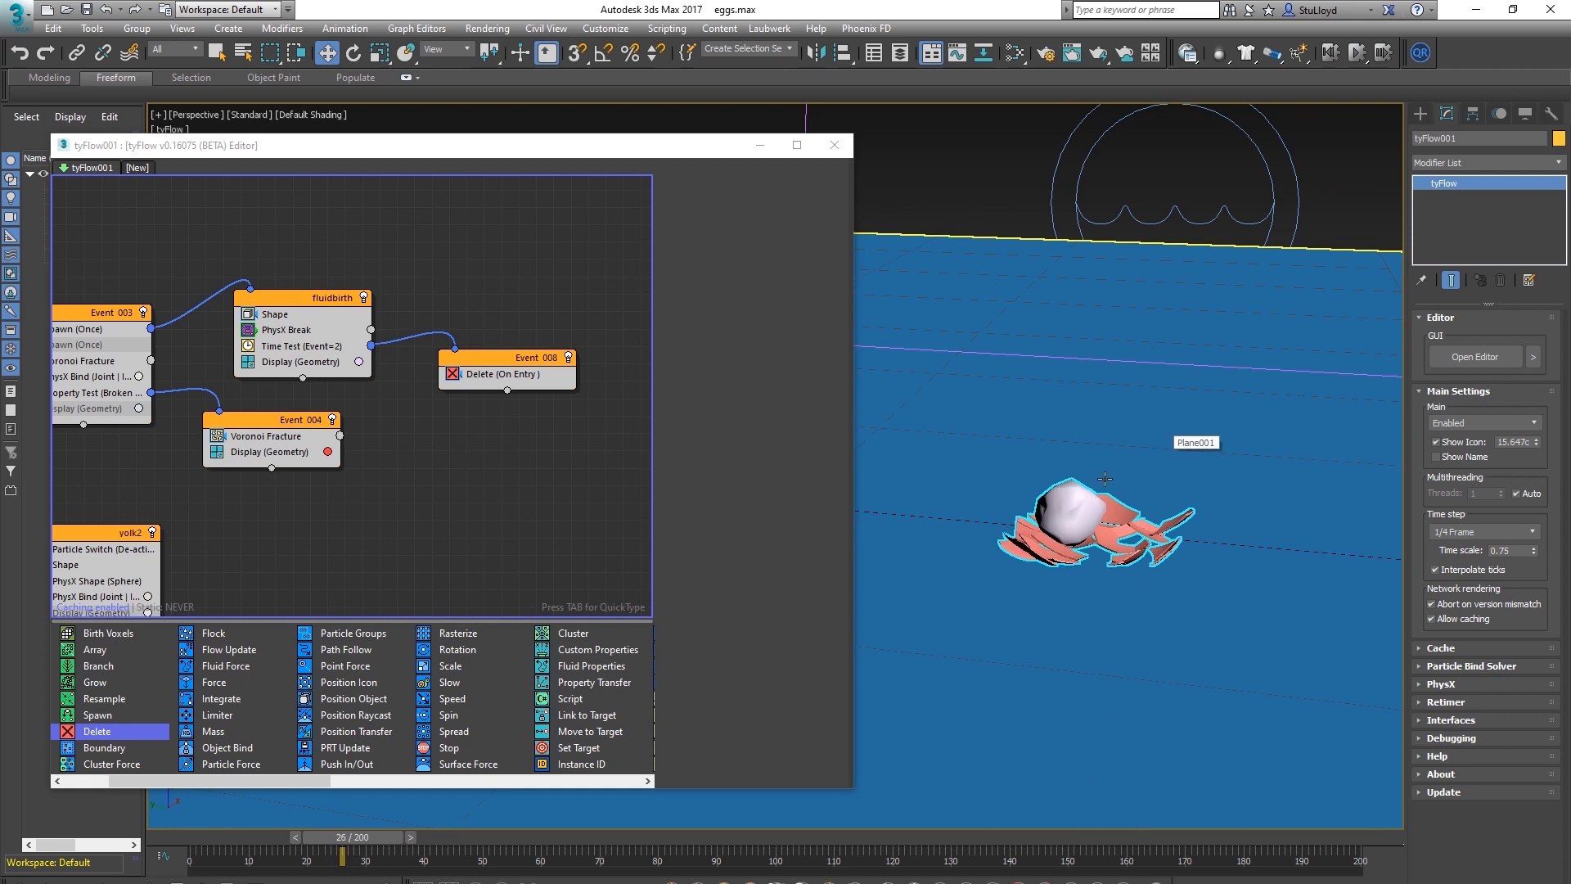
{"action": "key", "text": "period"}
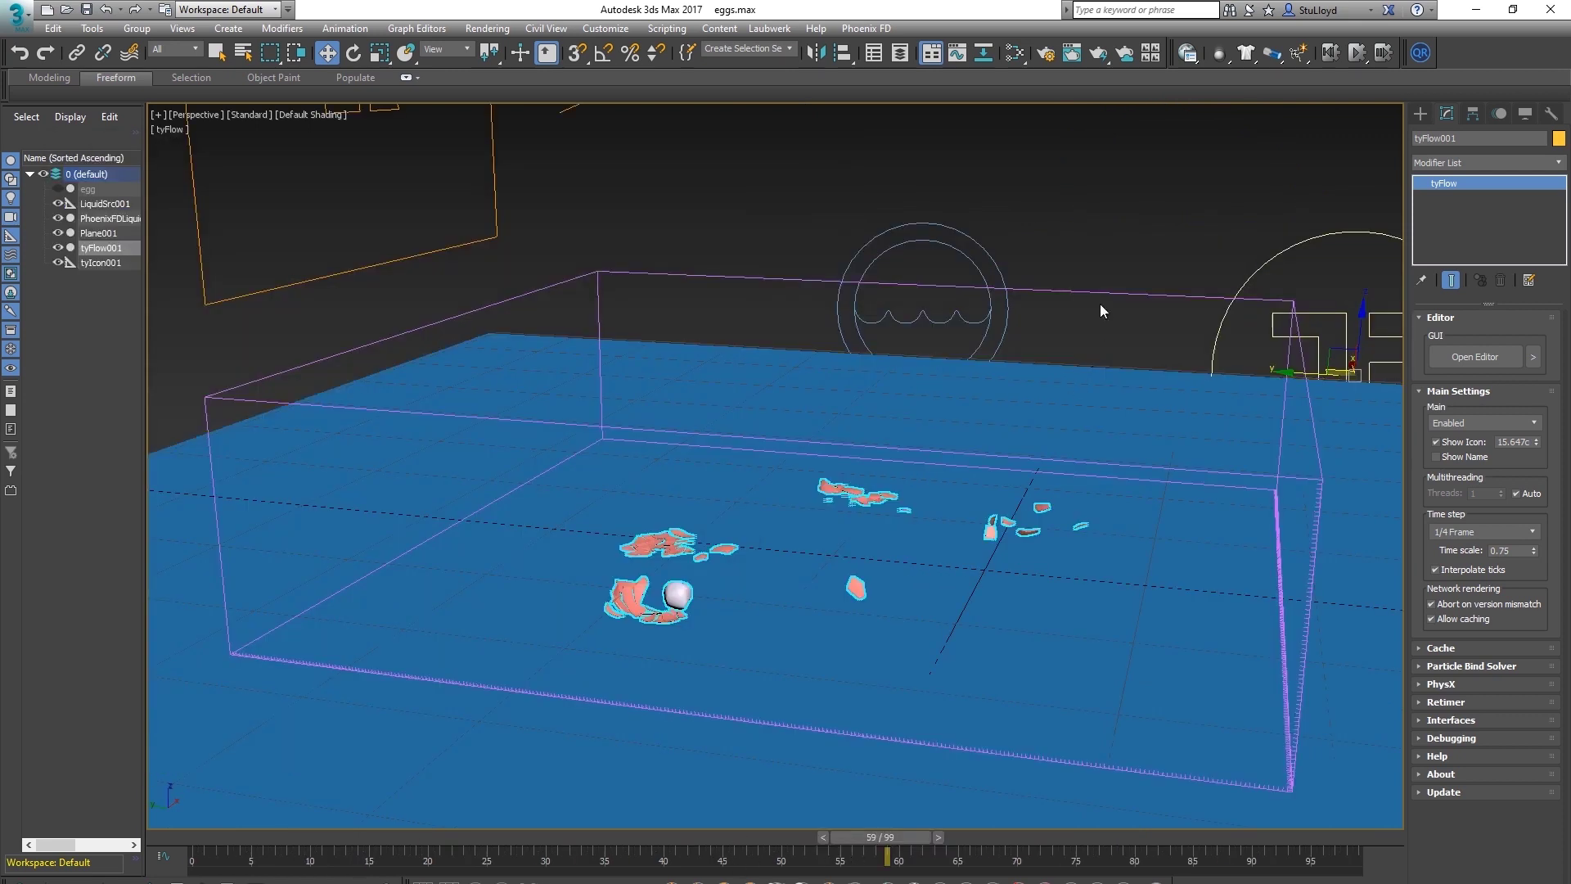
Deselect tyFlow001, return to frame 0 and create an empty scene layer named fluidBirthObjs
{"action": "left_click", "coordinate": [1105, 312]}
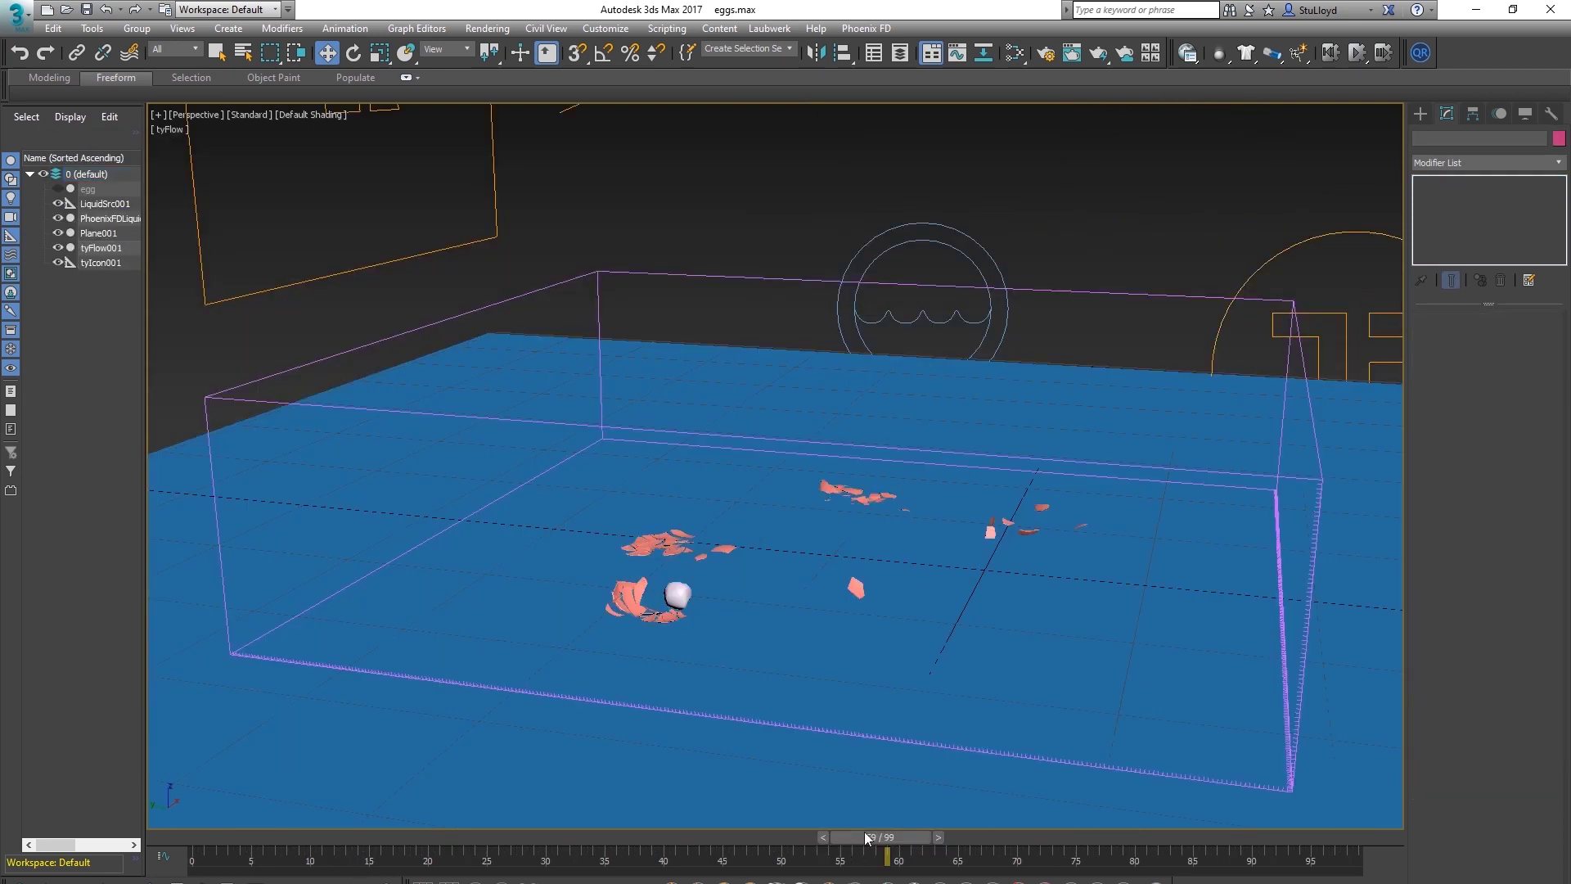
{"action": "left_click_drag", "start_coordinate": [868, 838], "coordinate": [196, 777]}
{"action": "key", "text": "w"}
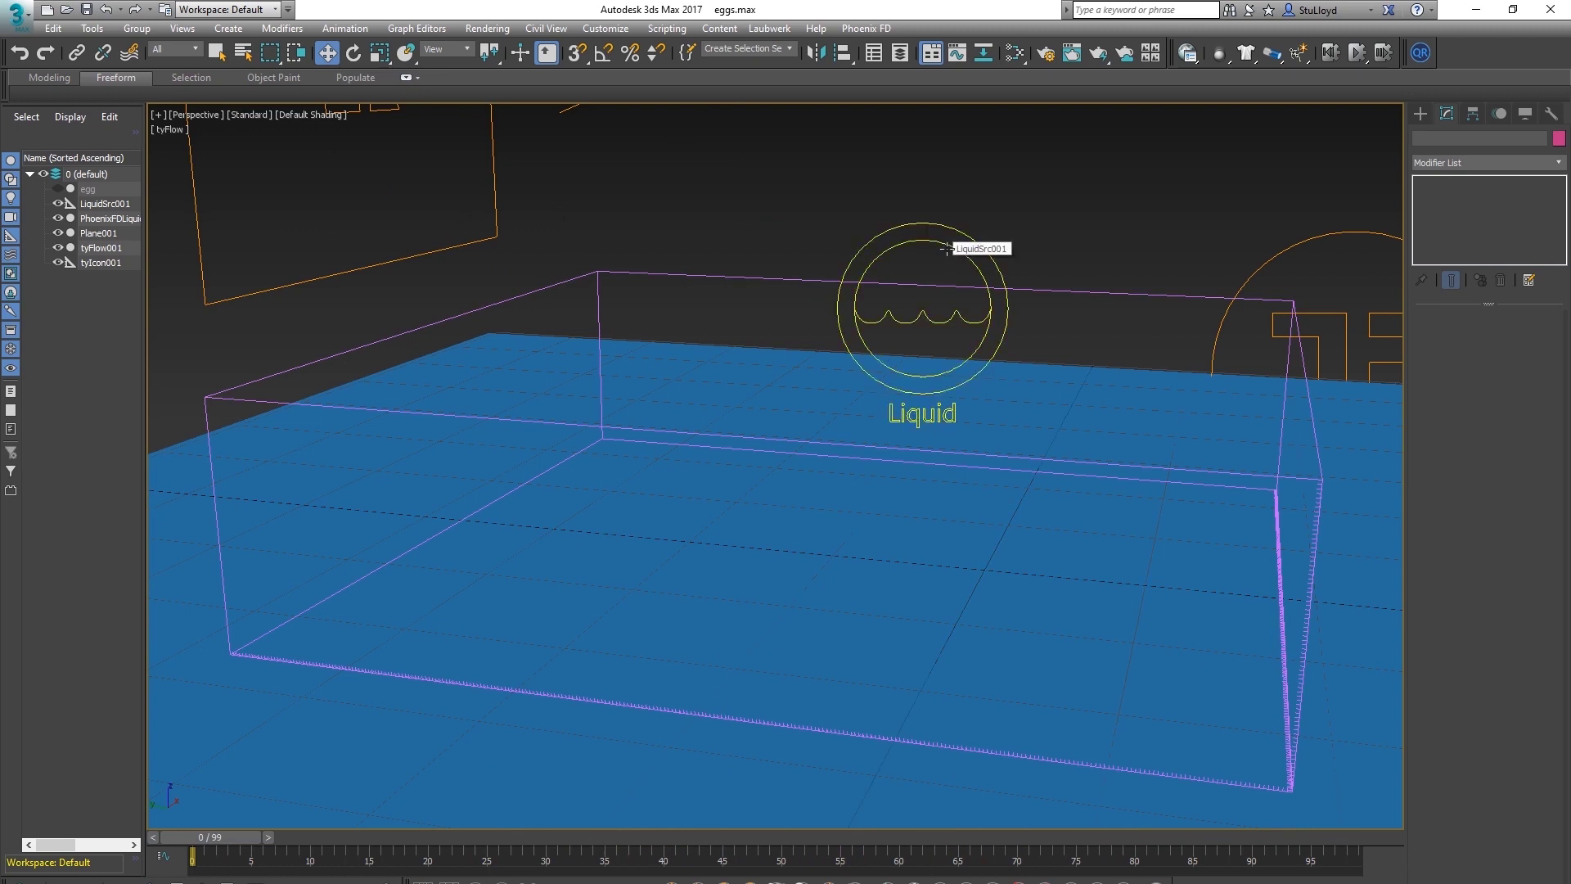
{"action": "middle_click_drag", "start_coordinate": [822, 482], "coordinate": [800, 481]}
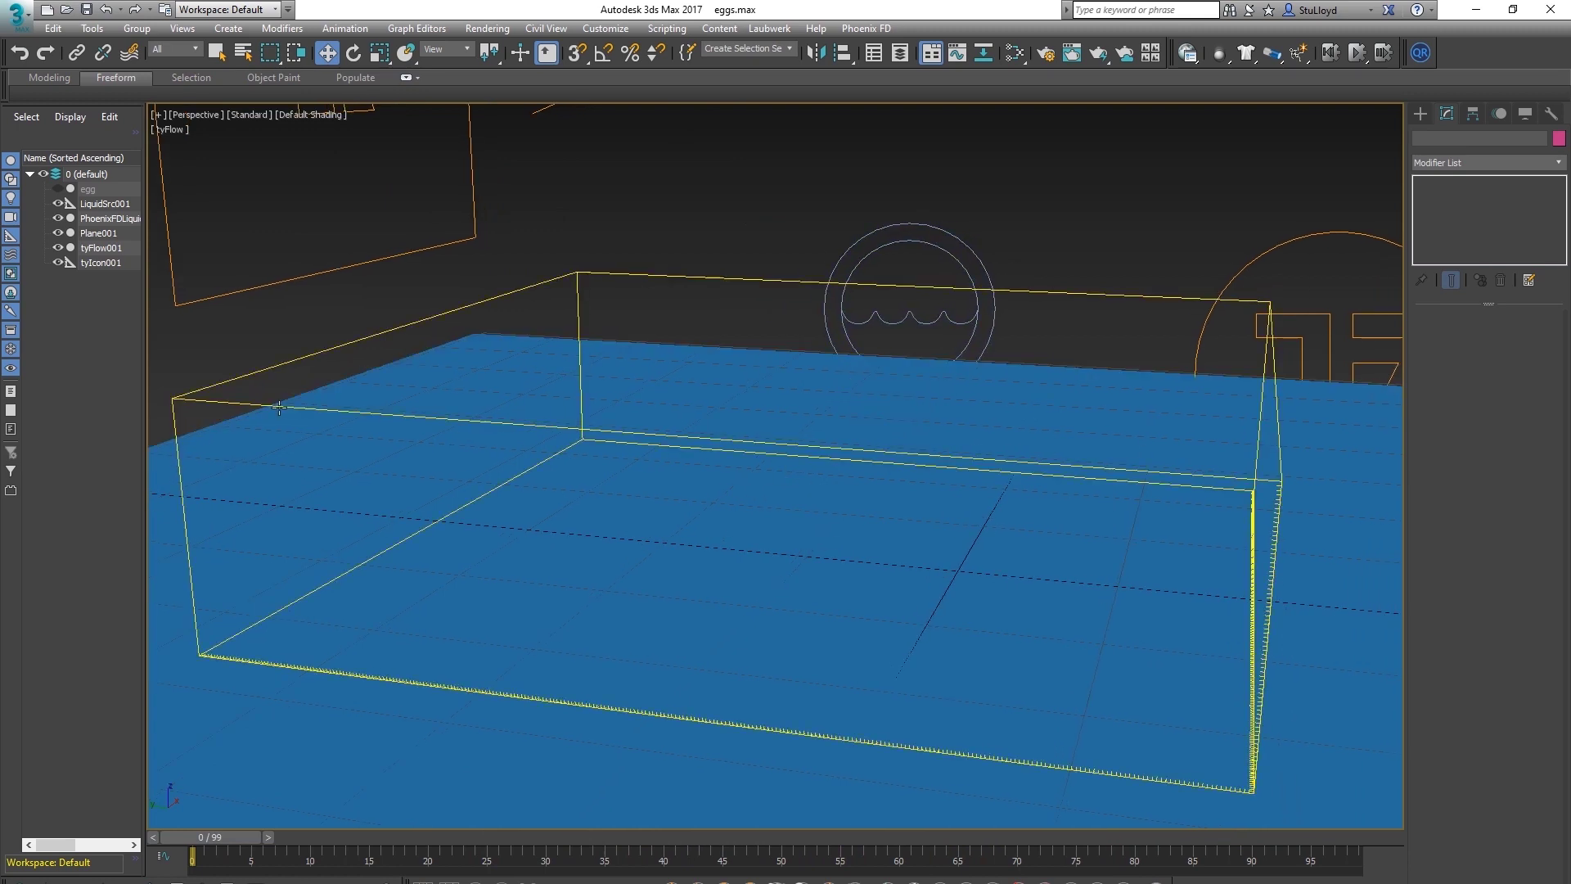
{"action": "left_click", "coordinate": [136, 136]}
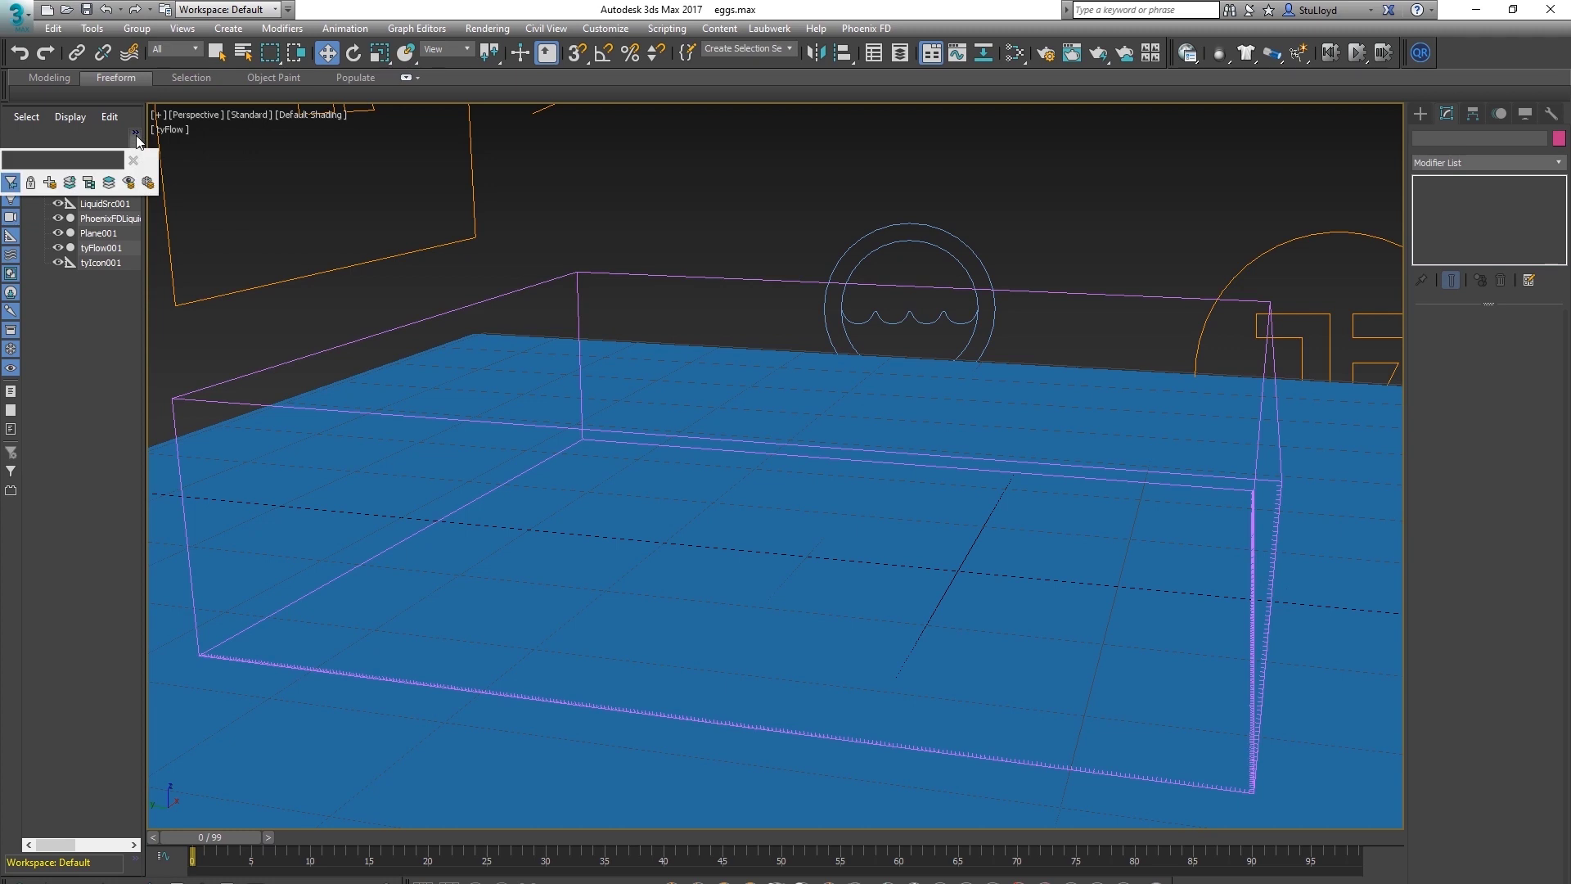
{"action": "left_click", "coordinate": [50, 183]}
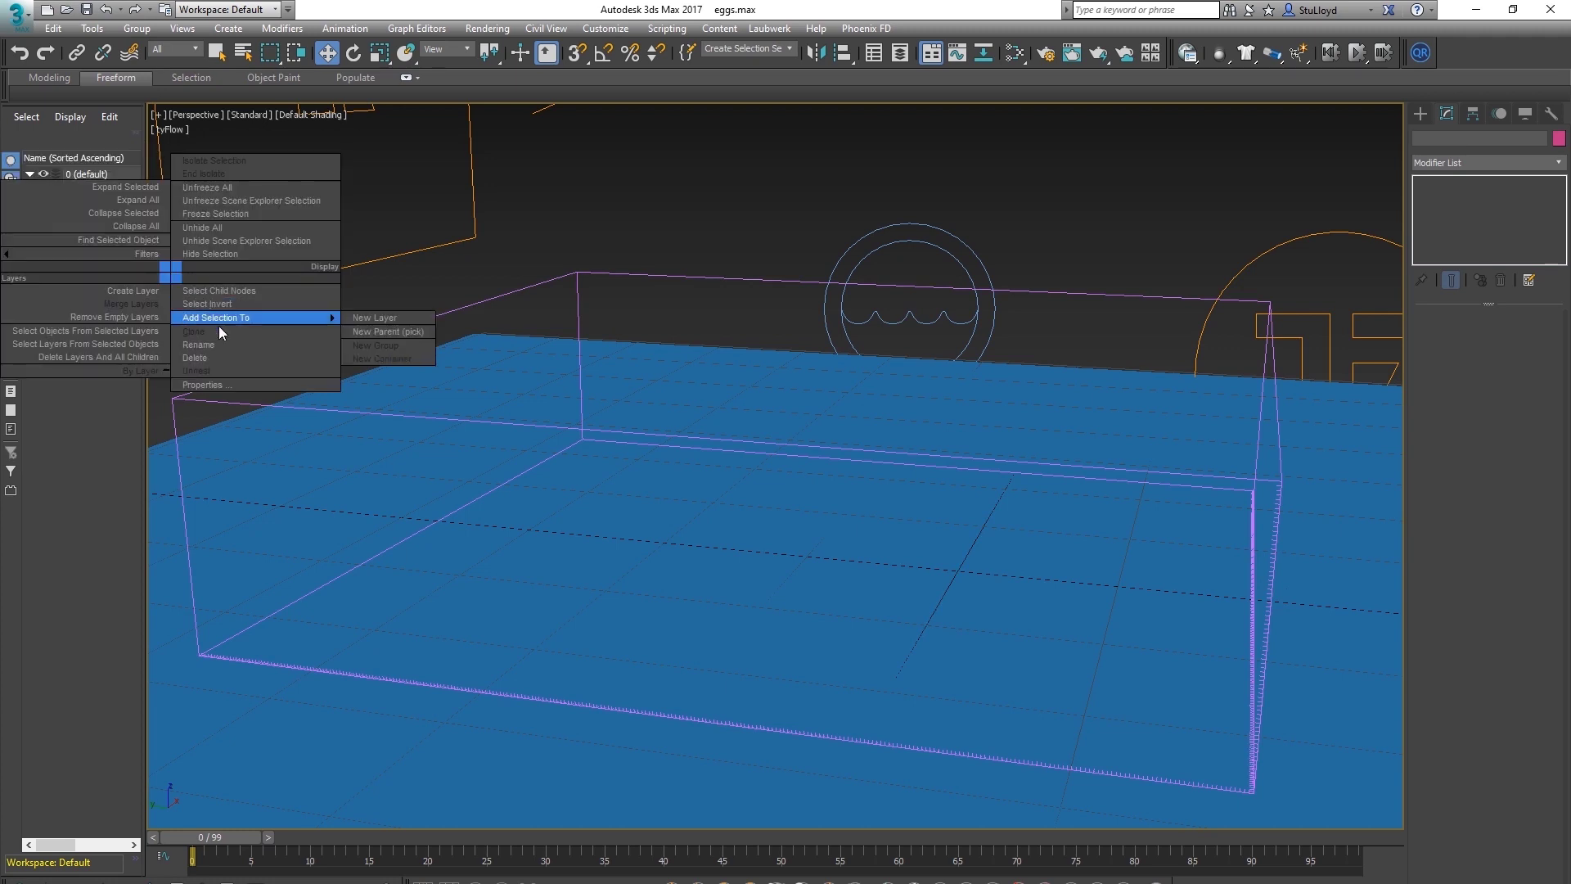
{"action": "left_click", "coordinate": [202, 344]}
{"action": "type", "text": "fluidBirthObjs"}
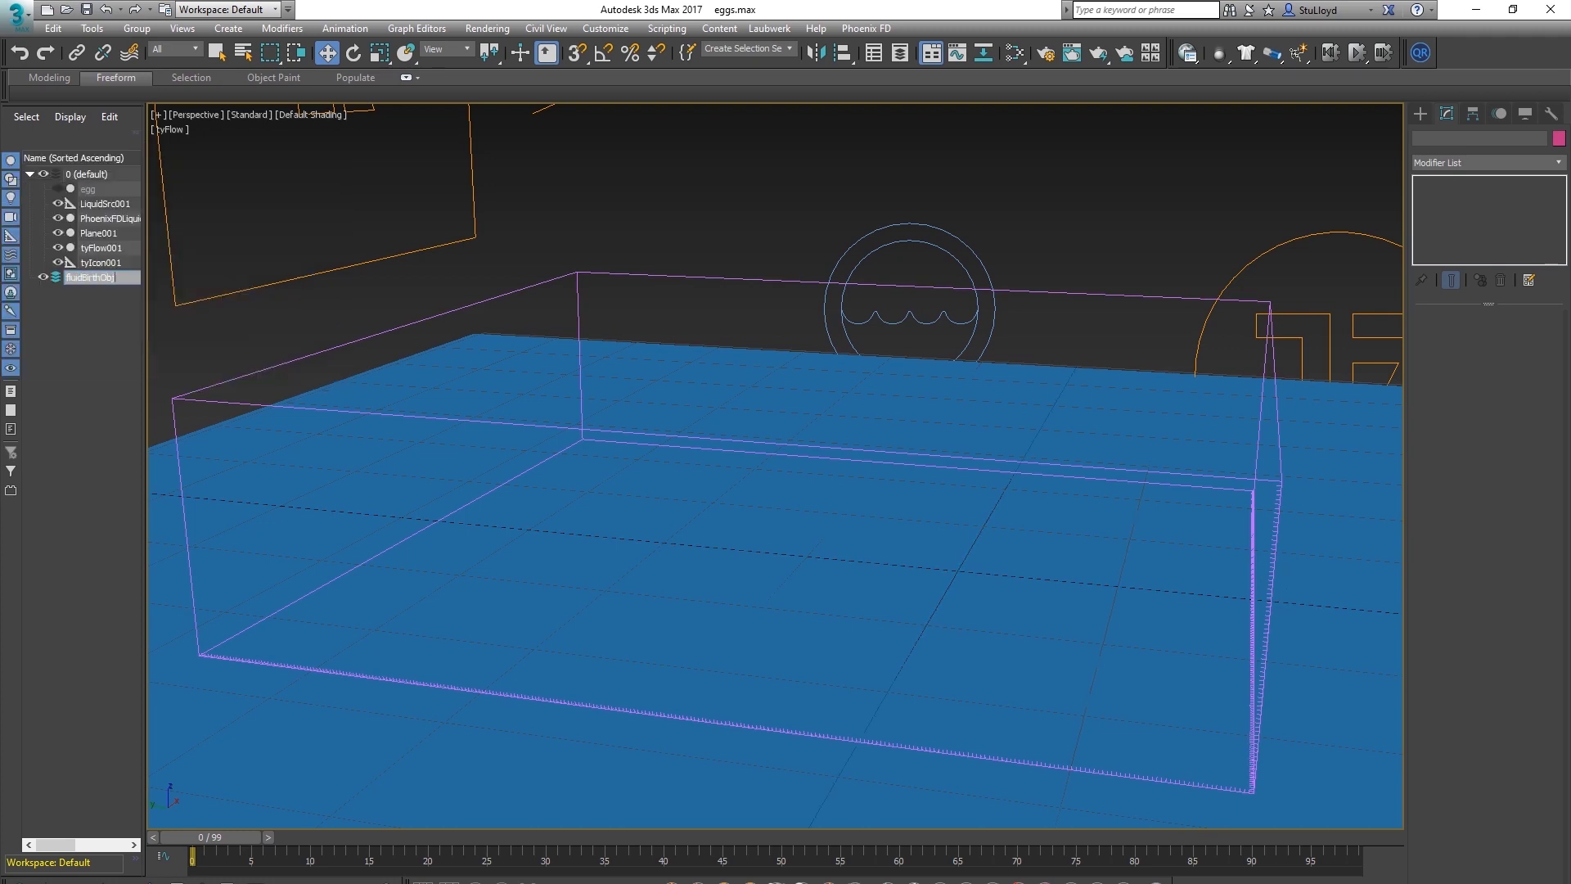
{"action": "left_click", "coordinate": [112, 338]}
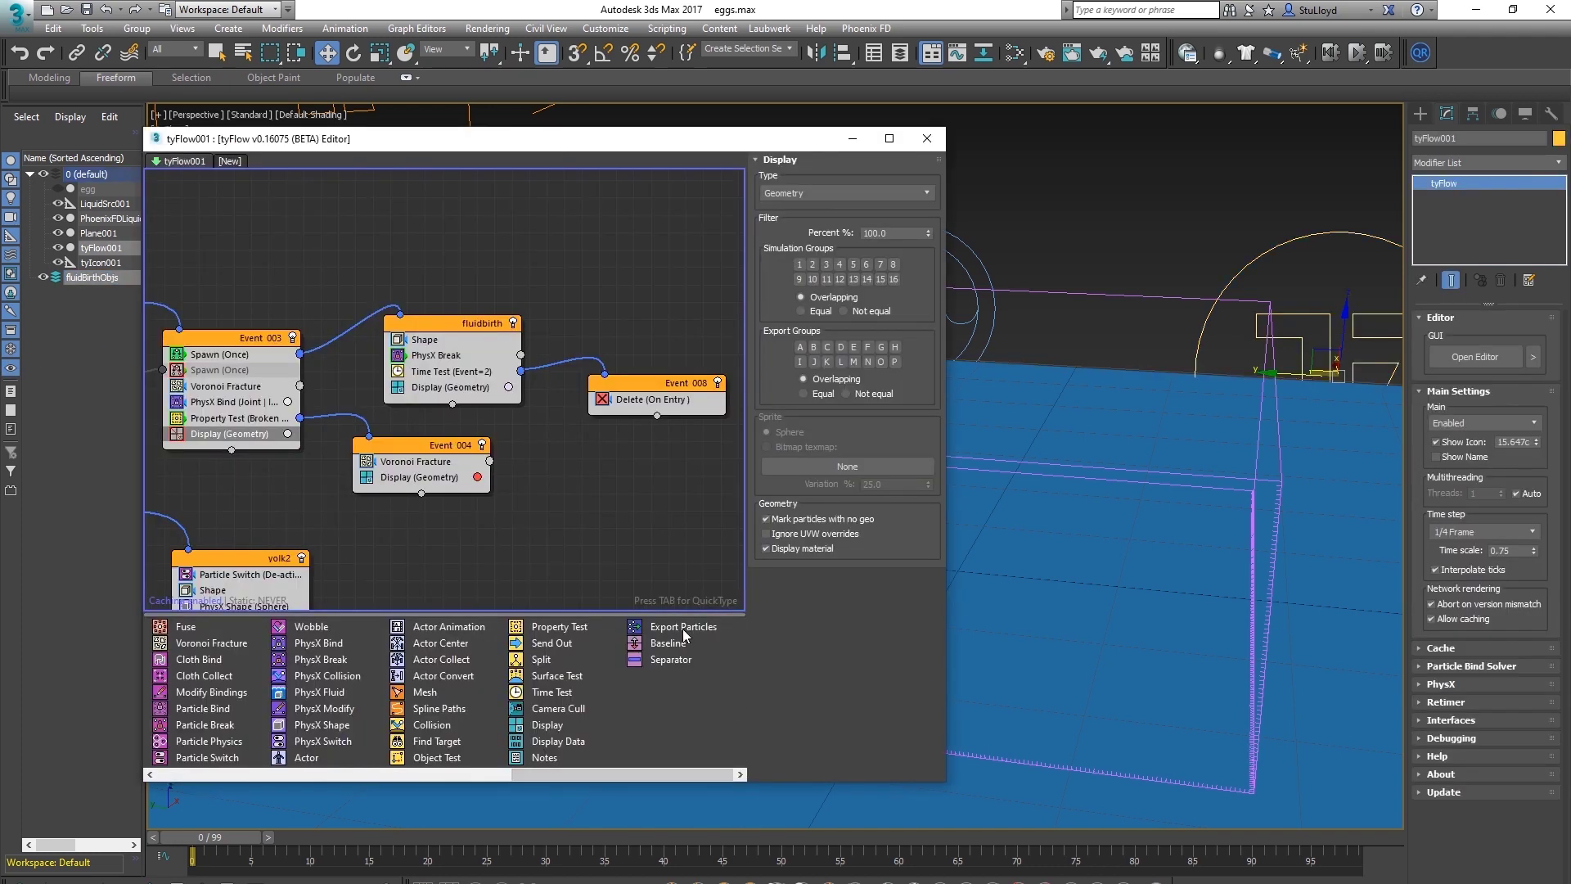
Add an Export Particles operator below the Time Test in the fluidbirth event, with Objects as the export type
{"action": "left_click_drag", "start_coordinate": [686, 634], "coordinate": [452, 389]}
{"action": "left_click_drag", "start_coordinate": [472, 327], "coordinate": [469, 324]}
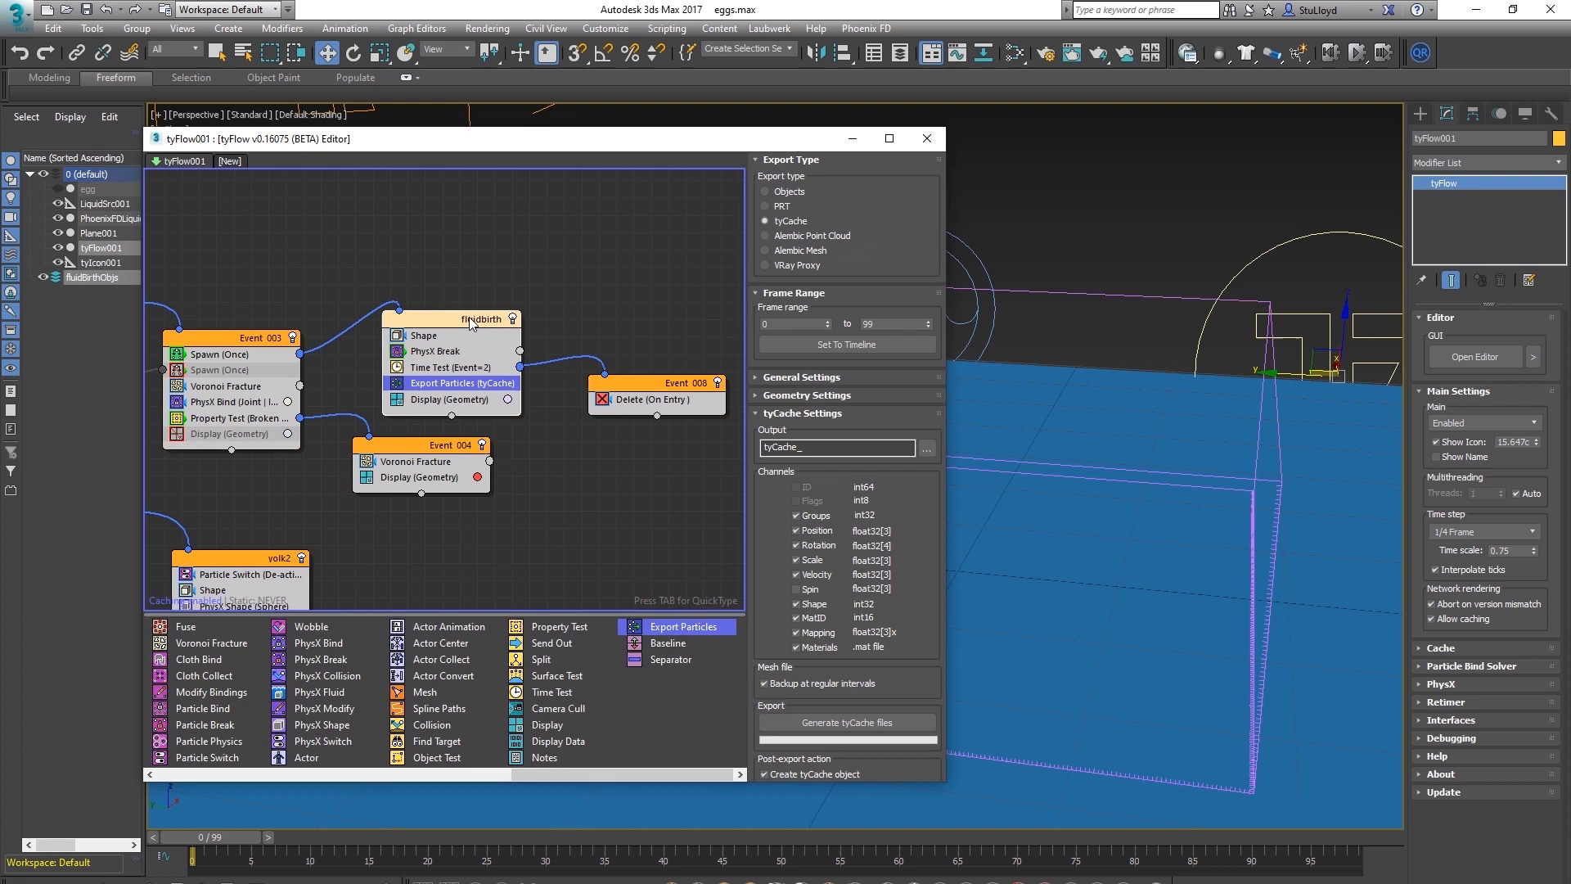
{"action": "left_click", "coordinate": [790, 191]}
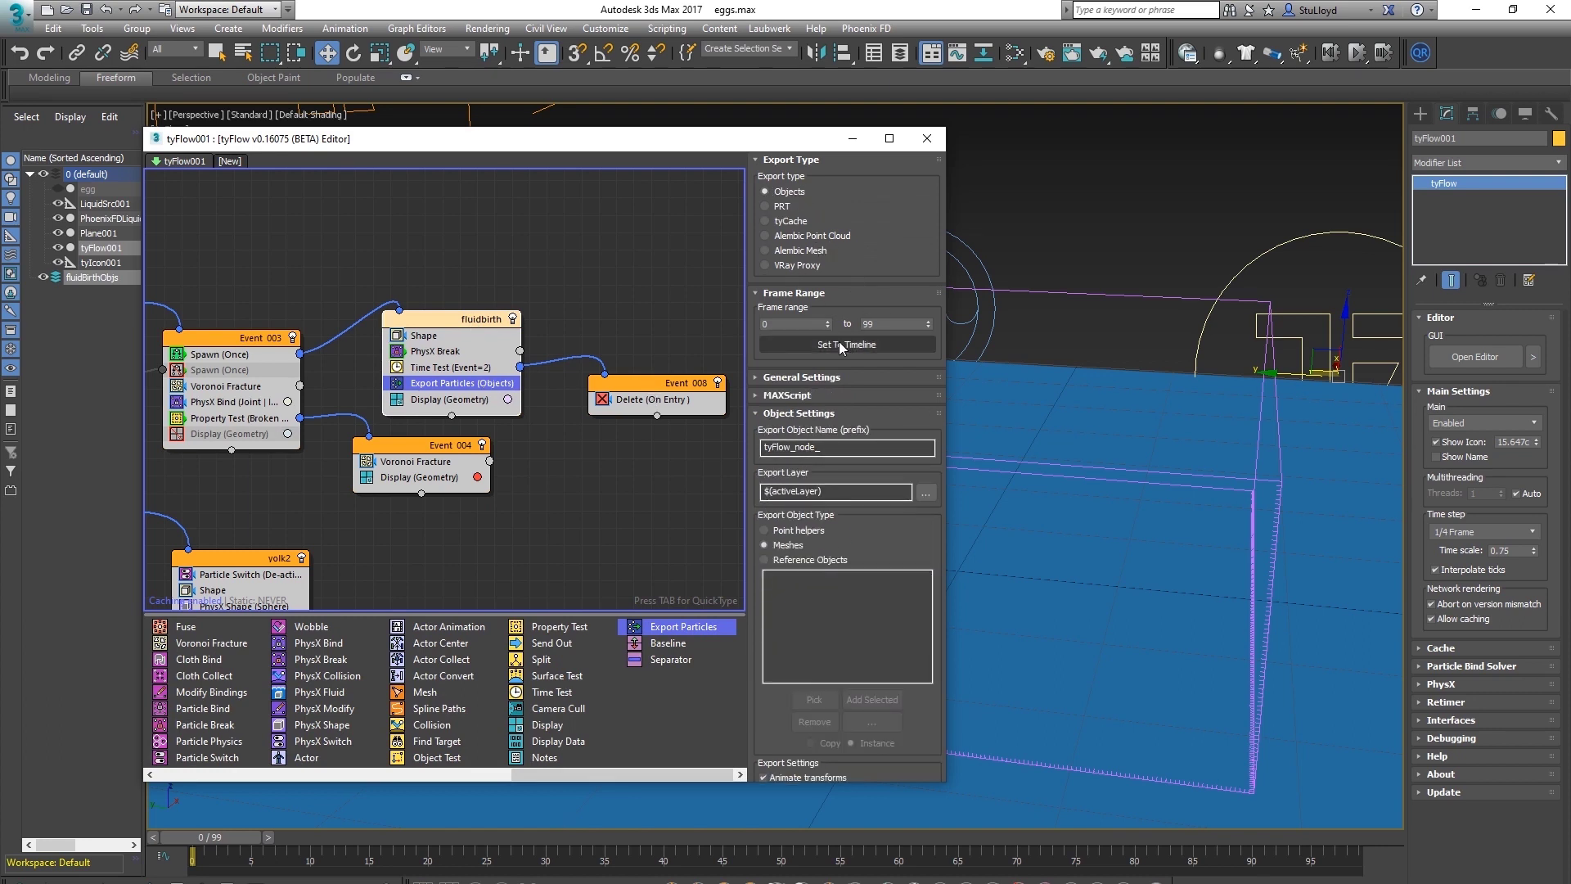
Set the export object name prefix to fluidBirth_
{"action": "left_click", "coordinate": [791, 378]}
{"action": "left_click", "coordinate": [783, 380]}
{"action": "left_click", "coordinate": [799, 396]}
{"action": "left_click", "coordinate": [795, 397]}
{"action": "double_click", "coordinate": [795, 448]}
{"action": "type", "text": "fluidBirth_"}
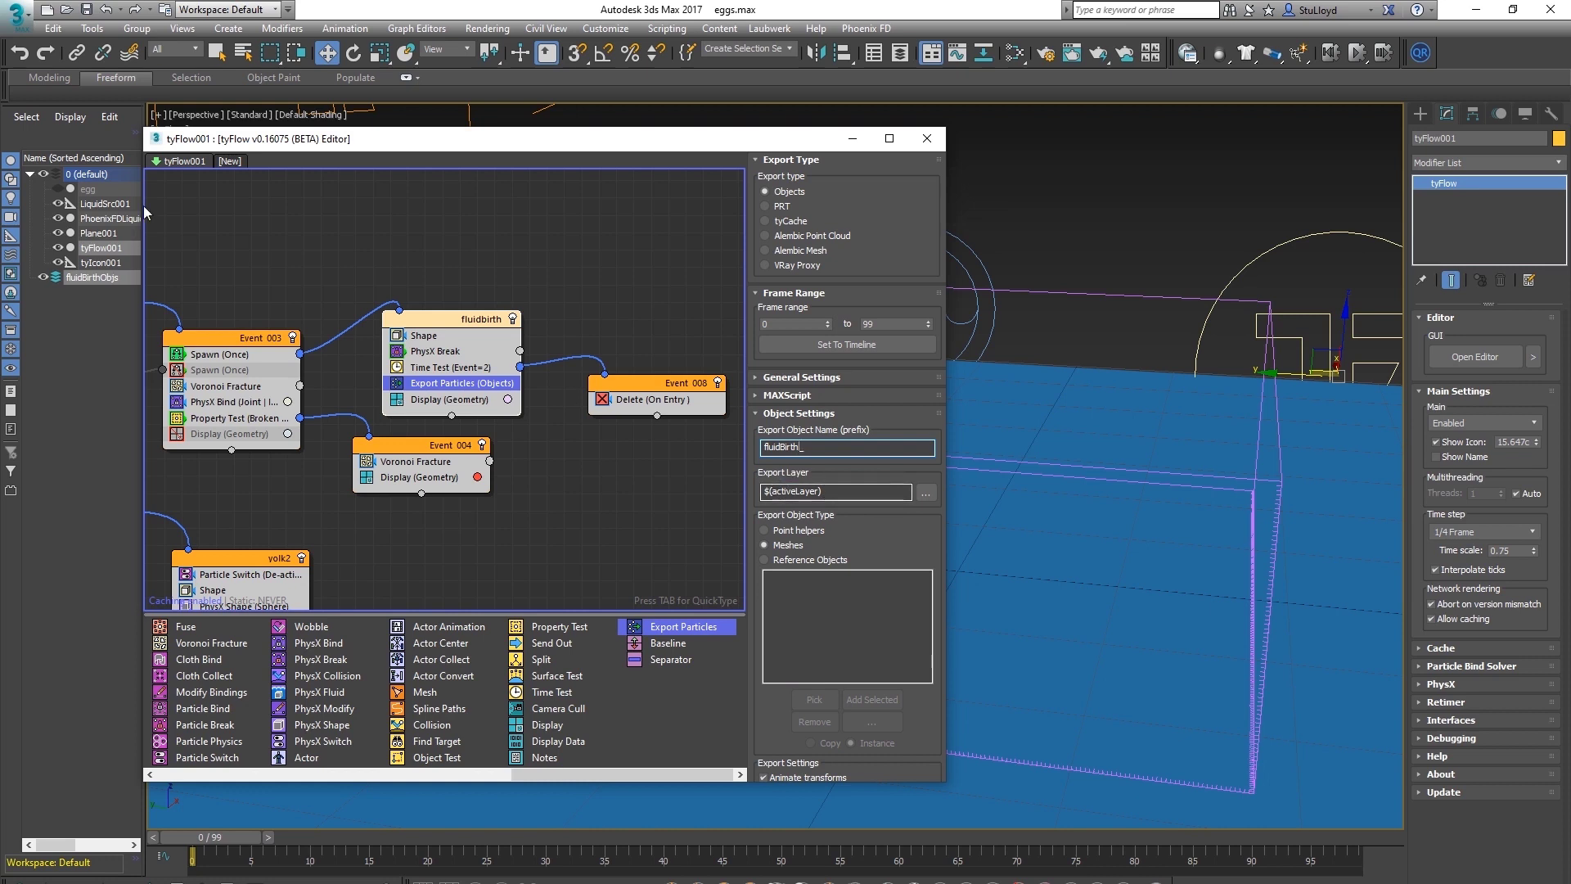
Turn off Scale to zero for pre-born and deleted particles, and export the fluidbirth particles as mesh objects
{"action": "scroll", "coordinate": [800, 475], "scroll_direction": "down", "scroll_amount": 5}
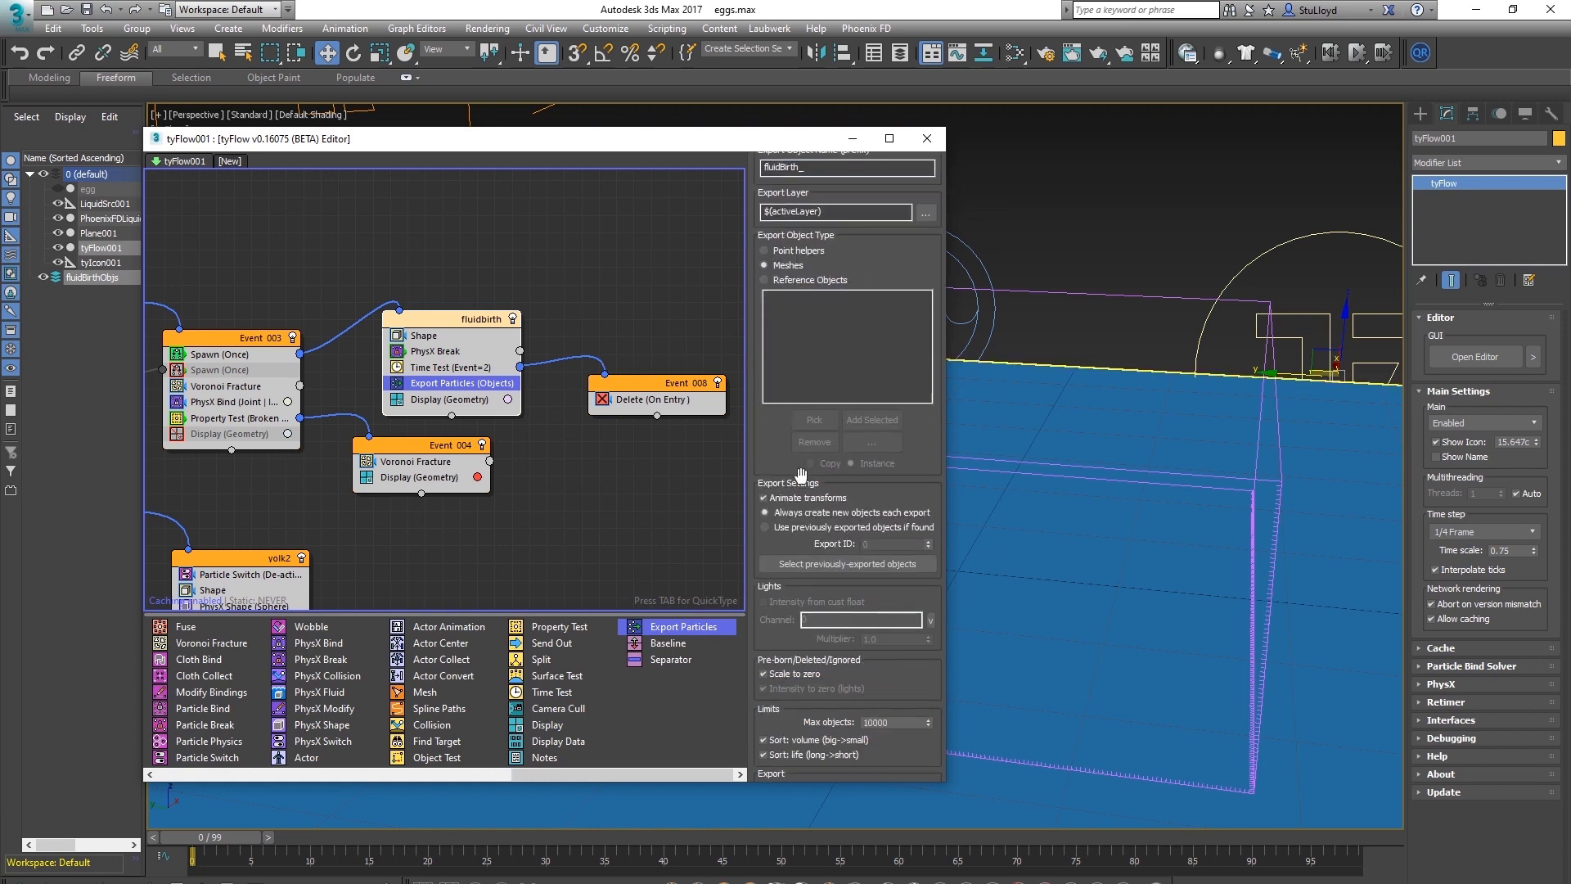
{"action": "scroll", "coordinate": [765, 459], "scroll_direction": "down", "scroll_amount": 1}
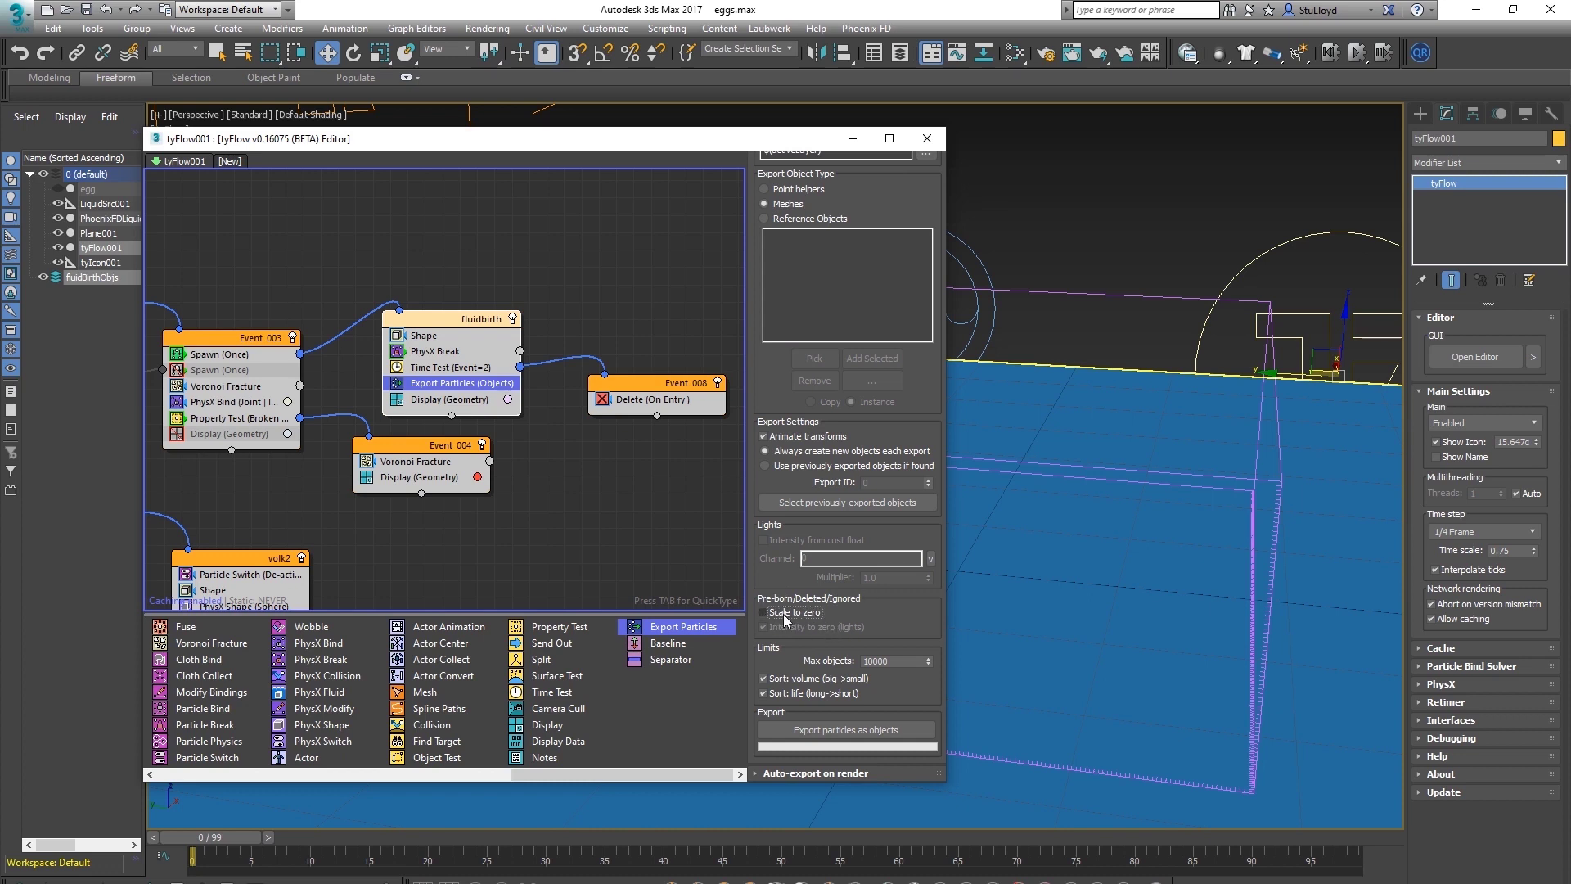
{"action": "left_click", "coordinate": [825, 739]}
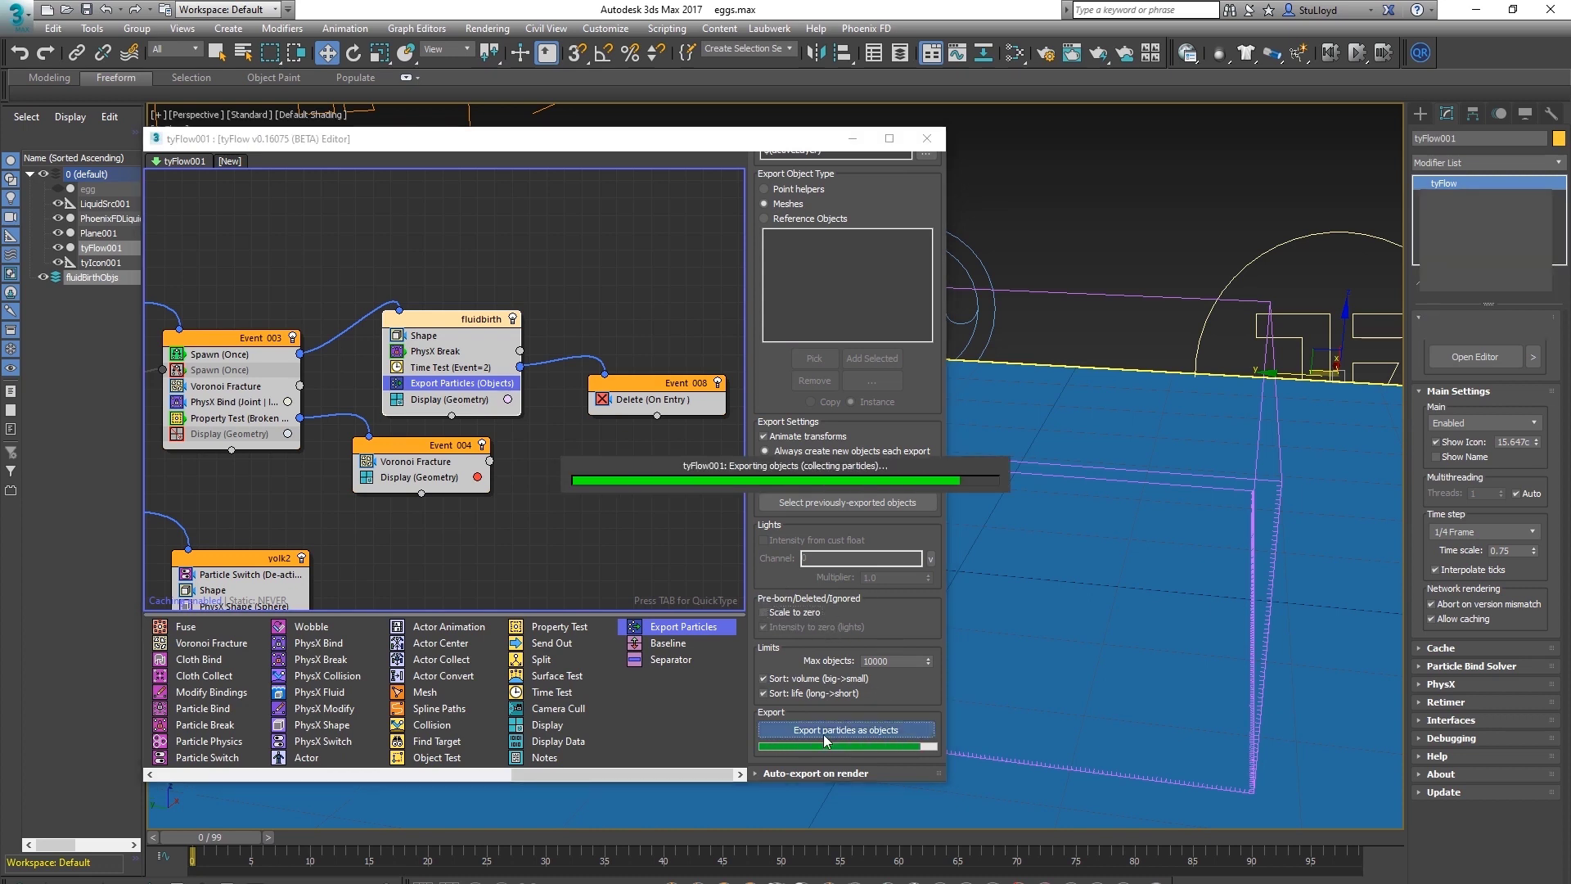
{"action": "left_click", "coordinate": [762, 532]}
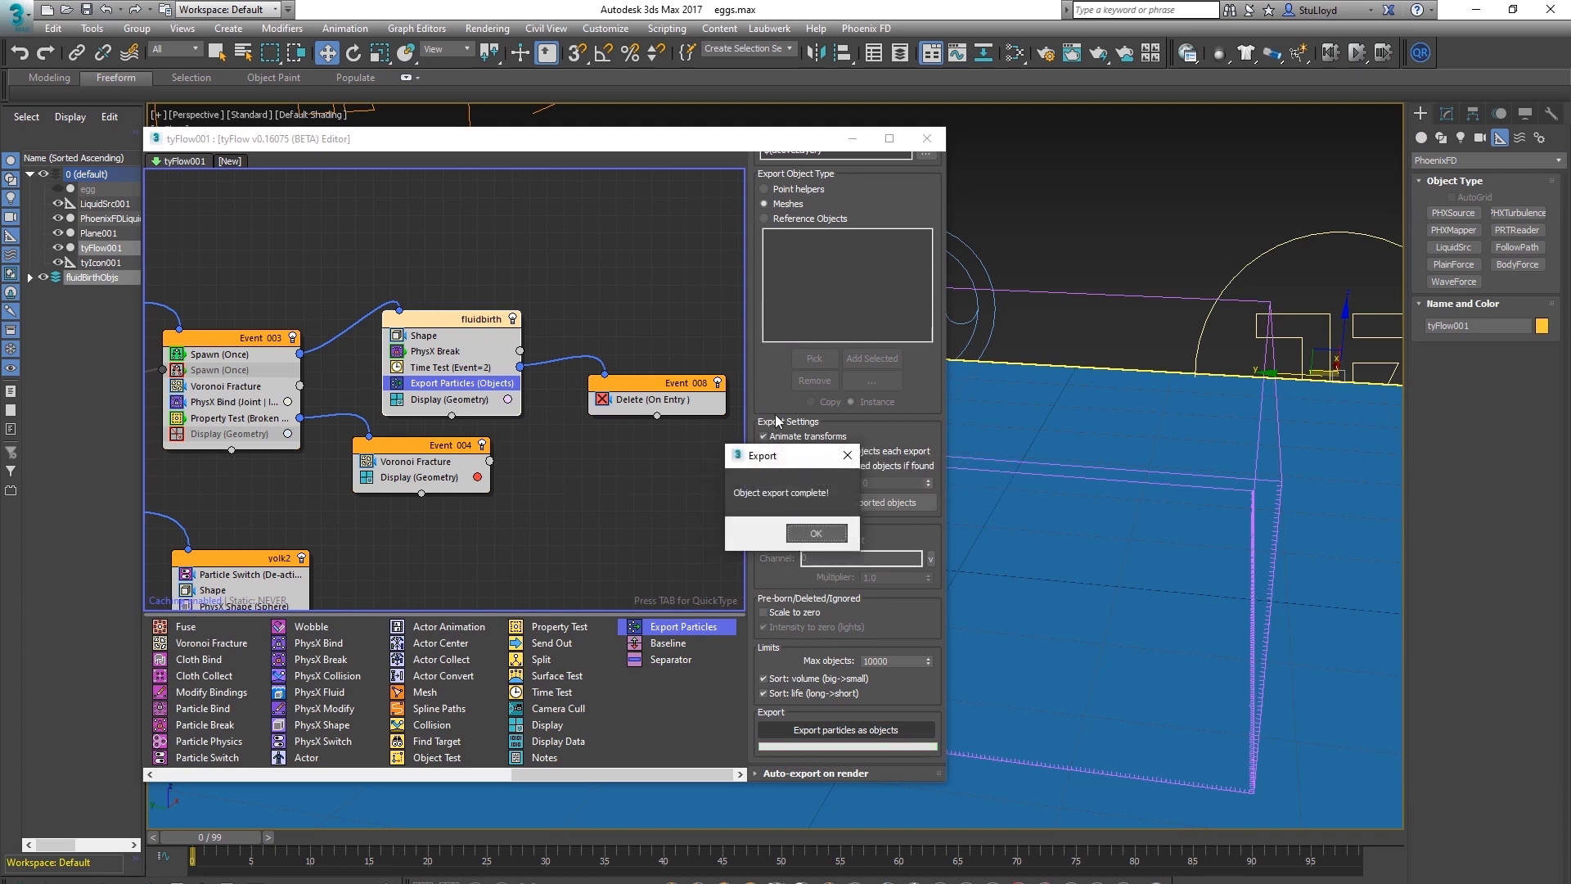
{"action": "left_click", "coordinate": [814, 538]}
Disable the fluidbirth event, Event 008 and the Spawn operator feeding them, and re-enable the Spawn operator that feeds yolk1
{"action": "mouse_move", "coordinate": [545, 286]}
{"action": "middle_mouse_down"}
{"action": "mouse_move", "coordinate": [527, 294]}
{"action": "mouse_move", "coordinate": [540, 297]}
{"action": "middle_mouse_up"}
{"action": "left_click", "coordinate": [195, 361]}
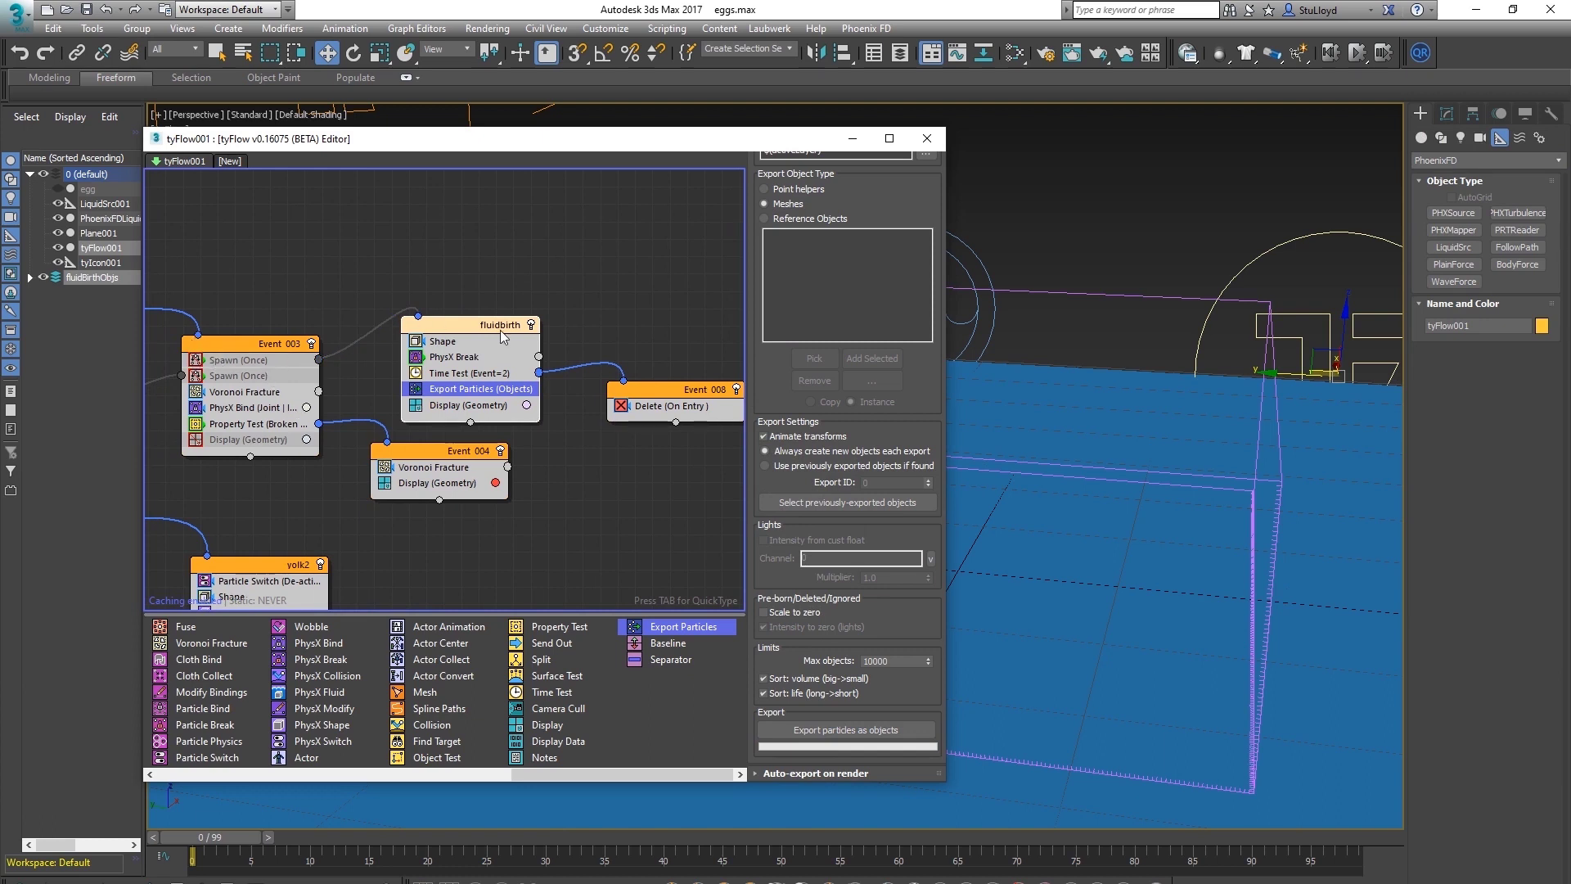
{"action": "left_click", "coordinate": [530, 329]}
{"action": "left_click", "coordinate": [674, 387]}
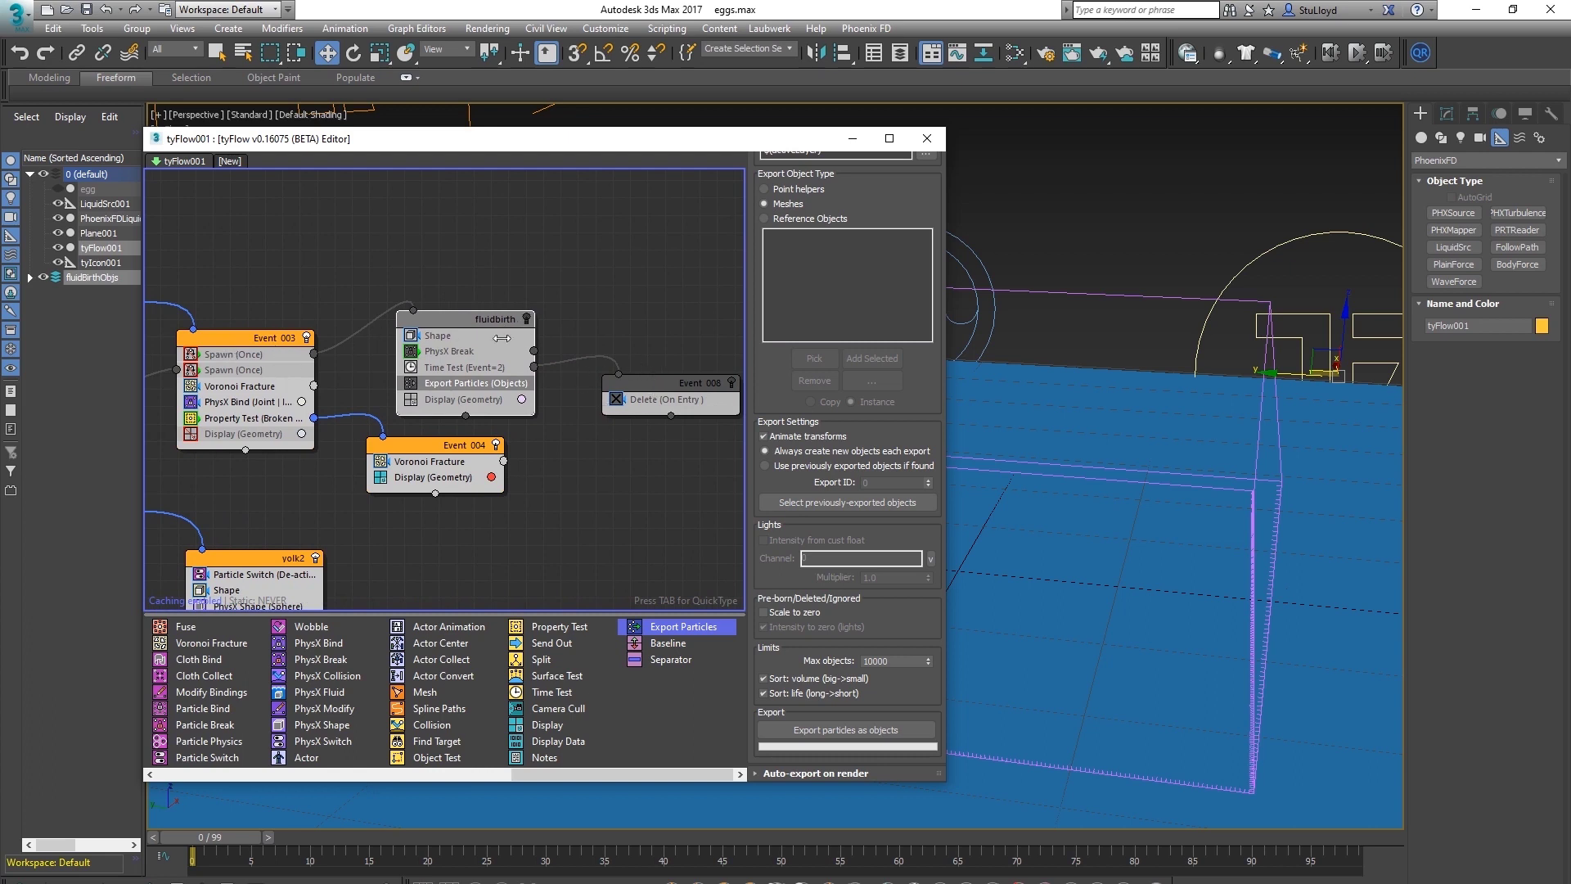
{"action": "middle_click_drag", "start_coordinate": [354, 251], "coordinate": [481, 236]}
{"action": "left_click", "coordinate": [317, 356]}
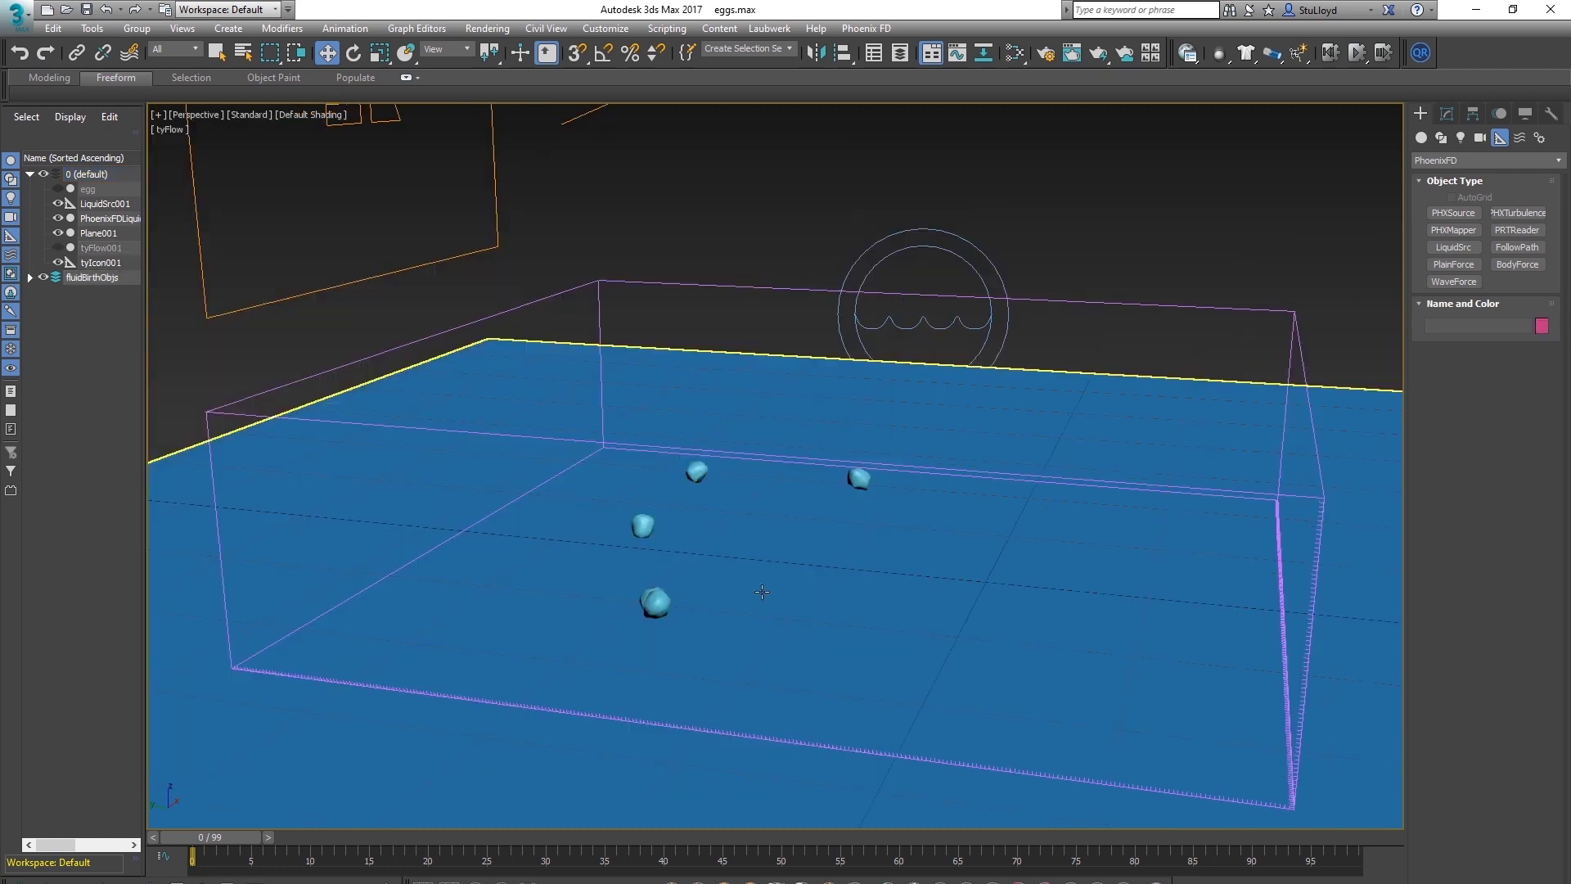
Scrub the timeline to examine the exported fluidBirth meshes' motion, and return to frame 0
{"action": "left_click_drag", "start_coordinate": [246, 836], "coordinate": [414, 837]}
{"action": "left_click_drag", "start_coordinate": [543, 823], "coordinate": [164, 792]}
{"action": "key", "text": "w"}
{"action": "scroll", "coordinate": [708, 533], "scroll_direction": "up", "scroll_amount": 5}
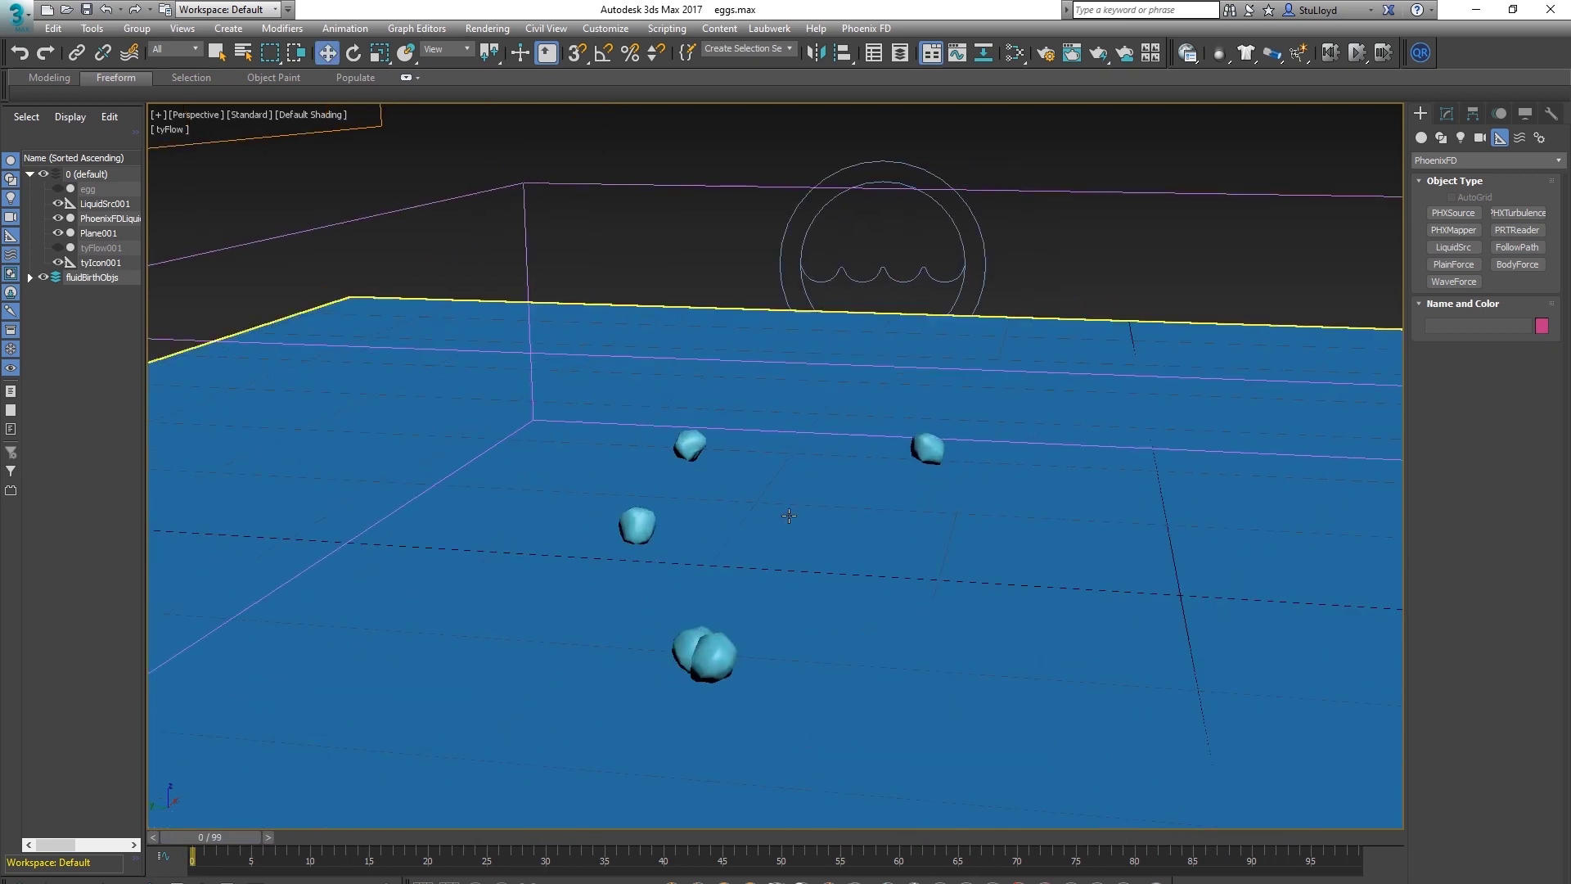
{"action": "scroll", "coordinate": [784, 522], "scroll_direction": "down", "scroll_amount": 3}
Expand the fluidBirthObjs layer and select the objects fluidBirth_001 through fluidBirth_005
{"action": "left_click", "coordinate": [30, 277]}
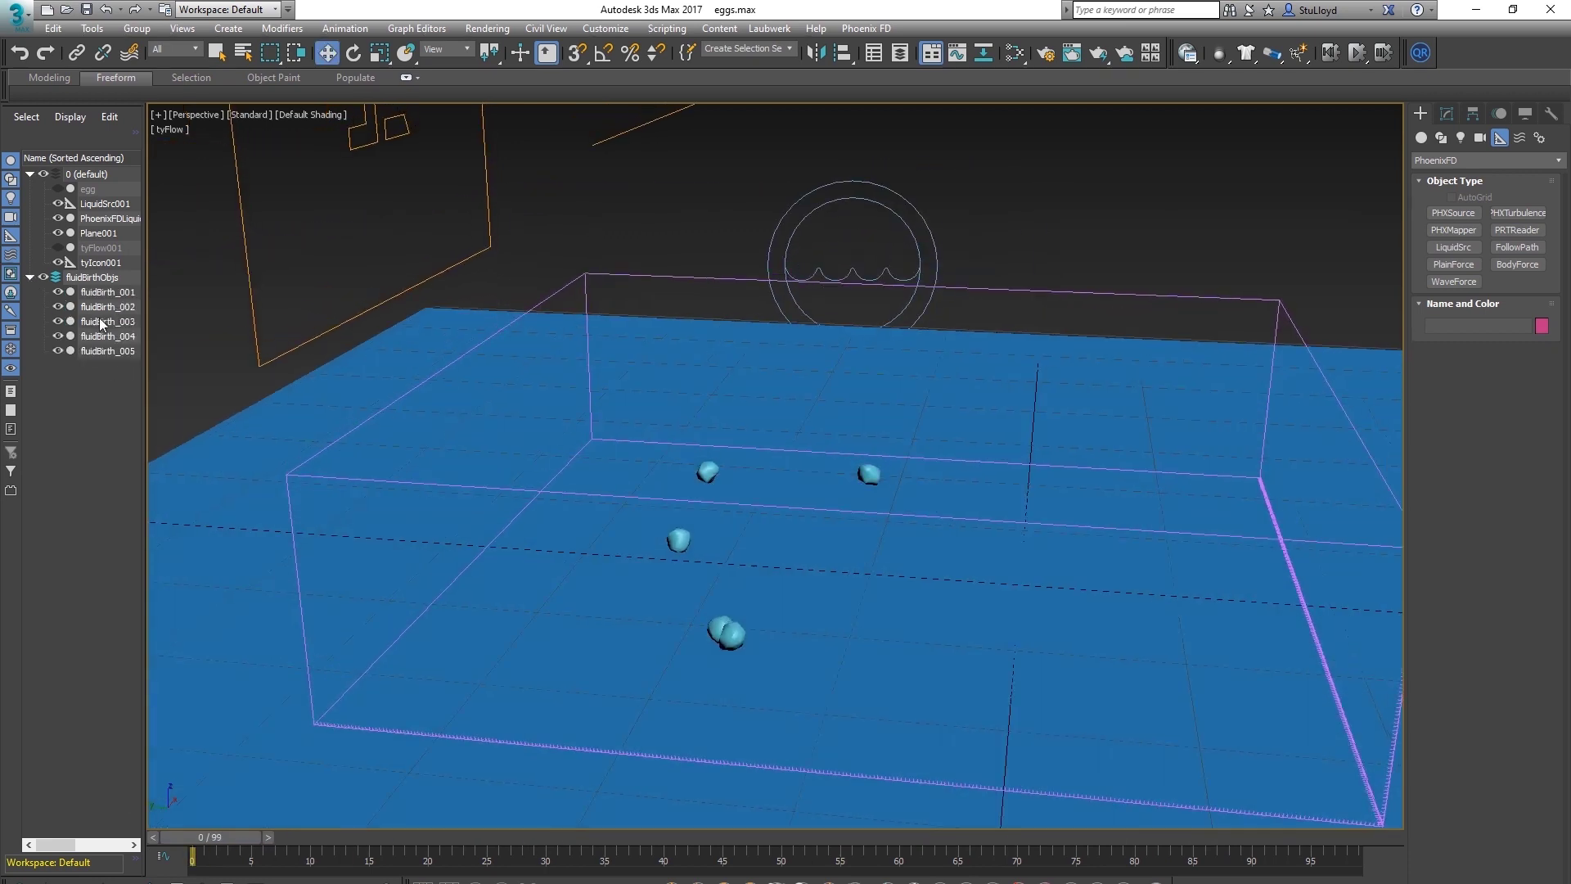
{"action": "left_click", "coordinate": [106, 295]}
{"action": "left_click", "coordinate": [101, 352], "text": "shift"}
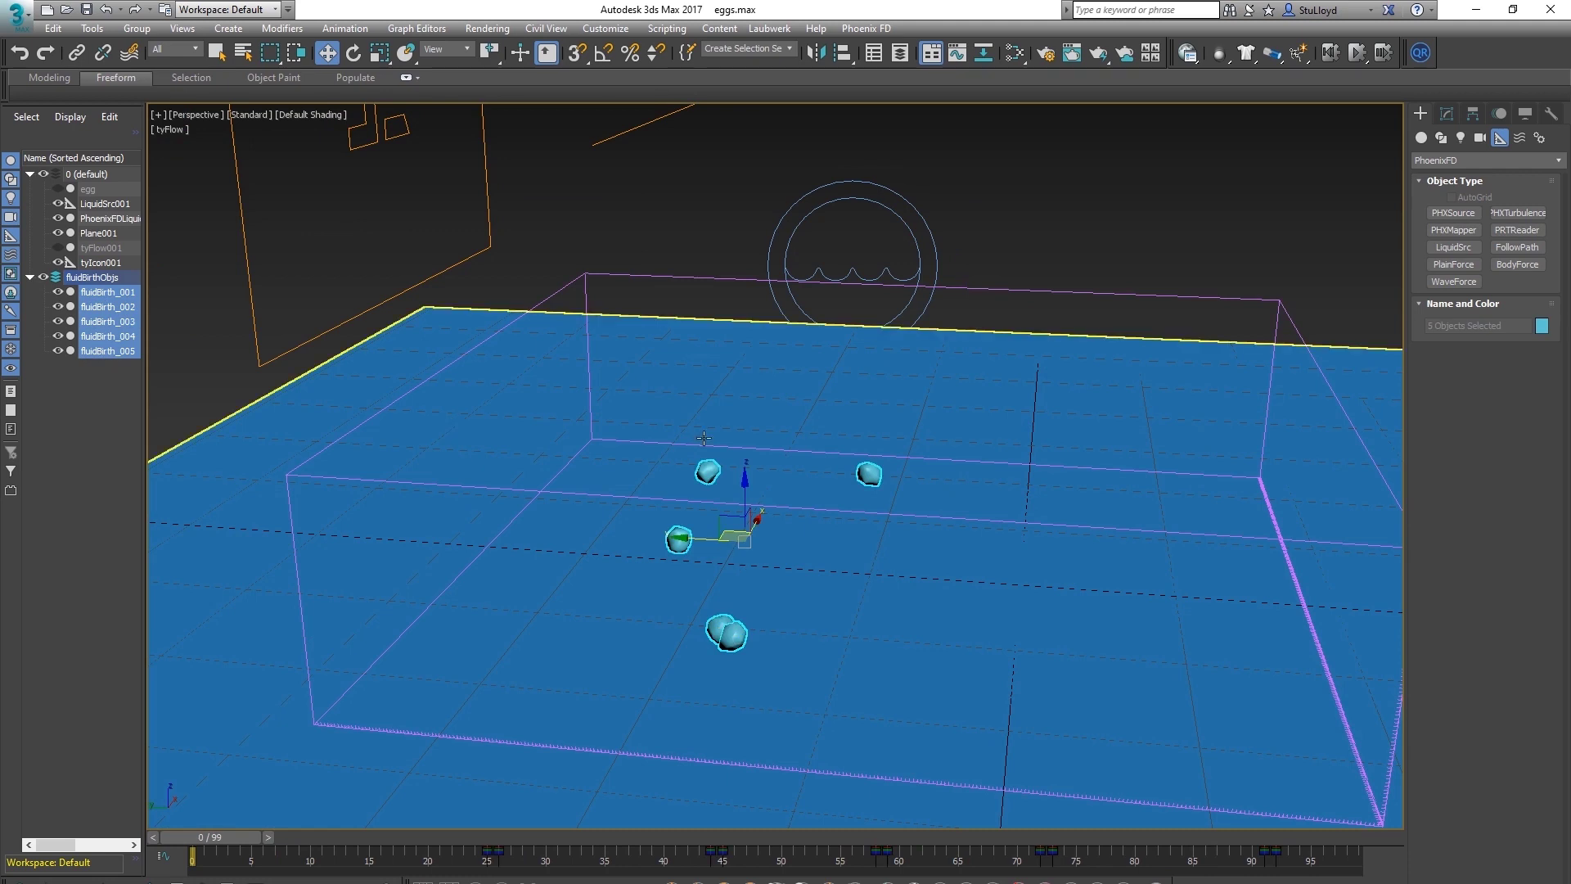
Save the five selected fluidBirth objects as a named selection set called "quick"
{"action": "left_click", "coordinate": [749, 53]}
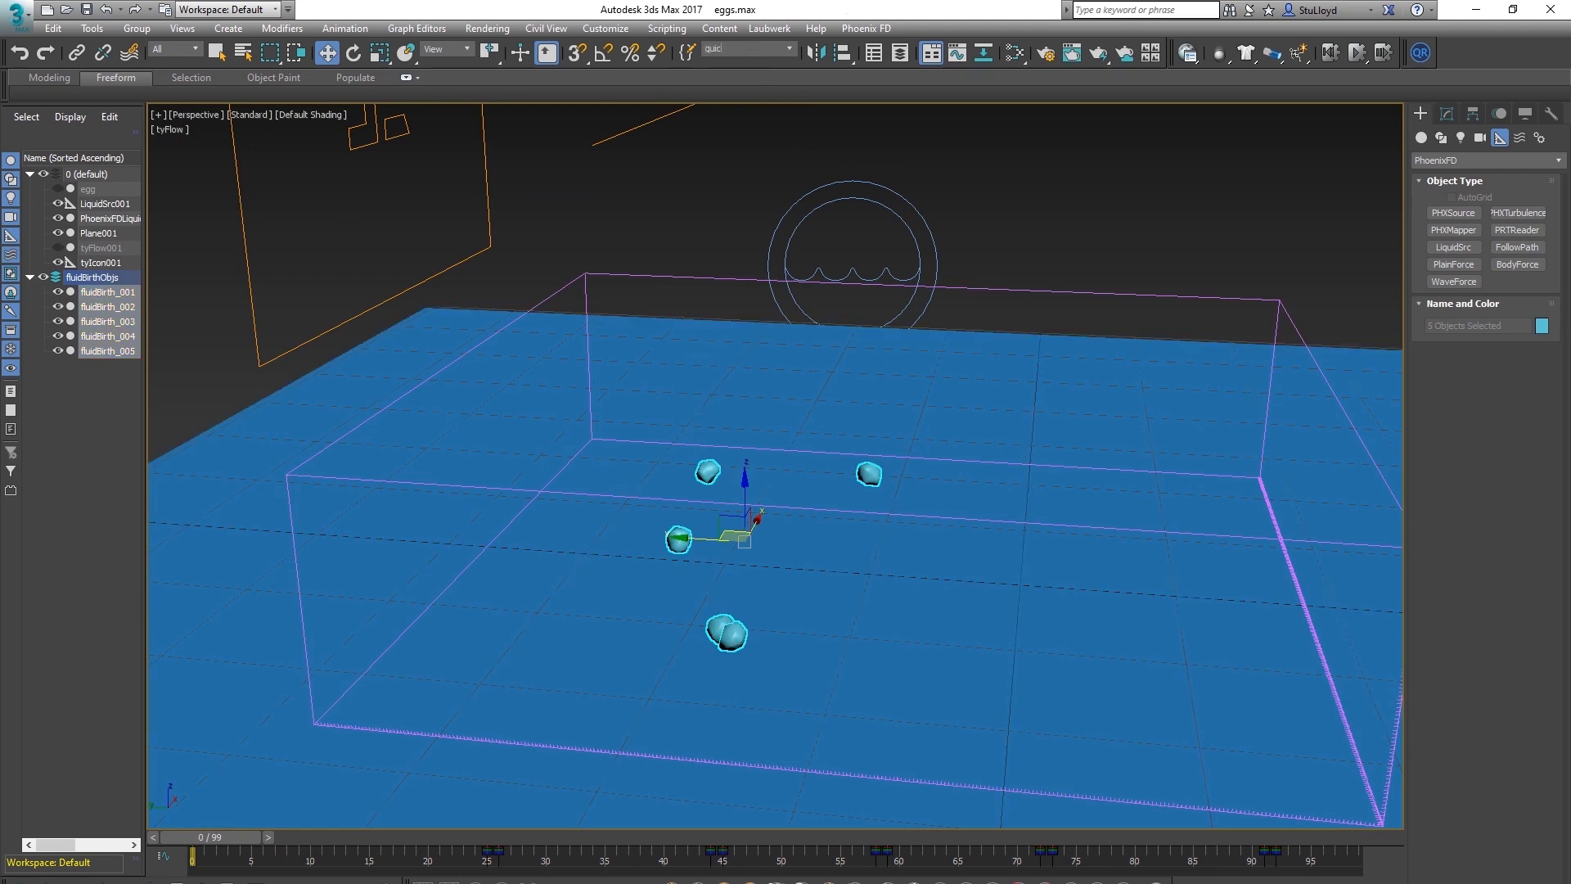
{"action": "type", "text": "quick"}
{"action": "key", "text": "Return"}
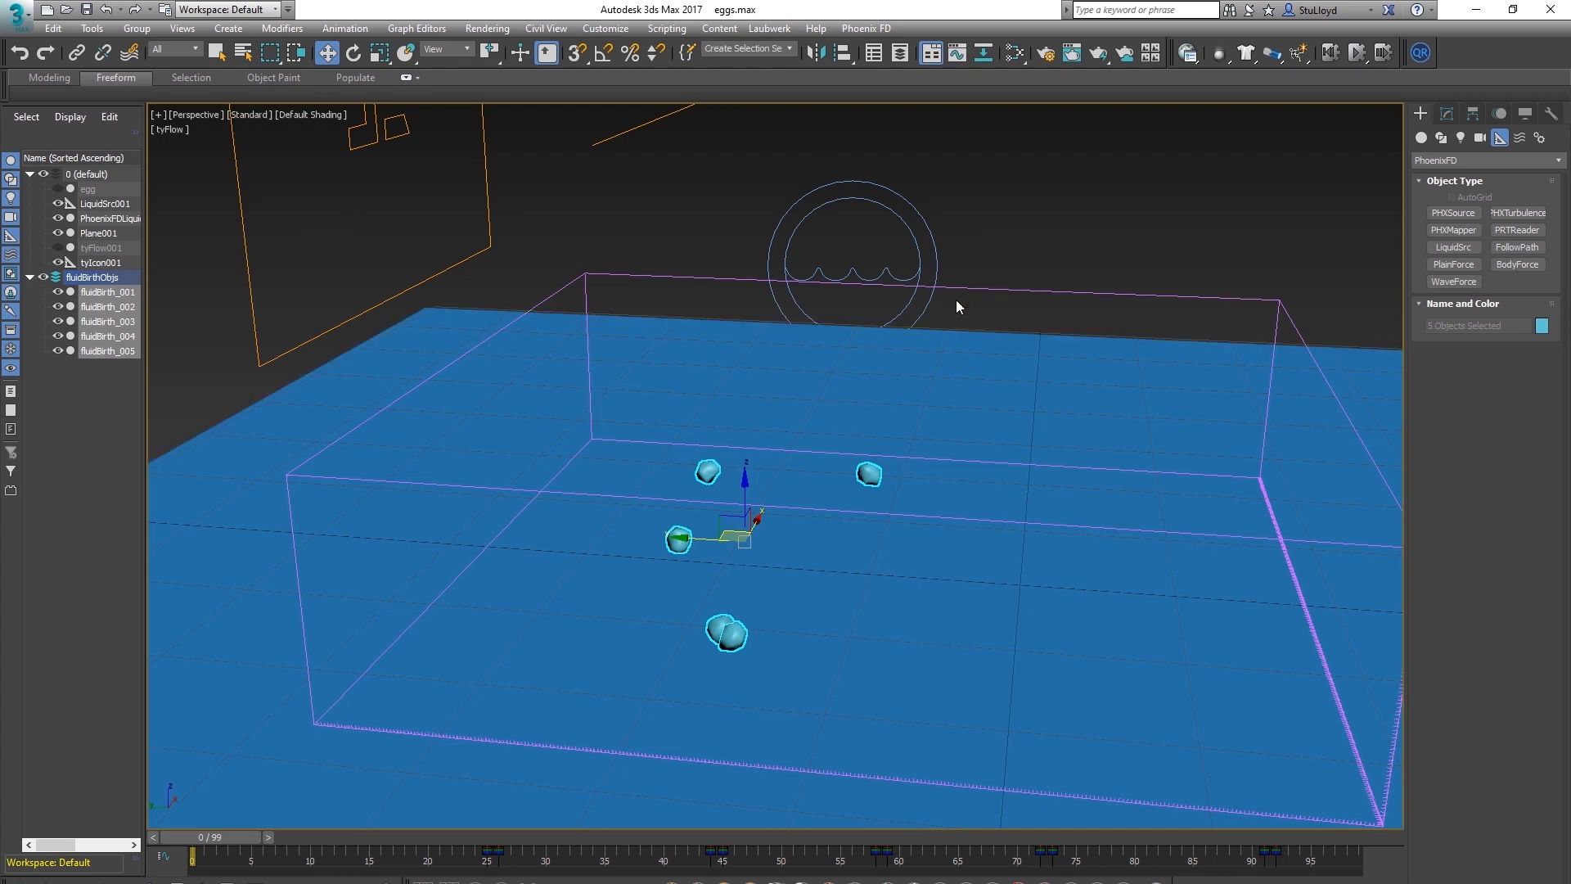
Add the five fluidBirth objects from the "quick" selection set to LiquidSrc001 as emitter nodes, making them all non-solid
{"action": "left_click", "coordinate": [918, 210]}
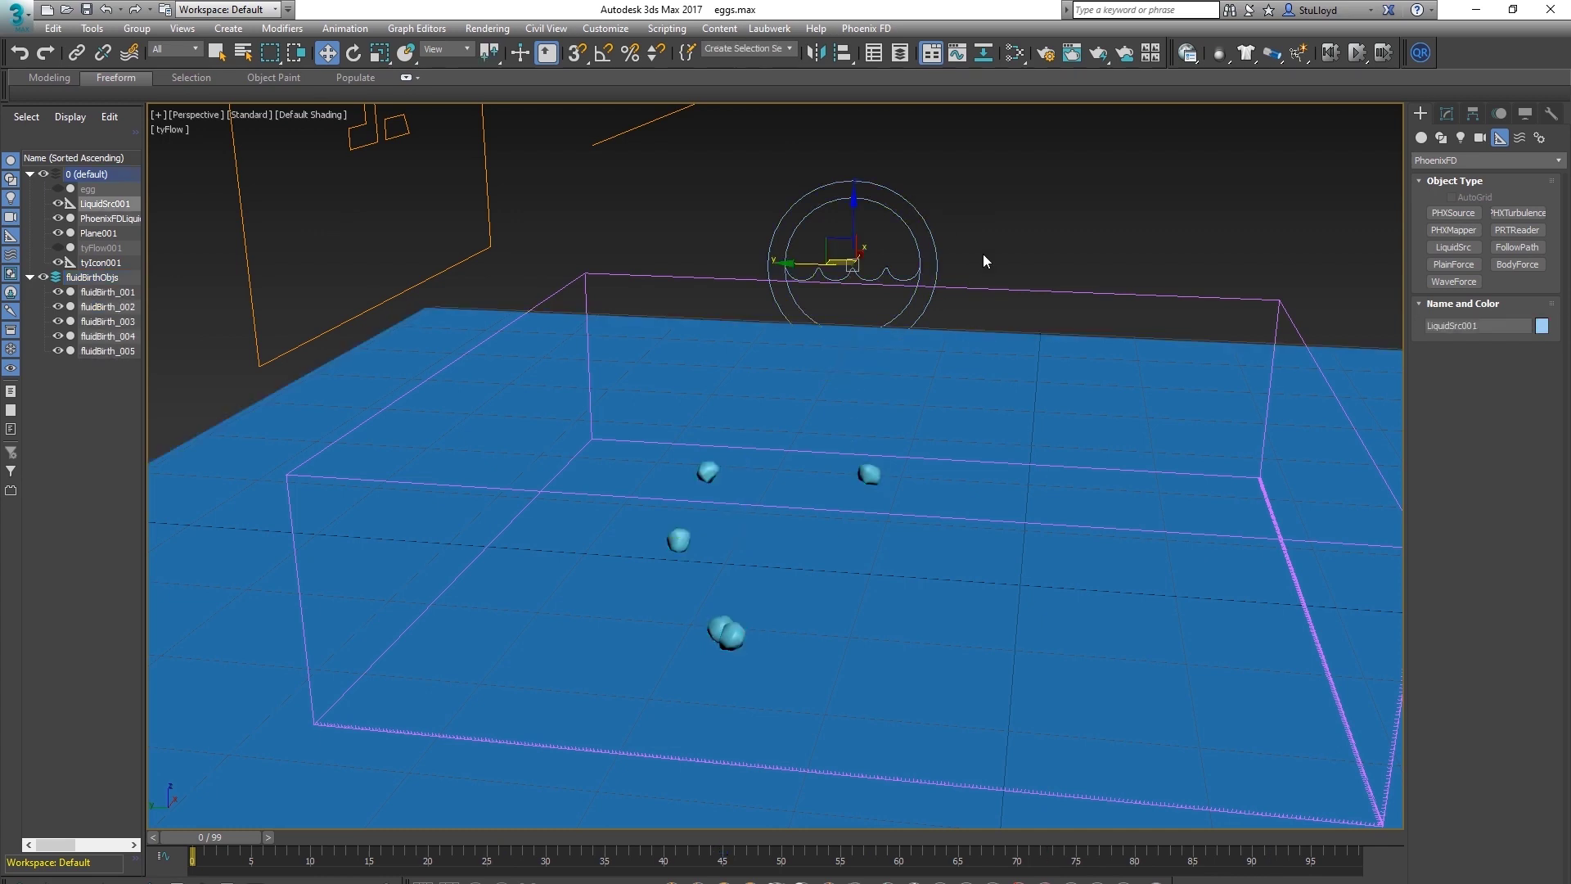
{"action": "left_click", "coordinate": [1447, 114]}
{"action": "left_click", "coordinate": [1450, 458]}
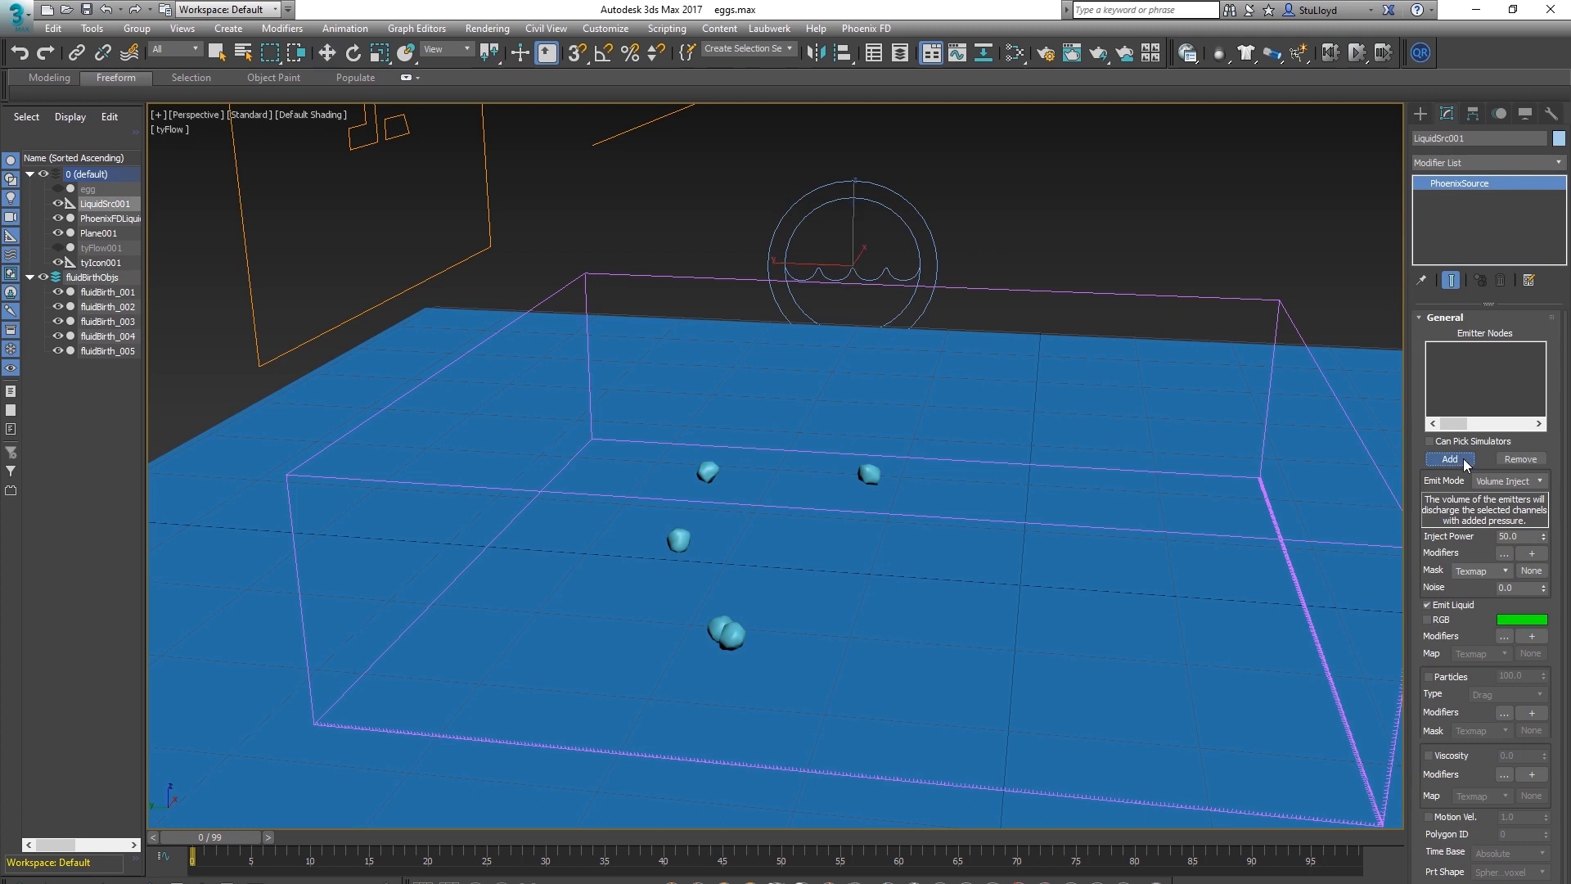
{"action": "key", "text": "h"}
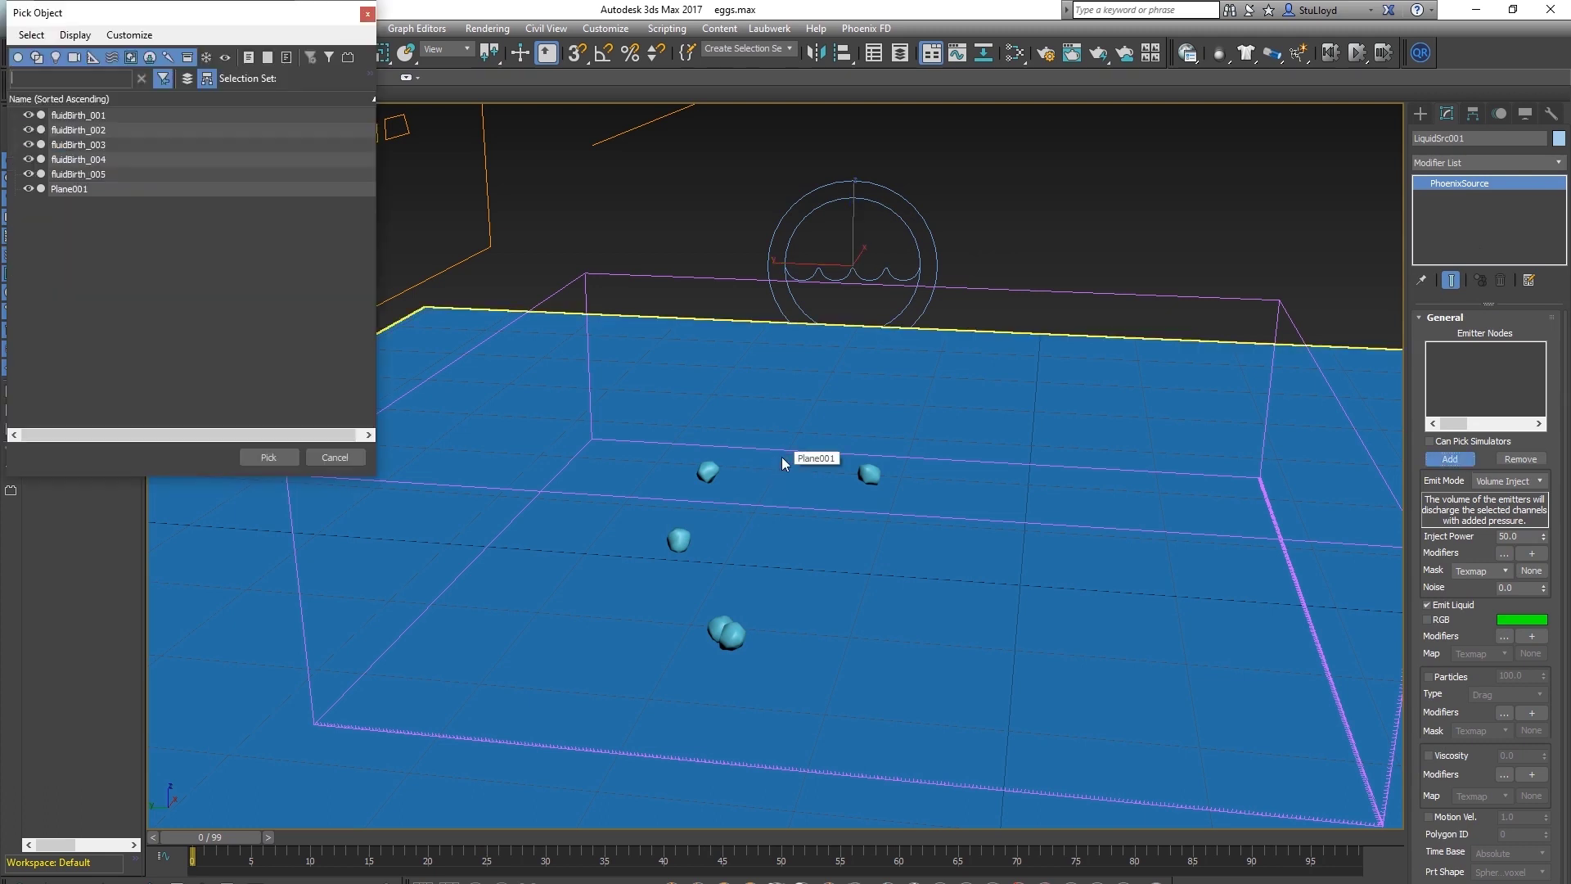
{"action": "left_click", "coordinate": [370, 75]}
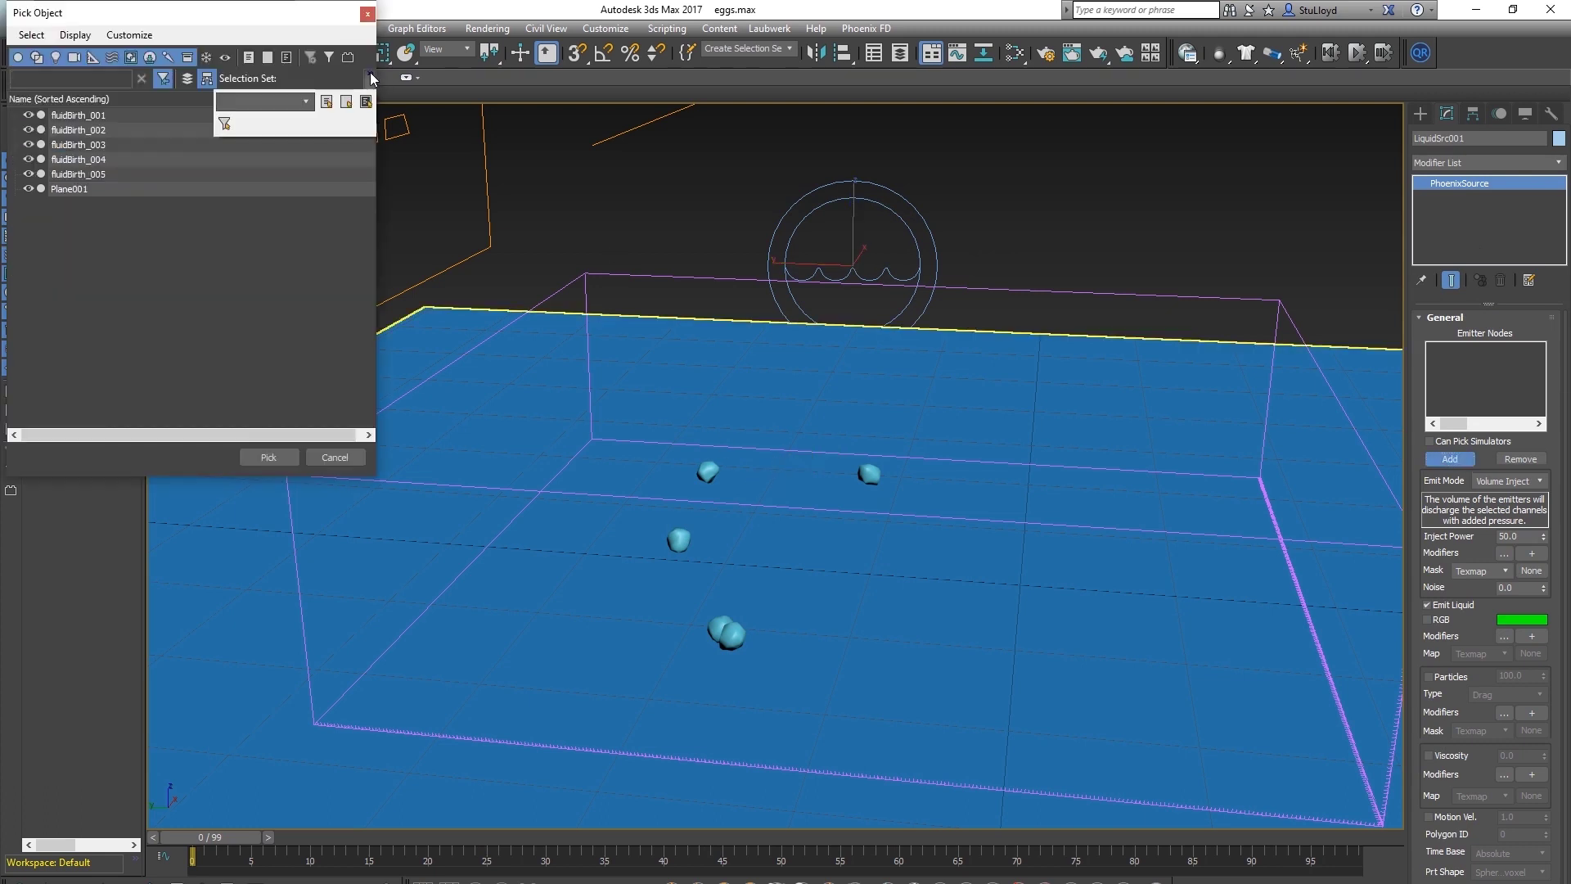
{"action": "left_click", "coordinate": [303, 106]}
{"action": "left_click", "coordinate": [226, 115]}
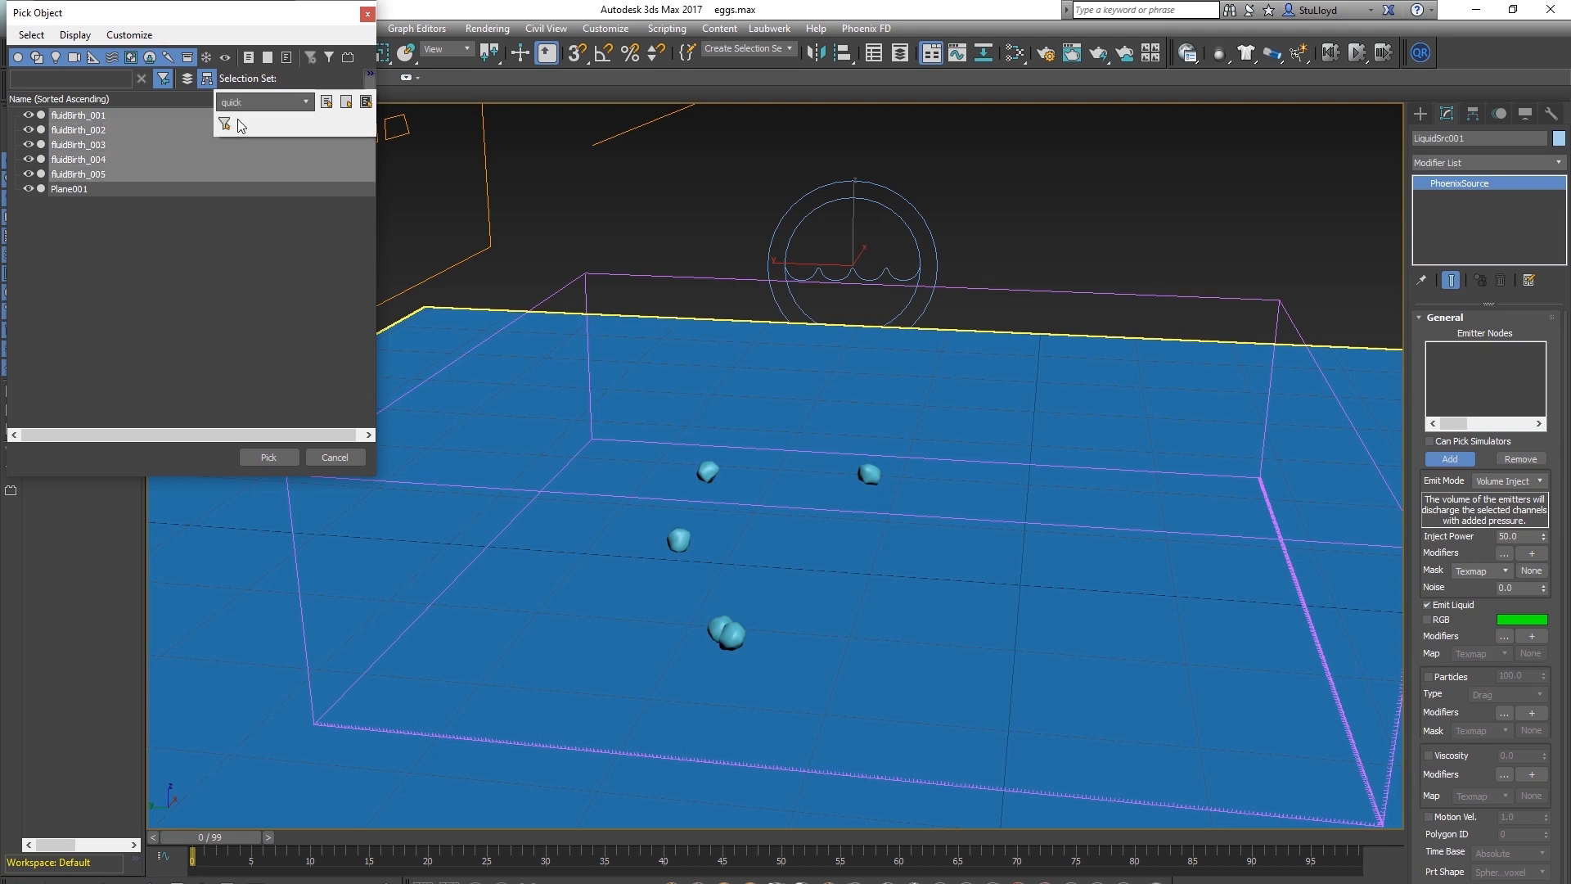
{"action": "left_click", "coordinate": [269, 458]}
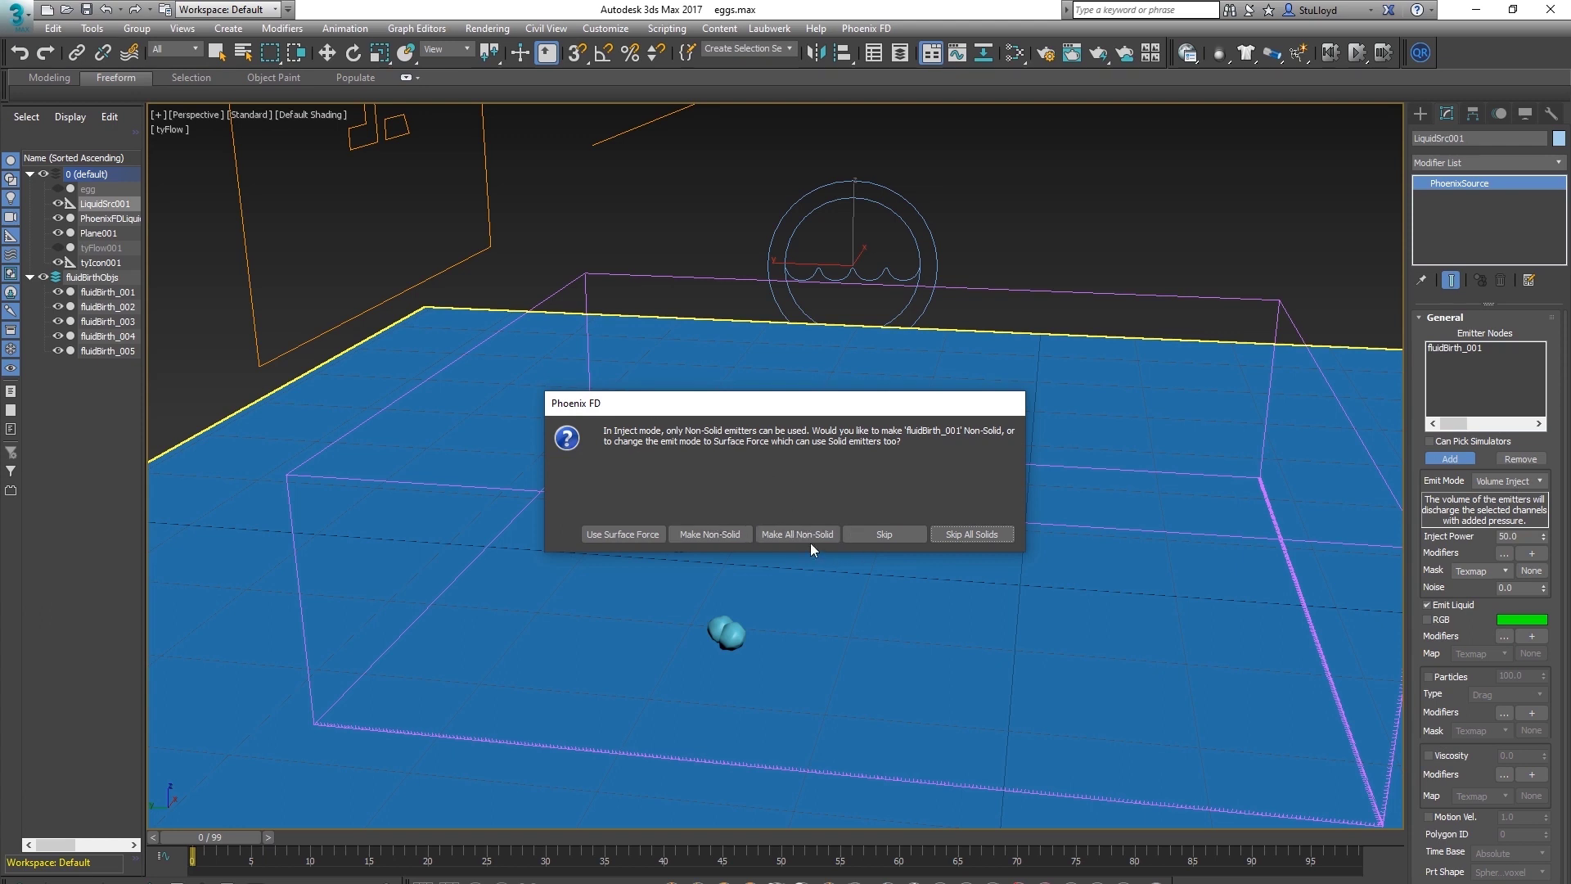
{"action": "left_click", "coordinate": [784, 533]}
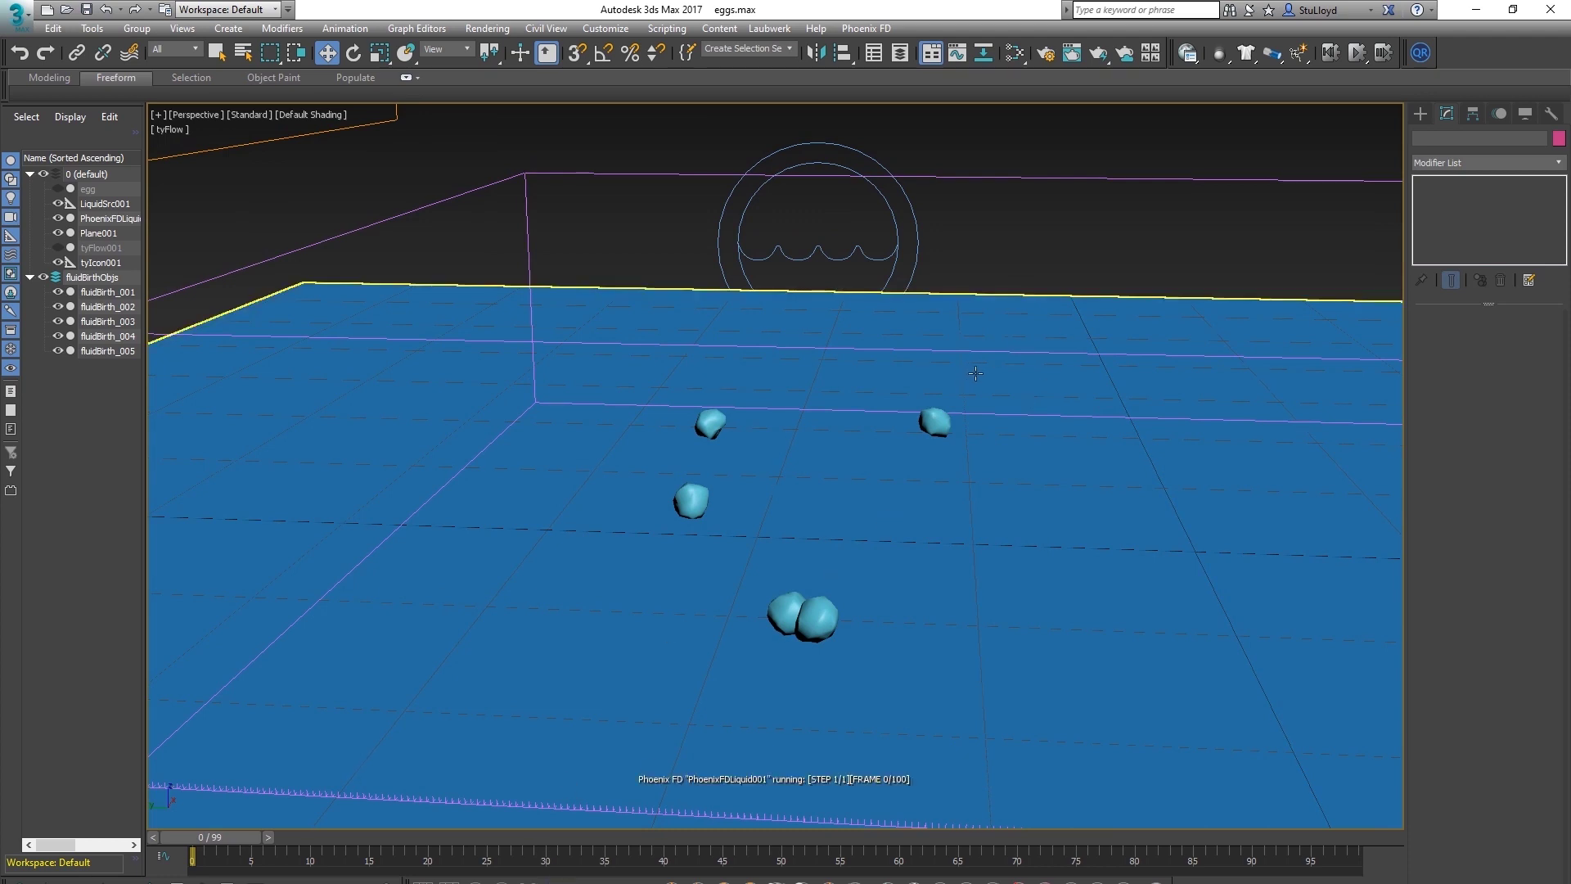
Try an Inject Power of 5 on the liquid source and return the timeline to frame 0
{"action": "mouse_move", "coordinate": [241, 839]}
{"action": "left_mouse_down"}
{"action": "mouse_move", "coordinate": [255, 841]}
{"action": "mouse_move", "coordinate": [211, 842]}
{"action": "left_mouse_up"}
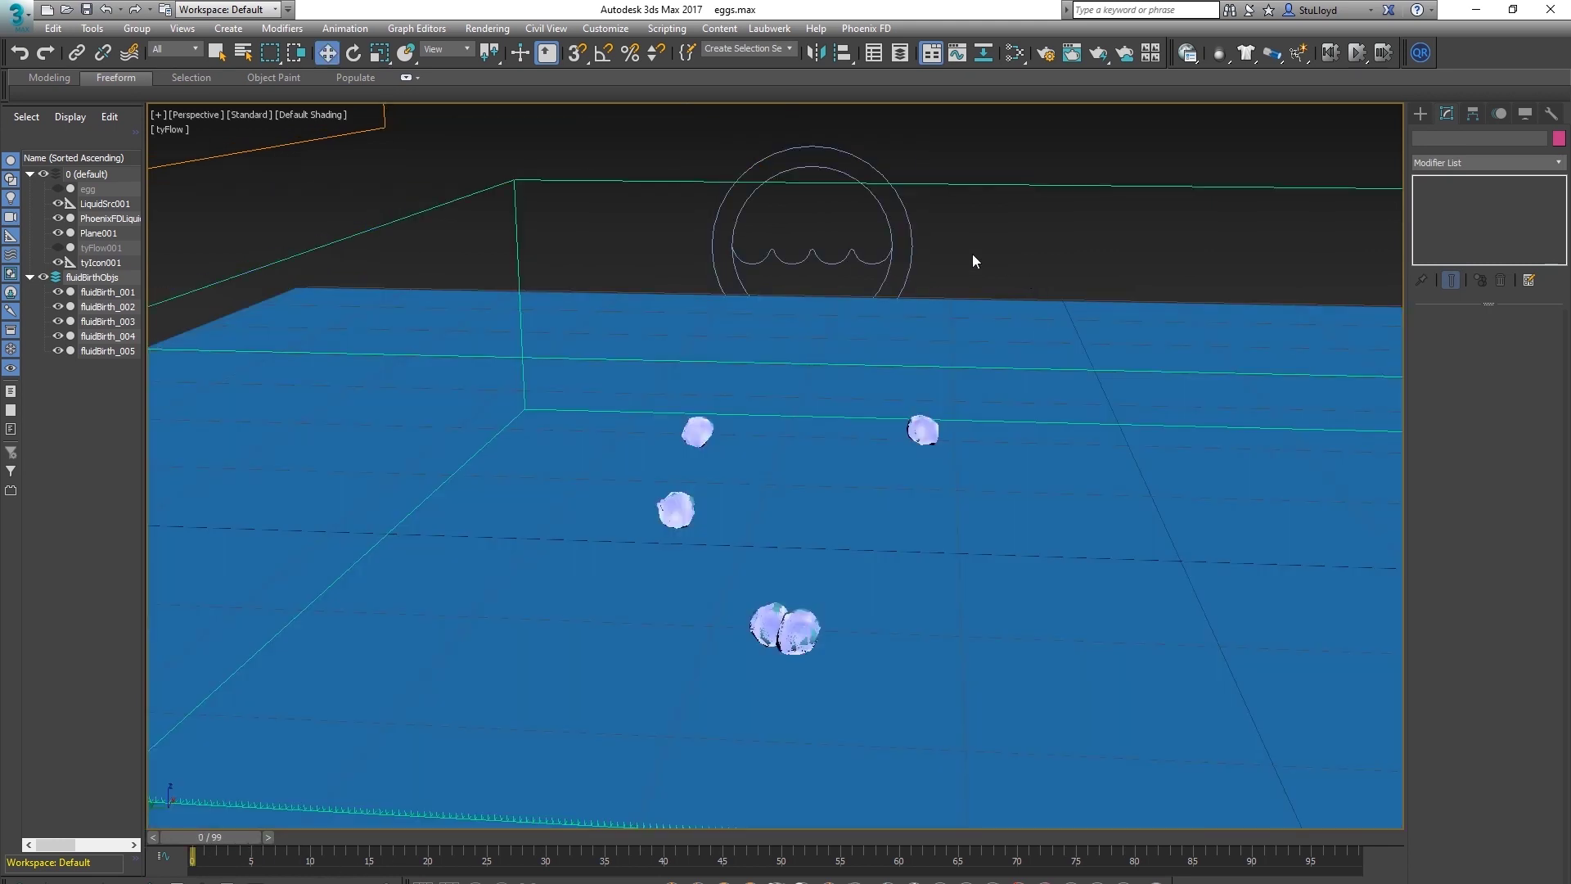
{"action": "left_click", "coordinate": [905, 246]}
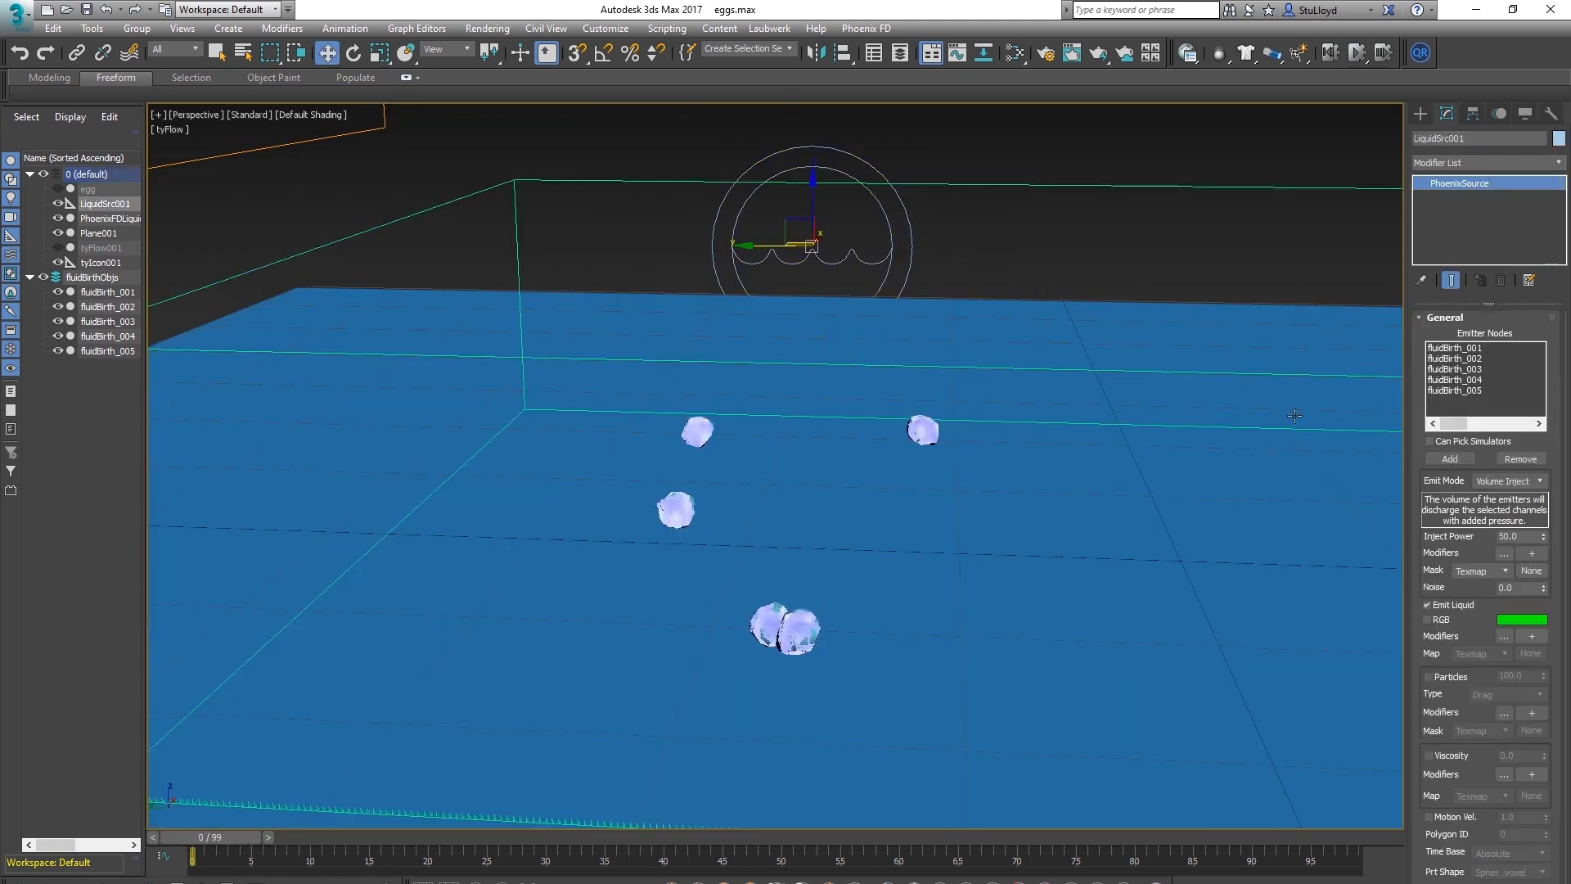
{"action": "left_click", "coordinate": [1519, 538]}
{"action": "type", "text": "5"}
{"action": "left_click_drag", "start_coordinate": [1417, 581], "coordinate": [1422, 521]}
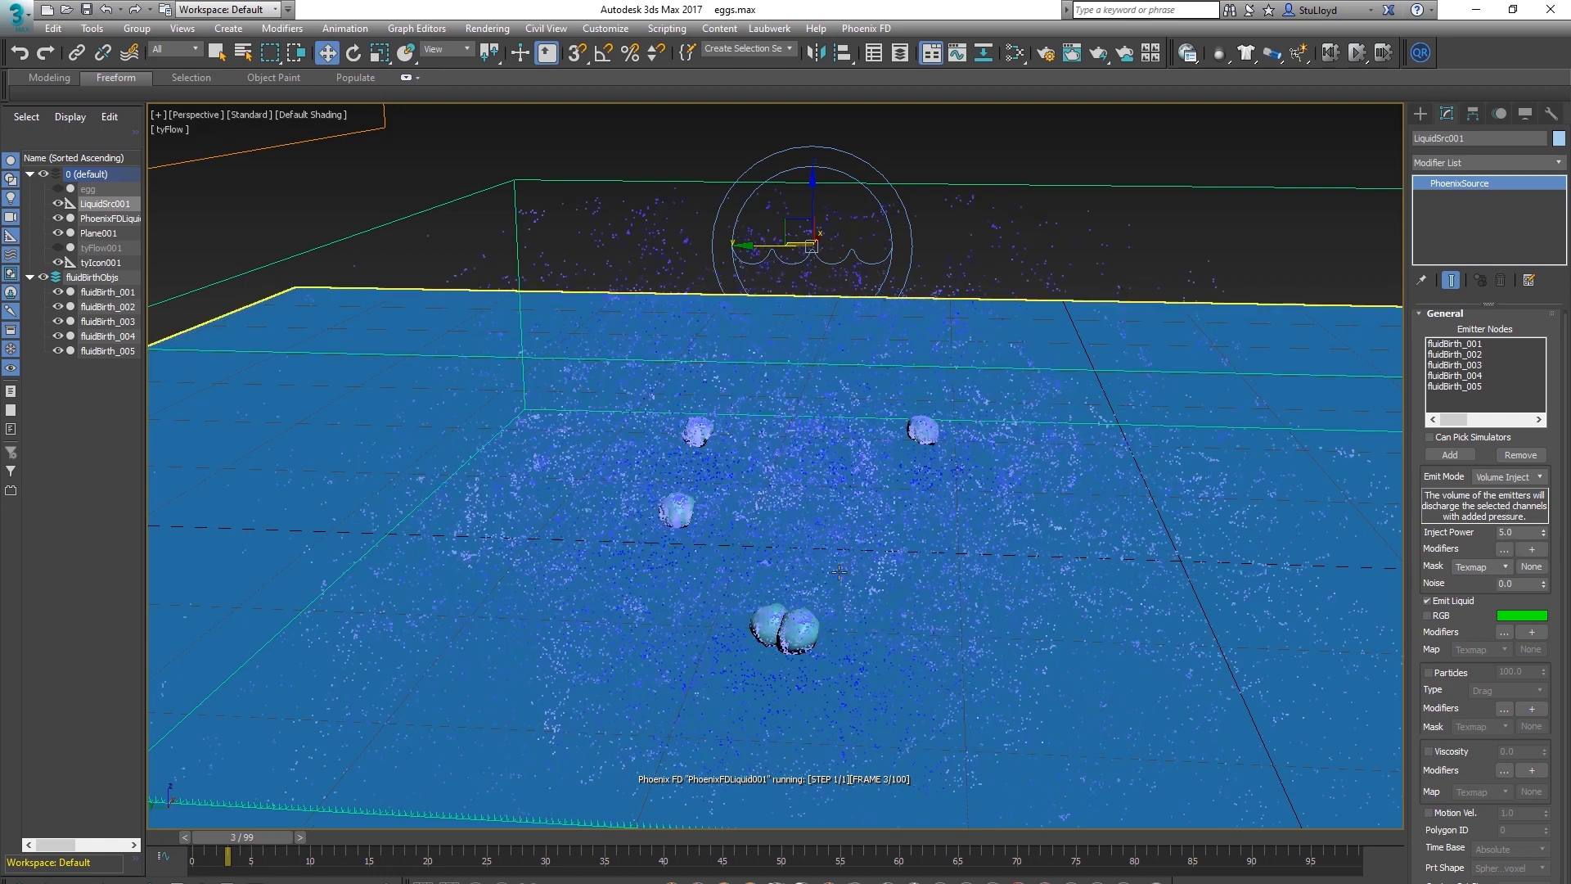
{"action": "scroll", "coordinate": [806, 549], "scroll_direction": "down", "scroll_amount": 3}
{"action": "left_click_drag", "start_coordinate": [278, 836], "coordinate": [208, 836]}
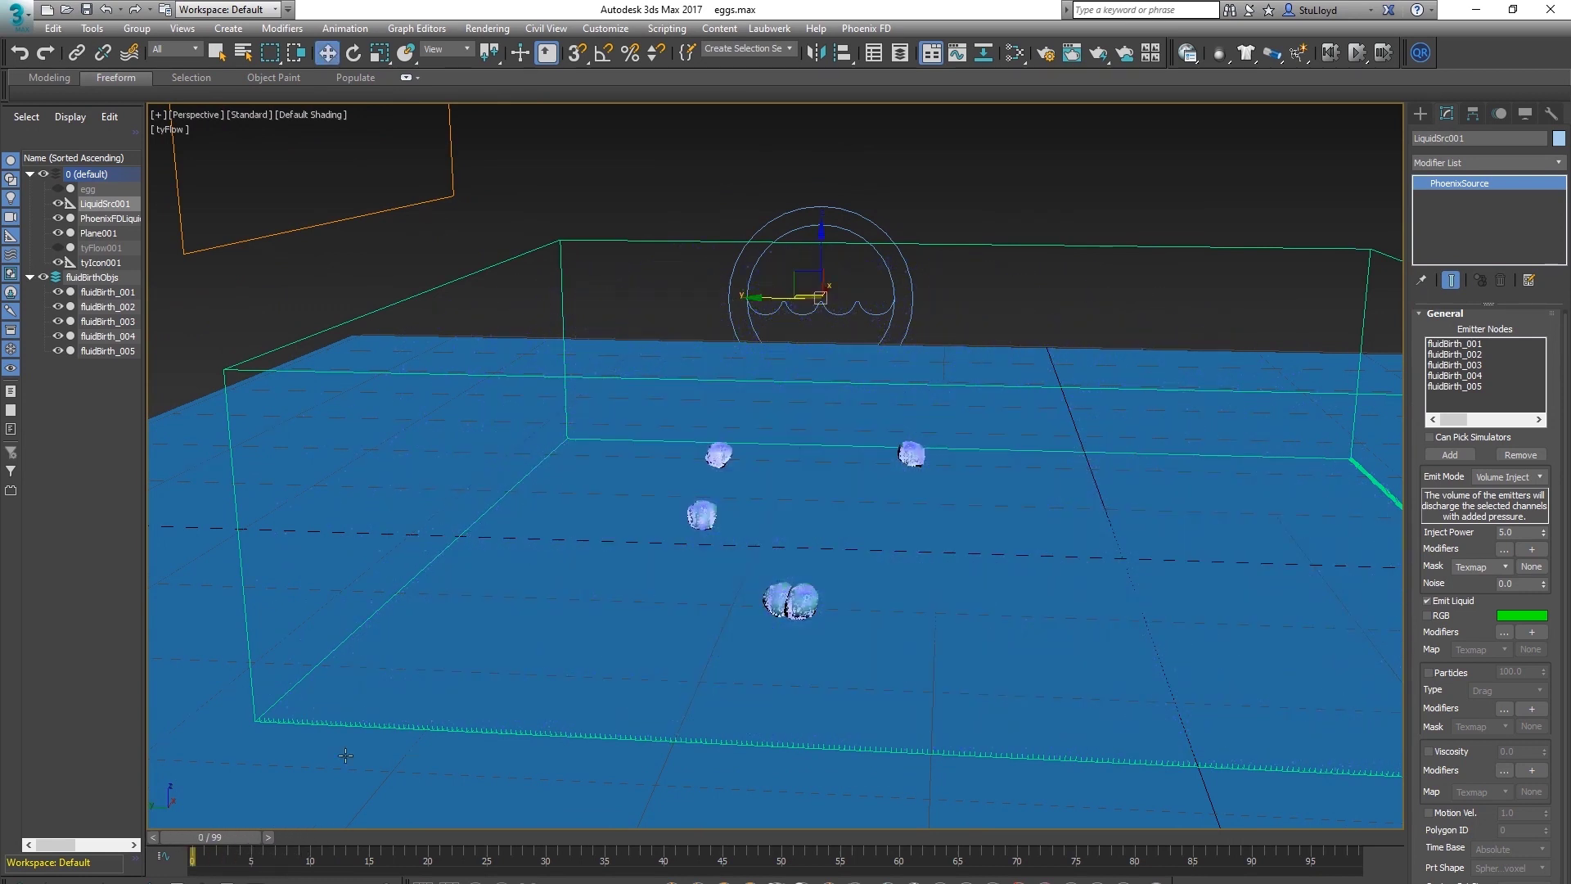
Set the liquid source's Inject Power to 2 and stop the running test simulation
{"action": "left_click_drag", "start_coordinate": [1520, 532], "coordinate": [1443, 533]}
{"action": "type", "text": "2"}
{"action": "key", "text": "Return"}
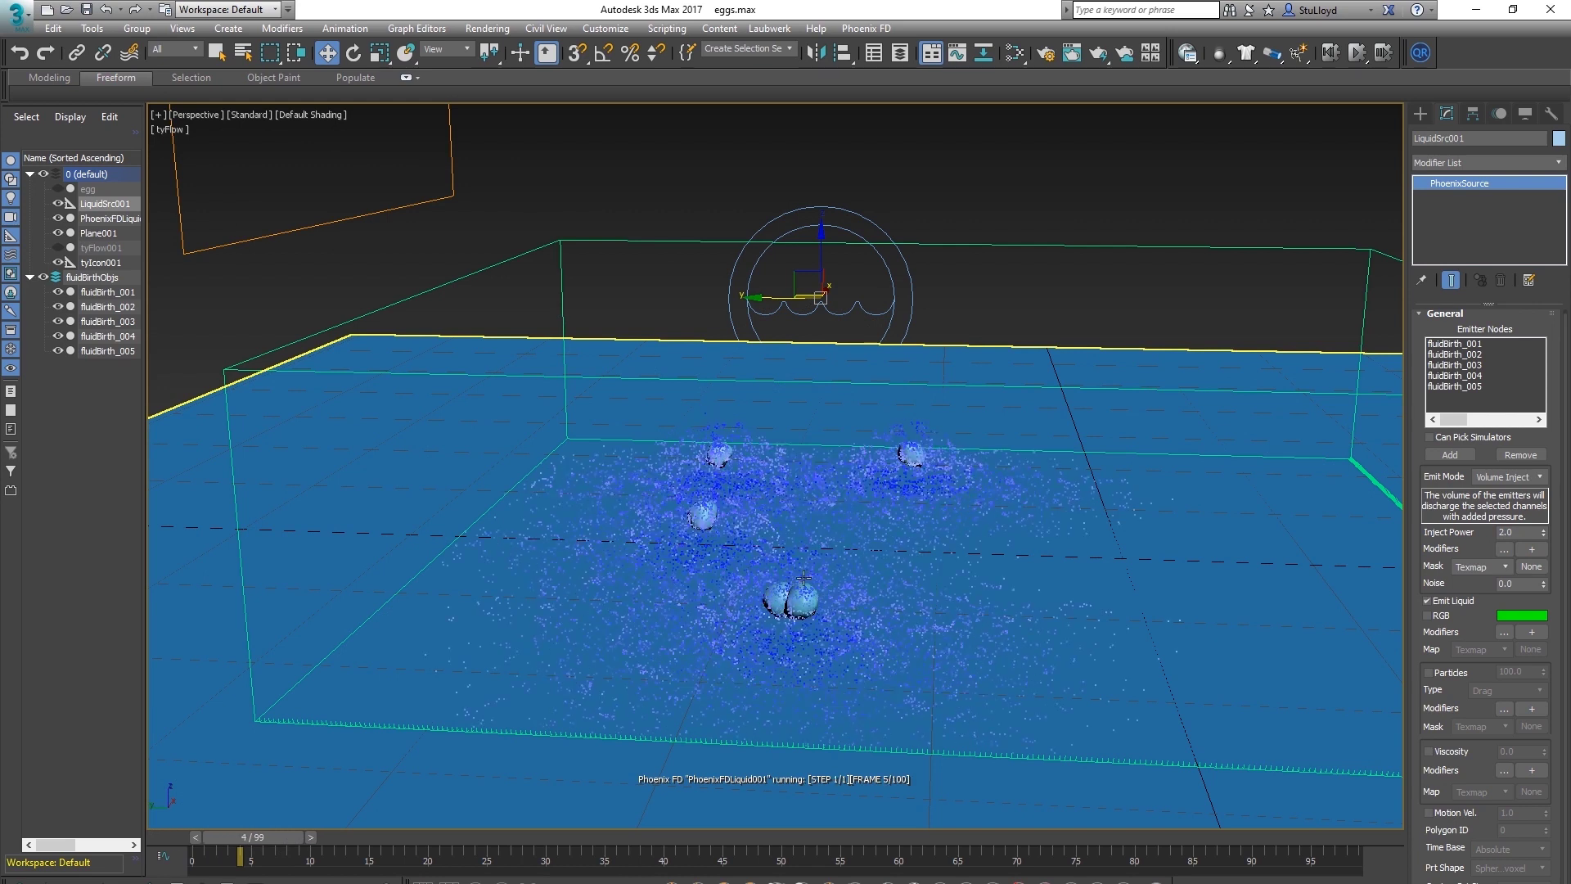
{"action": "key", "text": "Escape"}
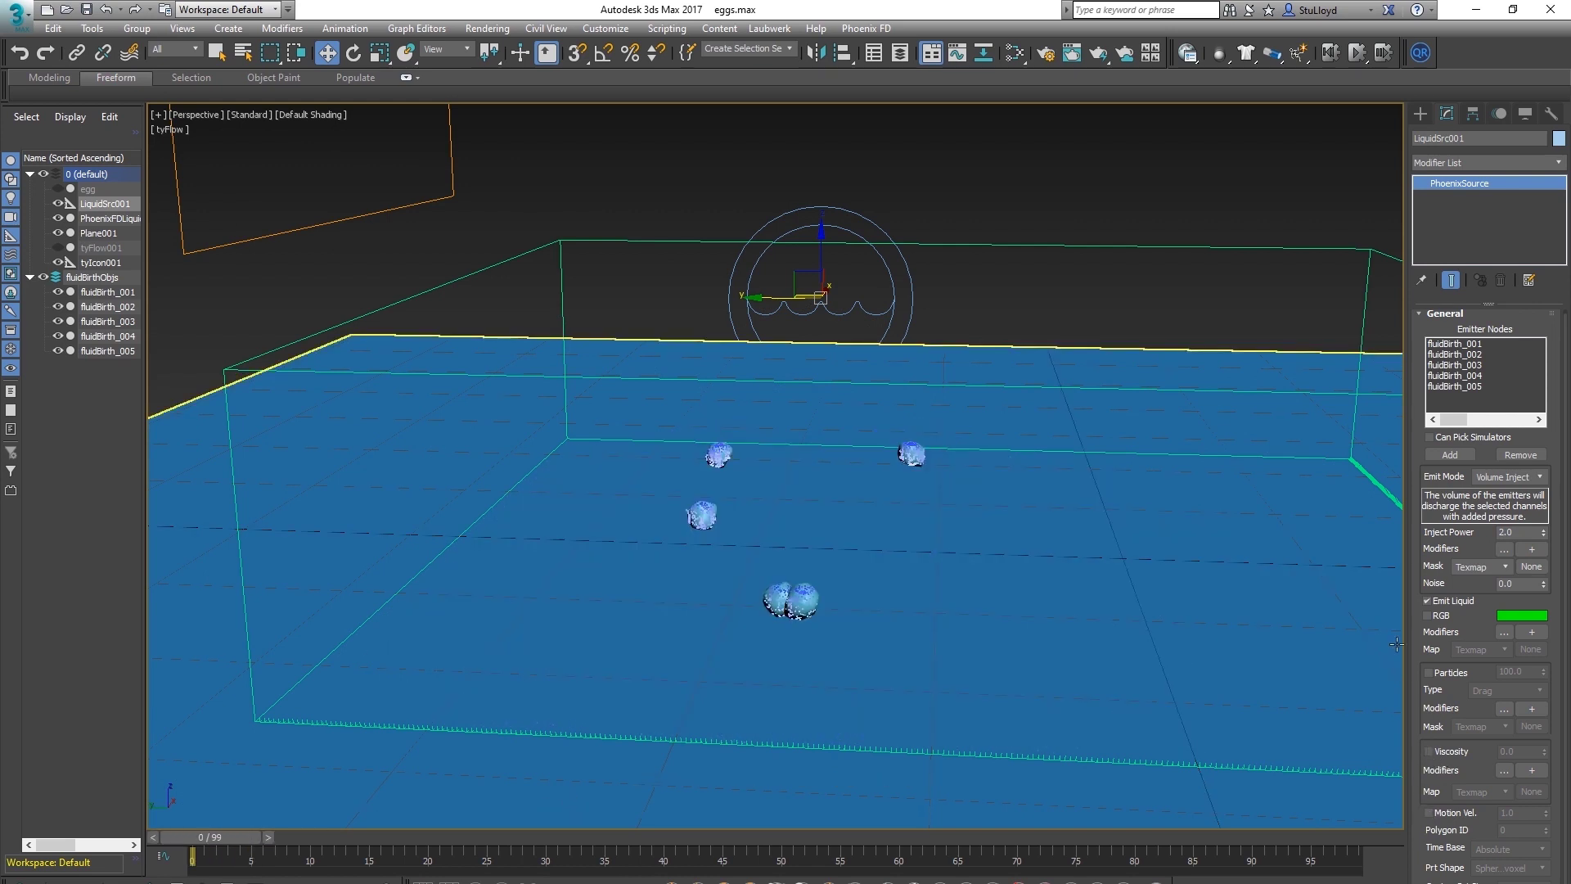
Enable Viscosity on the liquid source and set it to 0.5
{"action": "left_click", "coordinate": [1429, 751]}
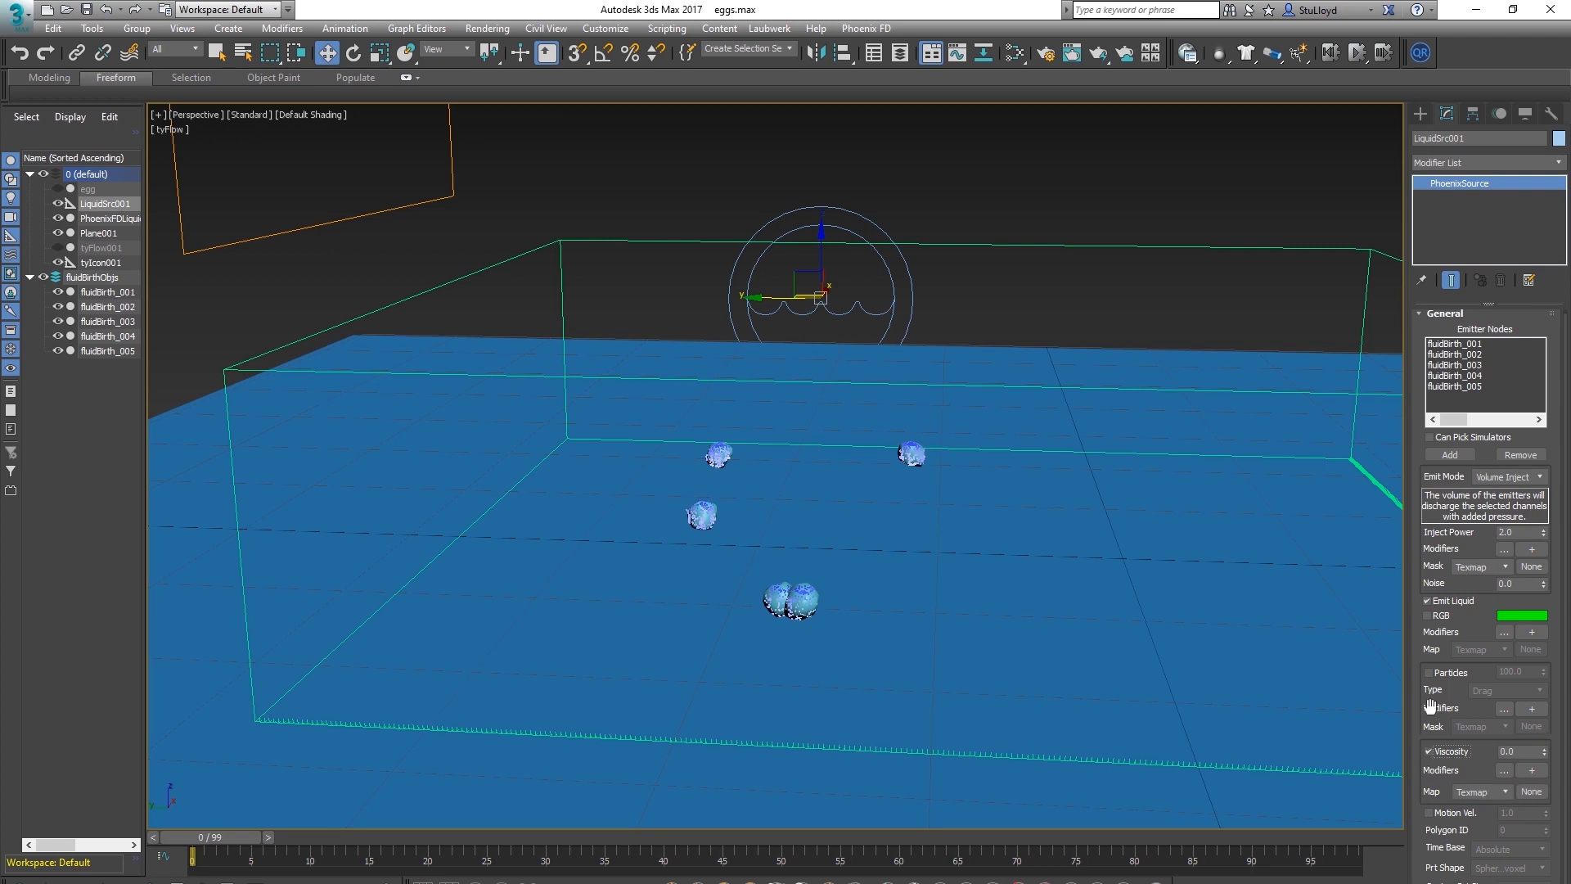
{"action": "left_click", "coordinate": [1524, 751]}
{"action": "key", "text": "BackSpace"}
{"action": "key", "text": "Return"}
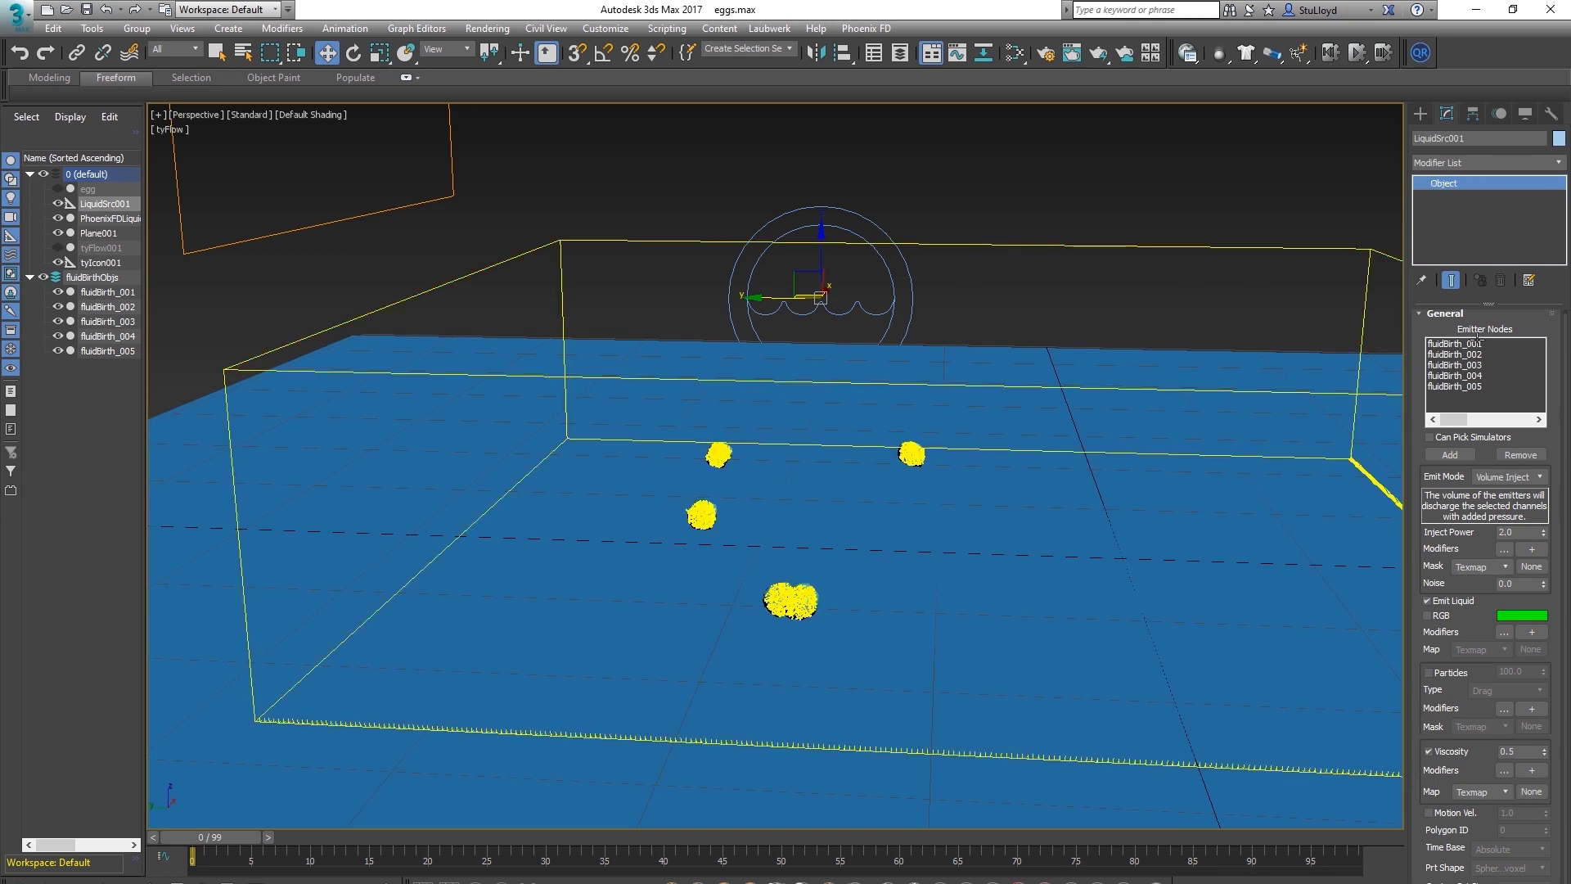
Enable Viscosity output for both the liquid particles and the grid channels of the PhoenixFDLiquid001 simulator
{"action": "left_click", "coordinate": [1363, 325]}
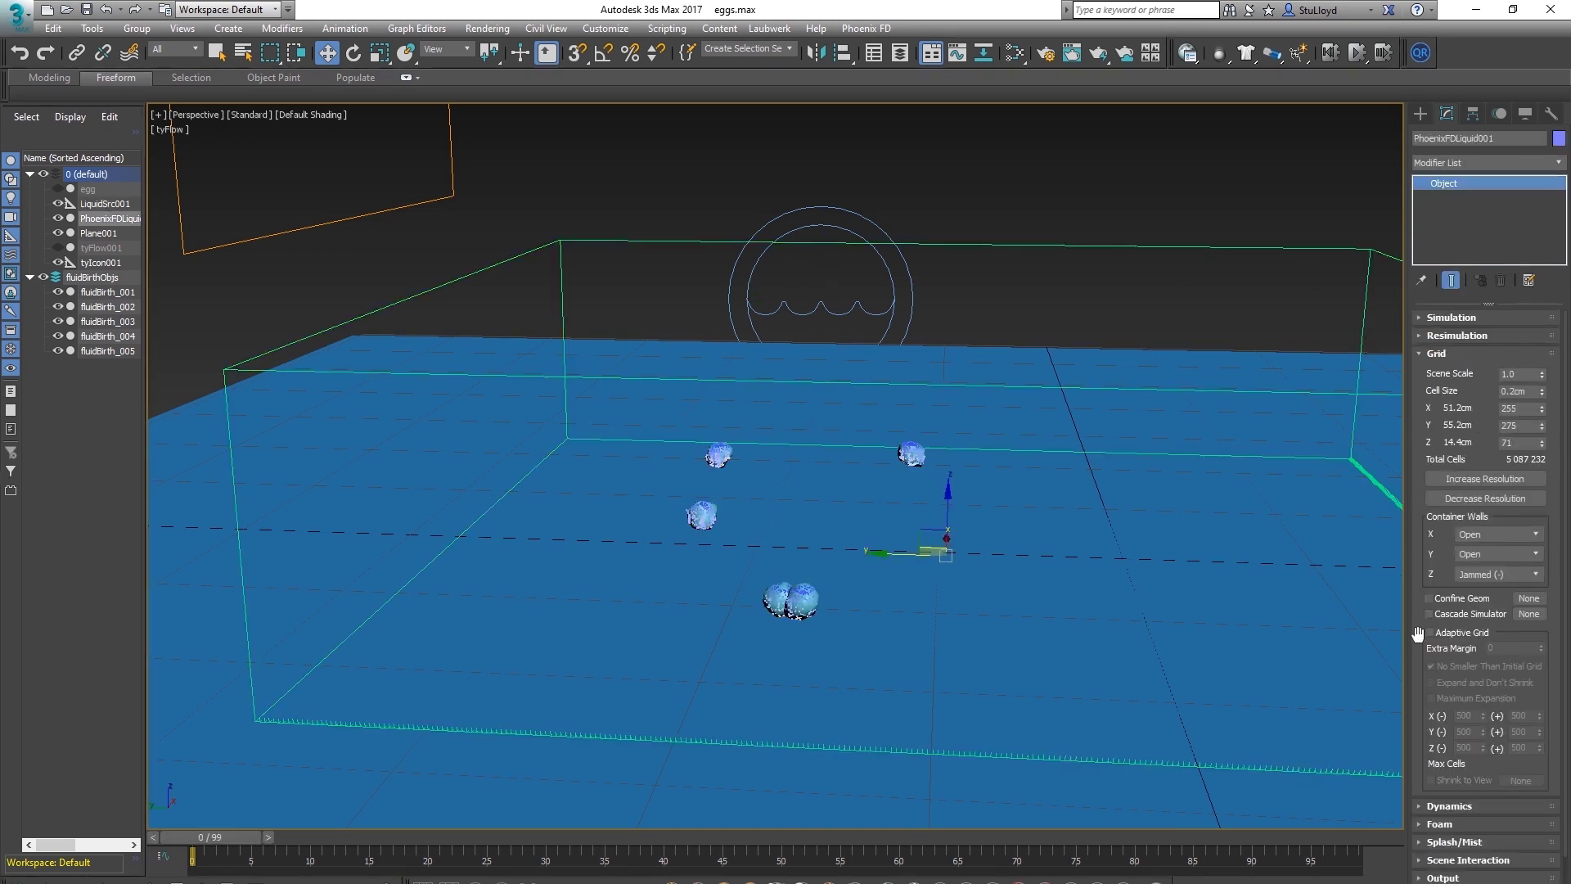
{"action": "scroll", "coordinate": [1420, 630], "scroll_direction": "down", "scroll_amount": 1}
{"action": "left_click", "coordinate": [1427, 828]}
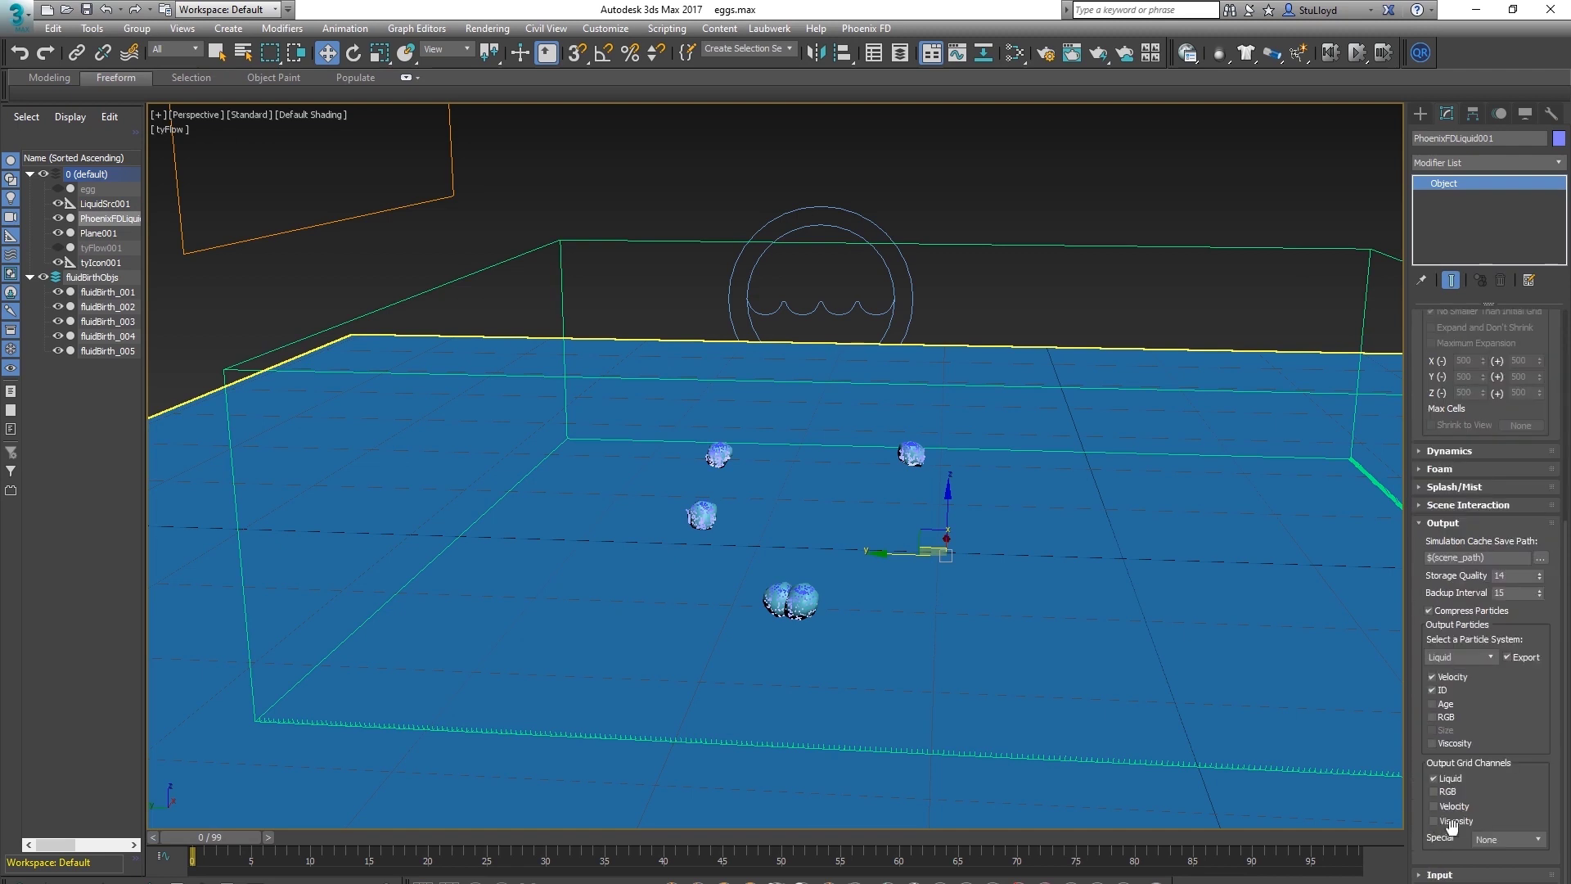
{"action": "left_click", "coordinate": [1450, 743]}
{"action": "left_click", "coordinate": [1450, 821]}
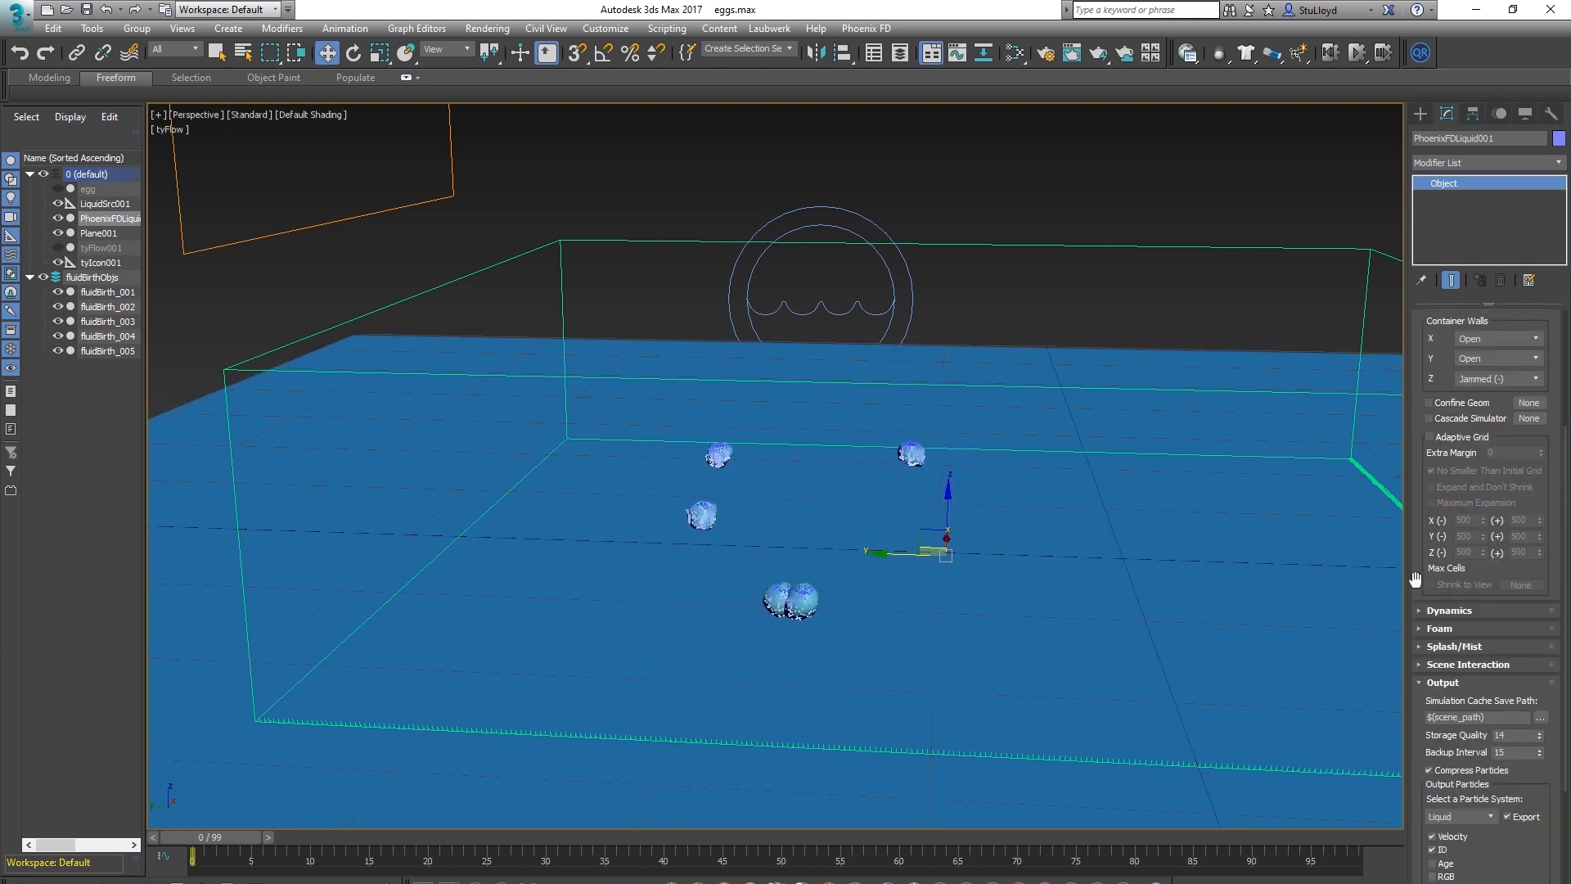
{"action": "left_click_drag", "start_coordinate": [1415, 579], "coordinate": [1417, 460]}
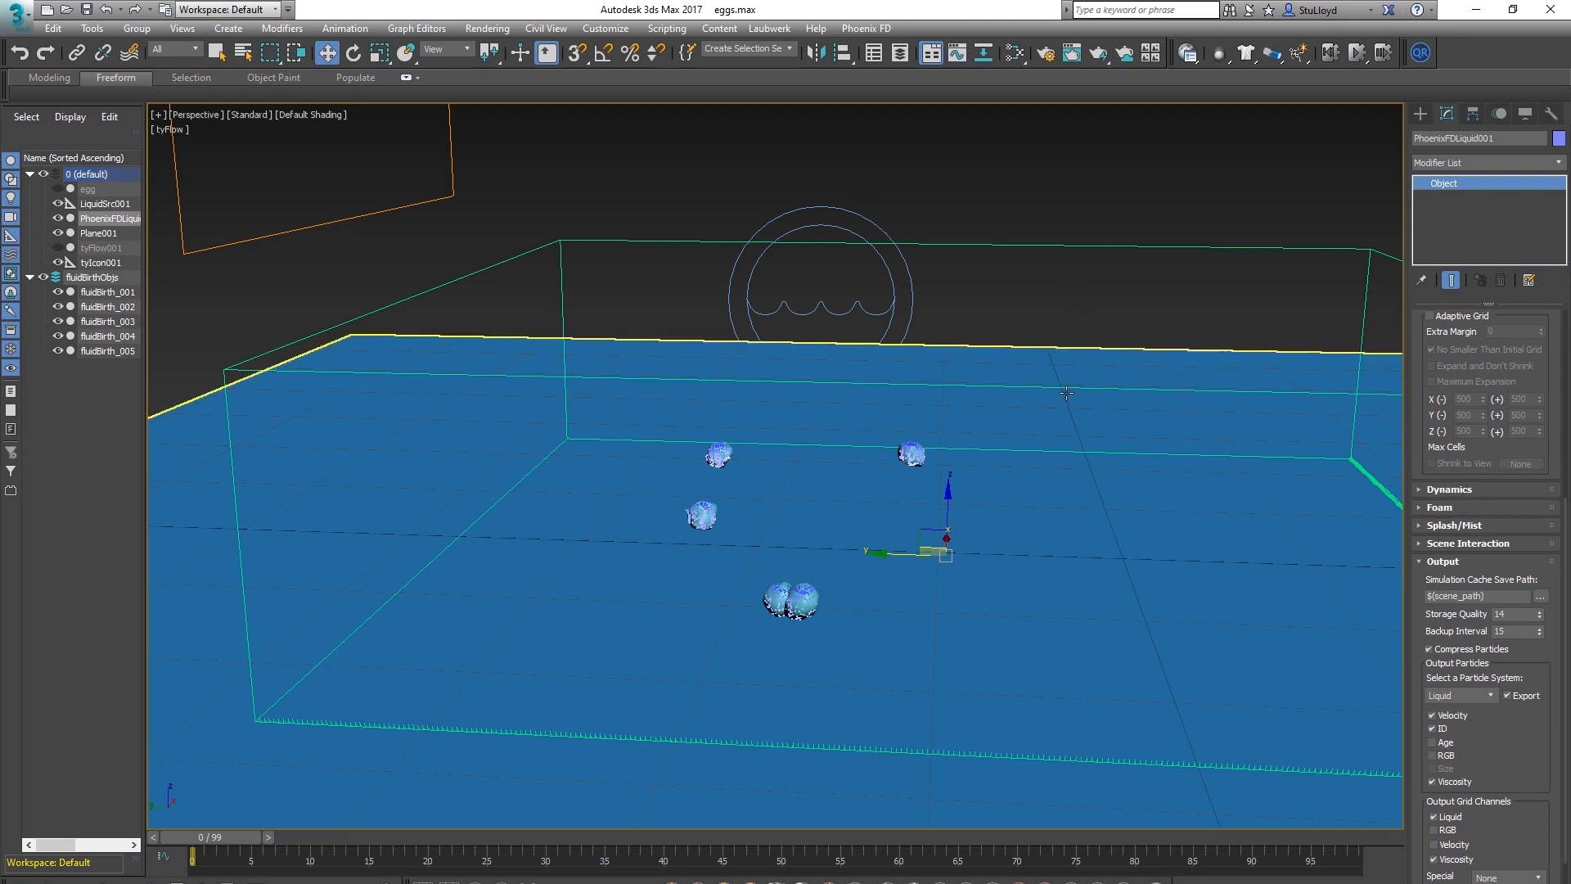
Set the liquid simulator's dynamics to a Time Scale of 0.75 and 3 Steps per Frame
{"action": "middle_click_drag", "start_coordinate": [1095, 340], "coordinate": [1014, 371]}
{"action": "mouse_move", "coordinate": [825, 447]}
{"action": "middle_mouse_down"}
{"action": "mouse_move", "coordinate": [698, 456]}
{"action": "mouse_move", "coordinate": [810, 428]}
{"action": "mouse_move", "coordinate": [818, 442]}
{"action": "mouse_move", "coordinate": [800, 446]}
{"action": "middle_mouse_up"}
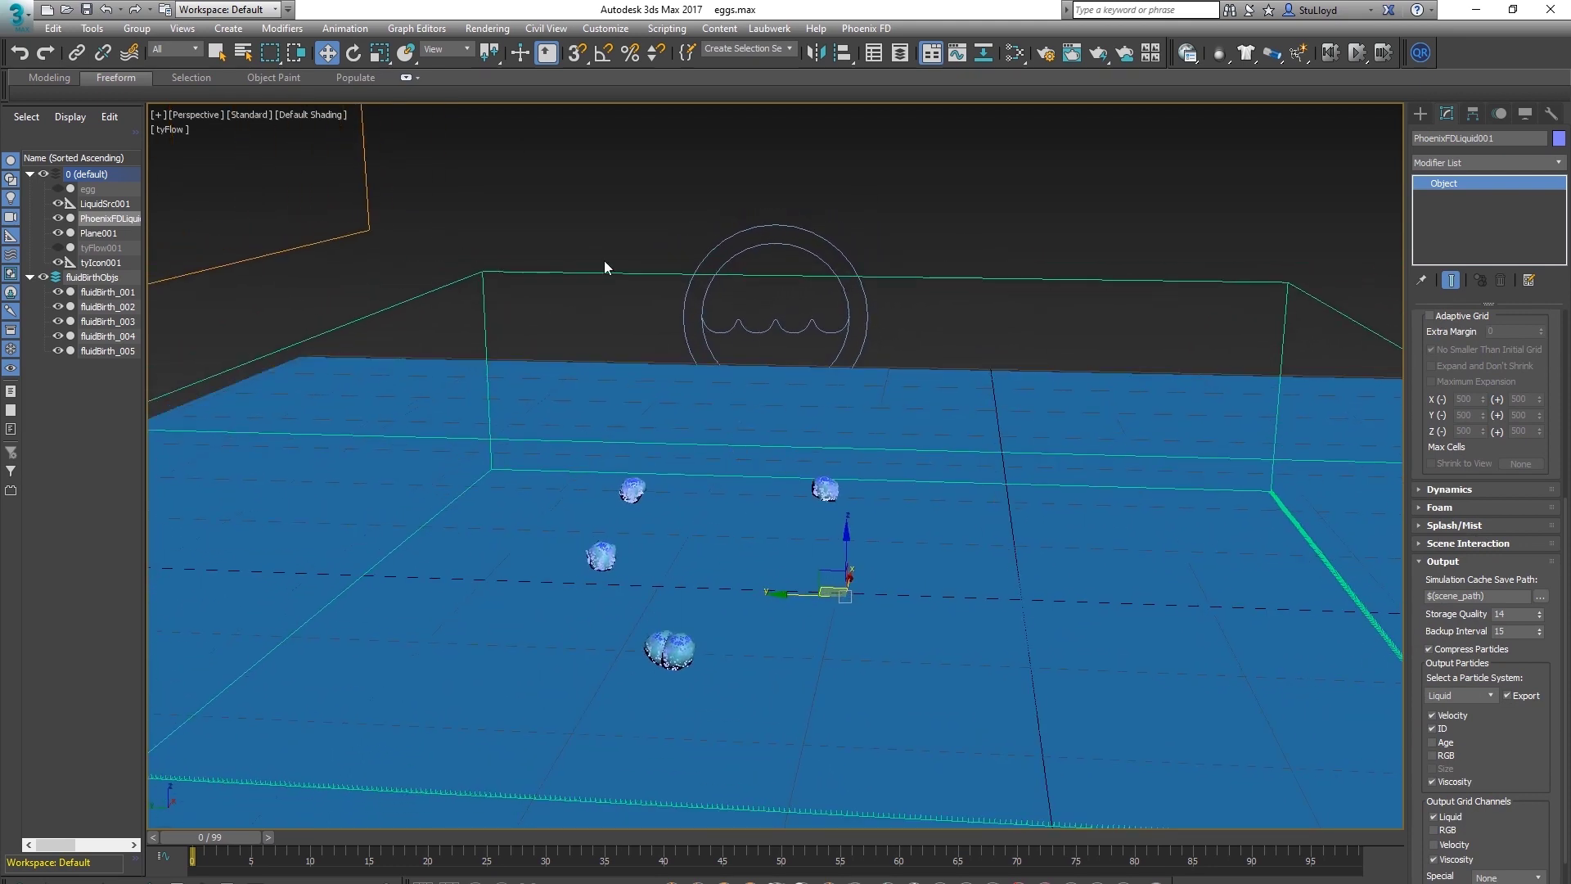
{"action": "left_click", "coordinate": [1470, 489]}
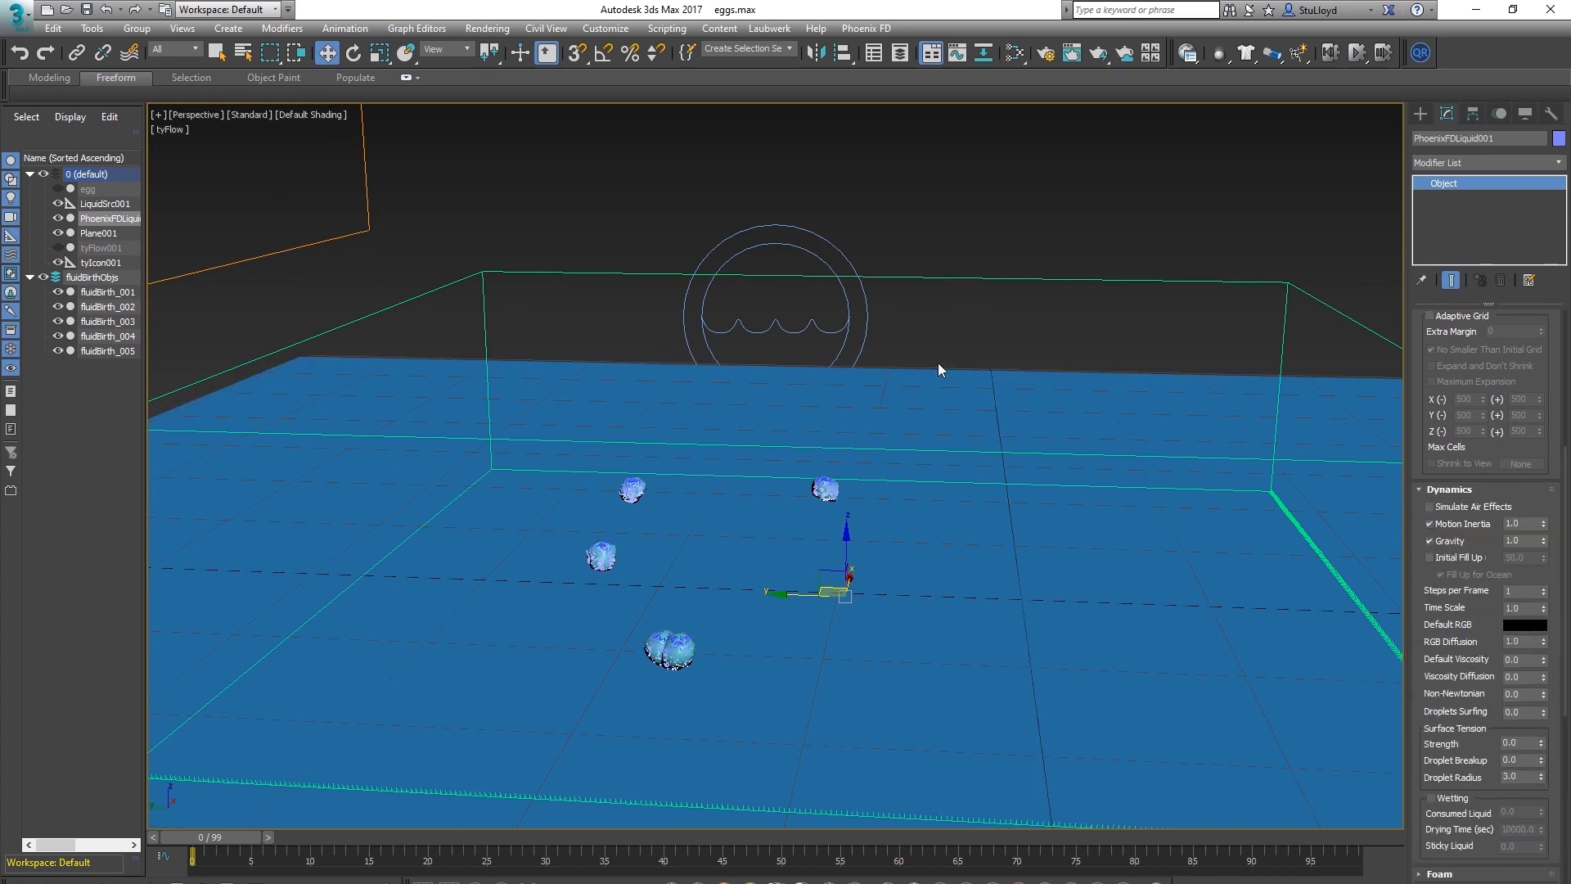
{"action": "double_click", "coordinate": [1525, 608]}
{"action": "type", "text": "0.75"}
{"action": "key", "text": "Return"}
{"action": "left_click", "coordinate": [1544, 588]}
{"action": "left_click", "coordinate": [1544, 588]}
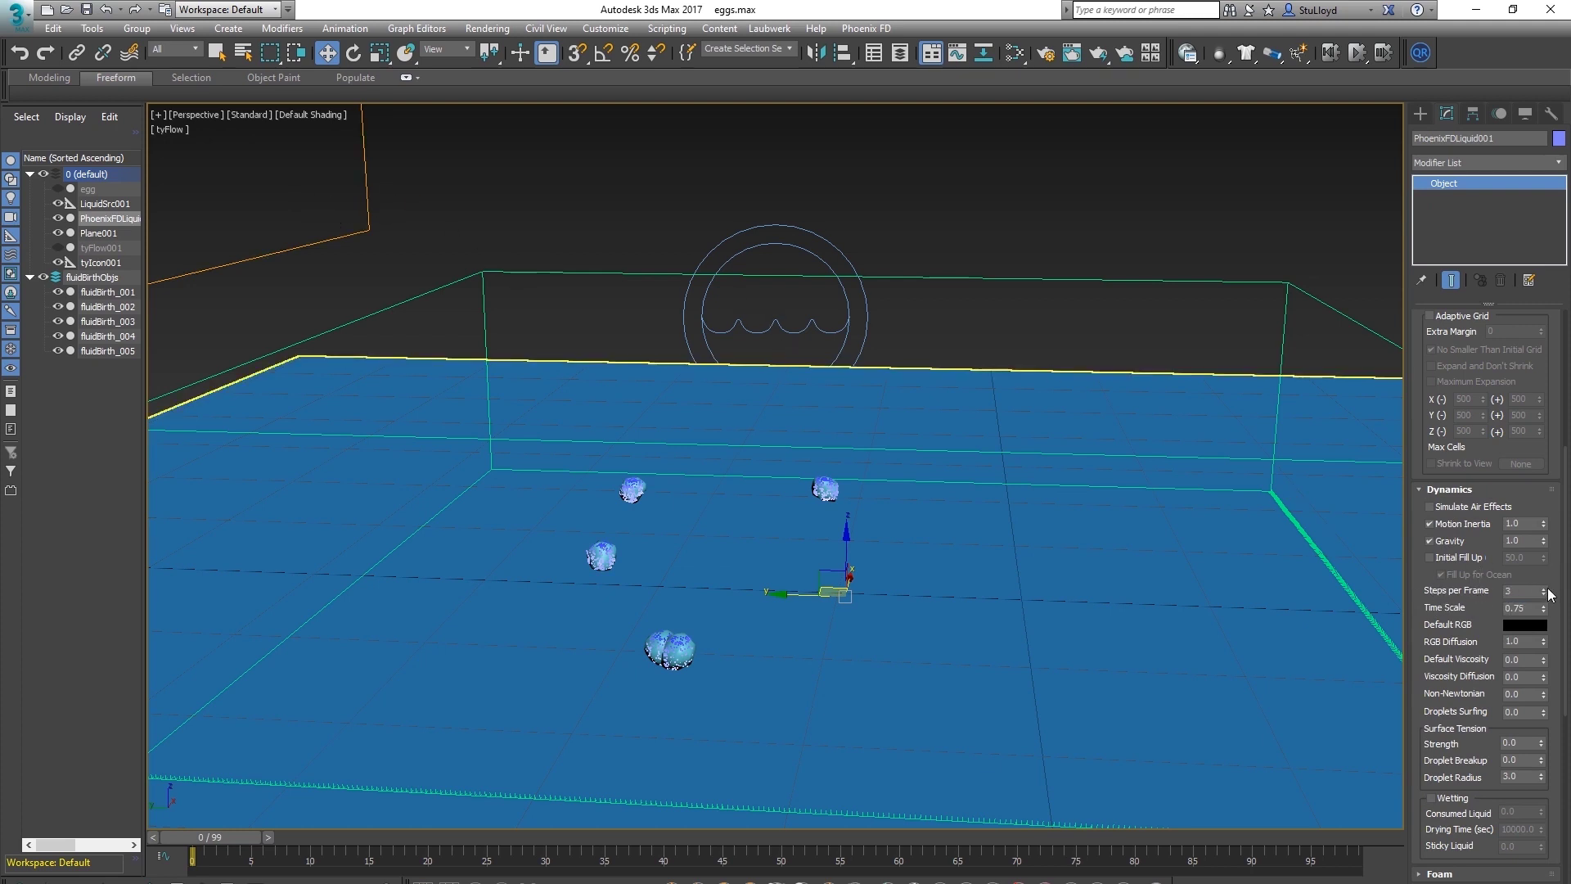
{"action": "left_click_drag", "start_coordinate": [1420, 588], "coordinate": [1420, 577]}
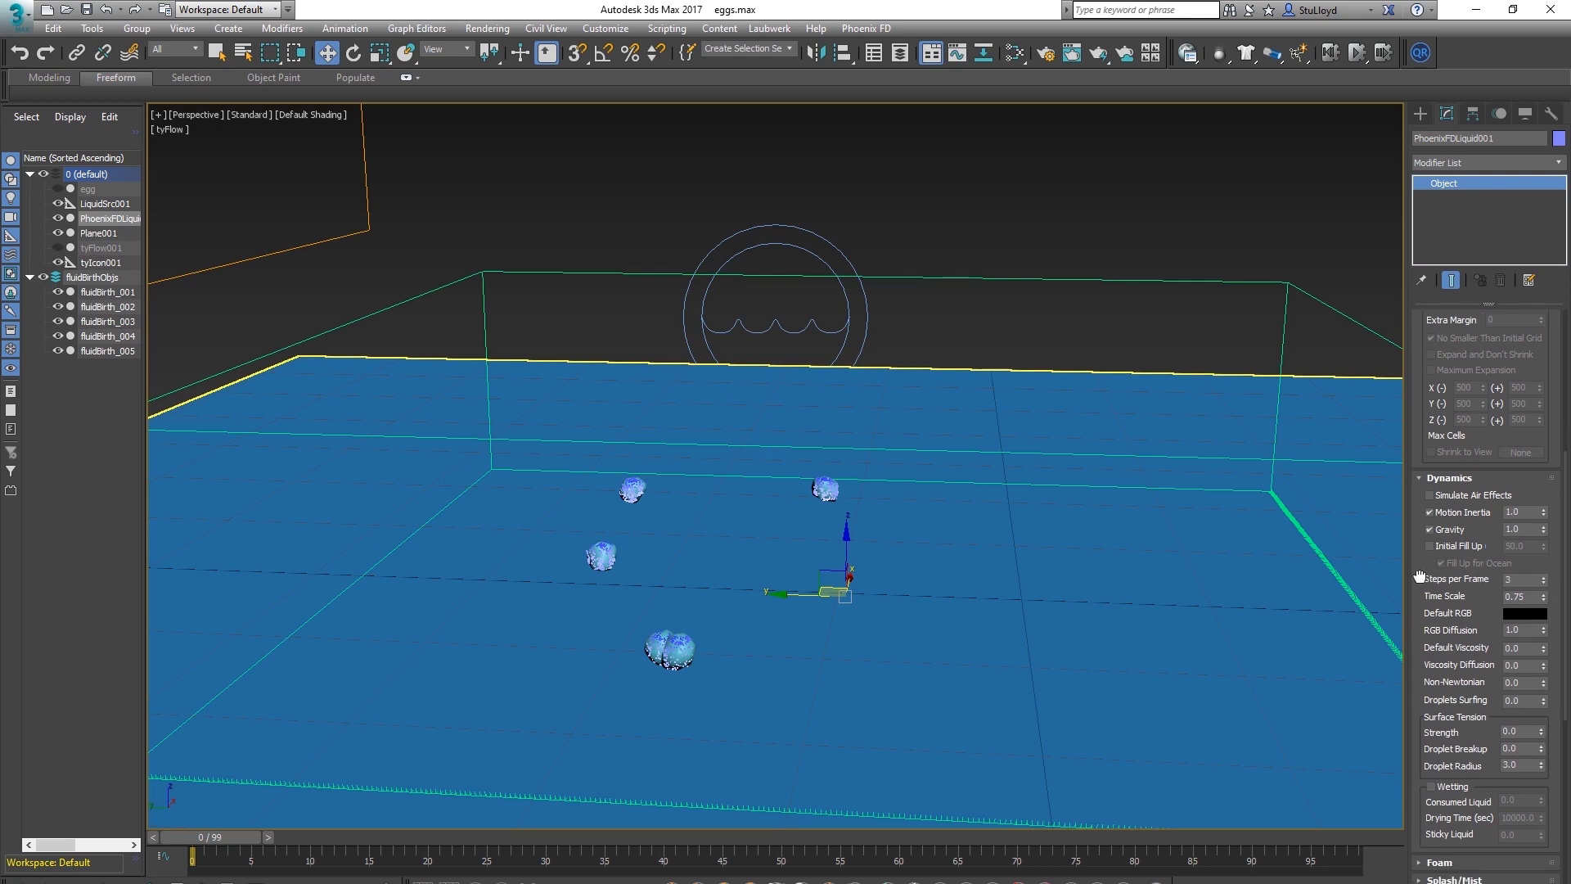
{"action": "left_click_drag", "start_coordinate": [1428, 432], "coordinate": [1395, 765]}
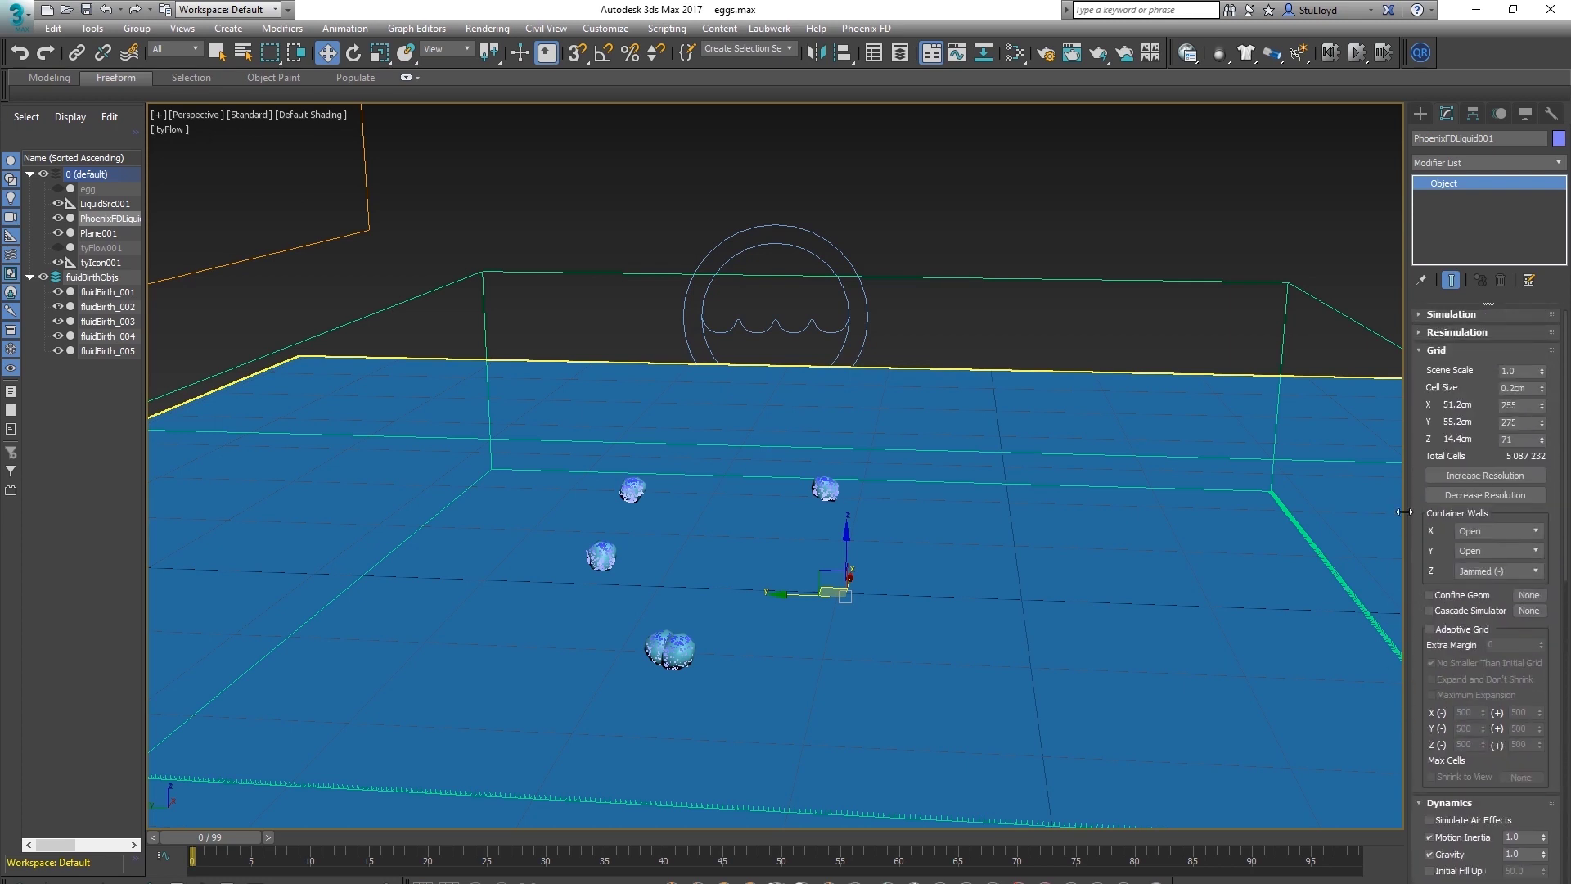
Select the liquid source and review the emitter objects, moving the timeline to frame 12 and back to frame 0
{"action": "left_click", "coordinate": [845, 247]}
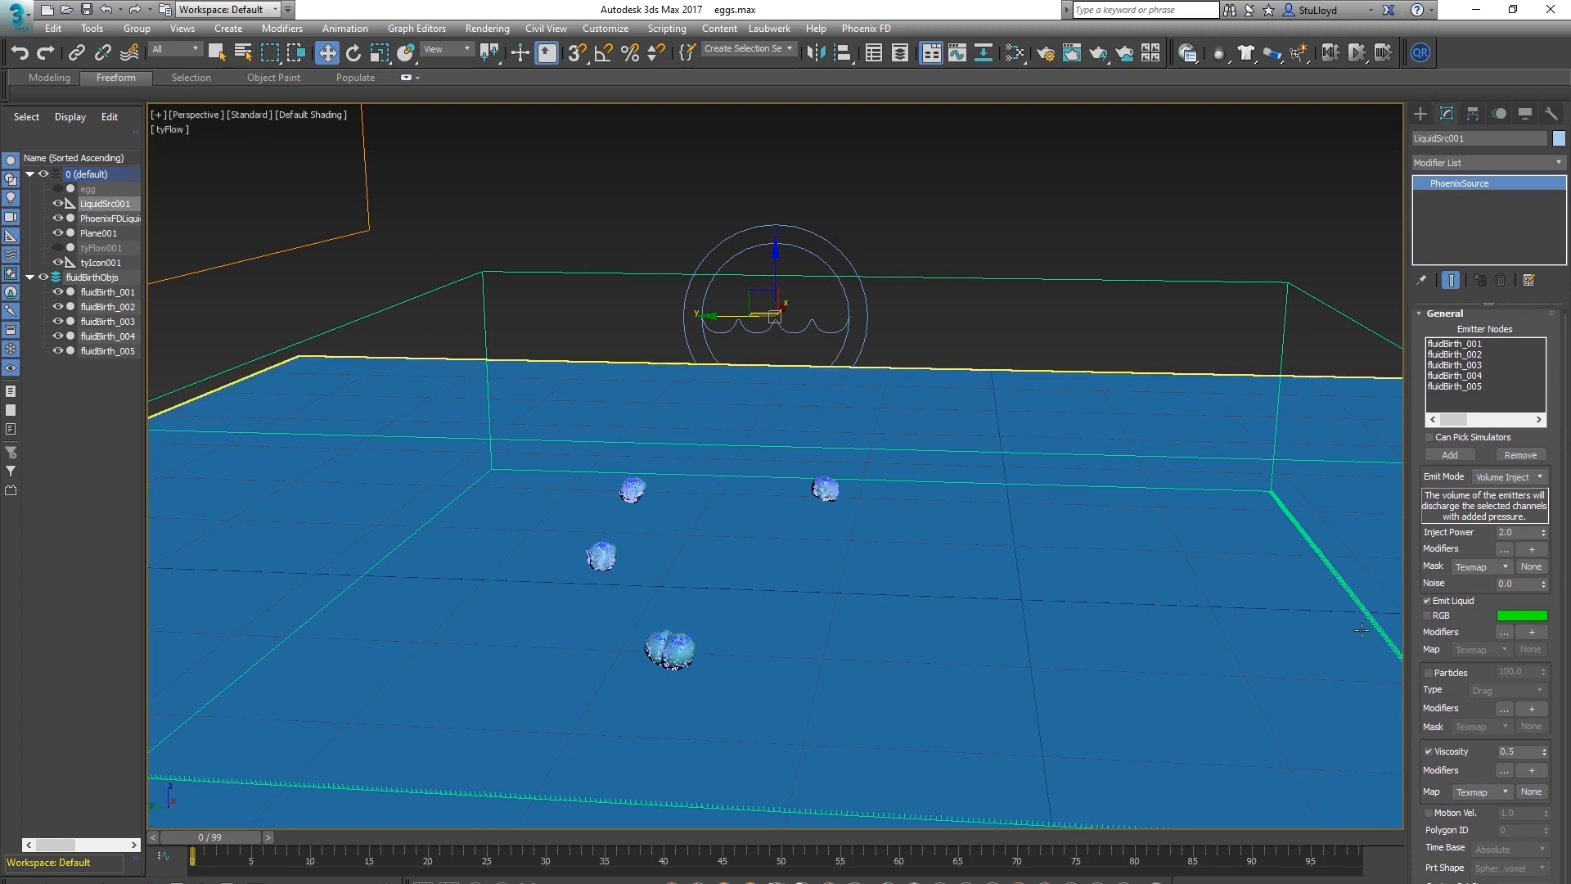
{"action": "left_click_drag", "start_coordinate": [1417, 521], "coordinate": [1417, 525]}
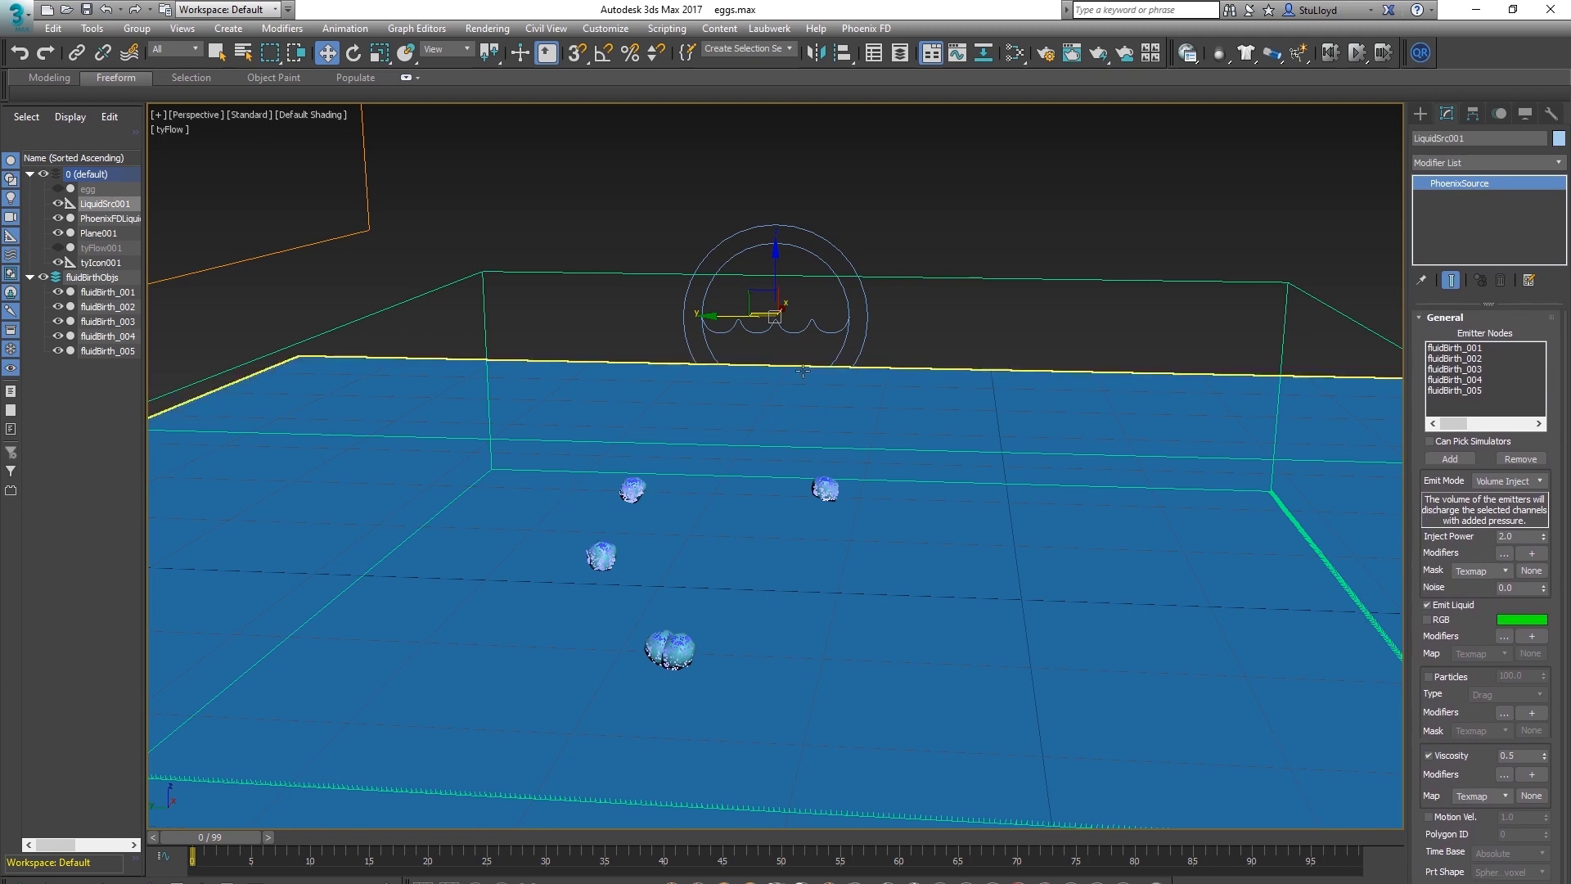
{"action": "middle_click_drag", "start_coordinate": [861, 513], "coordinate": [853, 511]}
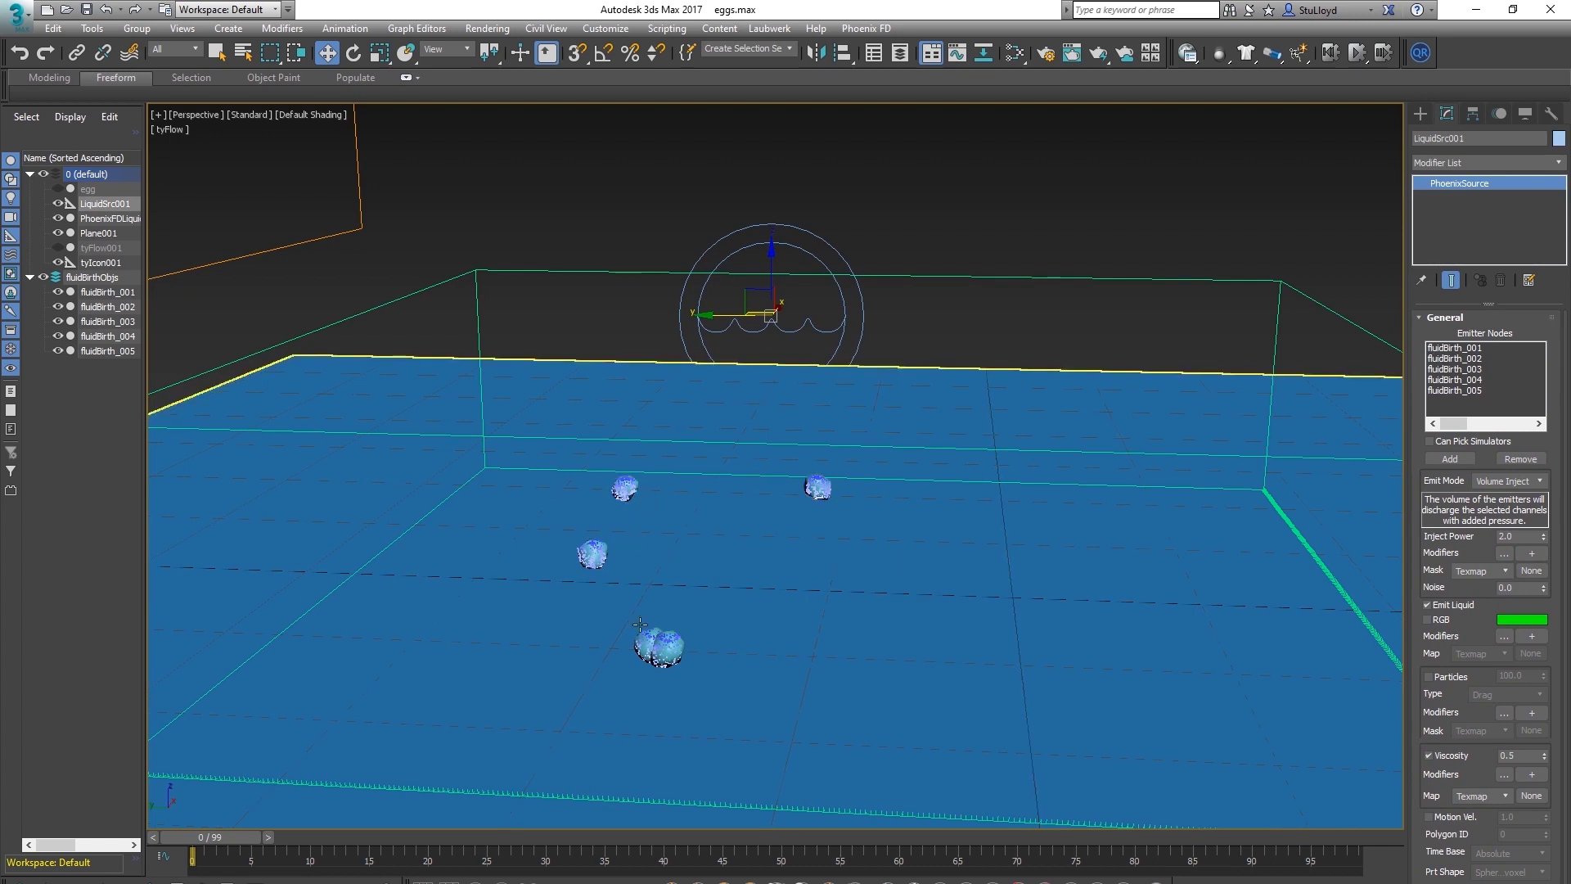
{"action": "middle_click_drag", "start_coordinate": [757, 560], "coordinate": [754, 559]}
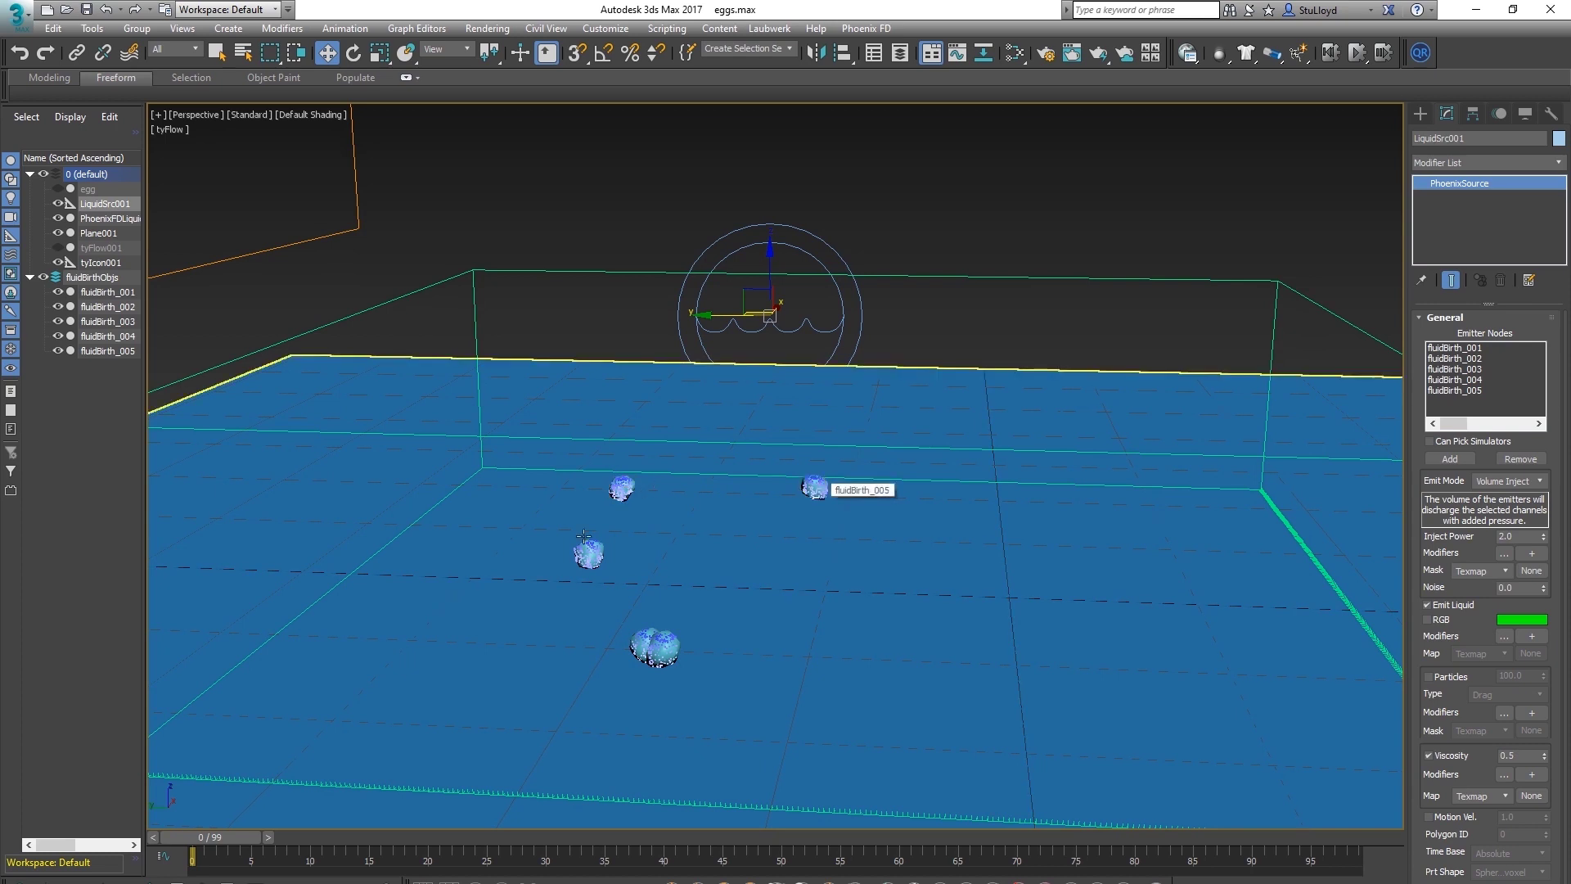
{"action": "middle_click_drag", "start_coordinate": [681, 524], "coordinate": [638, 517]}
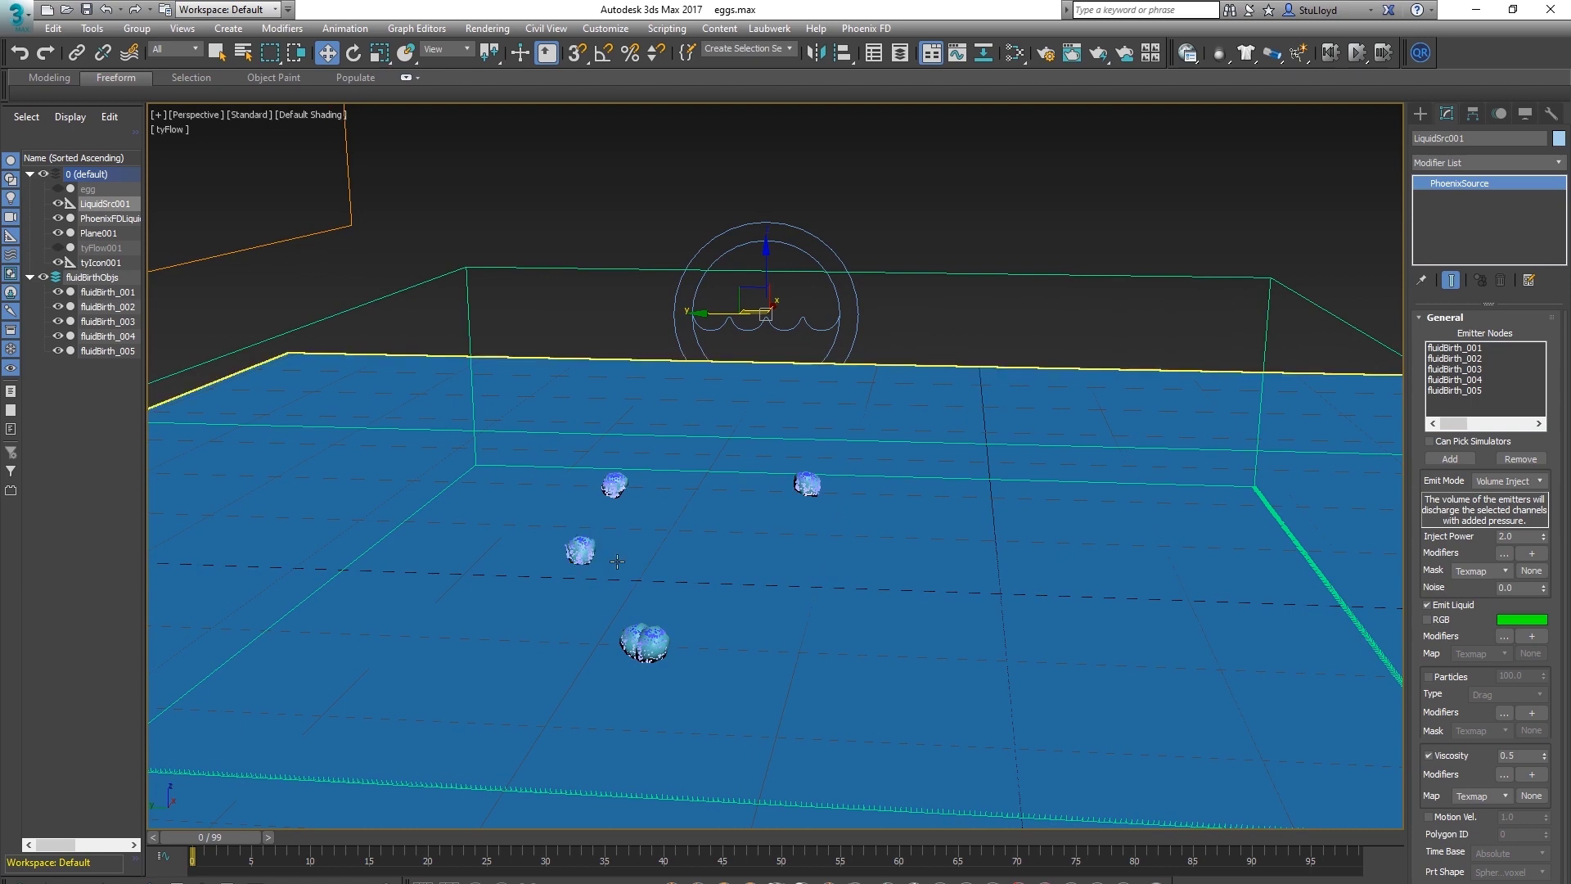
{"action": "middle_click_drag", "start_coordinate": [736, 546], "coordinate": [741, 544]}
{"action": "left_click_drag", "start_coordinate": [219, 840], "coordinate": [338, 836]}
{"action": "key", "text": "w"}
{"action": "key", "text": "q"}
{"action": "key", "text": "w"}
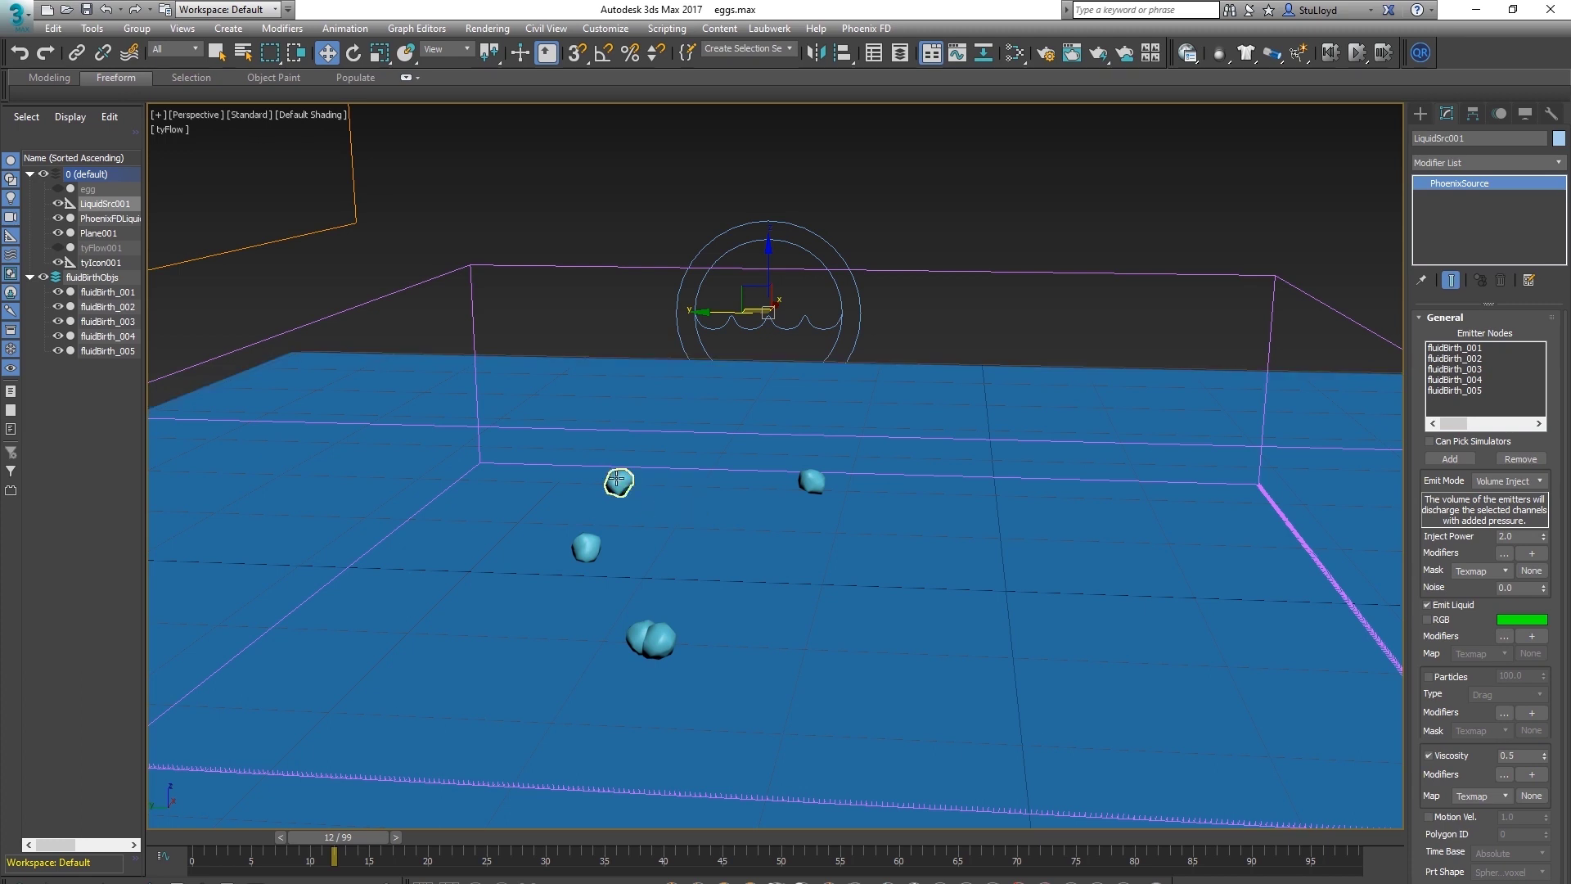
{"action": "key", "text": "Home"}
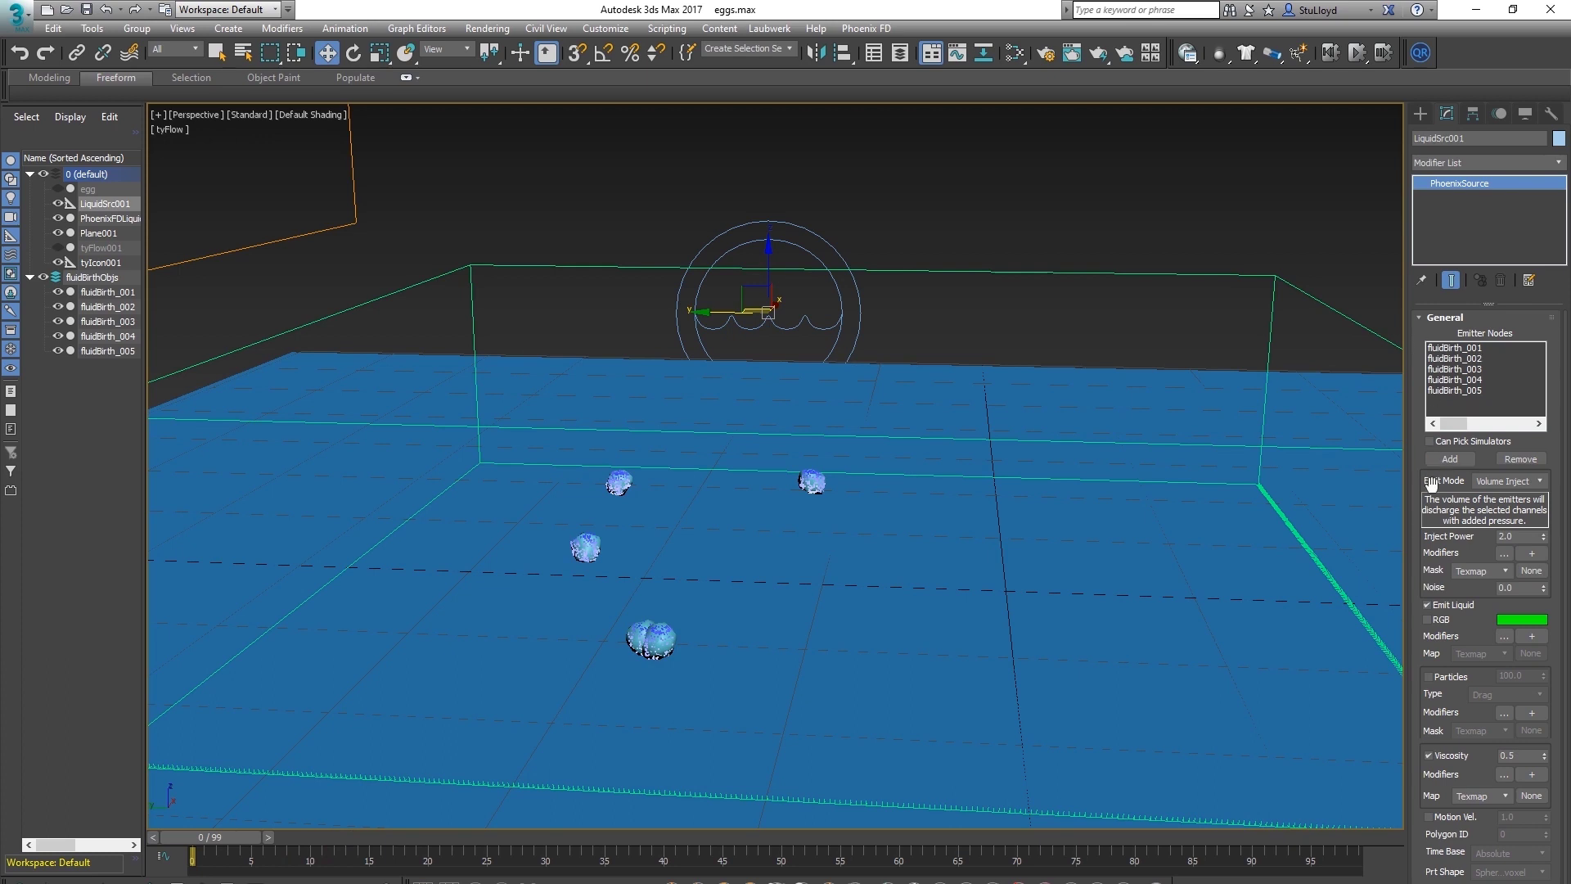
Add a new discharge modifier to the liquid source's Inject Power
{"action": "left_click_drag", "start_coordinate": [1420, 489], "coordinate": [1415, 447]}
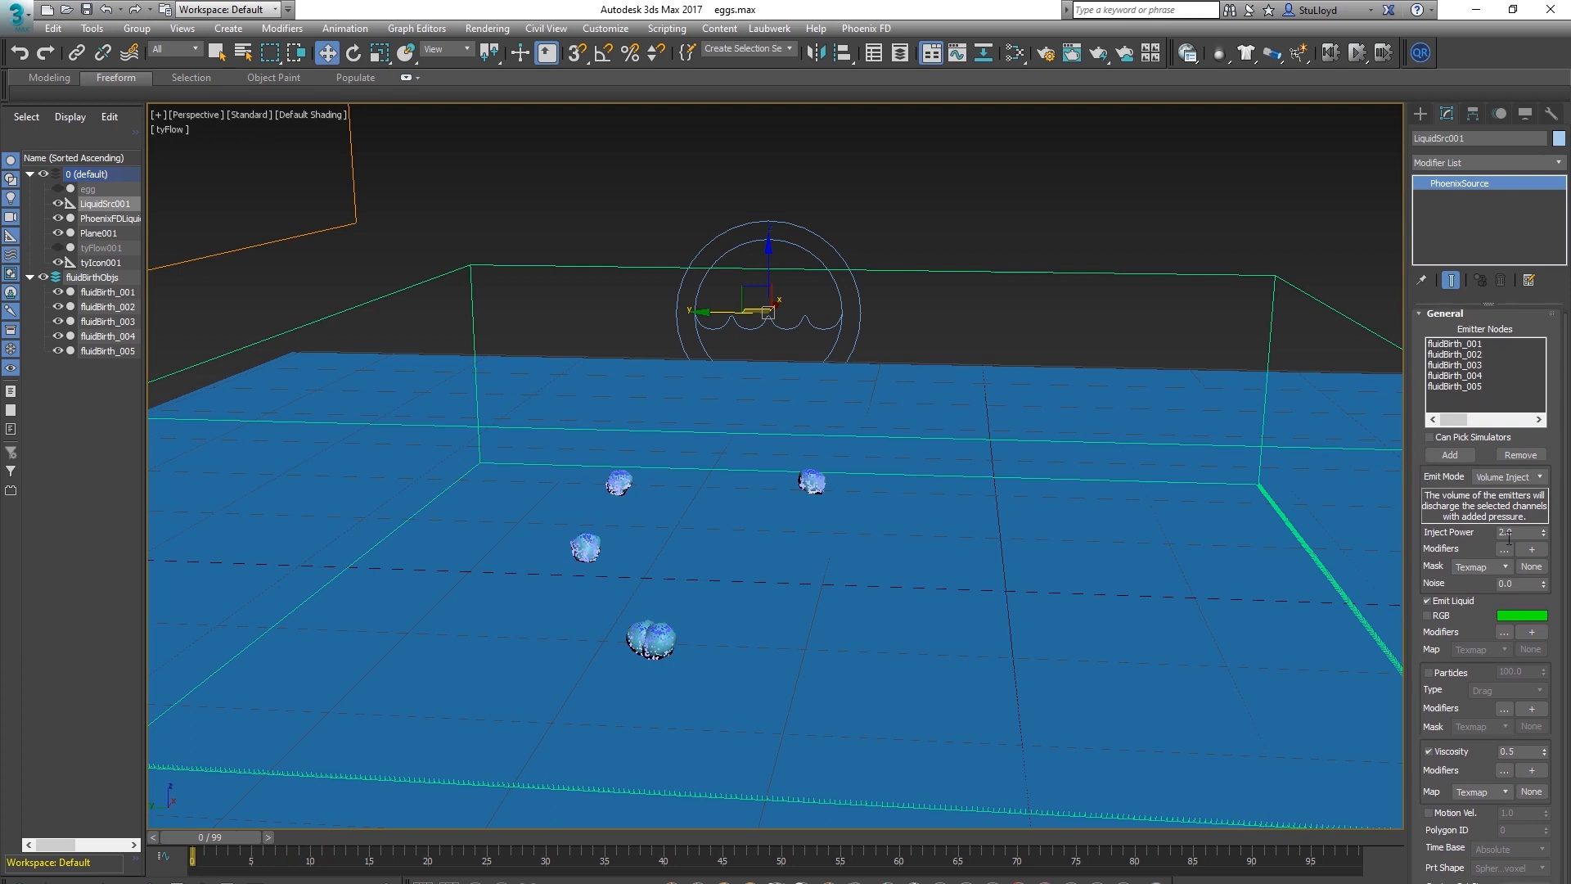
{"action": "left_click", "coordinate": [1532, 550]}
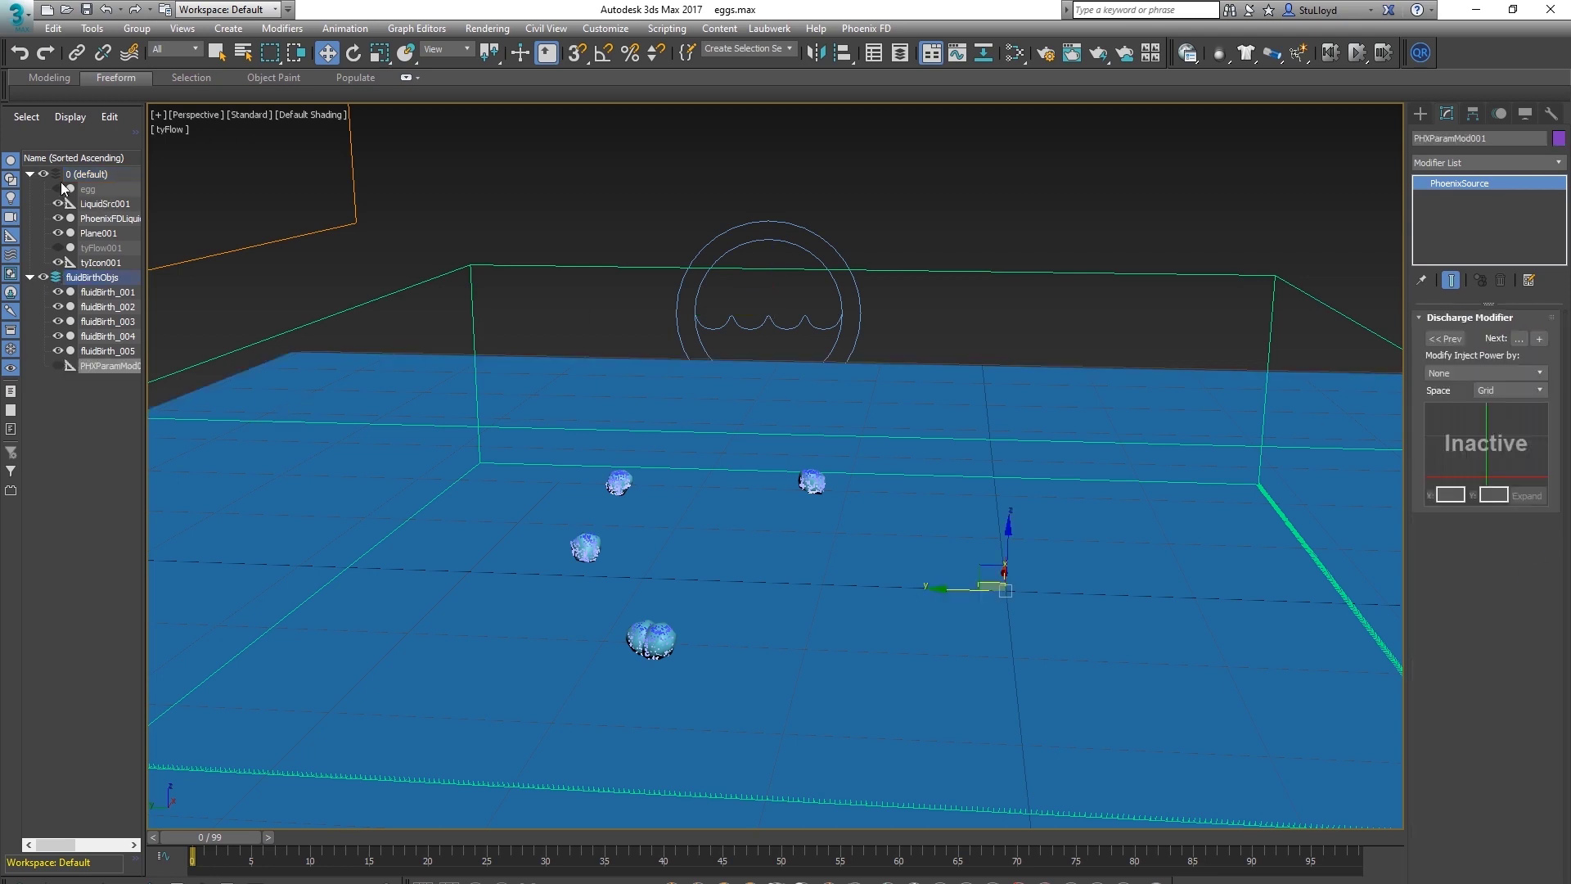
Move the discharge modifier PHXParamMod001 into the default layer and set it to modify Inject Power by Speed
{"action": "left_click_drag", "start_coordinate": [94, 366], "coordinate": [90, 180]}
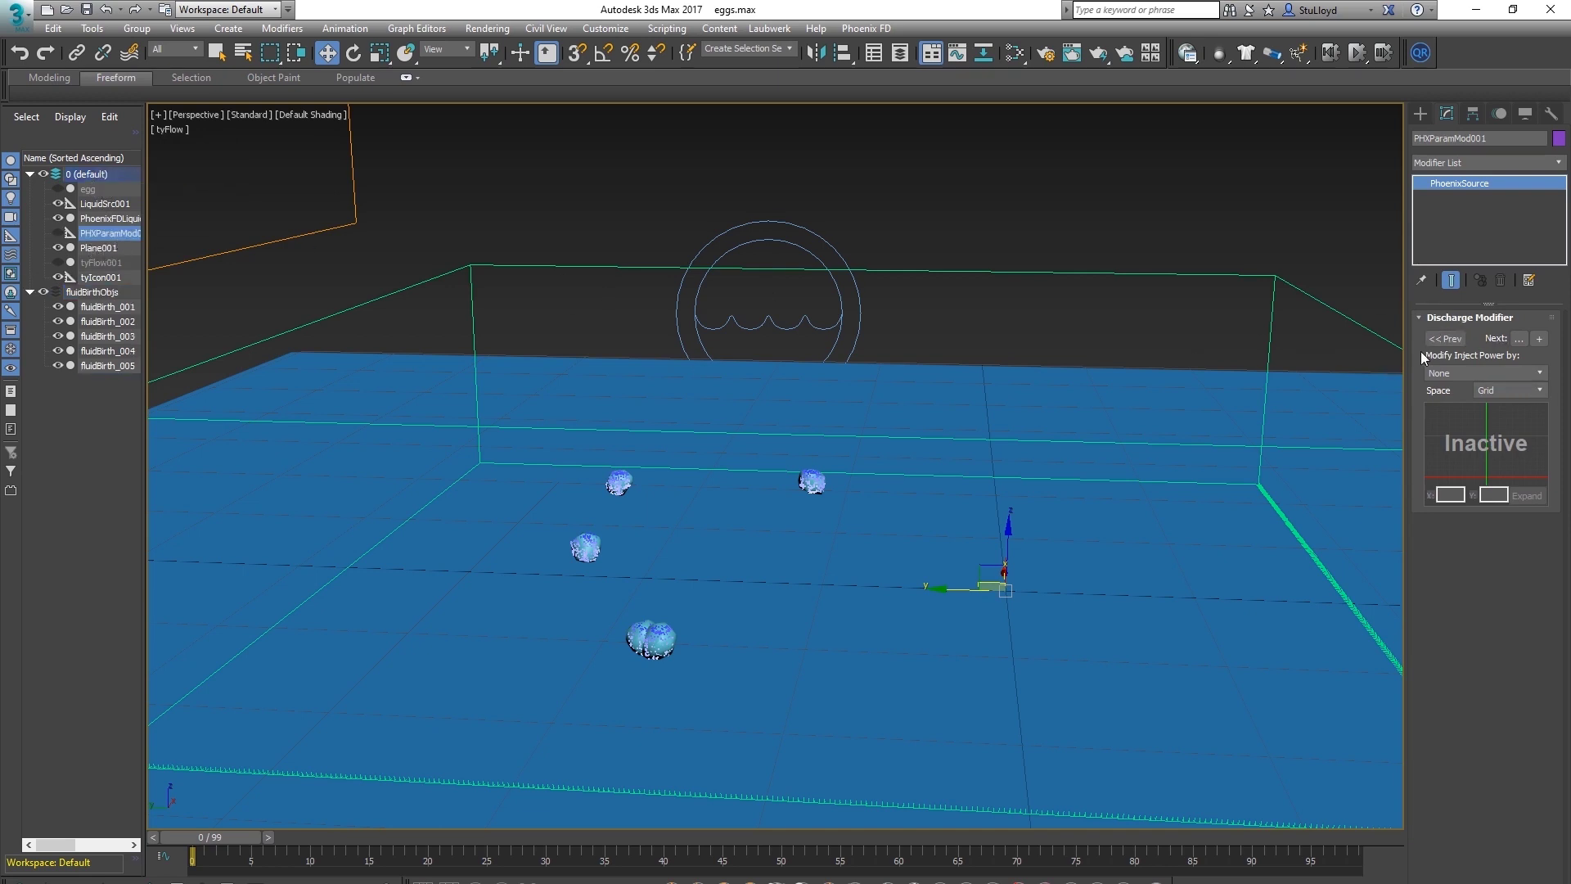
{"action": "left_click", "coordinate": [1486, 372]}
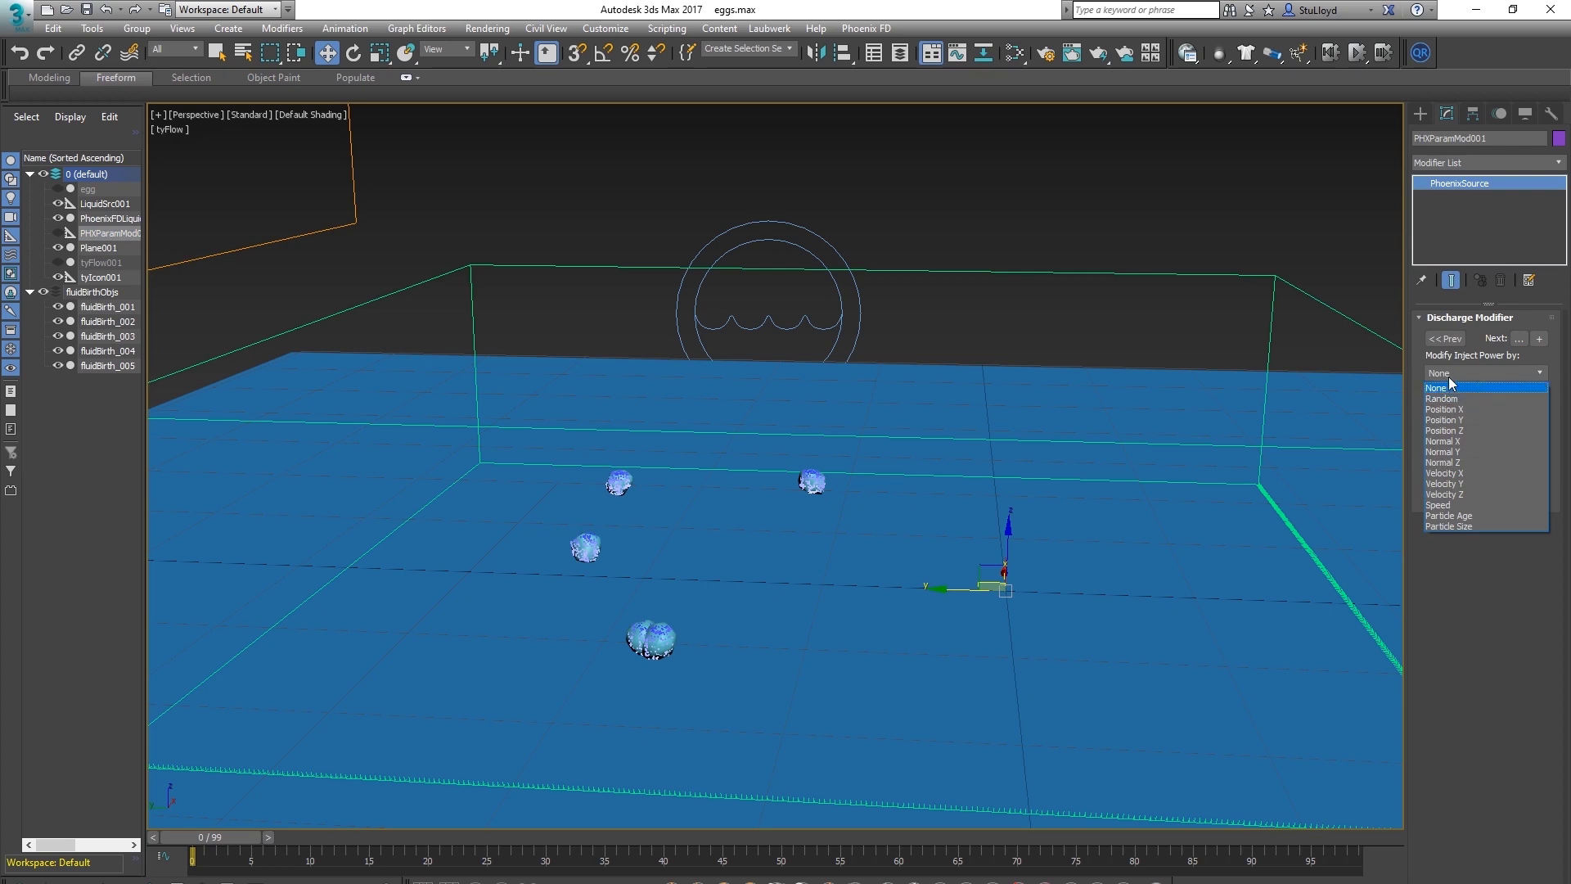
{"action": "left_click", "coordinate": [1446, 505]}
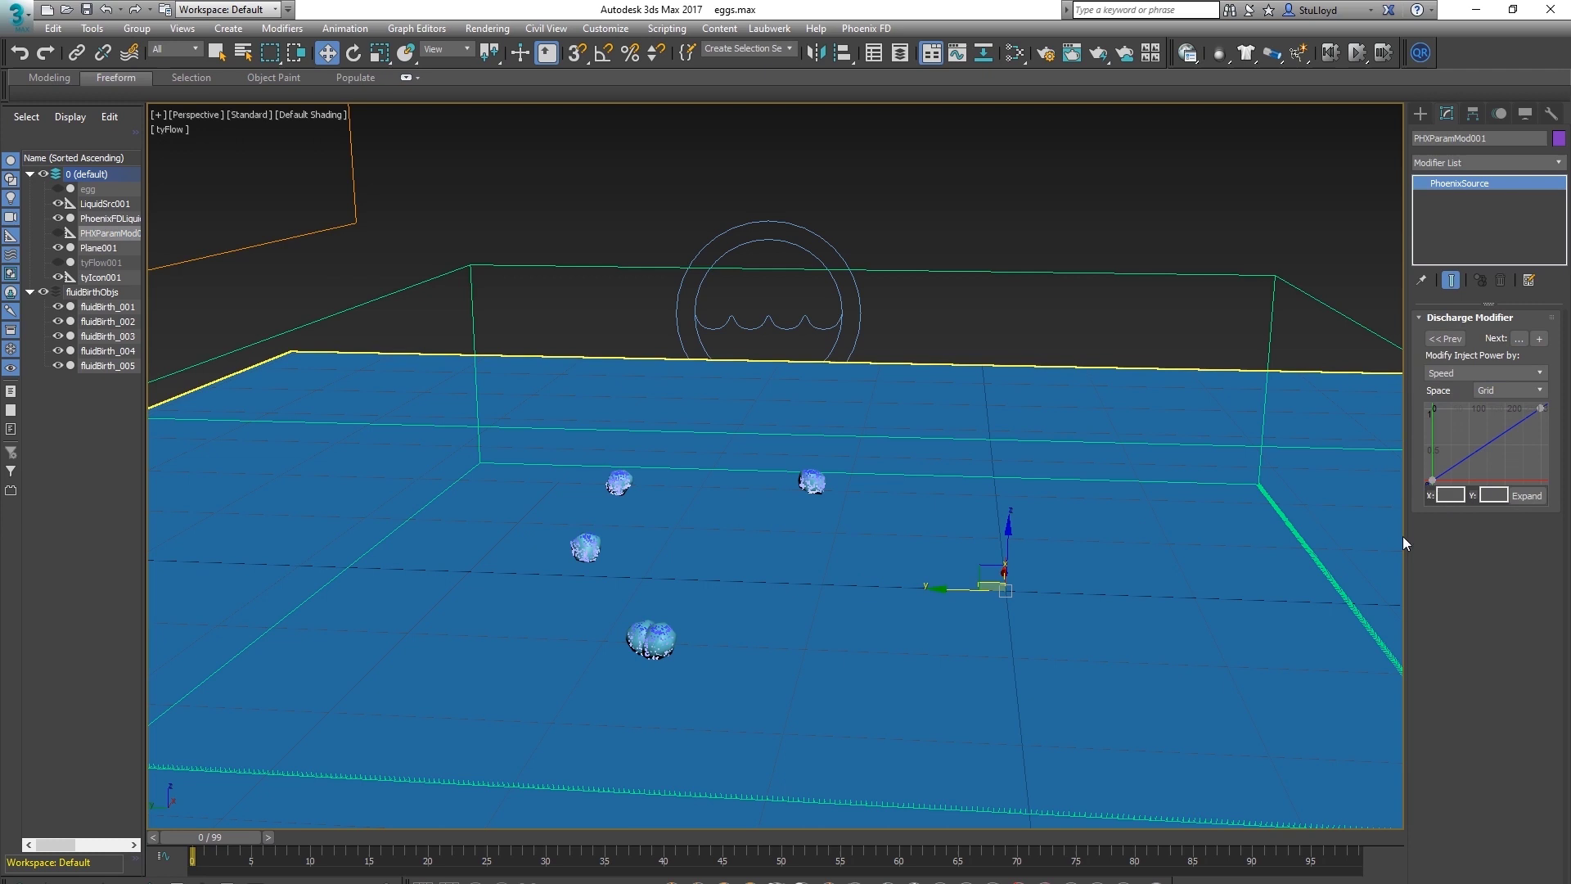
Reshape the discharge modifier's speed curve by moving its upper end point to about 50.5 on X and 0.99 on Y
{"action": "left_click", "coordinate": [1527, 495]}
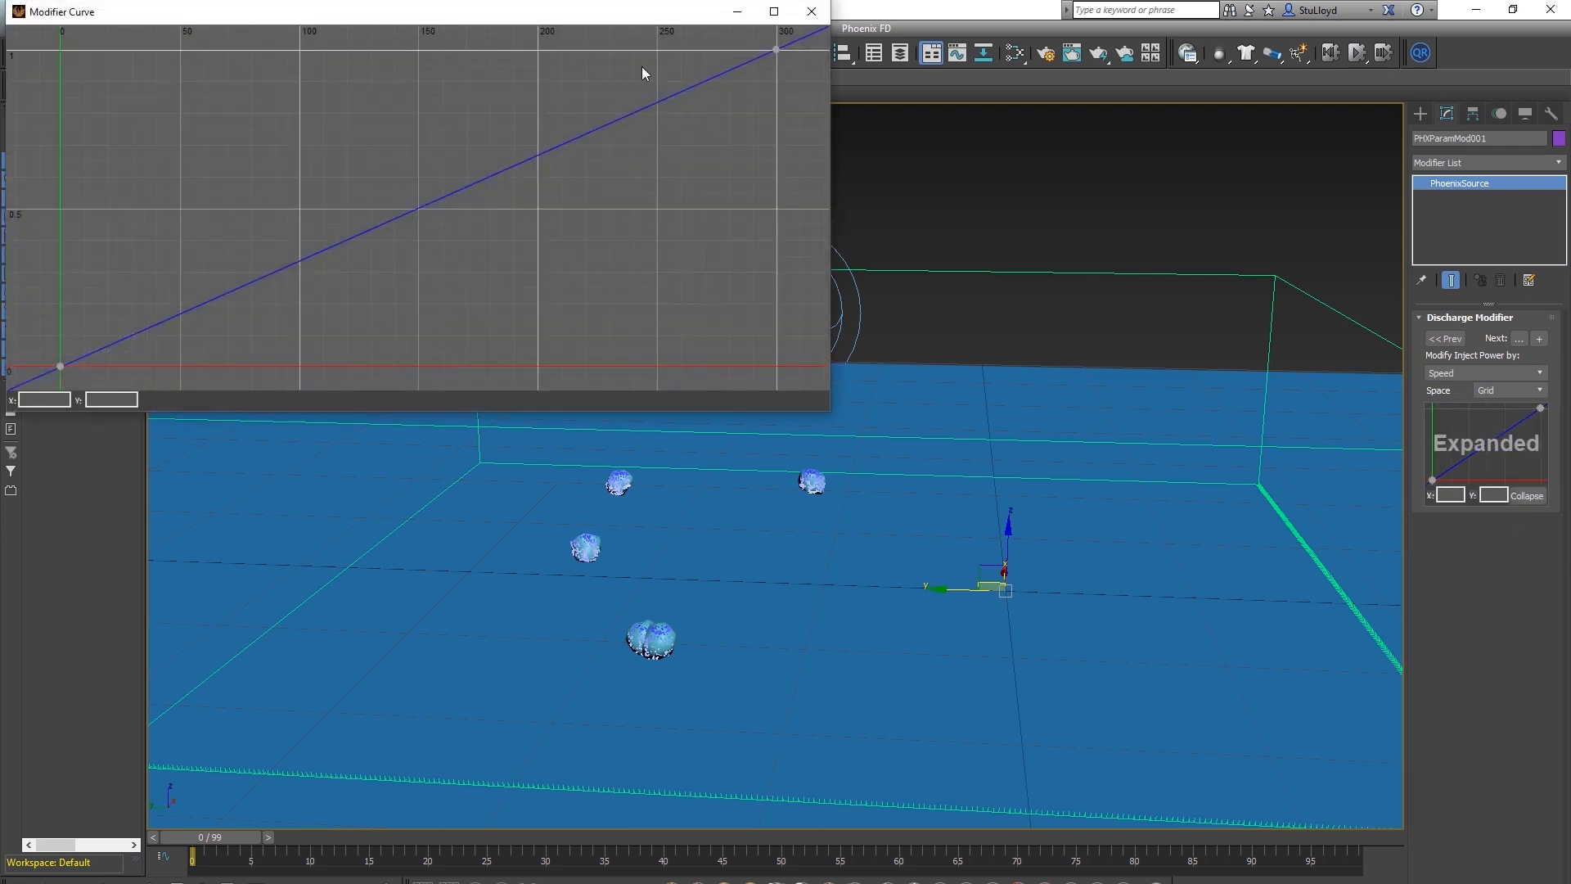
{"action": "left_click_drag", "start_coordinate": [540, 18], "coordinate": [956, 148]}
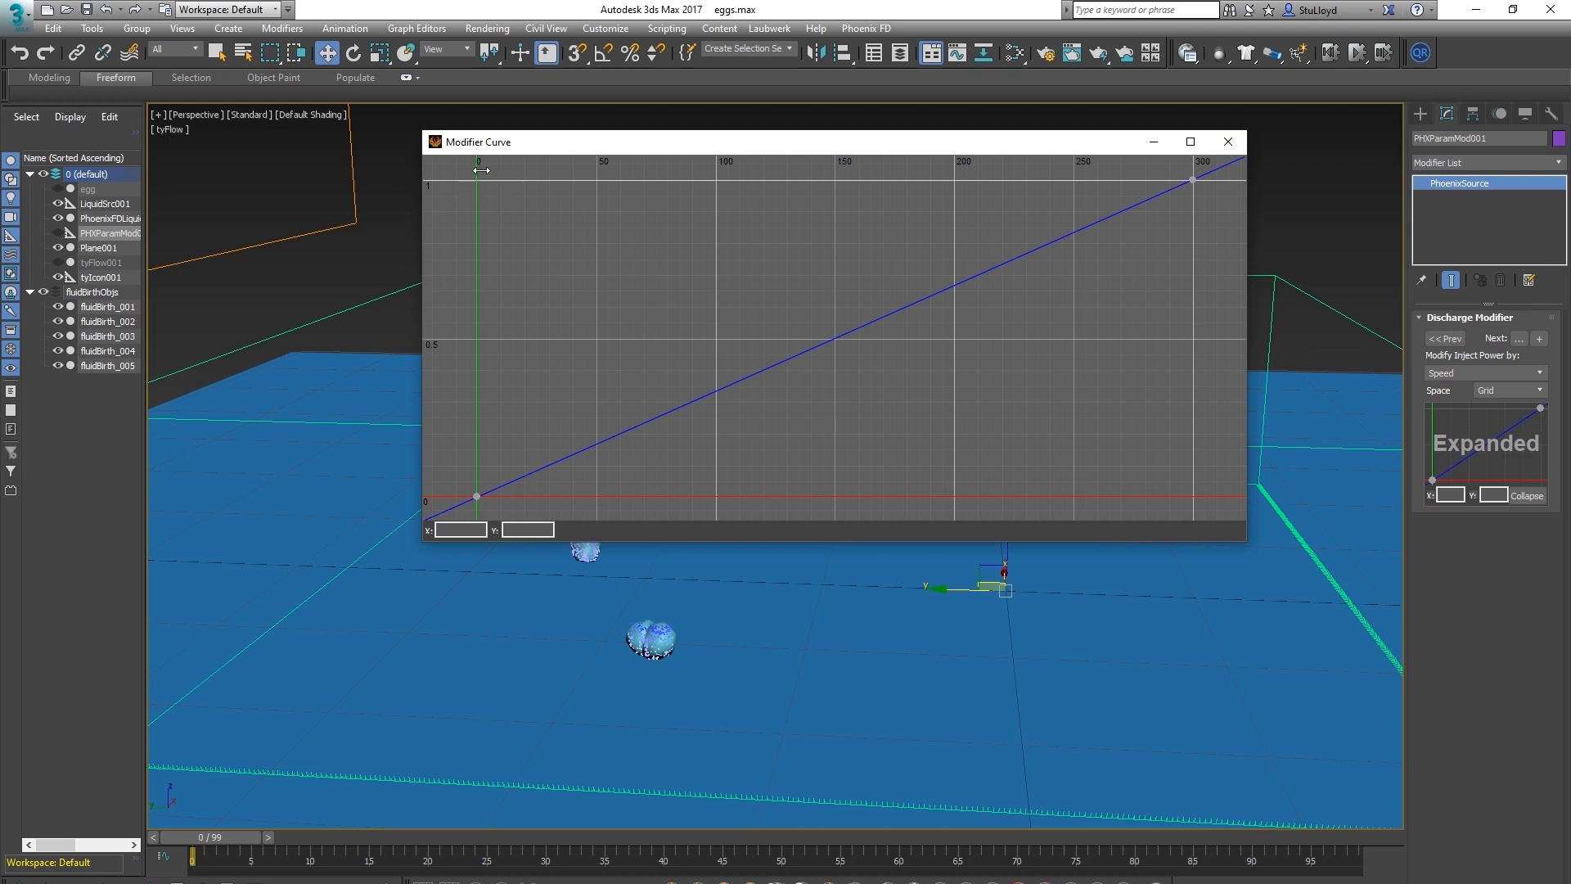
{"action": "left_click_drag", "start_coordinate": [586, 140], "coordinate": [485, 150]}
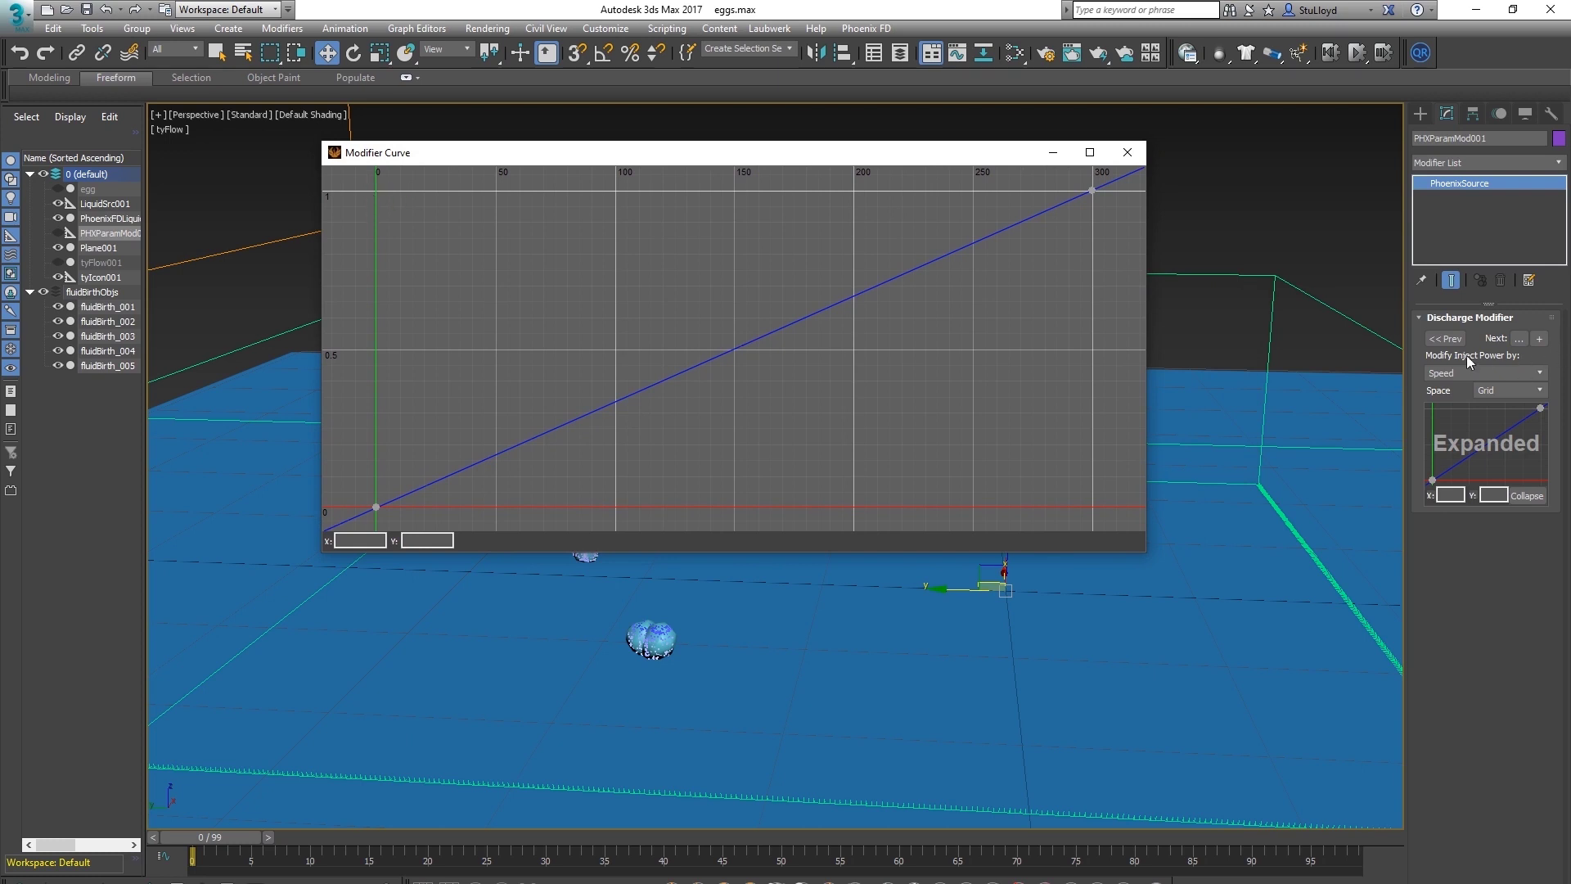
{"action": "left_click", "coordinate": [1444, 338]}
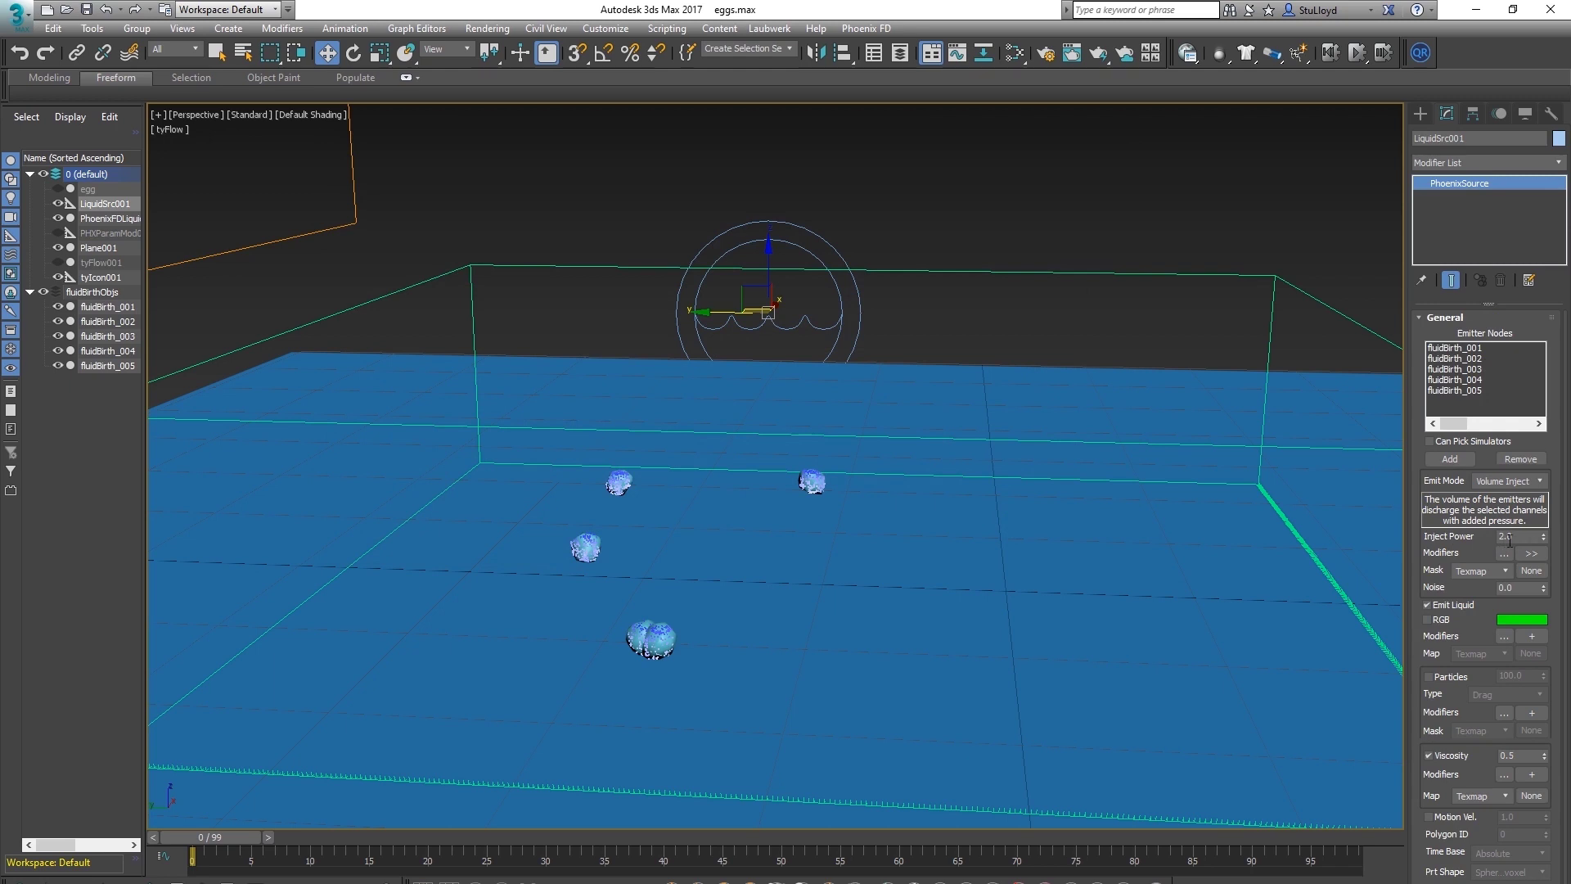
{"action": "left_click", "coordinate": [1528, 554]}
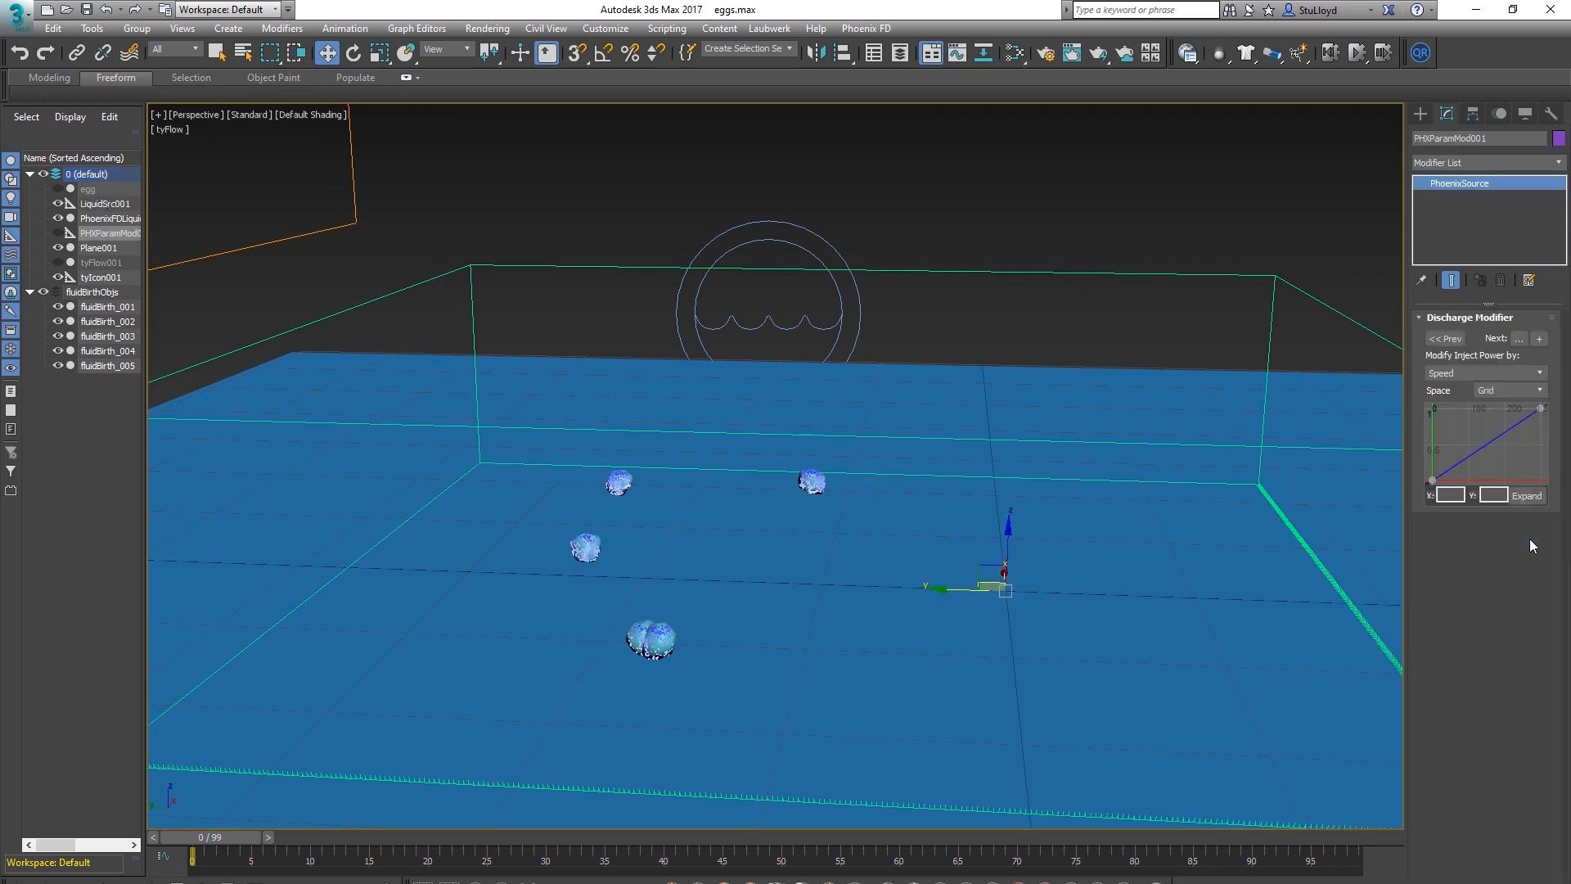
{"action": "left_click", "coordinate": [1526, 495]}
{"action": "left_click_drag", "start_coordinate": [167, 16], "coordinate": [236, 48]}
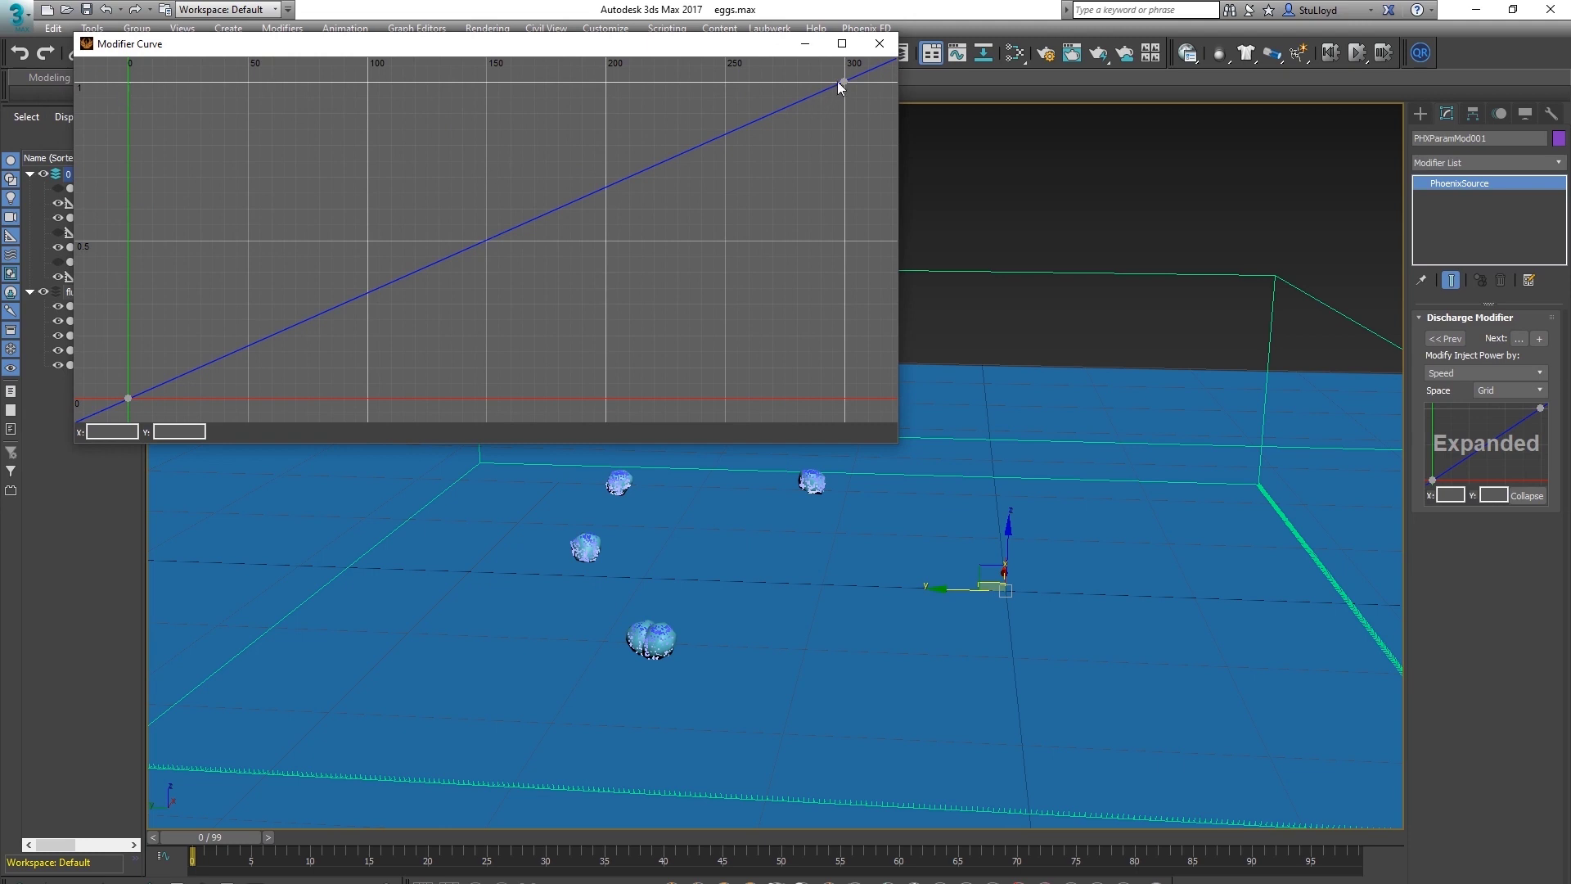
{"action": "left_click_drag", "start_coordinate": [845, 81], "coordinate": [247, 84]}
{"action": "middle_click_drag", "start_coordinate": [265, 131], "coordinate": [414, 130]}
{"action": "left_click_drag", "start_coordinate": [394, 84], "coordinate": [398, 82]}
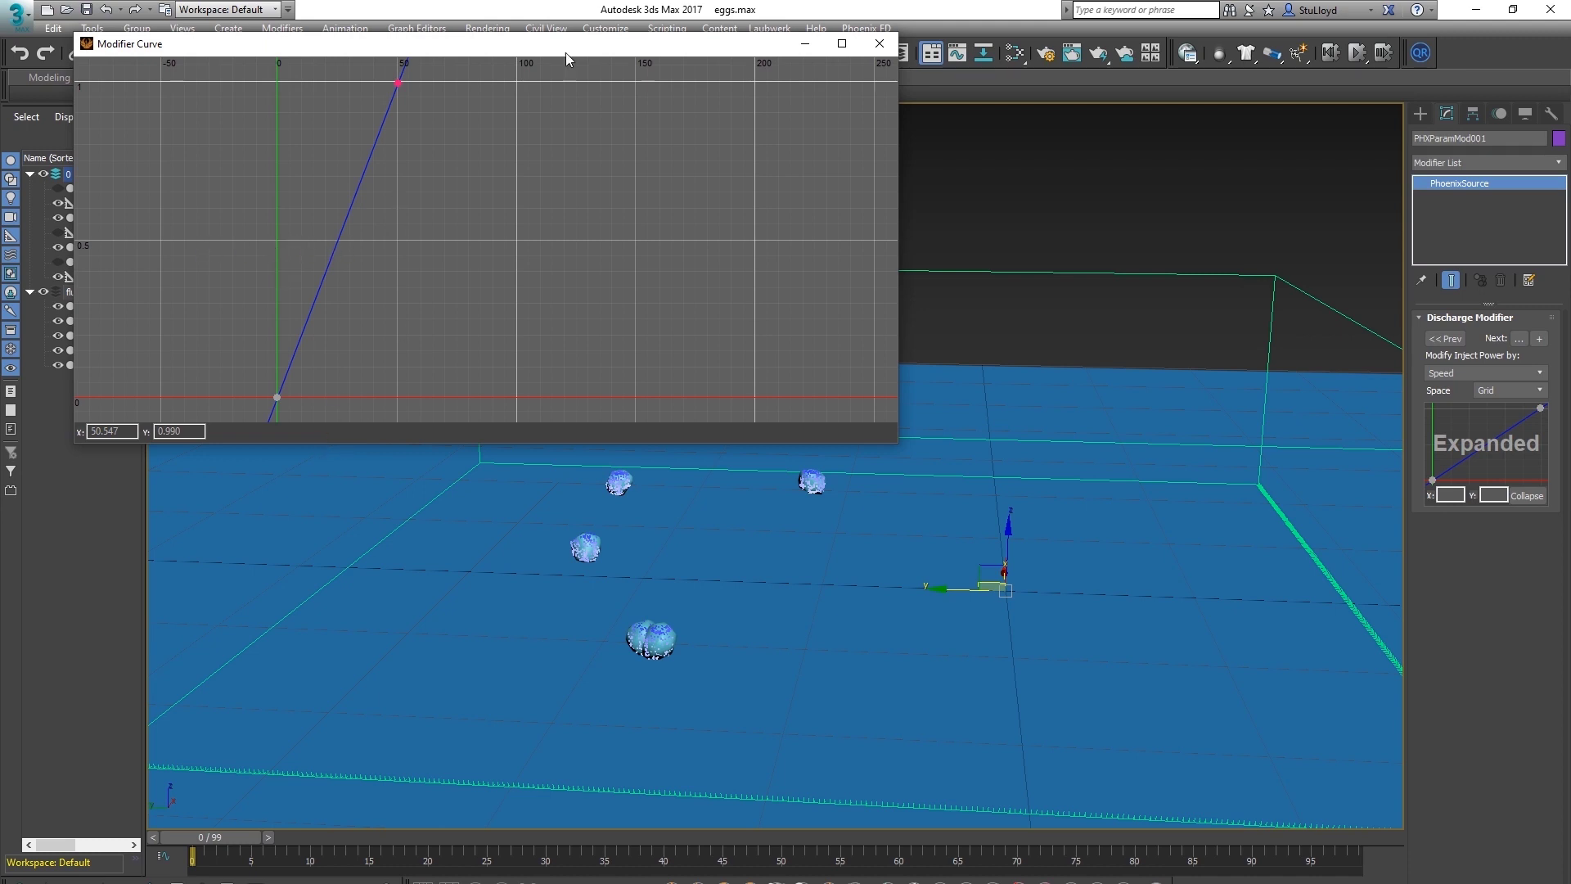
{"action": "left_click", "coordinate": [880, 44]}
Hide fluidBirth_001, 002, 004 and 005 so that only the fluidBirth_003 emitter stays visible
{"action": "left_click", "coordinate": [573, 531]}
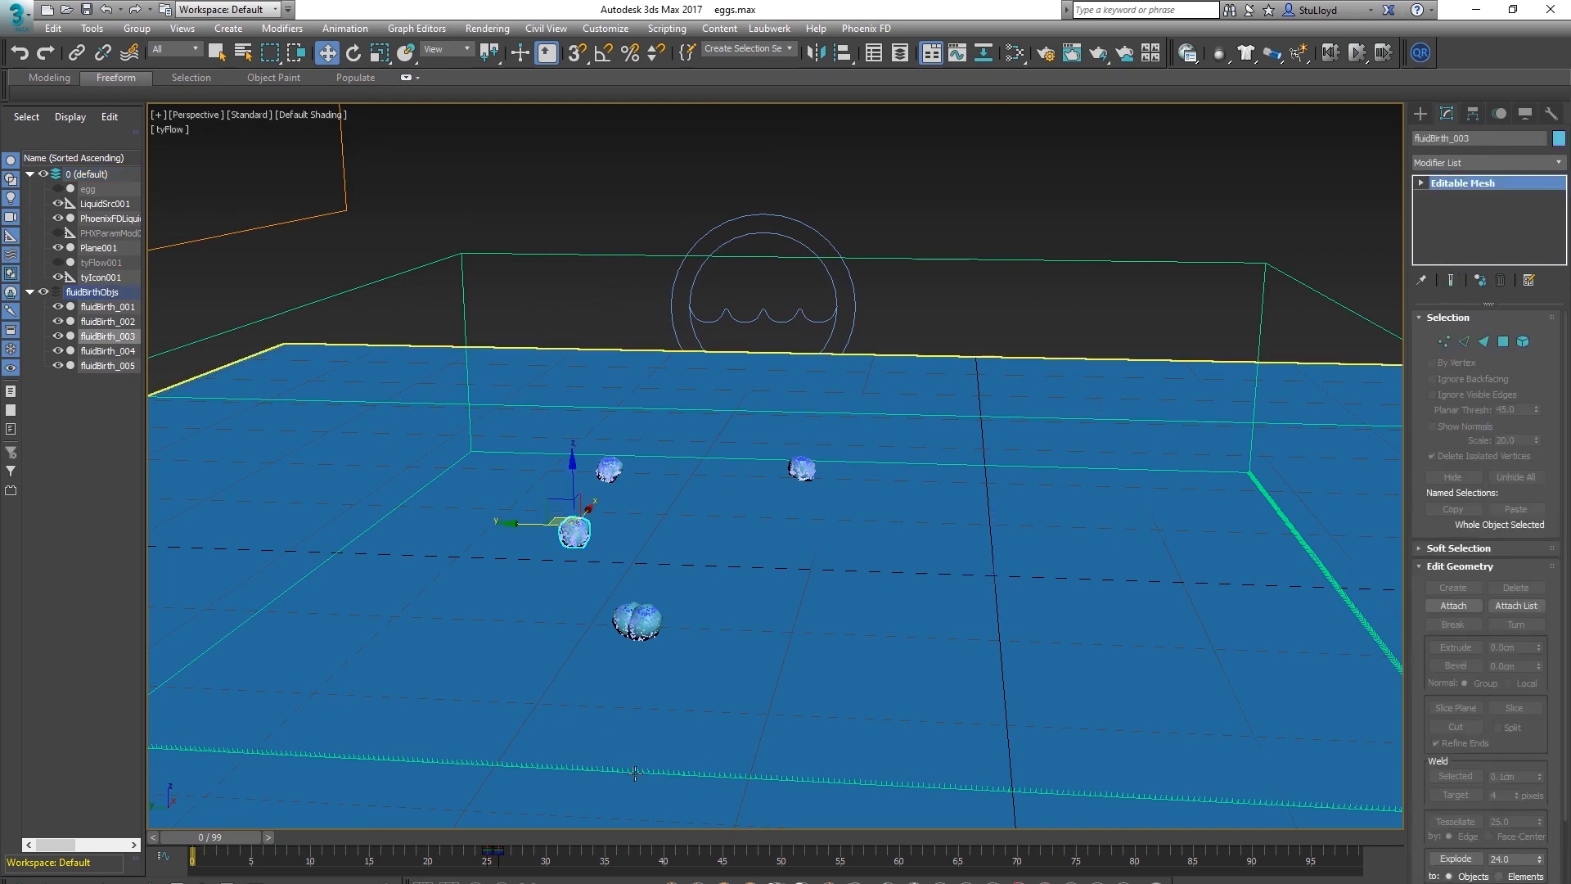
{"action": "left_click", "coordinate": [59, 307]}
{"action": "left_click", "coordinate": [58, 322]}
{"action": "left_click", "coordinate": [58, 351]}
{"action": "left_click", "coordinate": [58, 366]}
Review the simulated liquid around fluidBirth_003 between frames 24 and 36, and return to frame 0
{"action": "mouse_move", "coordinate": [242, 838]}
{"action": "left_mouse_down"}
{"action": "mouse_move", "coordinate": [650, 837]}
{"action": "mouse_move", "coordinate": [216, 836]}
{"action": "left_mouse_up"}
{"action": "key", "text": "w"}
{"action": "left_click", "coordinate": [870, 249]}
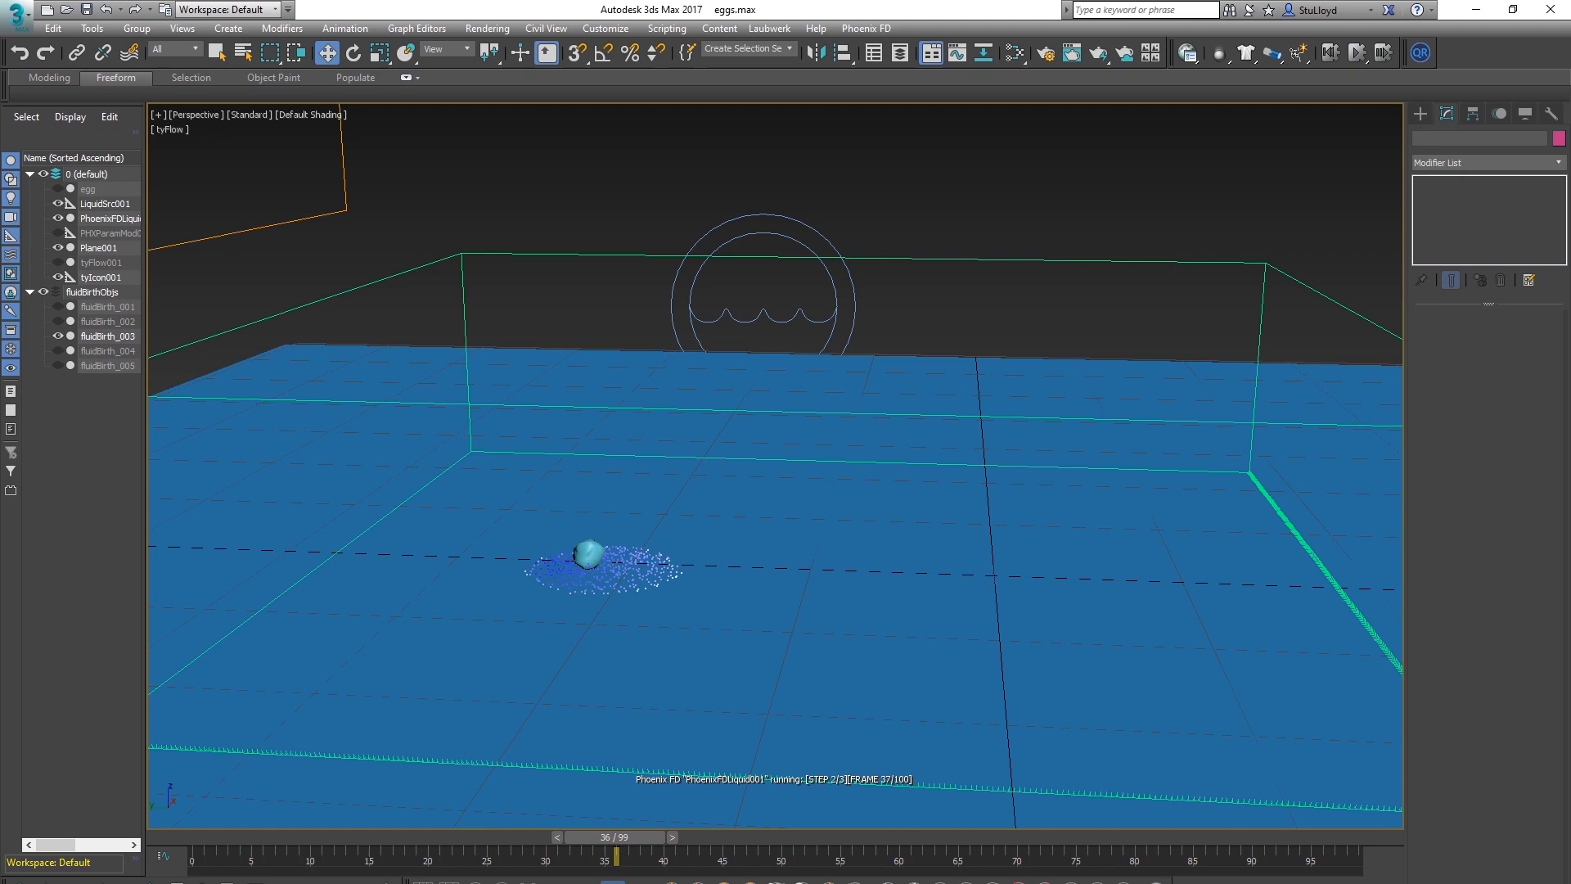
{"action": "left_click_drag", "start_coordinate": [626, 846], "coordinate": [501, 851]}
{"action": "key", "text": "w"}
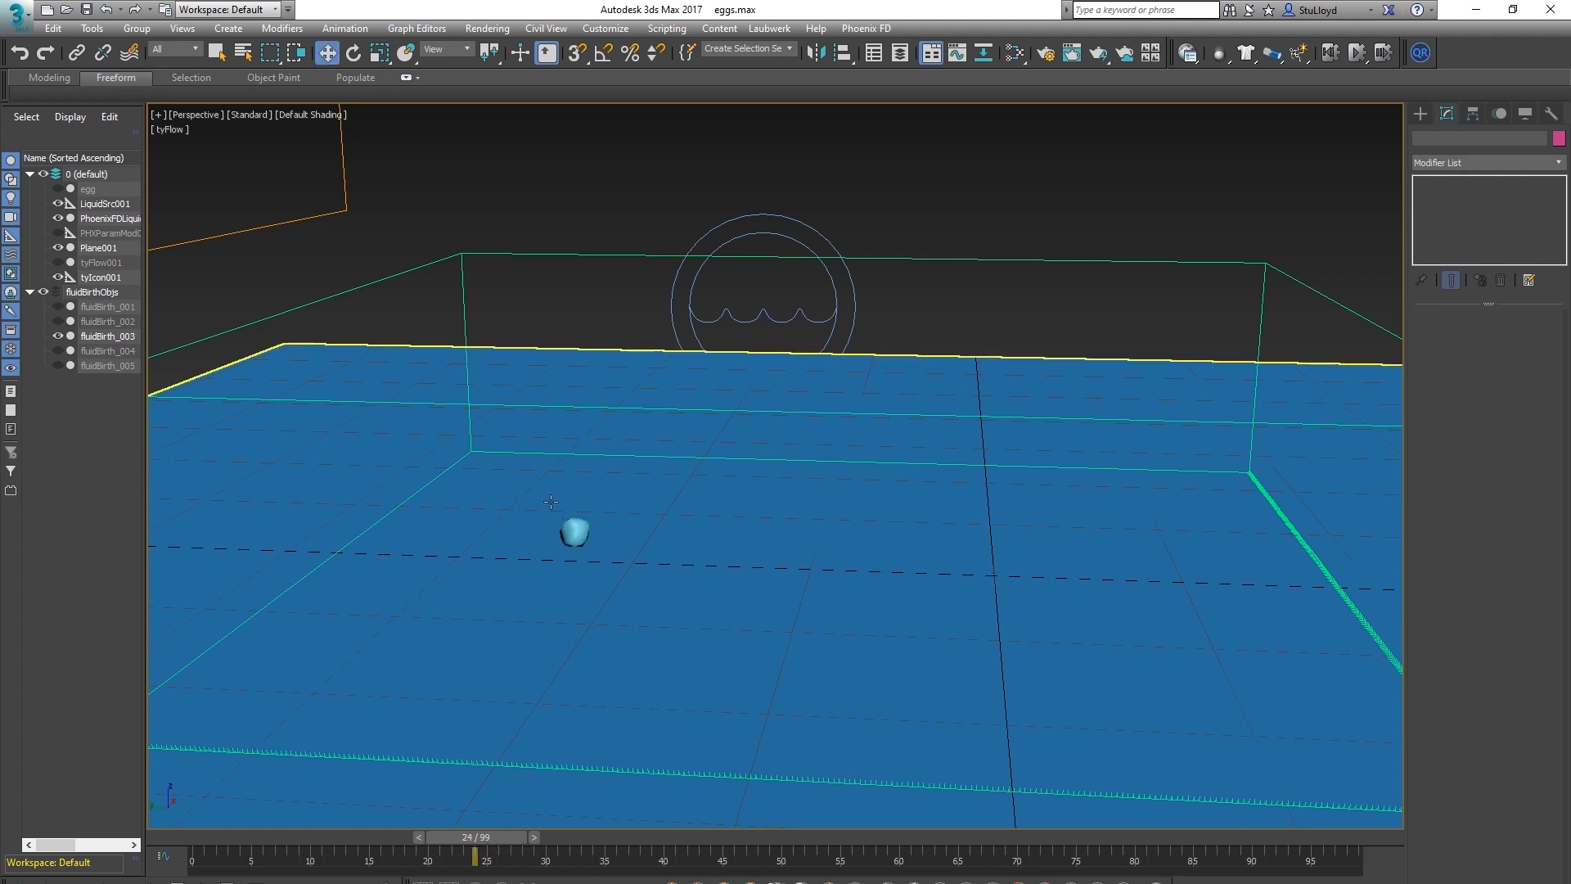
{"action": "mouse_move", "coordinate": [503, 841]}
{"action": "left_mouse_down"}
{"action": "mouse_move", "coordinate": [538, 839]}
{"action": "mouse_move", "coordinate": [521, 837]}
{"action": "left_mouse_up"}
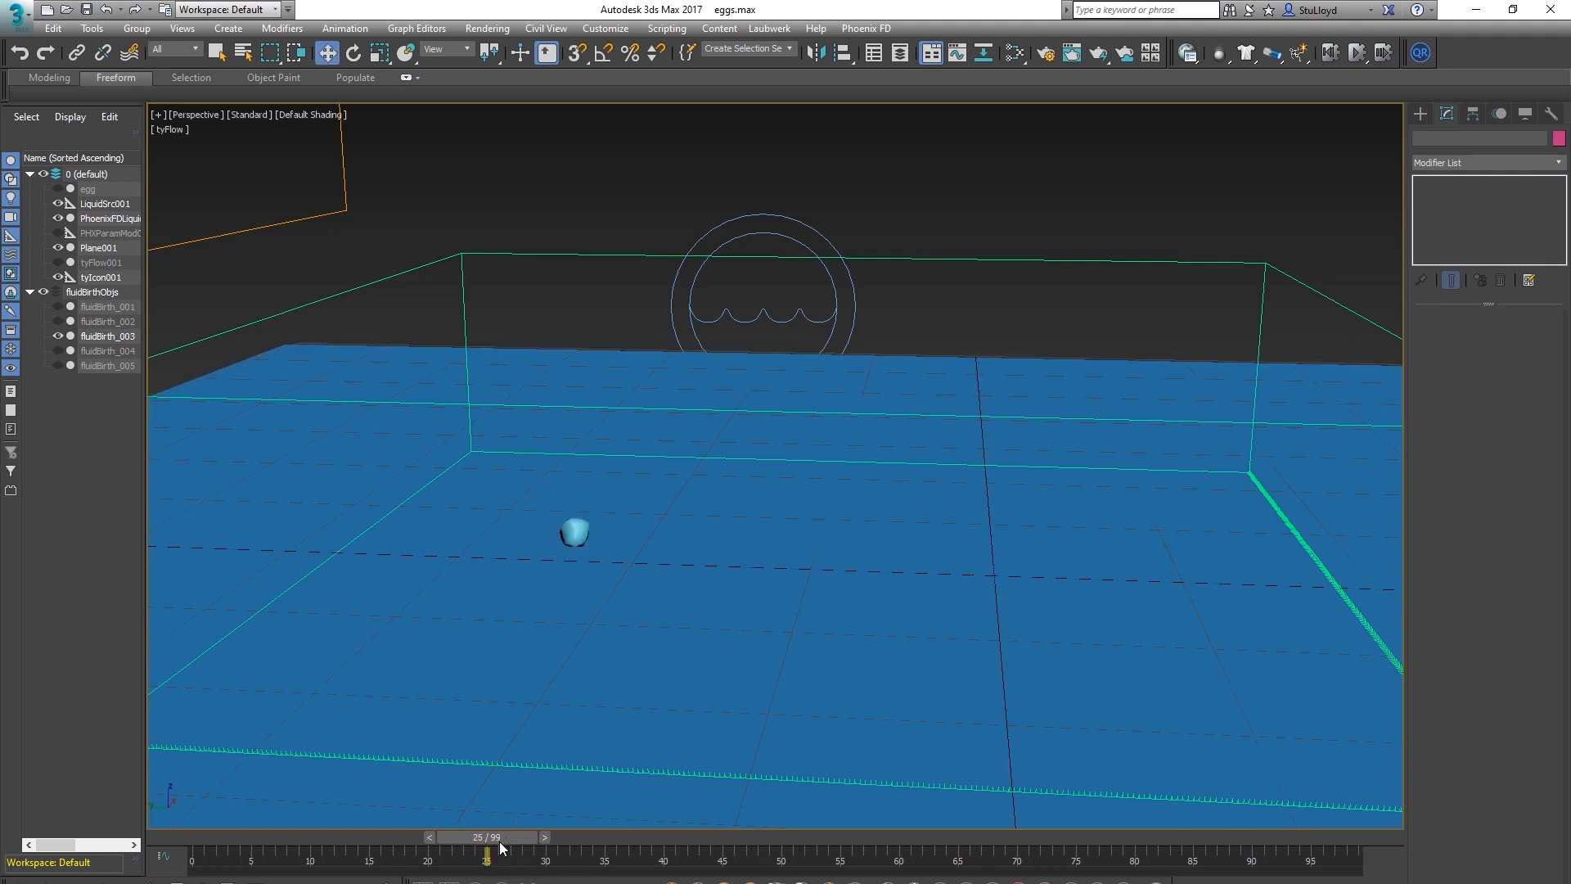
{"action": "key", "text": "Home"}
Enable Motion Vel. on the liquid source with a value of 0.5
{"action": "left_click", "coordinate": [810, 229]}
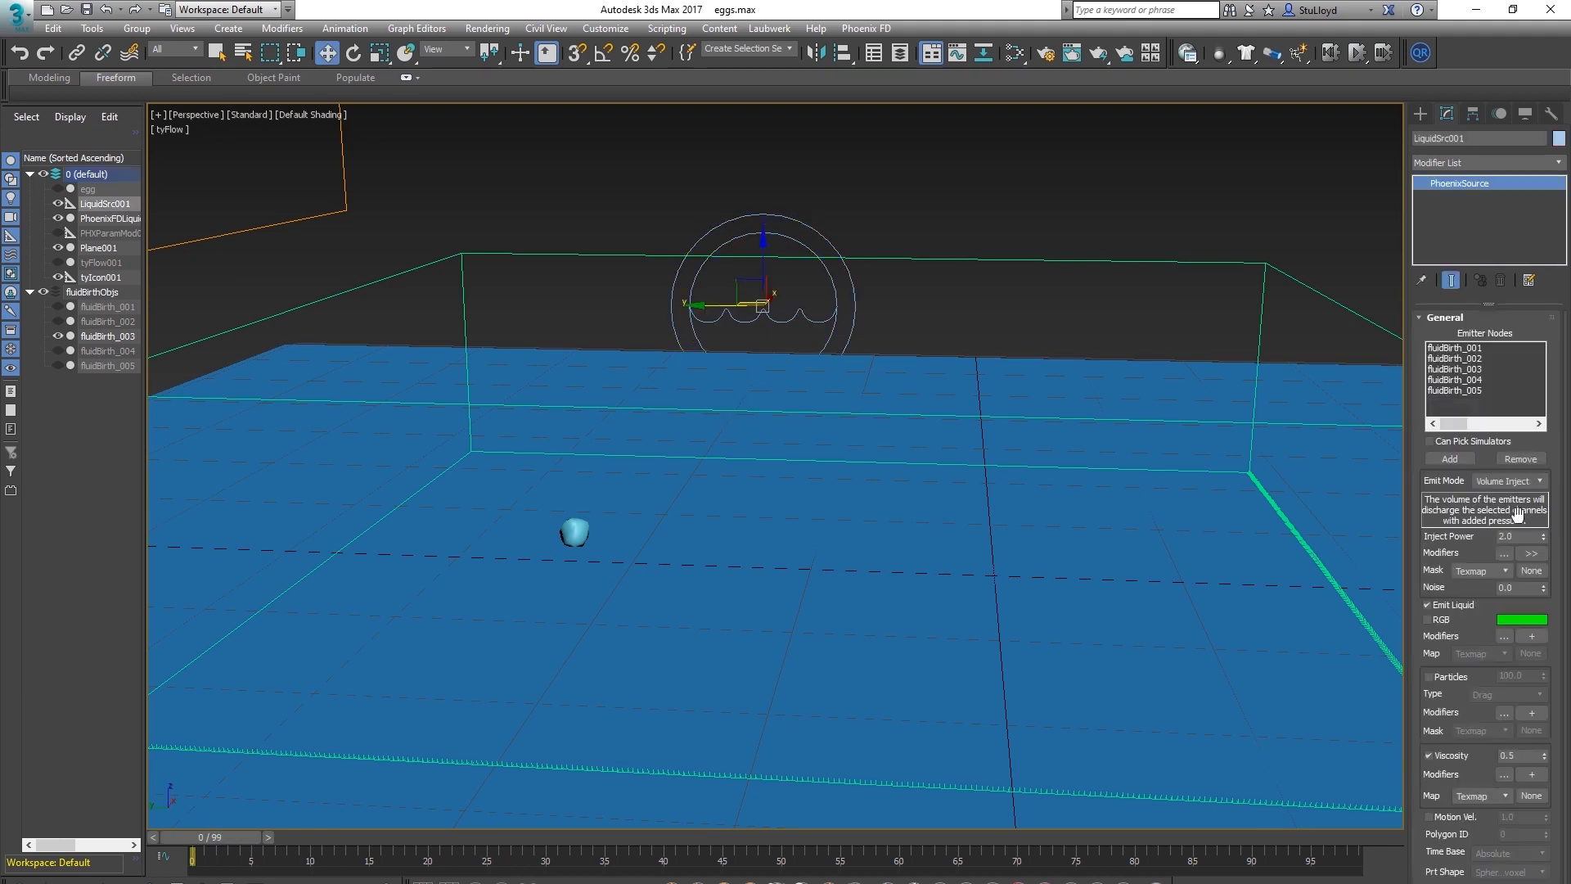
{"action": "left_click", "coordinate": [1430, 813]}
{"action": "key", "text": "Tab"}
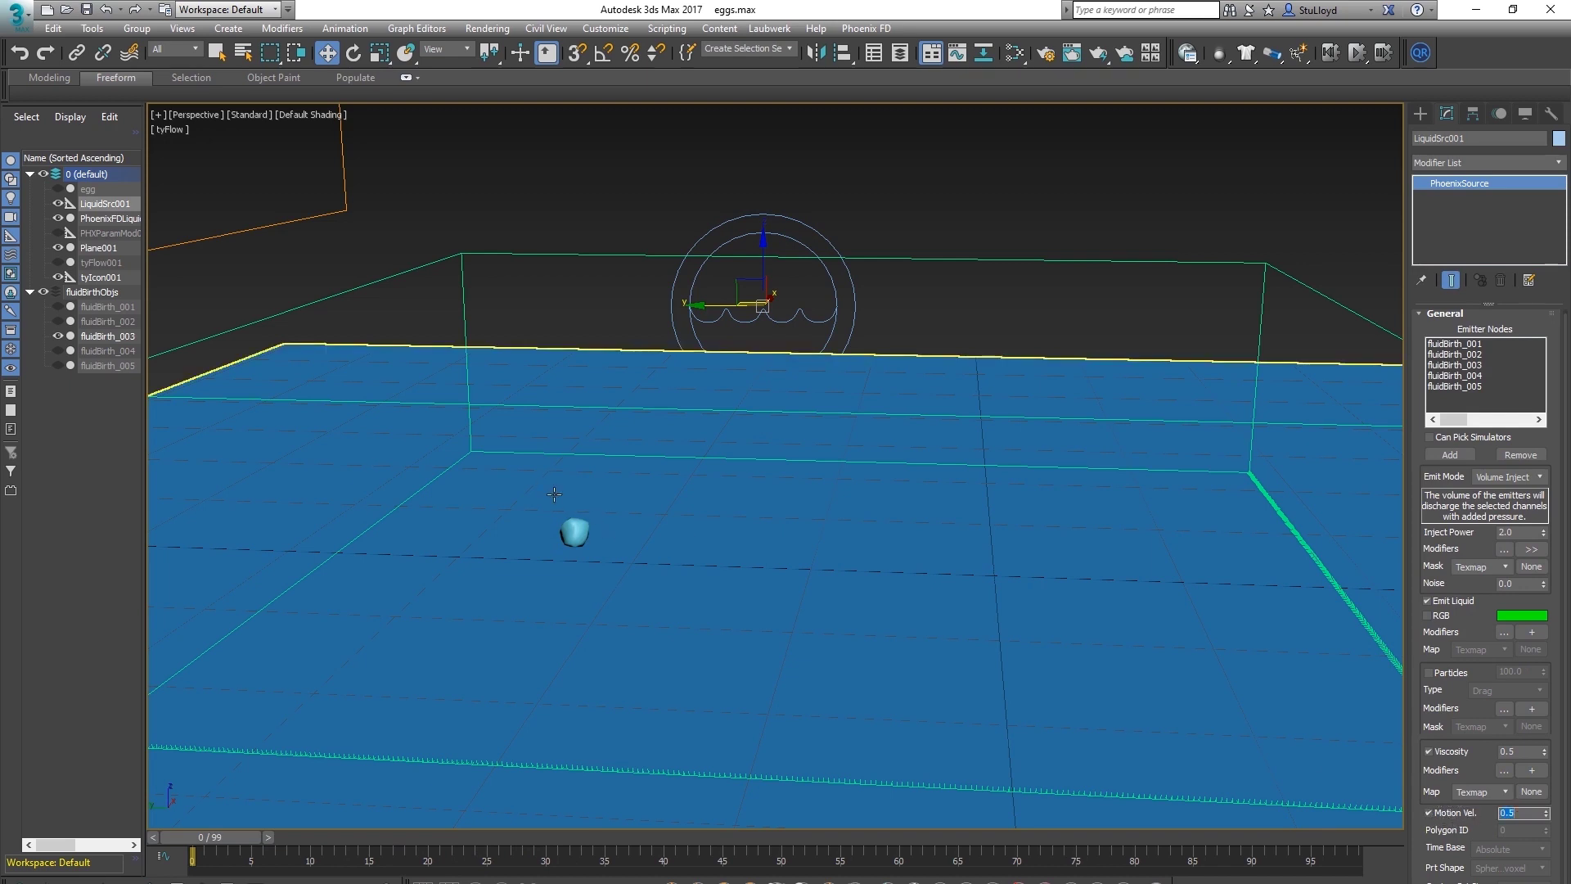
Set the liquid simulator's Start Frame to 25 instead of following the timeline, and scrub through the simulated frames
{"action": "left_click", "coordinate": [671, 564]}
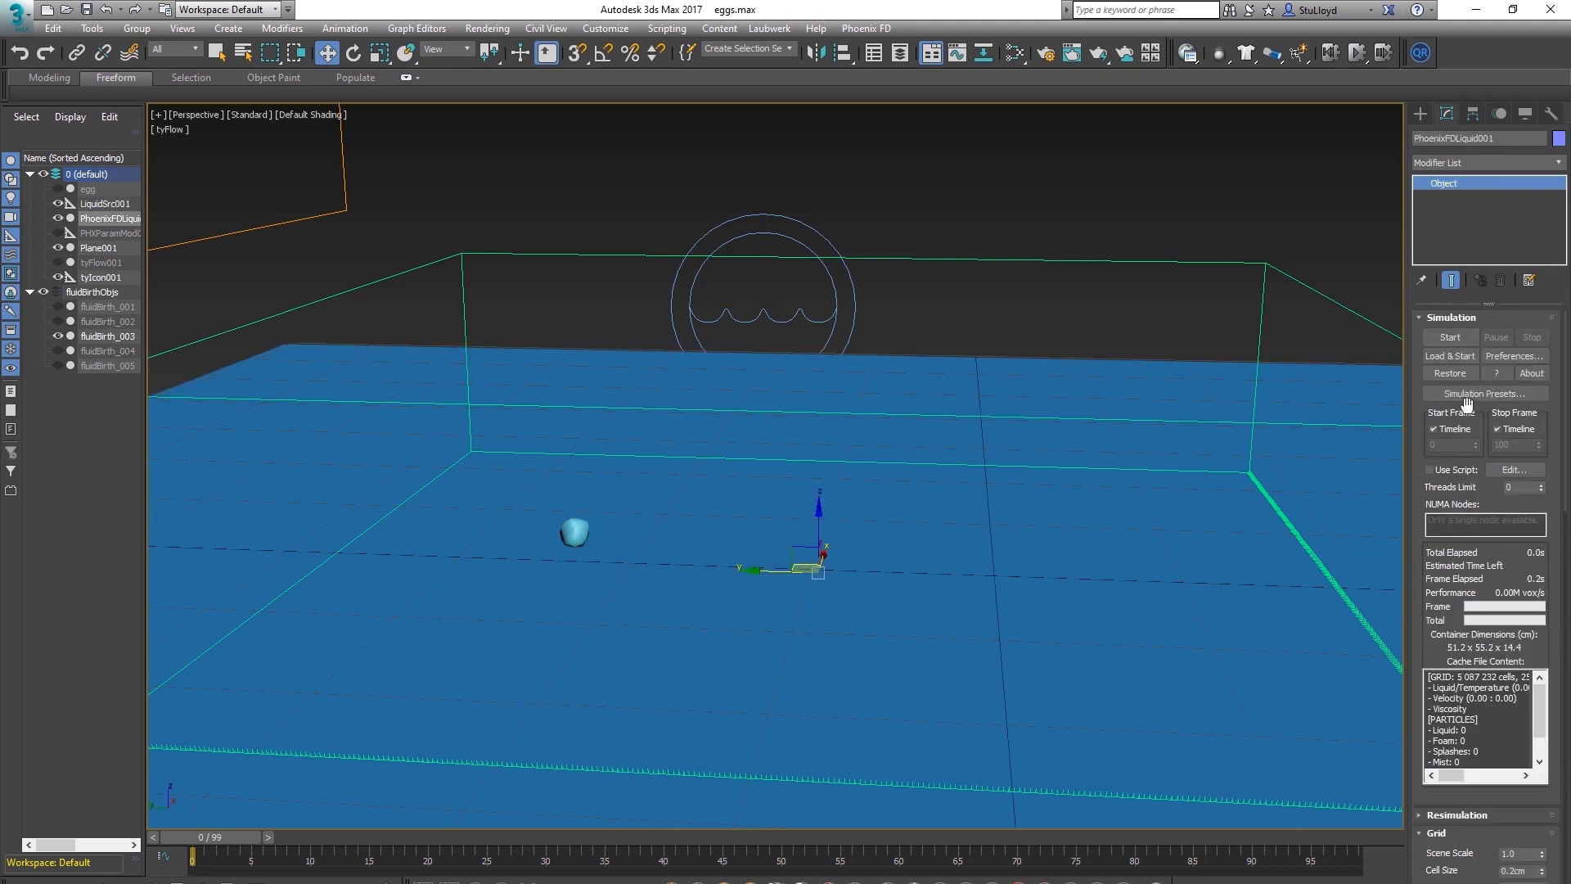
{"action": "left_click", "coordinate": [1442, 430]}
{"action": "type", "text": "25"}
{"action": "key", "text": "Return"}
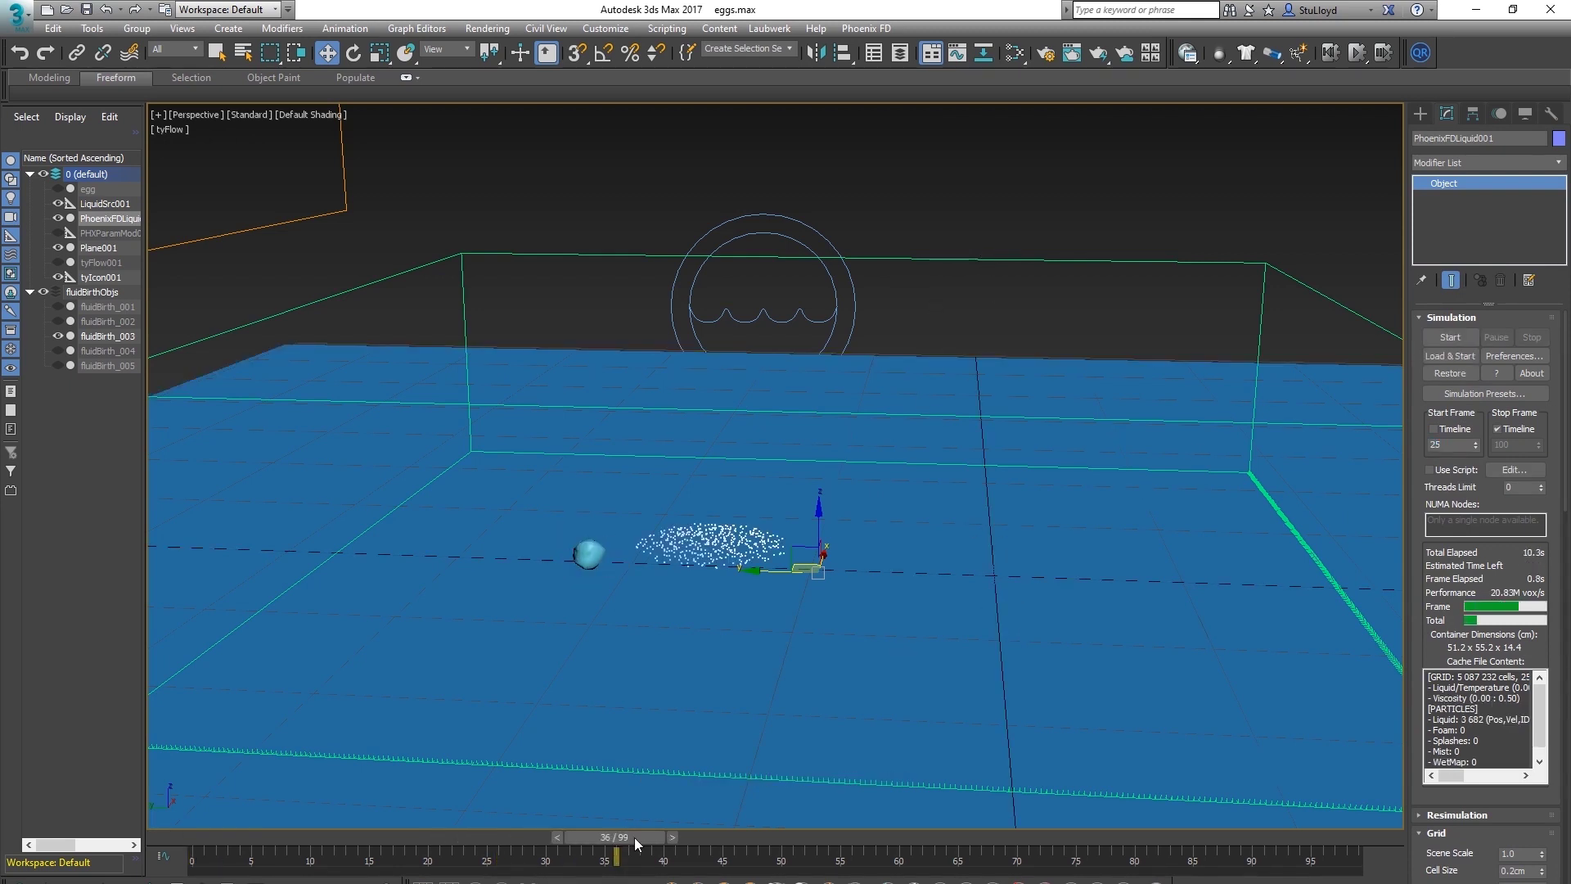
{"action": "left_click_drag", "start_coordinate": [652, 848], "coordinate": [553, 845]}
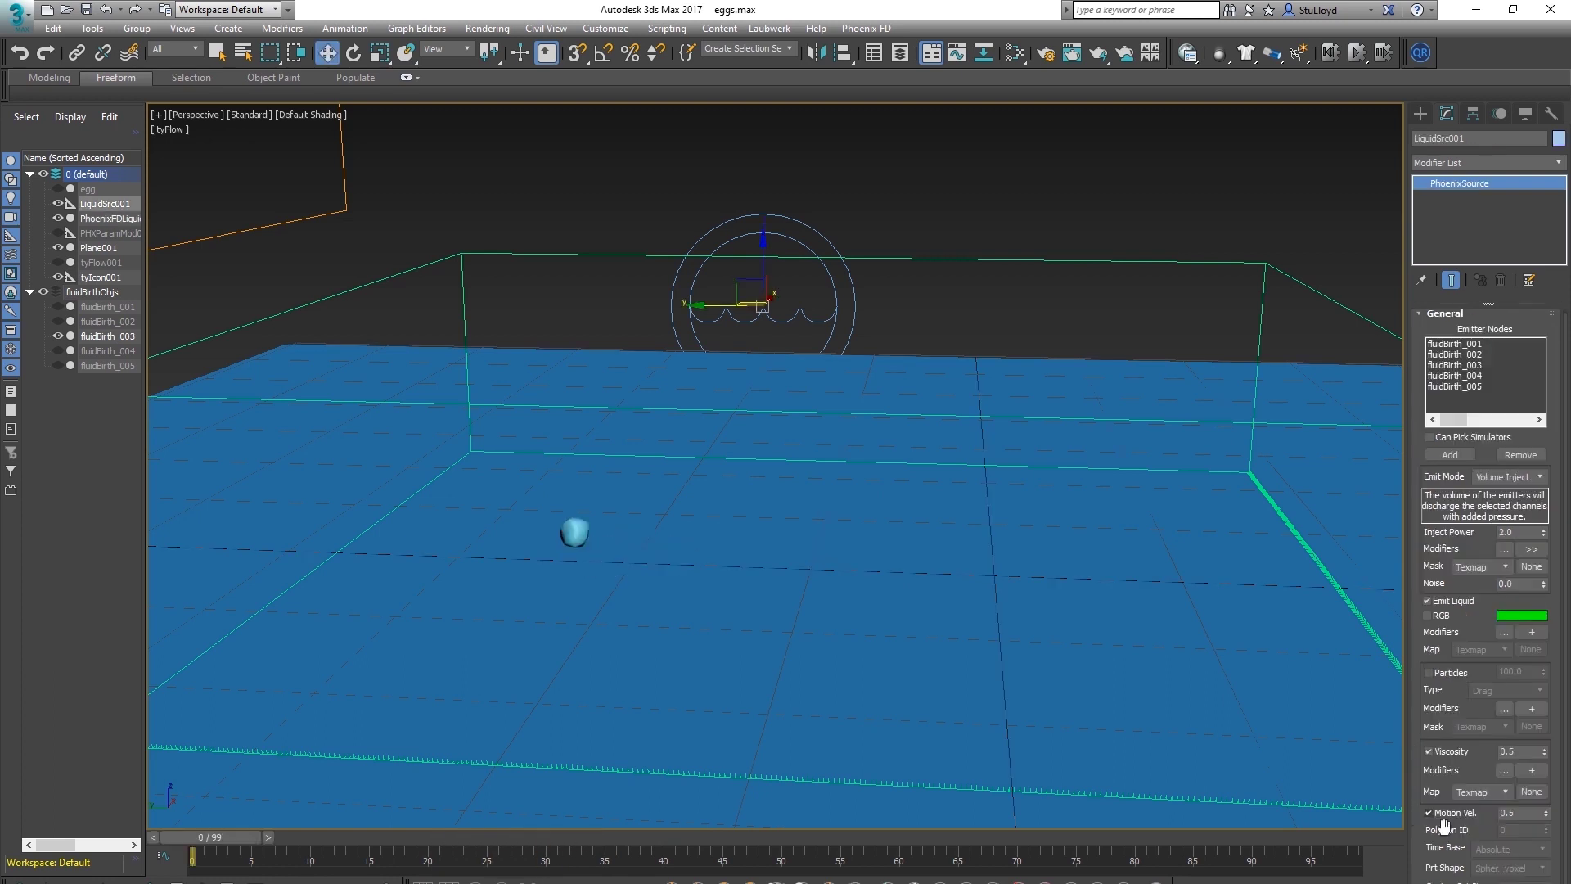
Set the liquid source's Motion Vel. to 0.25 and its Noise to 0.75
{"action": "left_click", "coordinate": [1529, 813]}
{"action": "type", "text": "0.25"}
{"action": "key", "text": "Return"}
{"action": "left_click_drag", "start_coordinate": [1422, 533], "coordinate": [1421, 623]}
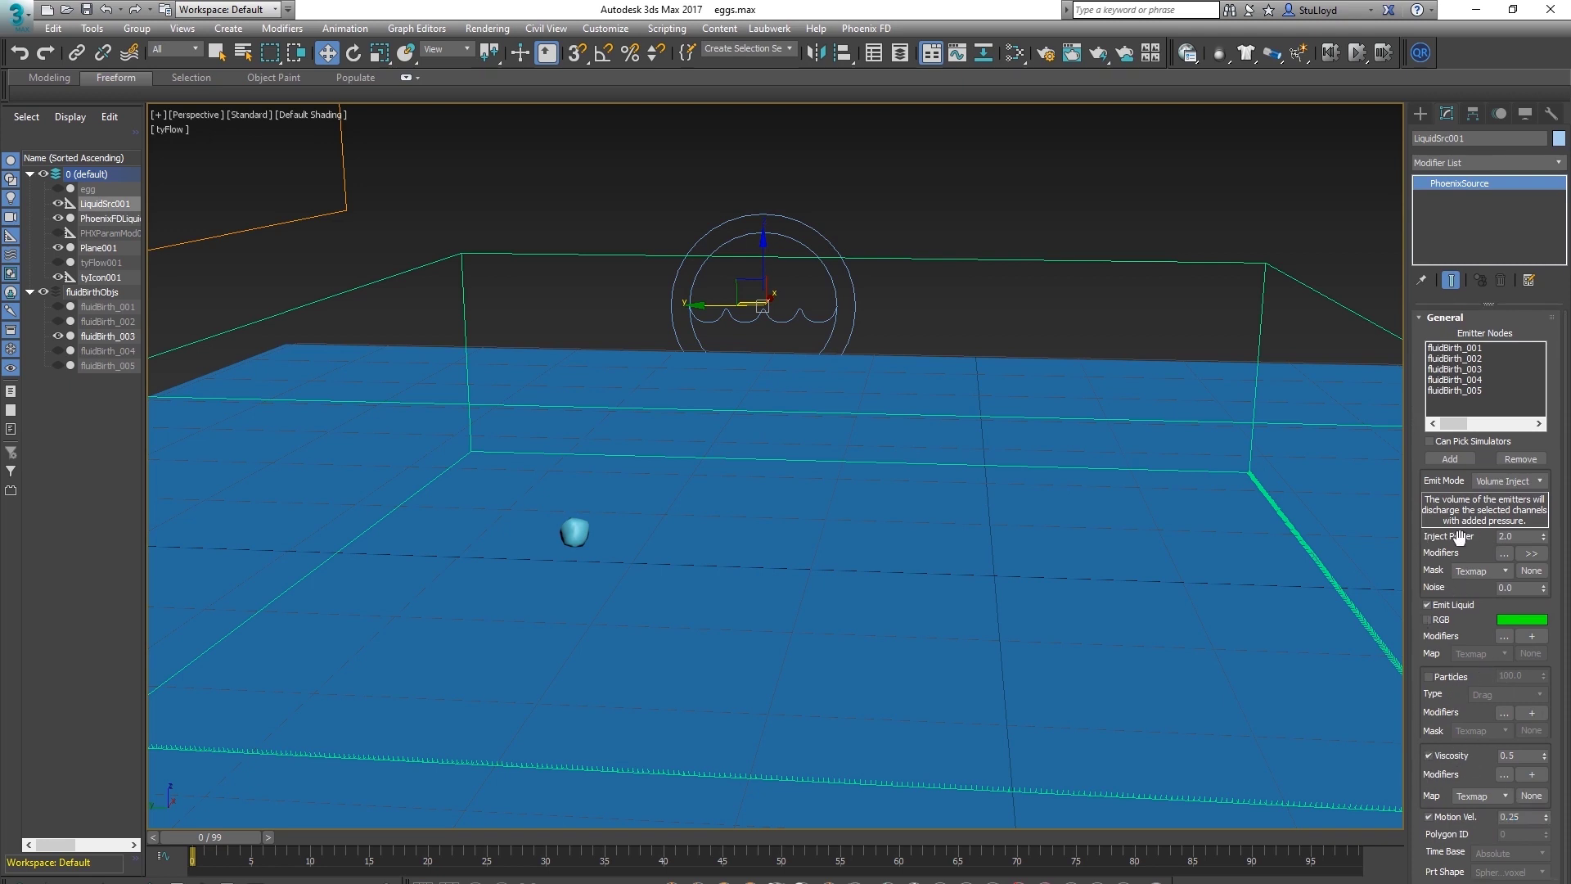
{"action": "left_click_drag", "start_coordinate": [1527, 588], "coordinate": [1491, 587]}
{"action": "type", "text": "0"}
{"action": "key", "text": "Return"}
Refine the liquid simulator's grid, trying a Cell Size of 0.1 cm and settling on 0.12 cm
{"action": "middle_click_drag", "start_coordinate": [679, 525], "coordinate": [772, 533]}
{"action": "middle_click_drag", "start_coordinate": [615, 547], "coordinate": [655, 542], "text": "alt"}
{"action": "left_click", "coordinate": [905, 336]}
{"action": "left_click_drag", "start_coordinate": [1420, 639], "coordinate": [1420, 787]}
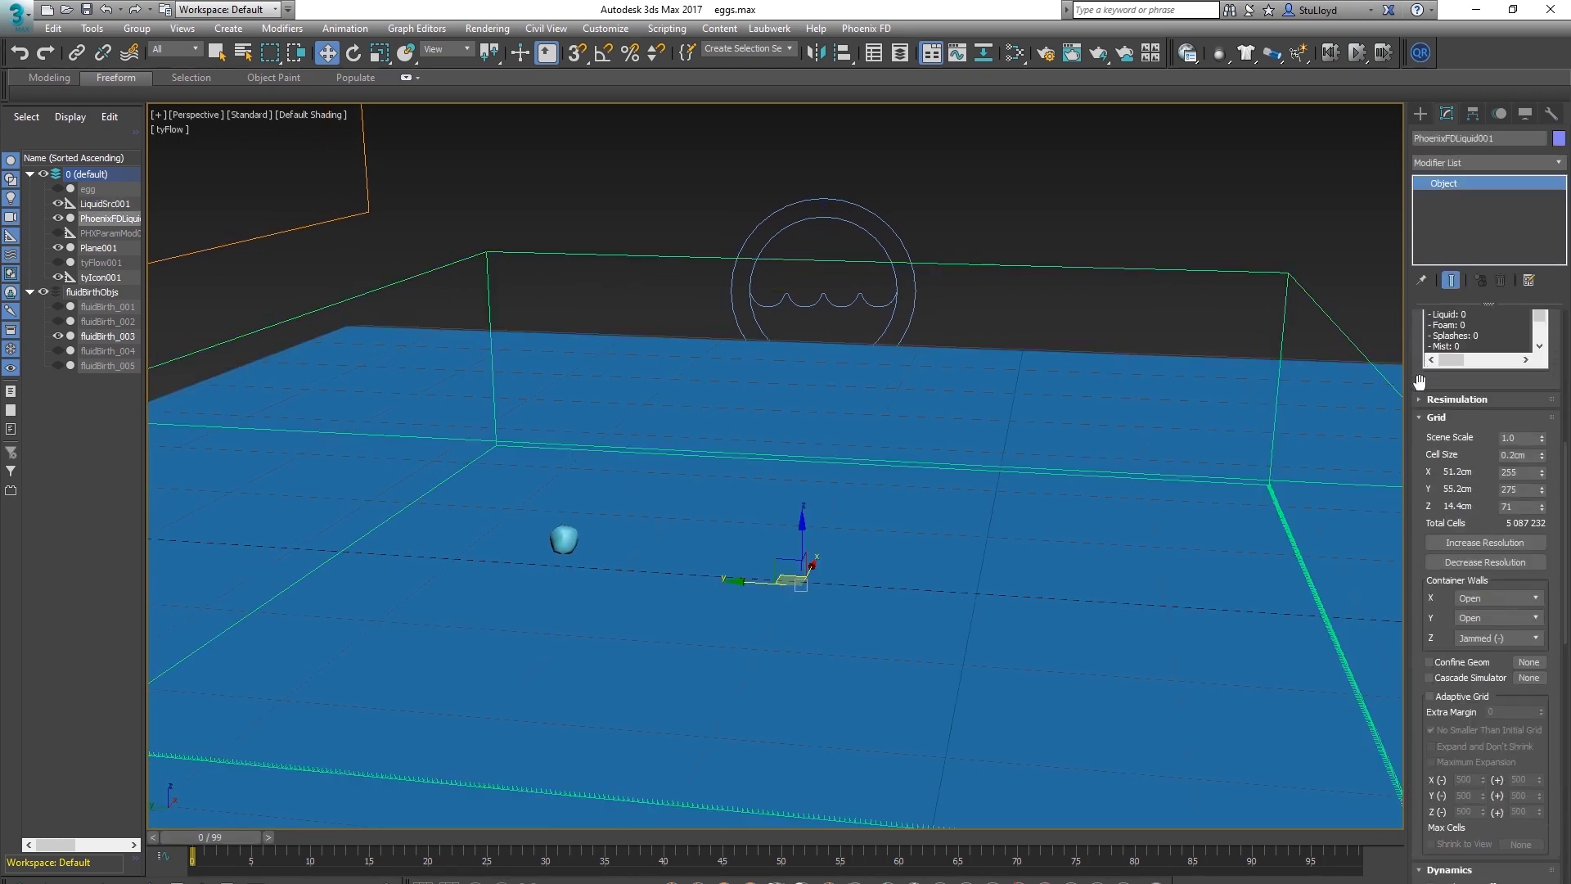
{"action": "left_click_drag", "start_coordinate": [1420, 385], "coordinate": [1417, 837]}
{"action": "scroll", "coordinate": [1416, 474], "scroll_direction": "down", "scroll_amount": 3}
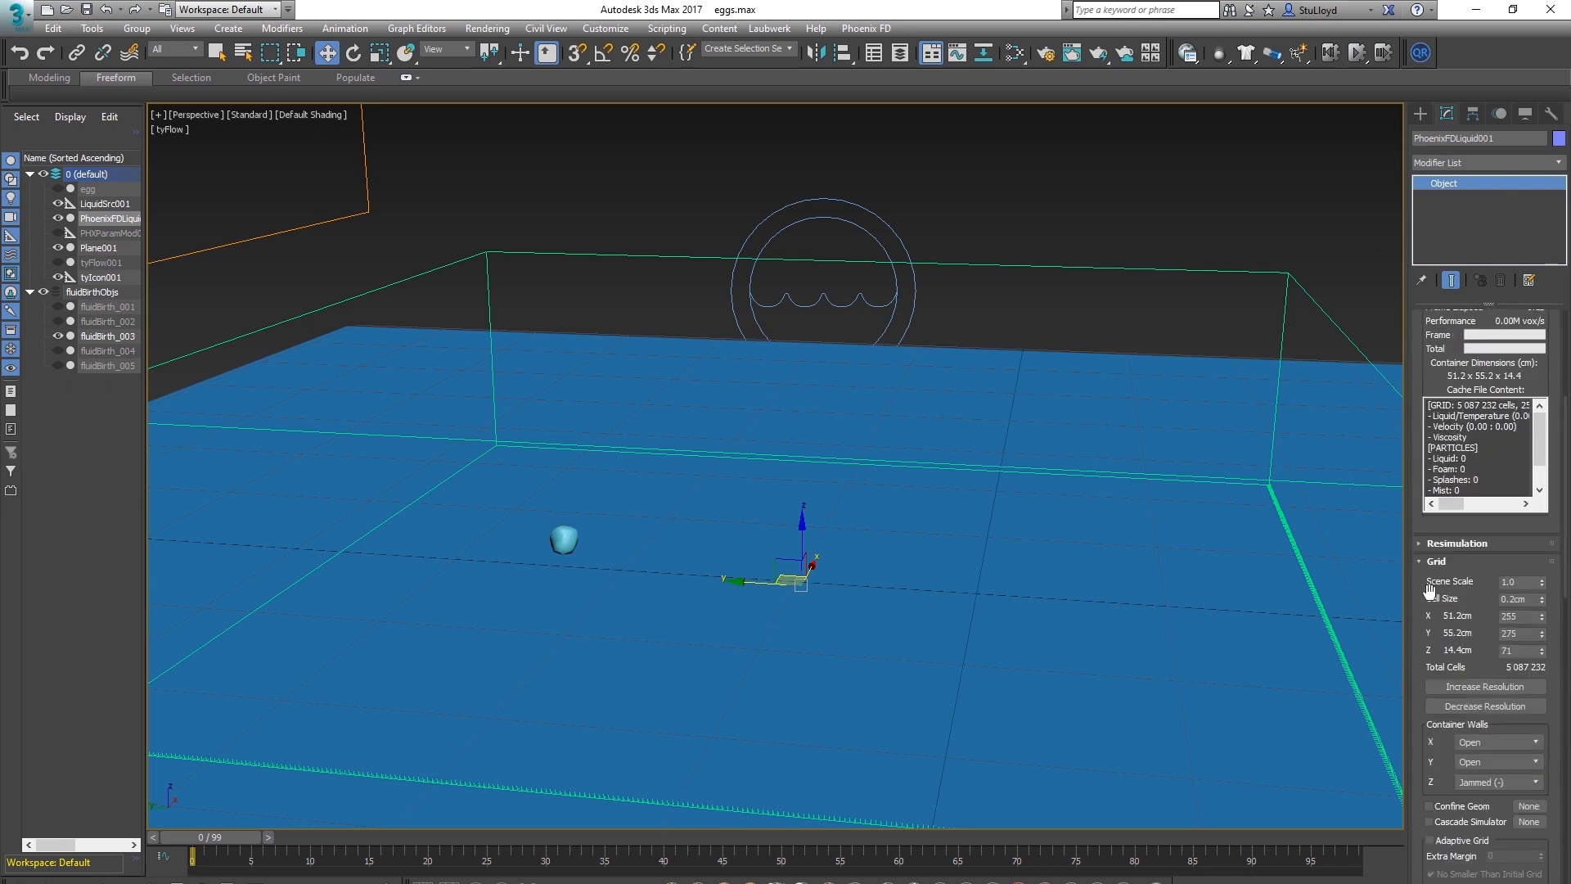
{"action": "scroll", "coordinate": [1426, 573], "scroll_direction": "down", "scroll_amount": 3}
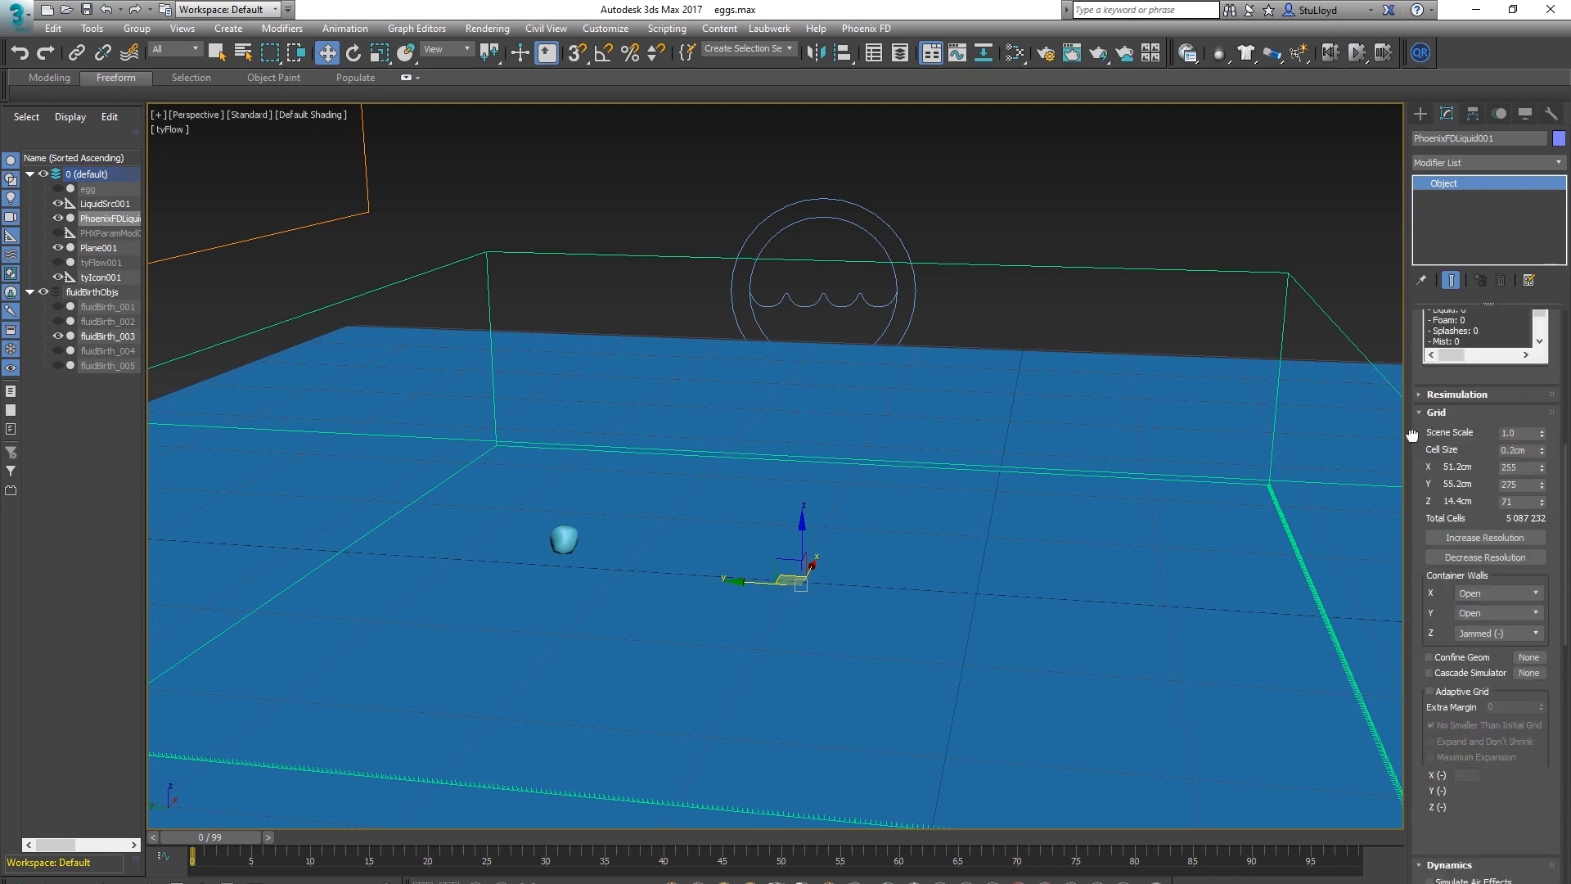
{"action": "middle_click_drag", "start_coordinate": [743, 567], "coordinate": [717, 561]}
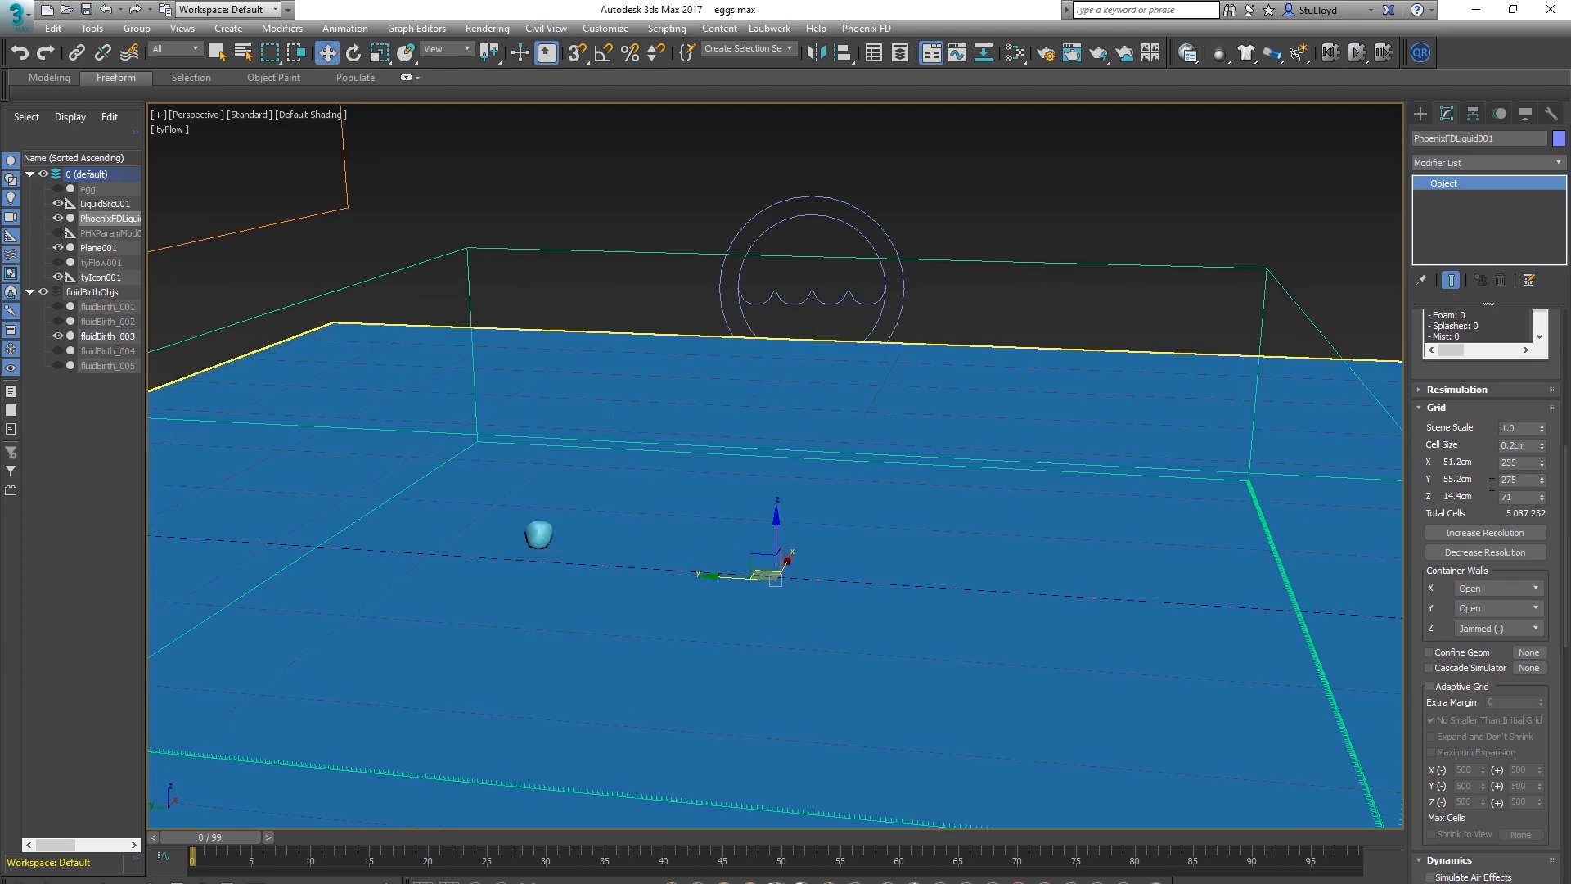
{"action": "left_click", "coordinate": [1518, 449]}
{"action": "key", "text": "Return"}
{"action": "middle_click_drag", "start_coordinate": [625, 563], "coordinate": [644, 547]}
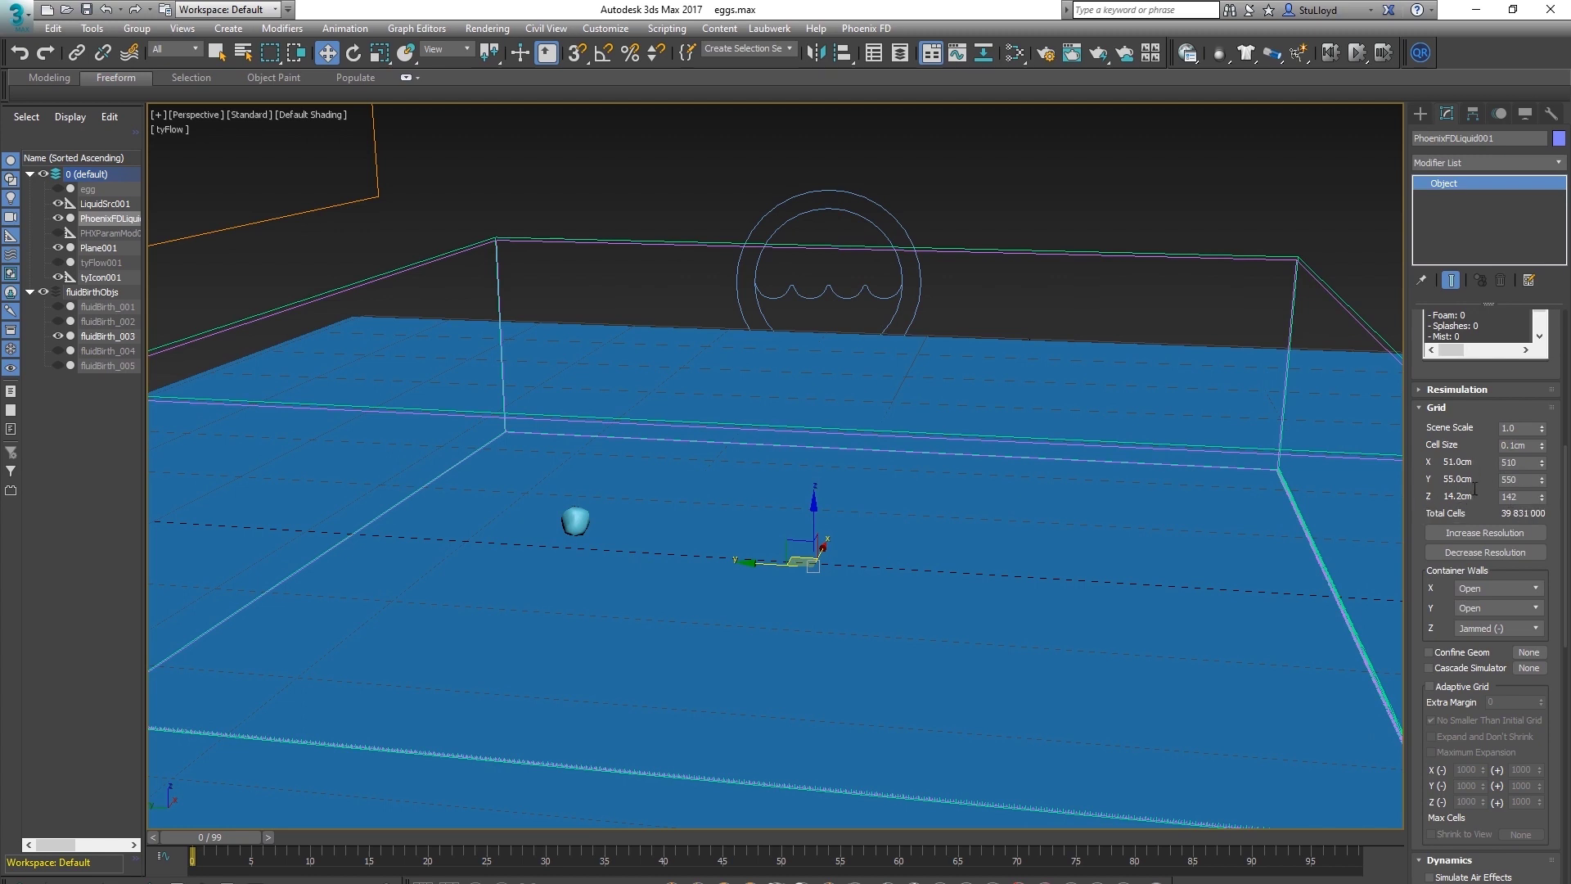
{"action": "left_click", "coordinate": [1515, 446]}
{"action": "type", "text": "2"}
{"action": "key", "text": "Return"}
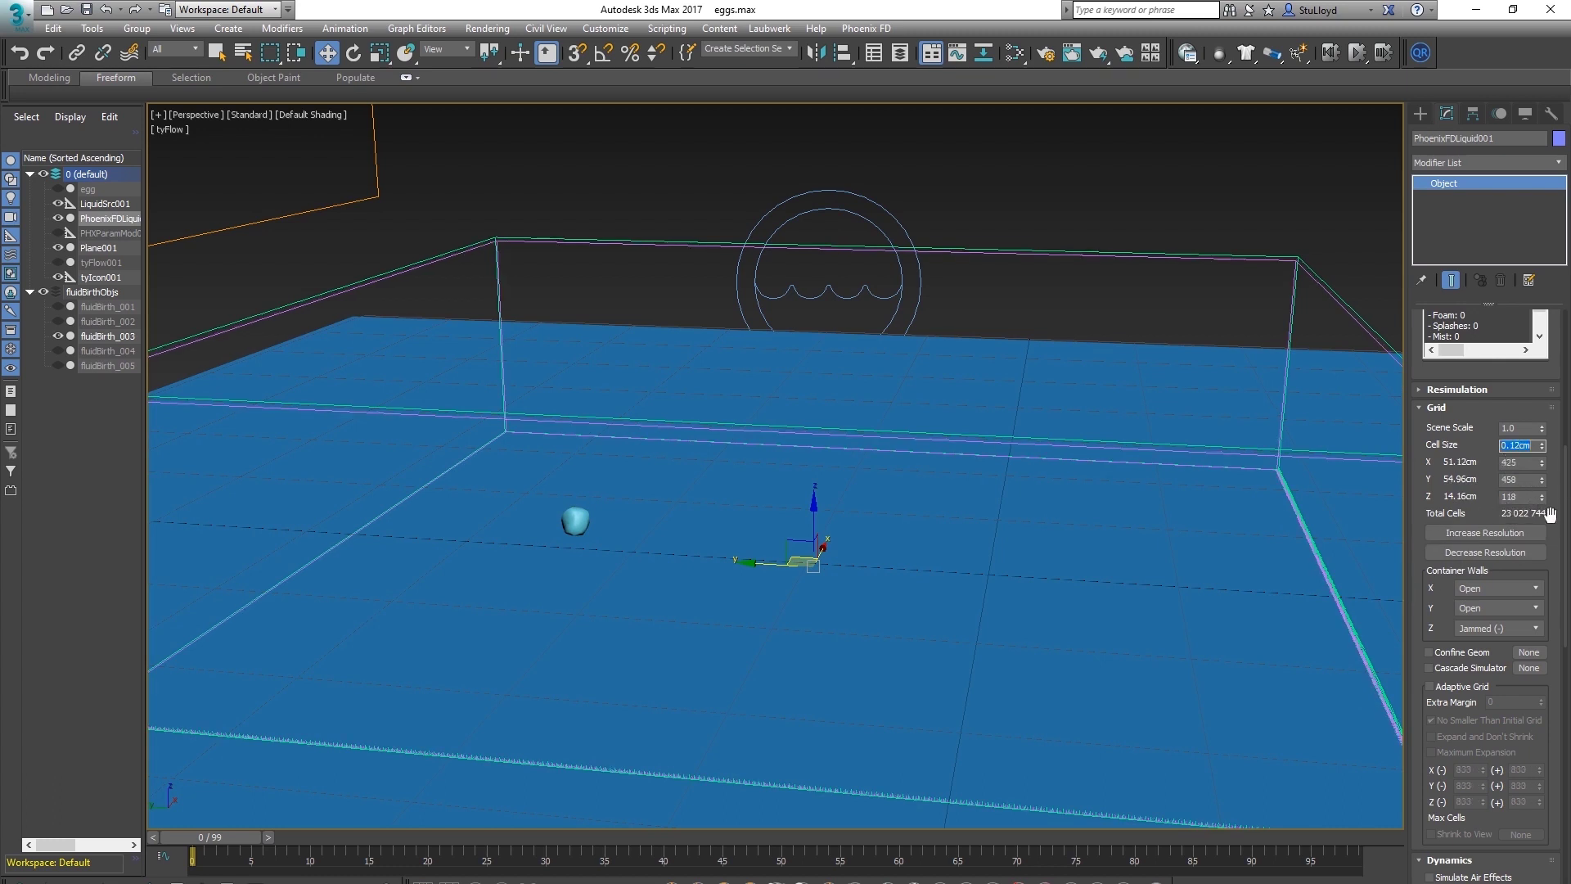
Go to frame 25 and enable Wetting in the liquid simulator's dynamics with a Sticky Liquid value of 0.5
{"action": "scroll", "coordinate": [1428, 573], "scroll_direction": "down", "scroll_amount": 9}
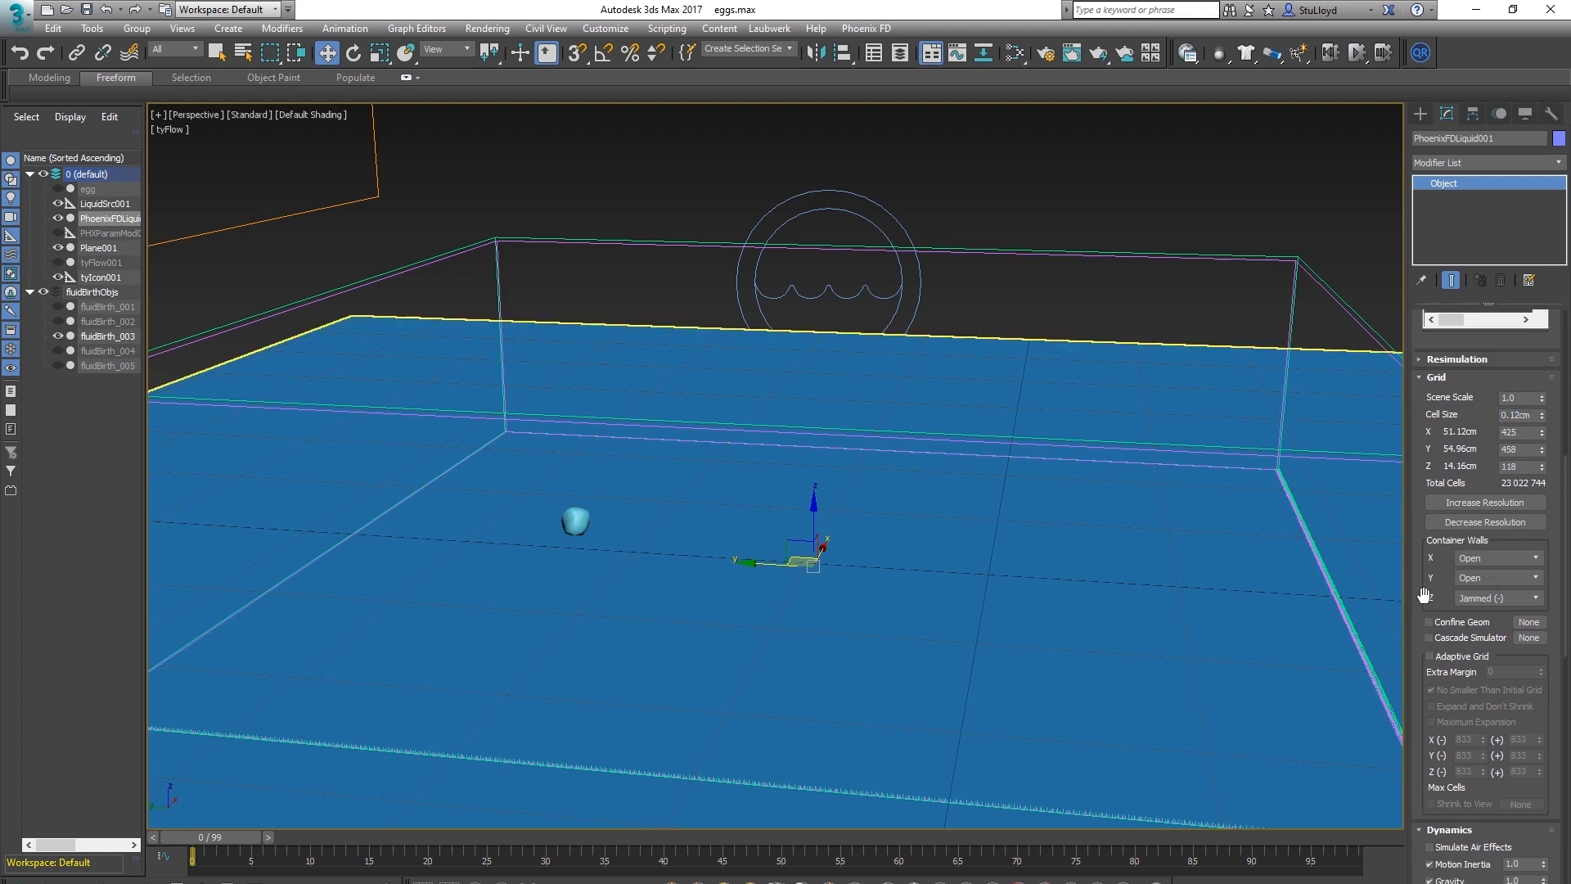
{"action": "scroll", "coordinate": [1424, 491], "scroll_direction": "down", "scroll_amount": 3}
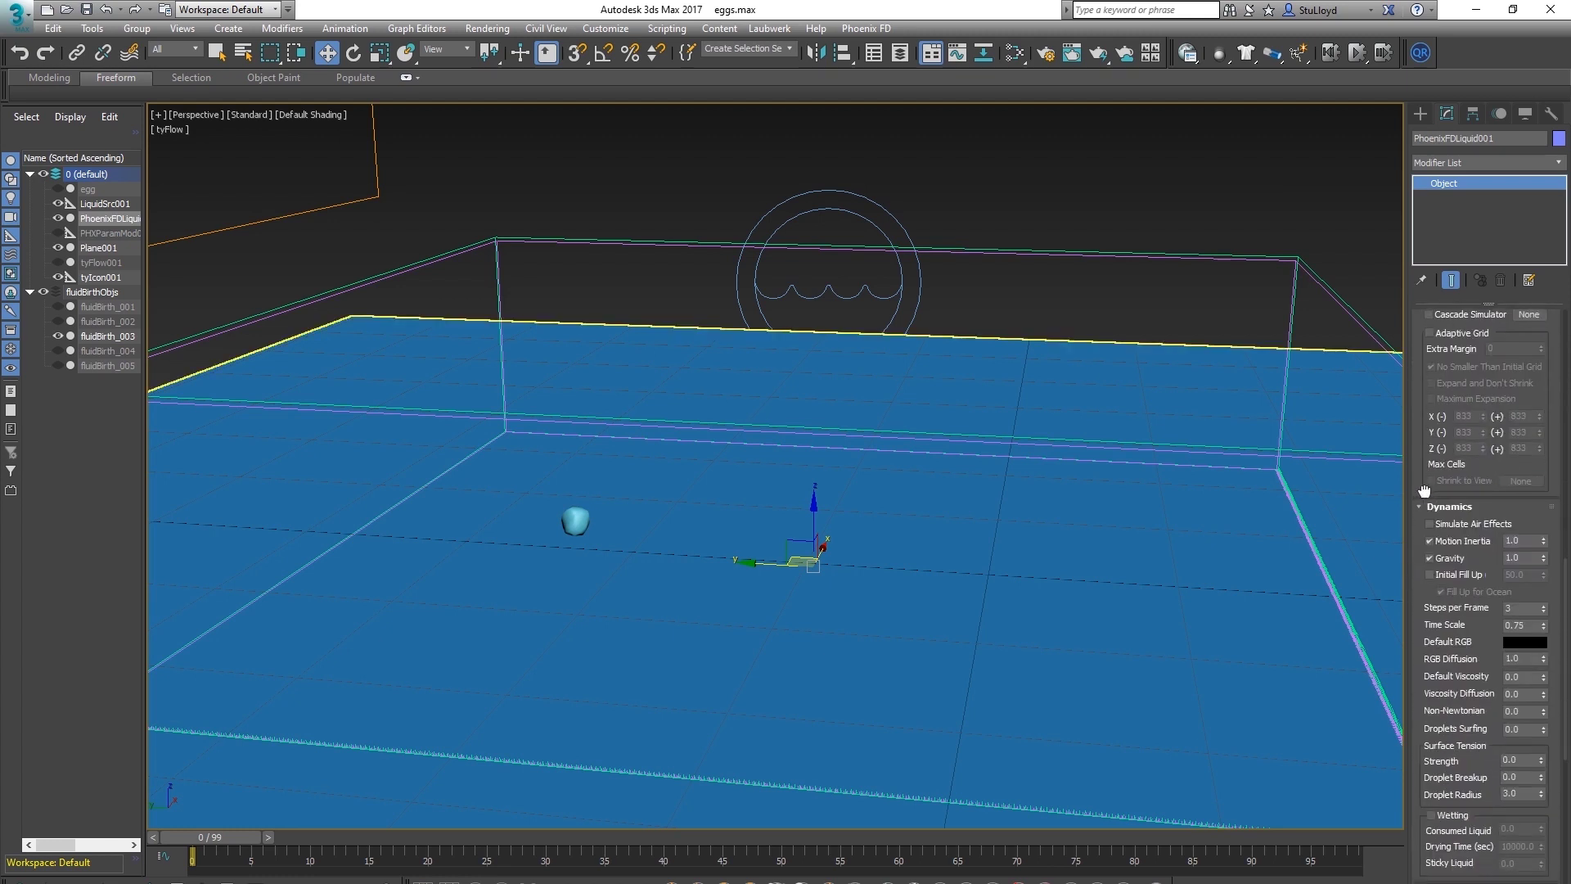
{"action": "scroll", "coordinate": [1423, 491], "scroll_direction": "down", "scroll_amount": 4}
{"action": "middle_click_drag", "start_coordinate": [733, 618], "coordinate": [842, 617]}
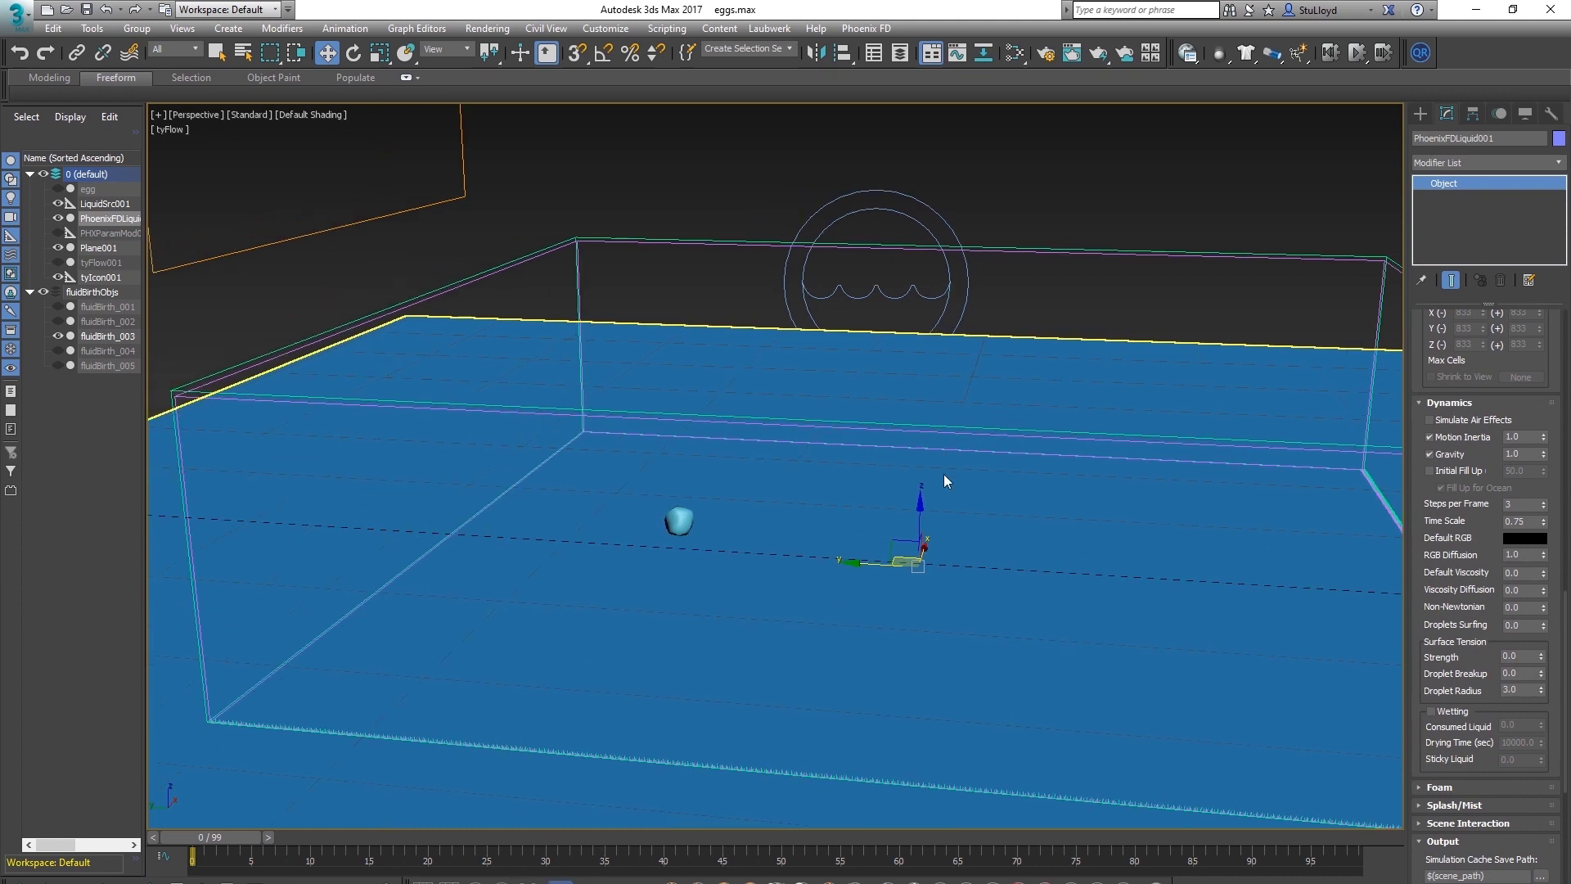
{"action": "mouse_move", "coordinate": [489, 837]}
{"action": "left_mouse_down"}
{"action": "mouse_move", "coordinate": [548, 830]}
{"action": "mouse_move", "coordinate": [515, 837]}
{"action": "left_mouse_up"}
{"action": "key", "text": "w"}
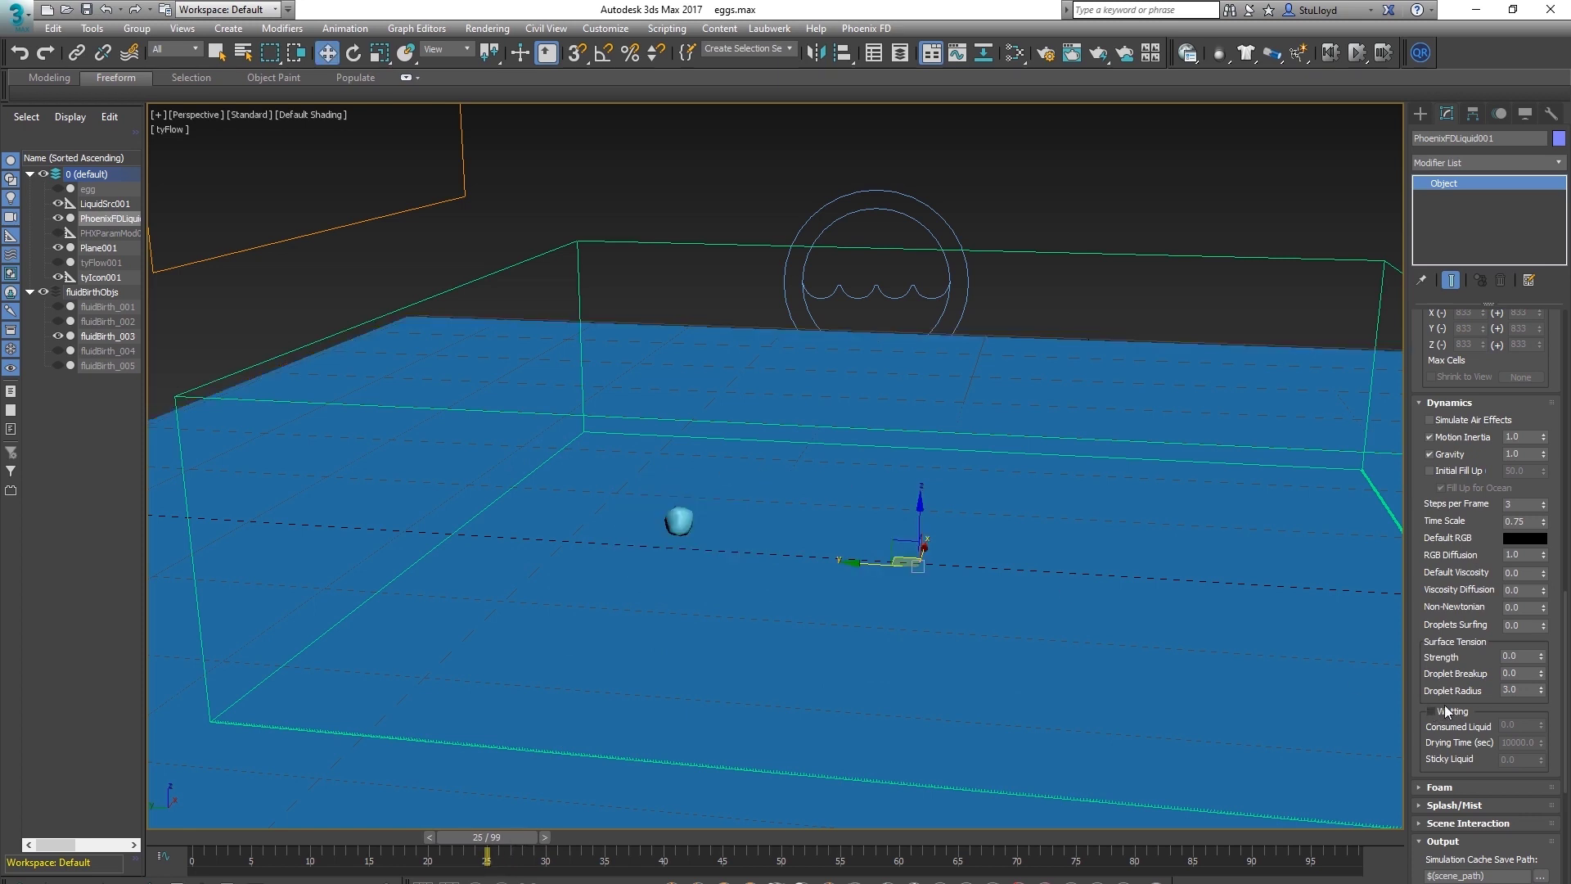
{"action": "scroll", "coordinate": [1415, 638], "scroll_direction": "down", "scroll_amount": 1}
{"action": "scroll", "coordinate": [1415, 638], "scroll_direction": "down", "scroll_amount": 2}
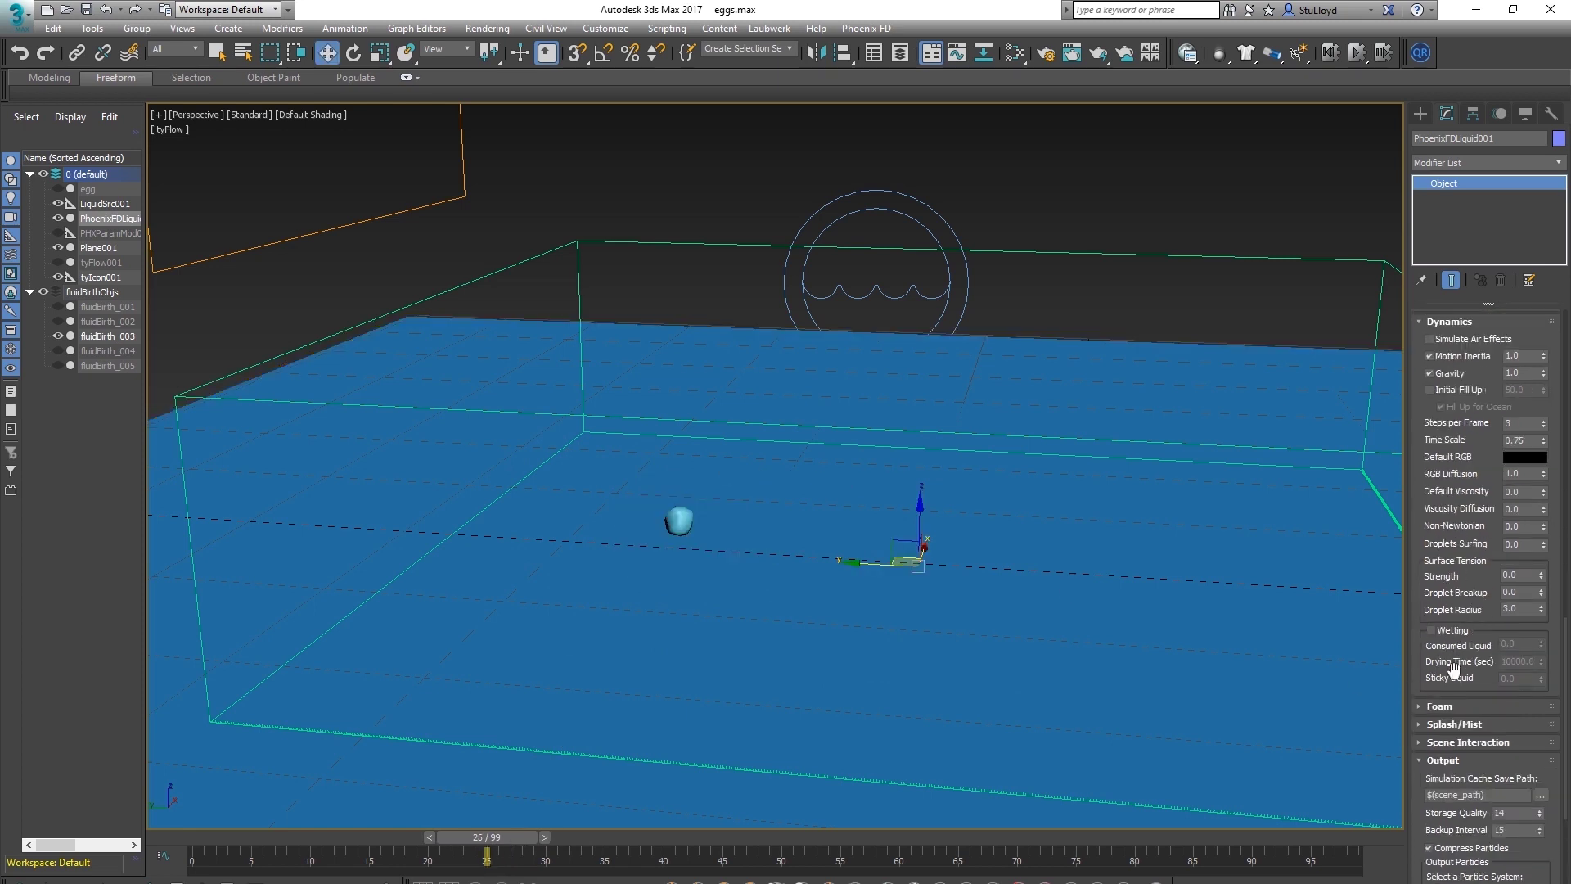
{"action": "left_click", "coordinate": [1432, 631]}
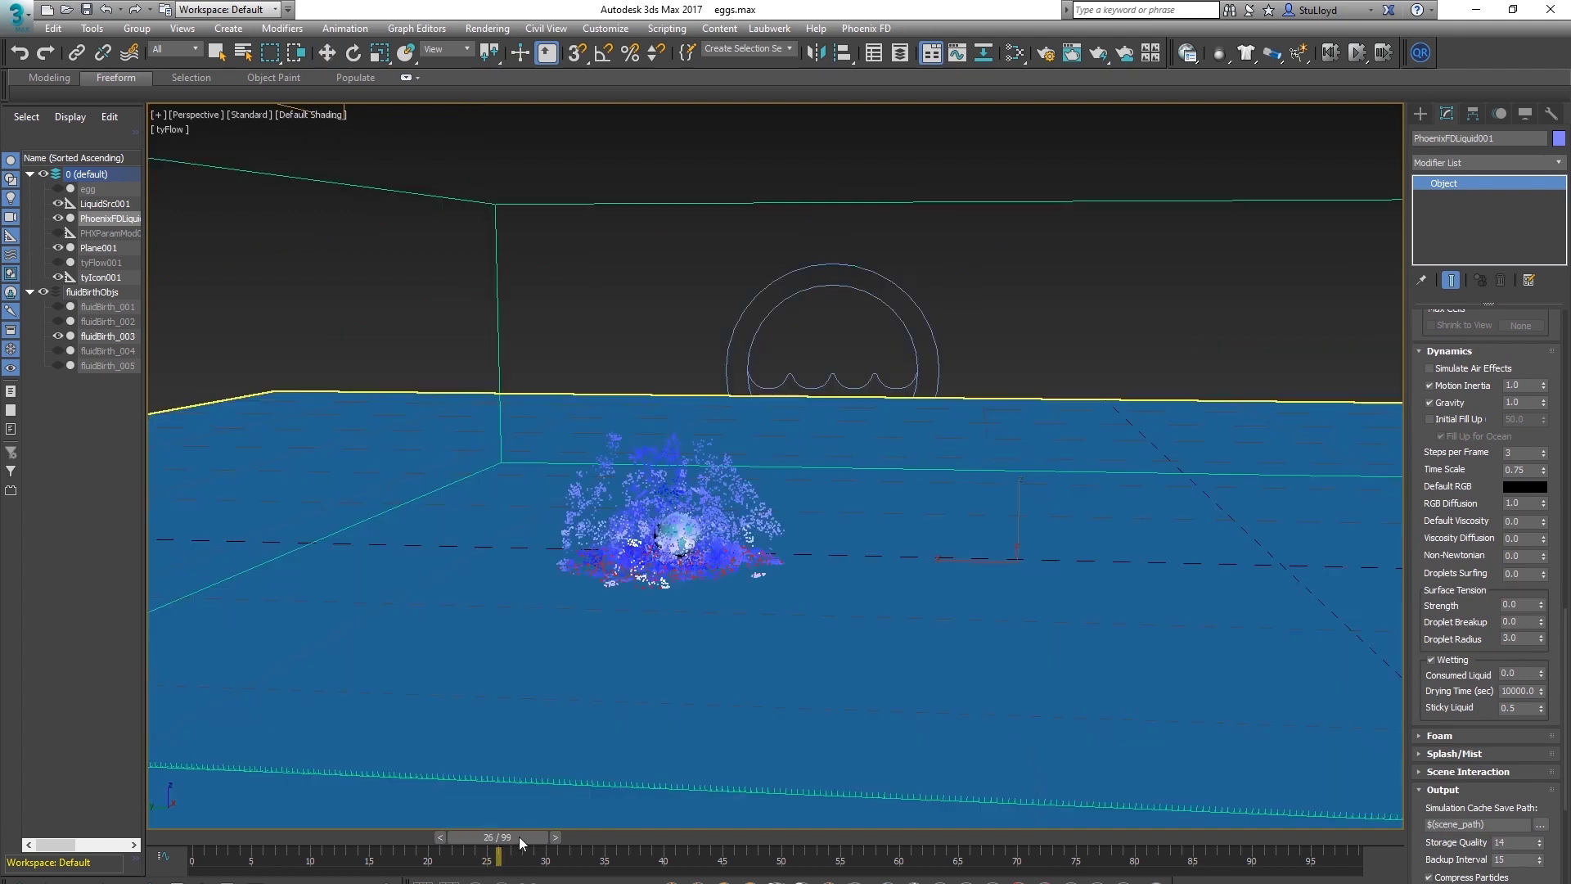
Examine the particle splash around the emitter at frames 26 and 27 of the new simulation
{"action": "left_click_drag", "start_coordinate": [519, 836], "coordinate": [533, 836]}
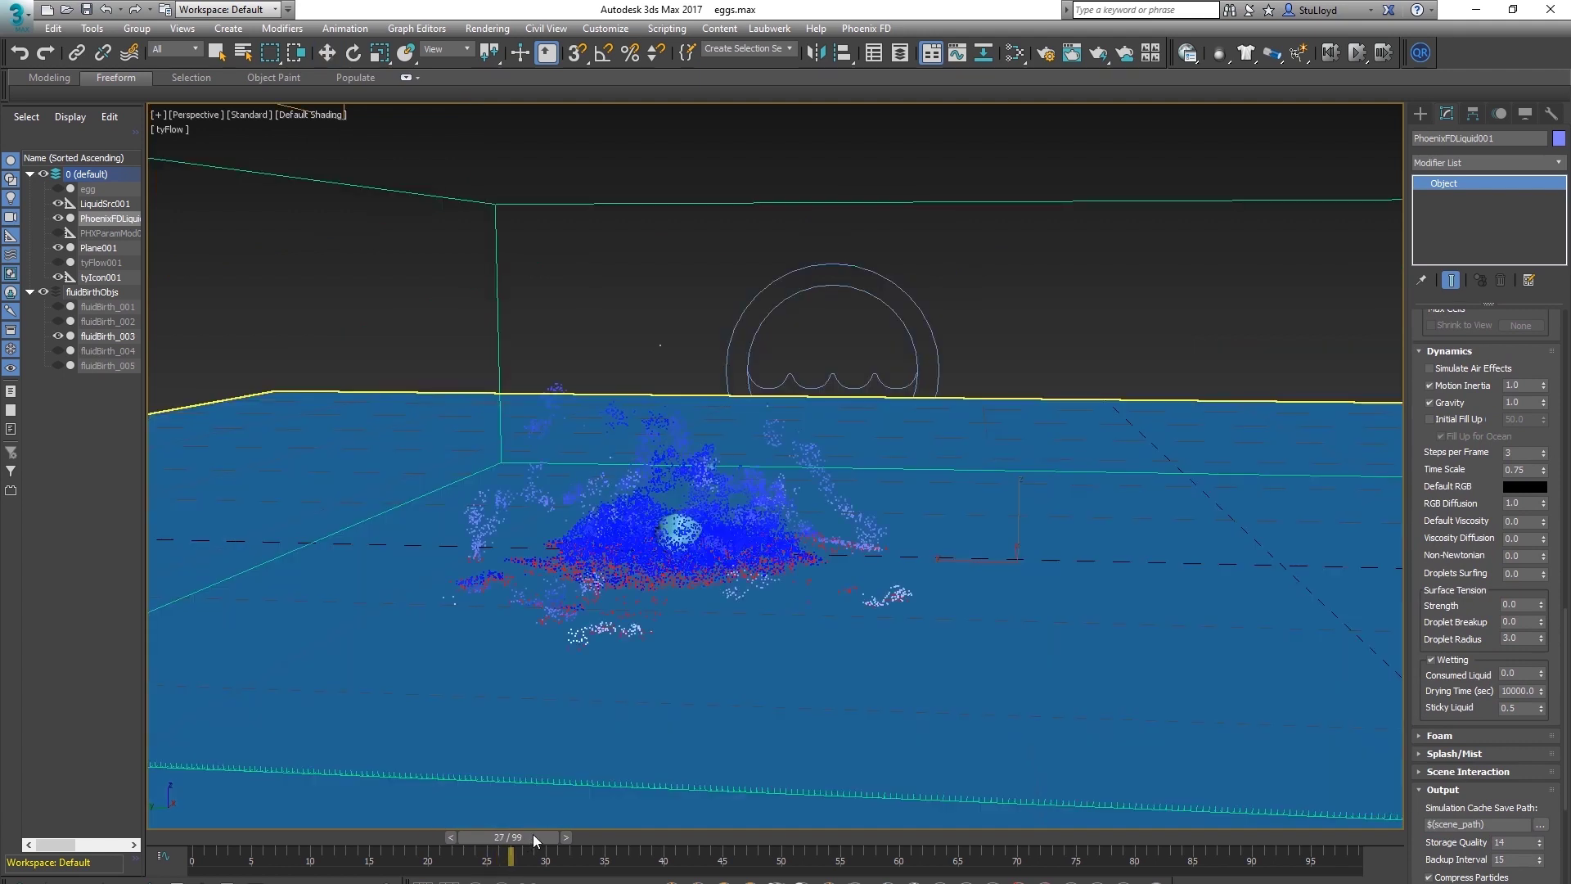
{"action": "scroll", "coordinate": [769, 493], "scroll_direction": "down", "scroll_amount": 3}
{"action": "middle_click_drag", "start_coordinate": [769, 494], "coordinate": [783, 515], "text": "alt"}
{"action": "scroll", "coordinate": [783, 515], "scroll_direction": "up", "scroll_amount": 3}
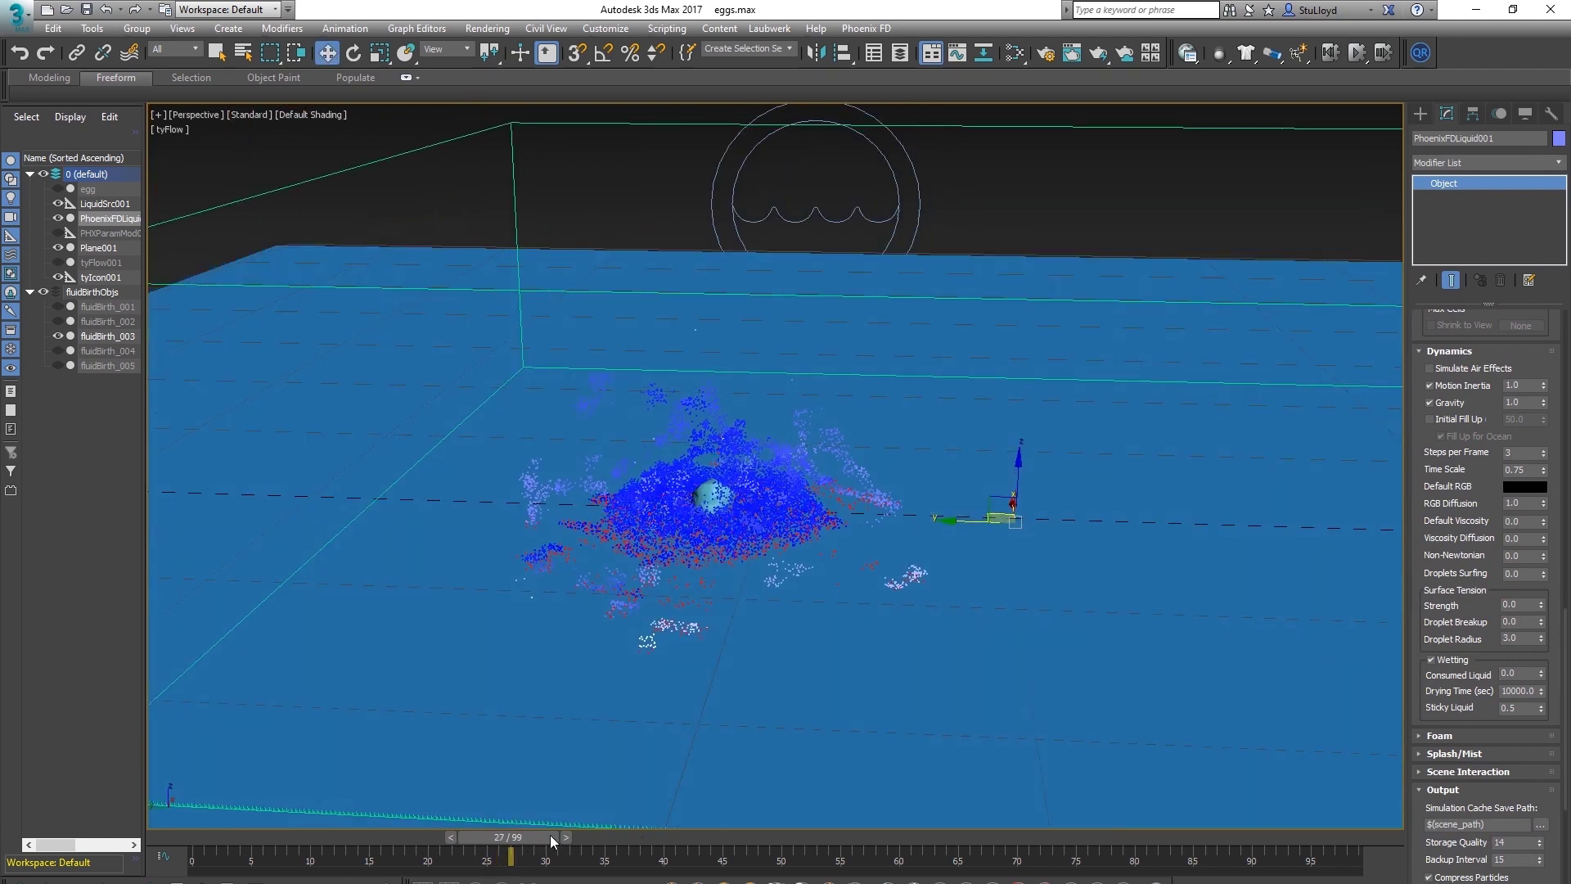
Return to frame 24 and set the liquid source's Inject Power to 1.0
{"action": "left_click_drag", "start_coordinate": [548, 840], "coordinate": [513, 842]}
{"action": "key", "text": "w"}
{"action": "left_click", "coordinate": [893, 162]}
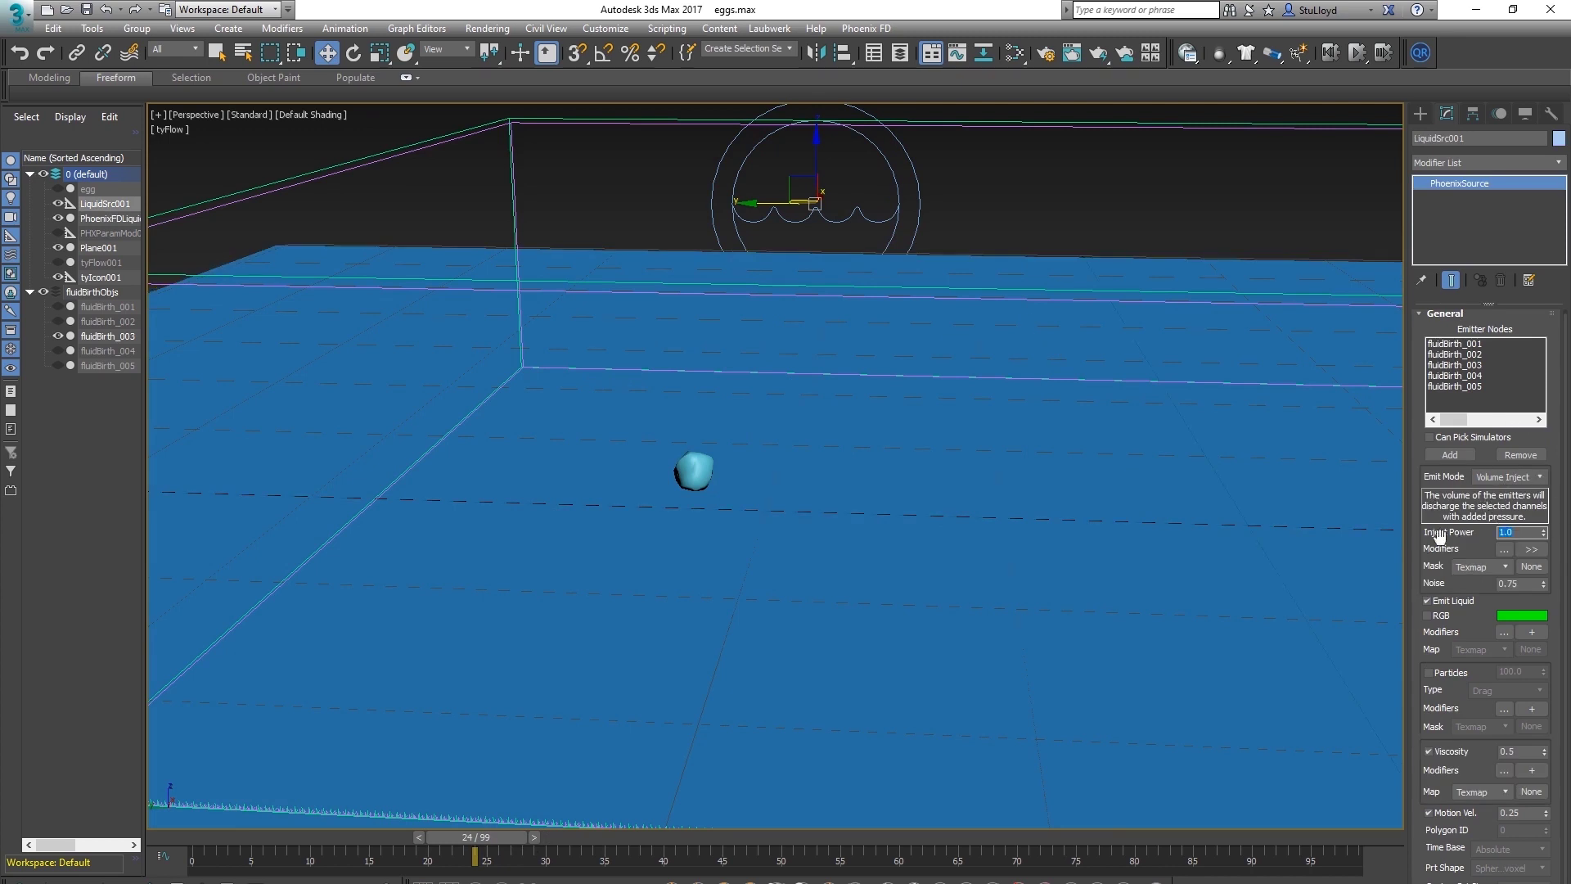
Lower the liquid source's Viscosity after checking the particle spread around the emitter at frame 30
{"action": "scroll", "coordinate": [798, 526], "scroll_direction": "down", "scroll_amount": 3}
{"action": "middle_click_drag", "start_coordinate": [798, 526], "coordinate": [705, 524], "text": "alt"}
{"action": "scroll", "coordinate": [678, 527], "scroll_direction": "up", "scroll_amount": 2}
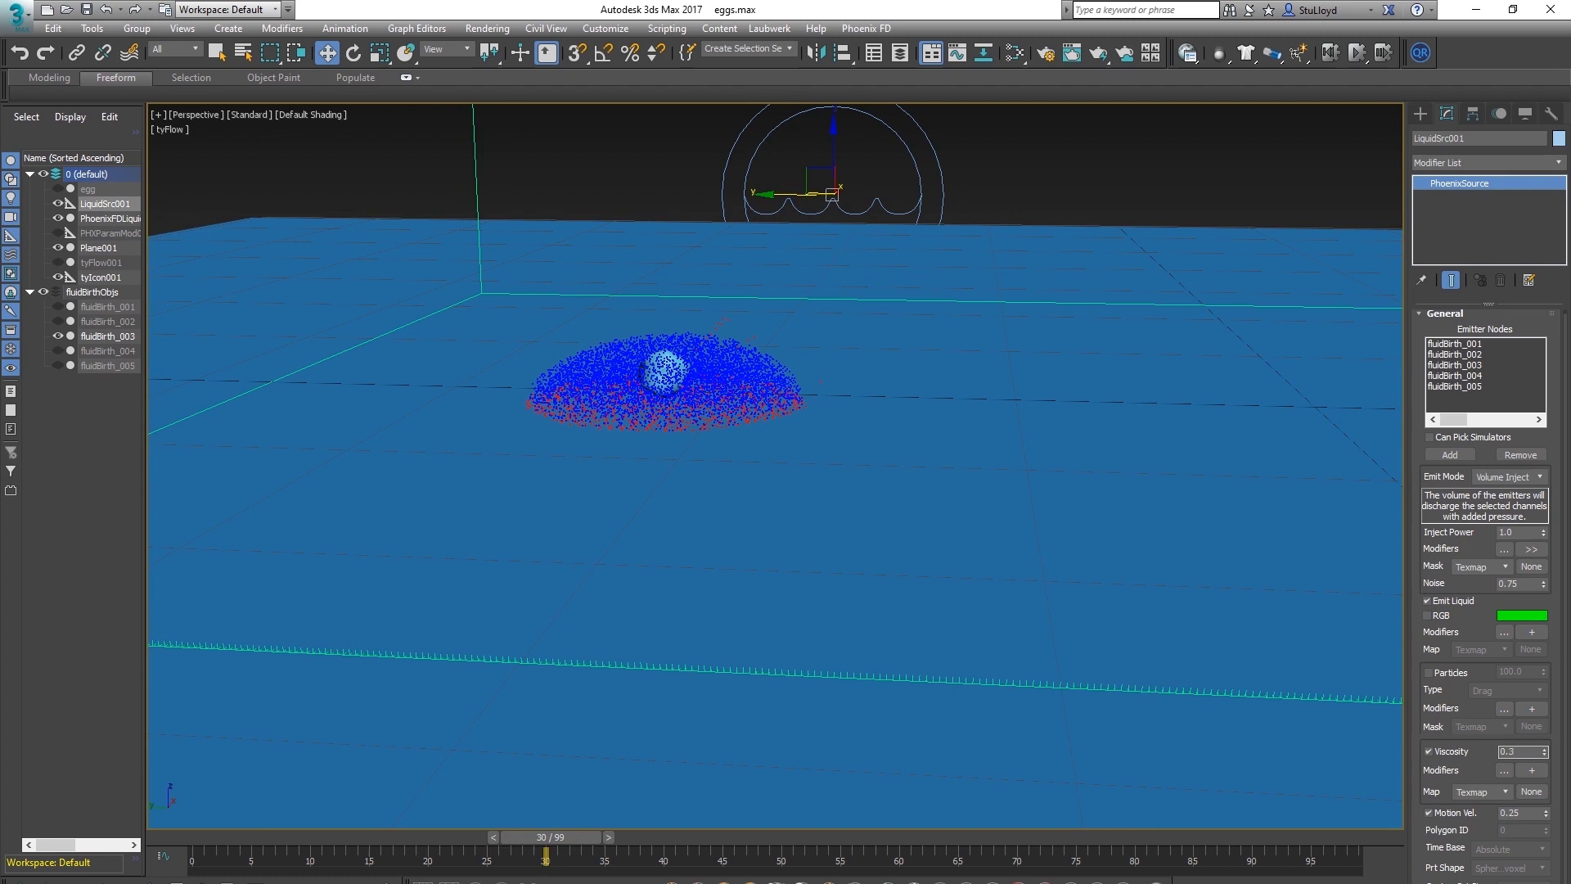
{"action": "key", "text": "Return"}
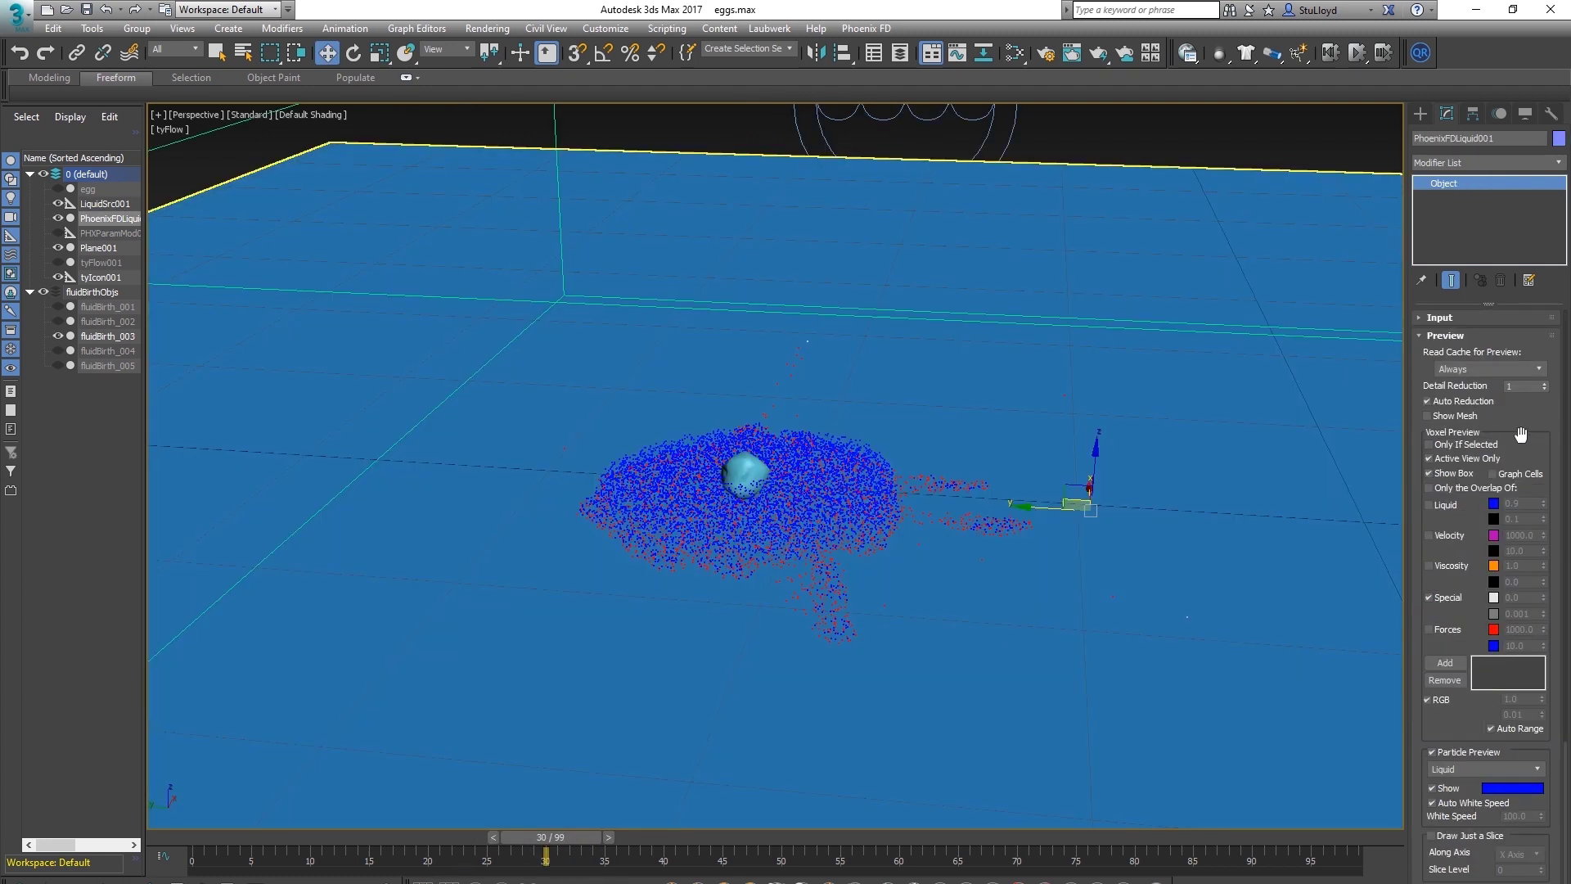
Turn off Particle Preview and turn on Show Mesh for the liquid simulator
{"action": "left_click", "coordinate": [1431, 752]}
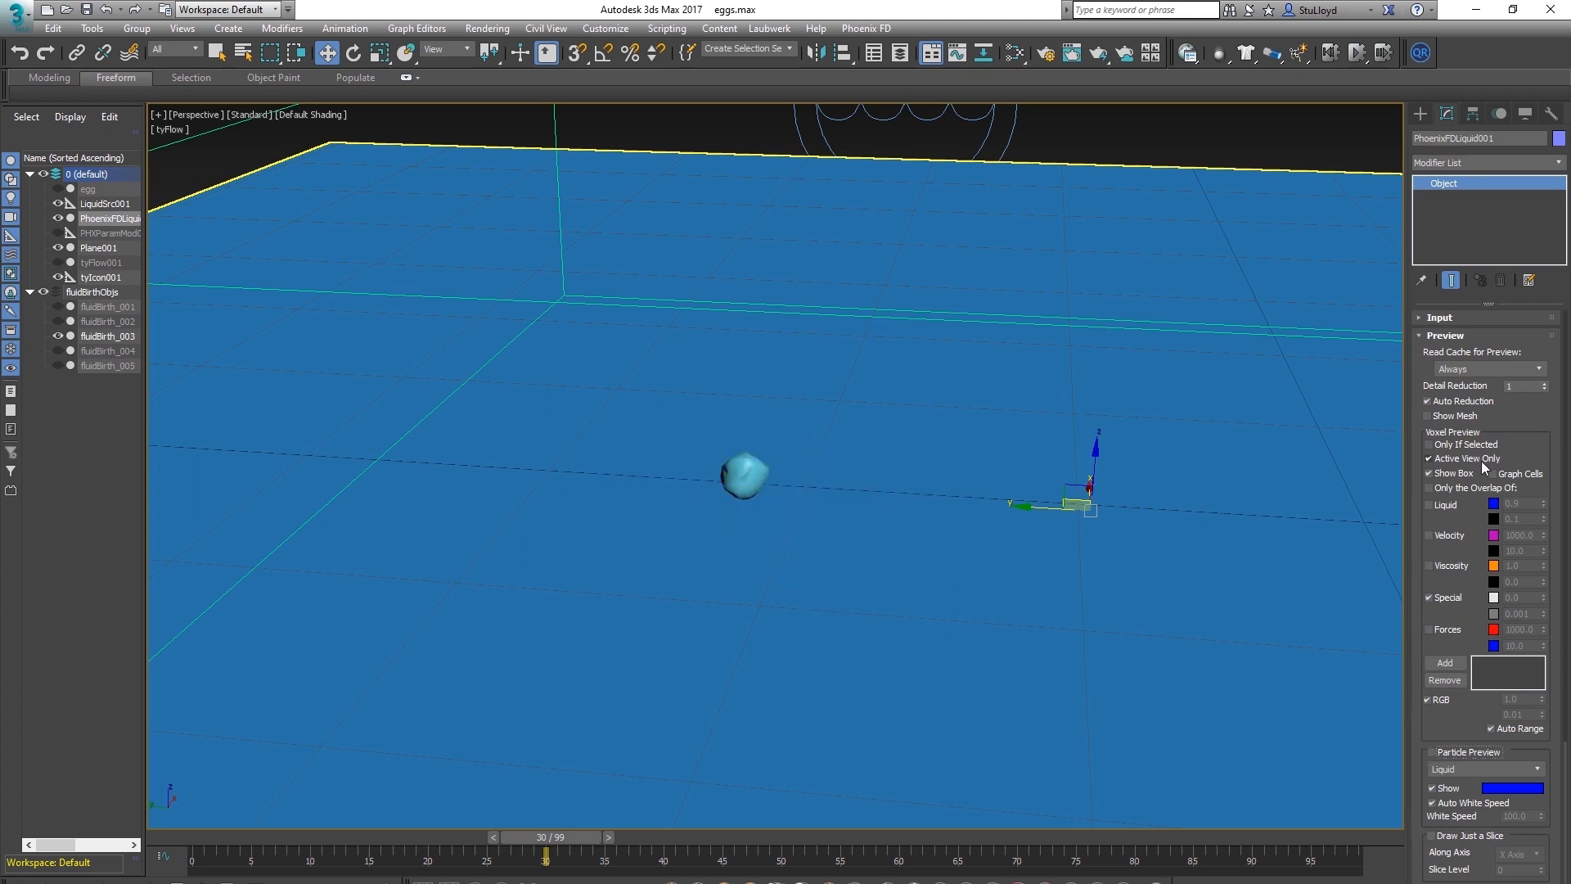
{"action": "left_click", "coordinate": [1428, 417]}
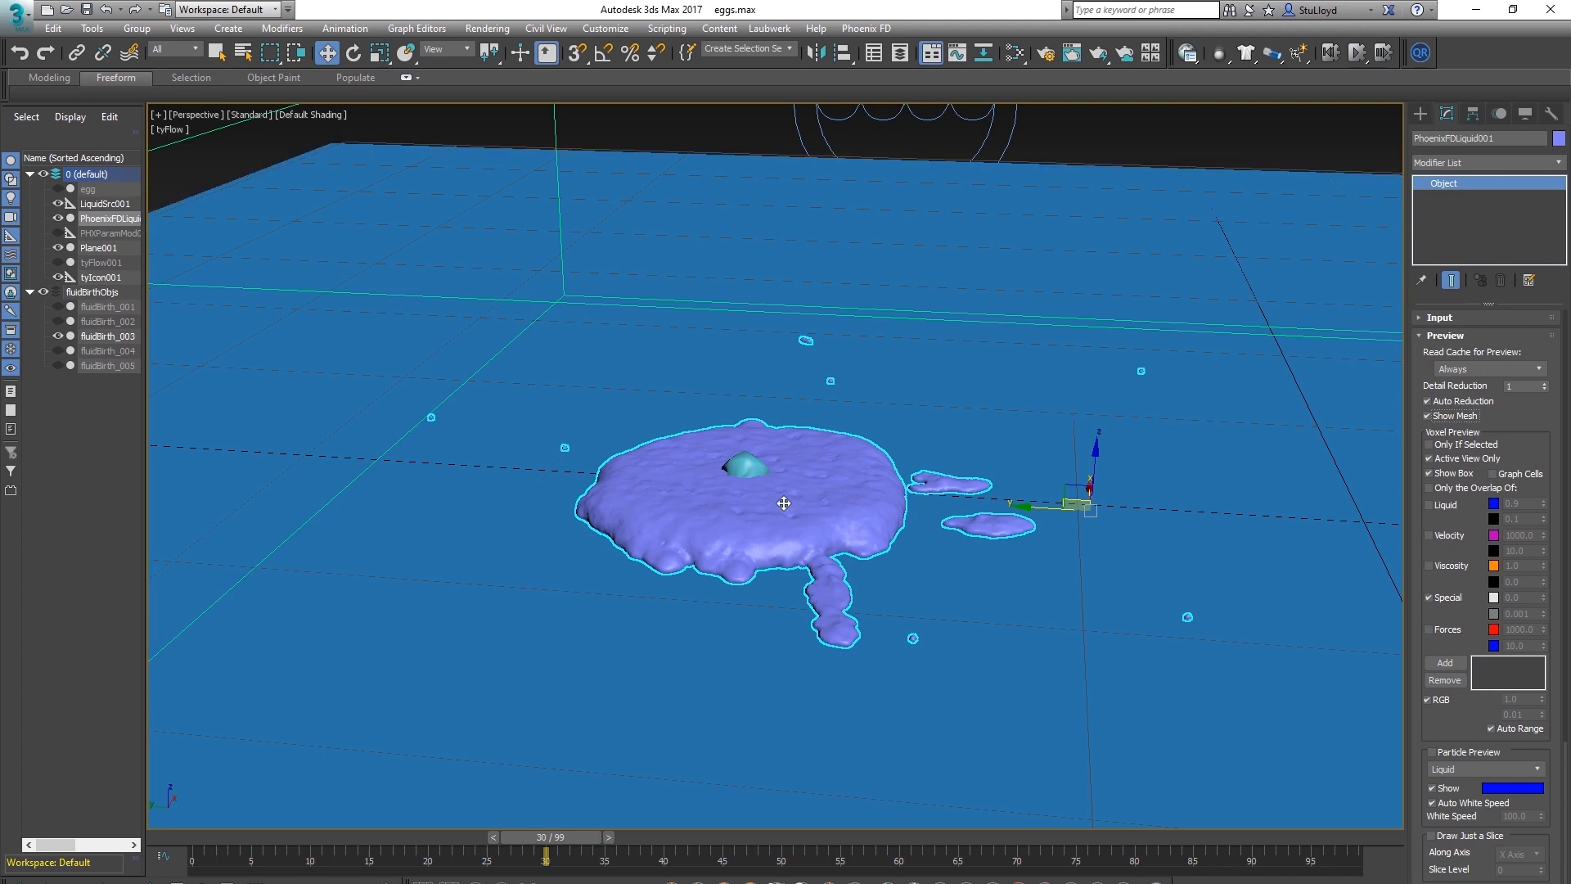
{"action": "middle_click_drag", "start_coordinate": [817, 571], "coordinate": [870, 551], "text": "alt"}
Examine the shape and thickness of the liquid mesh at frame 32 from several angles, and go back to frame 27
{"action": "left_click_drag", "start_coordinate": [556, 838], "coordinate": [494, 845]}
{"action": "key", "text": "w"}
{"action": "scroll", "coordinate": [859, 480], "scroll_direction": "down", "scroll_amount": 3}
{"action": "middle_click_drag", "start_coordinate": [860, 480], "coordinate": [823, 505]}
{"action": "scroll", "coordinate": [1530, 626], "scroll_direction": "down", "scroll_amount": 5}
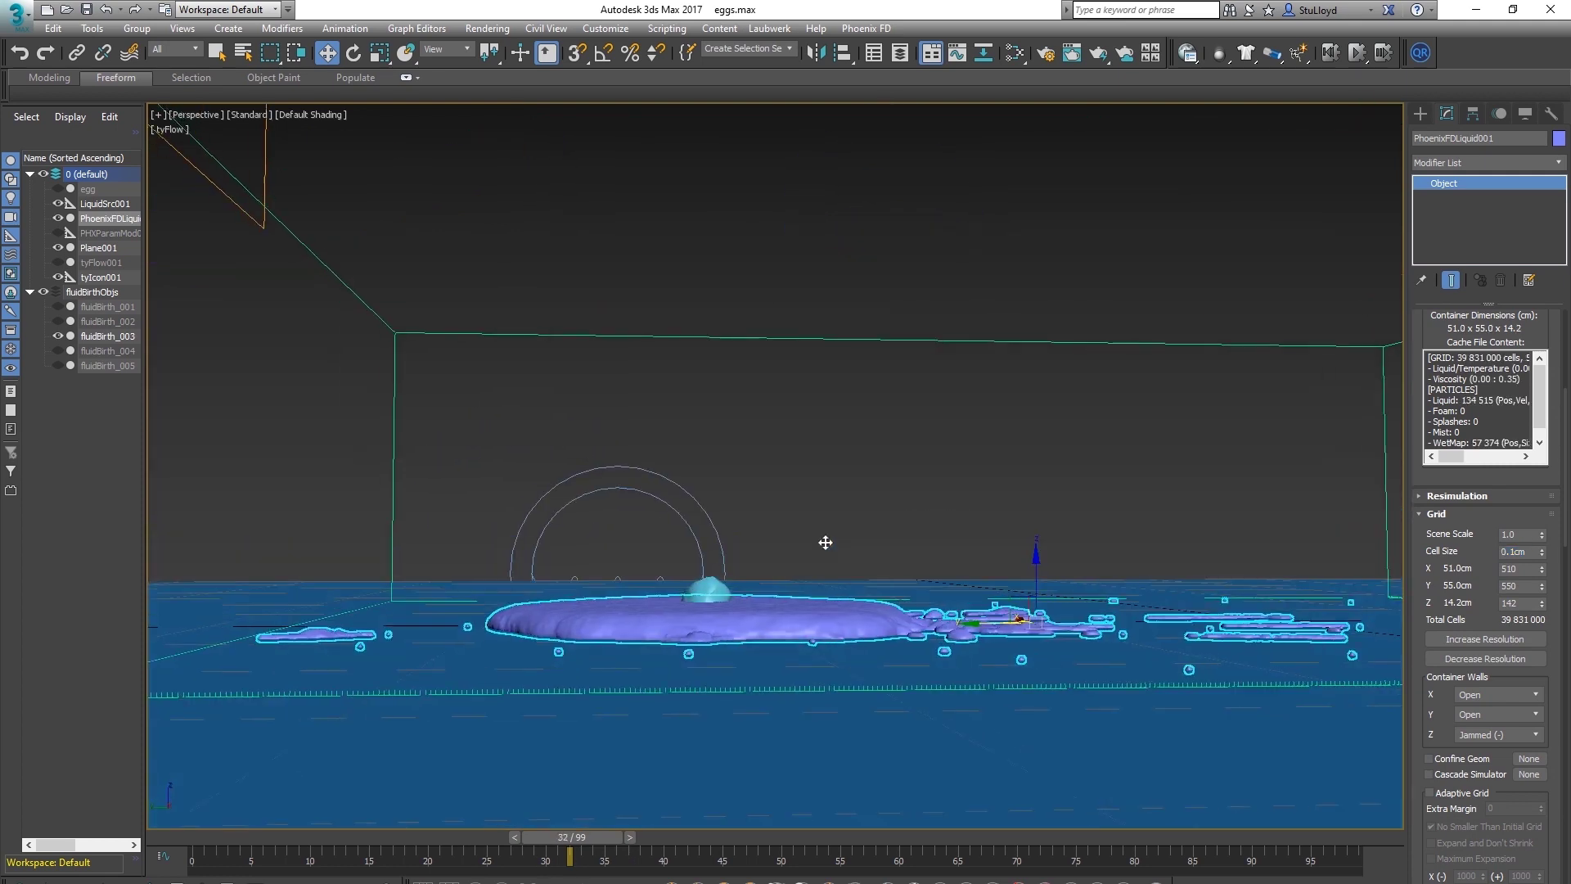
{"action": "middle_click_drag", "start_coordinate": [825, 542], "coordinate": [833, 584], "text": "alt"}
{"action": "mouse_move", "coordinate": [749, 542]}
{"action": "middle_mouse_down", "text": "alt"}
{"action": "mouse_move", "coordinate": [723, 544]}
{"action": "mouse_move", "coordinate": [727, 562]}
{"action": "middle_mouse_up", "text": "alt"}
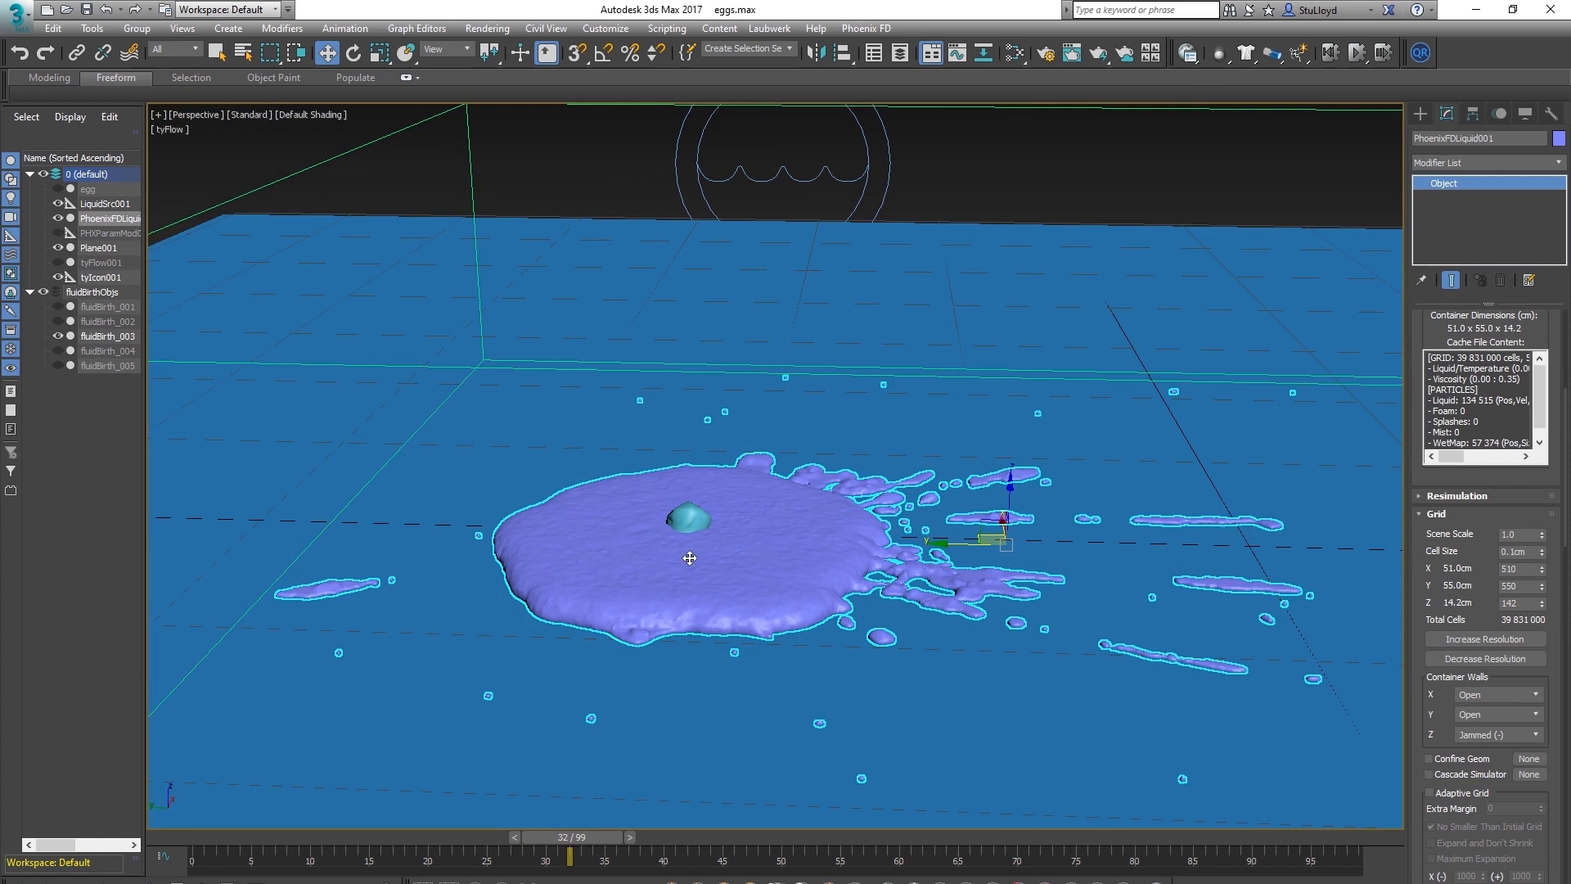
{"action": "scroll", "coordinate": [690, 557], "scroll_direction": "up", "scroll_amount": 3}
{"action": "scroll", "coordinate": [705, 529], "scroll_direction": "down", "scroll_amount": 3}
{"action": "middle_click_drag", "start_coordinate": [759, 502], "coordinate": [736, 550]}
{"action": "left_click_drag", "start_coordinate": [558, 839], "coordinate": [495, 839]}
{"action": "key", "text": "w"}
Unhide the emitter objects fluidBirth_001, fluidBirth_002, fluidBirth_004 and fluidBirth_005
{"action": "left_click", "coordinate": [57, 306]}
{"action": "left_click", "coordinate": [57, 320]}
{"action": "left_click", "coordinate": [57, 350]}
{"action": "left_click", "coordinate": [58, 365]}
{"action": "middle_click_drag", "start_coordinate": [880, 491], "coordinate": [815, 437]}
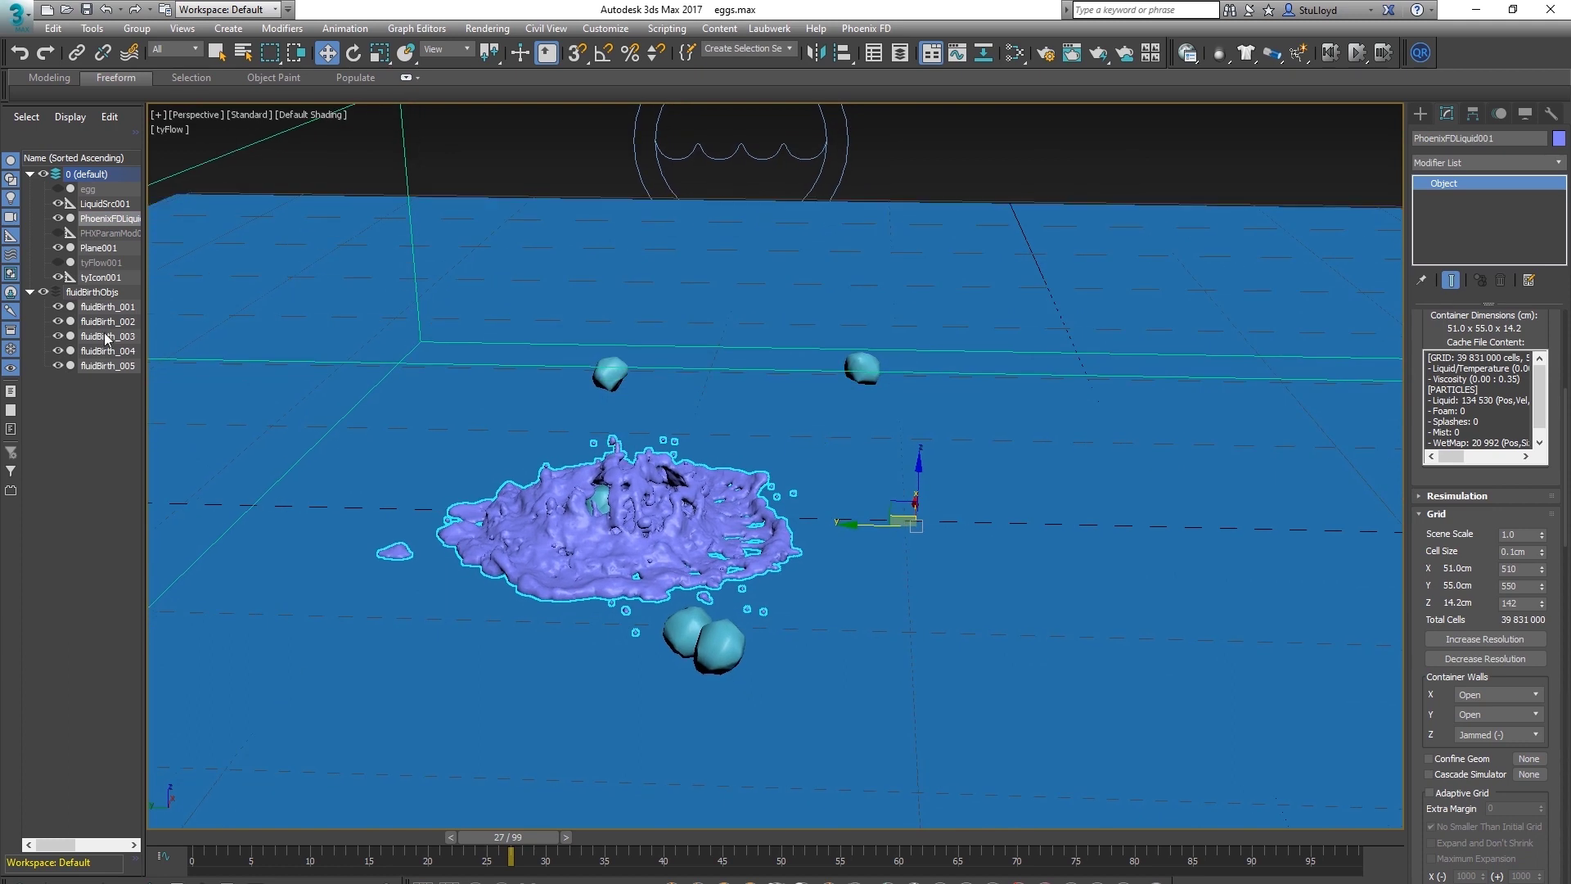
Set all five fluidBirth objects to Display as Box and make them non-renderable in their object properties
{"action": "left_click", "coordinate": [101, 307]}
{"action": "left_click", "coordinate": [106, 365], "text": "shift"}
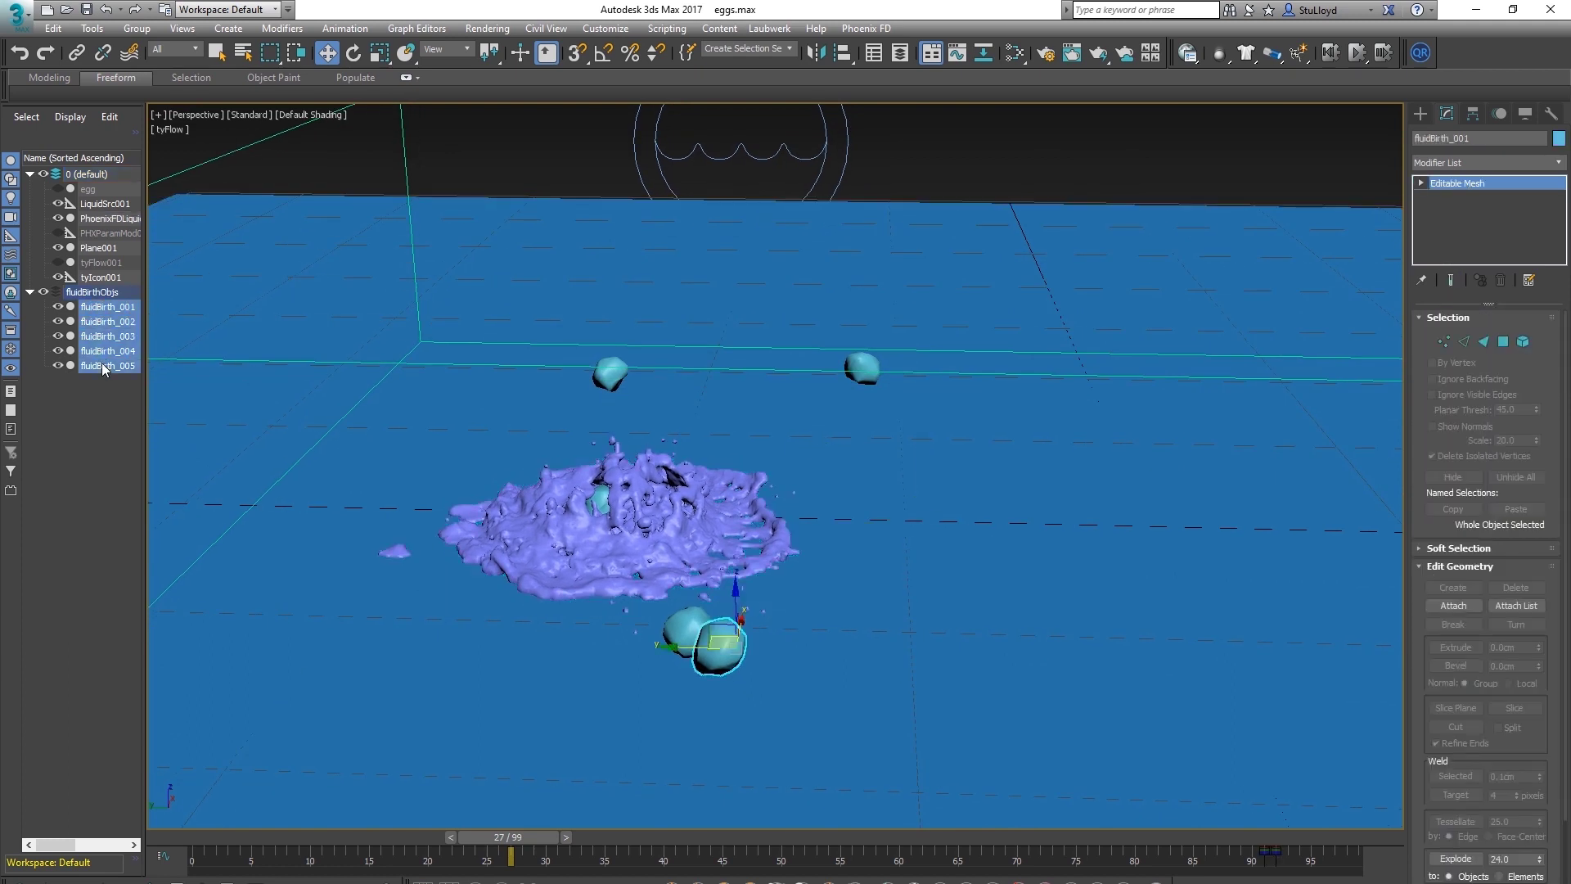
{"action": "right_click", "coordinate": [931, 174]}
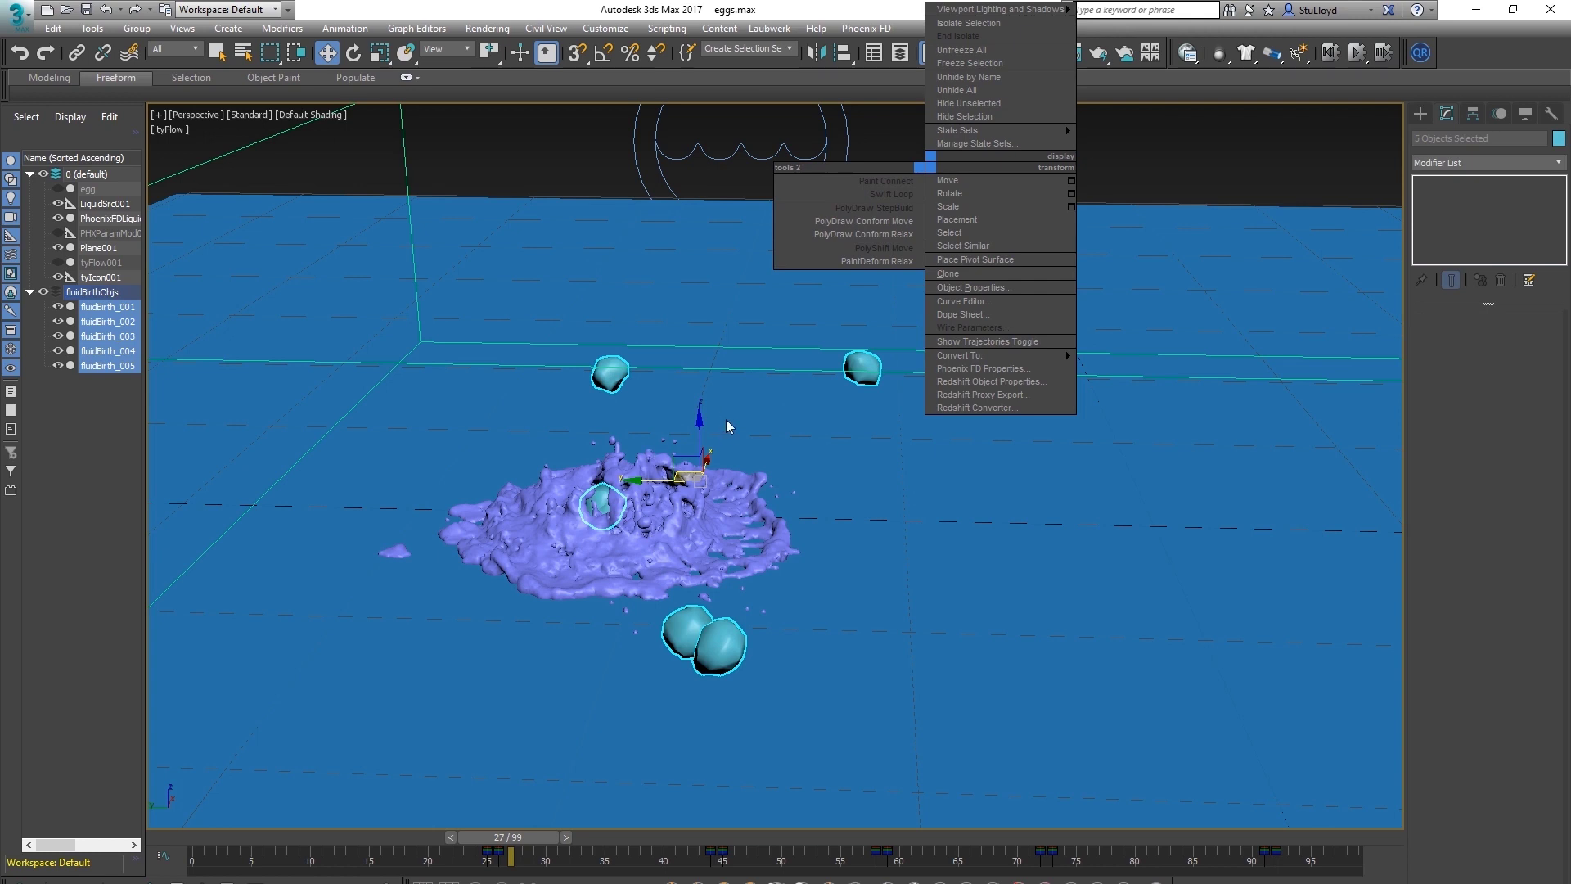
{"action": "left_click", "coordinate": [974, 288]}
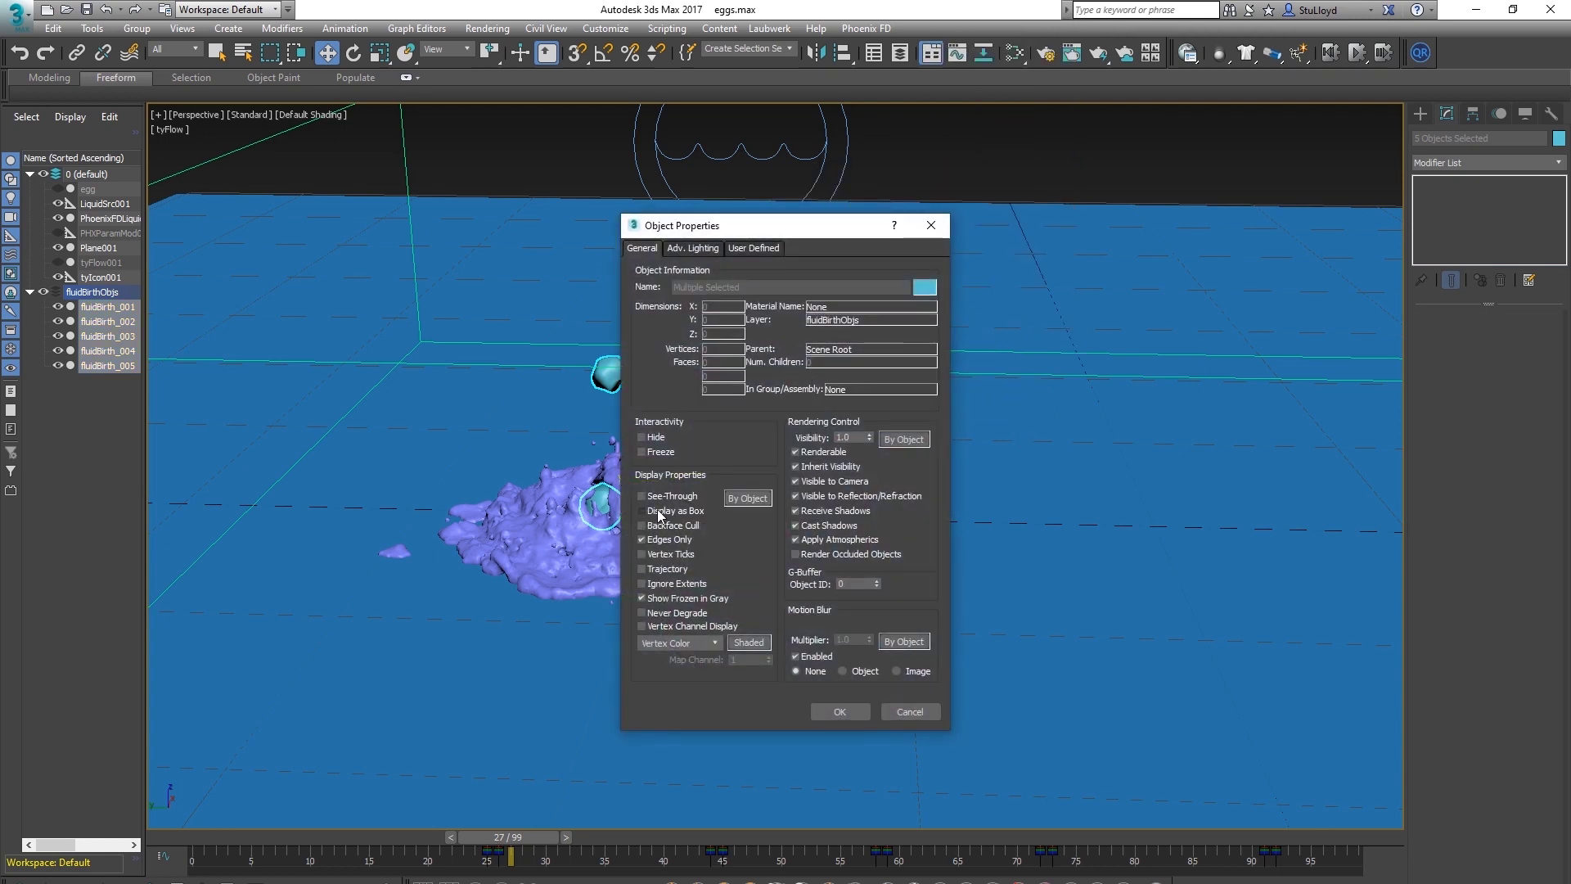
{"action": "left_click", "coordinate": [812, 455]}
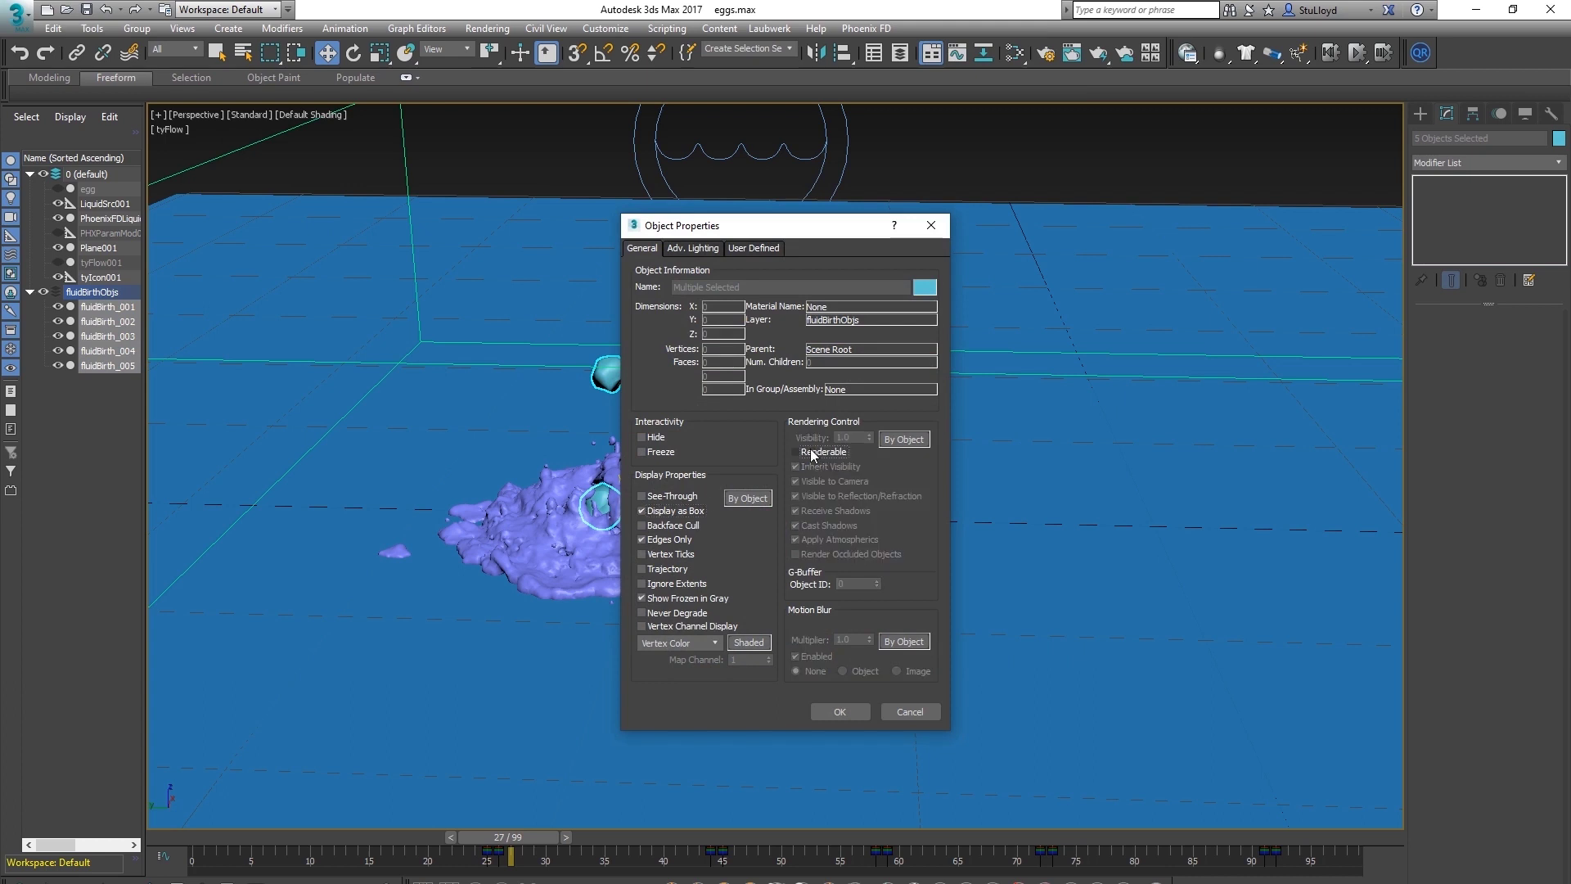
{"action": "left_click", "coordinate": [835, 711]}
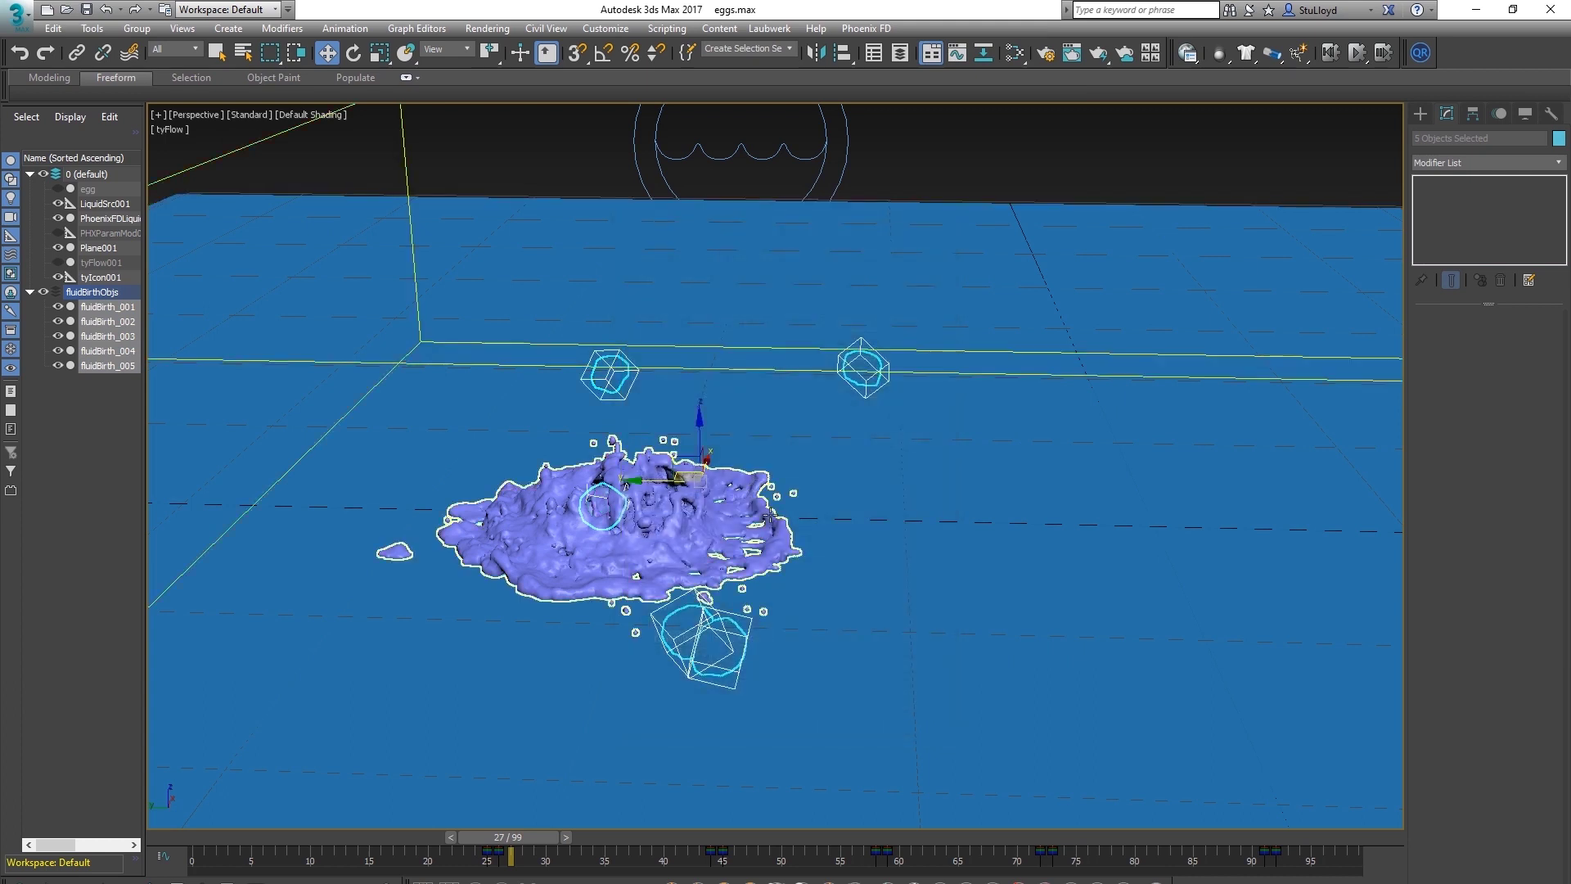
{"action": "middle_click_drag", "start_coordinate": [769, 499], "coordinate": [780, 504]}
{"action": "left_click", "coordinate": [995, 180]}
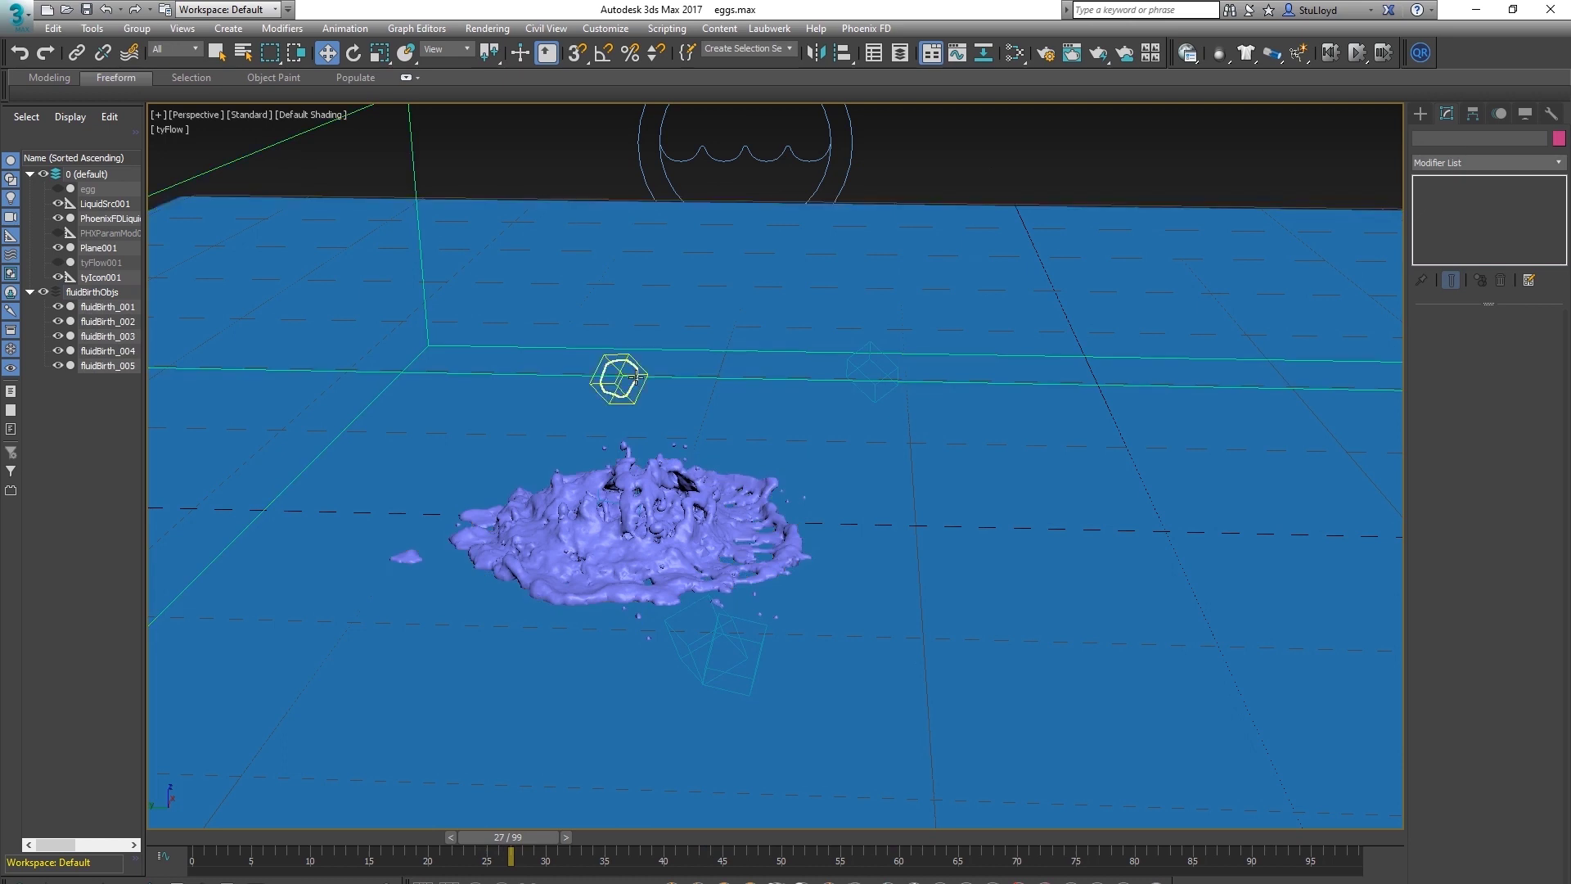
Unhide tyFlow001 so the egg particles show together with the liquid mesh
{"action": "left_click", "coordinate": [631, 442]}
{"action": "middle_click_drag", "start_coordinate": [819, 468], "coordinate": [822, 372]}
{"action": "scroll", "coordinate": [739, 508], "scroll_direction": "up", "scroll_amount": 2}
{"action": "middle_click_drag", "start_coordinate": [769, 458], "coordinate": [660, 545], "text": "alt"}
{"action": "scroll", "coordinate": [805, 518], "scroll_direction": "down", "scroll_amount": 2}
{"action": "scroll", "coordinate": [753, 537], "scroll_direction": "down", "scroll_amount": 2}
{"action": "scroll", "coordinate": [676, 547], "scroll_direction": "up", "scroll_amount": 2}
{"action": "left_click", "coordinate": [57, 263]}
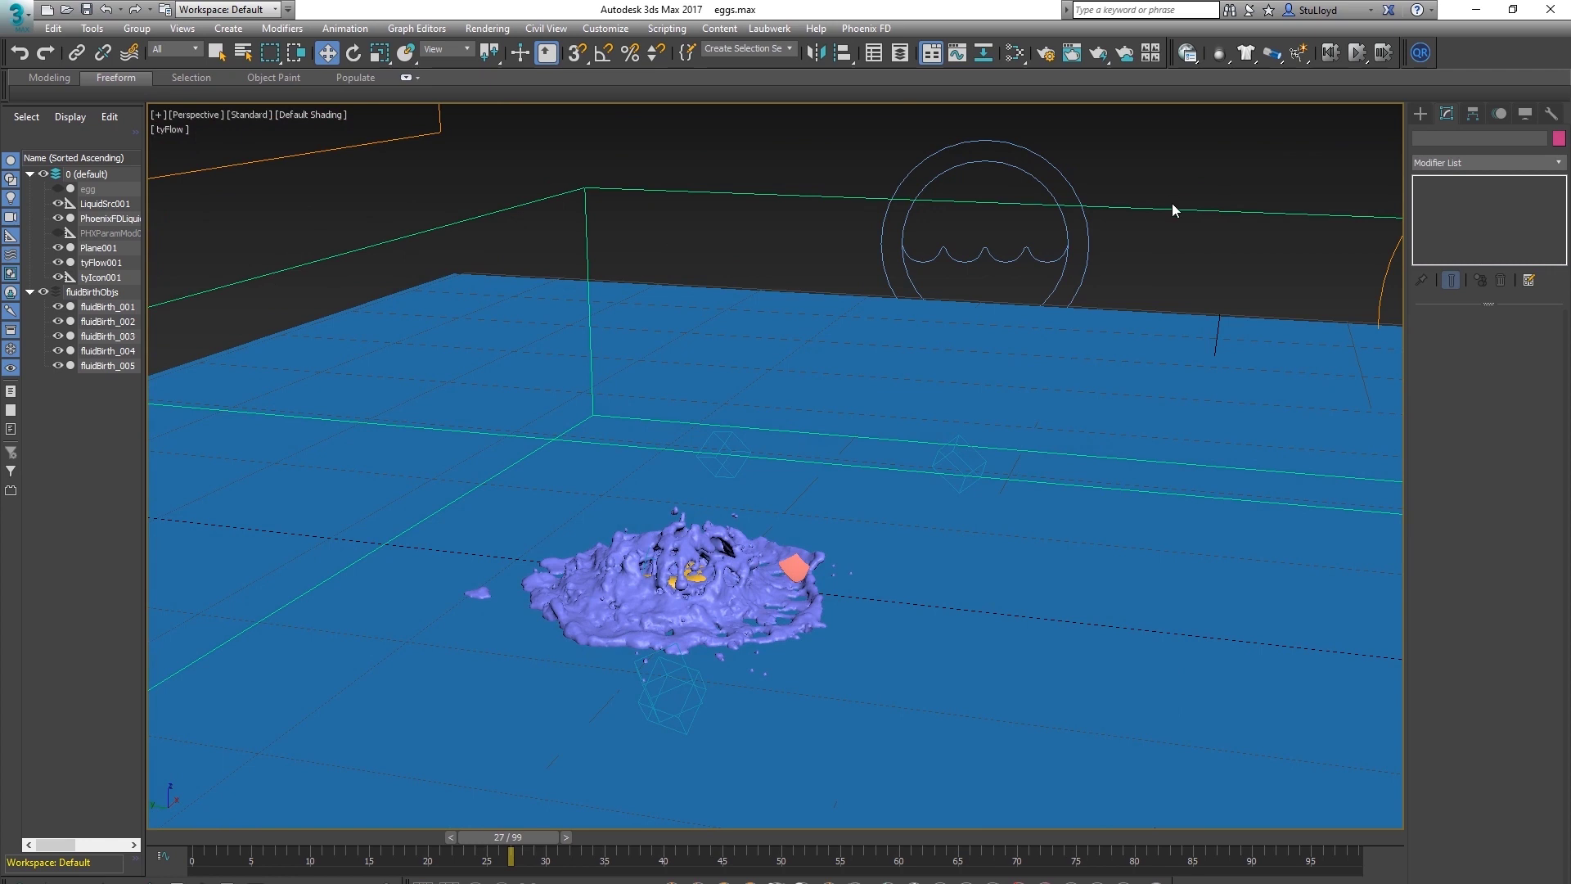
In the tyFlow001 editor, add a Mesh operator to Event_003 with Render Only turned off
{"action": "left_click", "coordinate": [1474, 356]}
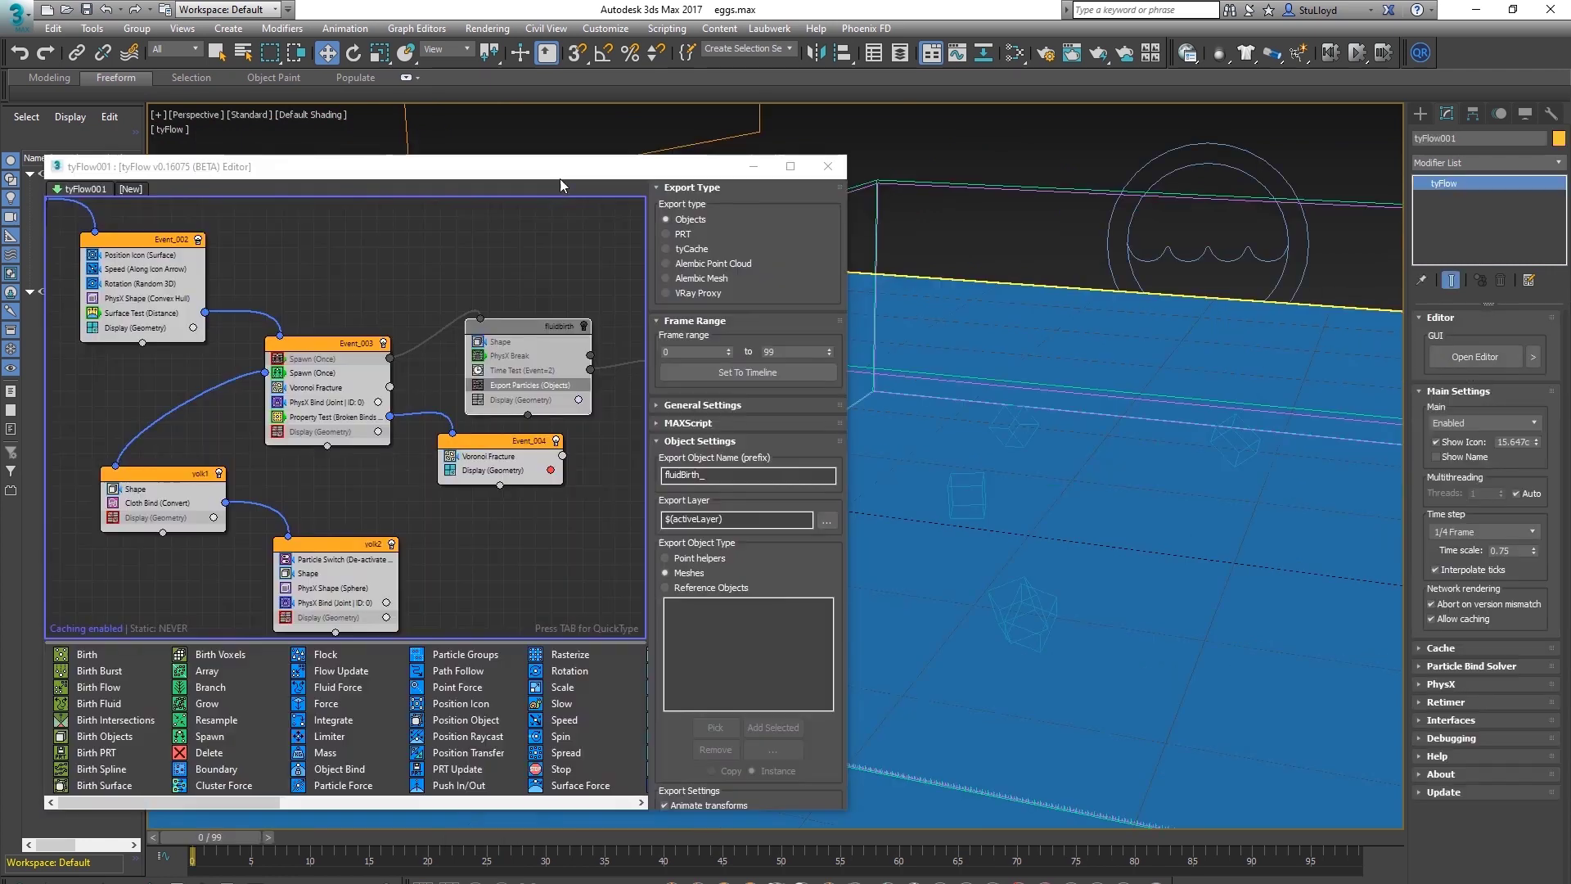
{"action": "middle_click_drag", "start_coordinate": [1133, 426], "coordinate": [1223, 433]}
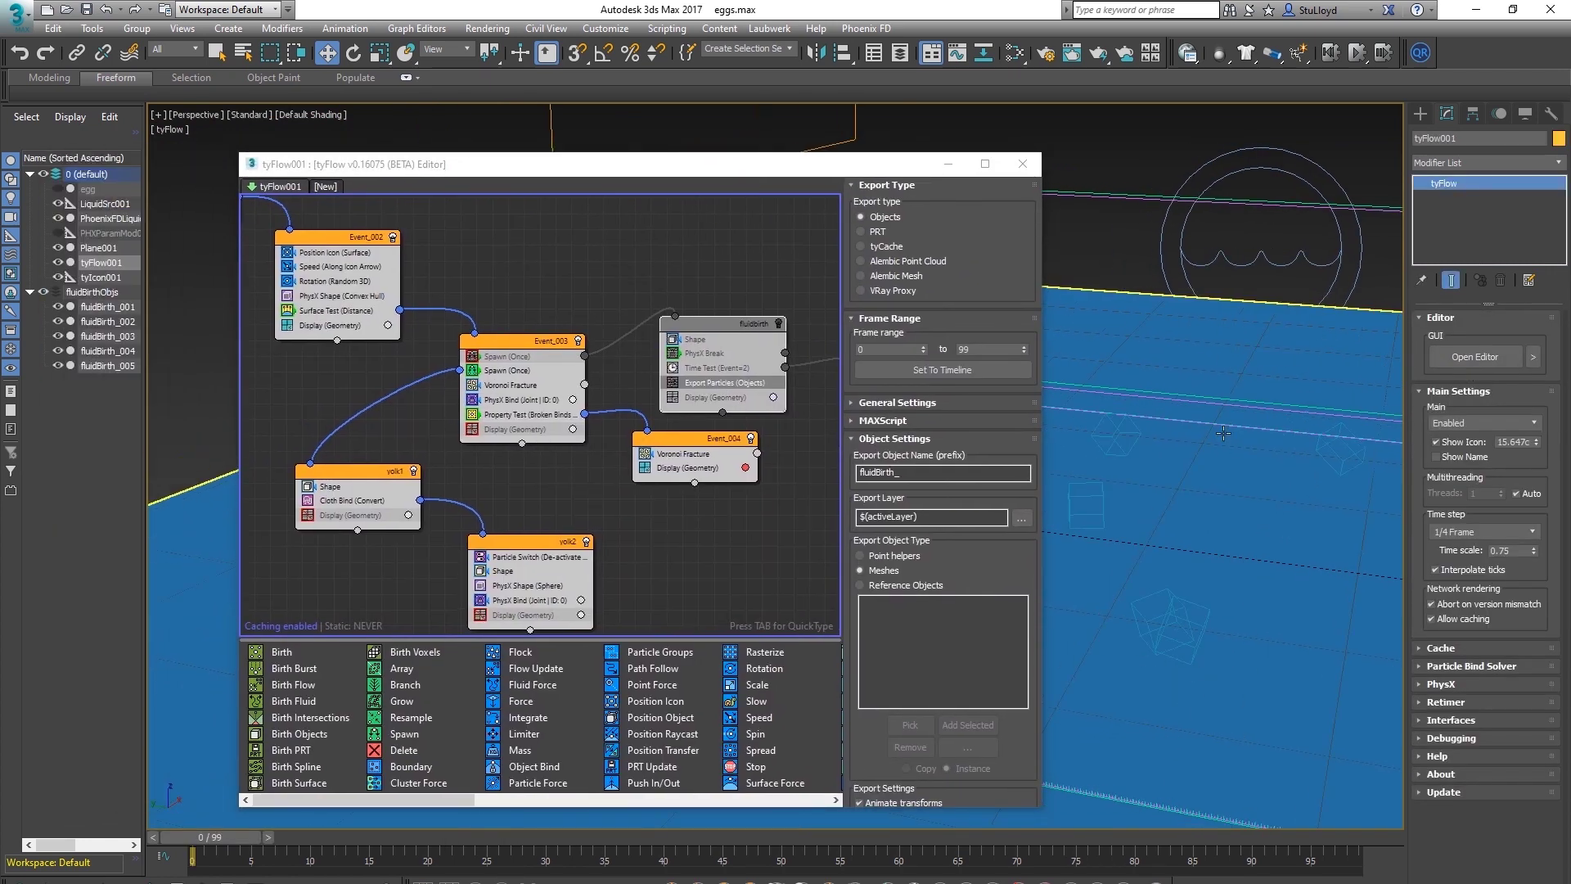
{"action": "mouse_move", "coordinate": [534, 304]}
{"action": "middle_mouse_down"}
{"action": "mouse_move", "coordinate": [524, 290]}
{"action": "mouse_move", "coordinate": [552, 283]}
{"action": "mouse_move", "coordinate": [527, 285]}
{"action": "middle_mouse_up"}
{"action": "left_click_drag", "start_coordinate": [442, 799], "coordinate": [759, 798]}
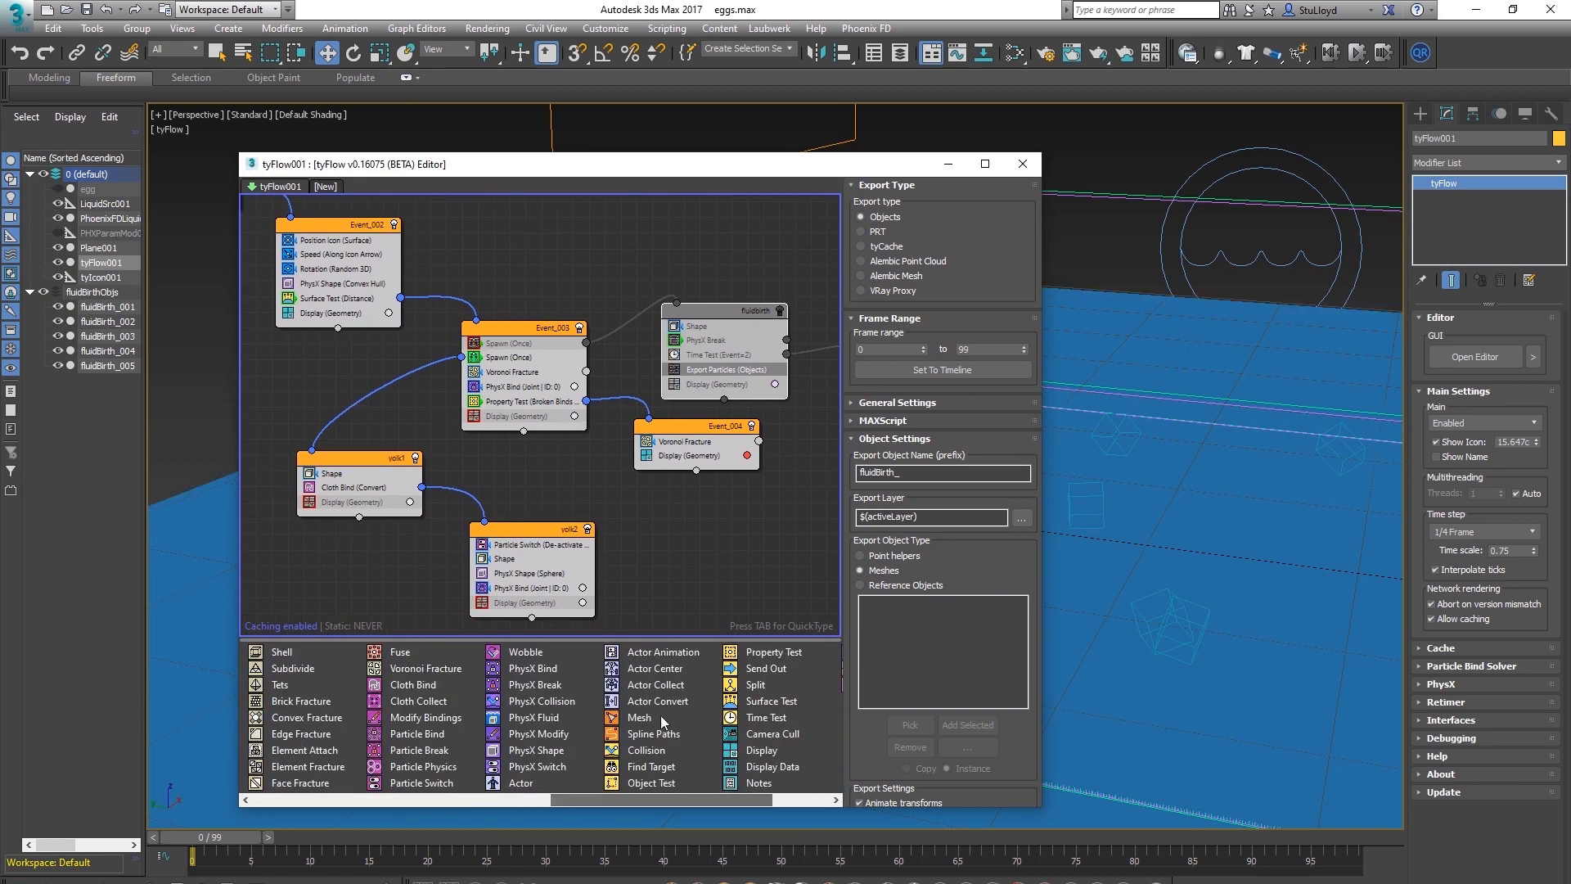
{"action": "left_click_drag", "start_coordinate": [637, 717], "coordinate": [520, 416]}
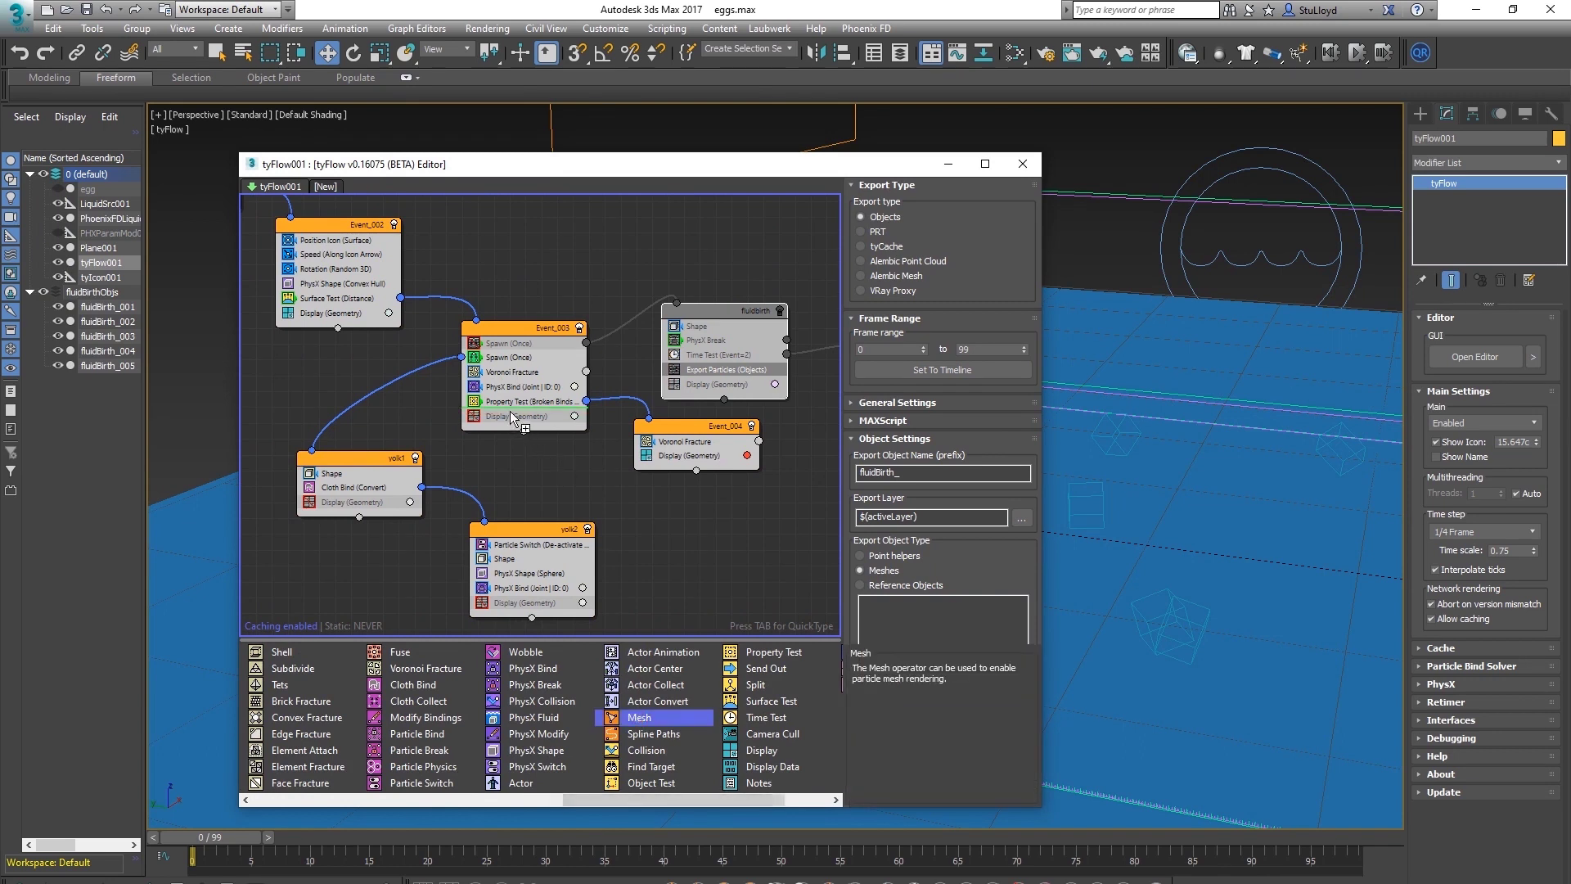
{"action": "left_click", "coordinate": [509, 414]}
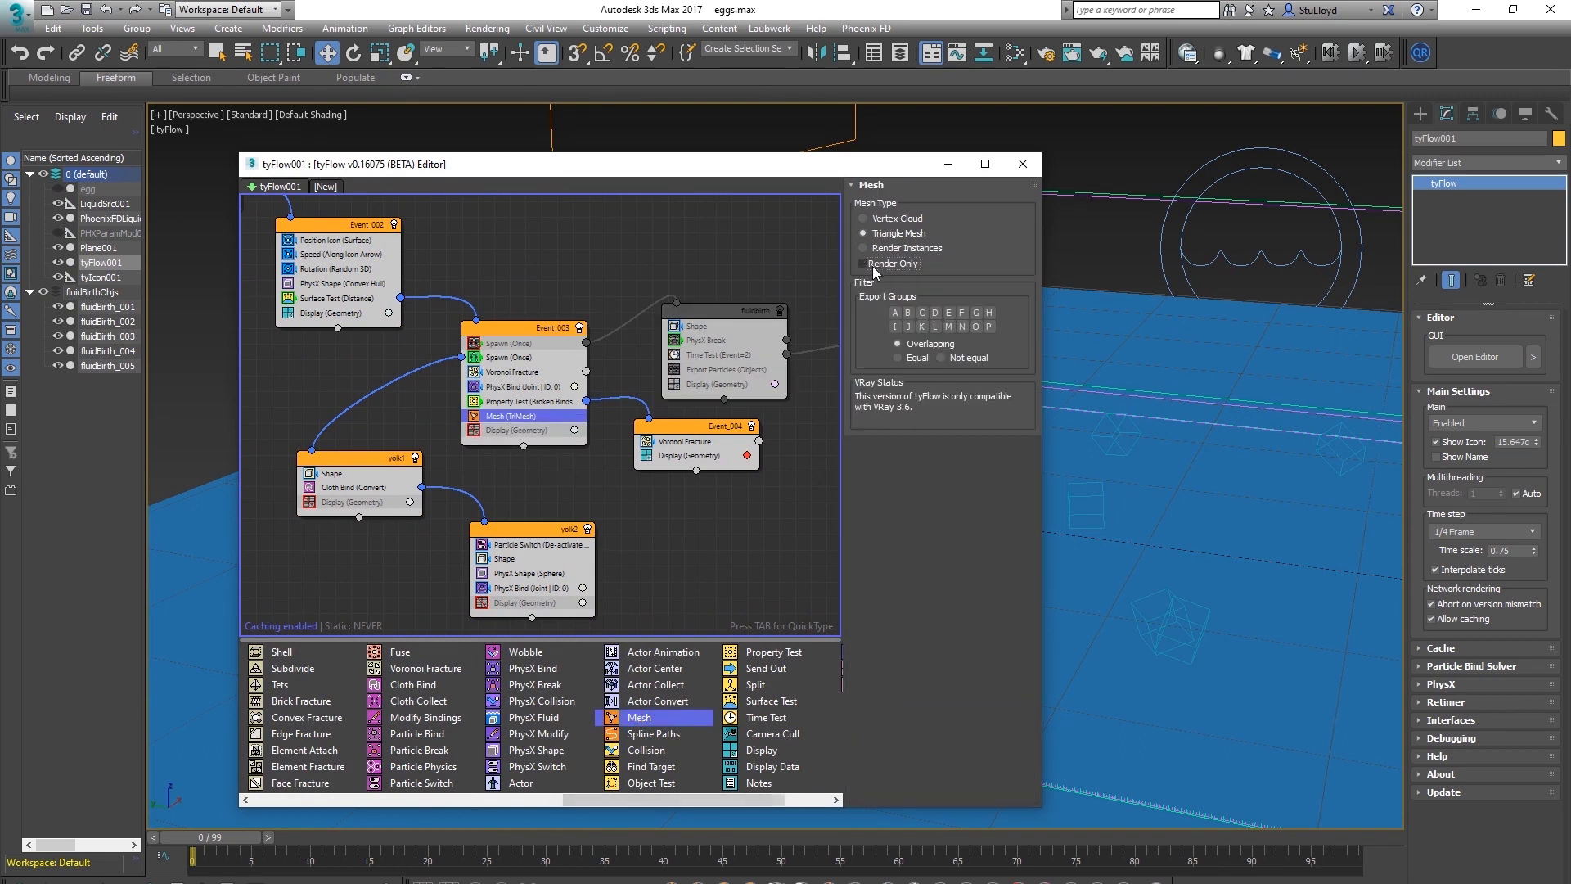
Add a Mesh operator to Event_004 with Render Only off, and disable that event's Display operator
{"action": "left_click_drag", "start_coordinate": [642, 718], "coordinate": [695, 452]}
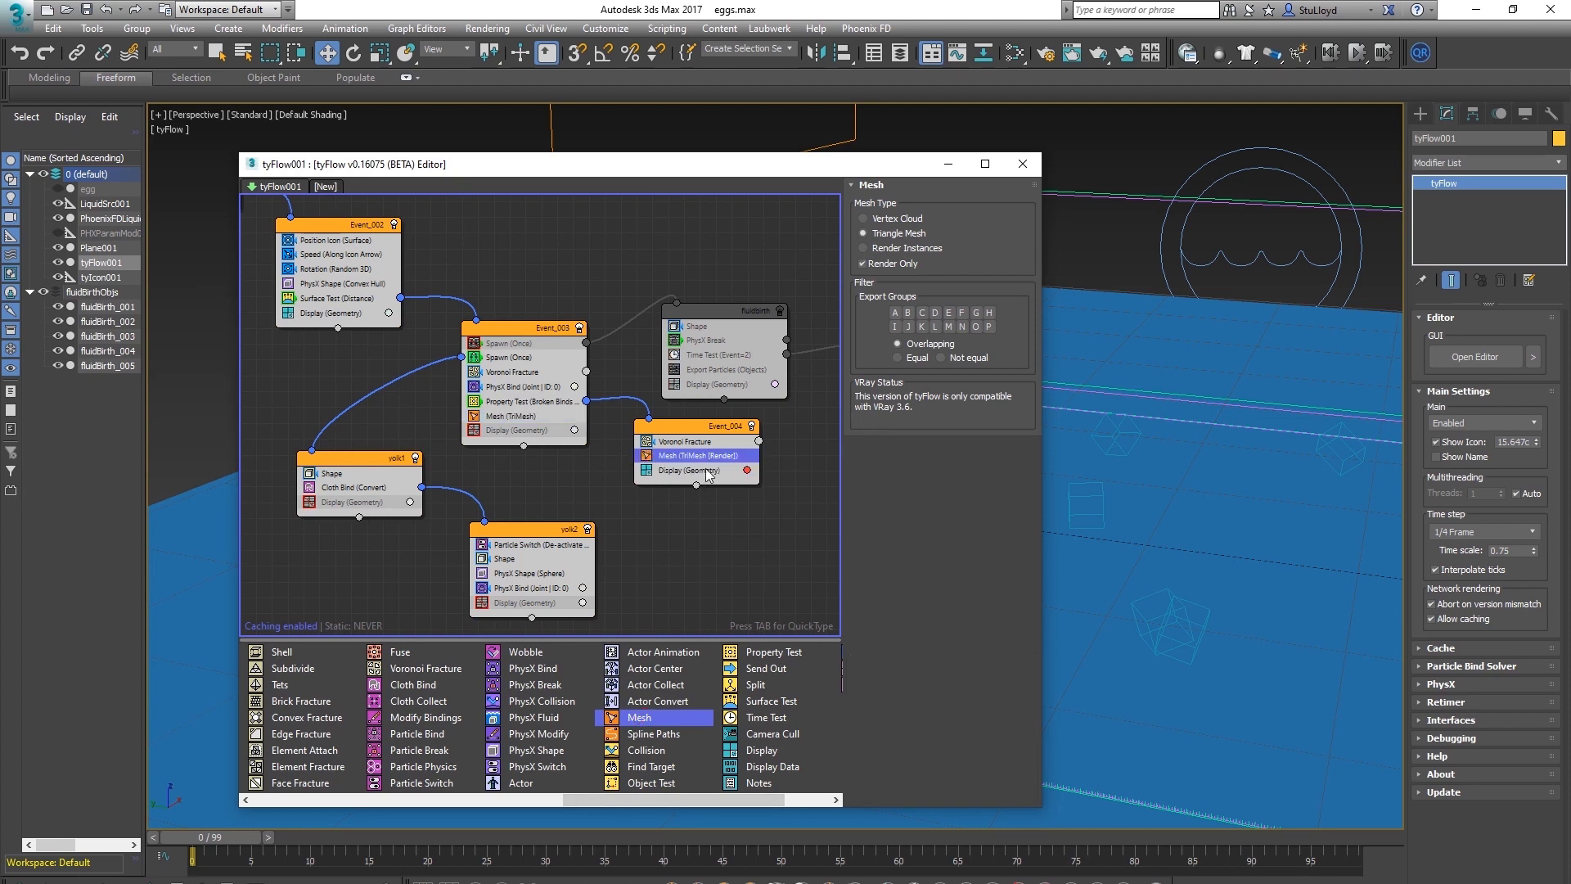
{"action": "left_click", "coordinate": [880, 264]}
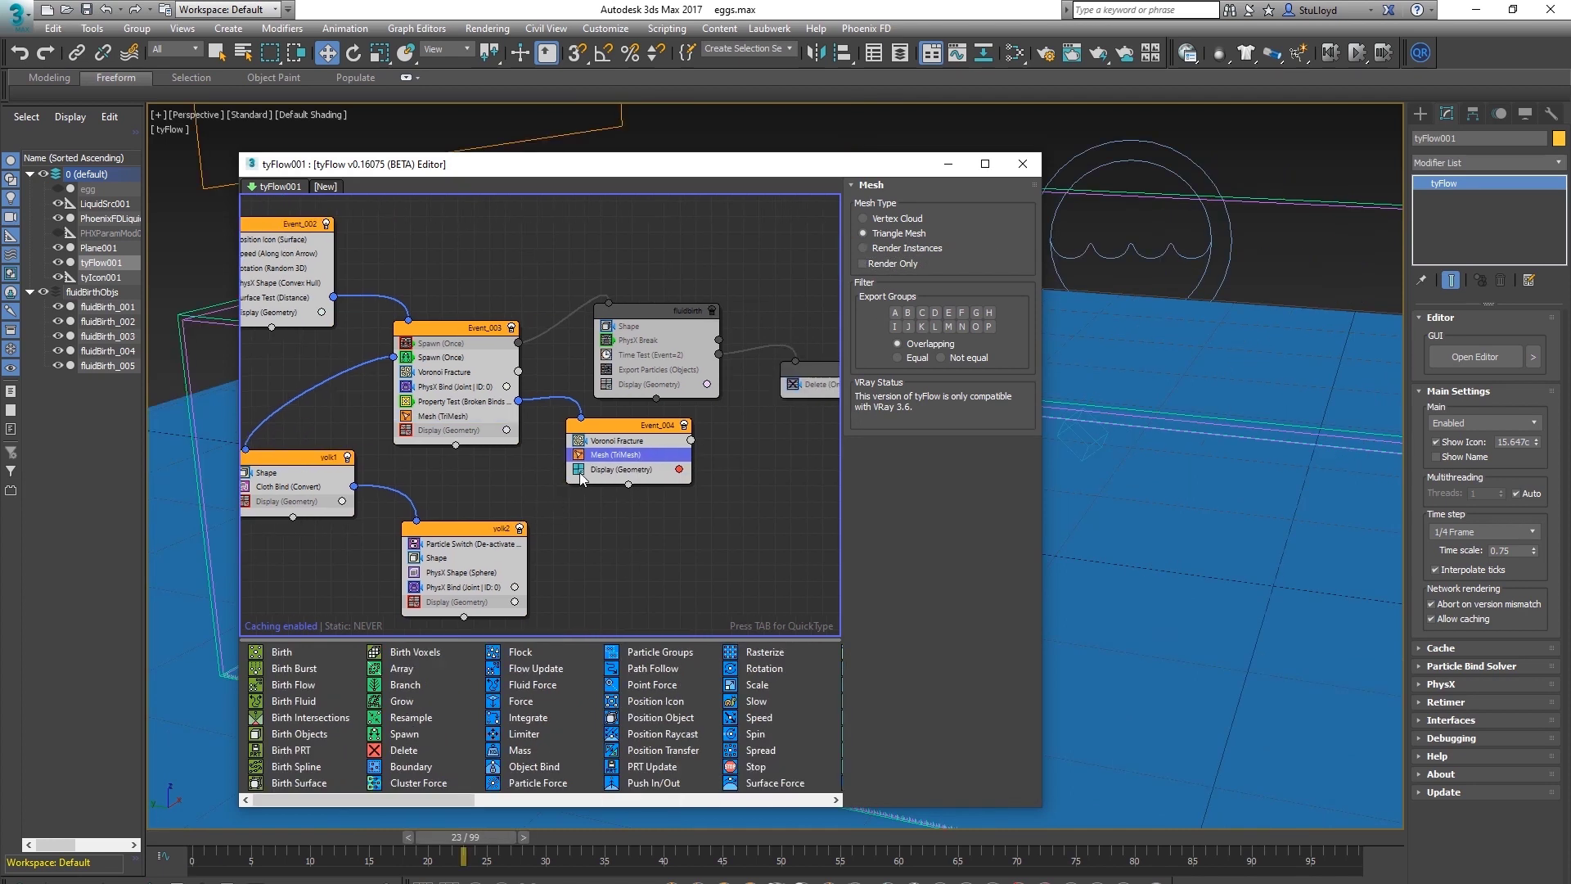
{"action": "left_click", "coordinate": [578, 470]}
Add a Mesh operator to Event_002 with Render Only off, disable its Display operator, and close the flow editor
{"action": "left_click_drag", "start_coordinate": [630, 166], "coordinate": [1005, 241]}
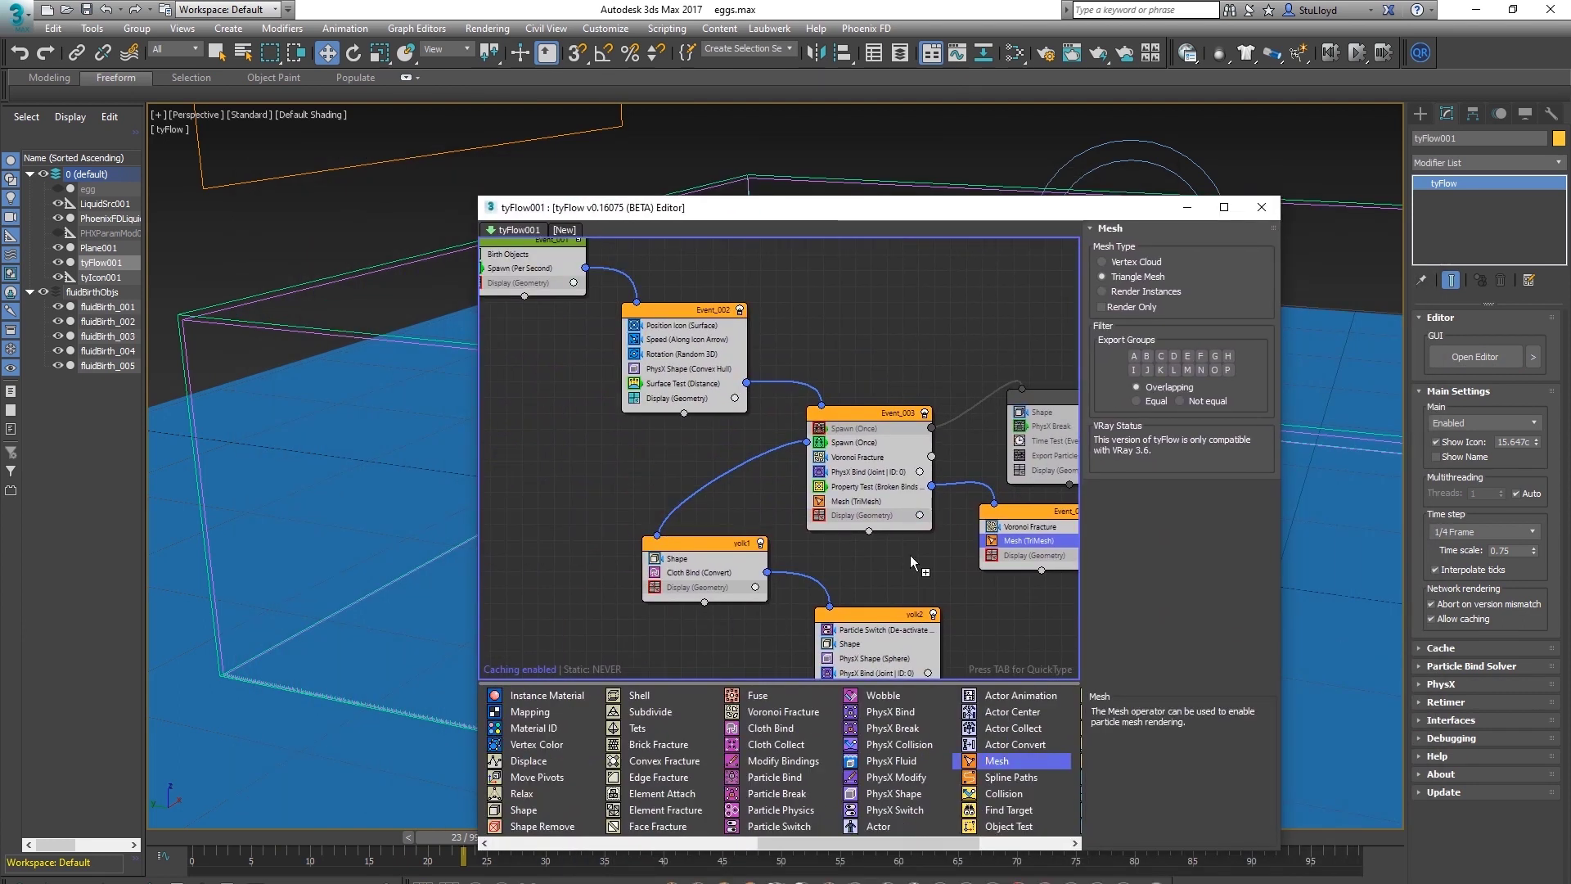
{"action": "left_click_drag", "start_coordinate": [1012, 760], "coordinate": [625, 401]}
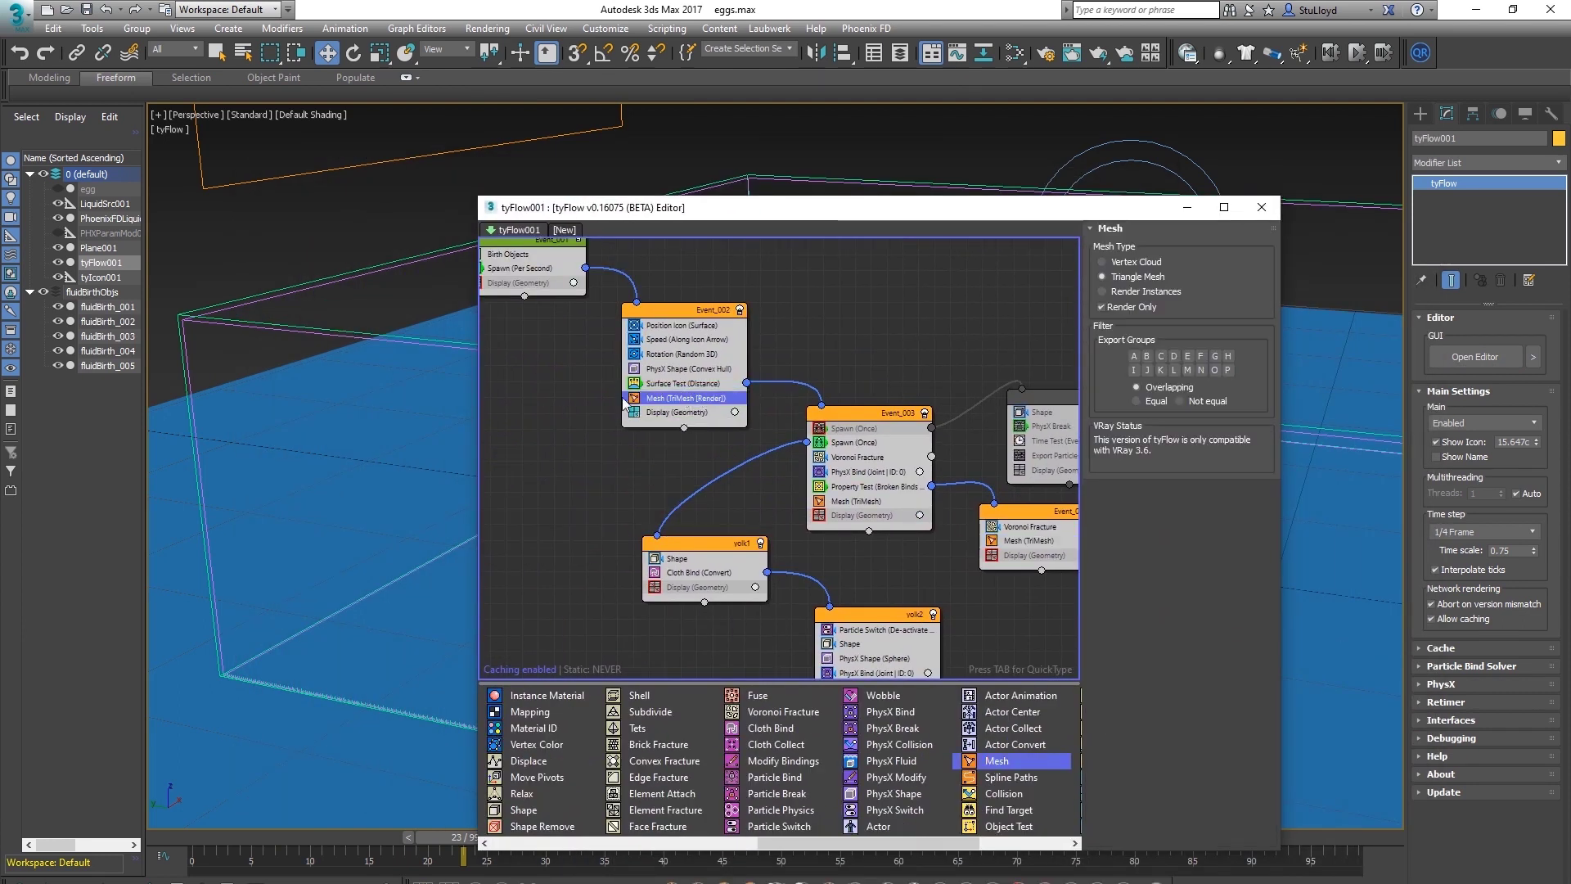
{"action": "left_click", "coordinate": [1101, 307]}
{"action": "left_click", "coordinate": [649, 416]}
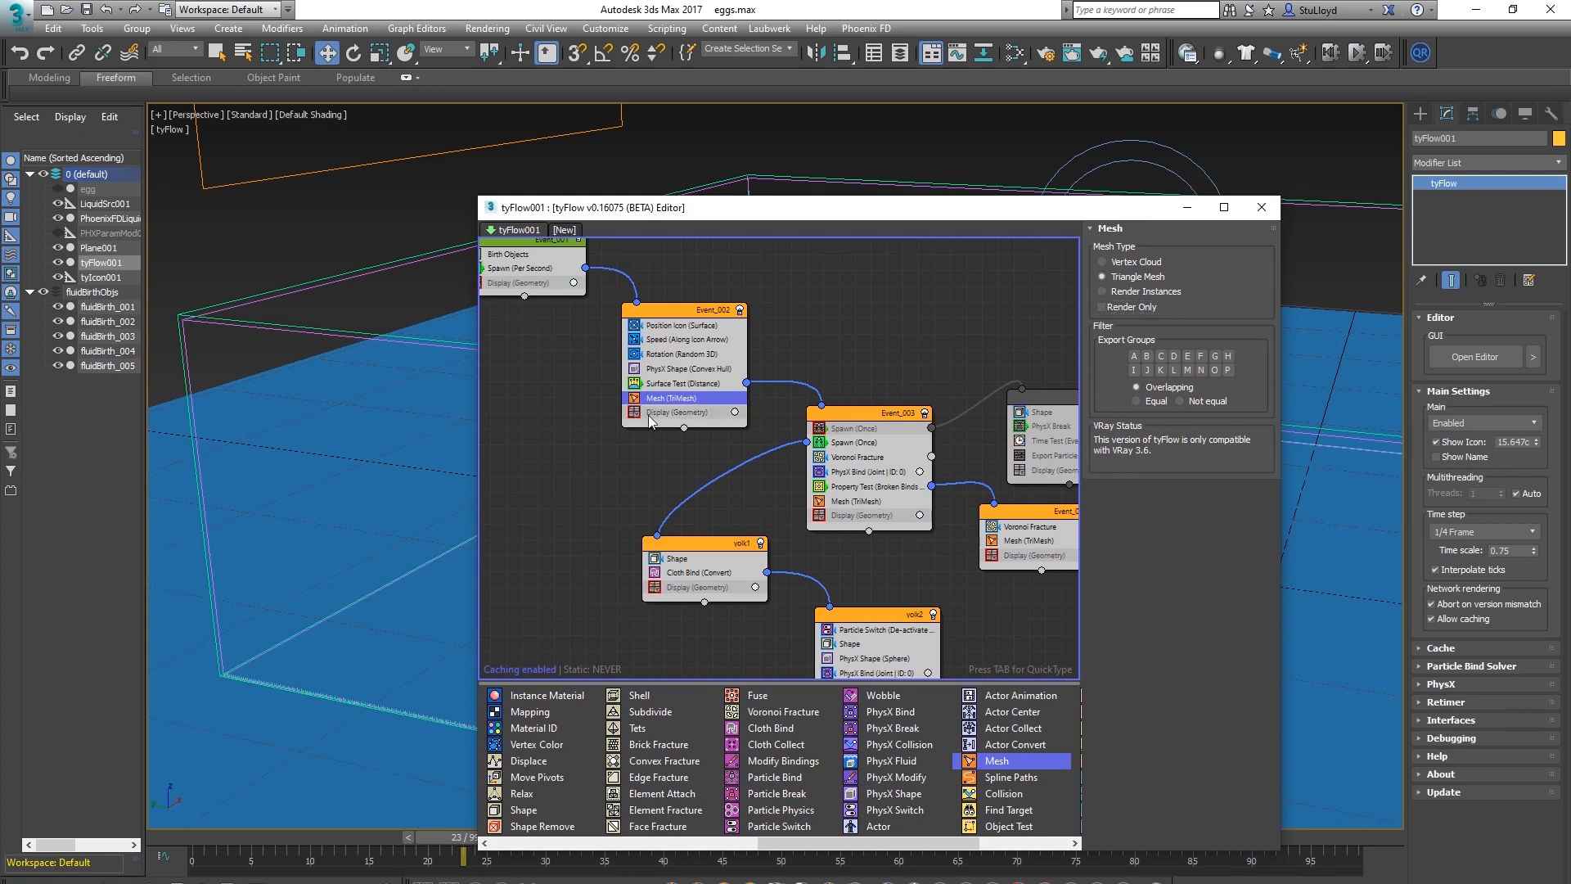
{"action": "left_click_drag", "start_coordinate": [866, 210], "coordinate": [761, 203]}
{"action": "left_click", "coordinate": [1156, 204]}
Deselect the flow and compare the cracked eggs and liquid mesh at frames 40 and 41
{"action": "middle_click_drag", "start_coordinate": [819, 474], "coordinate": [719, 488]}
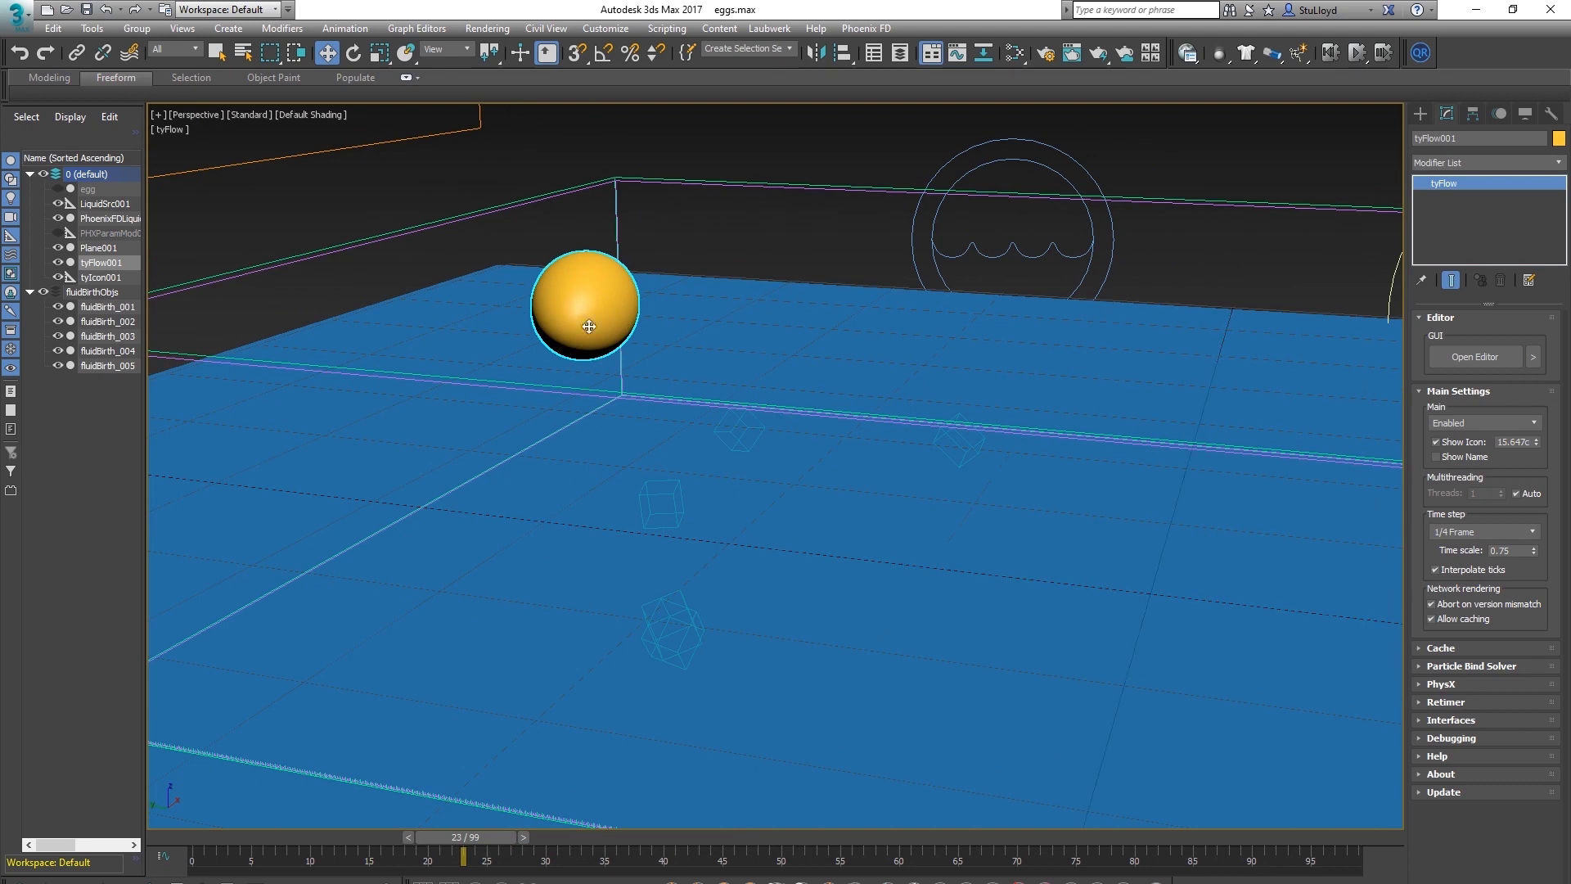
{"action": "middle_click_drag", "start_coordinate": [789, 477], "coordinate": [759, 477]}
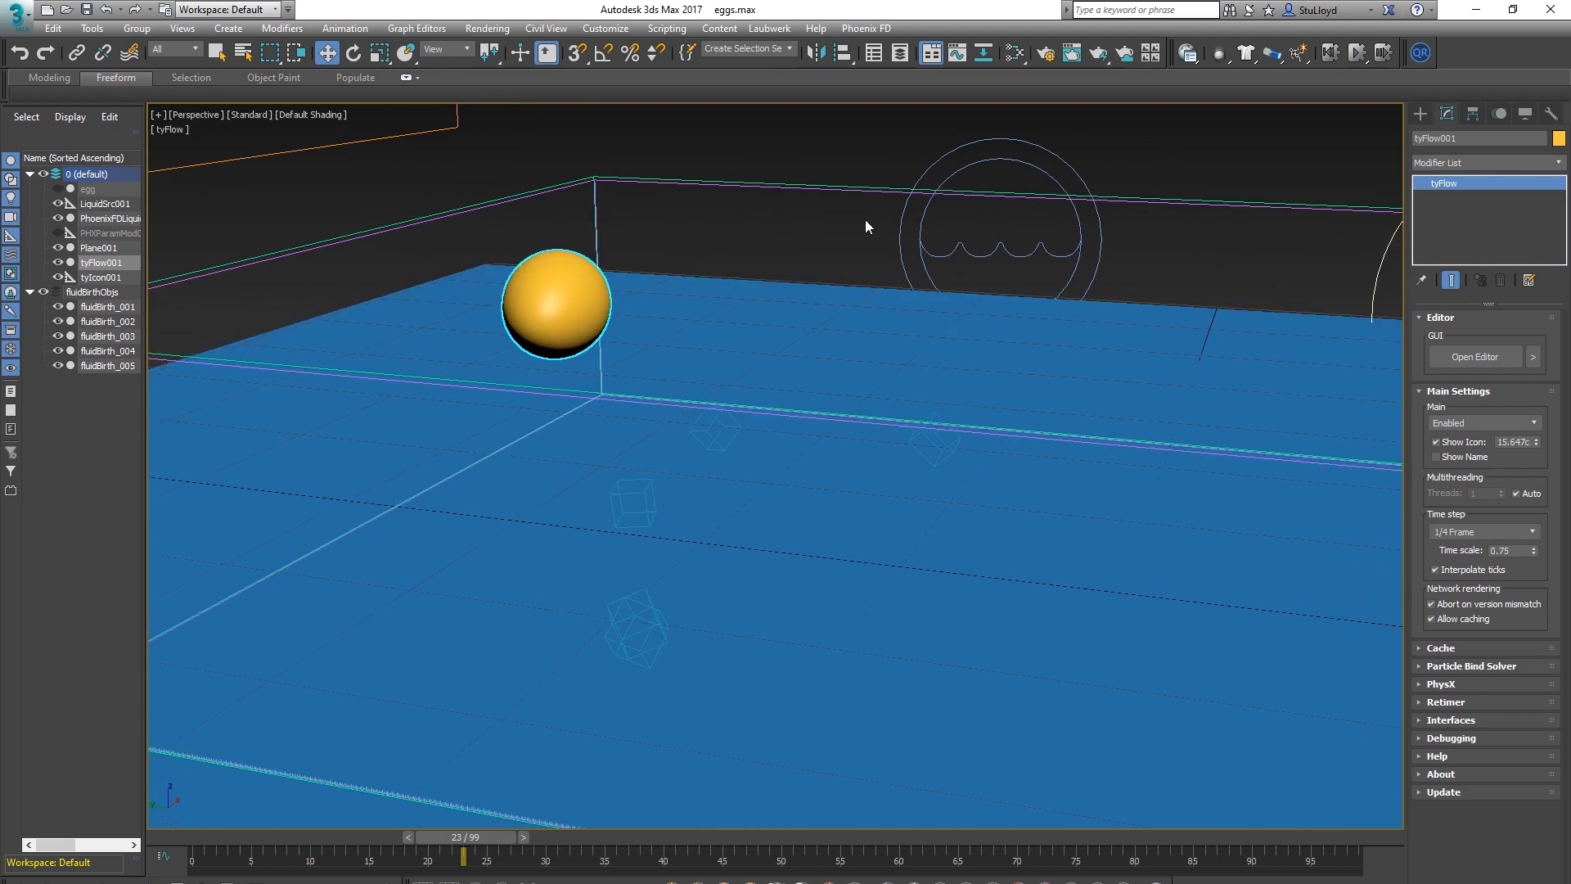
{"action": "middle_click_drag", "start_coordinate": [735, 548], "coordinate": [772, 563], "text": "alt"}
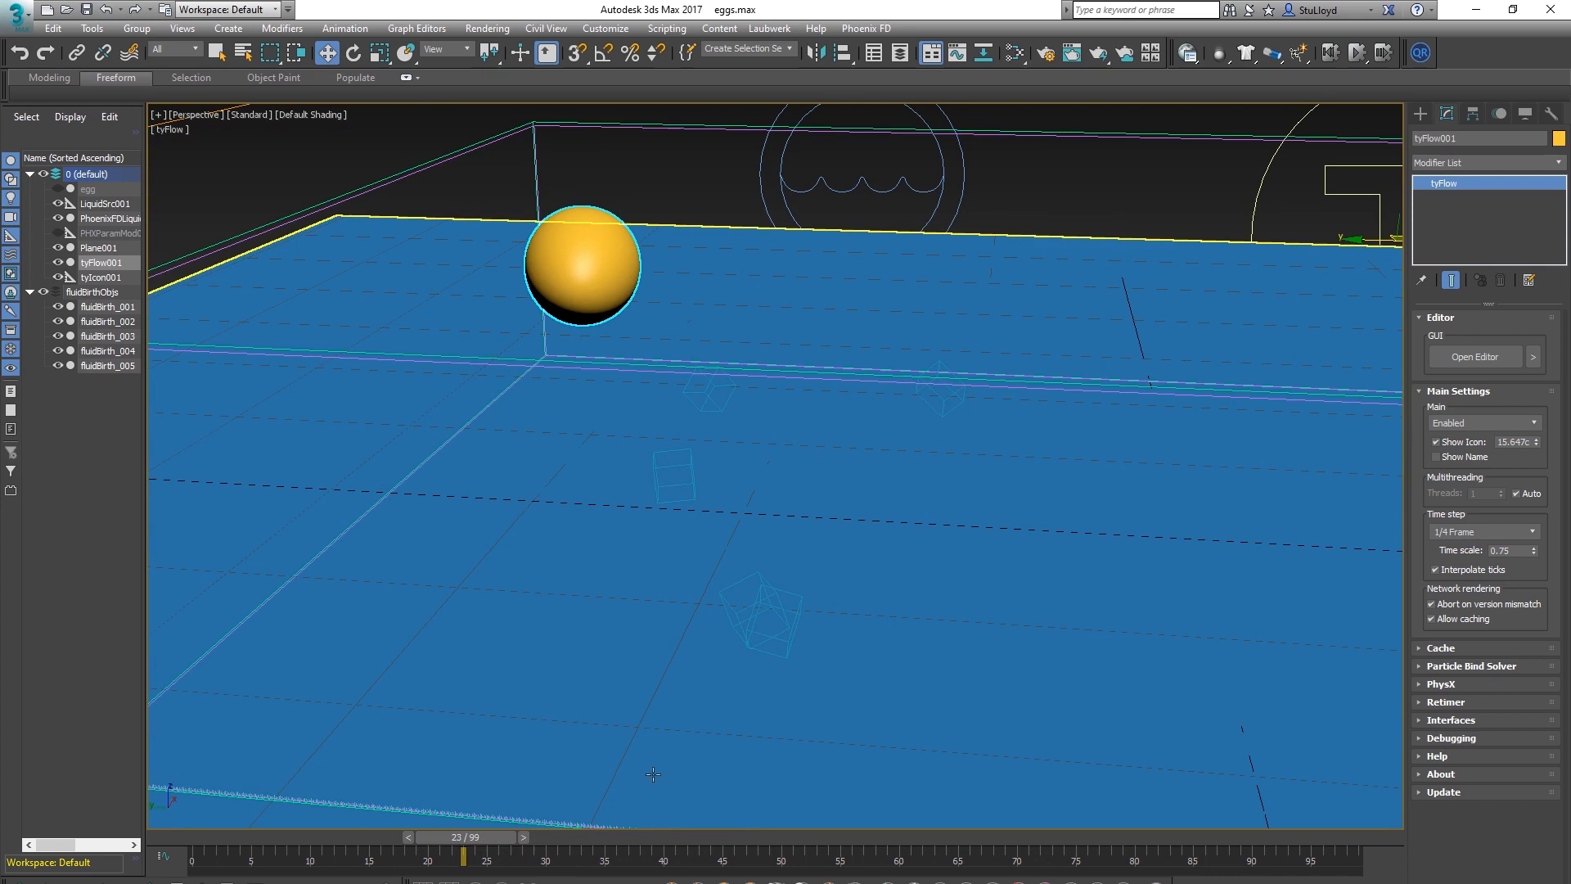
{"action": "left_click", "coordinate": [1050, 119]}
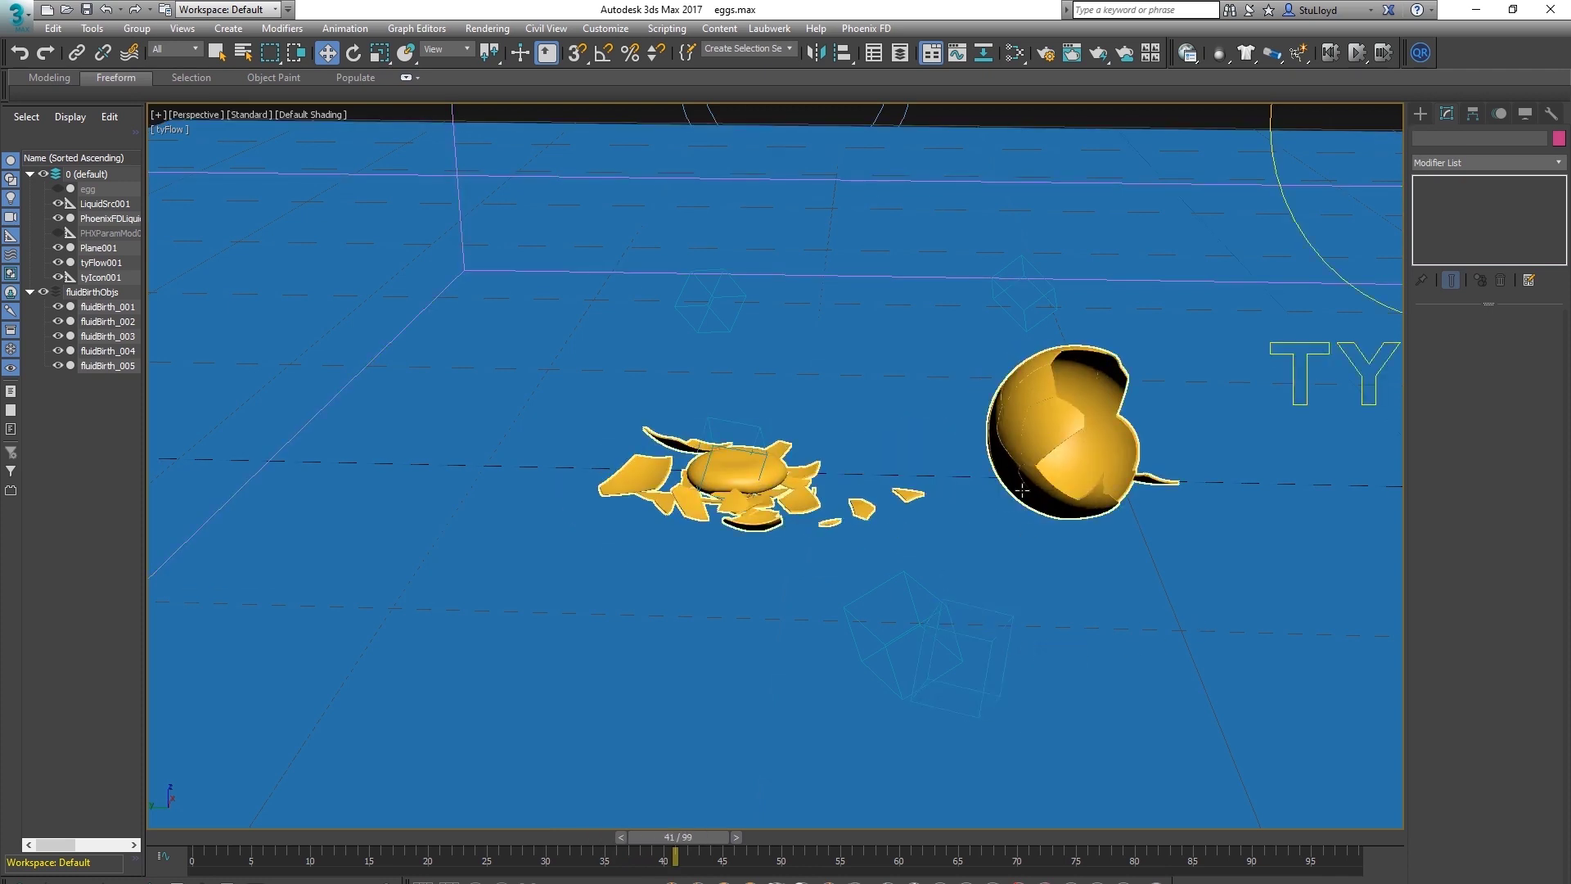
{"action": "key", "text": "comma"}
{"action": "left_click", "coordinate": [758, 461]}
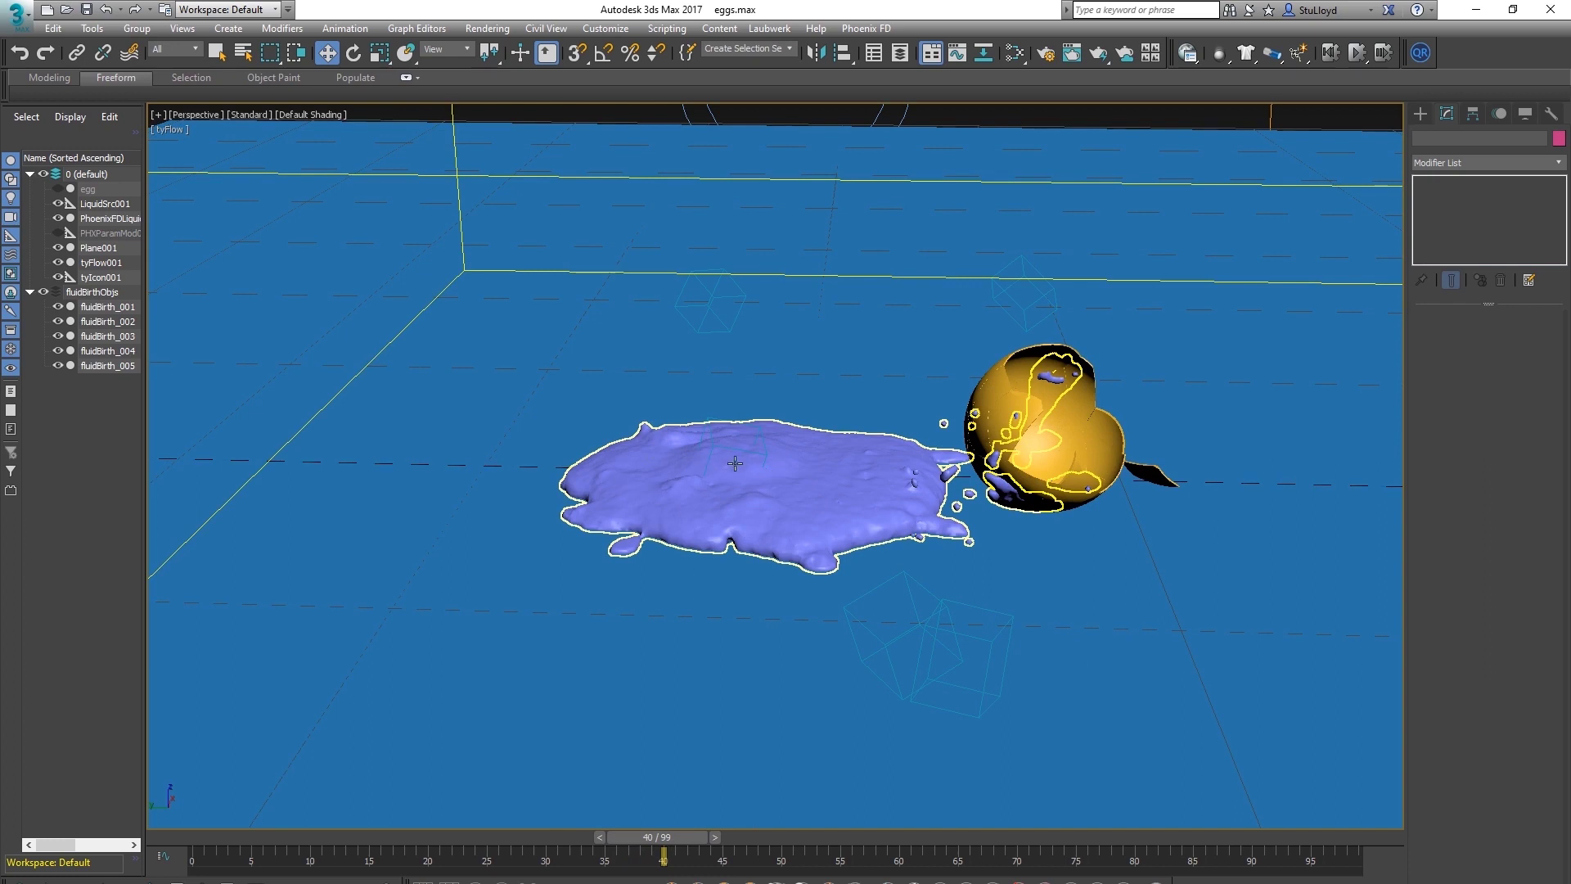
{"action": "left_click", "coordinate": [1046, 612]}
{"action": "key", "text": "period"}
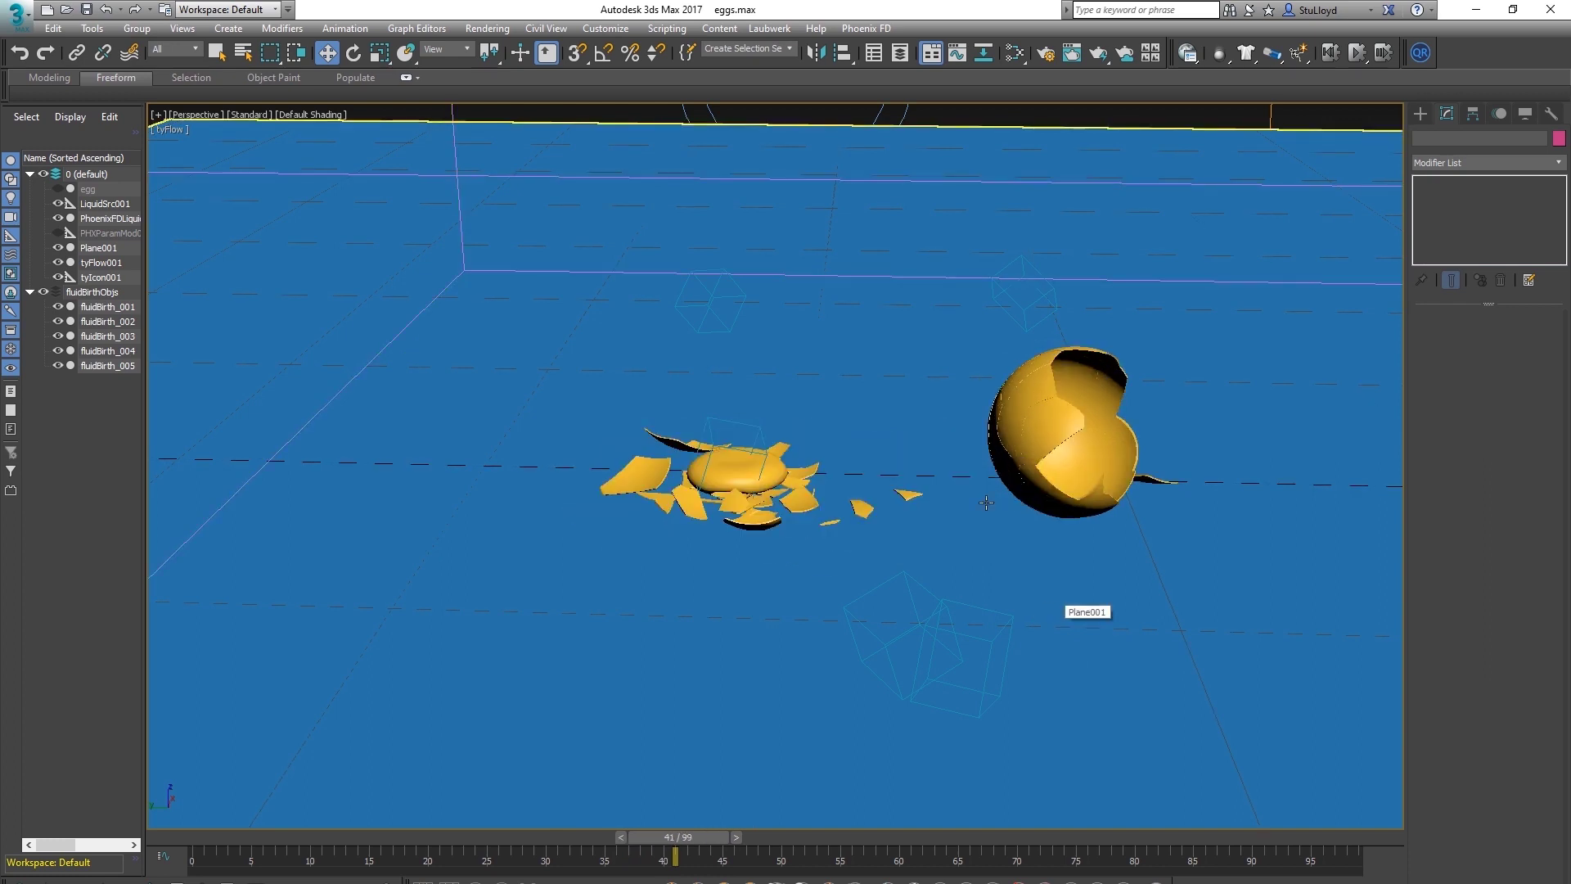
{"action": "key", "text": "comma"}
Examine the liquid puddle and the broken egg shell at frame 40 from several angles
{"action": "scroll", "coordinate": [1010, 575], "scroll_direction": "down", "scroll_amount": 4}
{"action": "middle_click_drag", "start_coordinate": [925, 520], "coordinate": [1068, 570], "text": "alt"}
{"action": "scroll", "coordinate": [1070, 570], "scroll_direction": "up", "scroll_amount": 5}
{"action": "middle_click_drag", "start_coordinate": [988, 524], "coordinate": [923, 505], "text": "alt"}
{"action": "scroll", "coordinate": [923, 523], "scroll_direction": "up", "scroll_amount": 4}
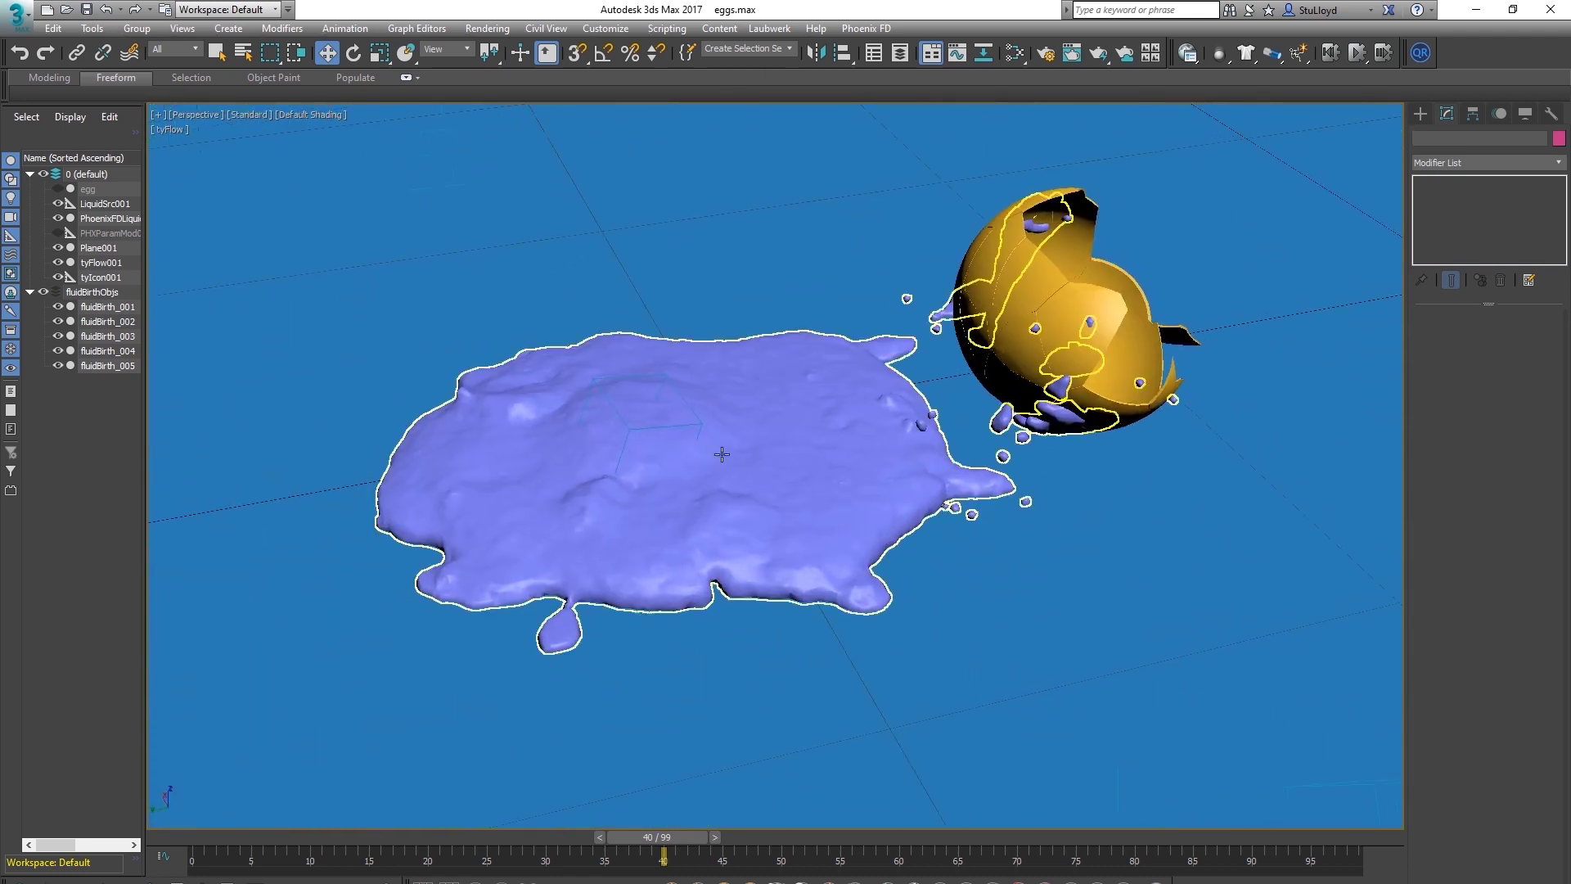
{"action": "scroll", "coordinate": [745, 478], "scroll_direction": "down", "scroll_amount": 3}
{"action": "middle_click_drag", "start_coordinate": [745, 477], "coordinate": [617, 384], "text": "alt"}
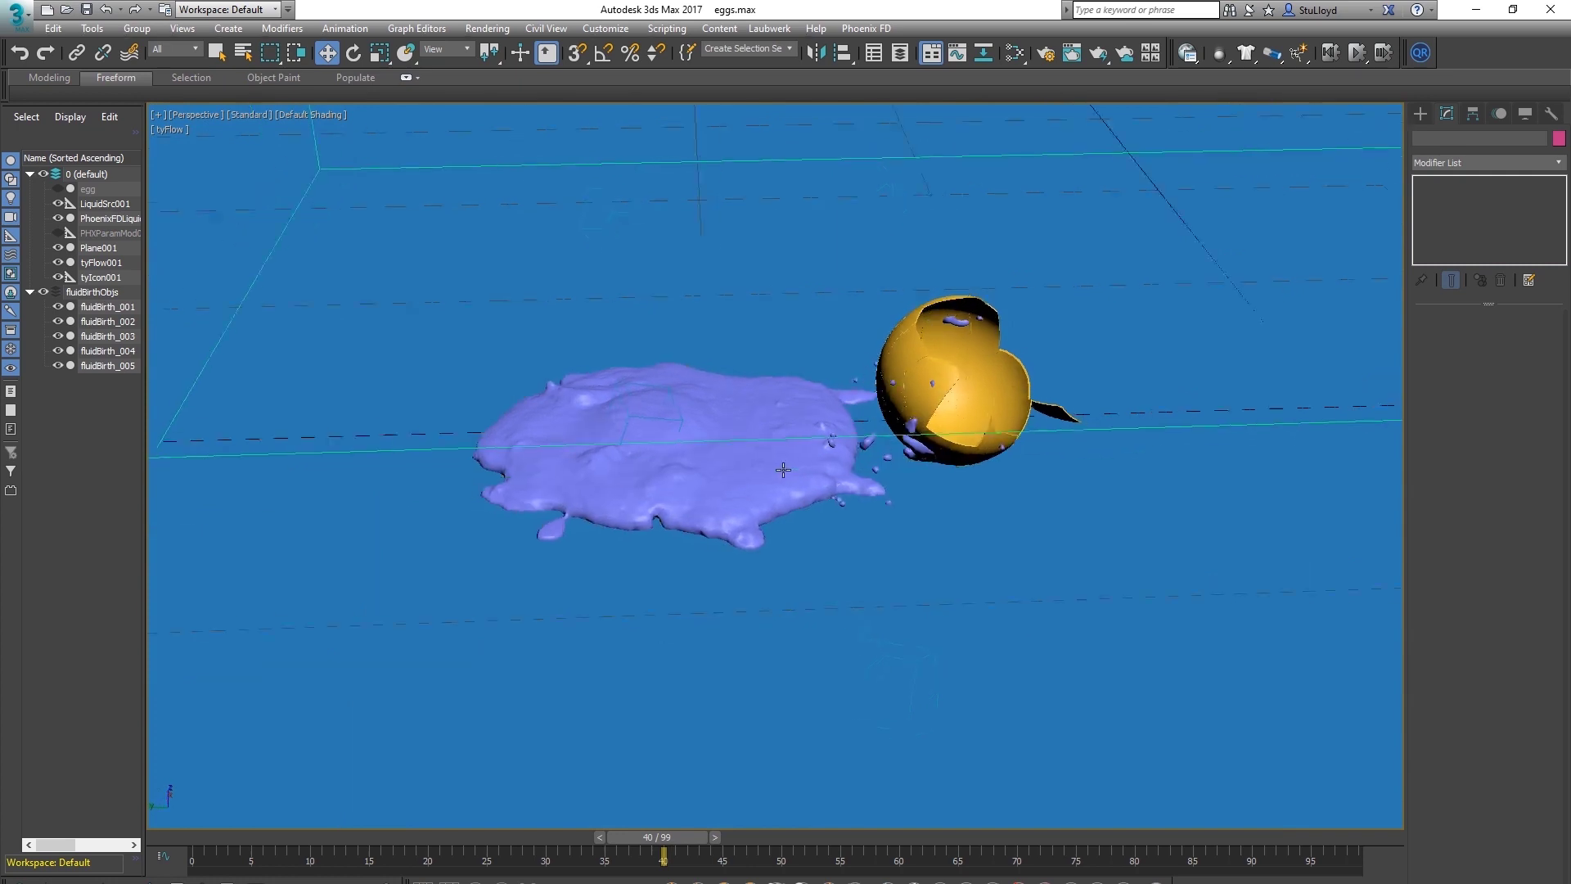
{"action": "middle_click_drag", "start_coordinate": [765, 463], "coordinate": [832, 446], "text": "alt"}
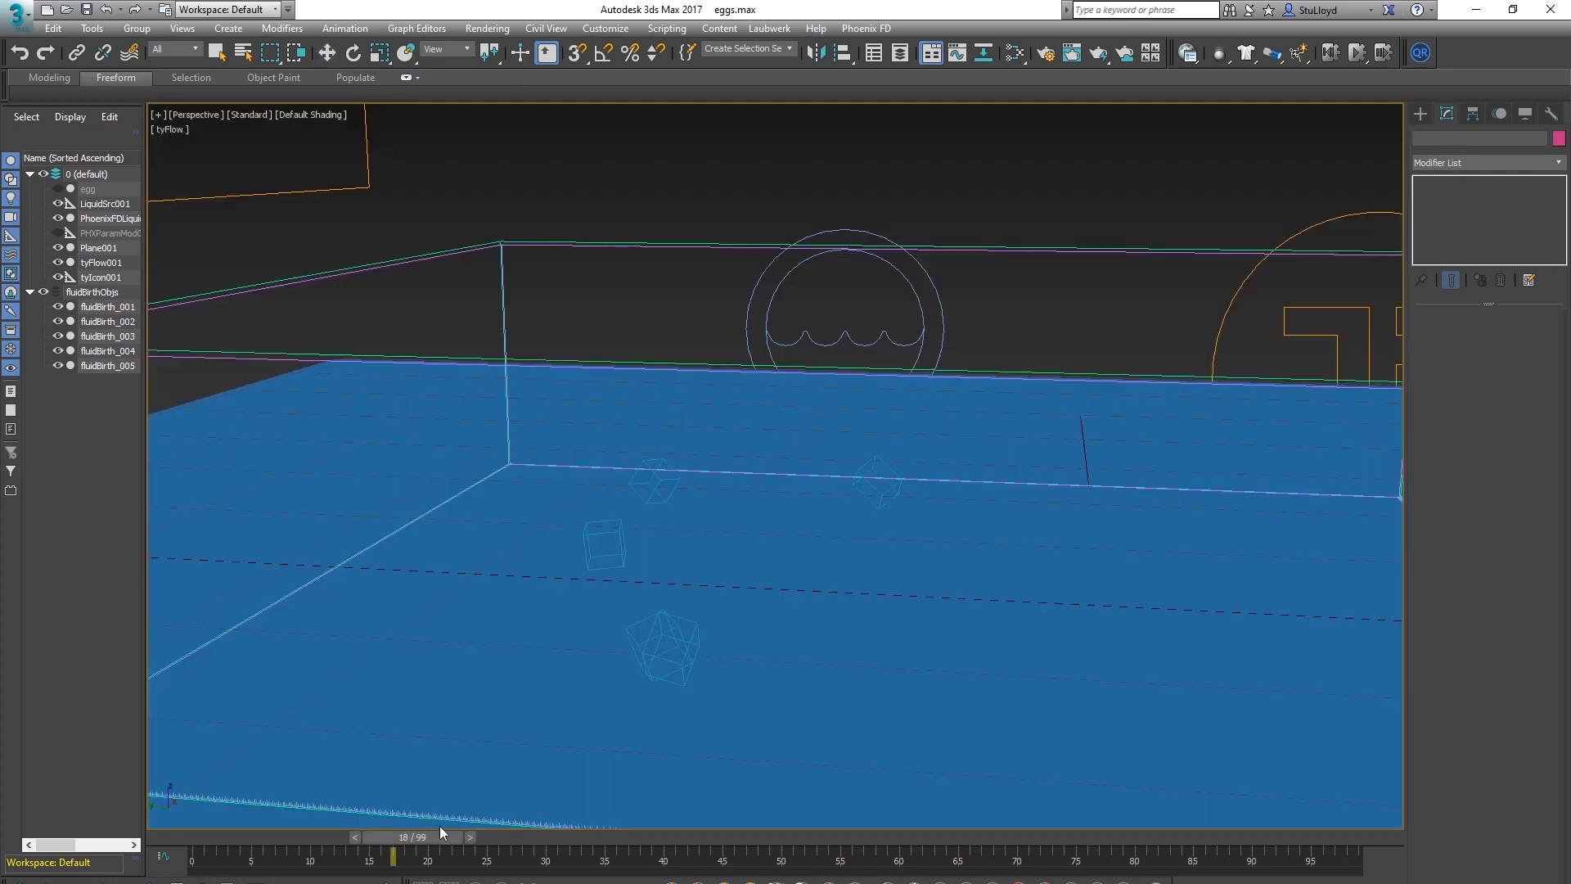
Go to frame 26 and examine the first egg as its shell cracks on the plane
{"action": "left_click_drag", "start_coordinate": [439, 826], "coordinate": [520, 822]}
{"action": "key", "text": "w"}
{"action": "middle_click_drag", "start_coordinate": [624, 508], "coordinate": [771, 619], "text": "alt"}
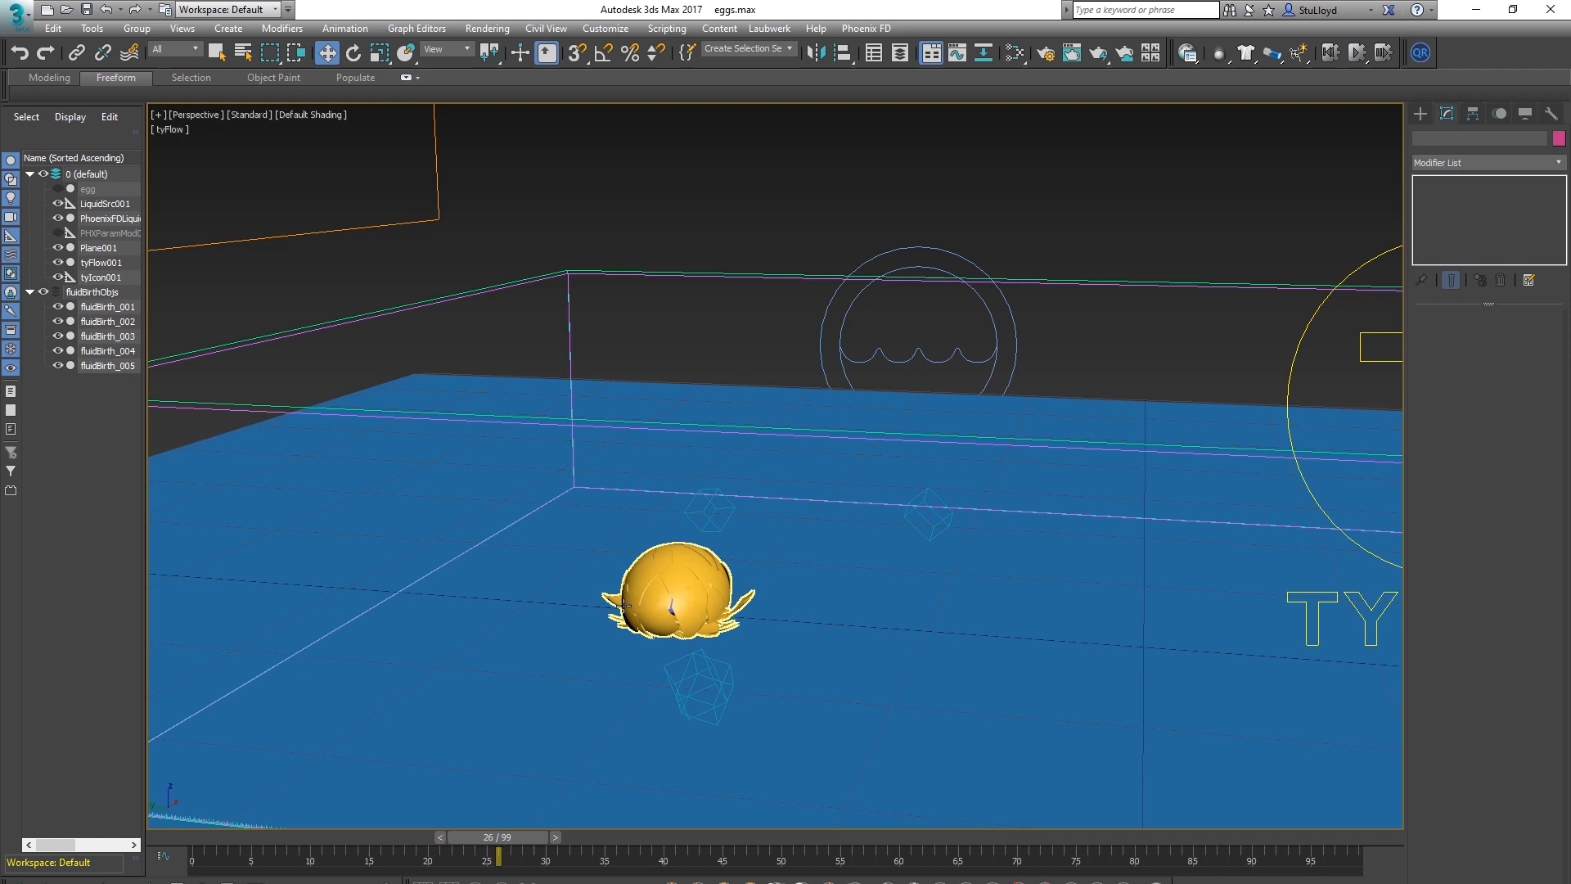
{"action": "middle_click_drag", "start_coordinate": [845, 628], "coordinate": [769, 613]}
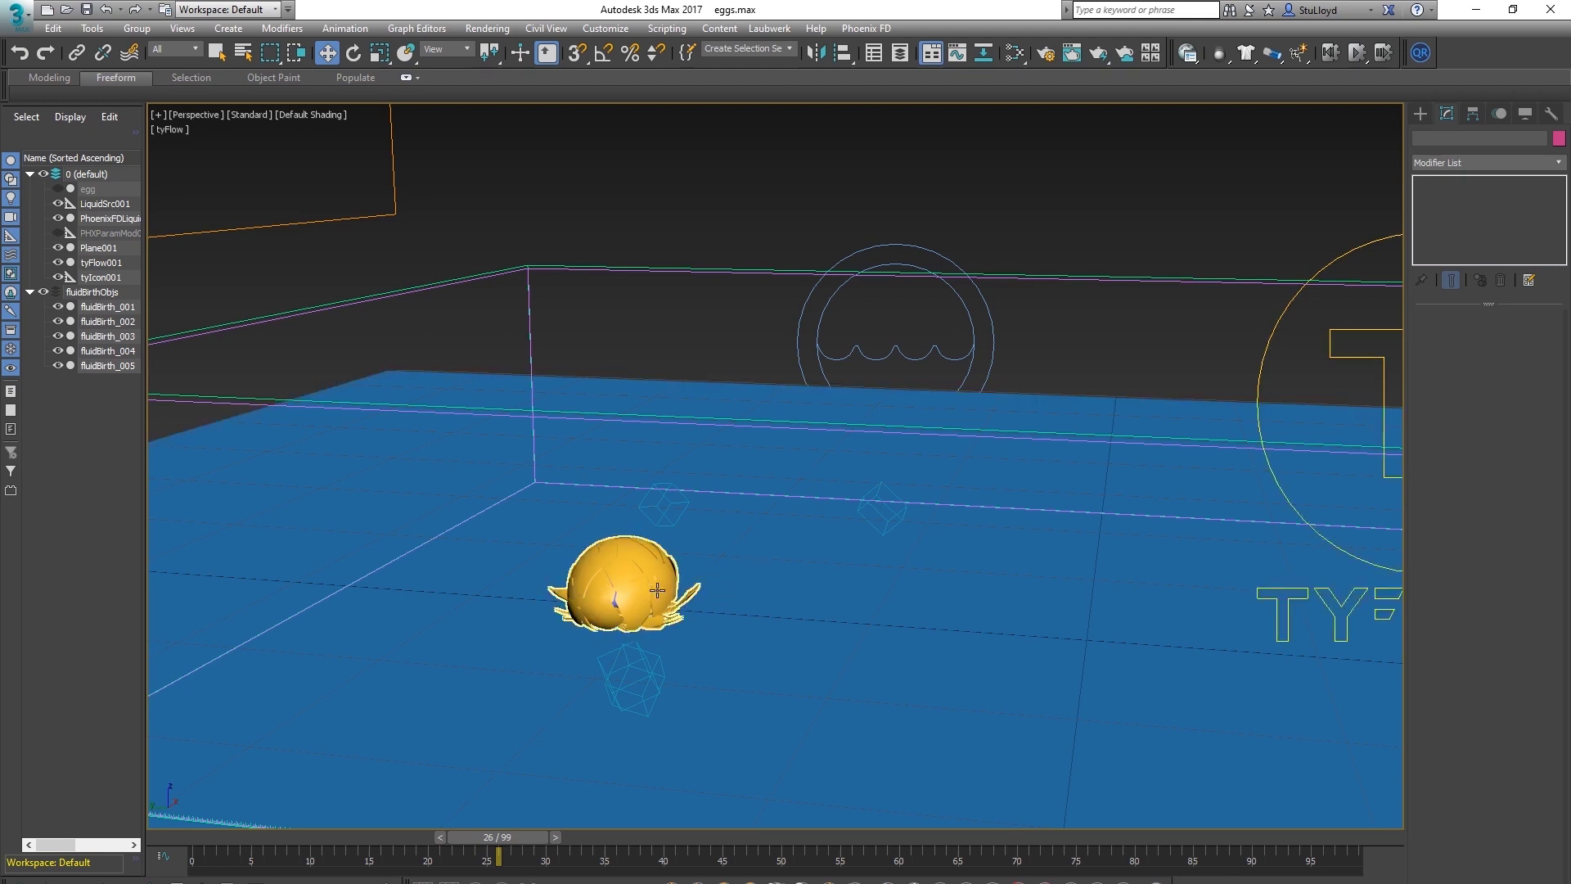
Open the tyFlow001 editor and add a PhysX Fluid operator to Event_003 below its Mesh operator
{"action": "middle_click_drag", "start_coordinate": [688, 590], "coordinate": [701, 588]}
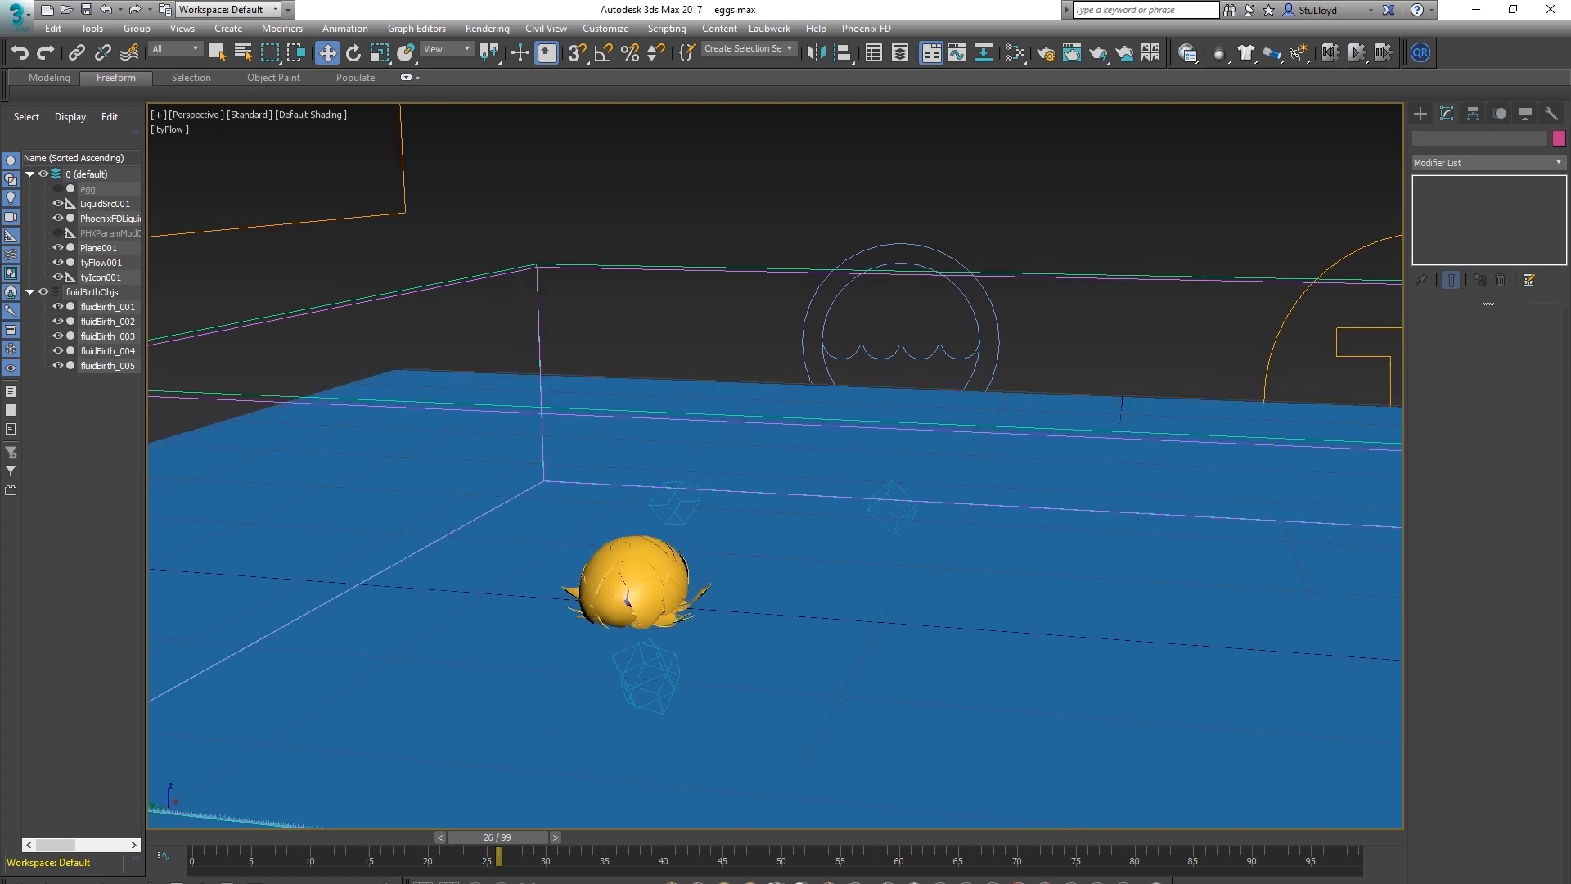
{"action": "left_click", "coordinate": [1352, 328]}
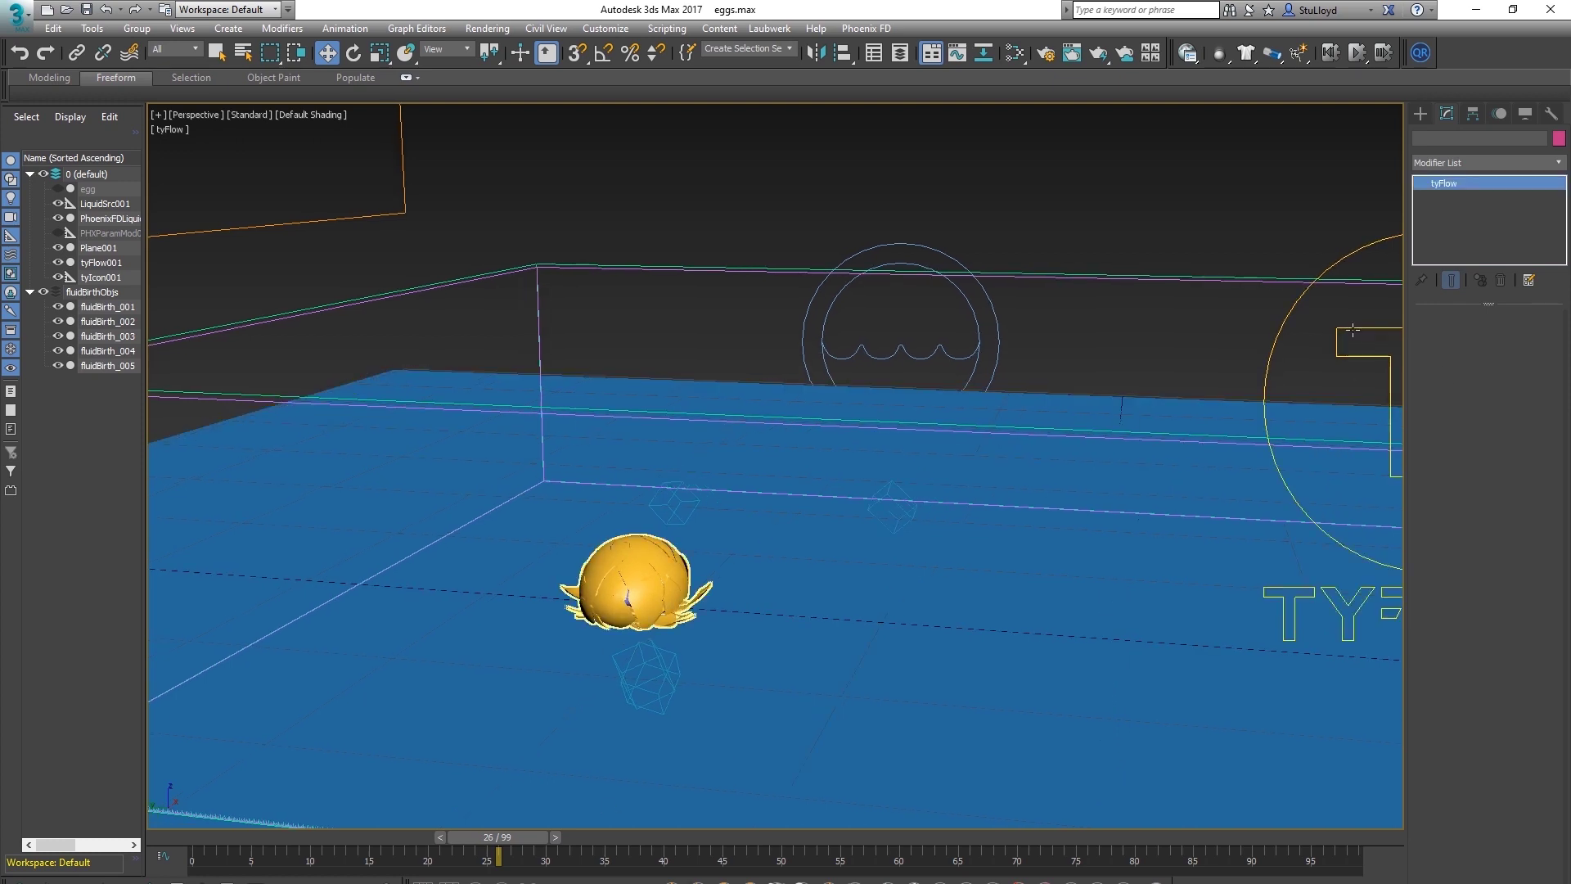
{"action": "left_click", "coordinate": [1476, 355]}
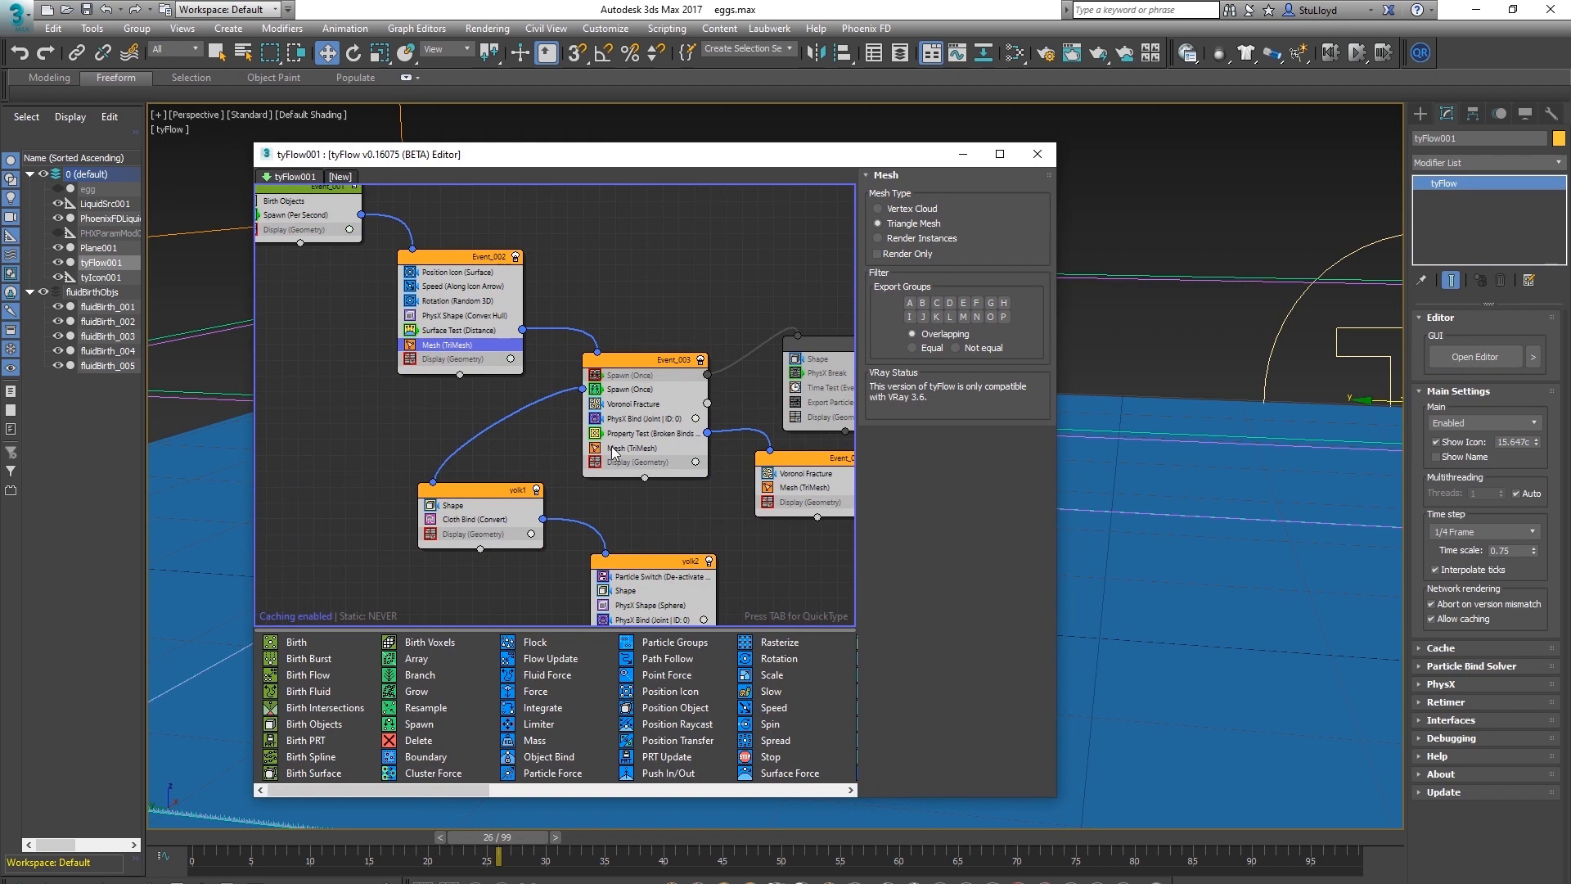
{"action": "middle_click_drag", "start_coordinate": [664, 290], "coordinate": [553, 224]}
{"action": "left_click_drag", "start_coordinate": [361, 789], "coordinate": [671, 788]}
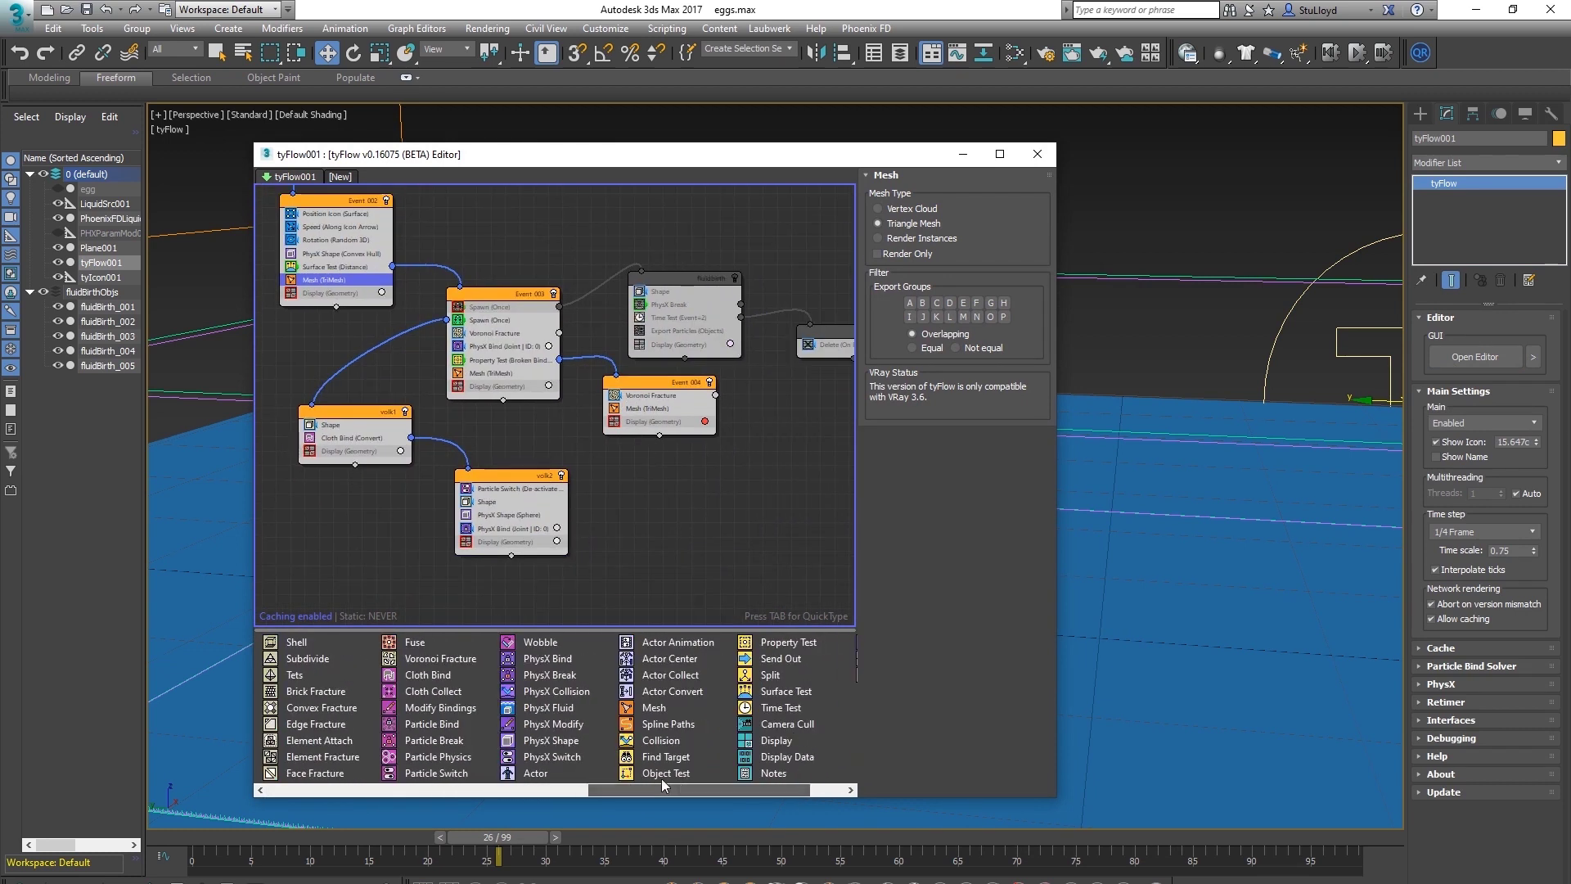
{"action": "mouse_move", "coordinate": [539, 715]}
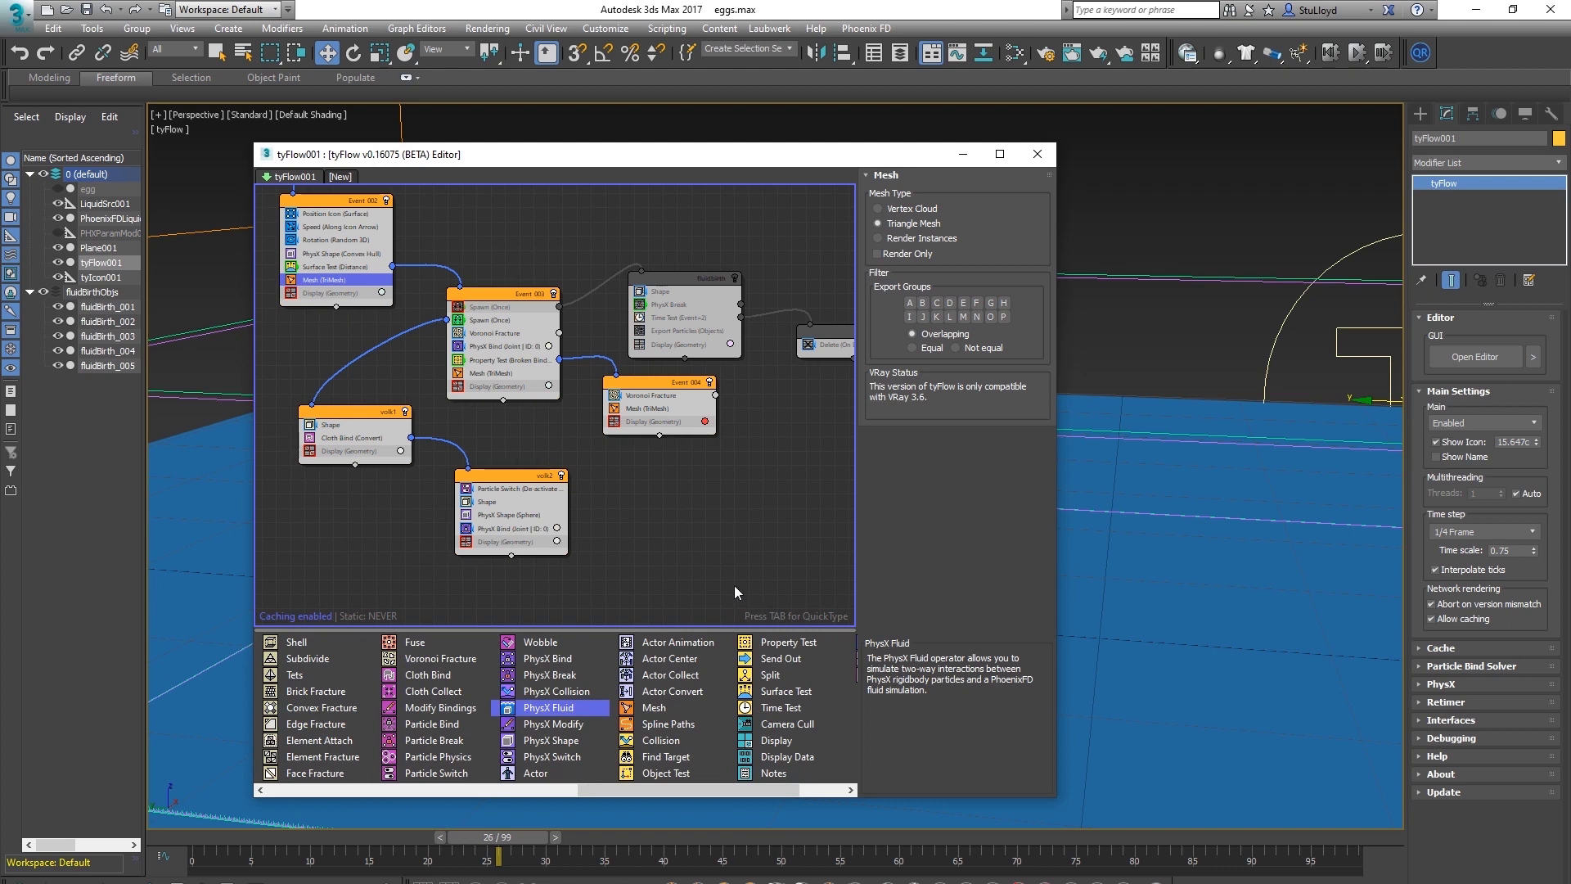
{"action": "middle_click_drag", "start_coordinate": [661, 521], "coordinate": [676, 521]}
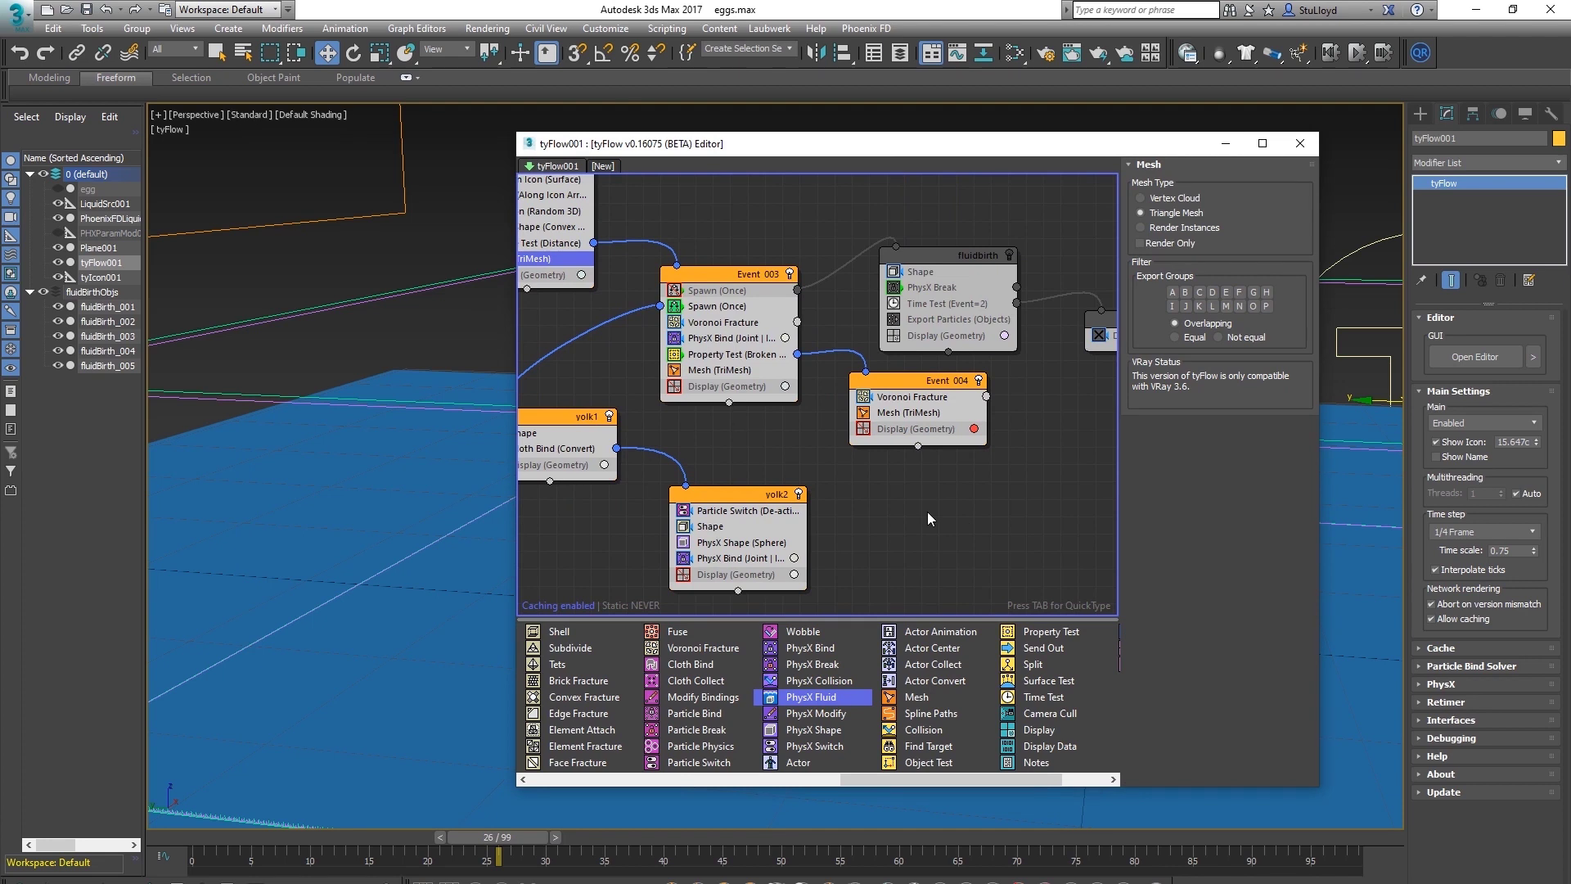
{"action": "middle_click_drag", "start_coordinate": [927, 513], "coordinate": [919, 515]}
{"action": "left_click_drag", "start_coordinate": [810, 695], "coordinate": [710, 394]}
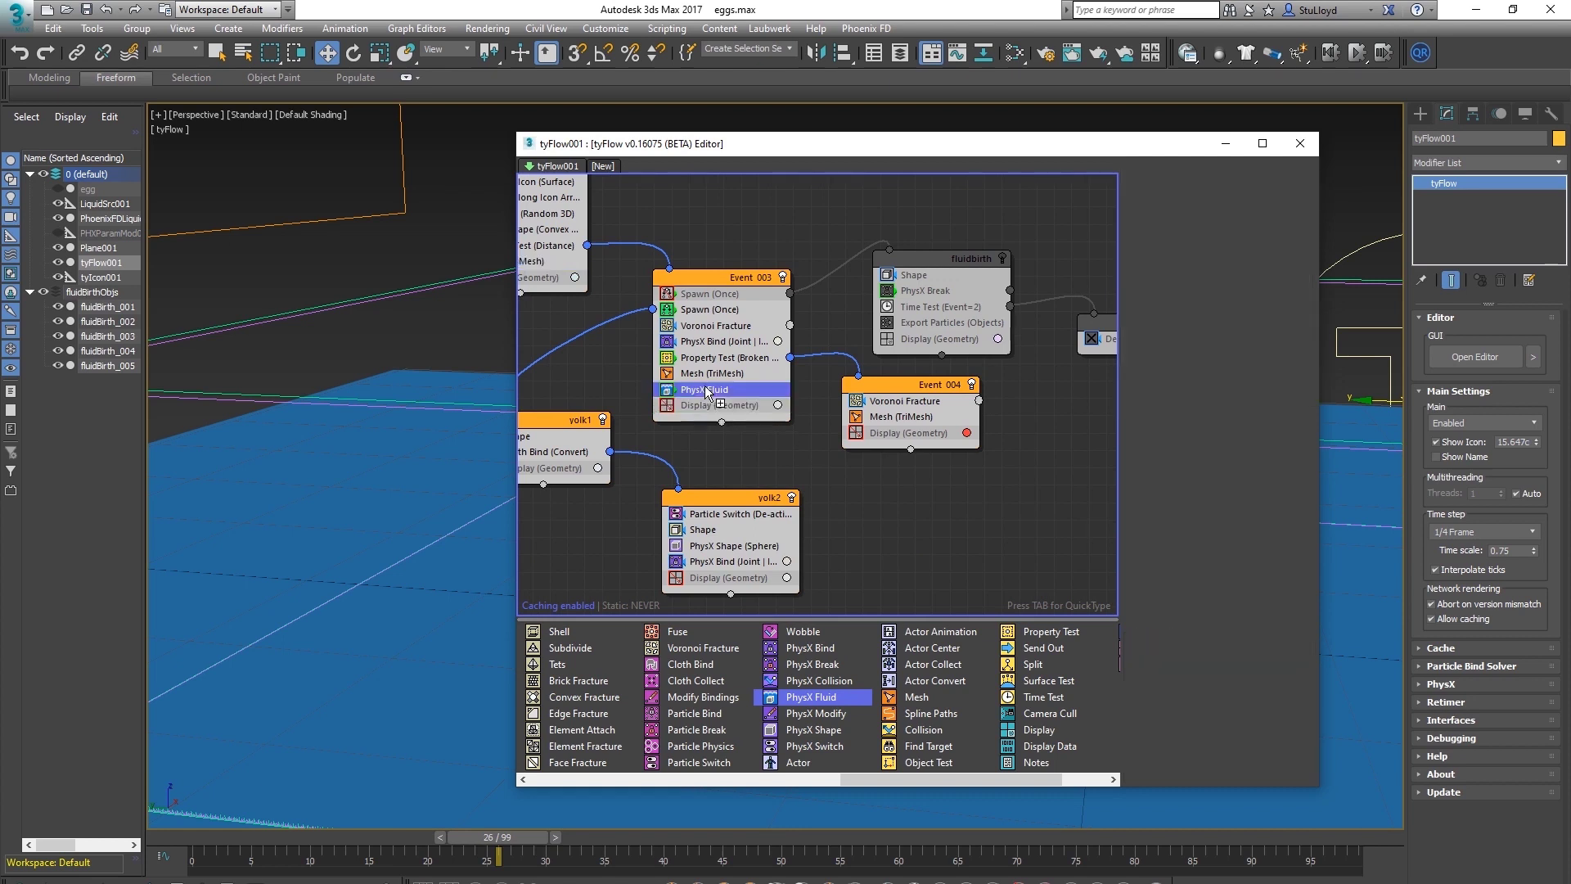
{"action": "right_click", "coordinate": [751, 279]}
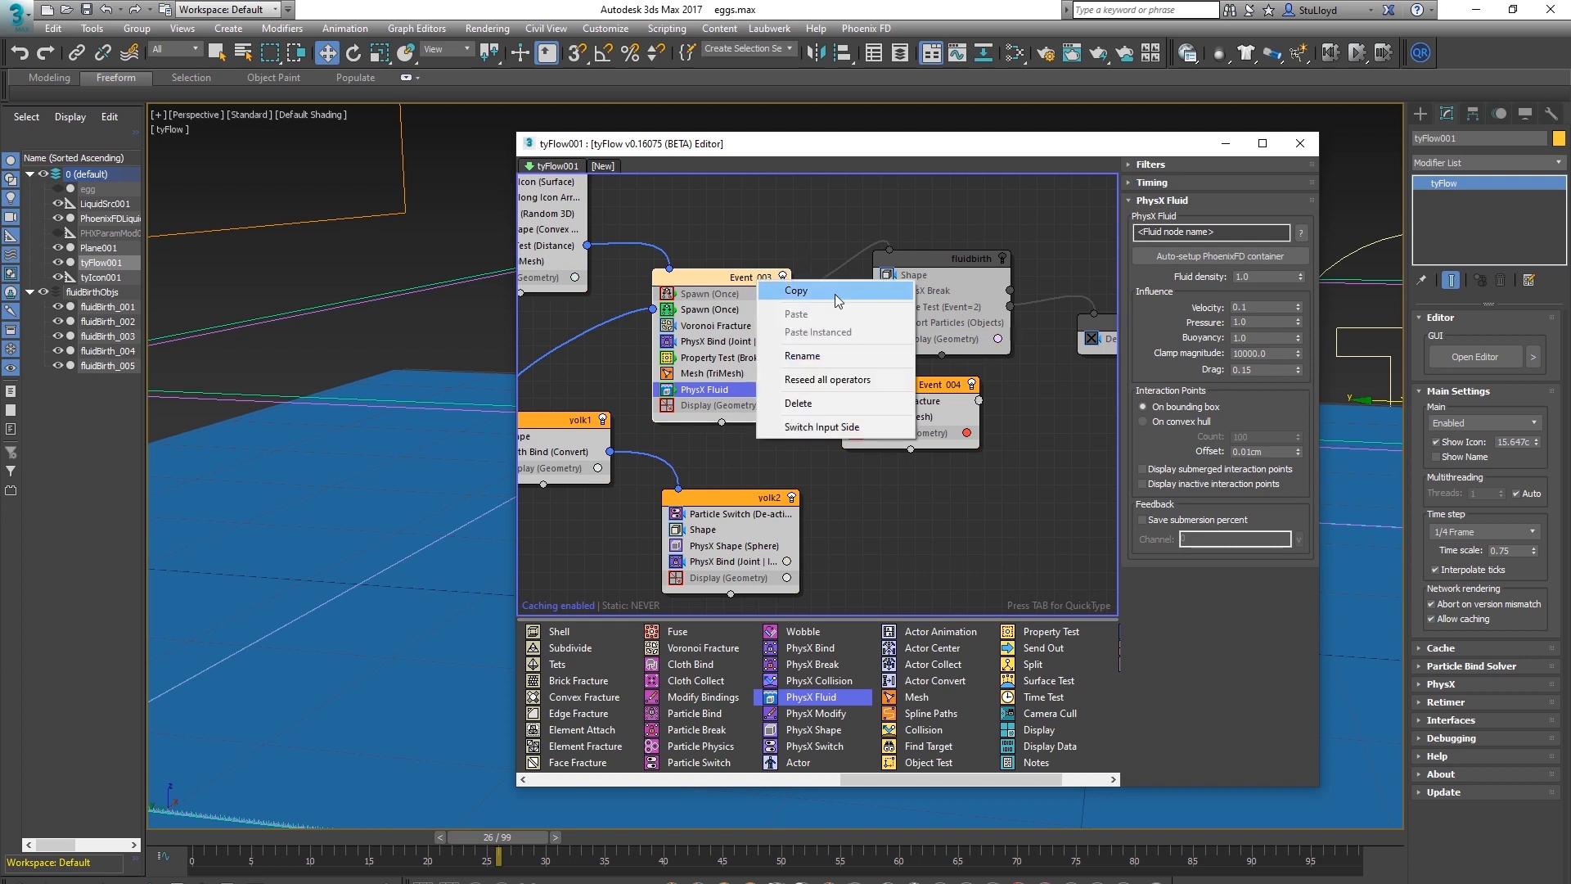
{"action": "left_click", "coordinate": [774, 263]}
{"action": "left_click_drag", "start_coordinate": [753, 279], "coordinate": [753, 283]}
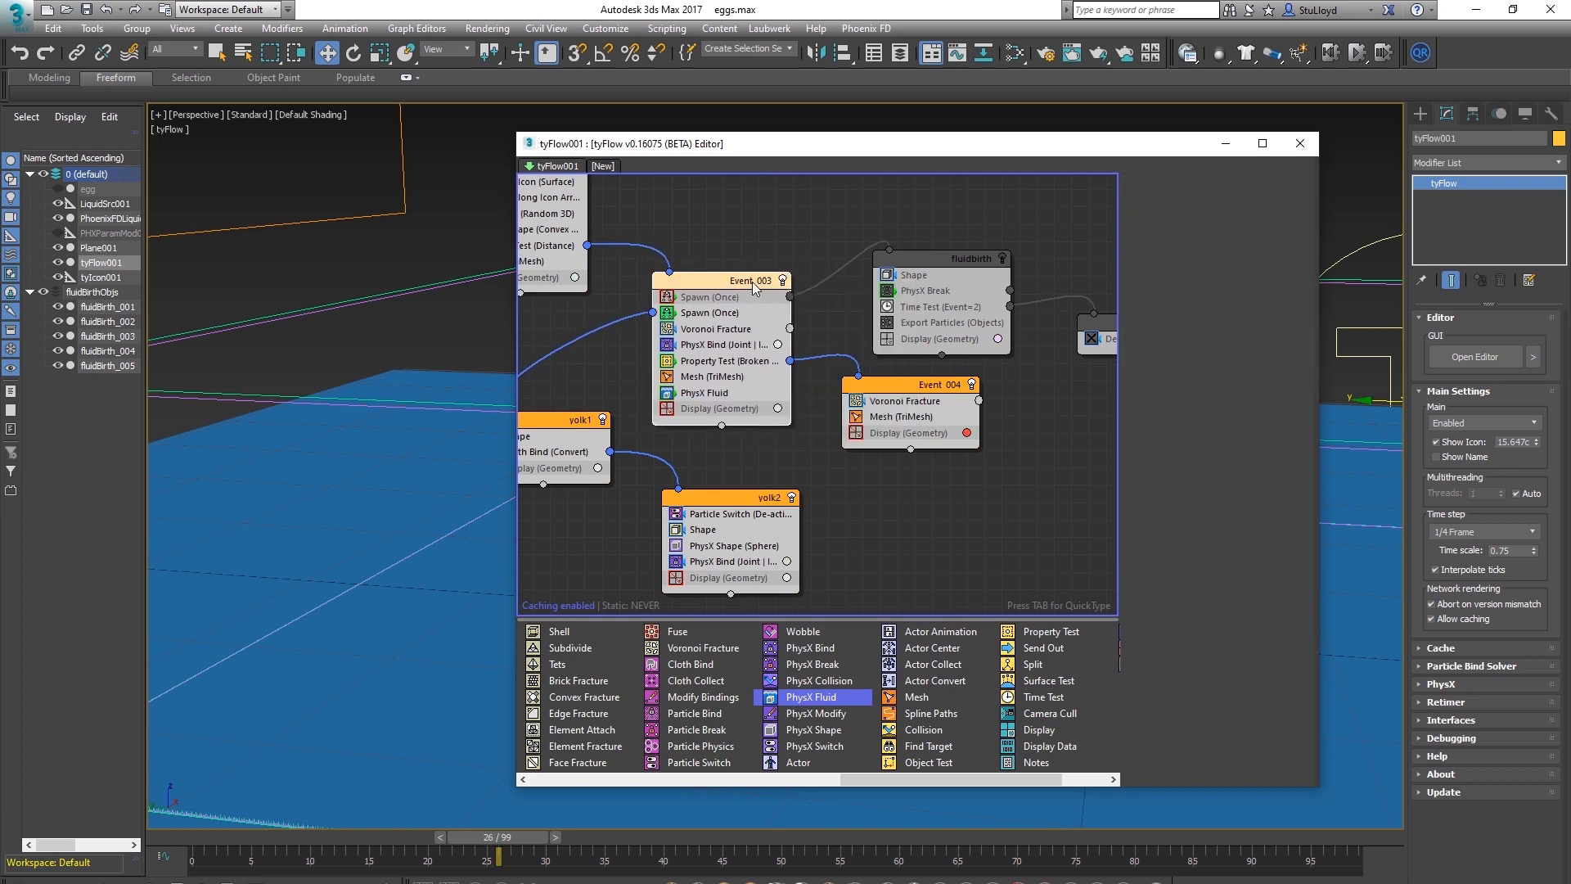
{"action": "left_click_drag", "start_coordinate": [831, 149], "coordinate": [925, 149]}
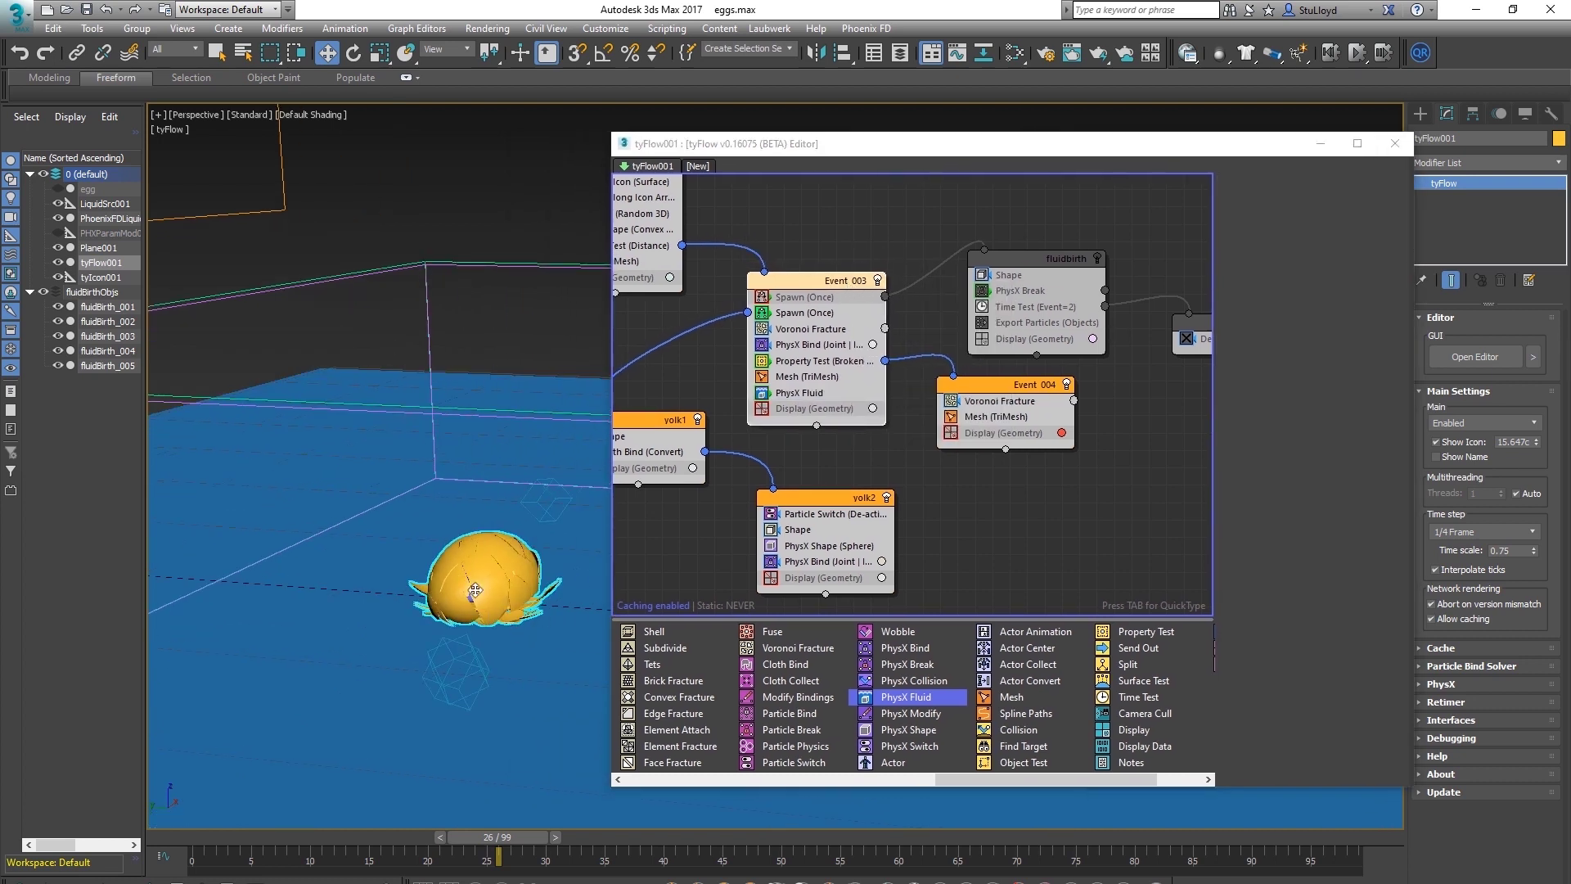
{"action": "left_click_drag", "start_coordinate": [820, 278], "coordinate": [822, 279]}
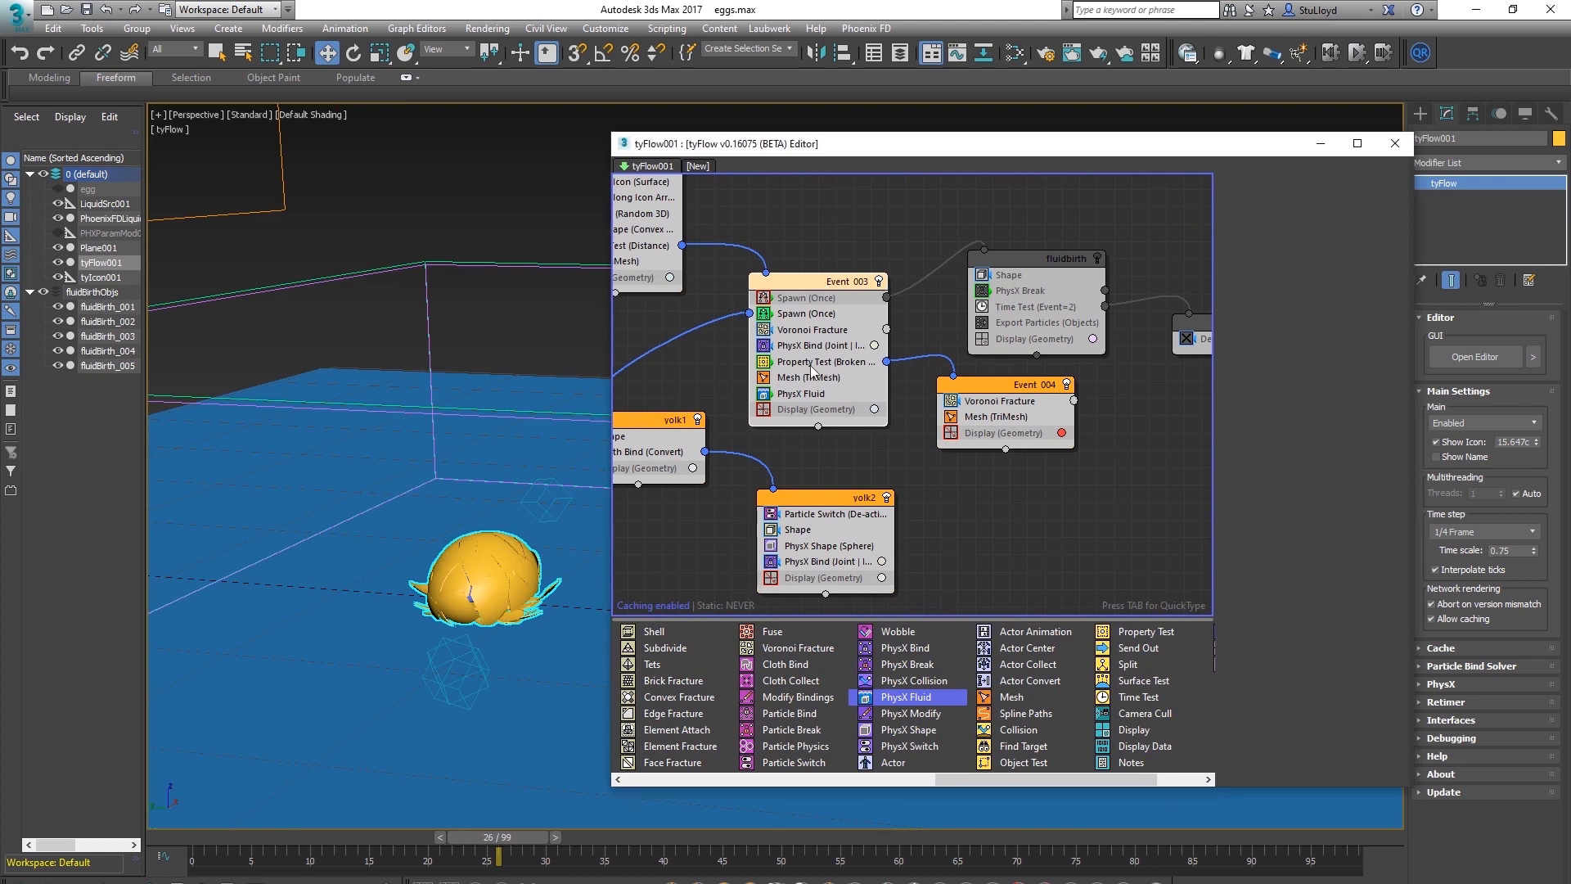
Assign PhoenixFDLiquid001 as the fluid node of Event_003's PhysX Fluid operator
{"action": "left_click", "coordinate": [794, 401]}
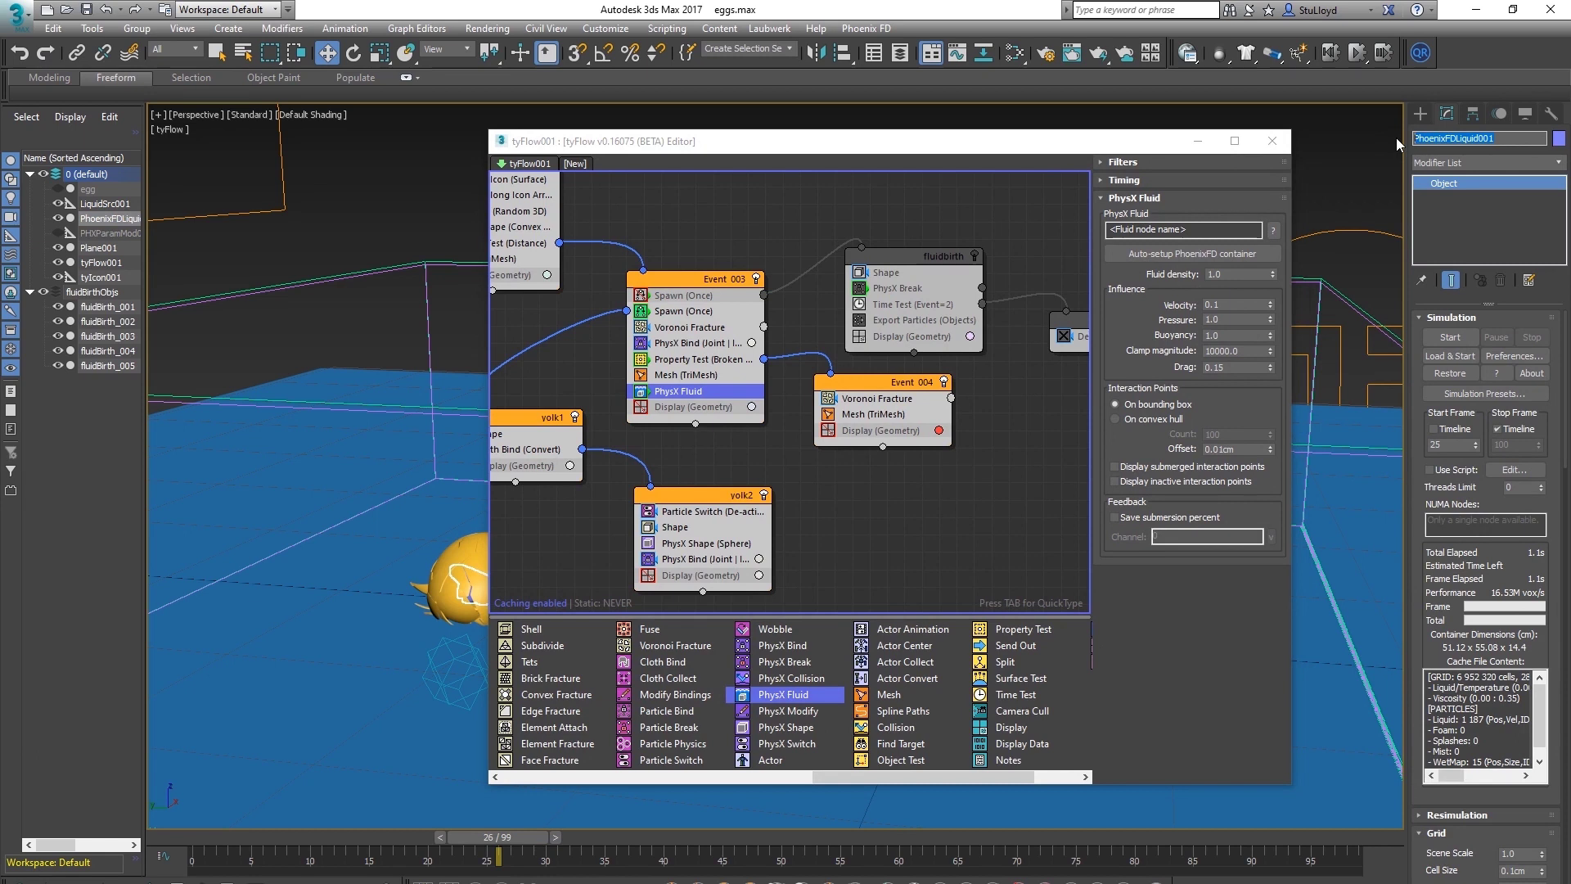
{"action": "left_click", "coordinate": [1213, 229]}
{"action": "type", "text": "PhoenixFDLiquid001"}
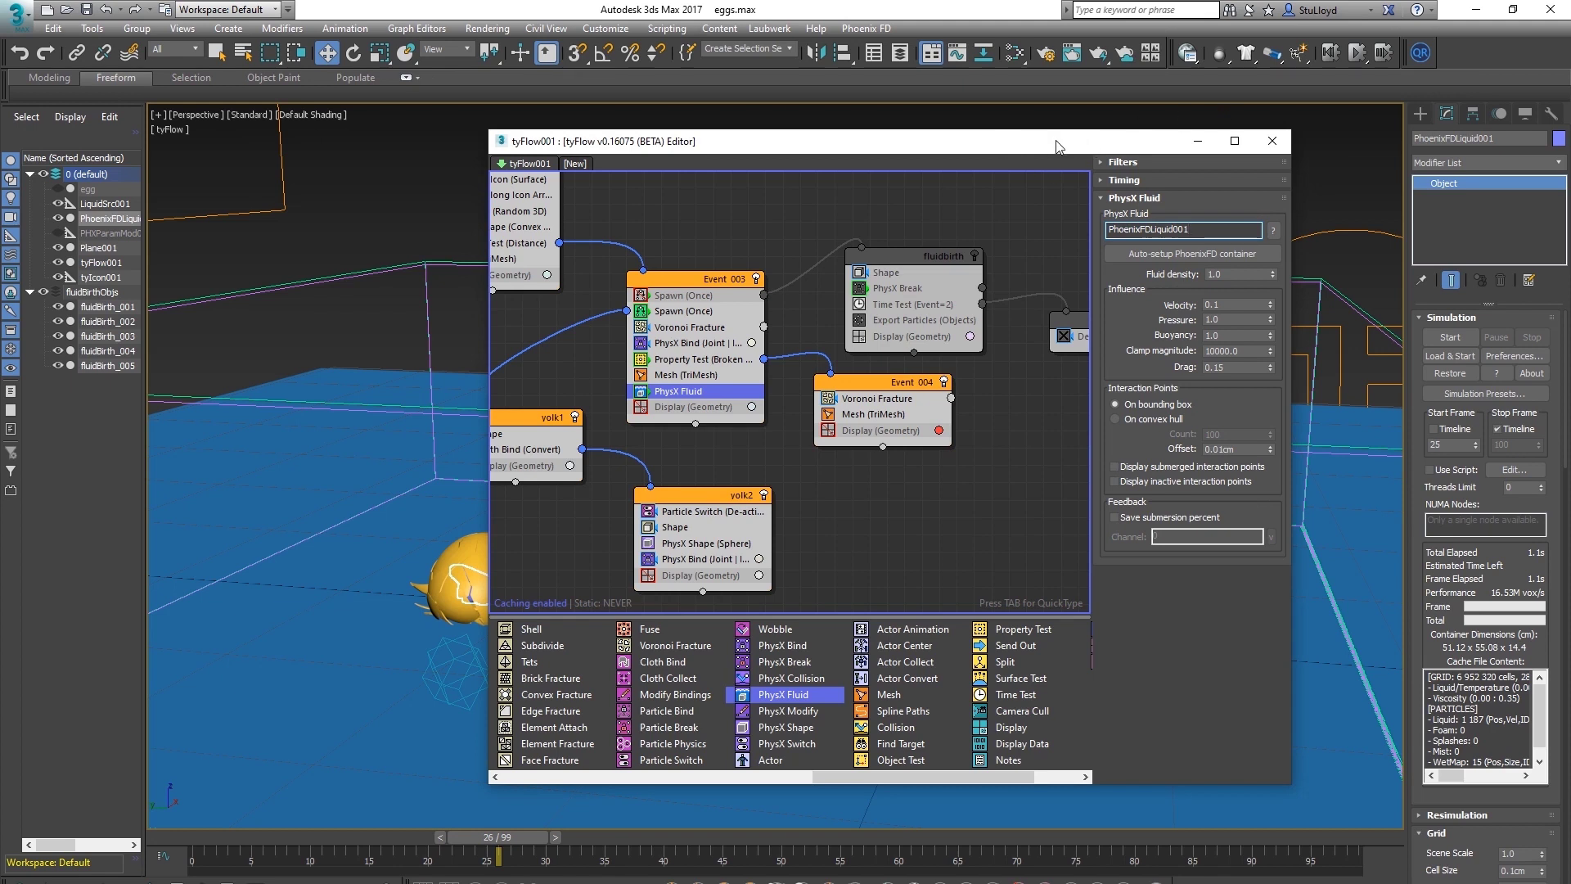
{"action": "left_click_drag", "start_coordinate": [1065, 137], "coordinate": [1053, 141]}
Return to frame 0 and run the operator's PhoenixFD container auto-setup, accepting its changes
{"action": "left_click_drag", "start_coordinate": [516, 843], "coordinate": [193, 843]}
{"action": "left_click_drag", "start_coordinate": [905, 155], "coordinate": [825, 156]}
{"action": "left_click", "coordinate": [1089, 259]}
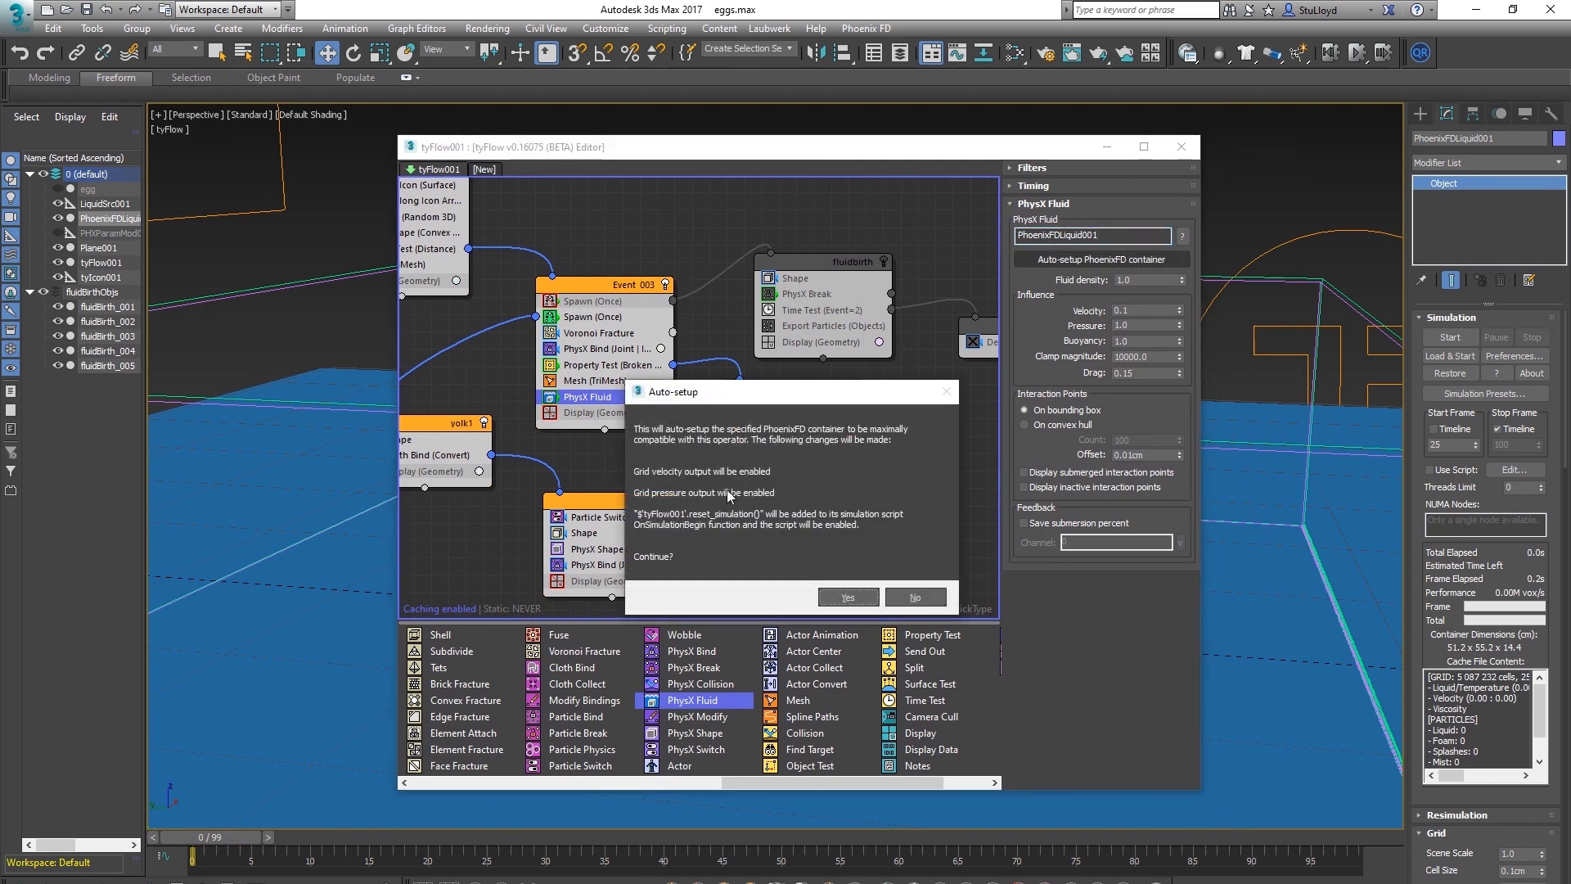
{"action": "left_click_drag", "start_coordinate": [765, 393], "coordinate": [753, 392]}
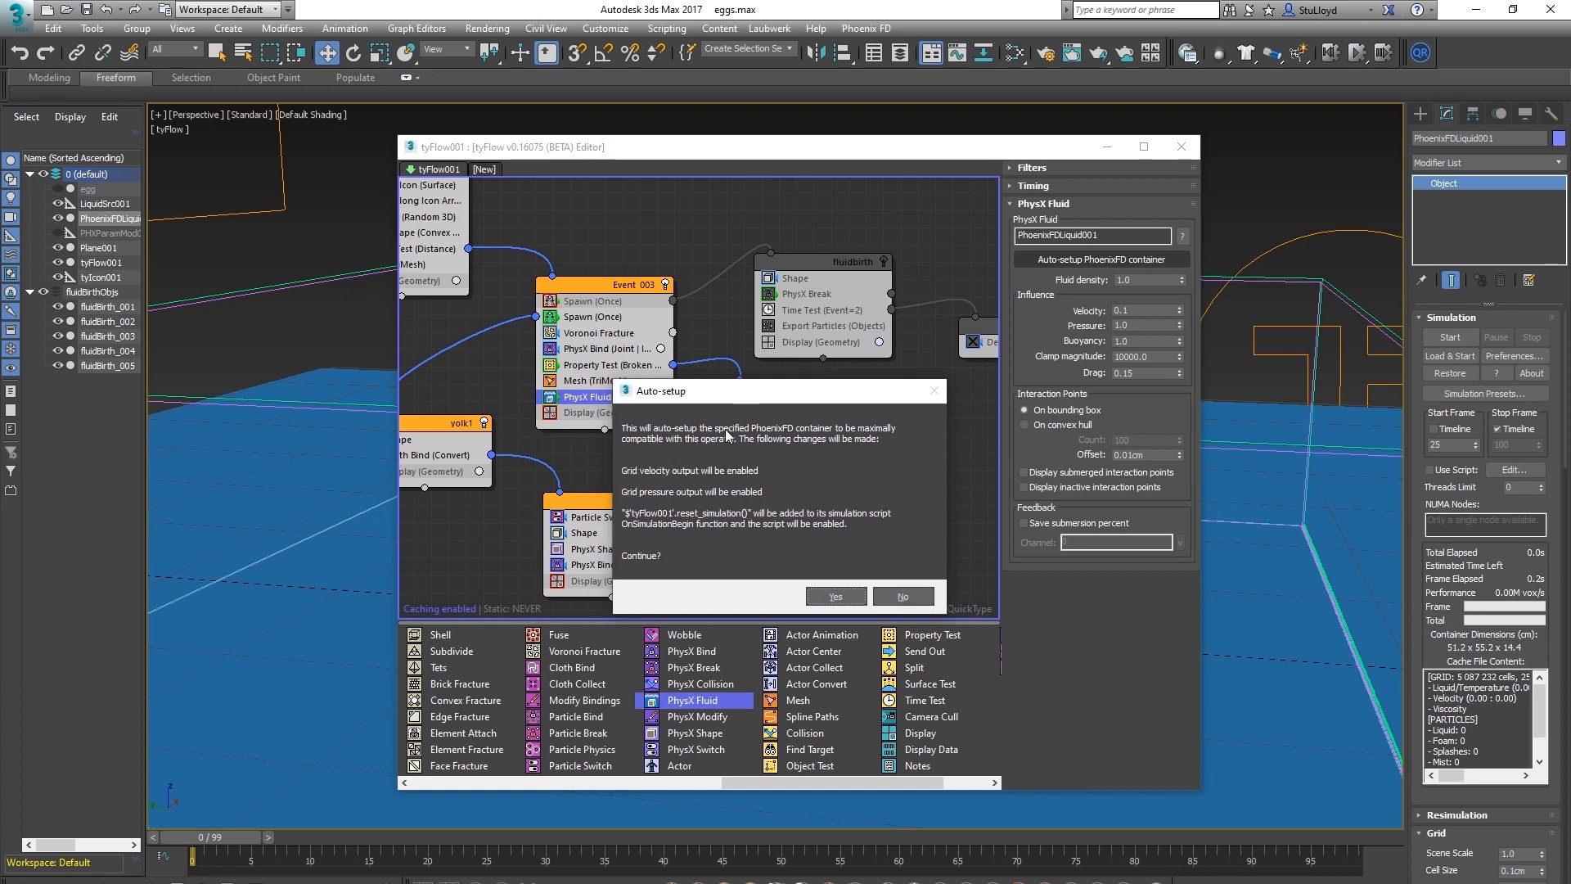
{"action": "left_click_drag", "start_coordinate": [750, 394], "coordinate": [752, 402]}
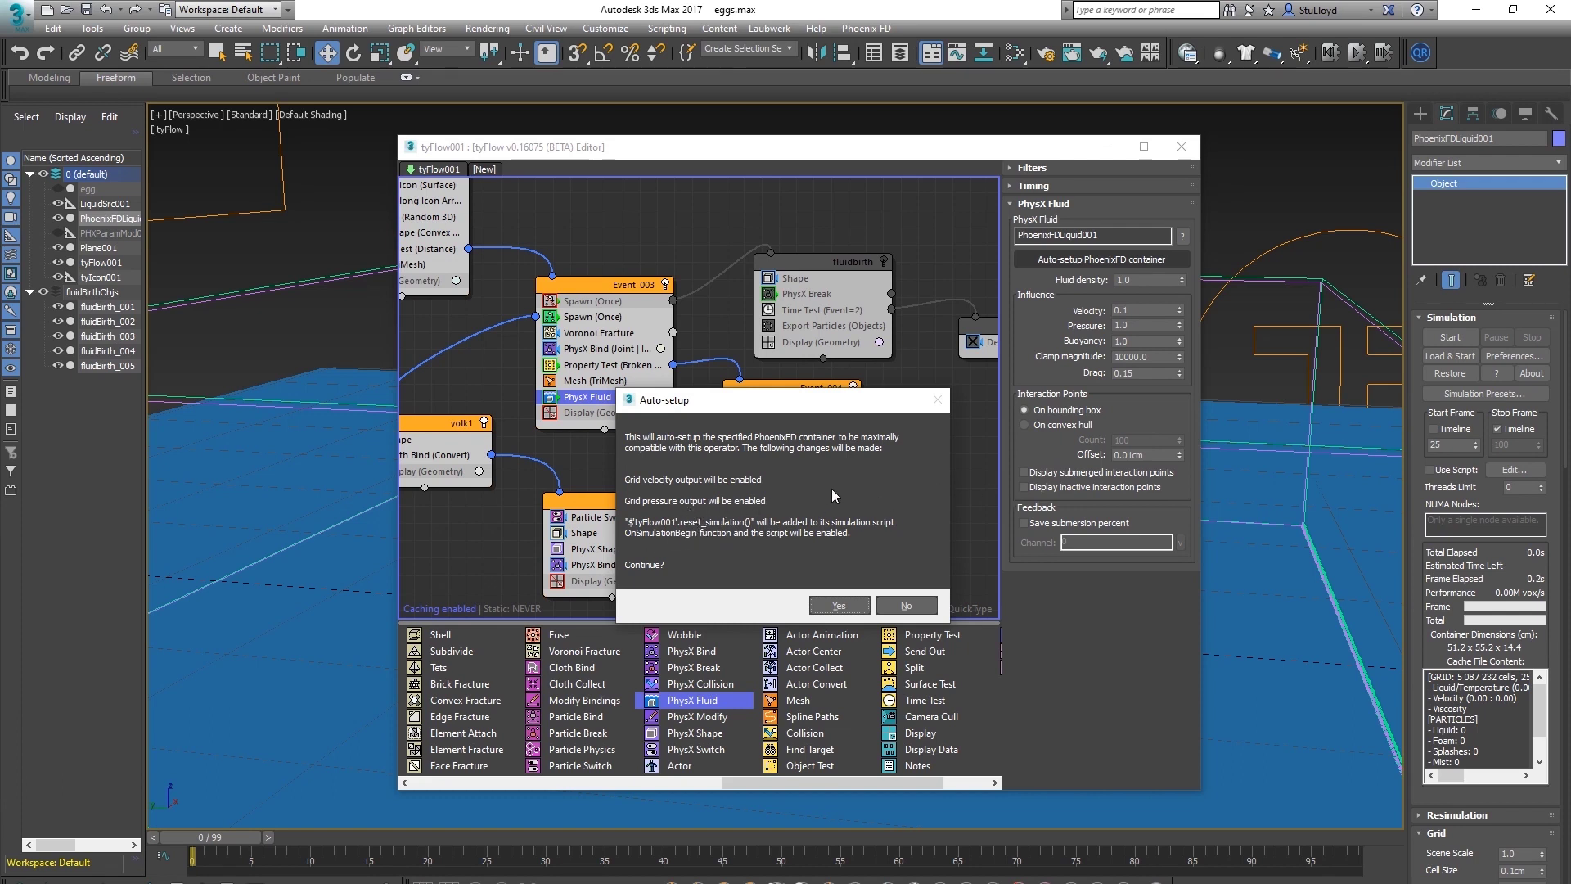
{"action": "left_click", "coordinate": [838, 605]}
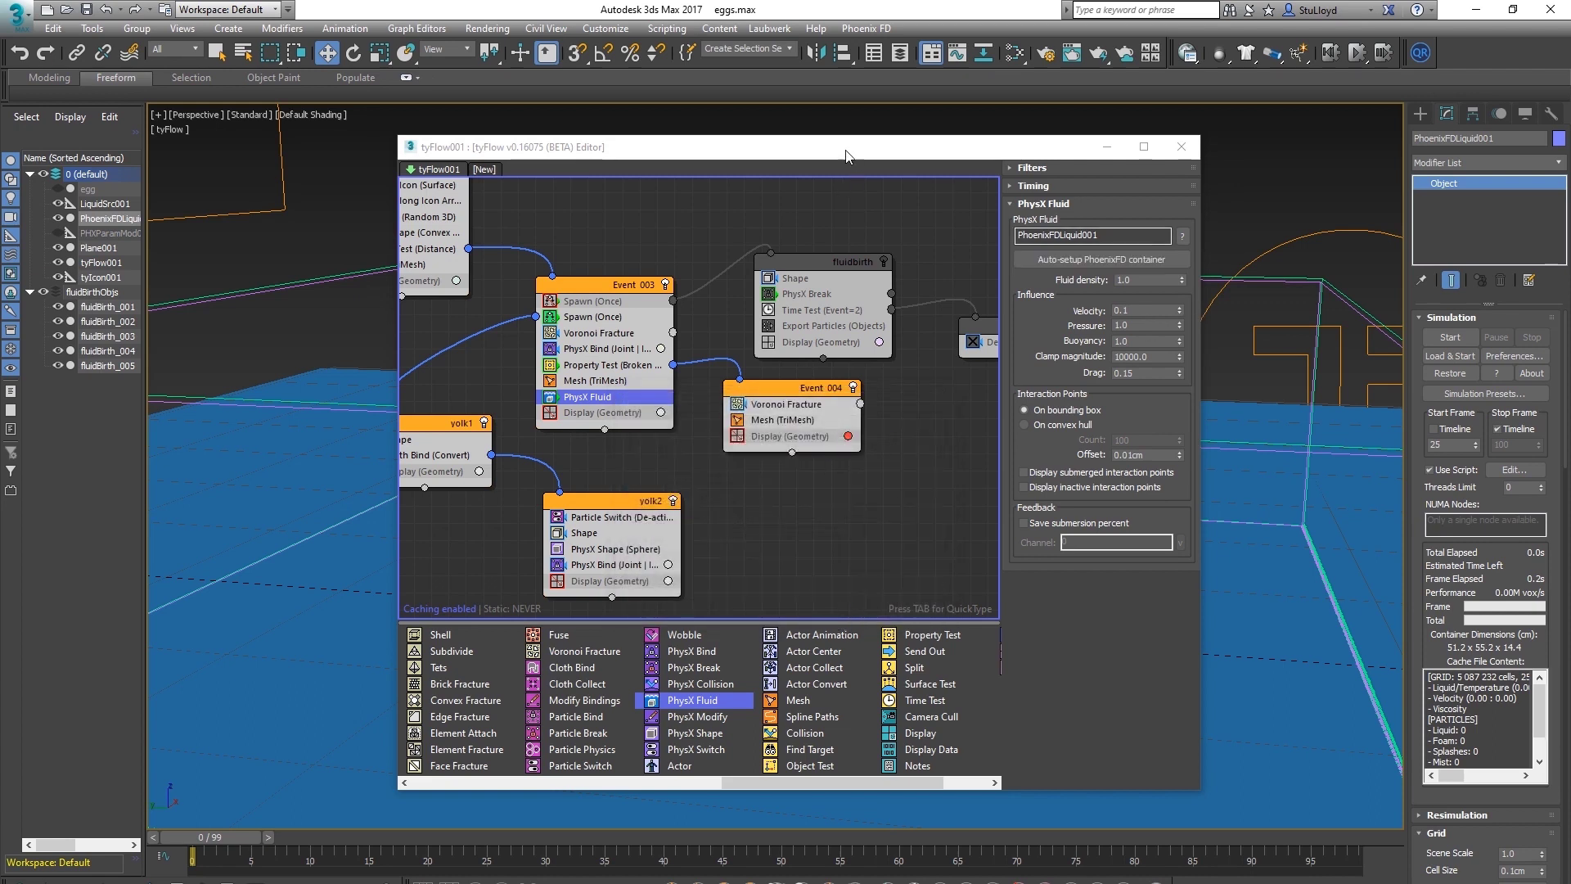
{"action": "left_click_drag", "start_coordinate": [842, 152], "coordinate": [848, 154]}
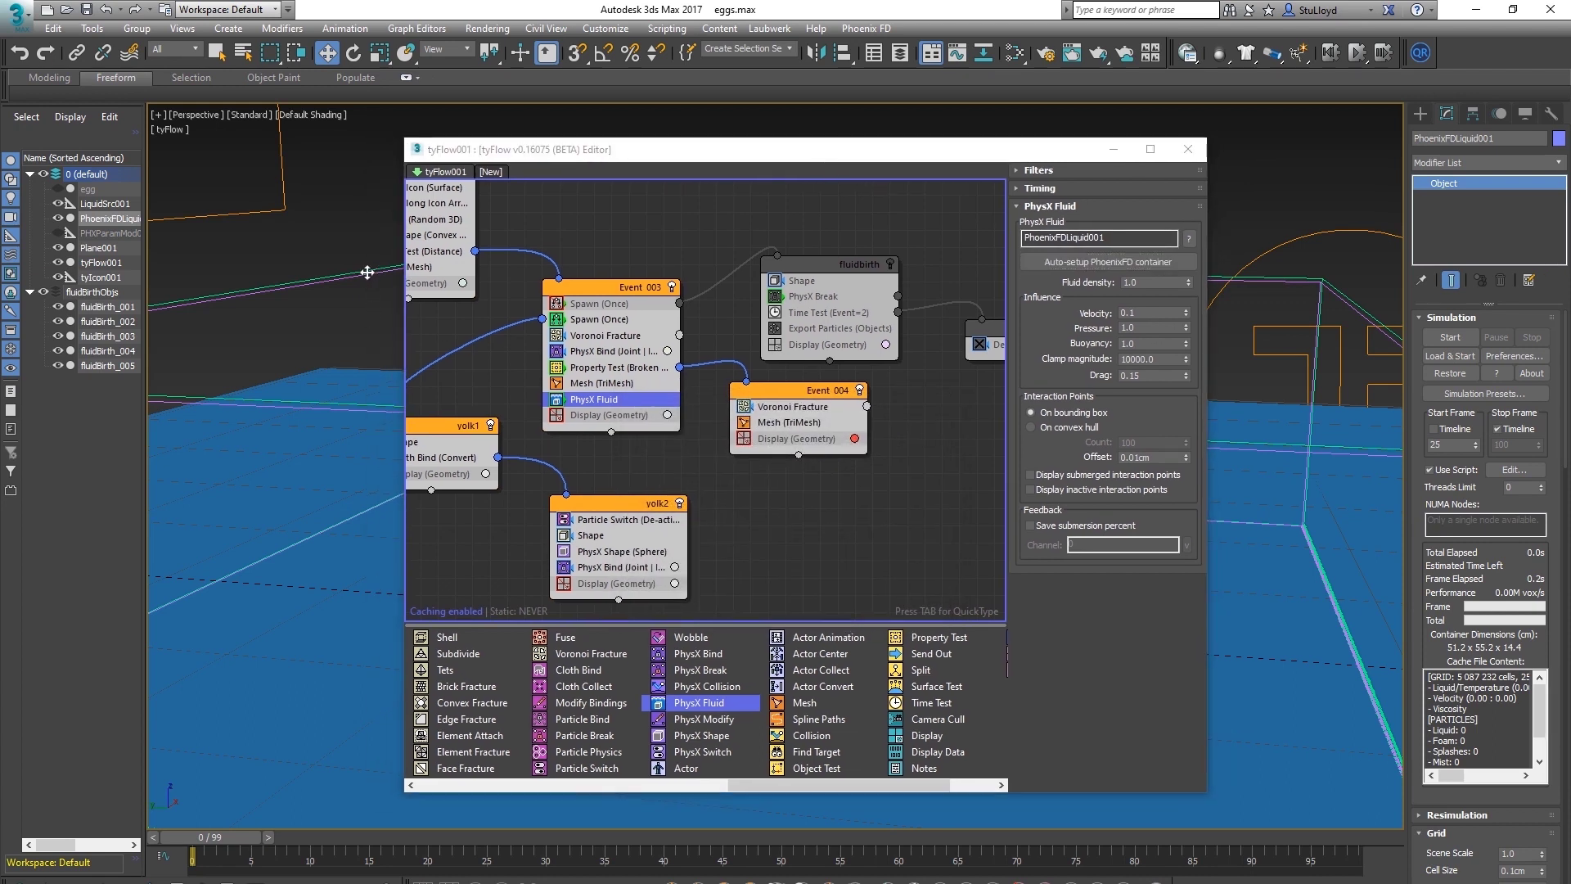
Set the Special output grid channel of the PhoenixFD liquid simulator to None
{"action": "left_click", "coordinate": [1426, 442]}
{"action": "scroll", "coordinate": [1427, 678], "scroll_direction": "down", "scroll_amount": 5}
{"action": "scroll", "coordinate": [1426, 678], "scroll_direction": "down", "scroll_amount": 8}
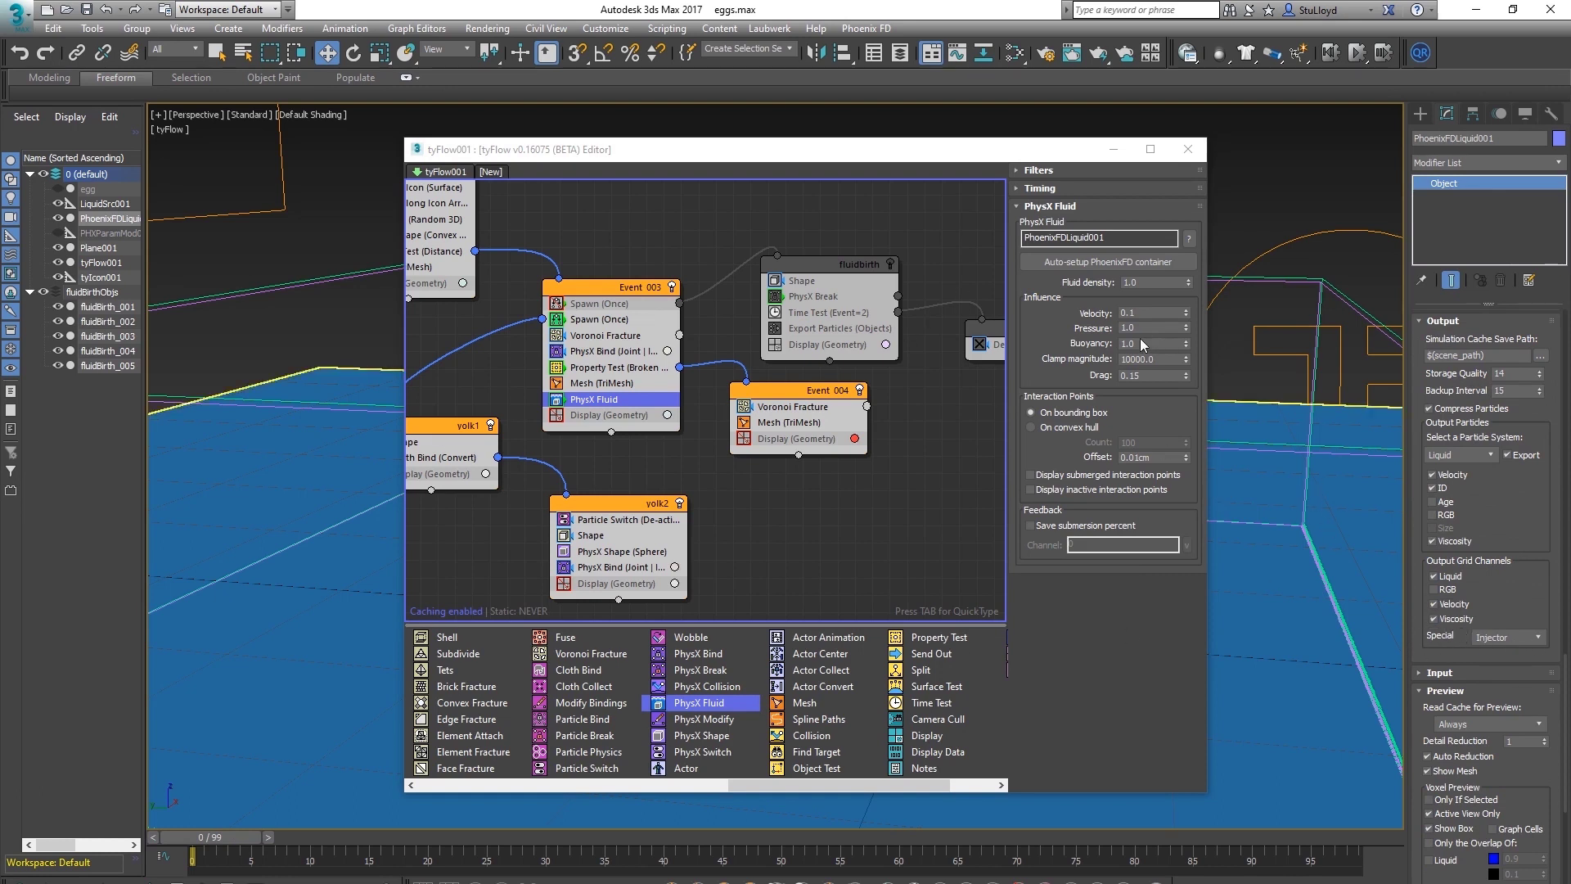
{"action": "left_click", "coordinate": [1502, 635]}
{"action": "left_click", "coordinate": [1508, 651]}
Set the Velocity influence to 0.5 and Buoyancy to 10 in Event_003's PhysX Fluid operator
{"action": "left_click_drag", "start_coordinate": [881, 158], "coordinate": [847, 161]}
{"action": "middle_click_drag", "start_coordinate": [809, 409], "coordinate": [733, 411]}
{"action": "middle_click_drag", "start_coordinate": [778, 236], "coordinate": [830, 236]}
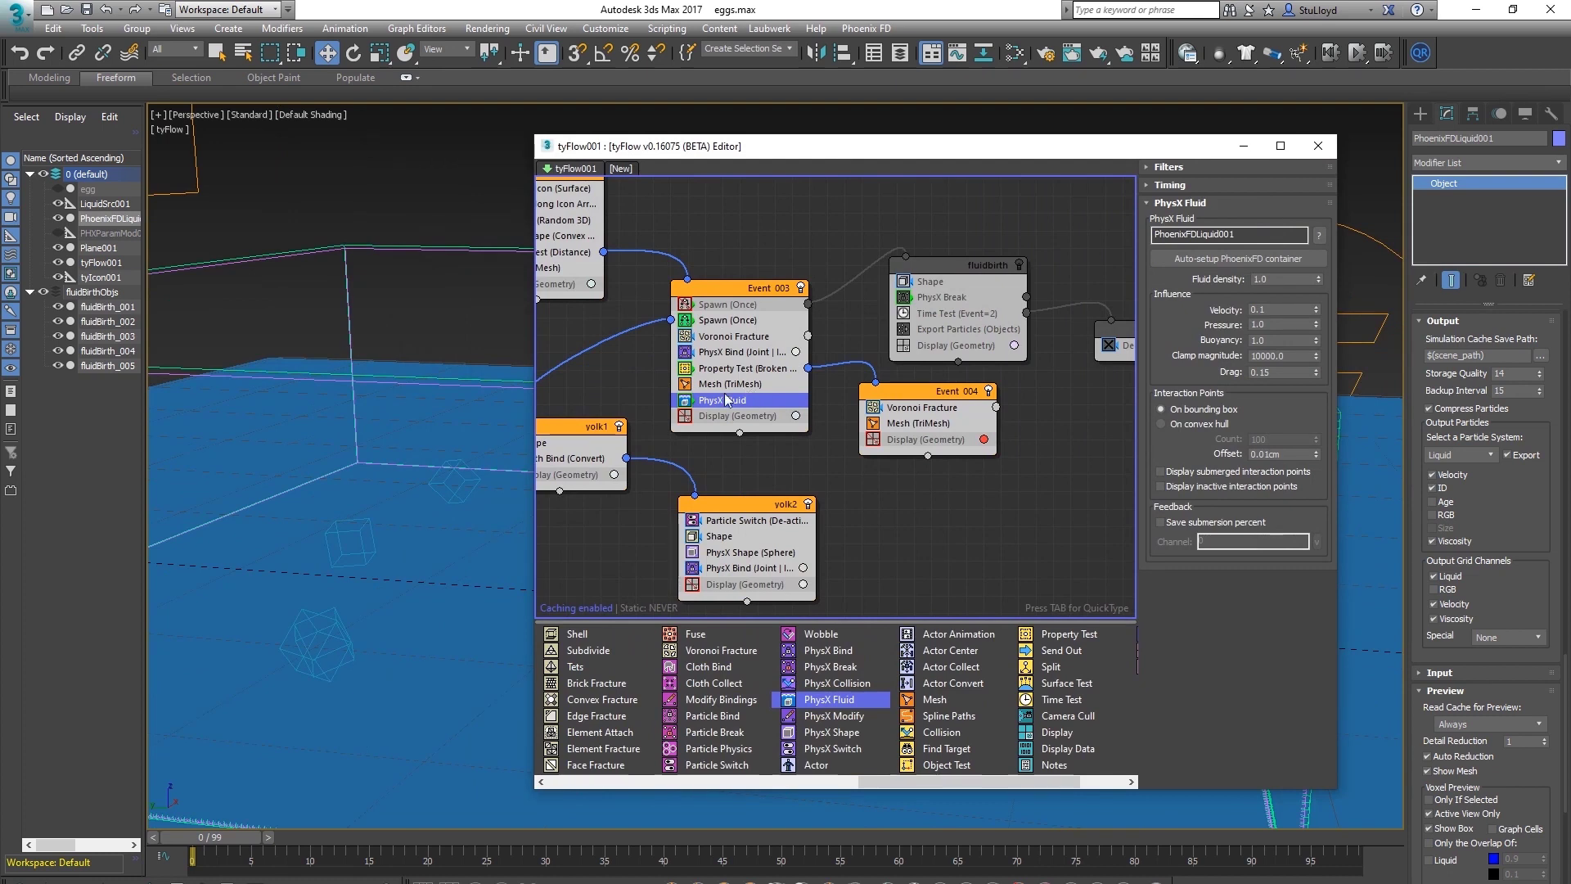
{"action": "left_click", "coordinate": [729, 384]}
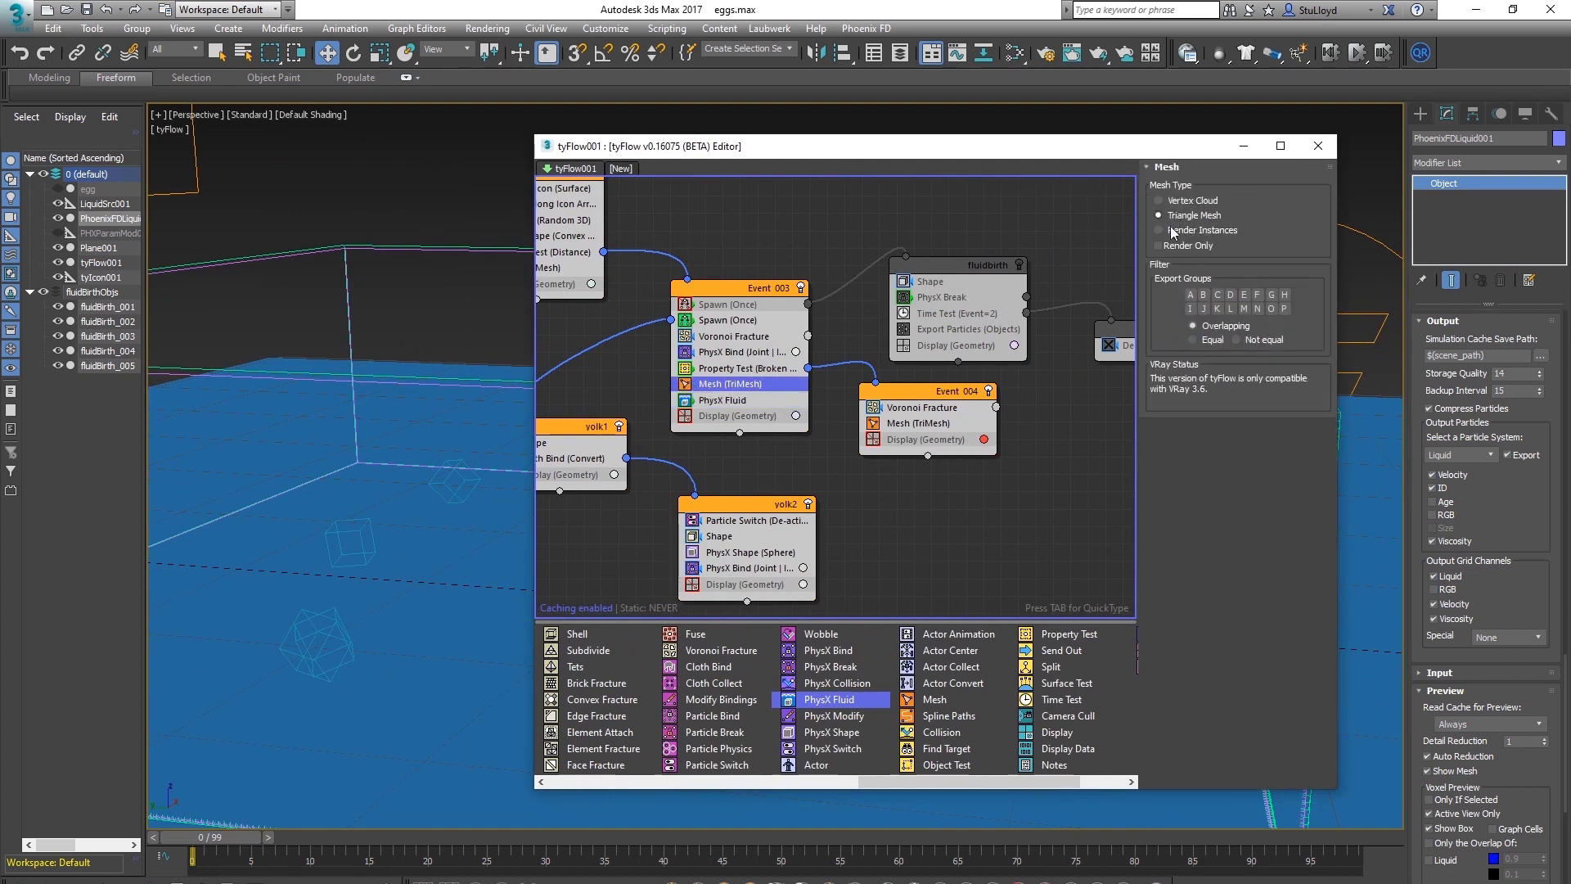
{"action": "left_click", "coordinate": [726, 401]}
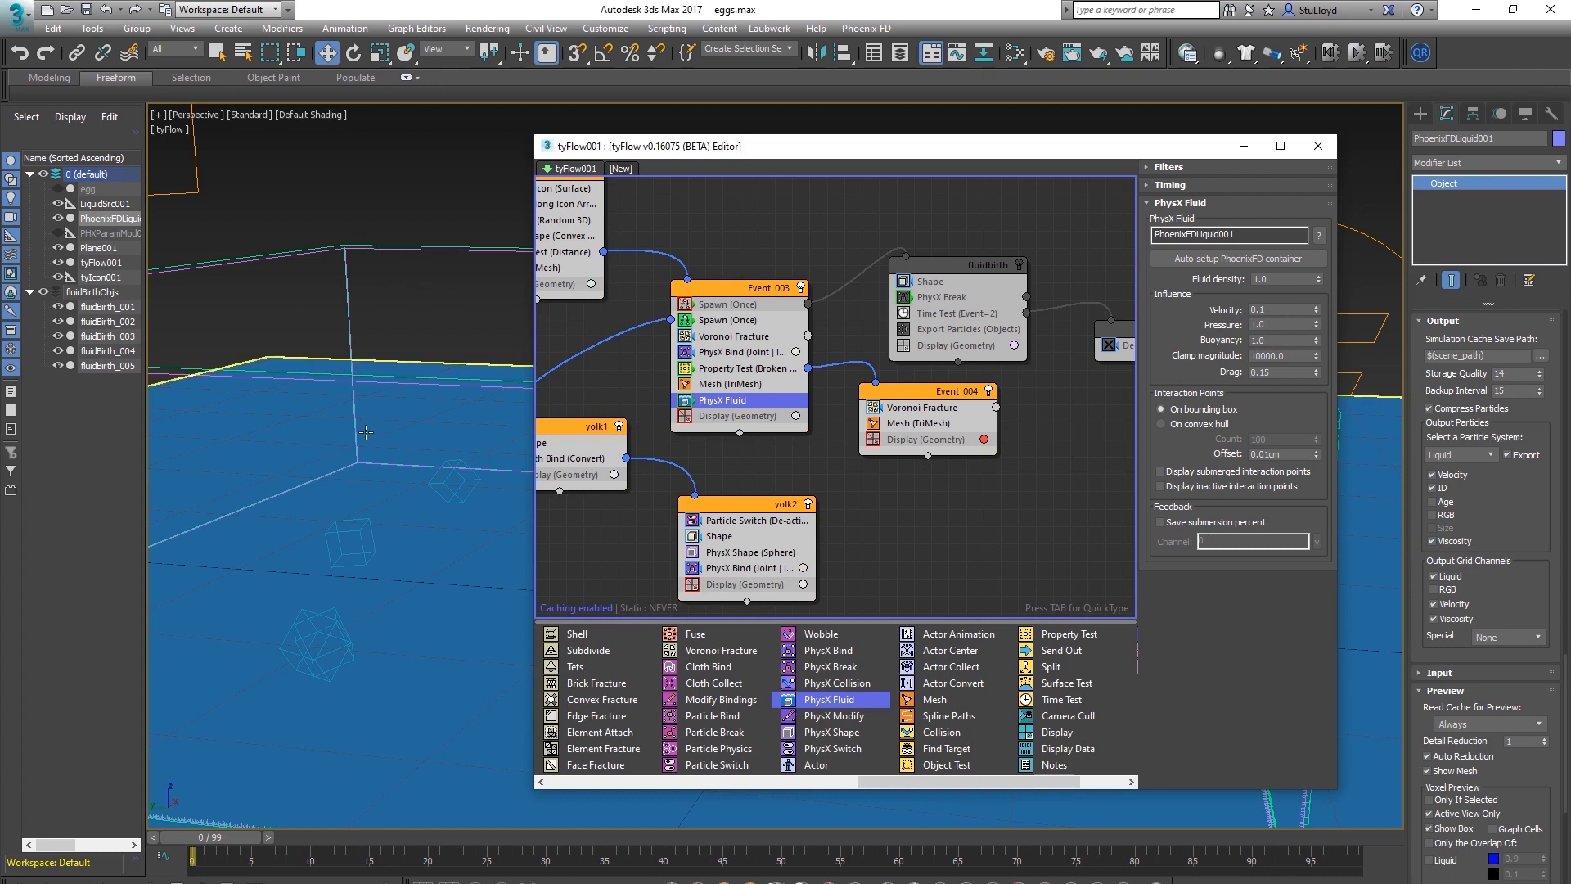
{"action": "left_click", "coordinate": [1280, 310]}
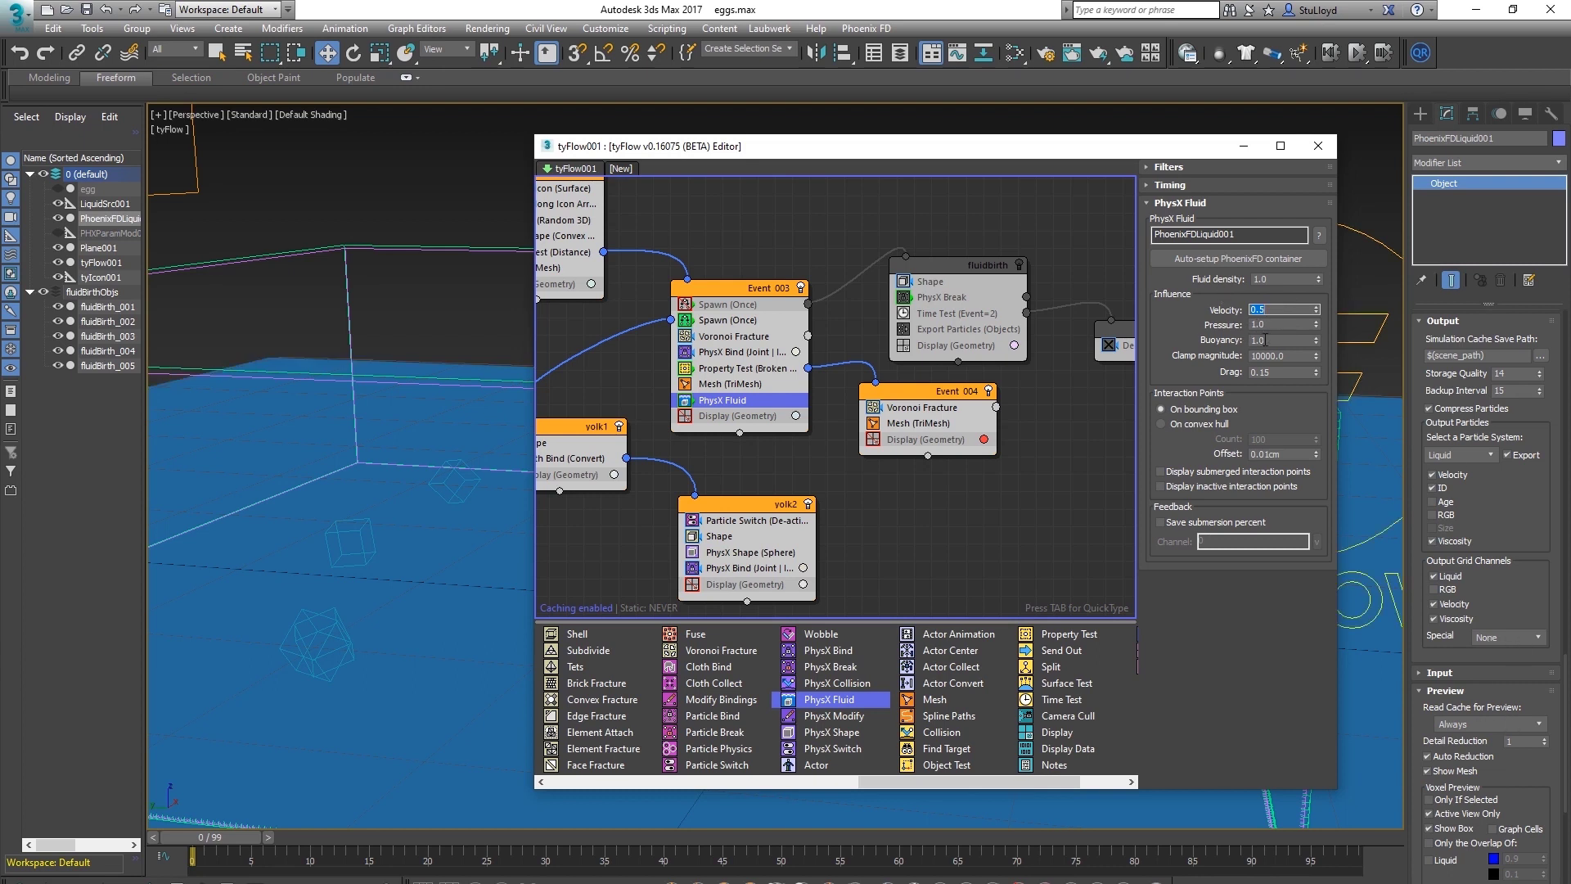
{"action": "left_click_drag", "start_coordinate": [1023, 150], "coordinate": [1007, 151]}
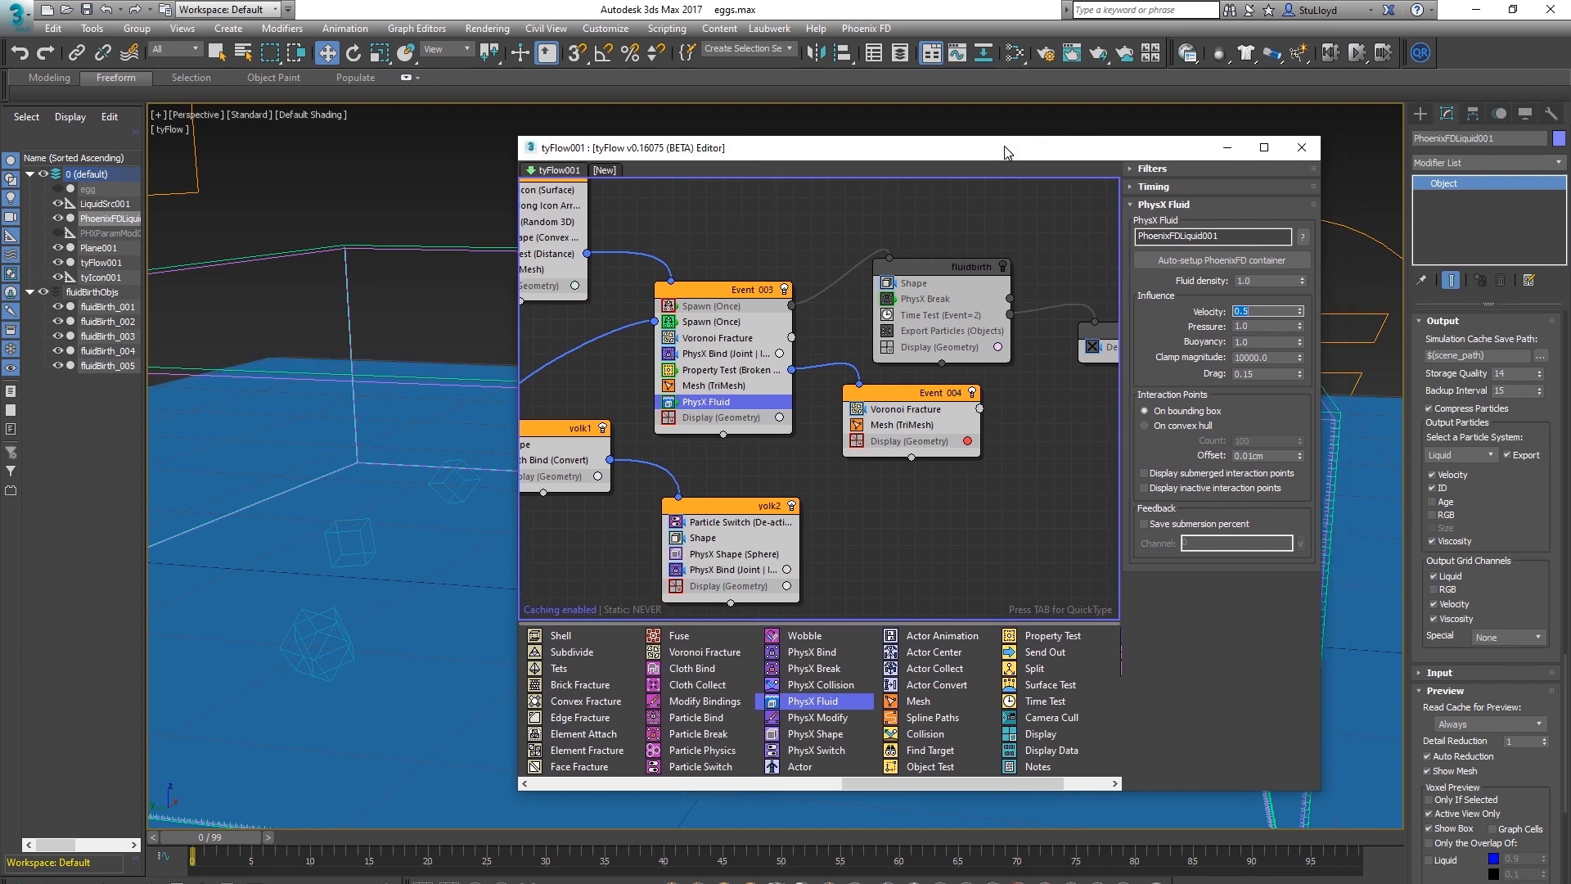
{"action": "left_click", "coordinate": [1253, 344]}
{"action": "type", "text": "10"}
{"action": "key", "text": "Return"}
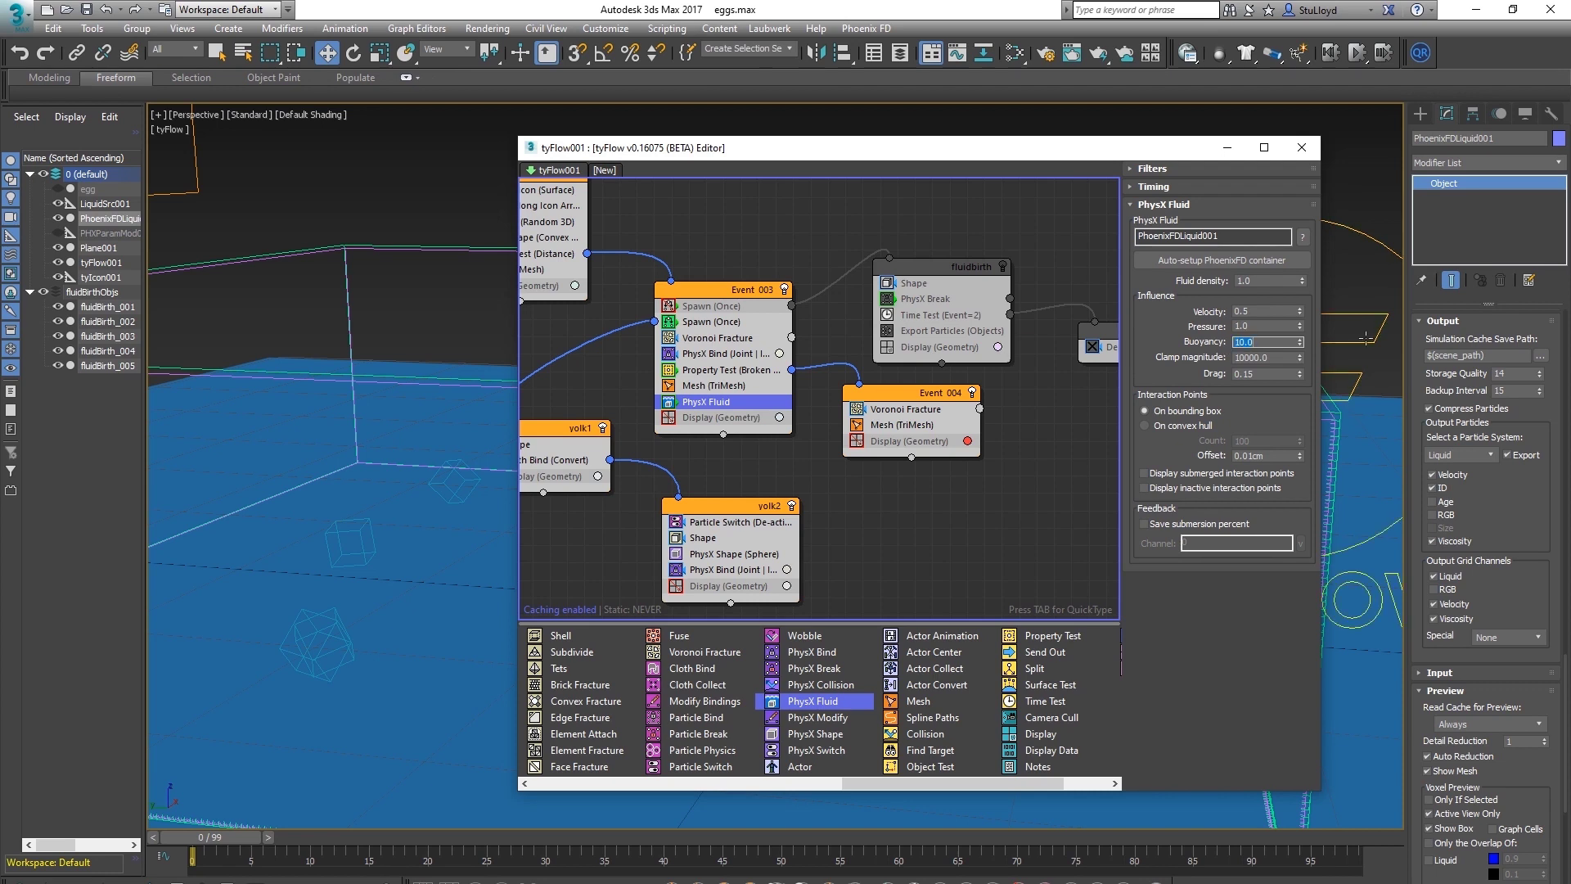
{"action": "left_click_drag", "start_coordinate": [982, 153], "coordinate": [978, 151]}
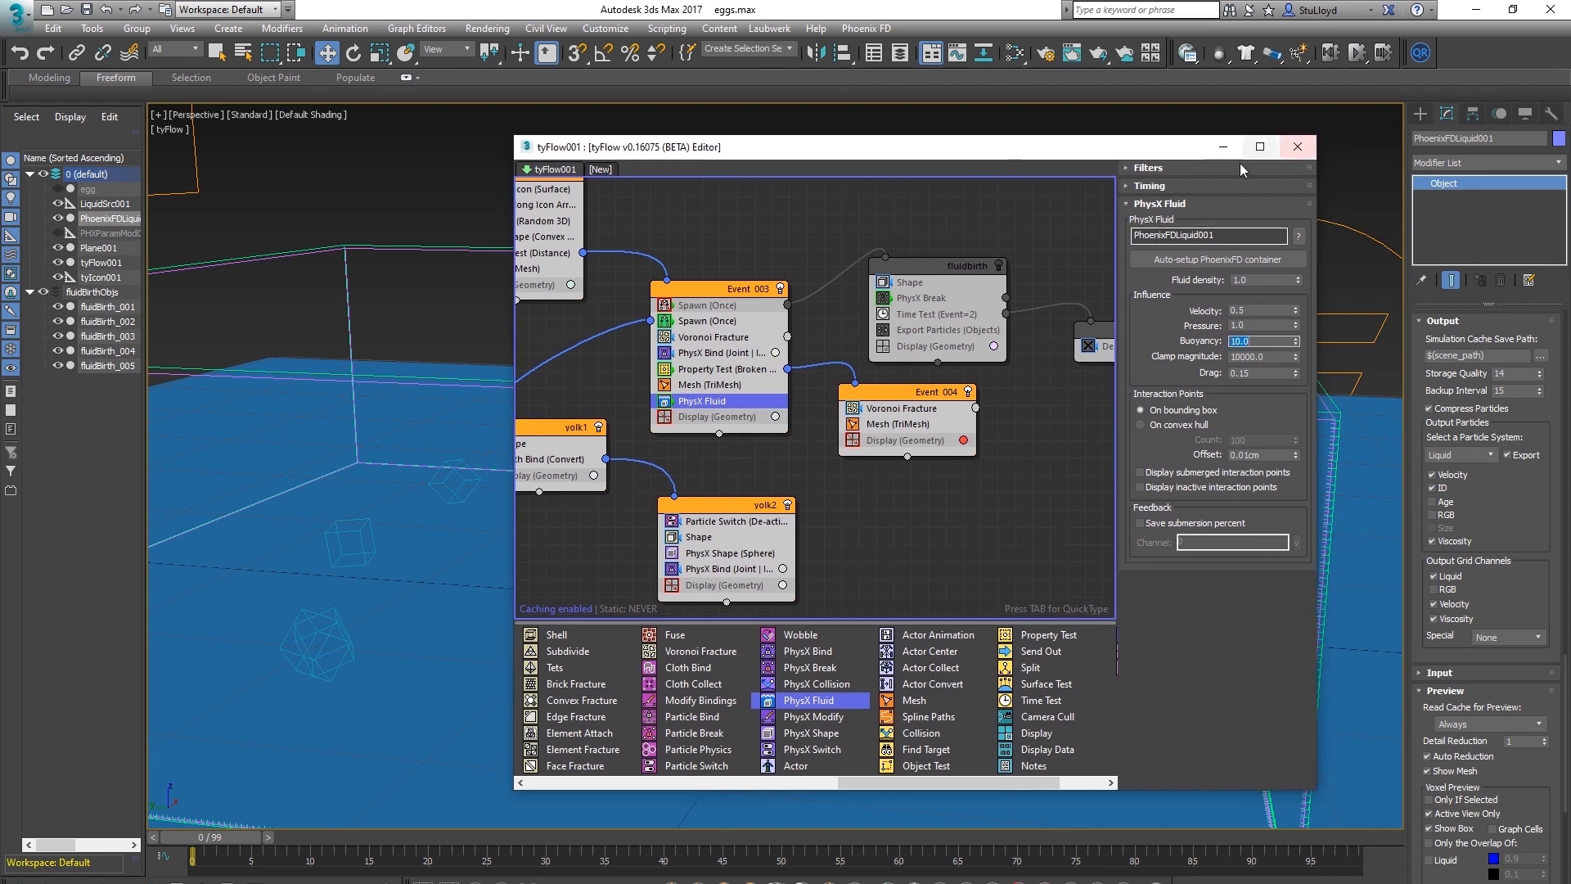
Copy the PhysX Fluid operator from Event_003 into Event_004 and place it below the Mesh operator
{"action": "left_click", "coordinate": [720, 401]}
{"action": "right_click", "coordinate": [719, 401]}
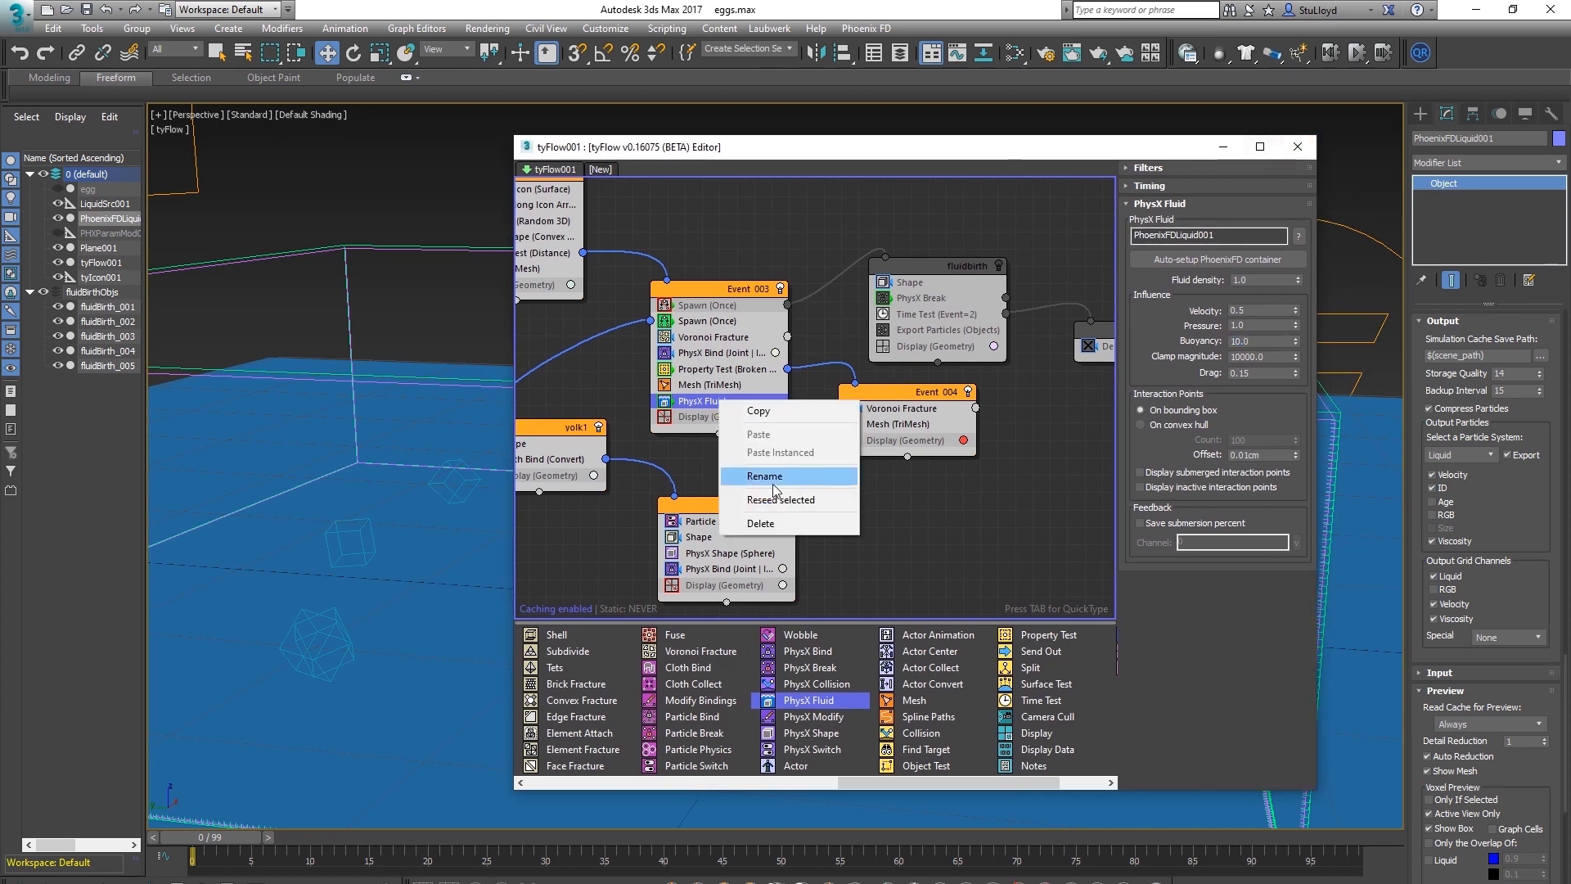
{"action": "left_click", "coordinate": [774, 411]}
{"action": "left_click", "coordinate": [901, 394]}
{"action": "right_click", "coordinate": [904, 400]}
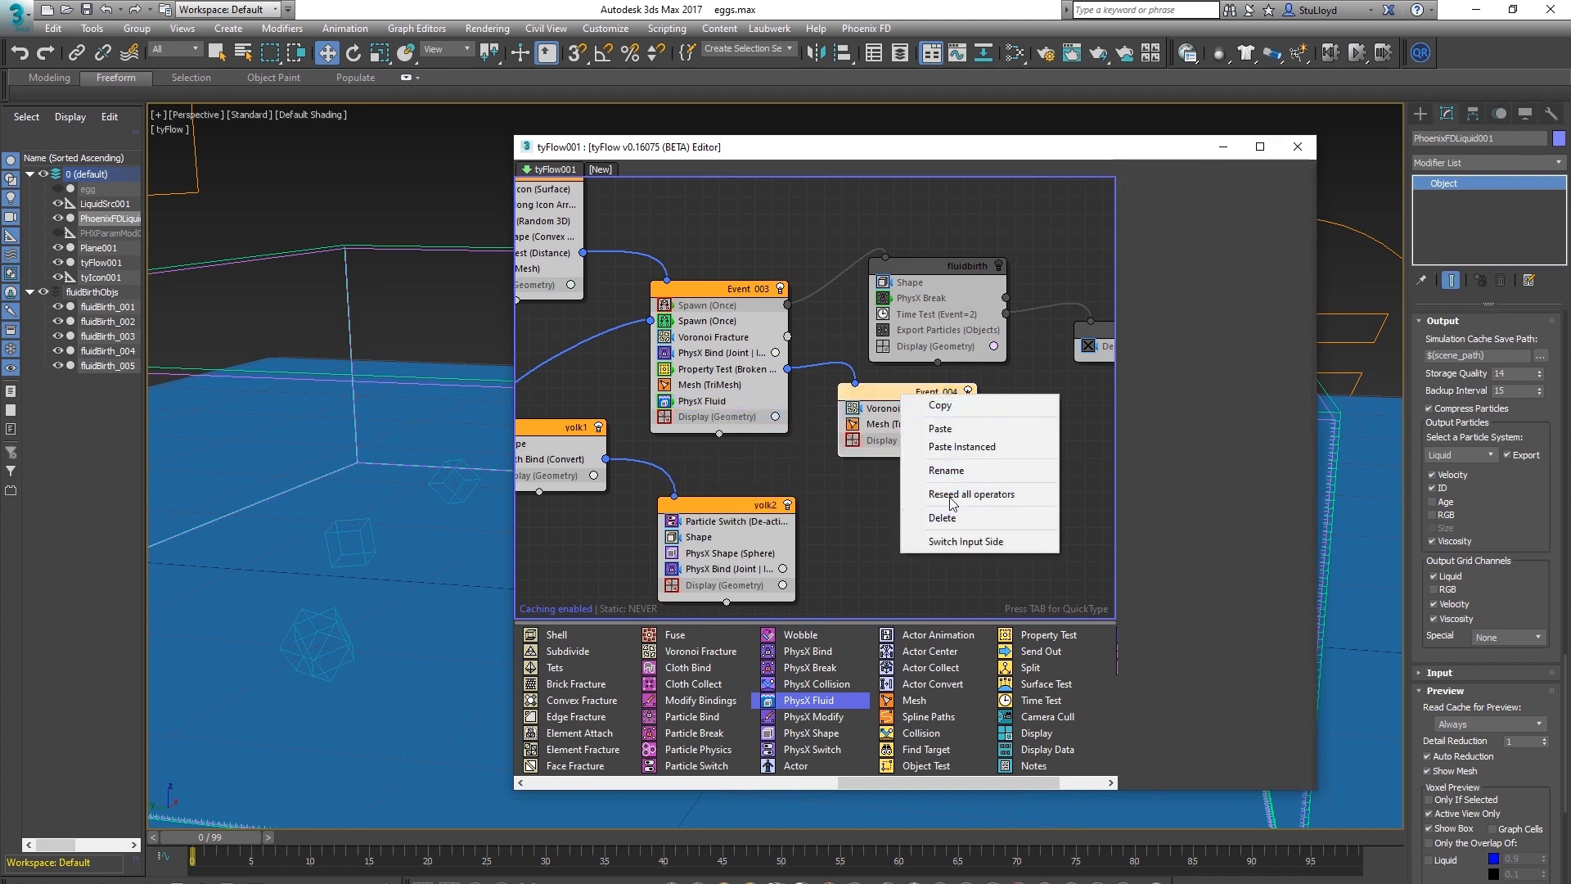
{"action": "left_click", "coordinate": [924, 427]}
{"action": "left_click", "coordinate": [884, 409]}
{"action": "left_click_drag", "start_coordinate": [884, 411], "coordinate": [884, 452]}
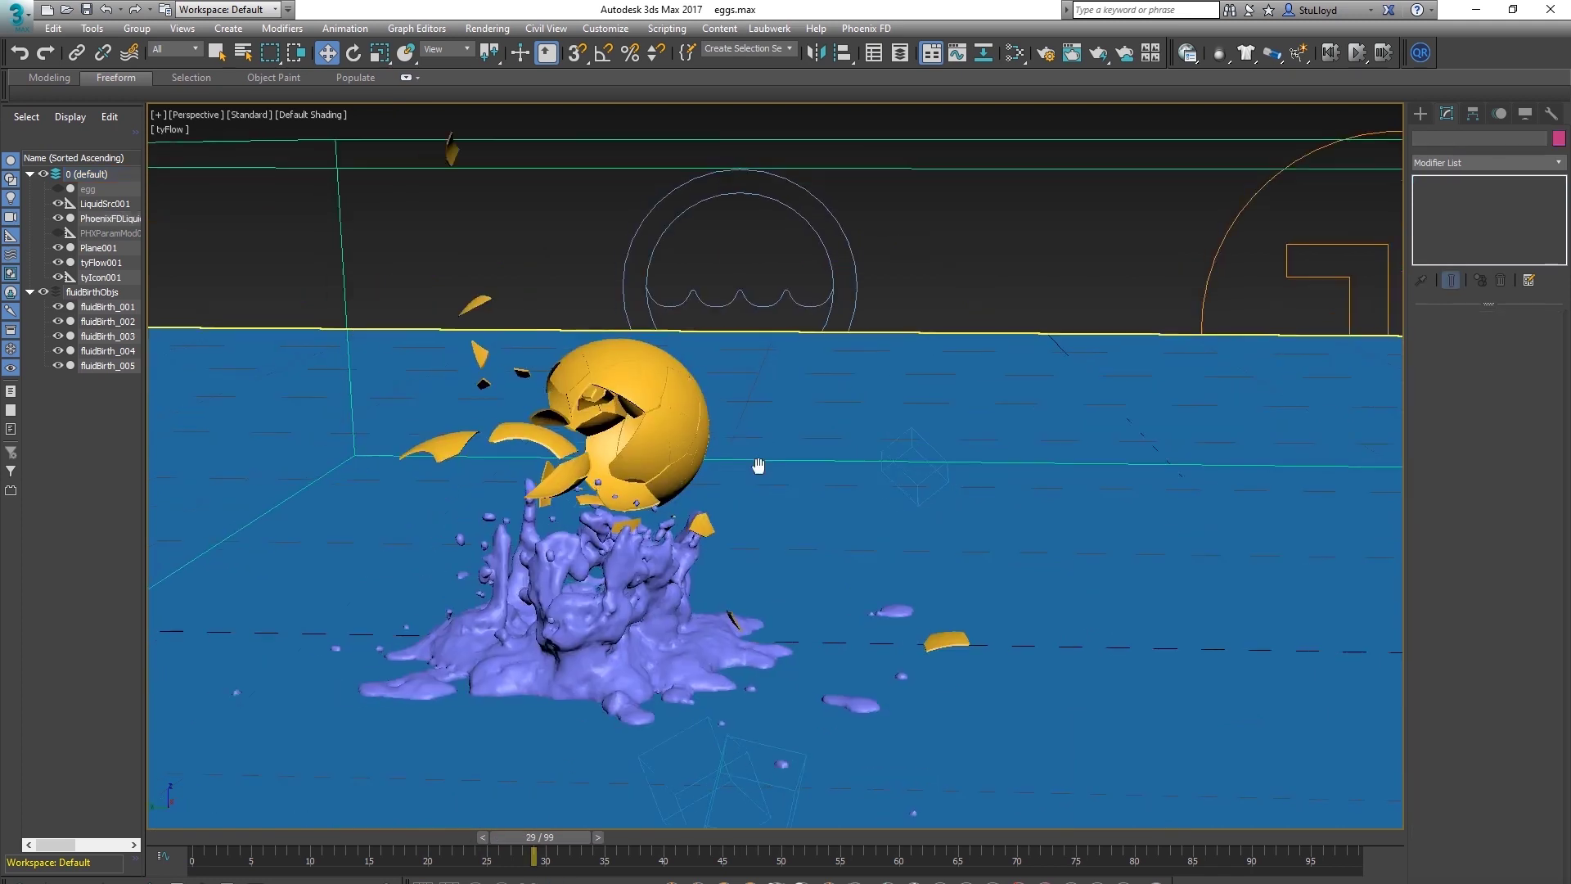
Step through frames 26 to 29 and examine how the liquid pushes the cracking egg shell
{"action": "middle_click_drag", "start_coordinate": [758, 465], "coordinate": [851, 437]}
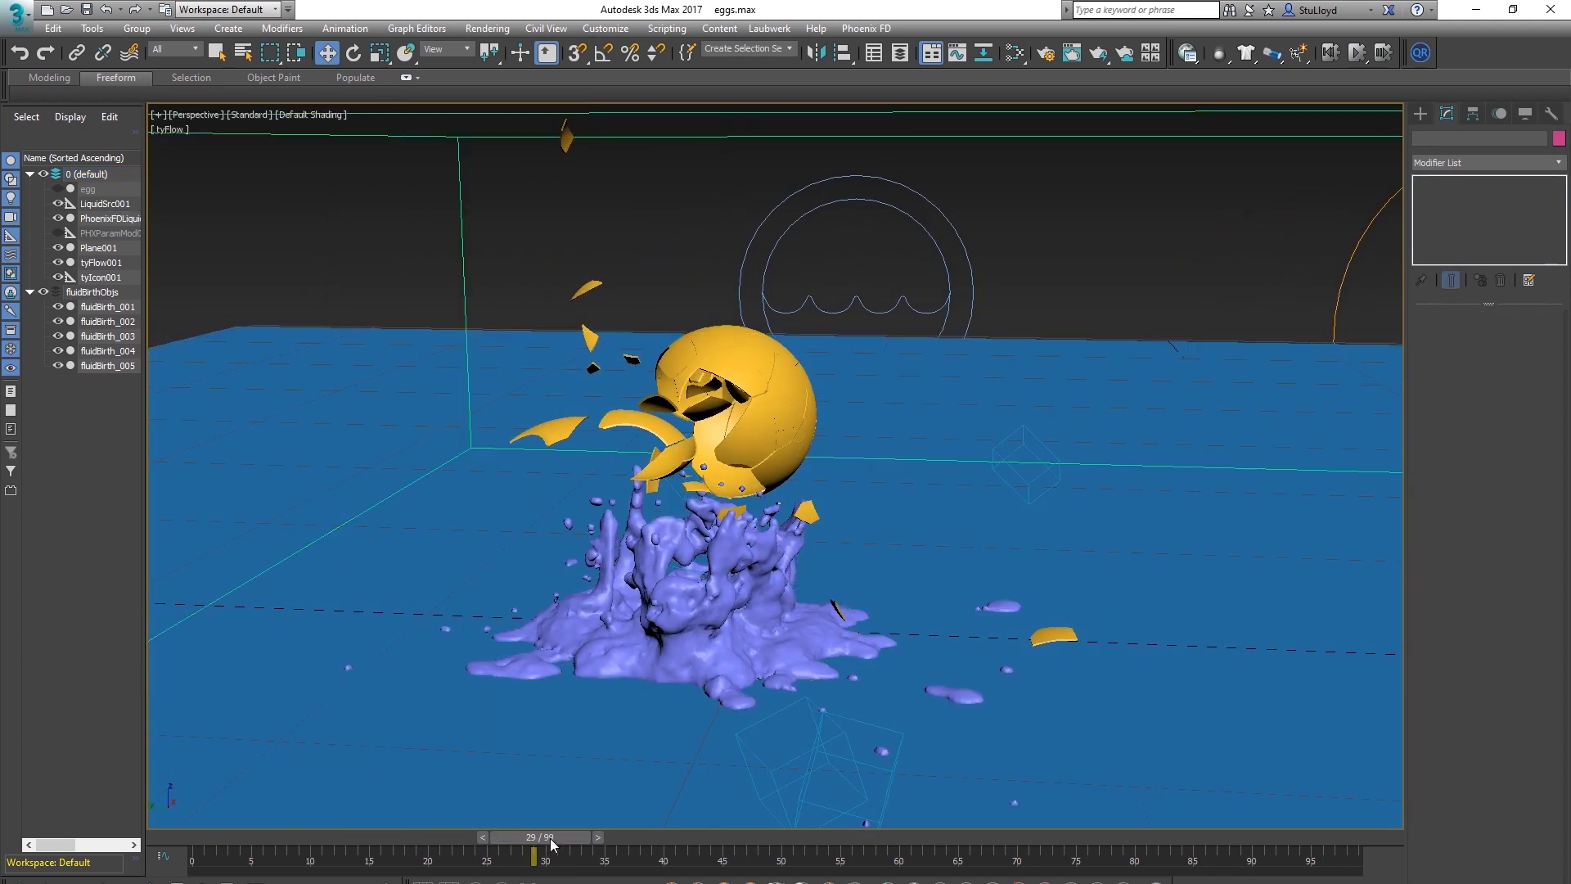
{"action": "left_click_drag", "start_coordinate": [551, 843], "coordinate": [511, 843]}
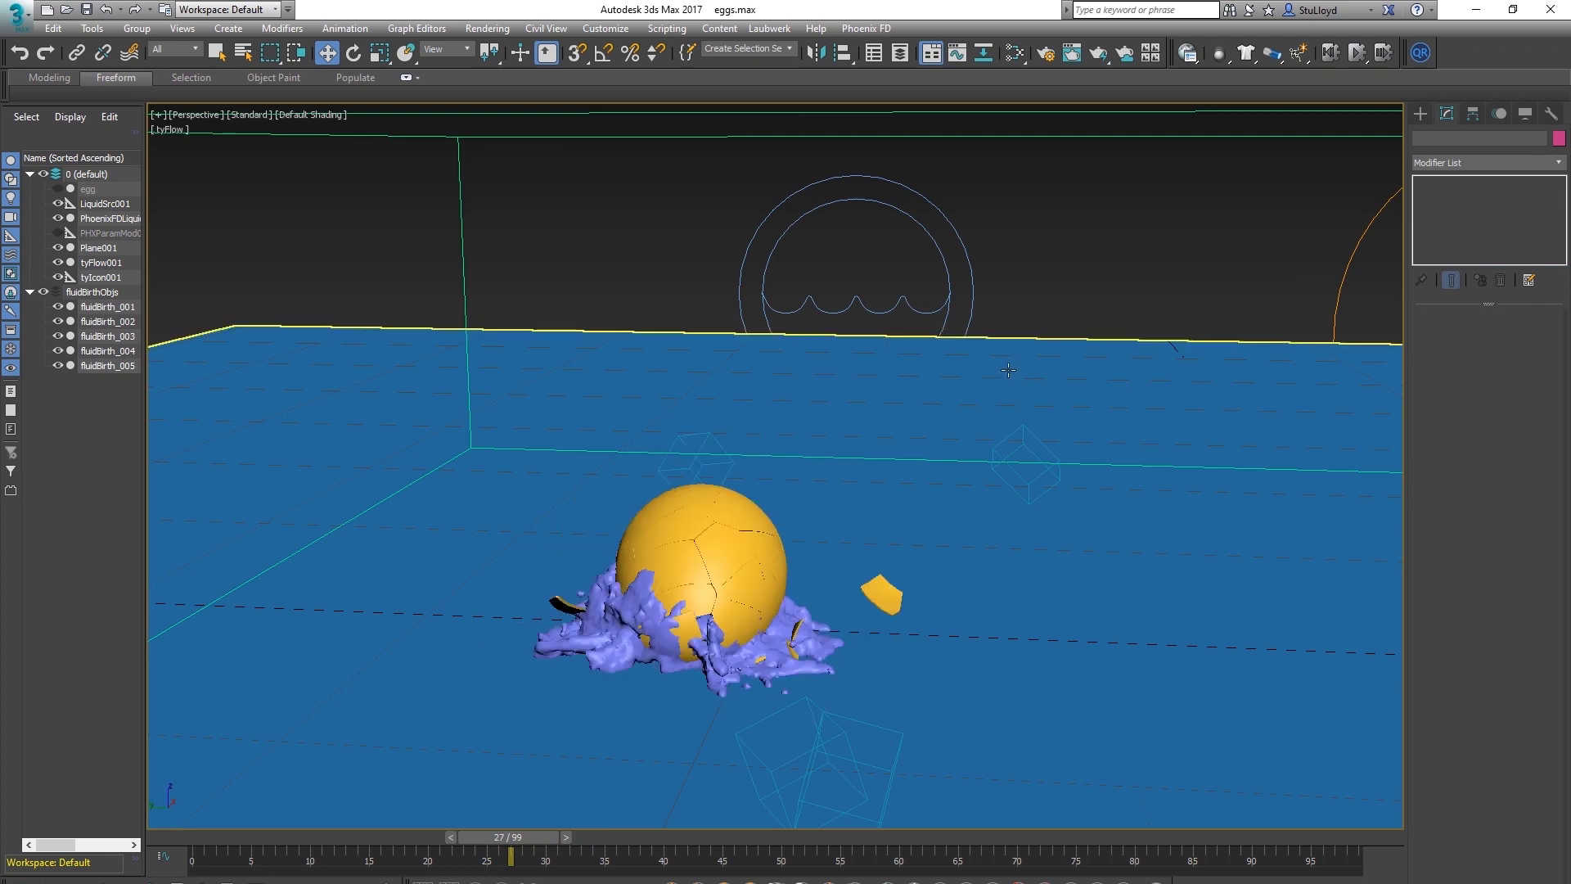
{"action": "key", "text": "comma"}
{"action": "key", "text": "comma"}
{"action": "key", "text": "period"}
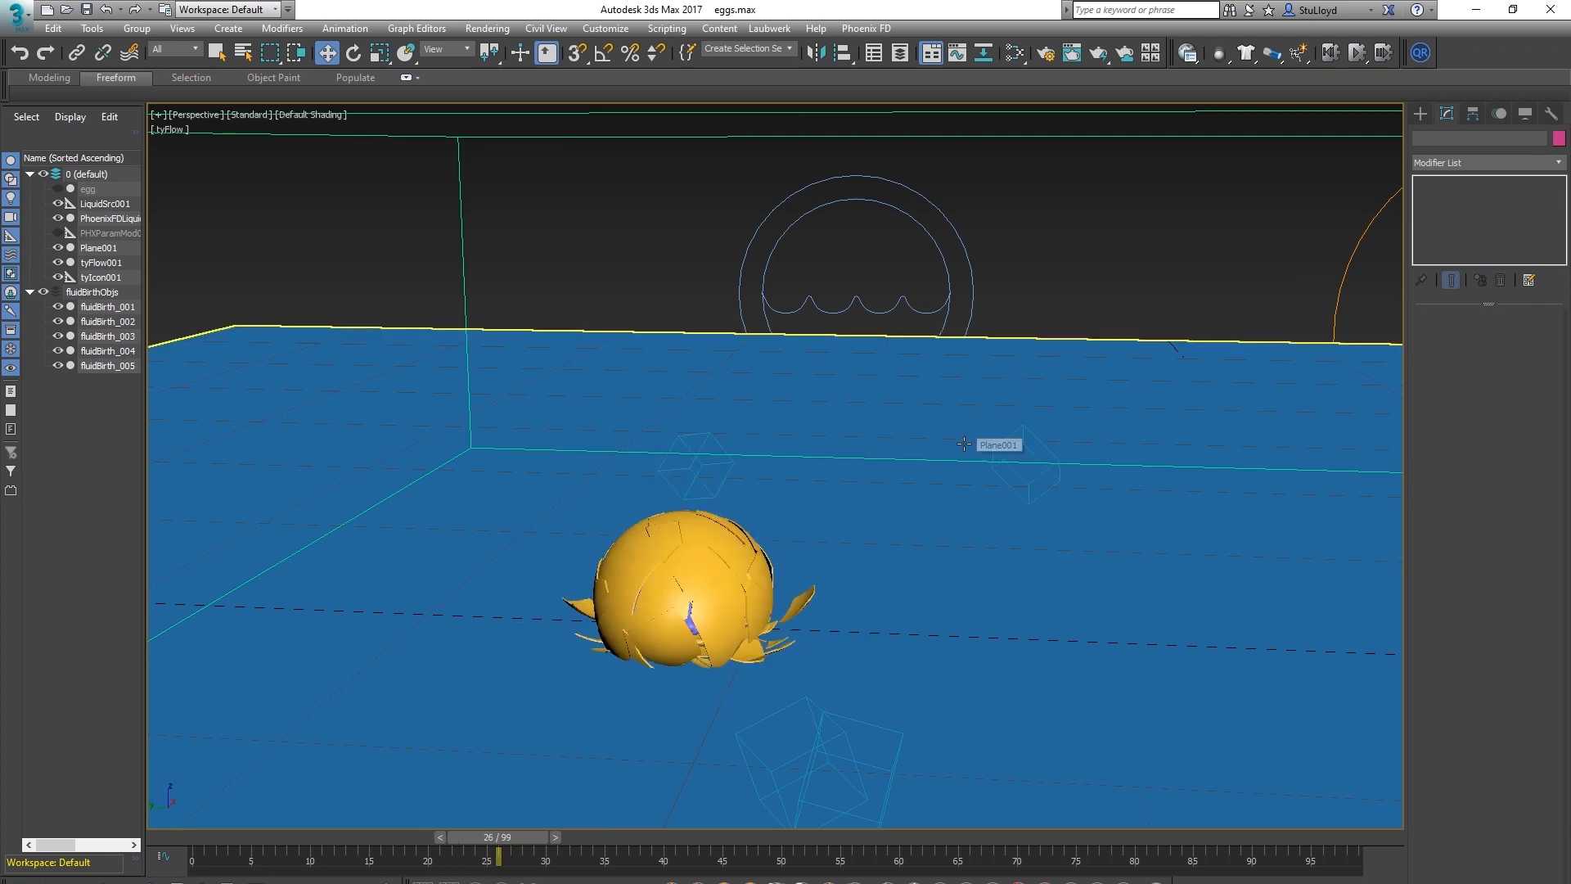
{"action": "key", "text": "period"}
{"action": "key", "text": "period"}
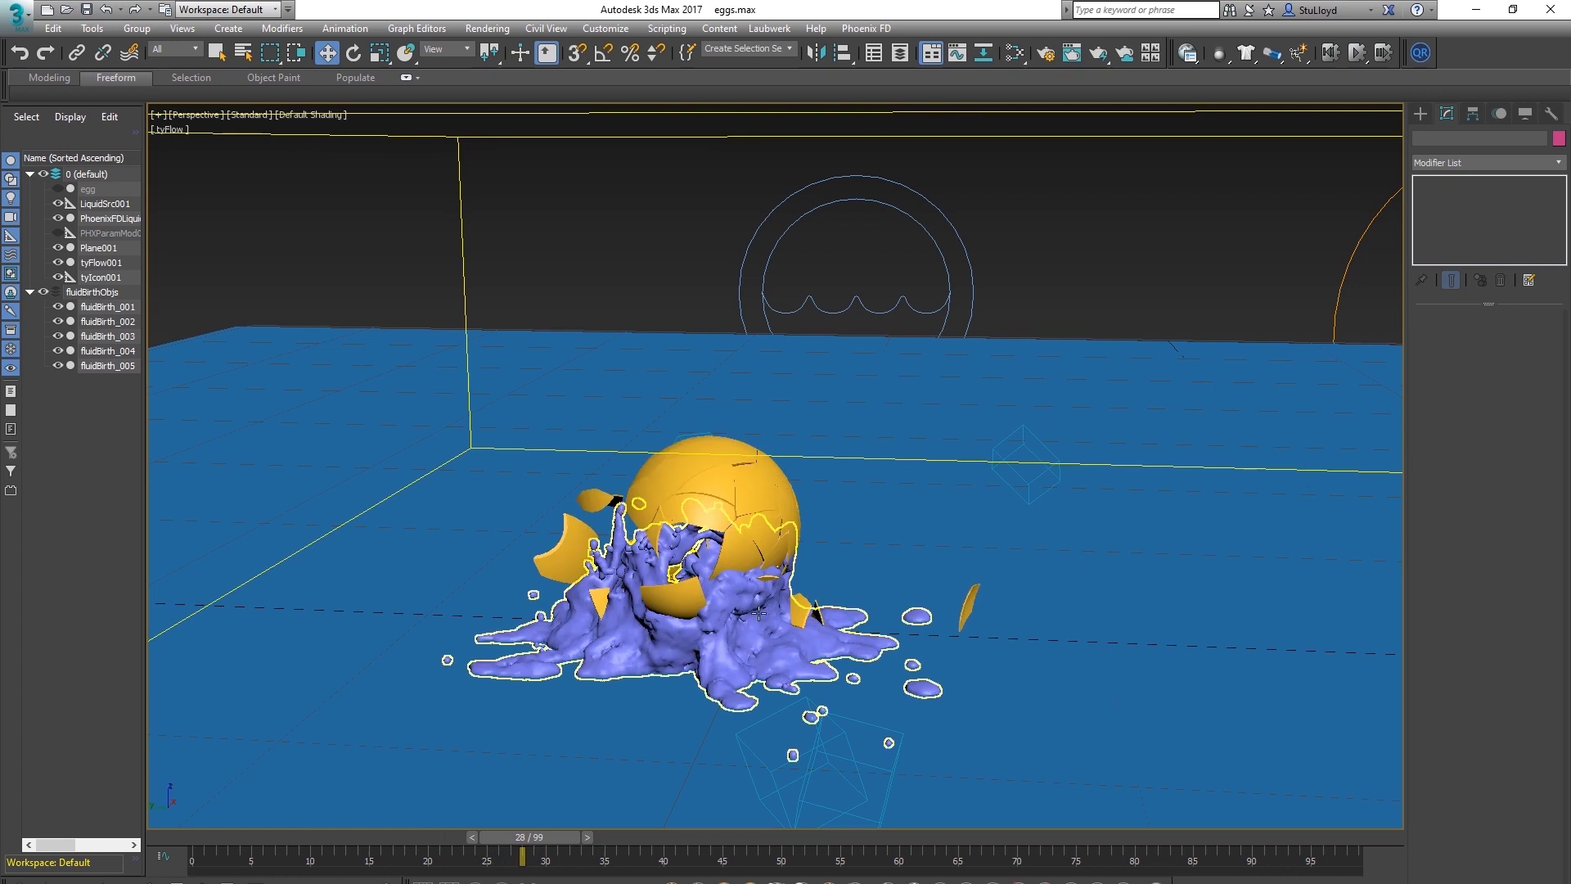
{"action": "key", "text": "period"}
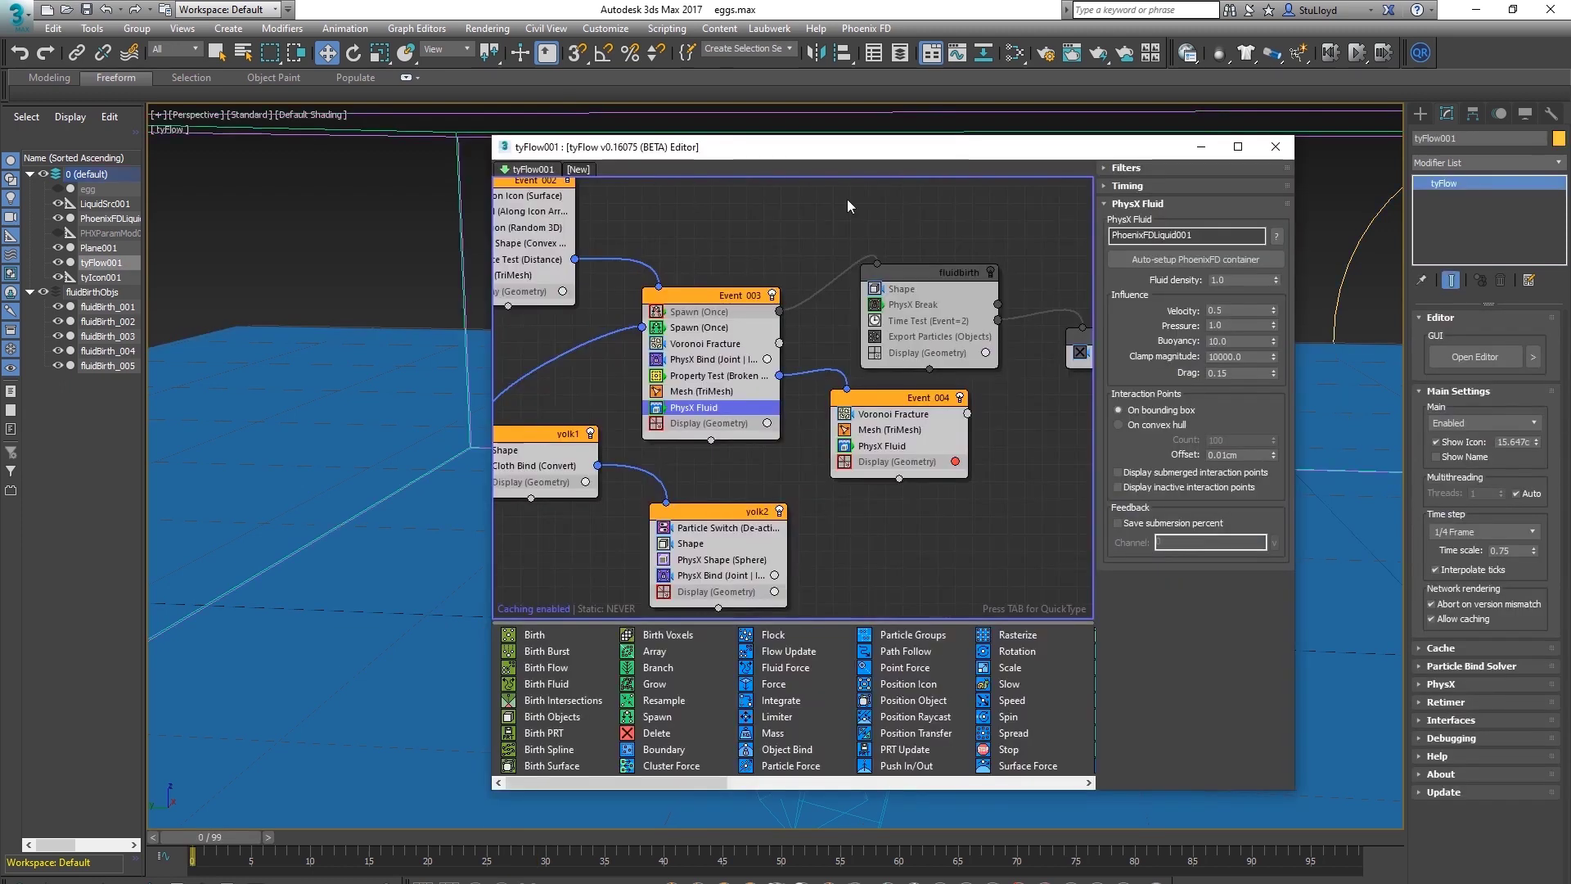
Add a Mass operator with a value of 10 directly below the PhysX Bind operator in Event_003
{"action": "left_click_drag", "start_coordinate": [803, 152], "coordinate": [966, 160]}
{"action": "middle_click_drag", "start_coordinate": [620, 361], "coordinate": [491, 359]}
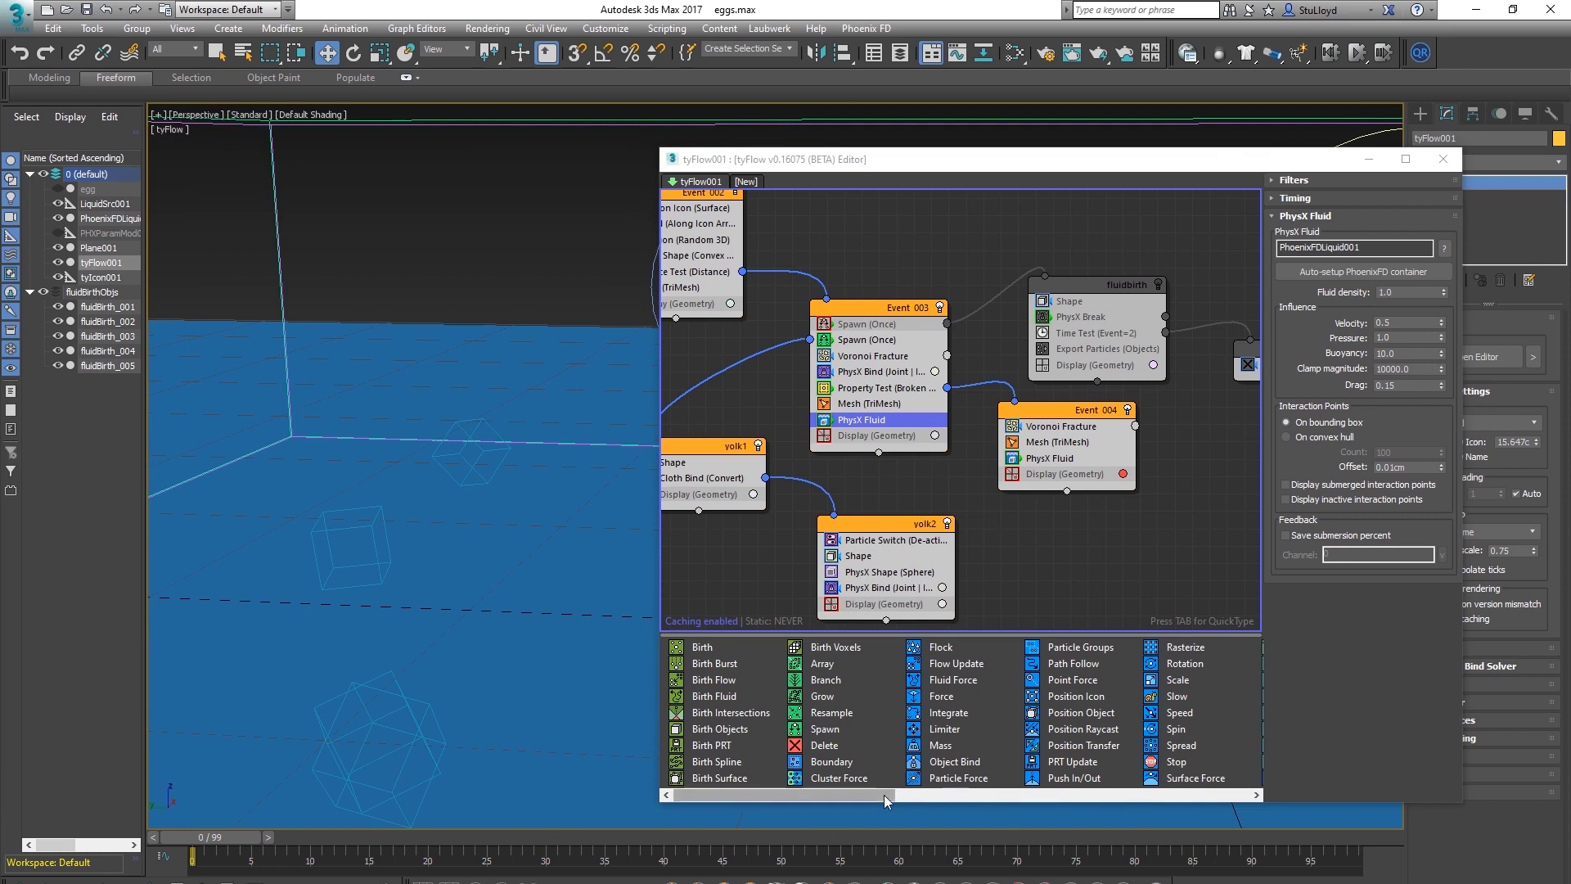
{"action": "left_click_drag", "start_coordinate": [941, 747], "coordinate": [874, 394]}
{"action": "left_click_drag", "start_coordinate": [874, 390], "coordinate": [848, 384]}
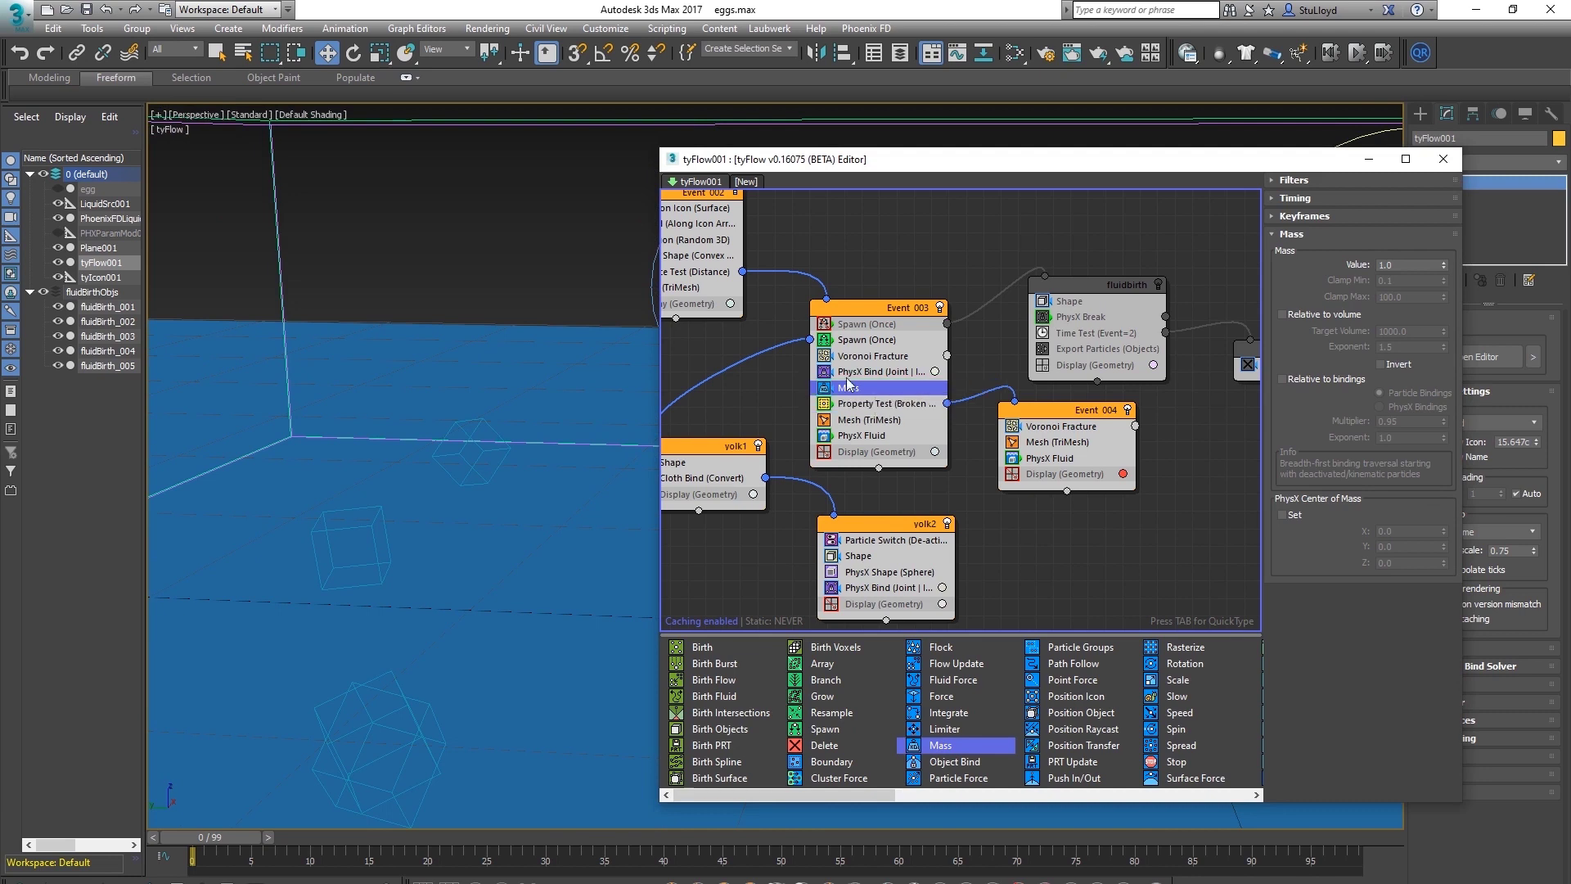
{"action": "left_click", "coordinate": [1379, 265]}
Copy the Mass operator from Event_003 into Event_004 and place it below the Voronoi Fracture operator
{"action": "right_click", "coordinate": [868, 387]}
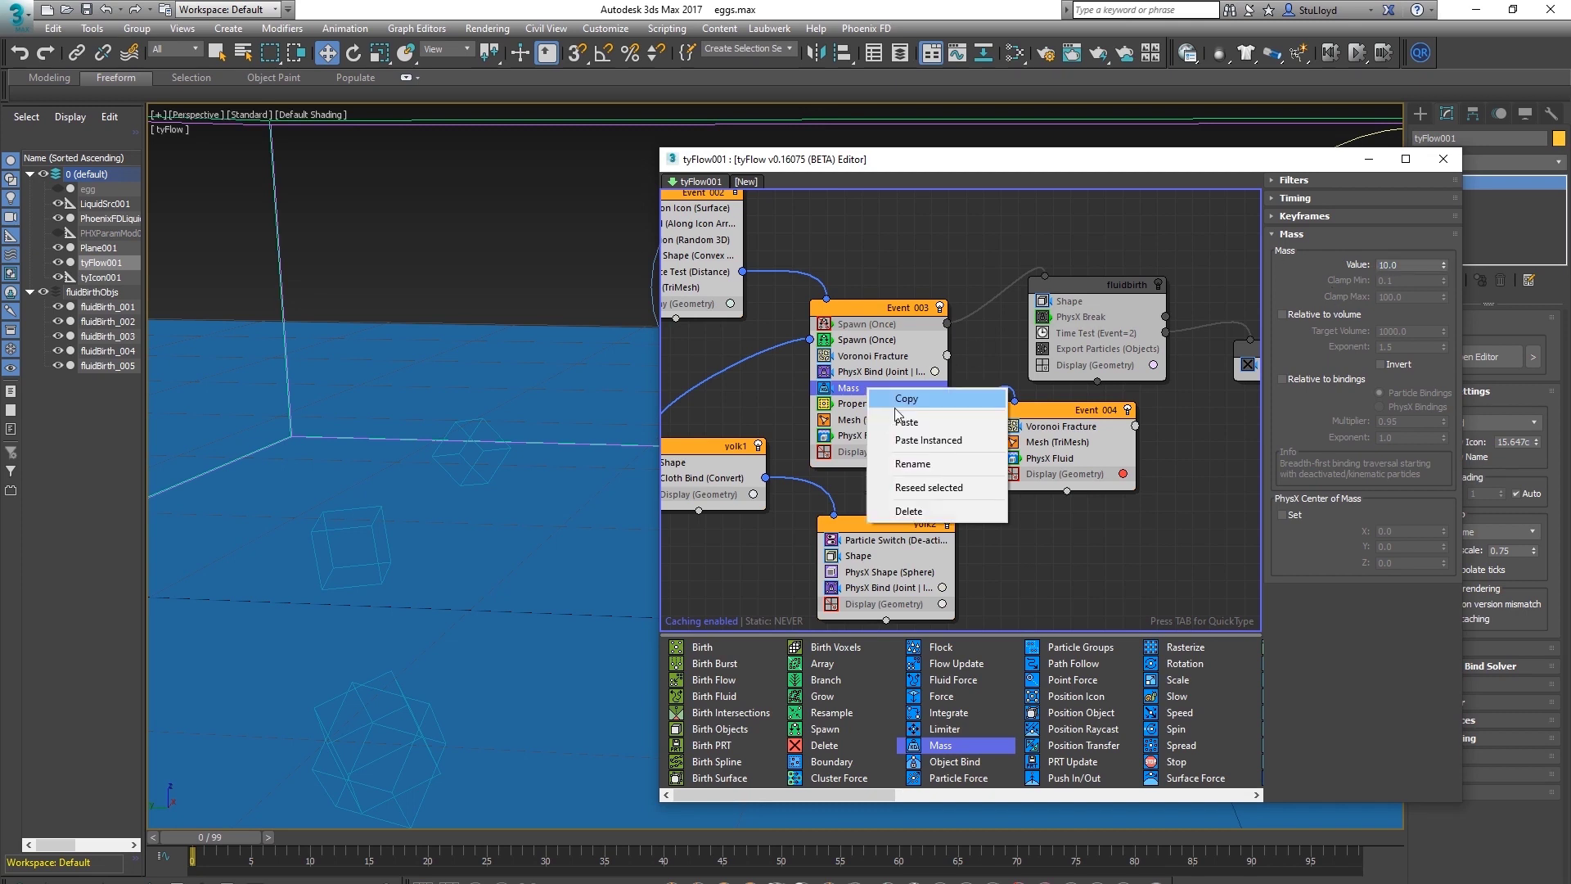
{"action": "left_click", "coordinate": [906, 422]}
{"action": "right_click", "coordinate": [1063, 412]}
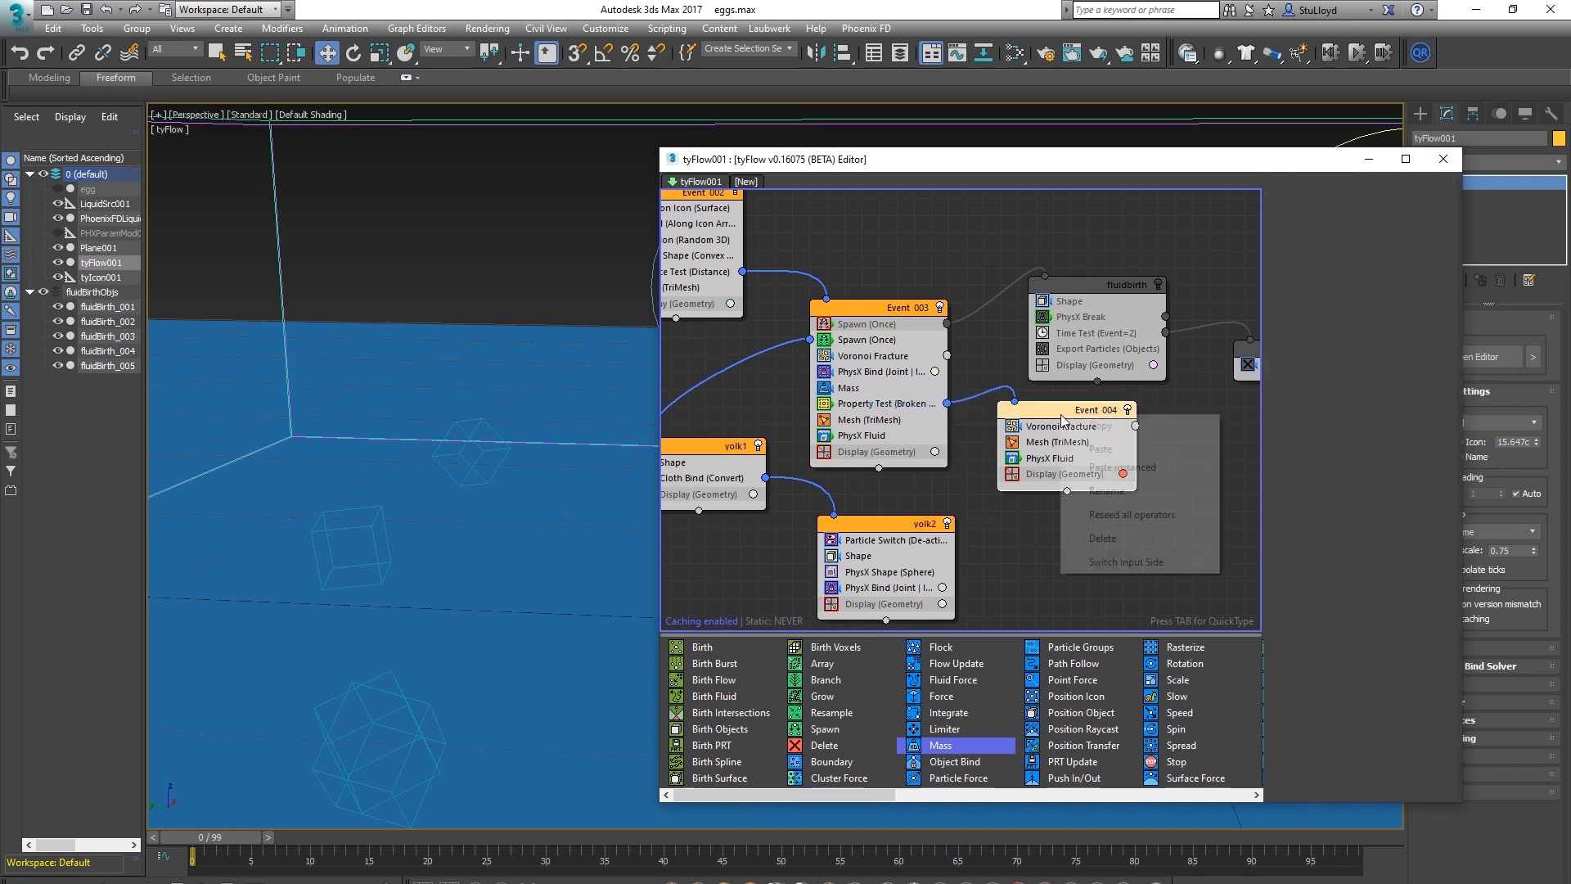
{"action": "left_click", "coordinate": [1114, 449]}
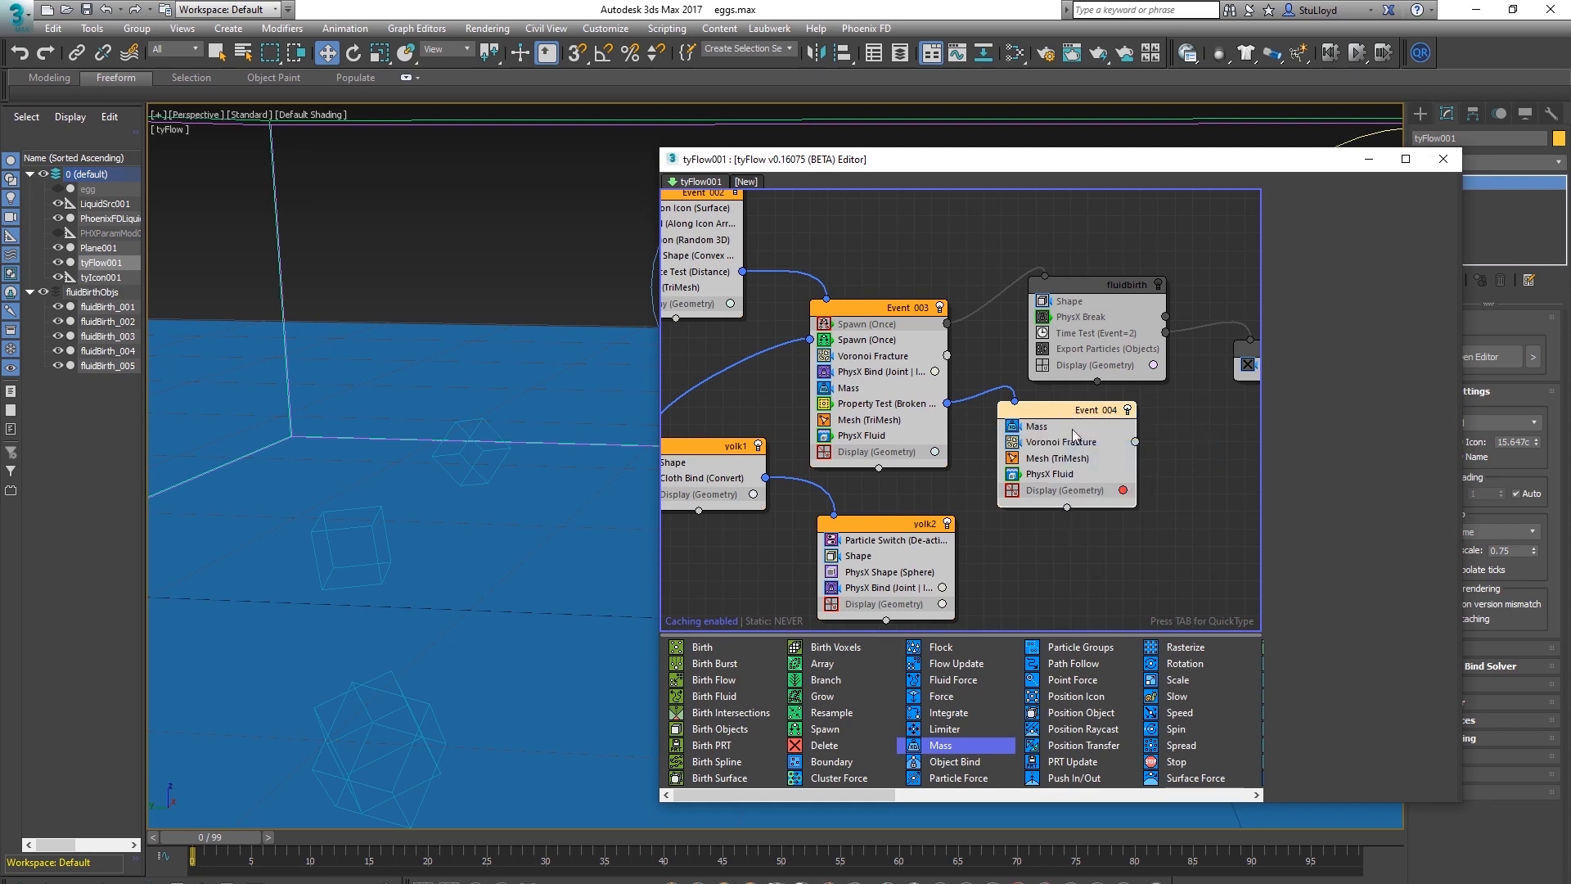
{"action": "left_click", "coordinate": [1038, 429]}
{"action": "left_click_drag", "start_coordinate": [1036, 428], "coordinate": [1049, 443]}
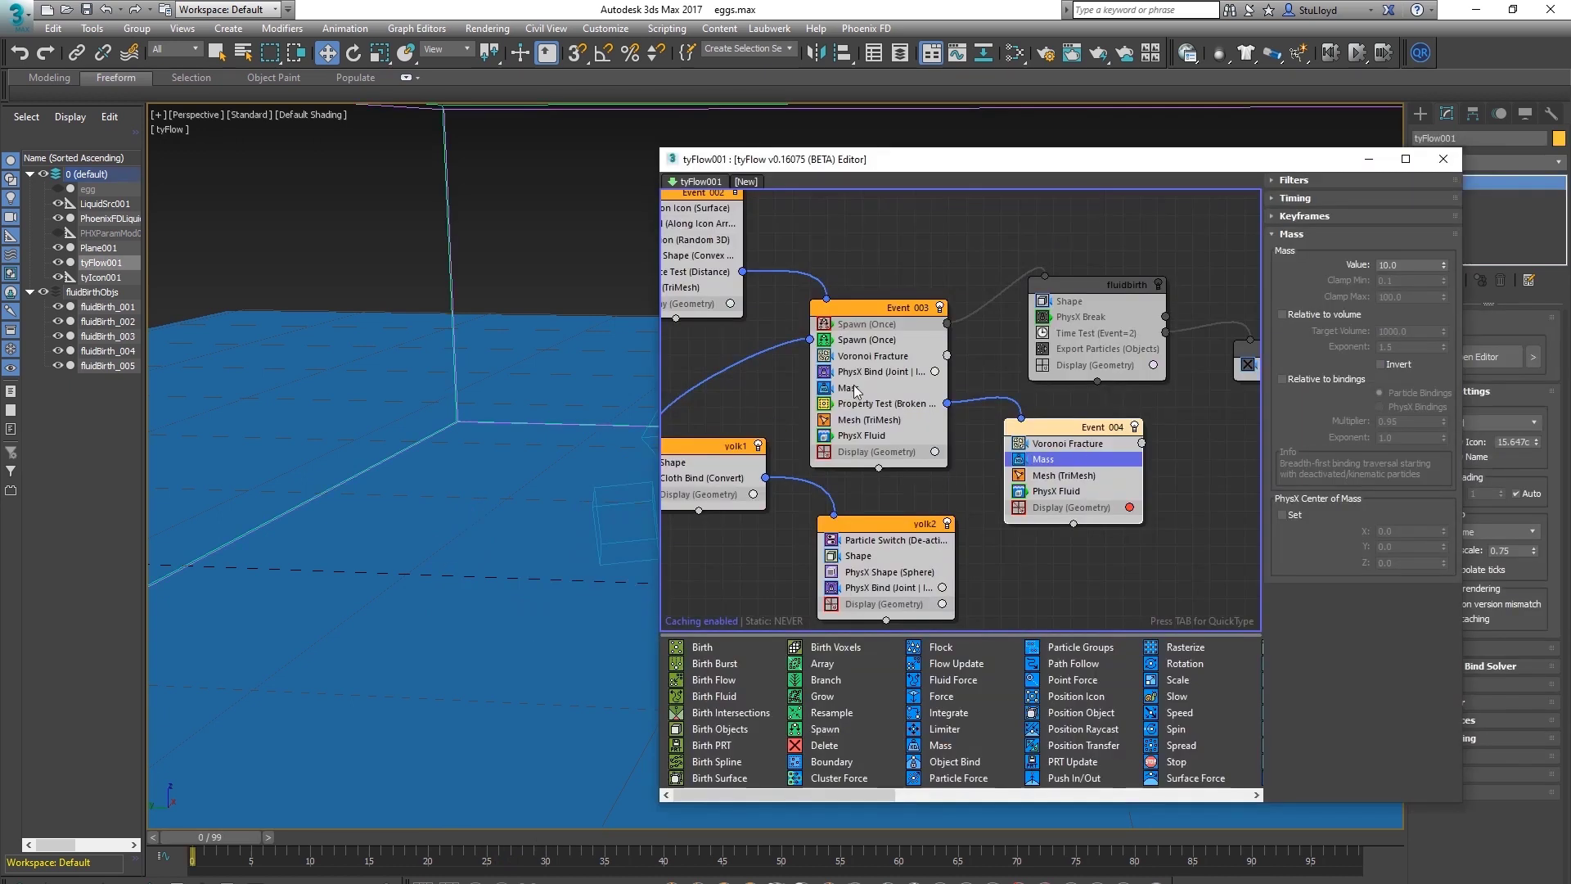
Set the Mass operator's value to 4 in both Event_003 and Event_004
{"action": "left_click", "coordinate": [855, 388]}
{"action": "left_click", "coordinate": [1409, 266]}
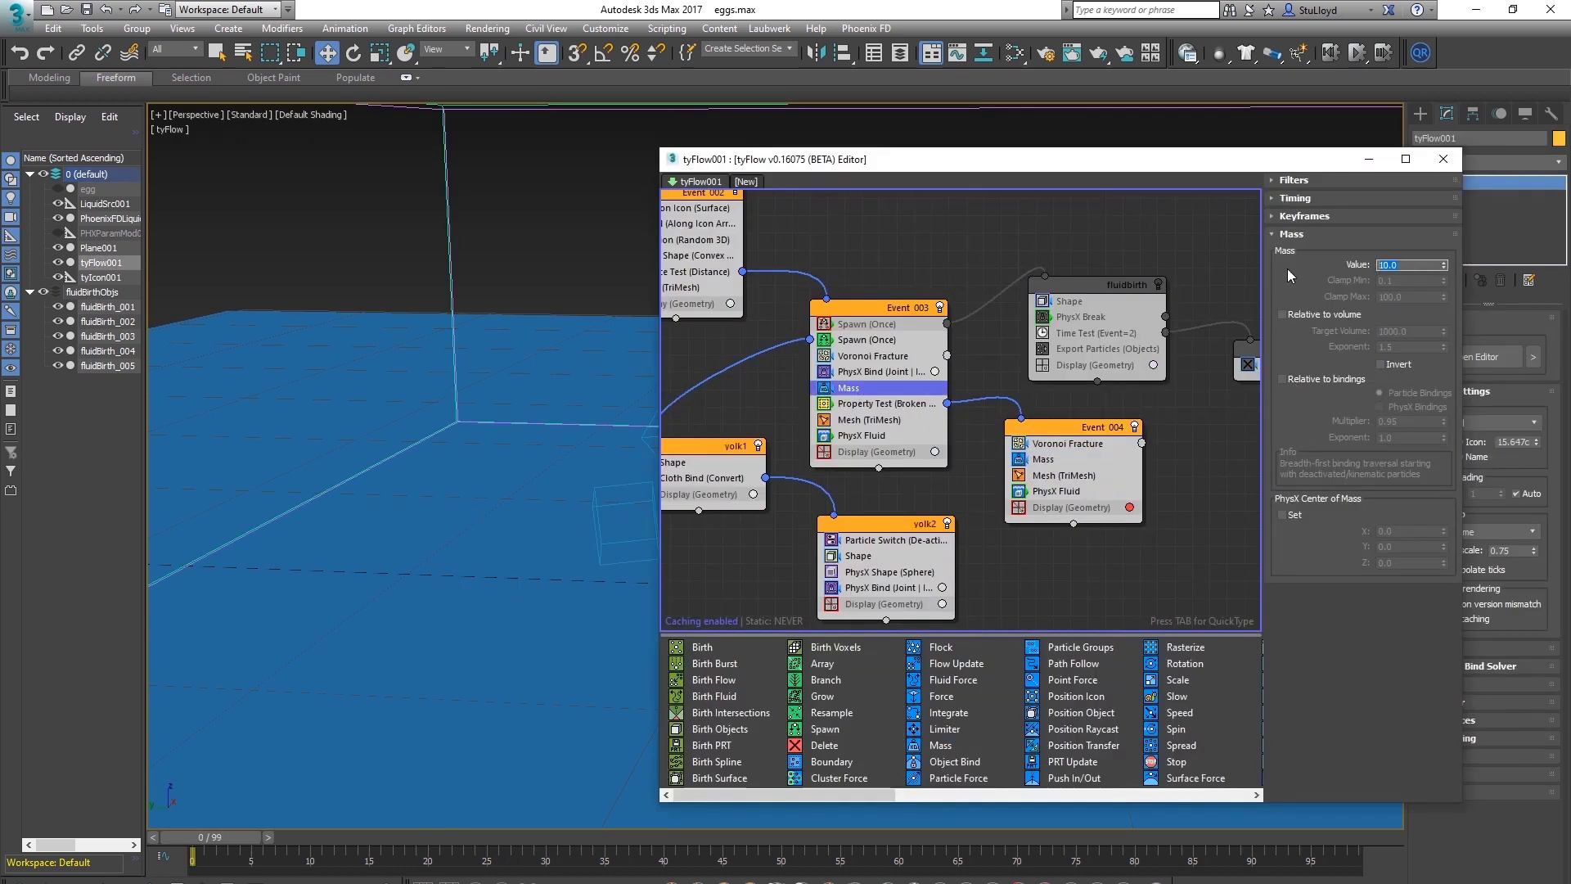
{"action": "type", "text": "4"}
{"action": "left_click", "coordinate": [1050, 459]}
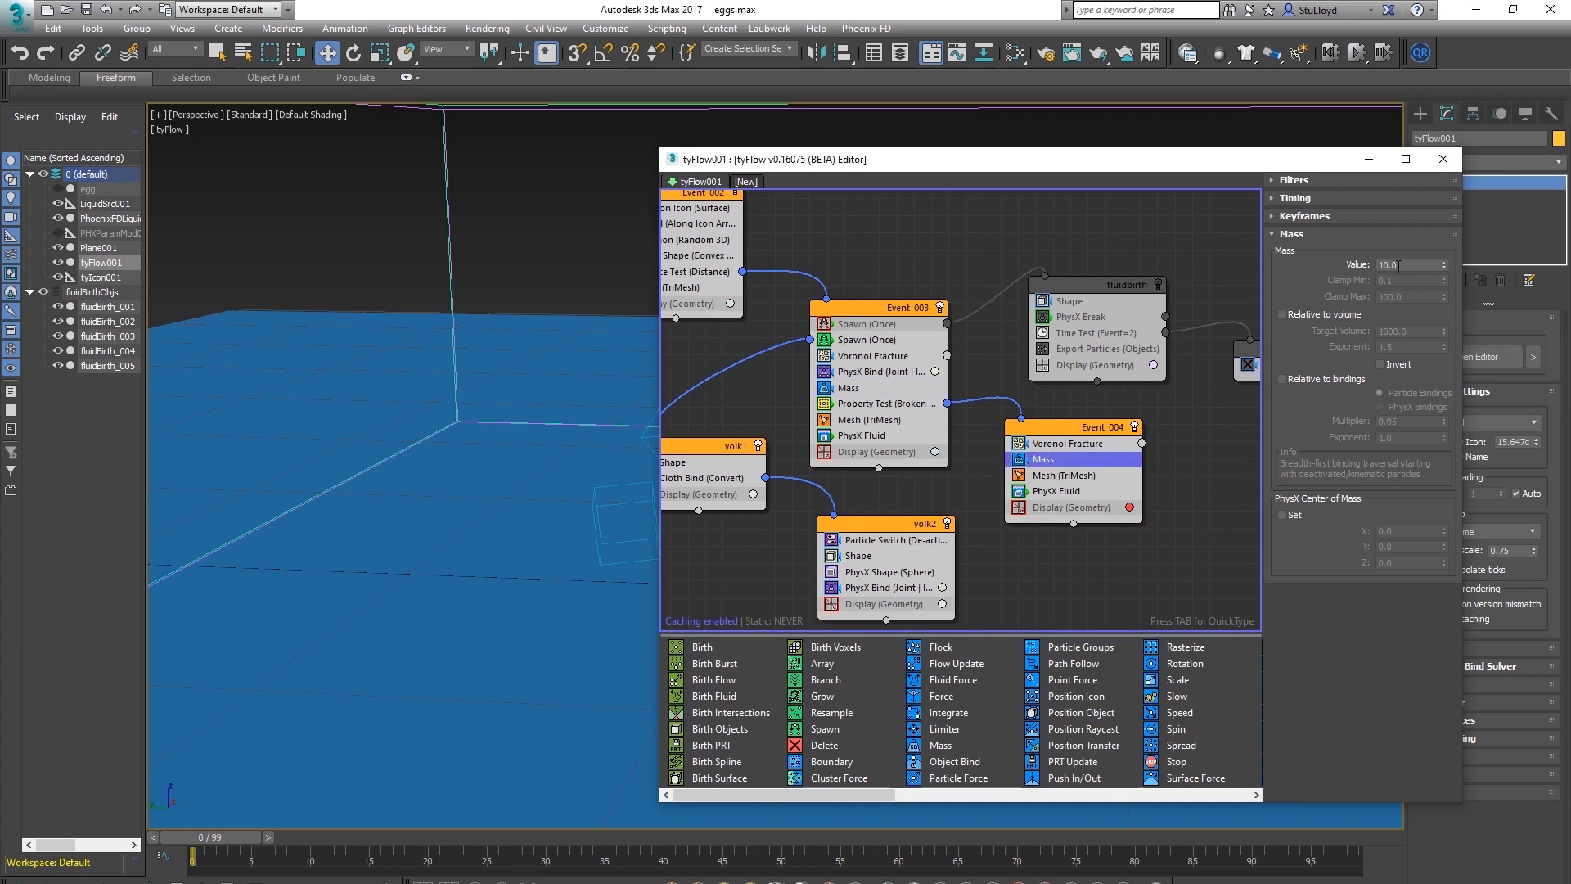
{"action": "type", "text": "4"}
{"action": "key", "text": "Return"}
Close the tyFlow editor, play the simulation to check the heavier shell in the liquid, and return to frame 0
{"action": "left_click_drag", "start_coordinate": [1196, 164], "coordinate": [1155, 169]}
{"action": "left_click", "coordinate": [1402, 163]}
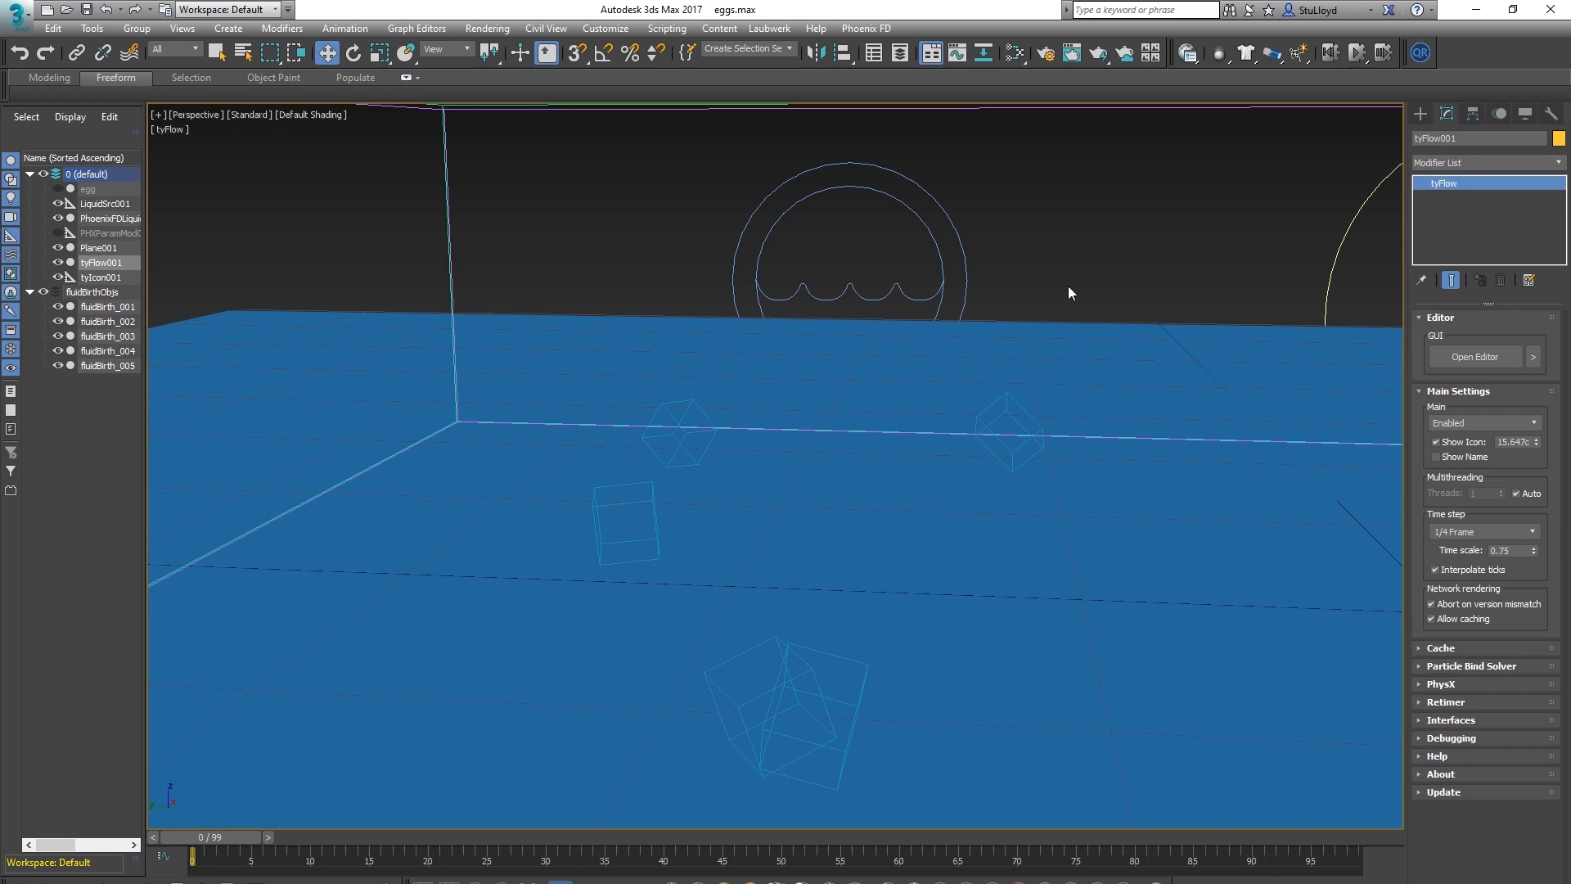
{"action": "key", "text": "slash"}
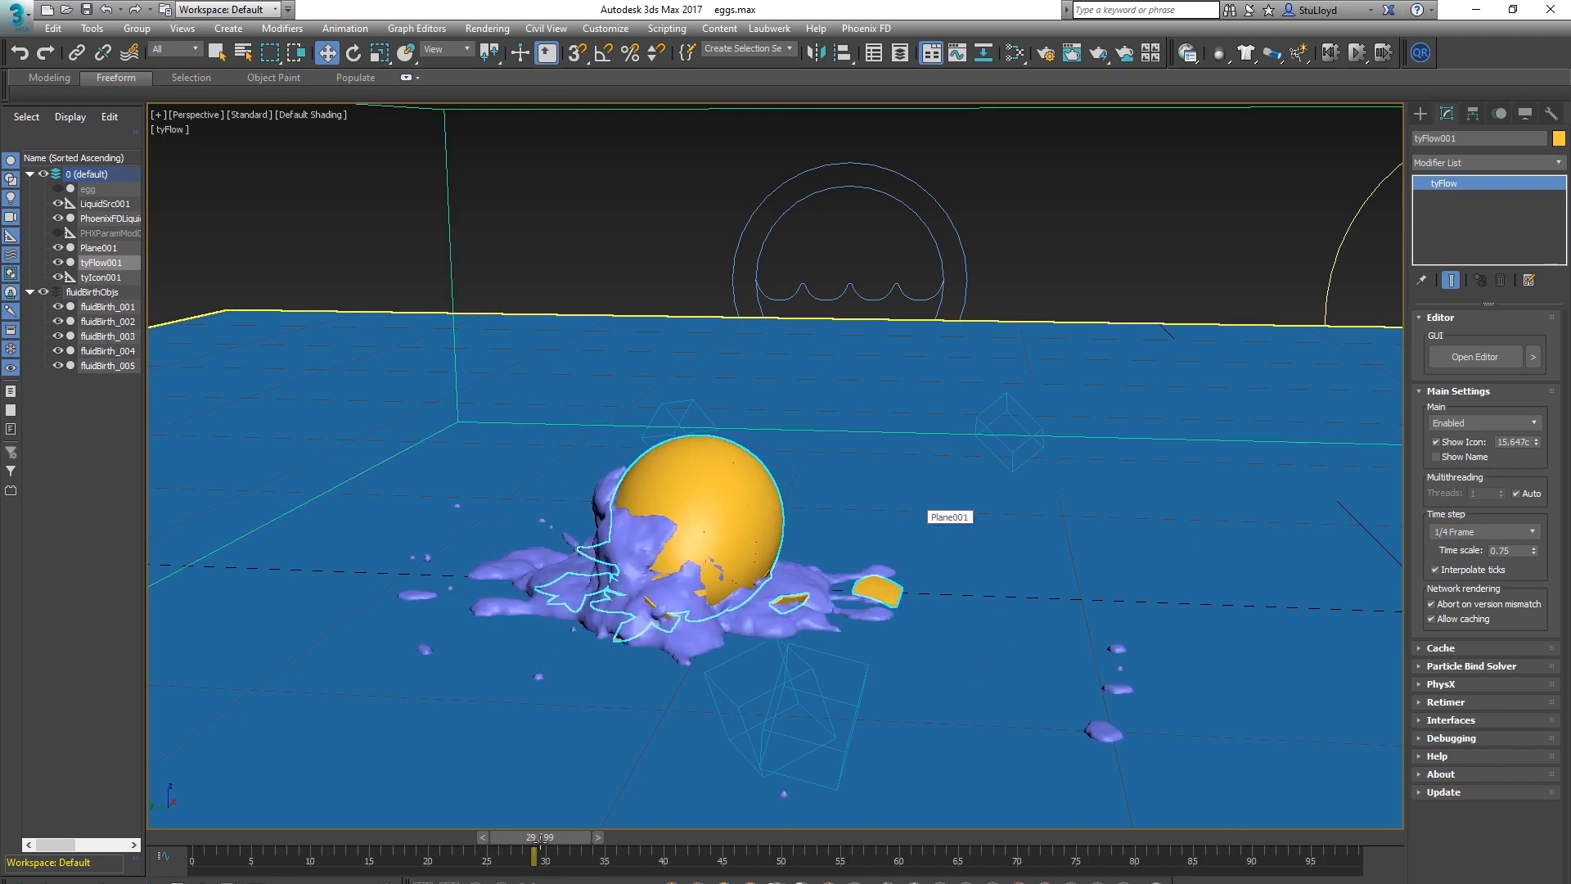
{"action": "key", "text": "Home"}
Reopen the tyFlow editor and set the Mass value to 2 in both Event_003 and Event_004
{"action": "left_click", "coordinate": [1489, 360]}
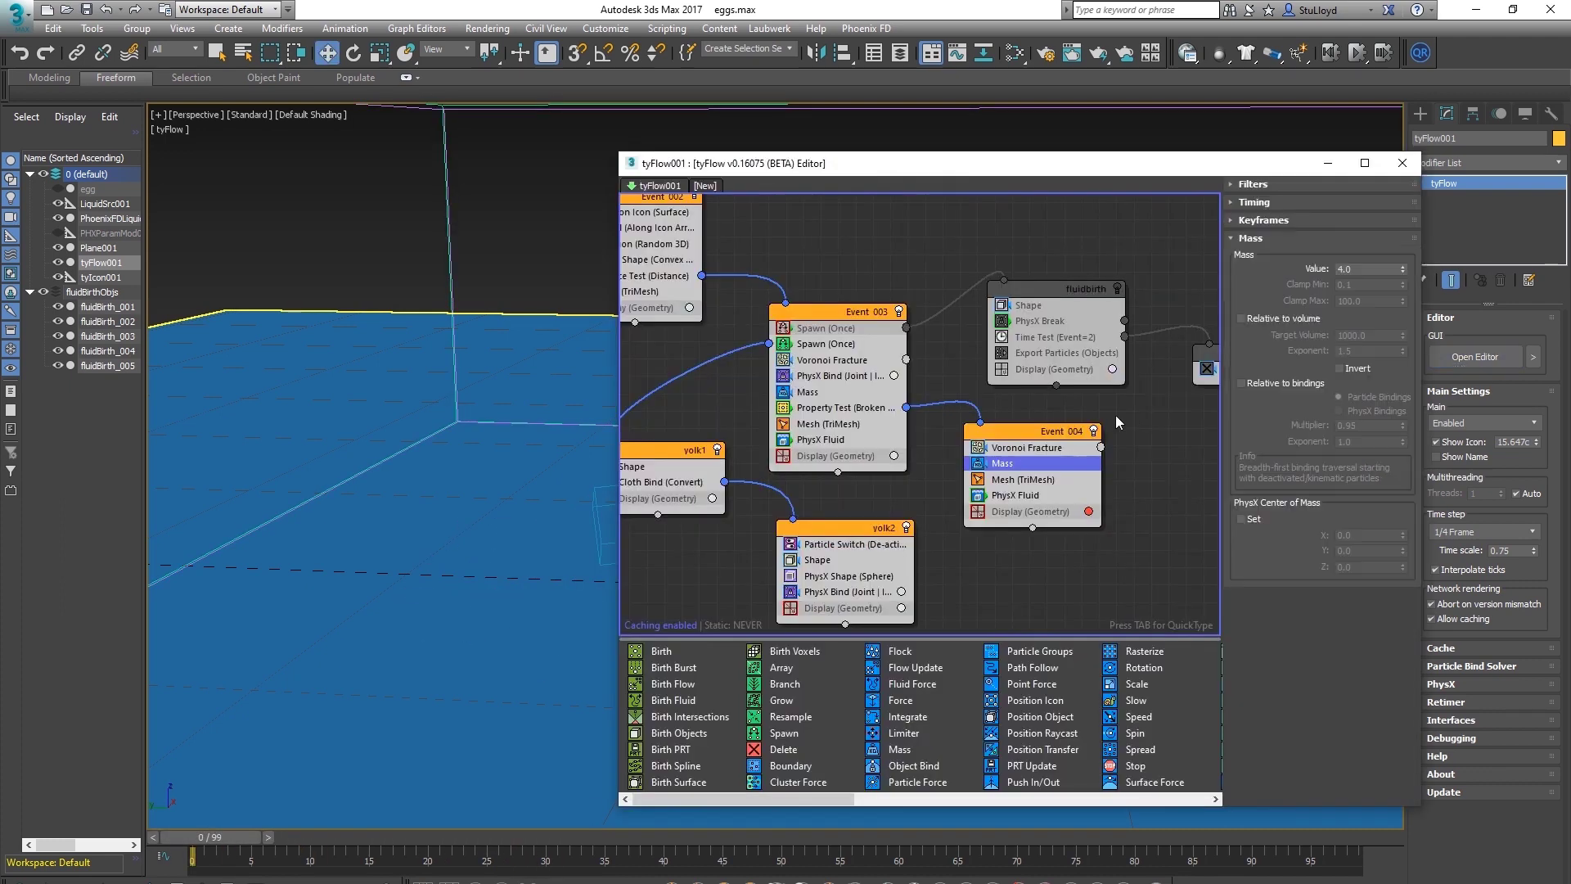
{"action": "left_click", "coordinate": [806, 393]}
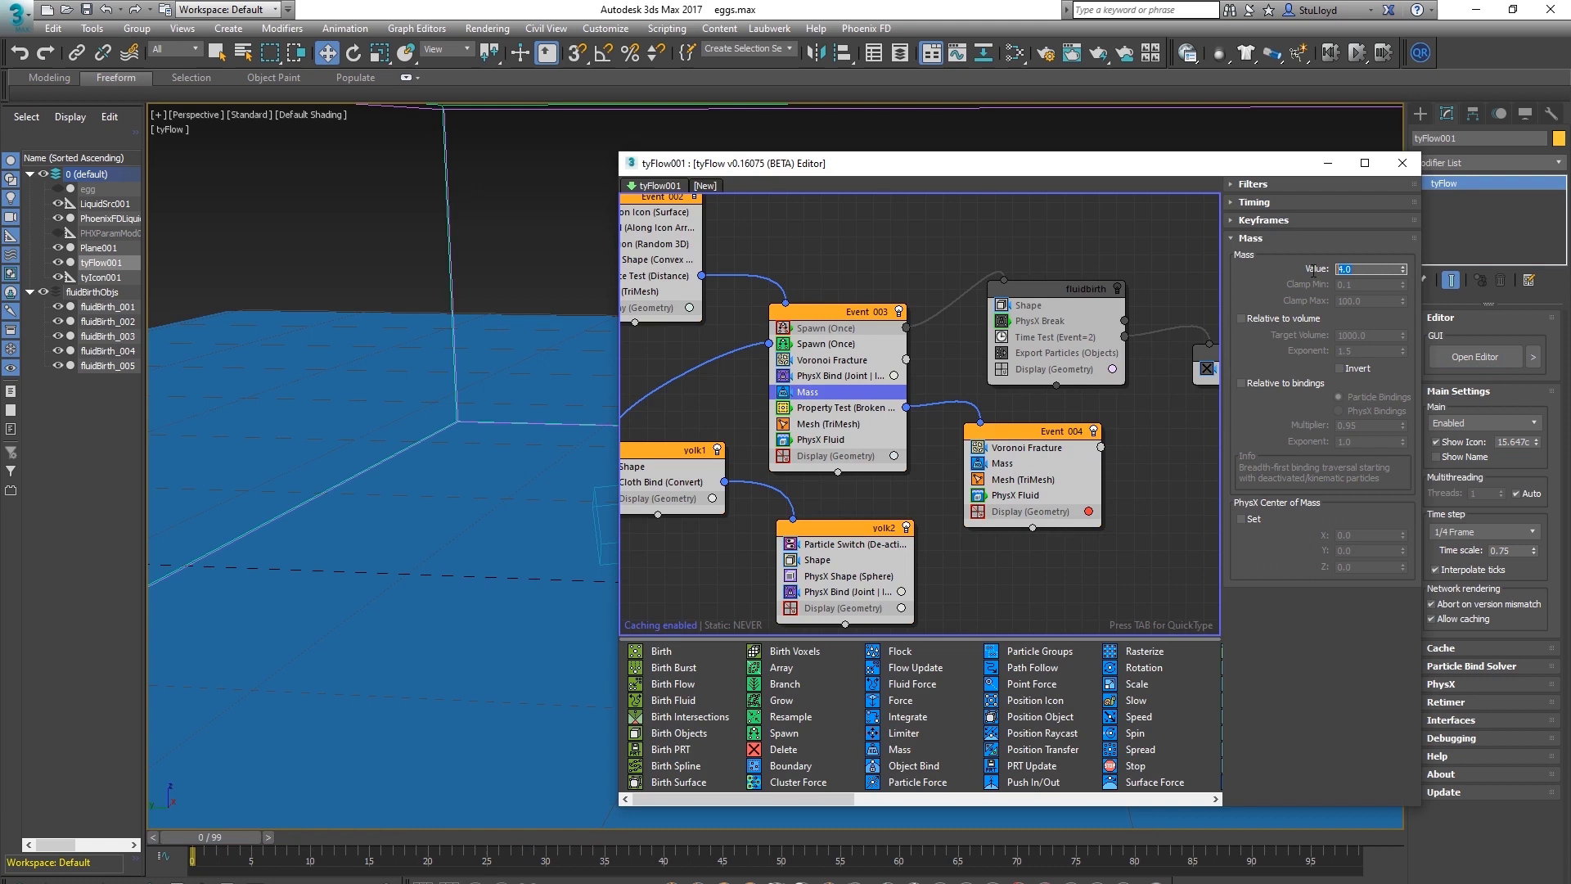
{"action": "left_click", "coordinate": [1002, 463]}
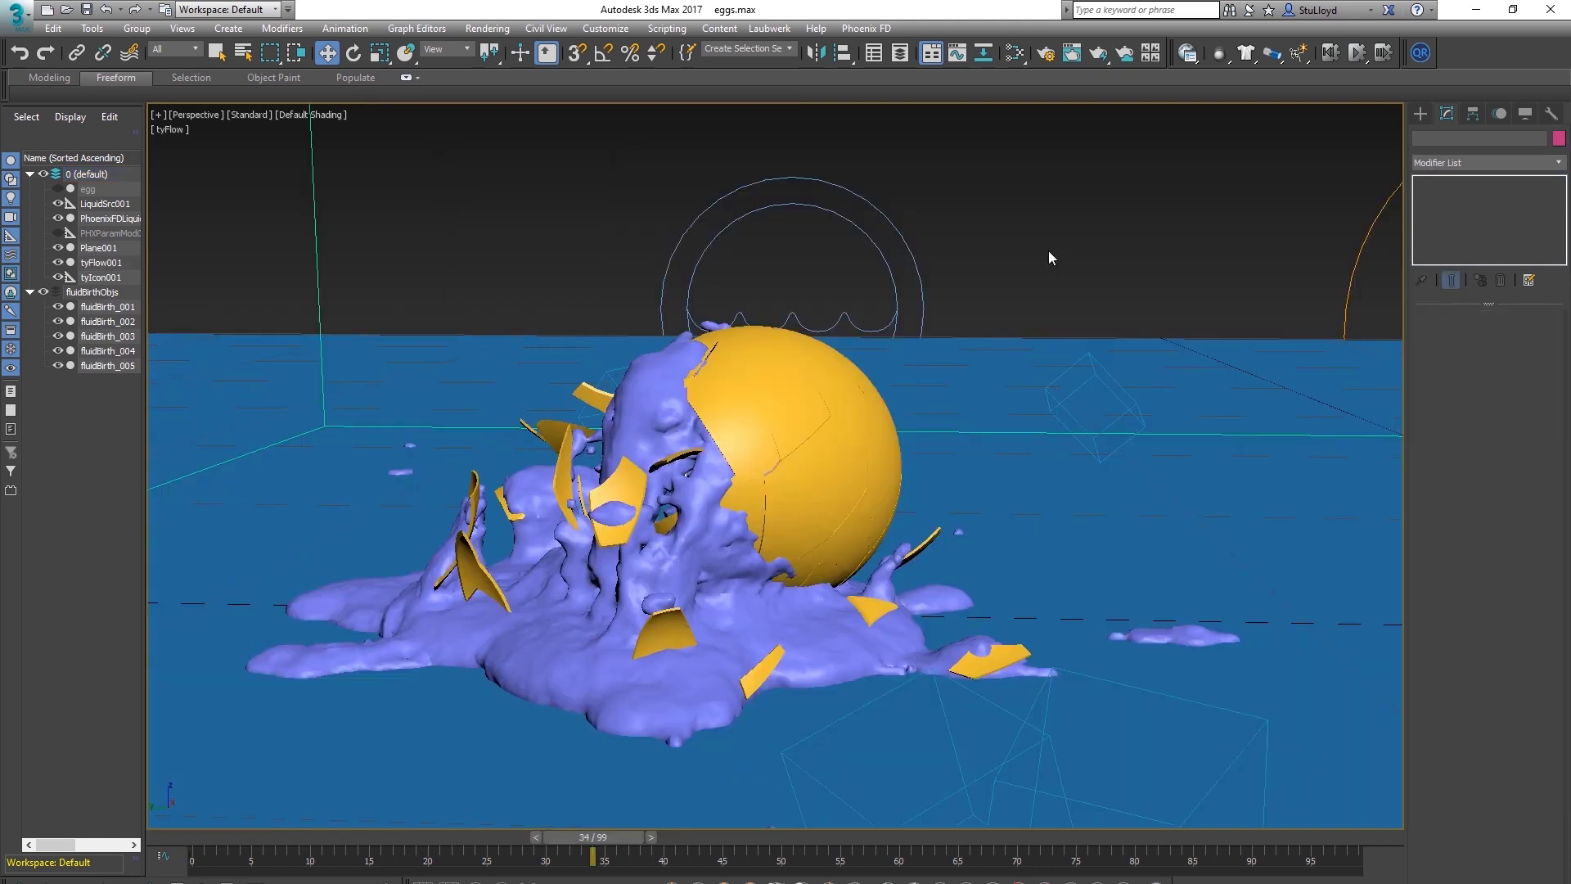
Step back and forth through frames 28 to 37 and examine how the liquid carries the broken shell pieces
{"action": "key", "text": "comma"}
{"action": "key", "text": "comma"}
{"action": "key", "text": "comma"}
{"action": "key", "text": "comma"}
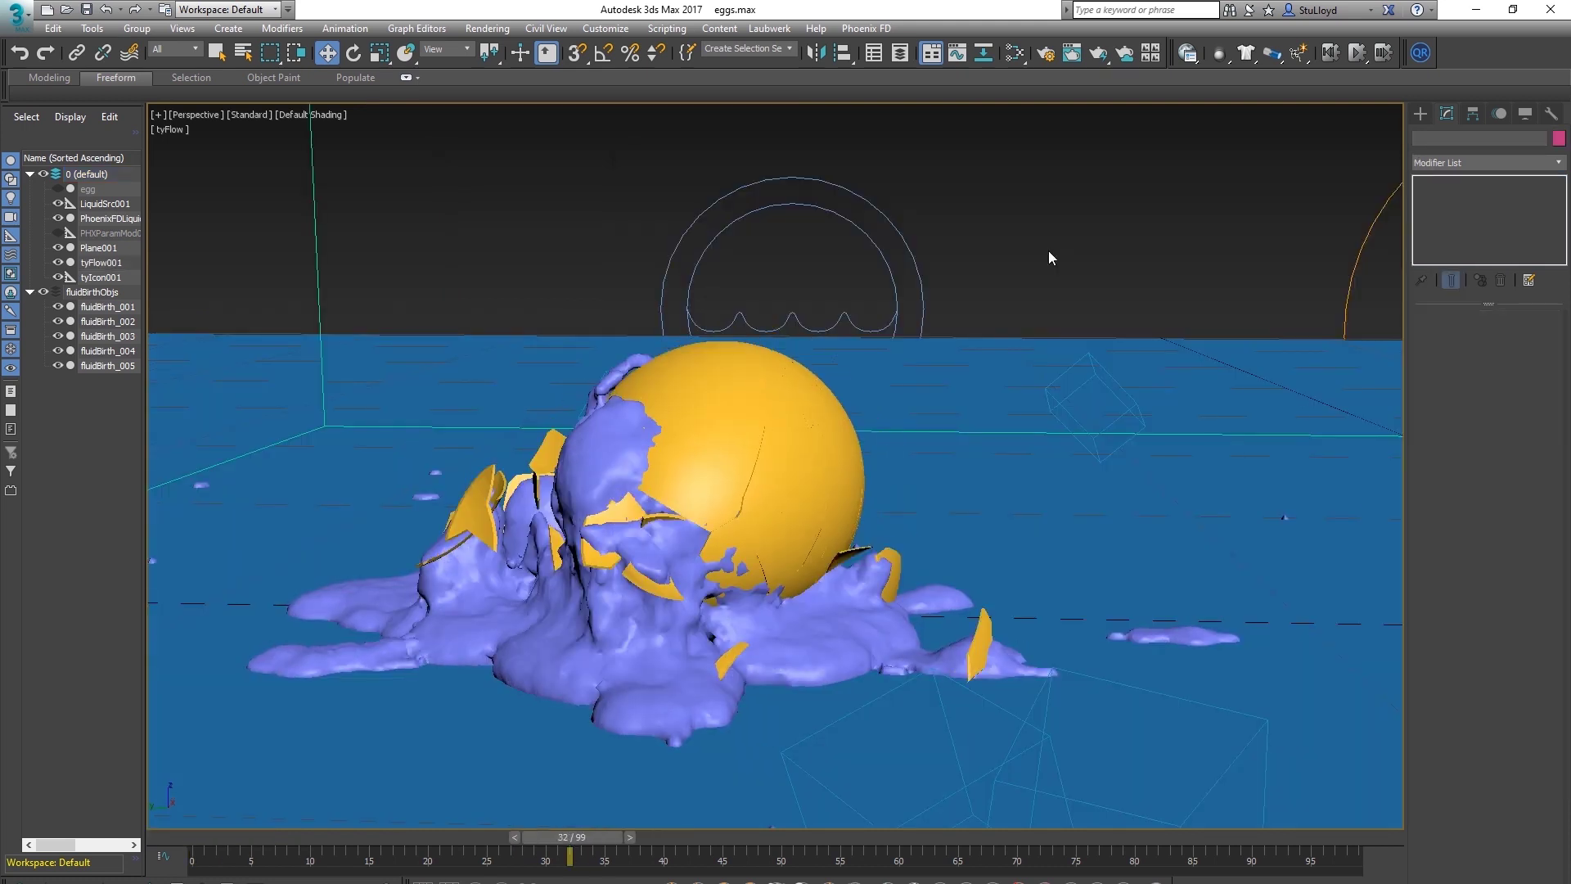
{"action": "key", "text": "comma"}
{"action": "key", "text": "comma"}
{"action": "key", "text": "comma"}
{"action": "key", "text": "comma"}
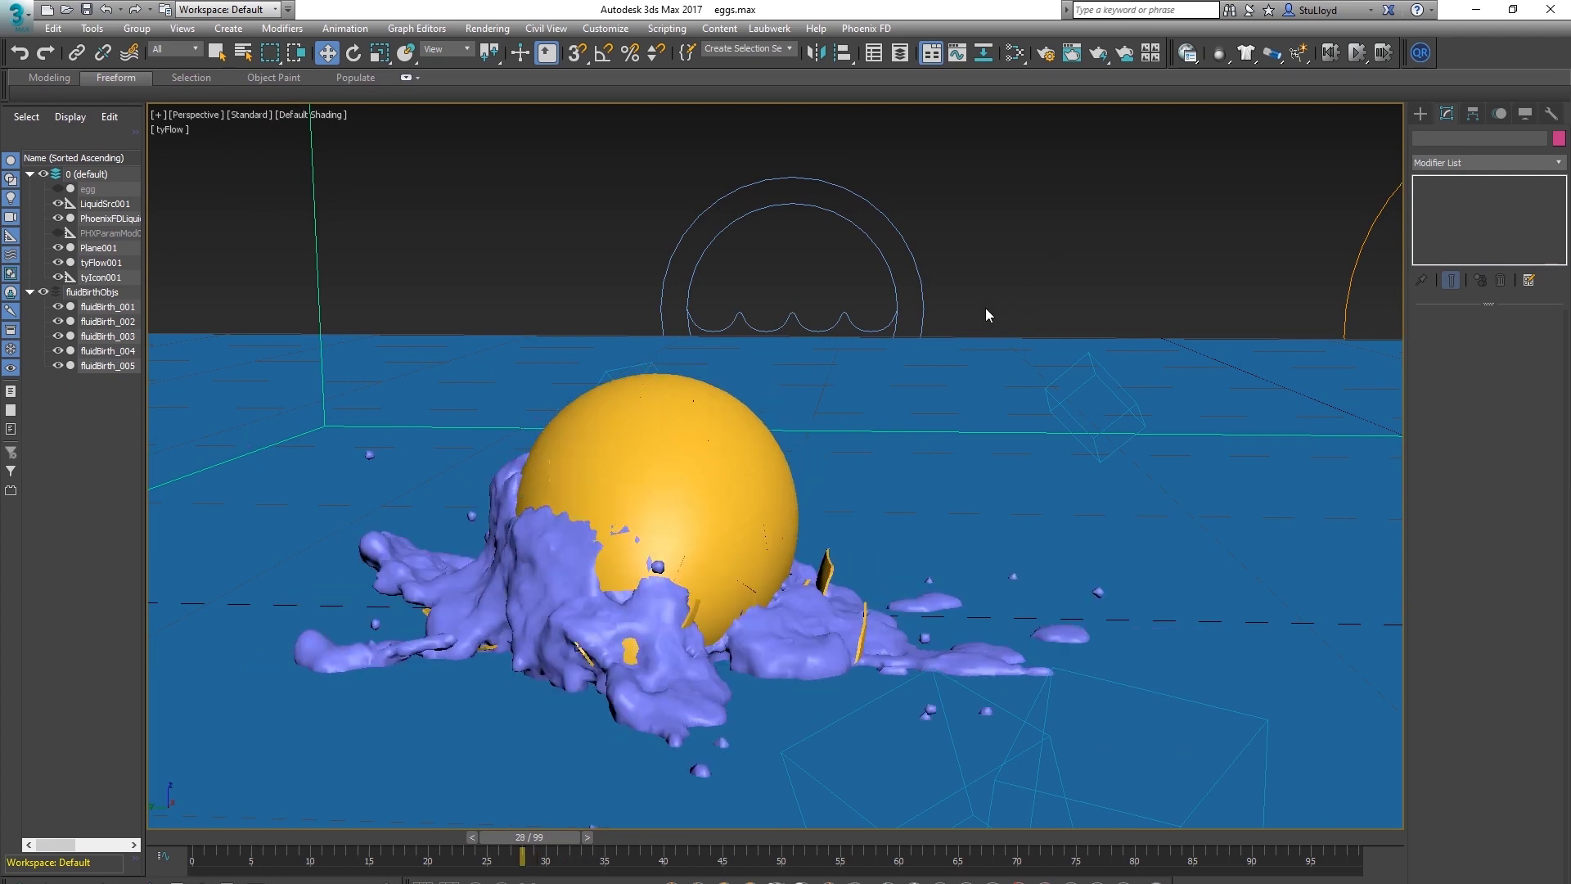
{"action": "key", "text": "comma"}
{"action": "key", "text": "period"}
{"action": "key", "text": "period"}
{"action": "key", "text": "period"}
{"action": "key", "text": "period"}
{"action": "key", "text": "period"}
{"action": "key", "text": "period"}
{"action": "key", "text": "period"}
{"action": "key", "text": "period"}
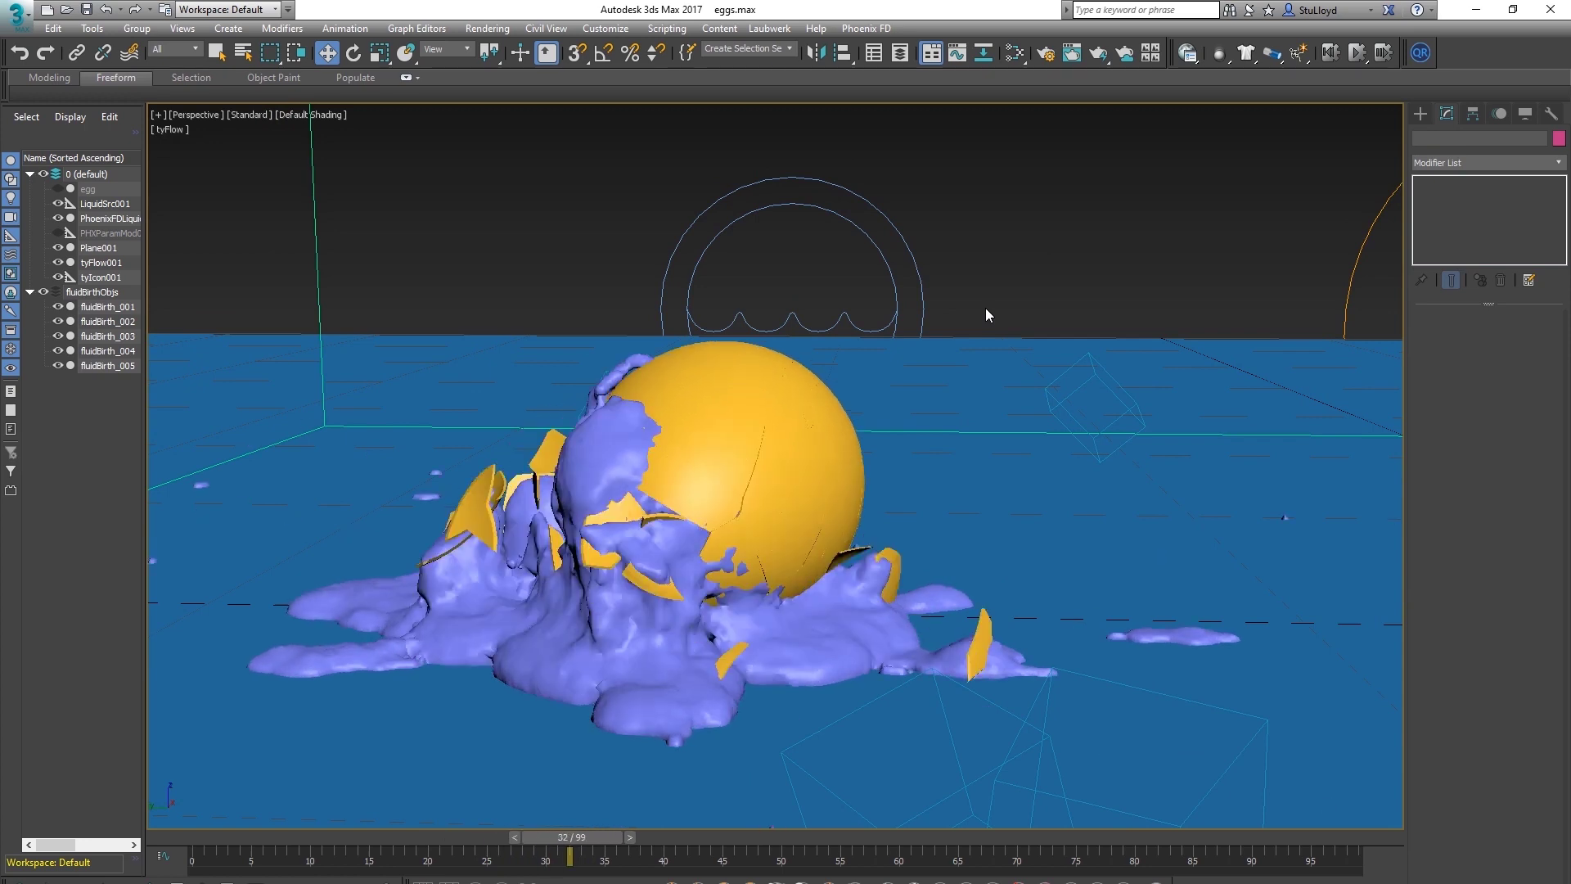
{"action": "key", "text": "period"}
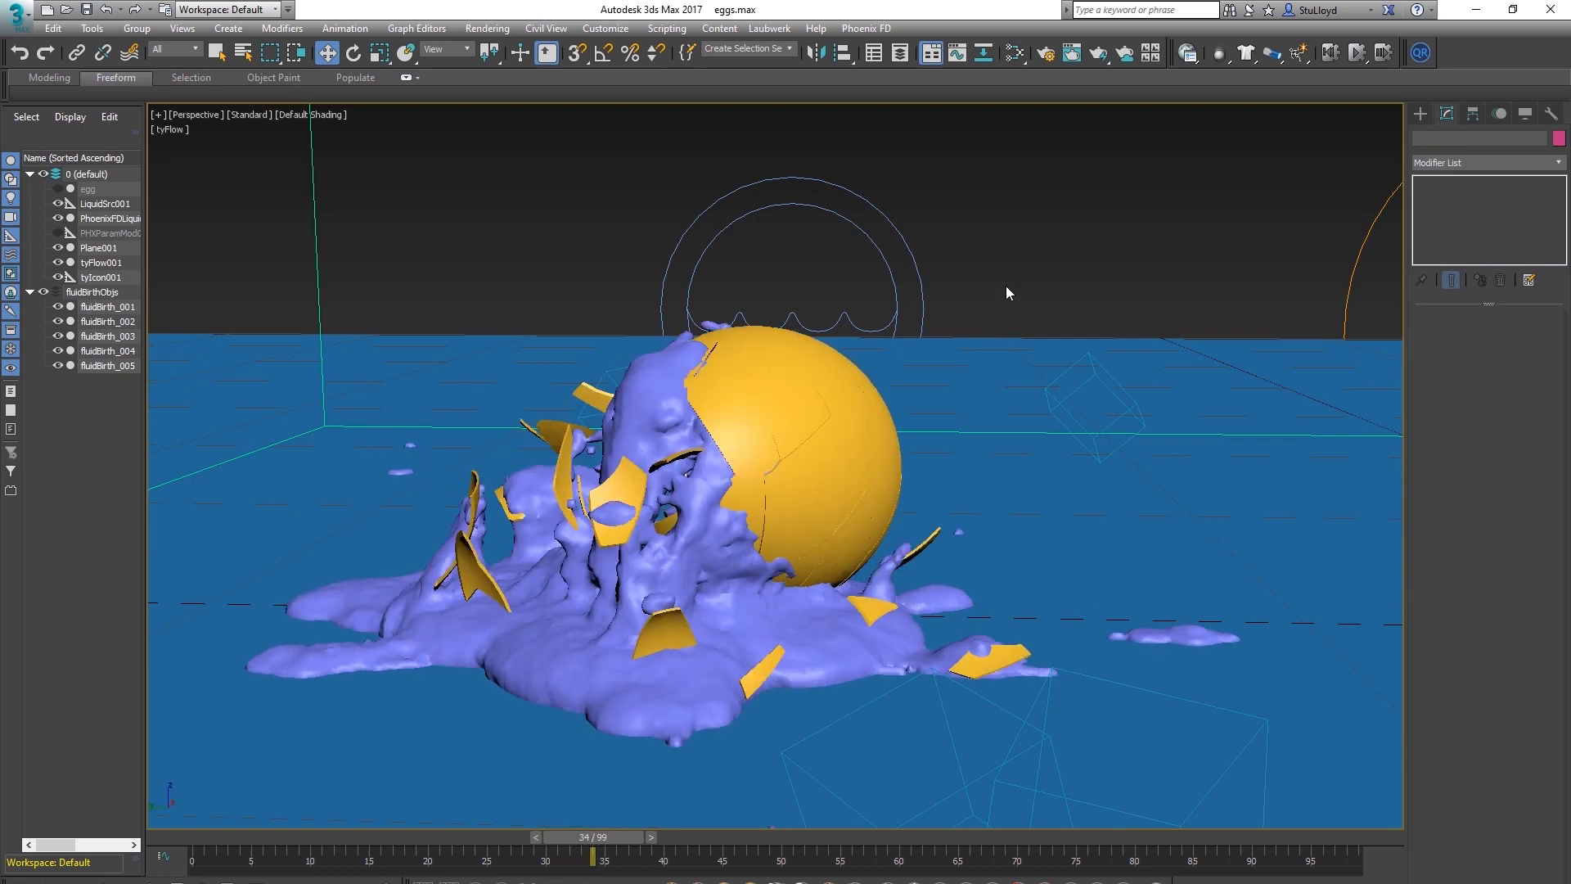
{"action": "key", "text": "period"}
{"action": "key", "text": "period"}
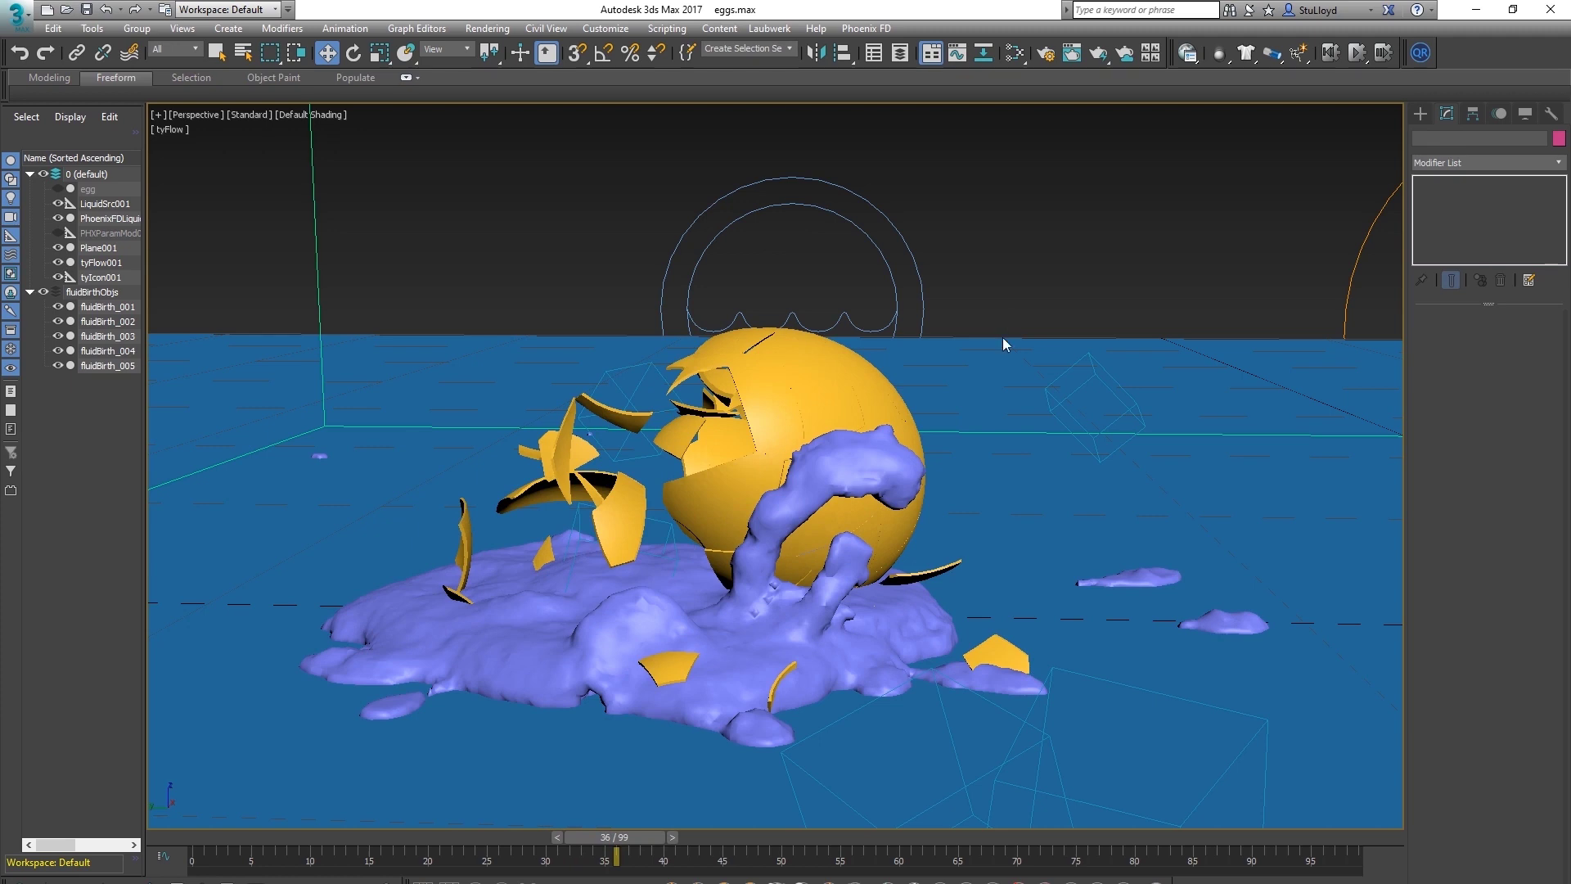
{"action": "key", "text": "period"}
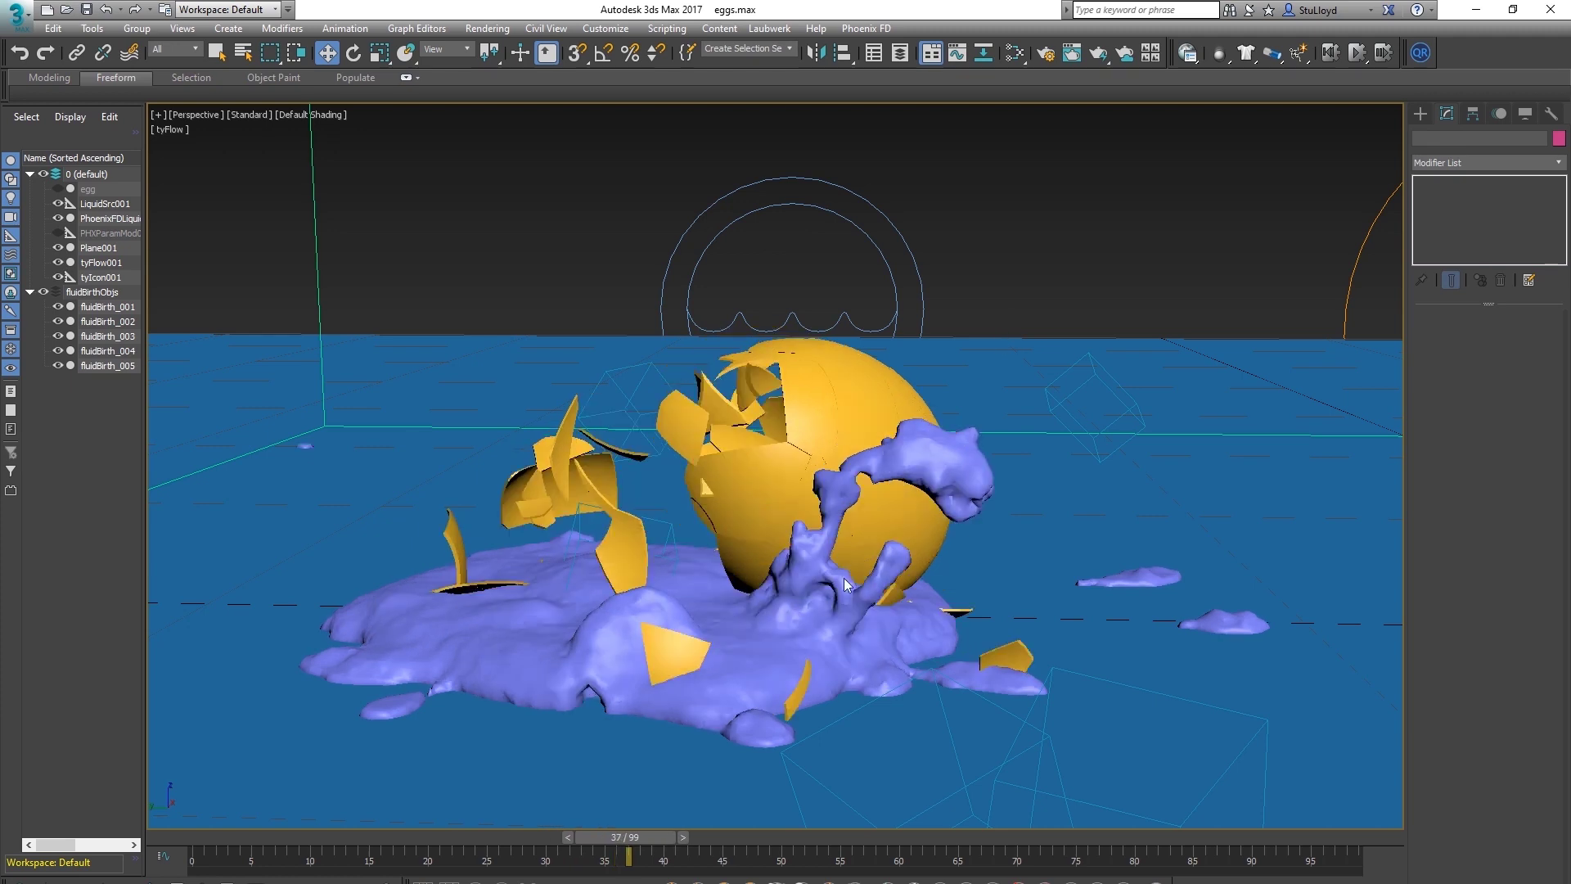
{"action": "key", "text": "comma"}
{"action": "key", "text": "comma"}
{"action": "key", "text": "comma"}
{"action": "key", "text": "comma"}
{"action": "key", "text": "comma"}
{"action": "key", "text": "comma"}
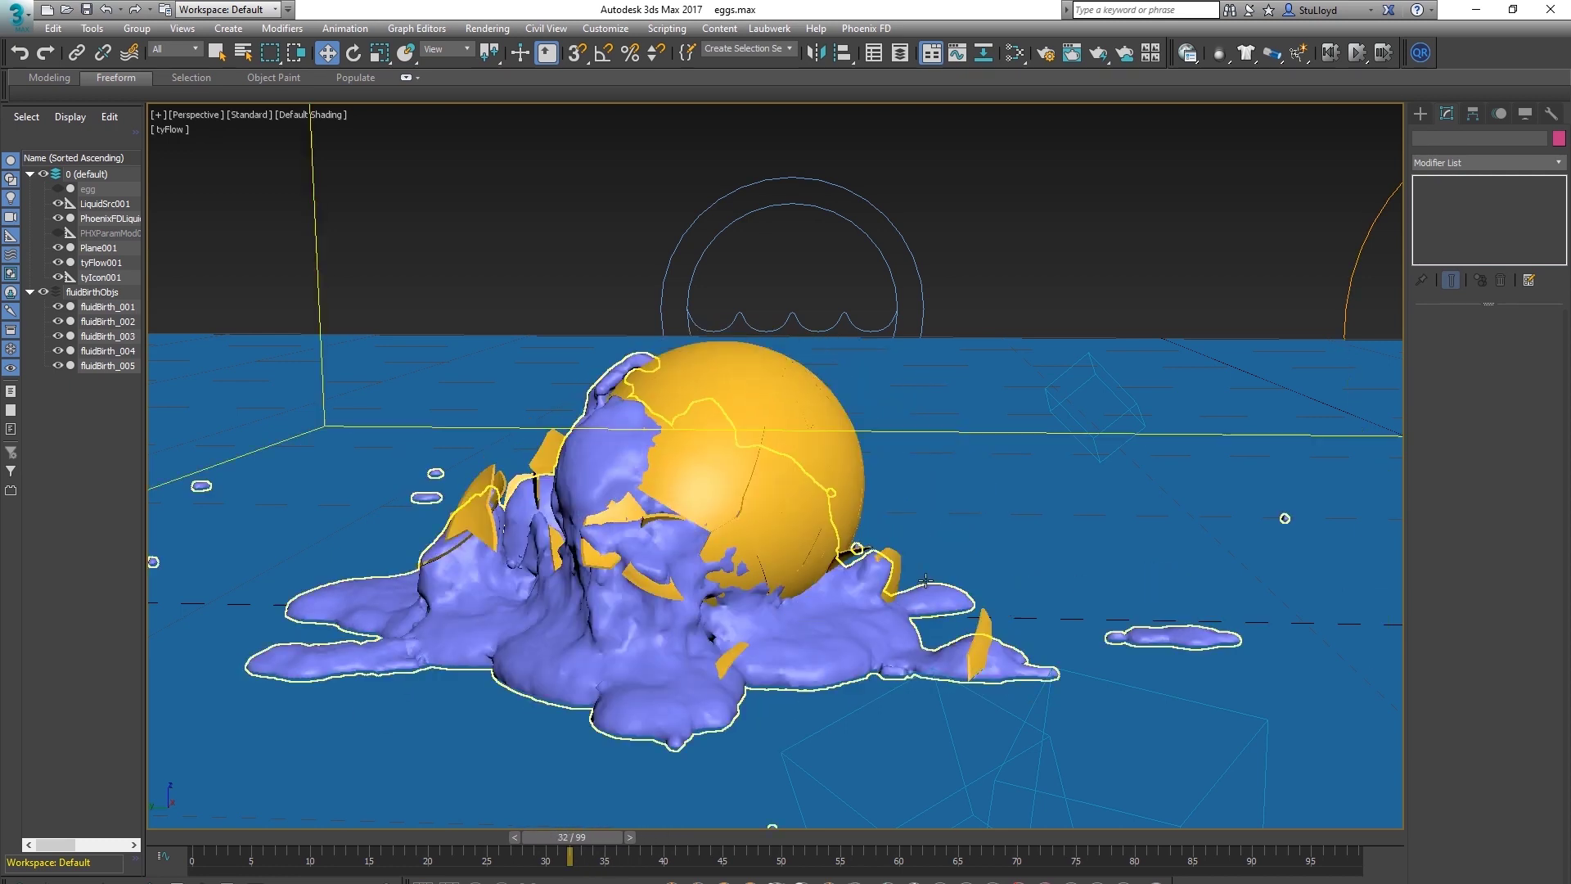
{"action": "key", "text": "period"}
{"action": "key", "text": "period"}
{"action": "key", "text": "period"}
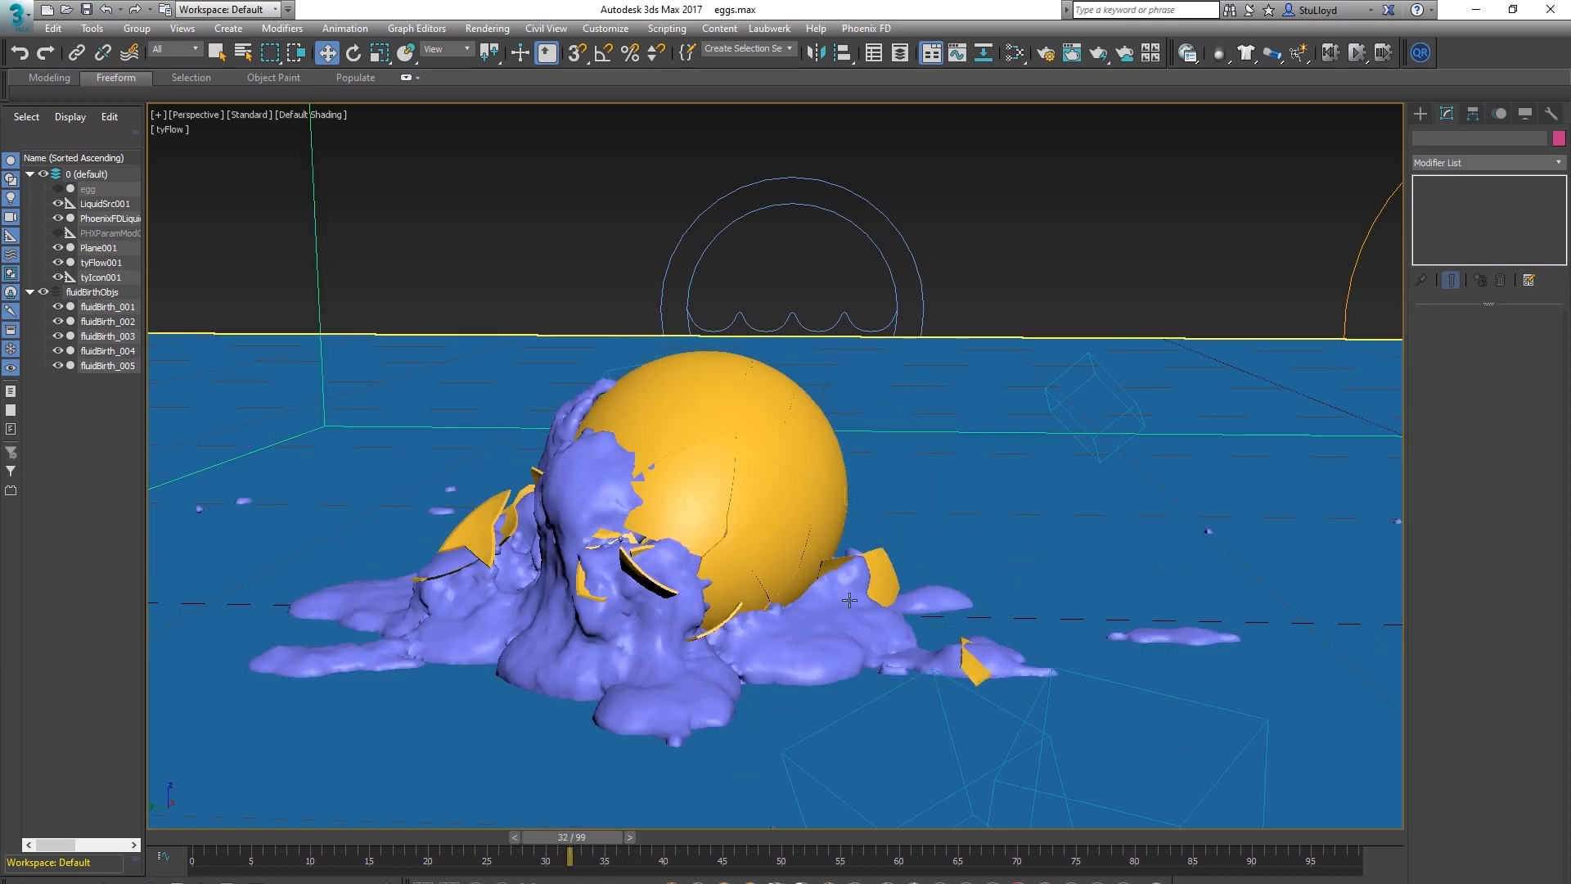
{"action": "key", "text": "period"}
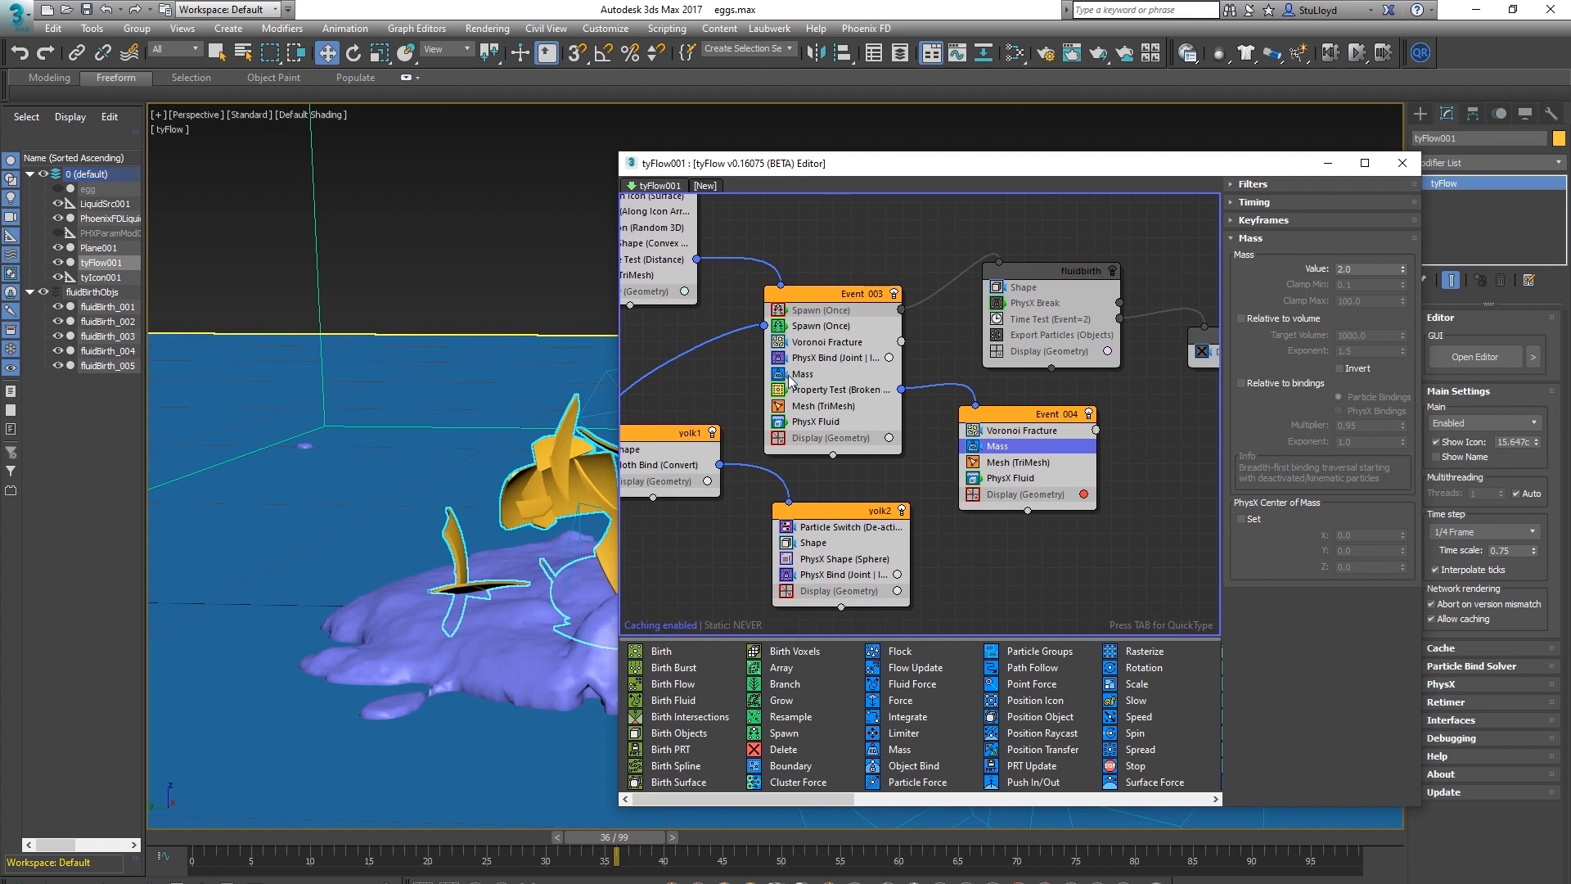
Set Buoyancy to 5 in Event_003's PhysX Fluid operator and return the timeline to frame 0
{"action": "left_click", "coordinate": [802, 374]}
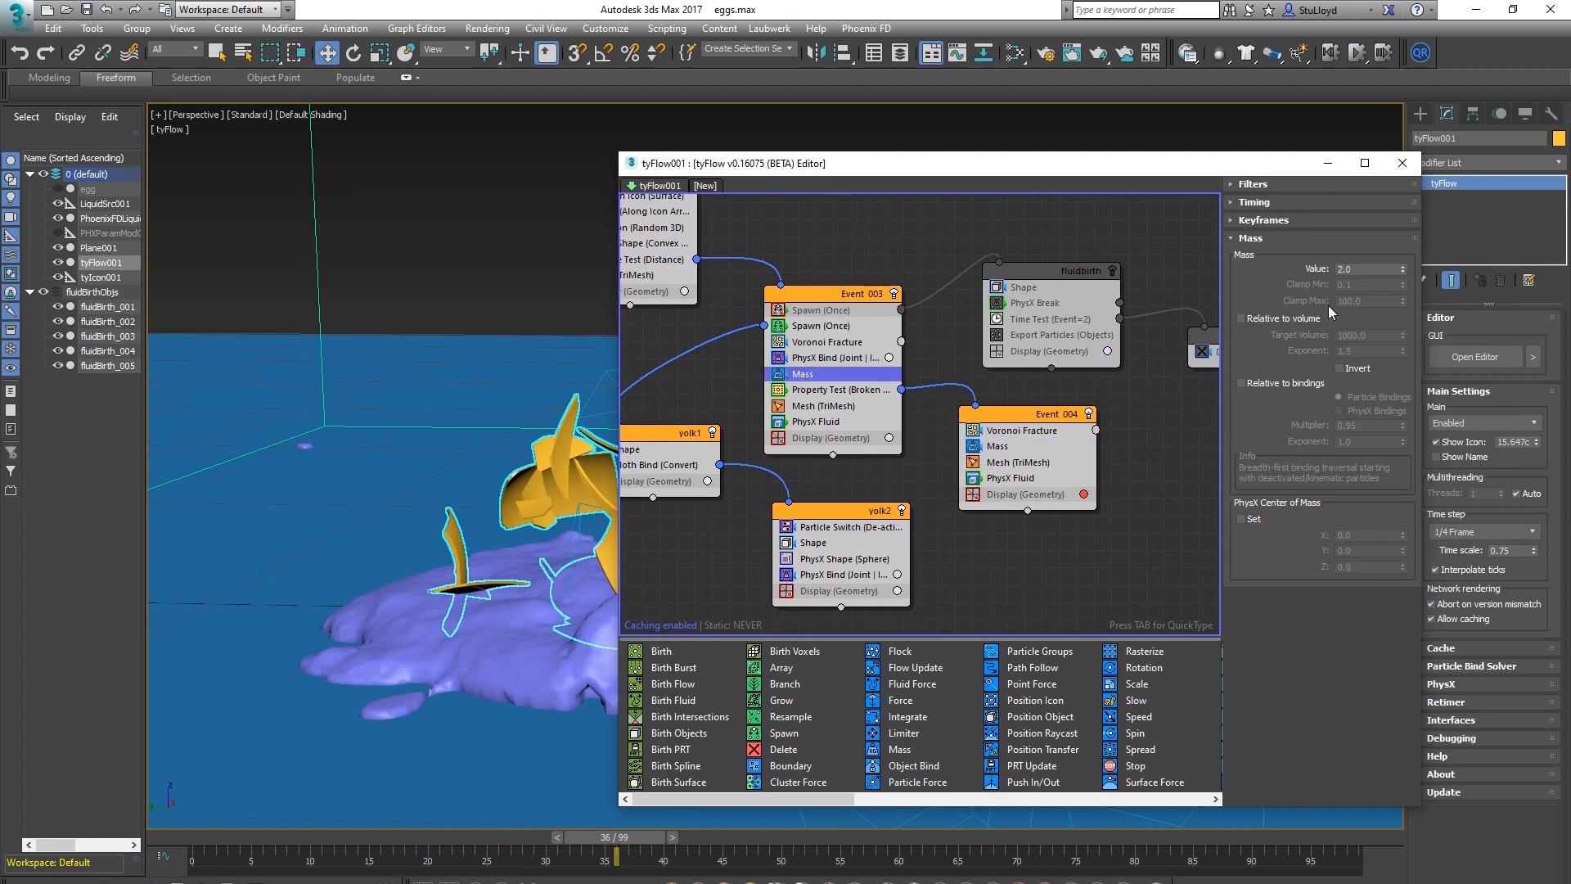
{"action": "left_click", "coordinate": [933, 443]}
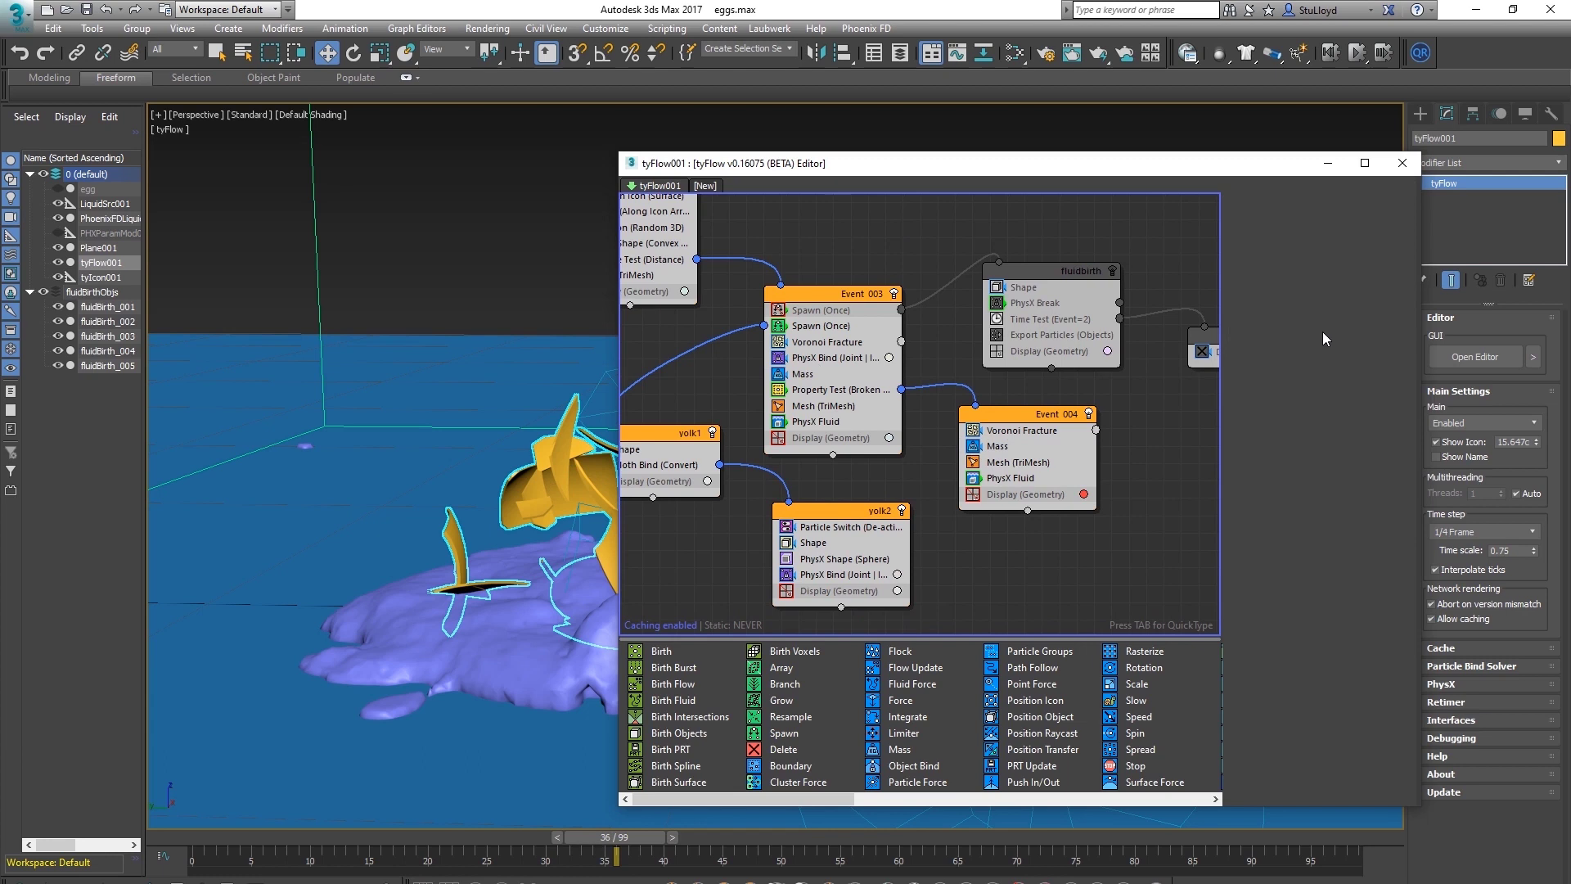
{"action": "left_click", "coordinate": [810, 421]}
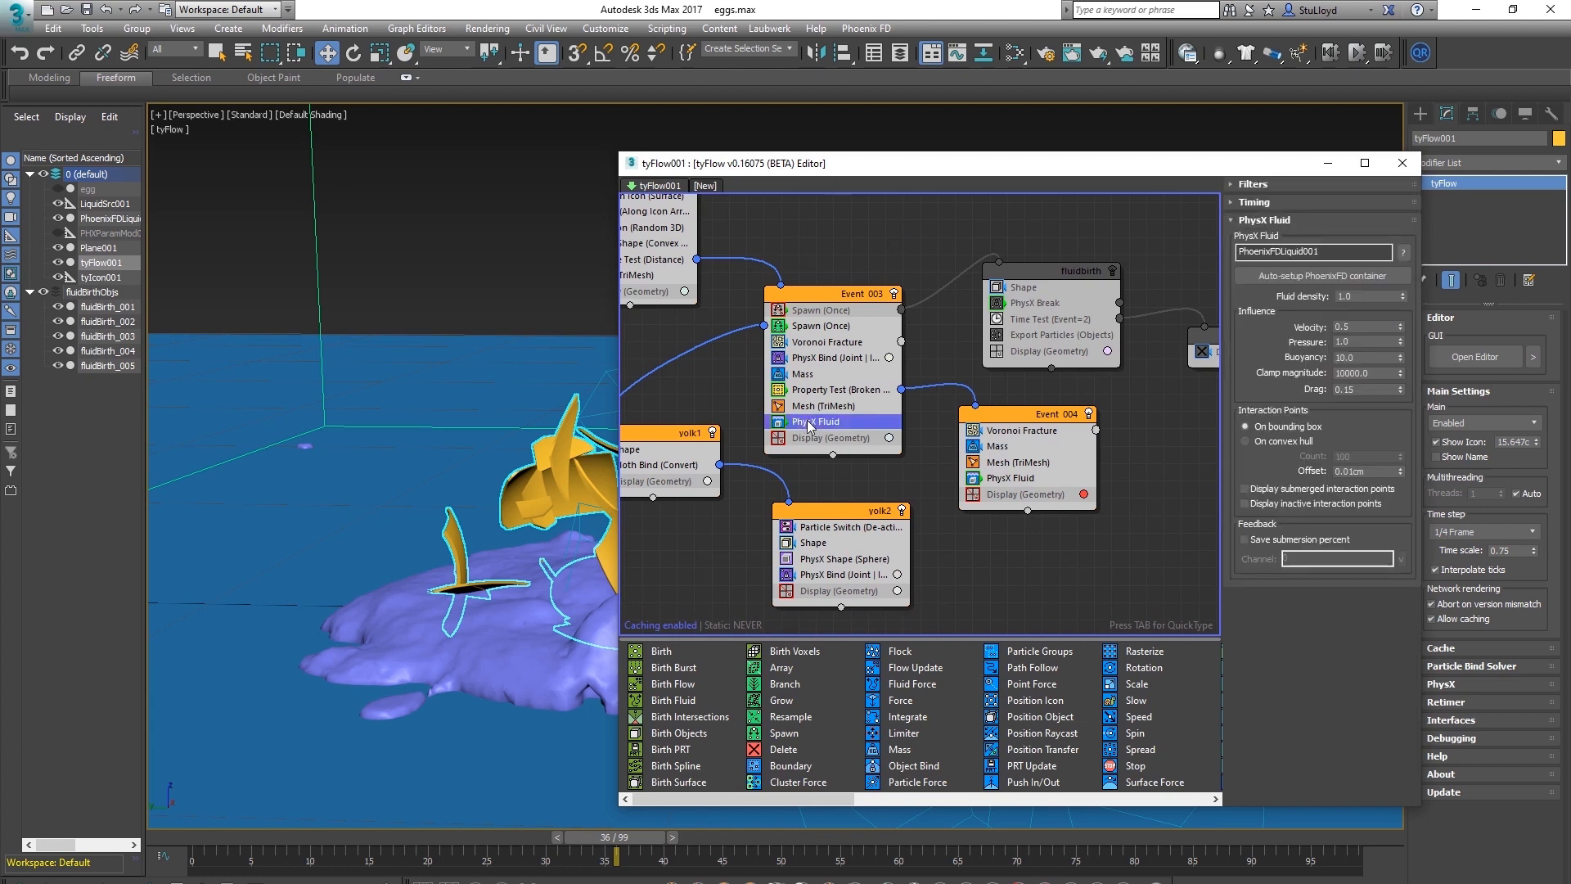
{"action": "double_click", "coordinate": [1362, 360]}
{"action": "type", "text": "5"}
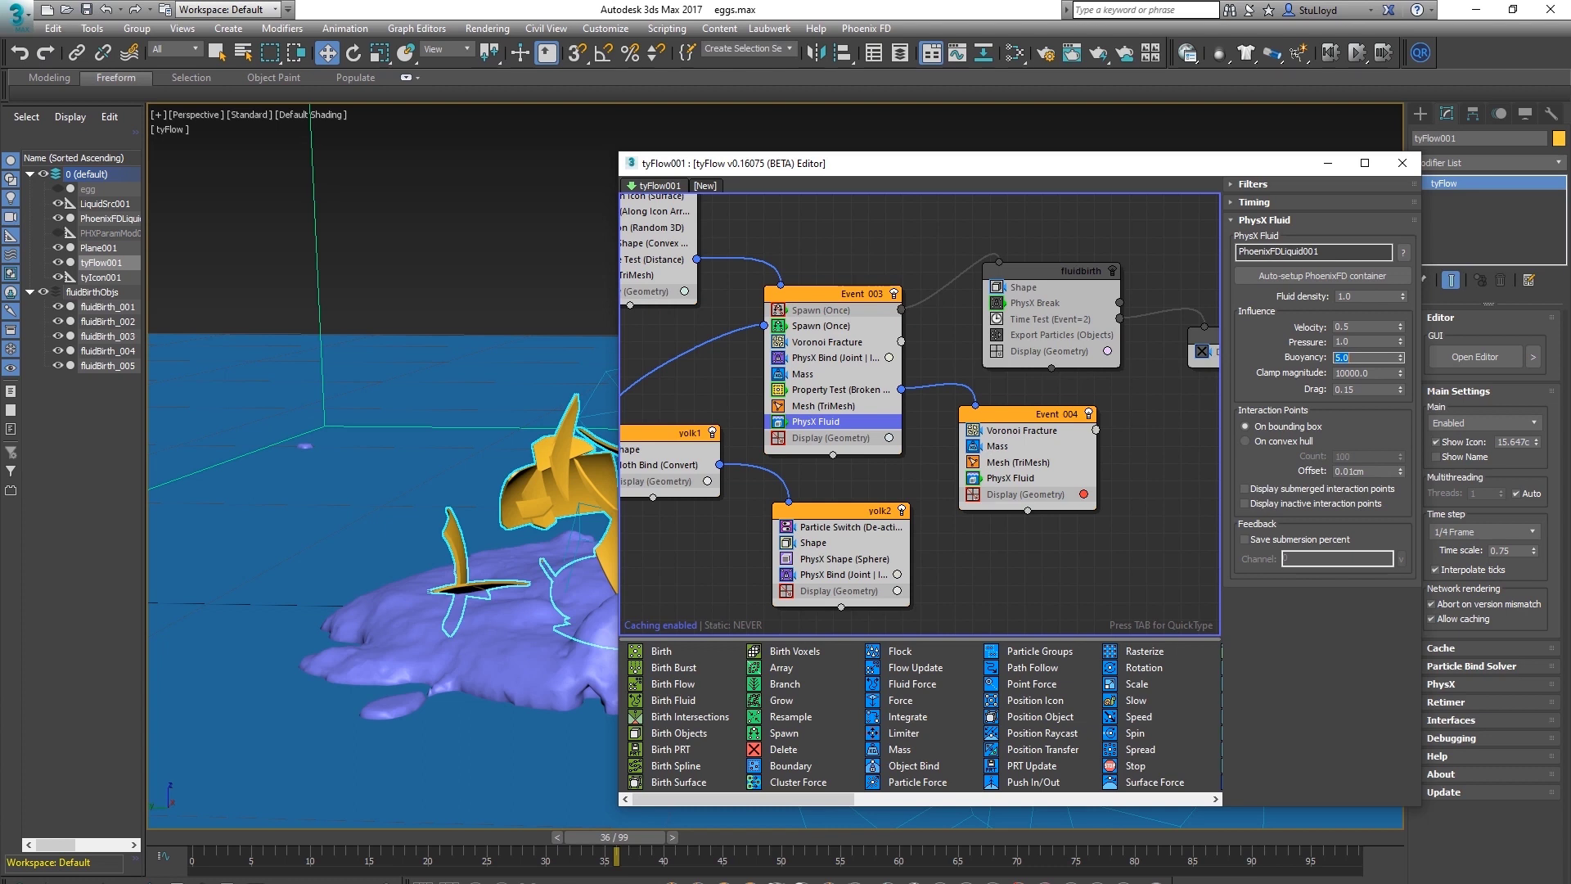
{"action": "left_click_drag", "start_coordinate": [627, 838], "coordinate": [196, 840]}
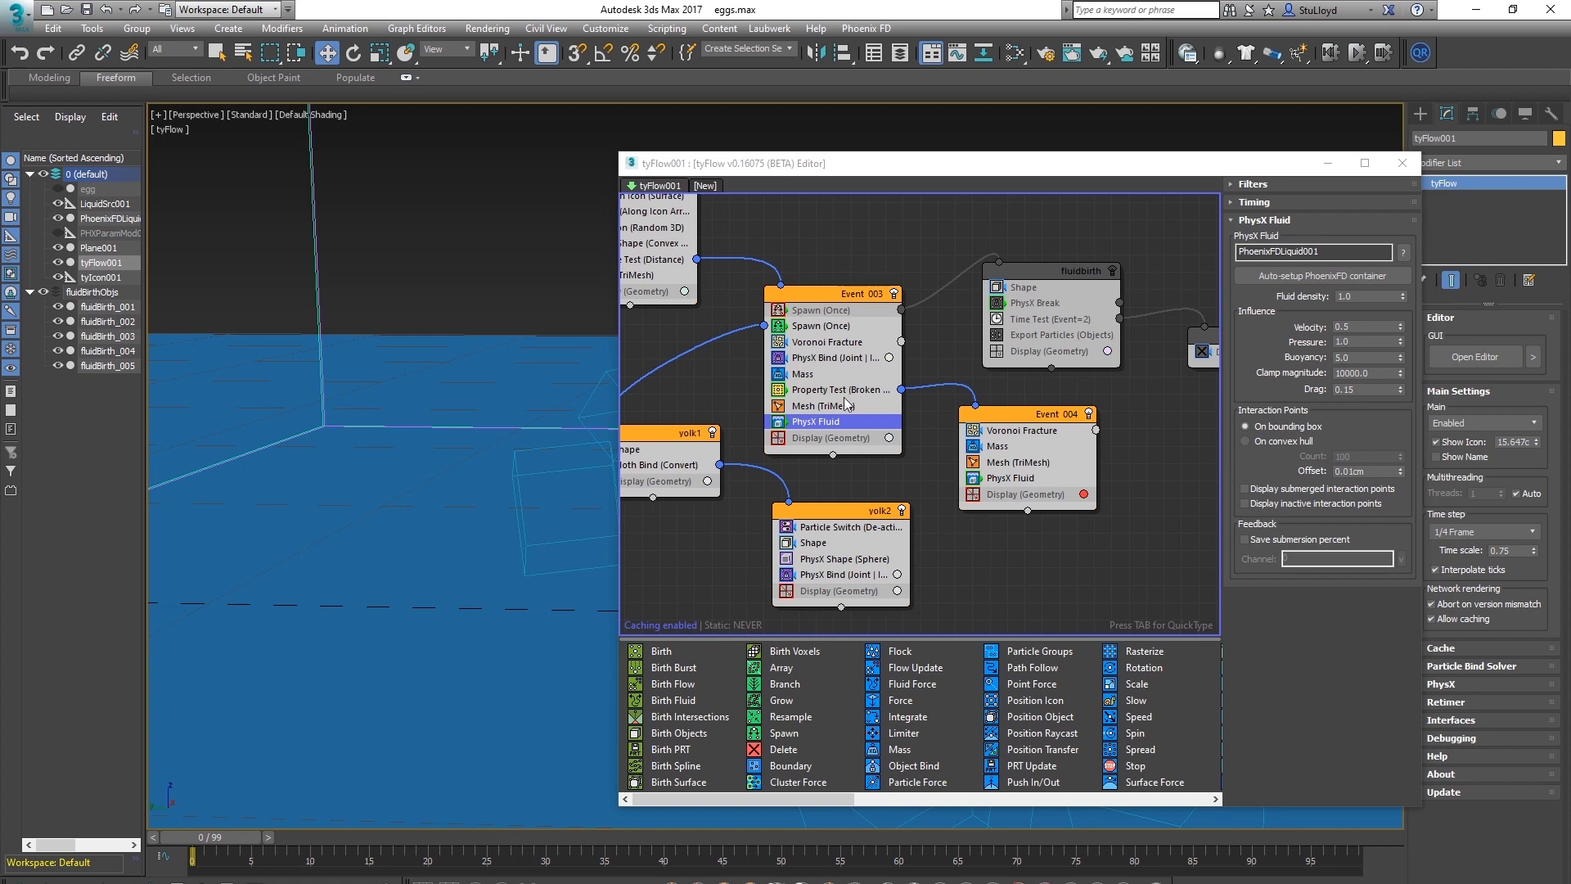
Close the tyFlow editor and scrub forward from frame 0 to examine the simulated eggs from a closer angle
{"action": "left_click_drag", "start_coordinate": [944, 170], "coordinate": [833, 164]}
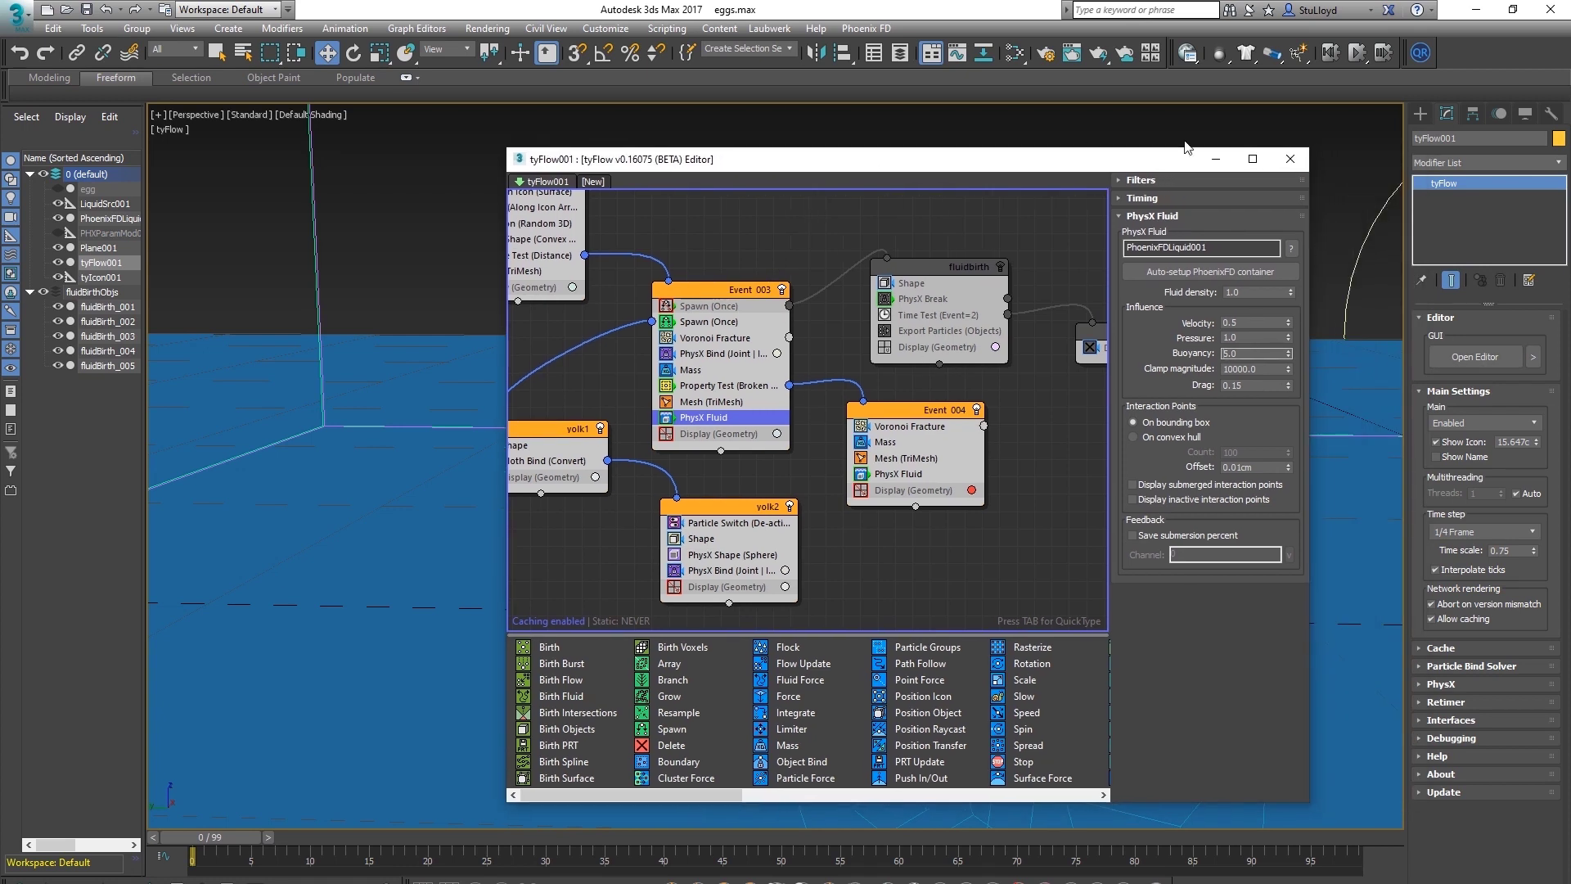
{"action": "left_click", "coordinate": [1293, 161]}
{"action": "middle_click_drag", "start_coordinate": [889, 401], "coordinate": [848, 420]}
{"action": "scroll", "coordinate": [824, 417], "scroll_direction": "down", "scroll_amount": 5}
{"action": "scroll", "coordinate": [824, 418], "scroll_direction": "up", "scroll_amount": 8}
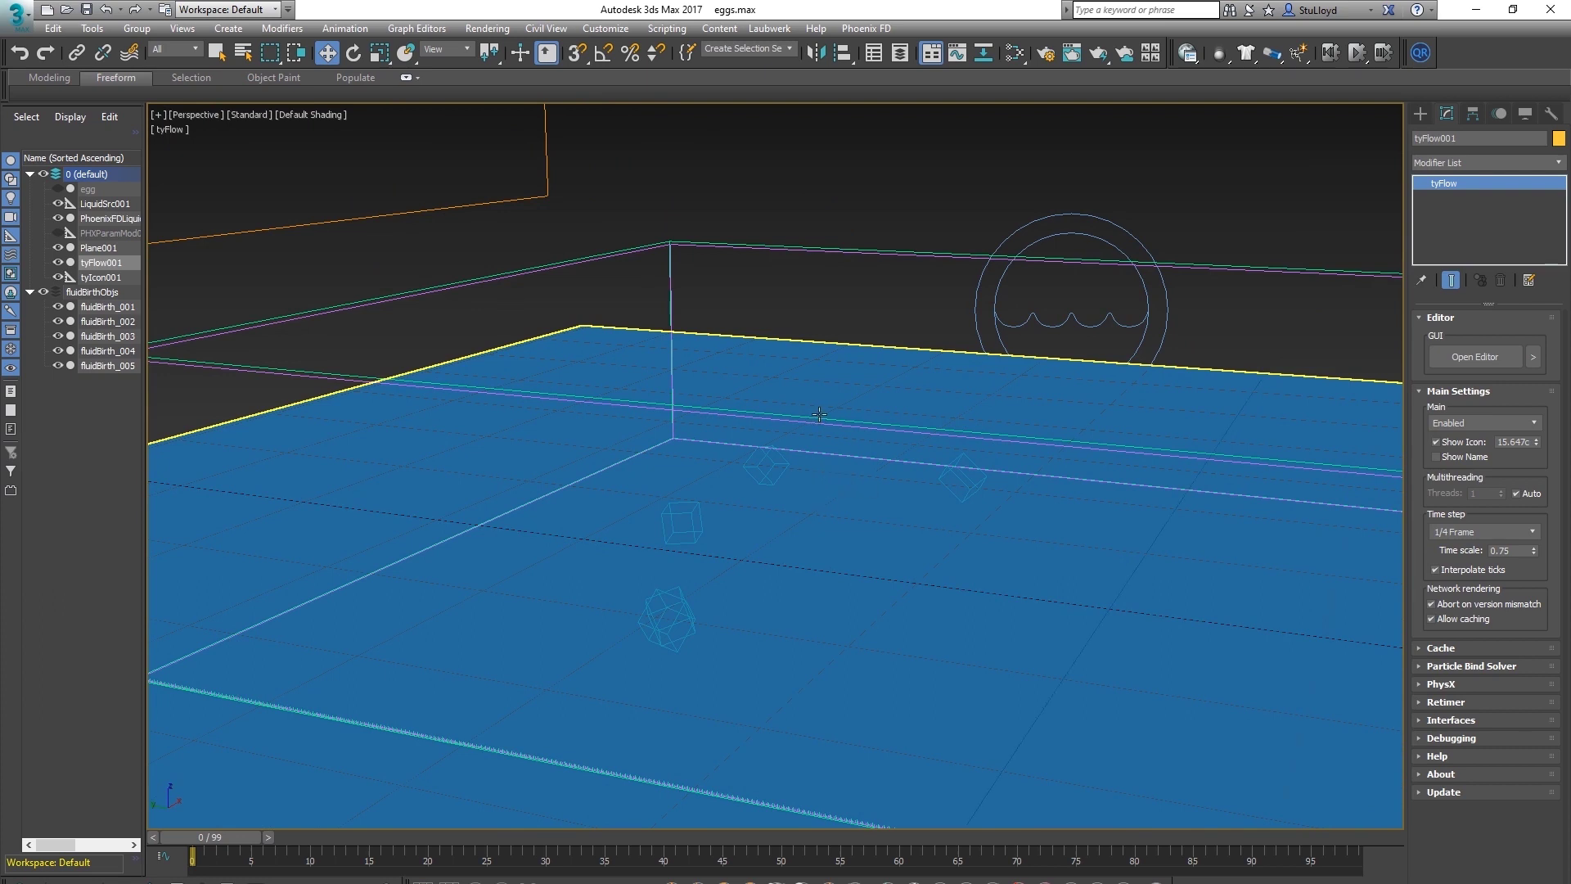
{"action": "middle_click_drag", "start_coordinate": [780, 514], "coordinate": [725, 466], "text": "alt"}
{"action": "middle_click_drag", "start_coordinate": [866, 451], "coordinate": [790, 513]}
{"action": "left_click_drag", "start_coordinate": [234, 835], "coordinate": [516, 818]}
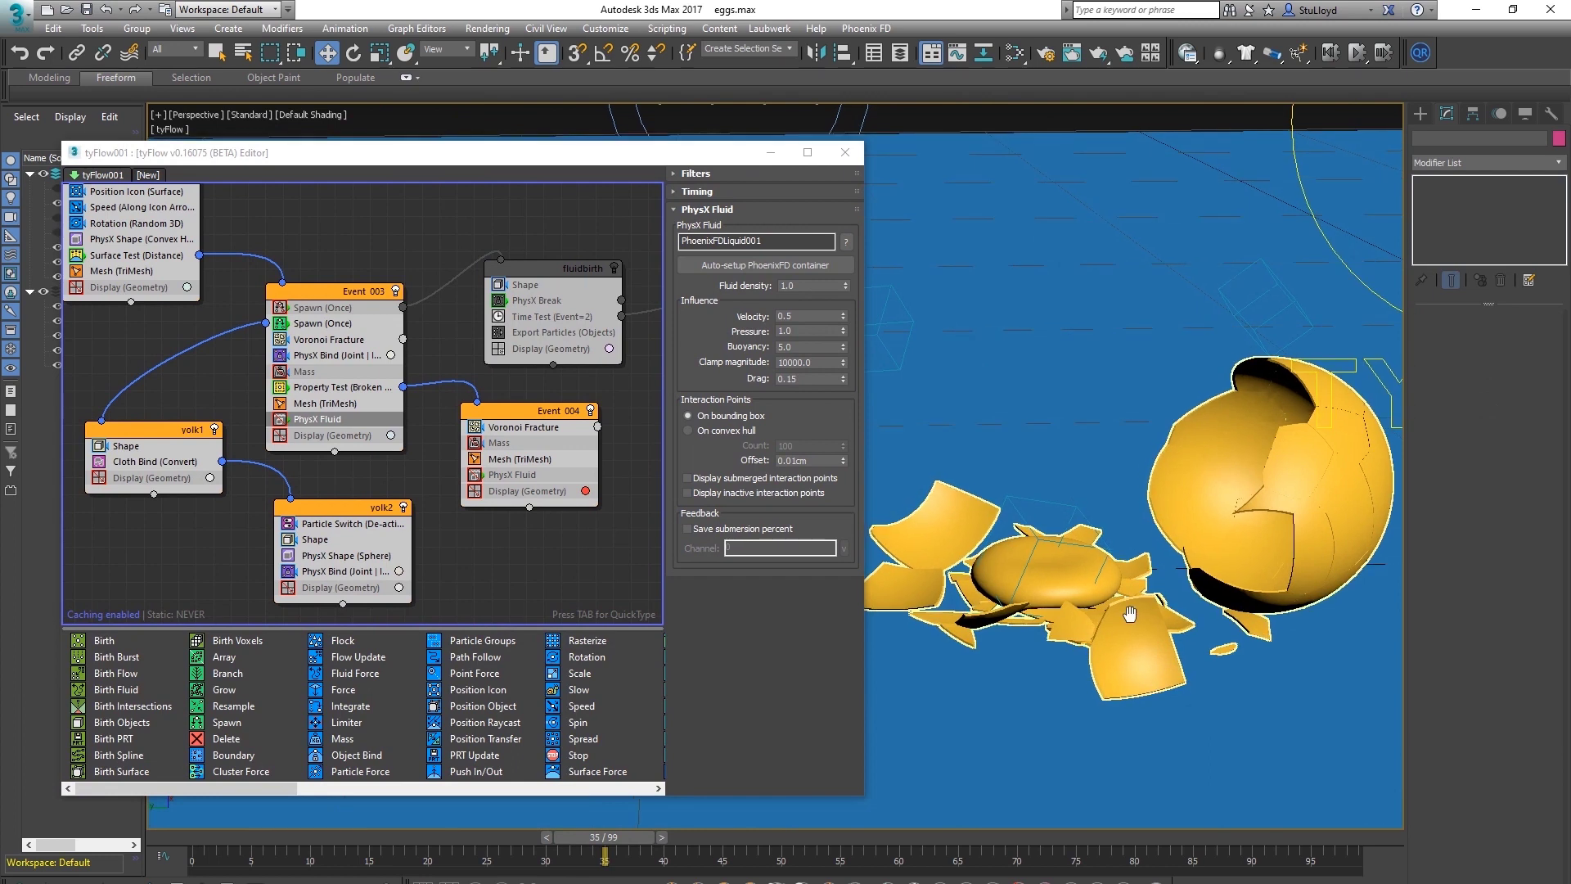
Add an Export Particles operator of type tyCache as a separate global export event below Event_004
{"action": "middle_click_drag", "start_coordinate": [497, 486], "coordinate": [422, 501]}
{"action": "scroll", "coordinate": [427, 499], "scroll_direction": "down", "scroll_amount": 2}
{"action": "middle_click_drag", "start_coordinate": [329, 522], "coordinate": [405, 508]}
{"action": "middle_click_drag", "start_coordinate": [505, 461], "coordinate": [504, 448]}
{"action": "left_click_drag", "start_coordinate": [269, 785], "coordinate": [613, 786]}
{"action": "left_click_drag", "start_coordinate": [601, 640], "coordinate": [572, 513]}
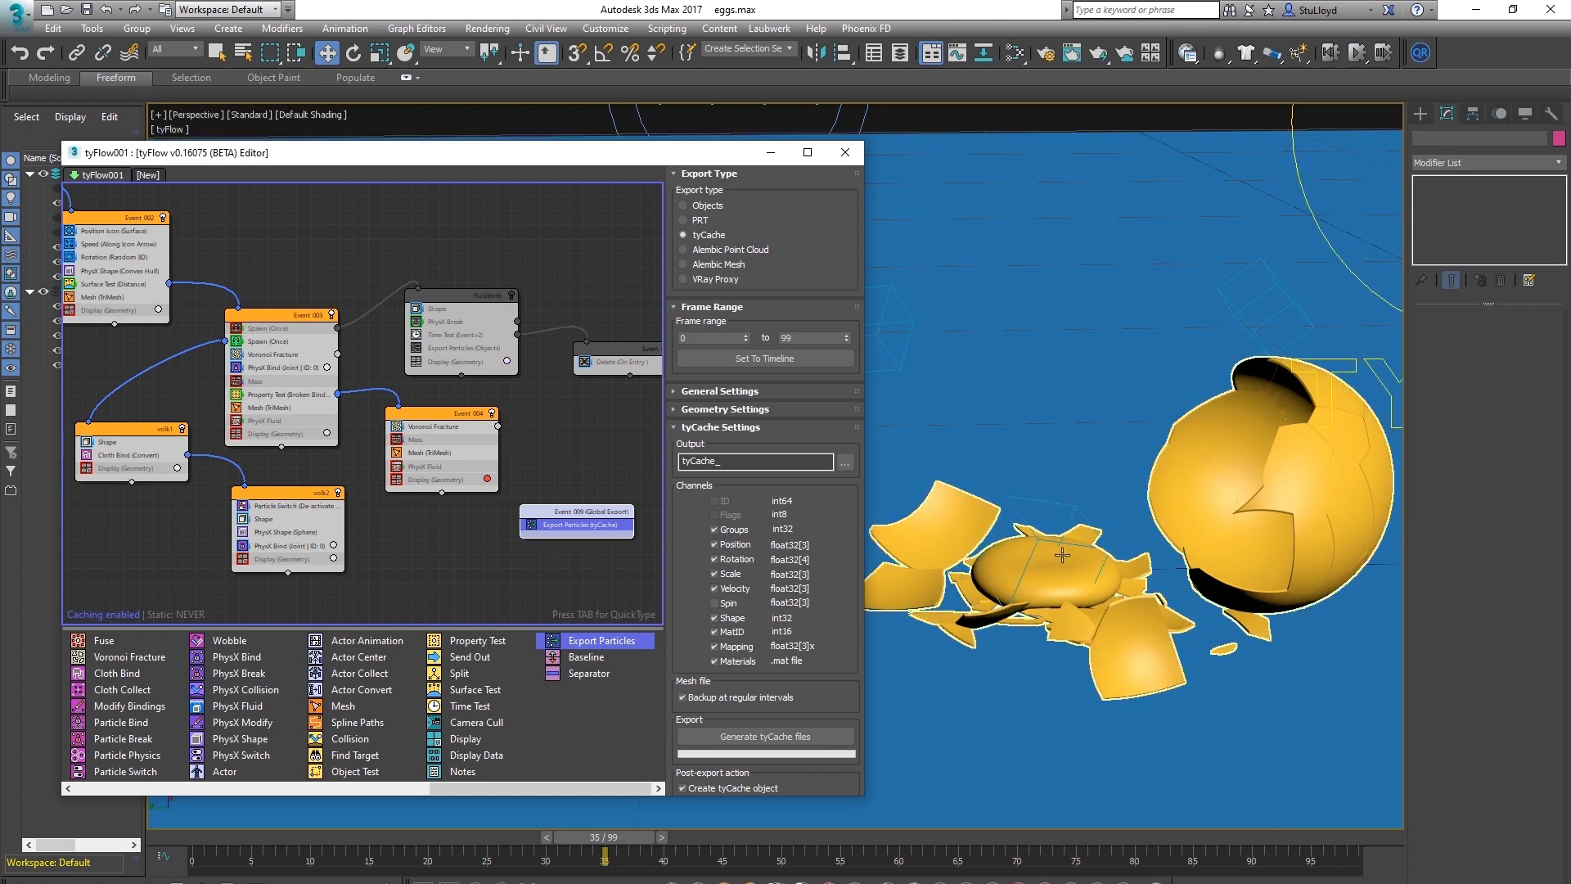
{"action": "left_click", "coordinate": [993, 425]}
{"action": "left_click_drag", "start_coordinate": [456, 156], "coordinate": [478, 154]}
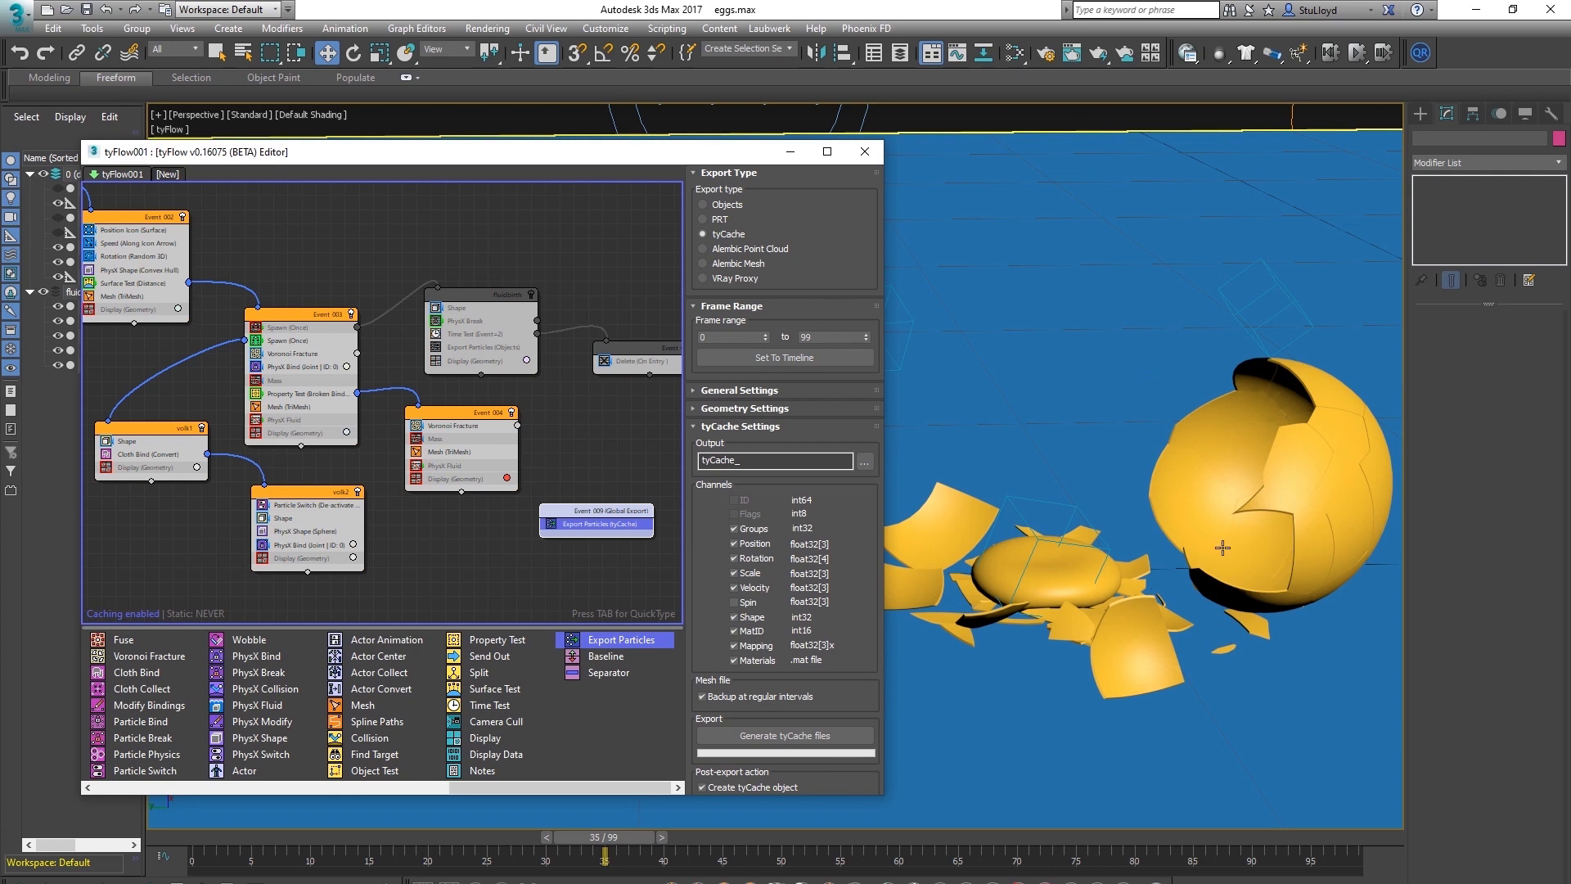
{"action": "middle_click_drag", "start_coordinate": [1223, 547], "coordinate": [1196, 591], "text": "alt"}
{"action": "left_click_drag", "start_coordinate": [720, 152], "coordinate": [838, 153]}
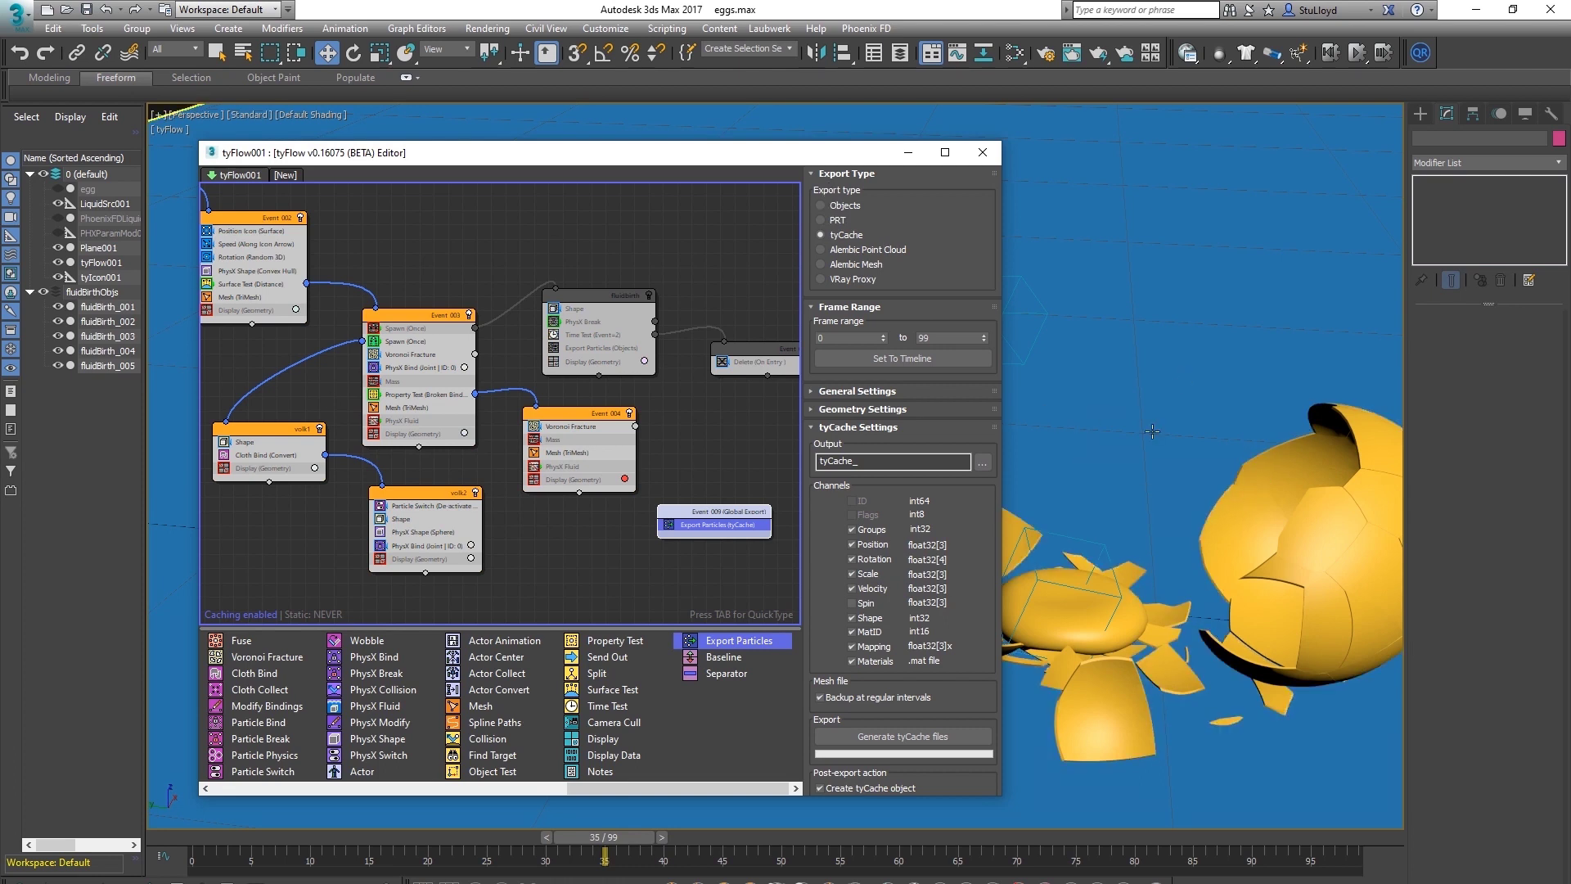
{"action": "middle_click_drag", "start_coordinate": [1054, 611], "coordinate": [1139, 594]}
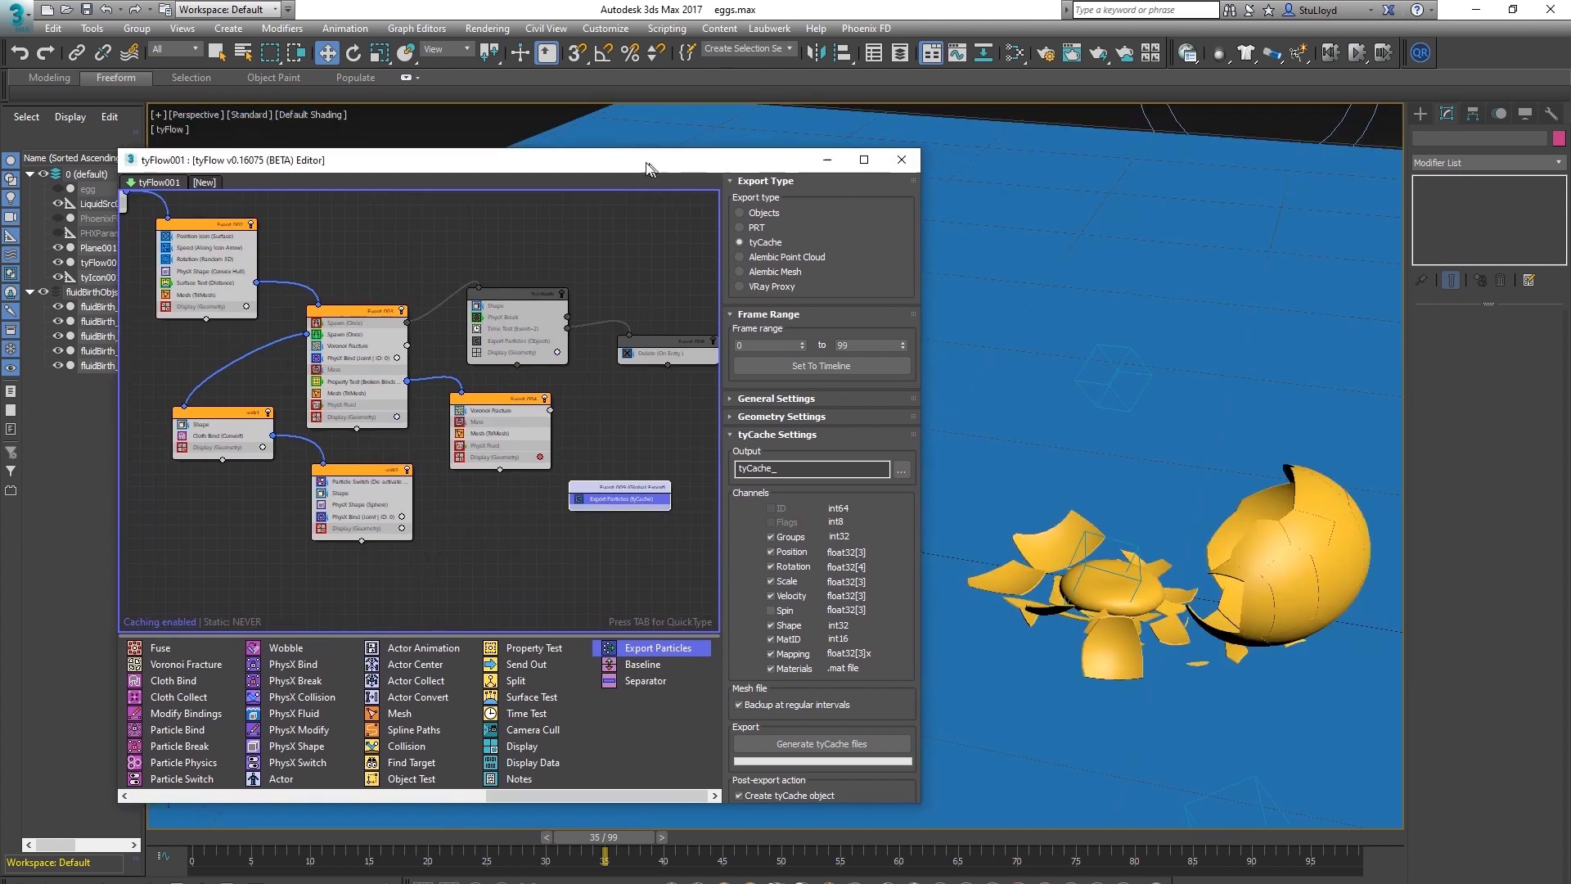
{"action": "left_click_drag", "start_coordinate": [652, 166], "coordinate": [598, 161]}
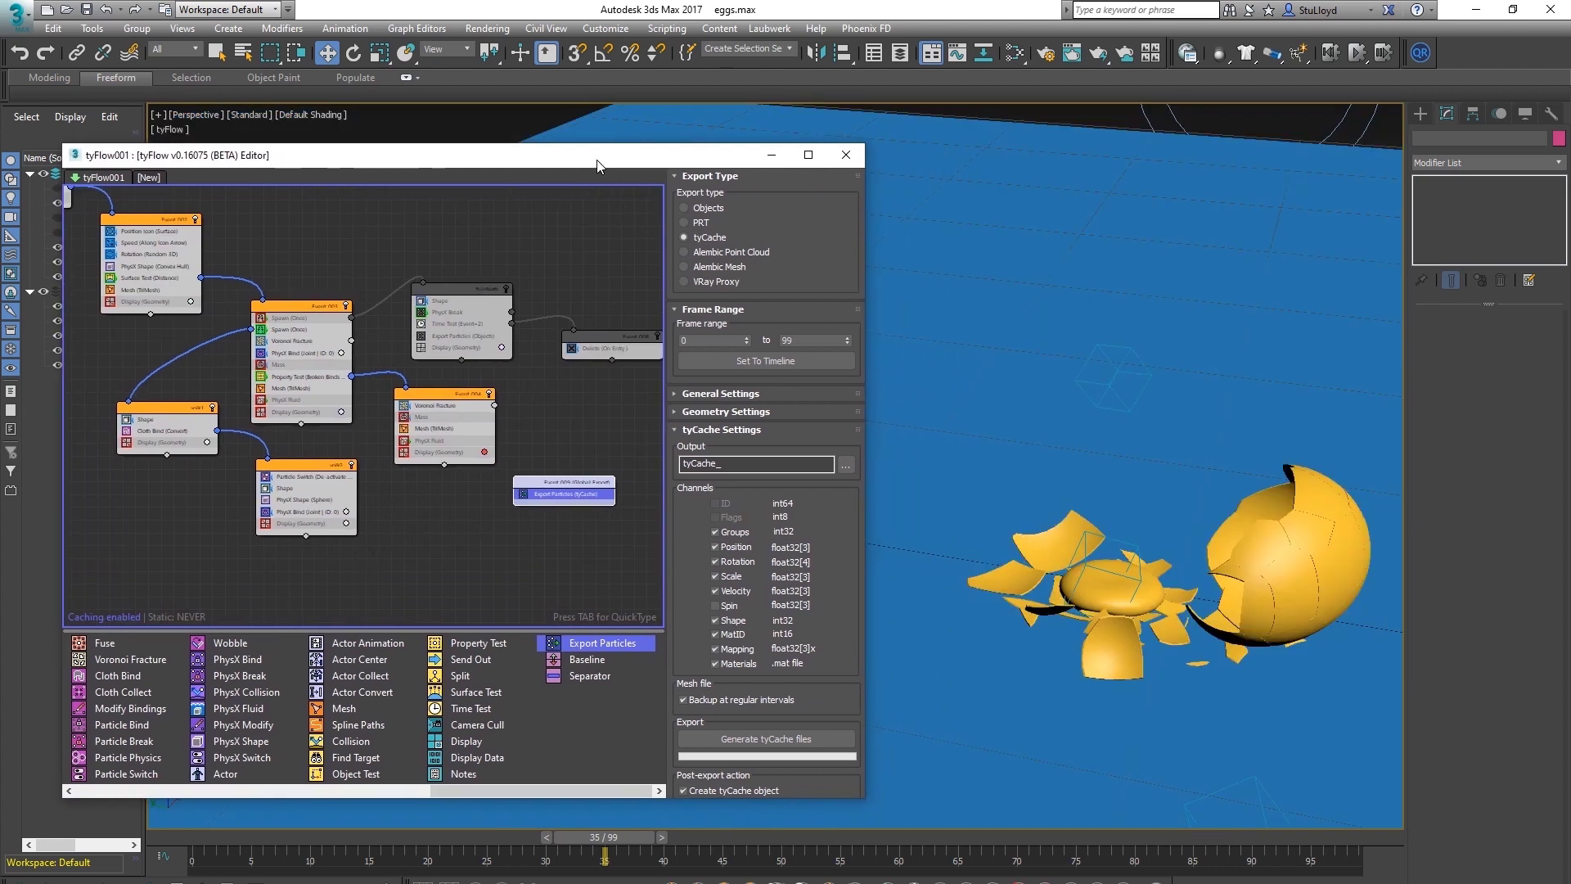
Change the global export event's Export Particles type to Alembic Mesh and disable that operator
{"action": "middle_click_drag", "start_coordinate": [1105, 552], "coordinate": [1122, 590], "text": "alt"}
{"action": "scroll", "coordinate": [1122, 591], "scroll_direction": "down", "scroll_amount": 3}
{"action": "scroll", "coordinate": [1122, 591], "scroll_direction": "up", "scroll_amount": 5}
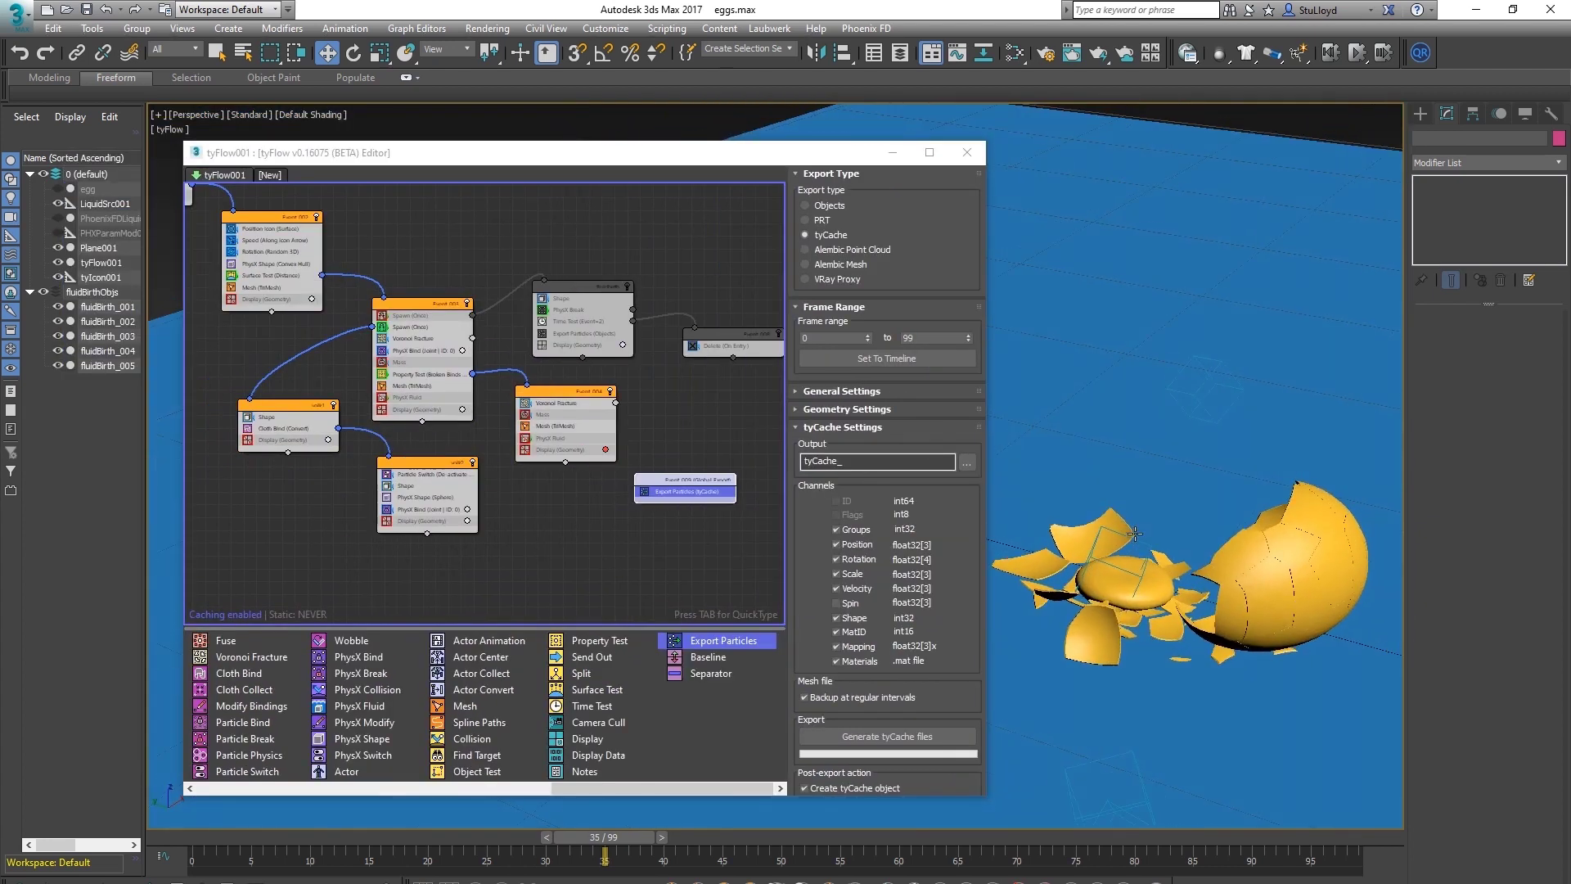
{"action": "left_click", "coordinate": [828, 264]}
{"action": "middle_click_drag", "start_coordinate": [617, 469], "coordinate": [640, 469]}
{"action": "left_click_drag", "start_coordinate": [684, 500], "coordinate": [668, 501]}
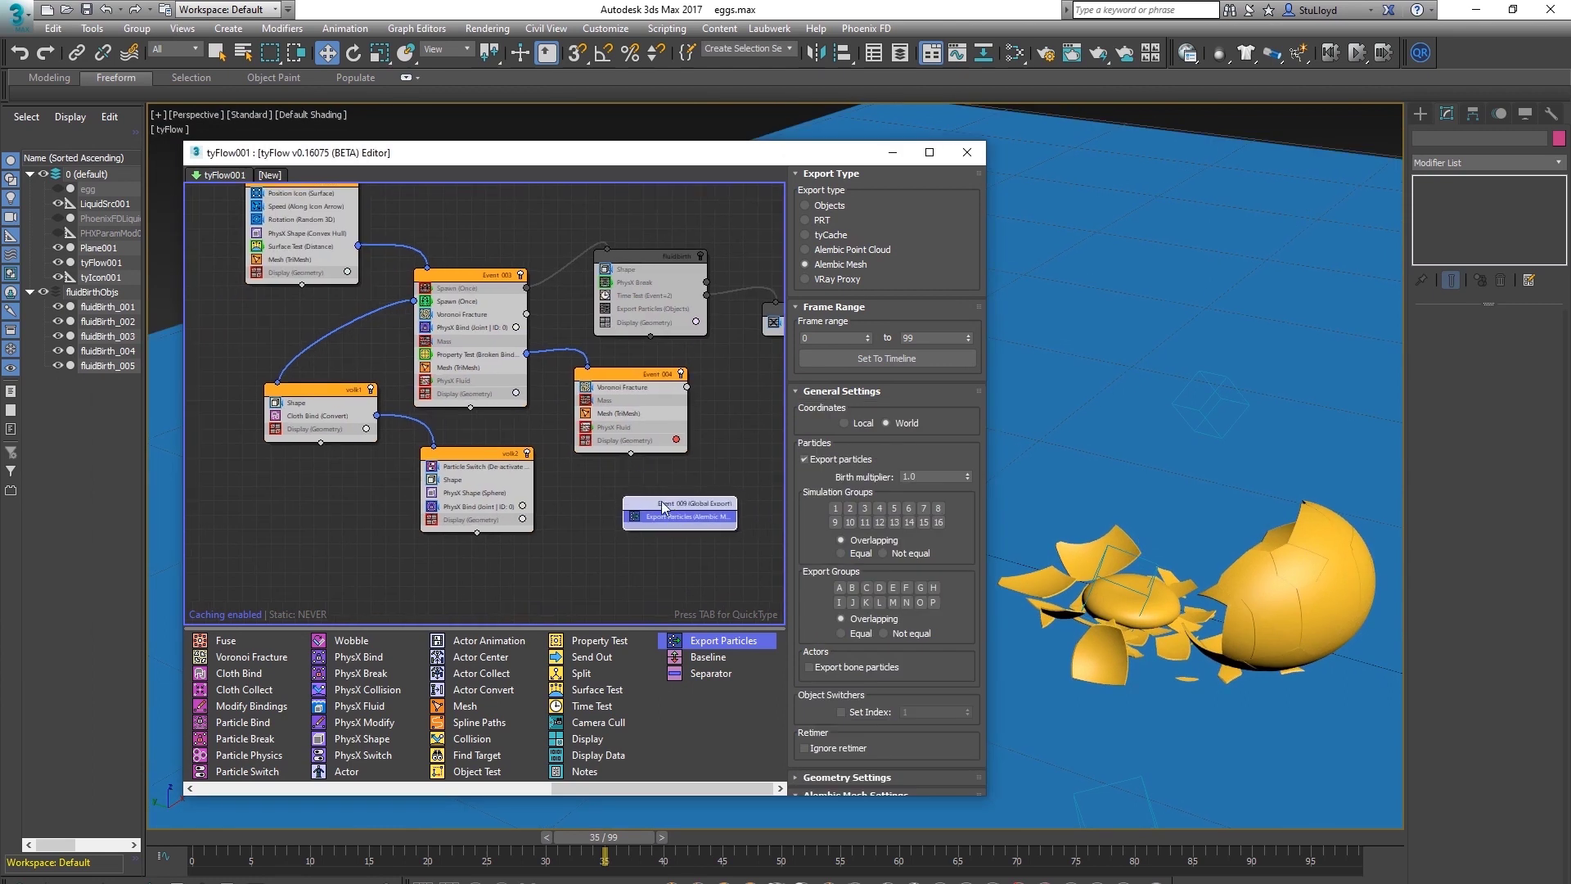
{"action": "left_click", "coordinate": [635, 516]}
Add an Export Particles operator of type Alembic Mesh to the yolk2 event and review its general and geometry settings
{"action": "left_click_drag", "start_coordinate": [707, 644], "coordinate": [455, 525]}
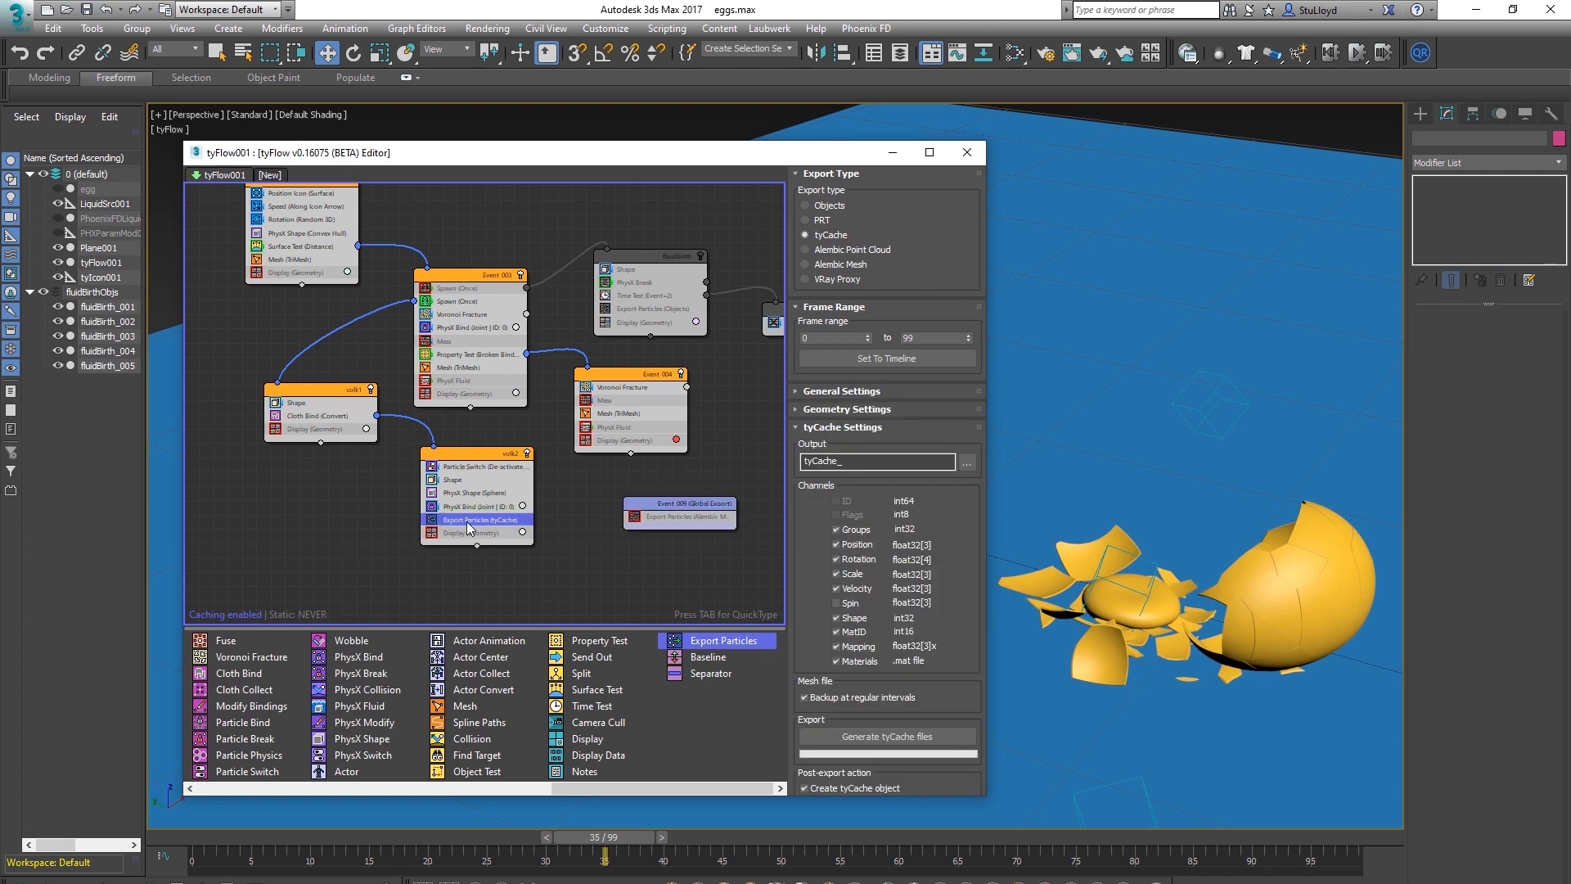
{"action": "left_click", "coordinate": [806, 264]}
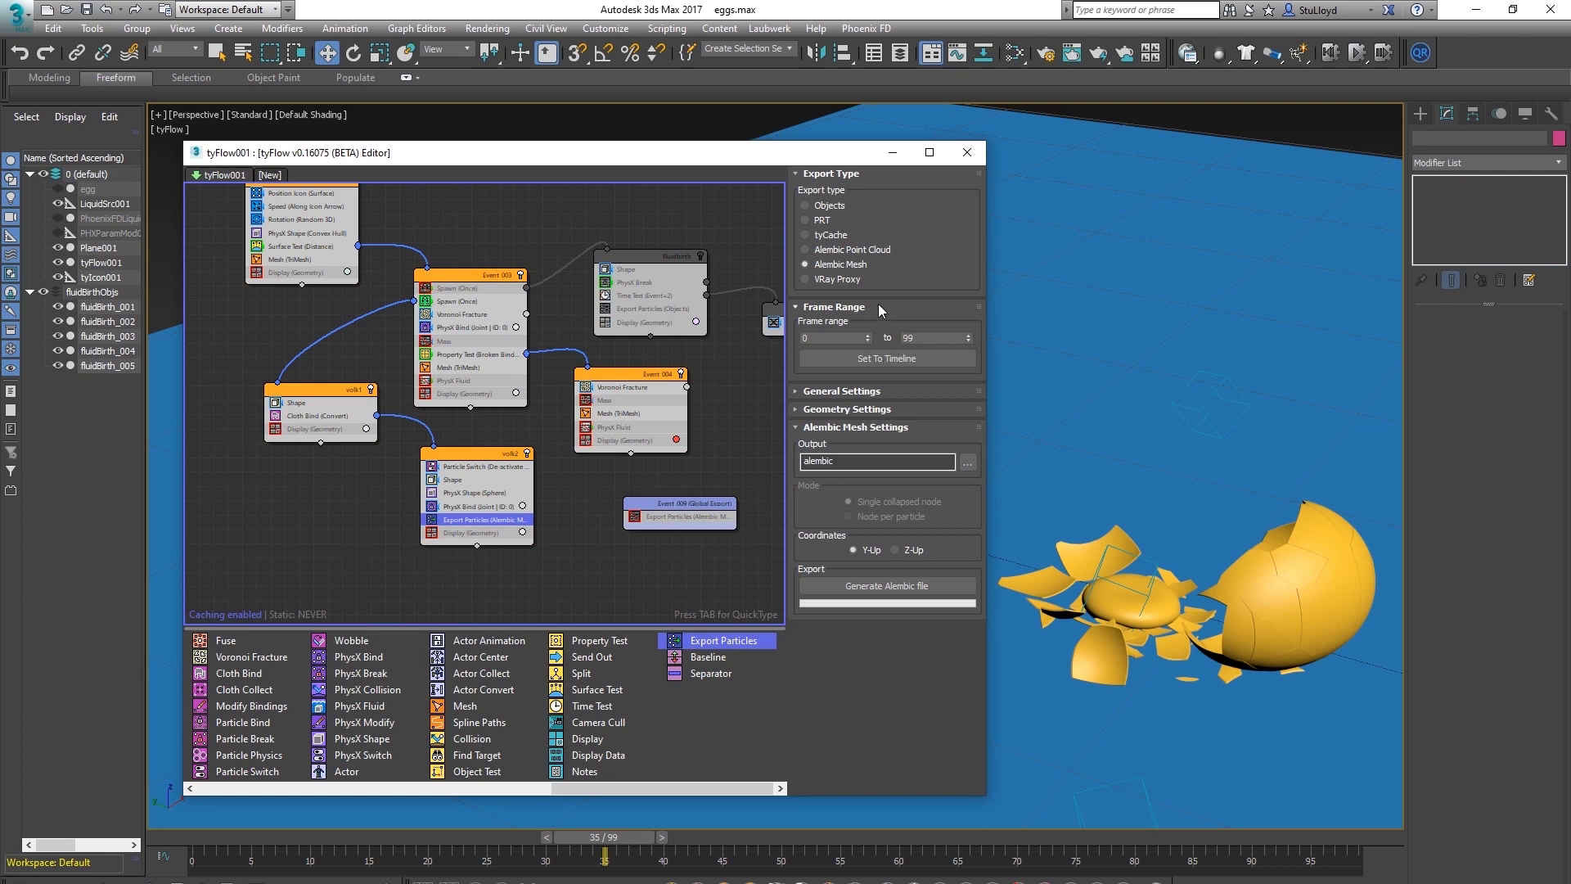
{"action": "left_click", "coordinate": [843, 391]}
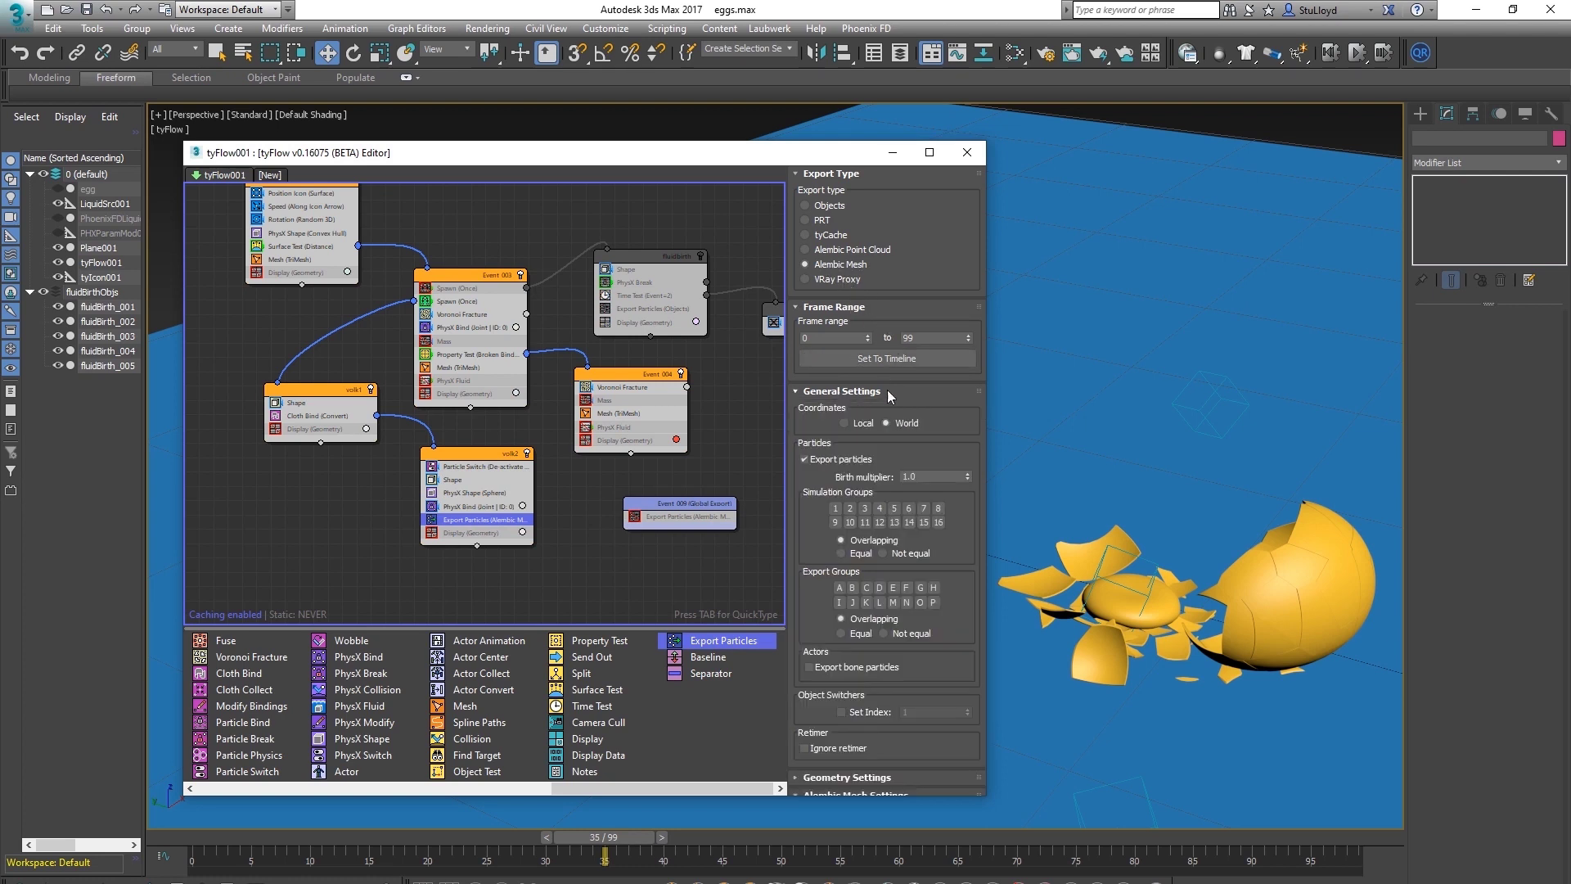
{"action": "left_click", "coordinate": [846, 392]}
{"action": "left_click", "coordinate": [833, 409]}
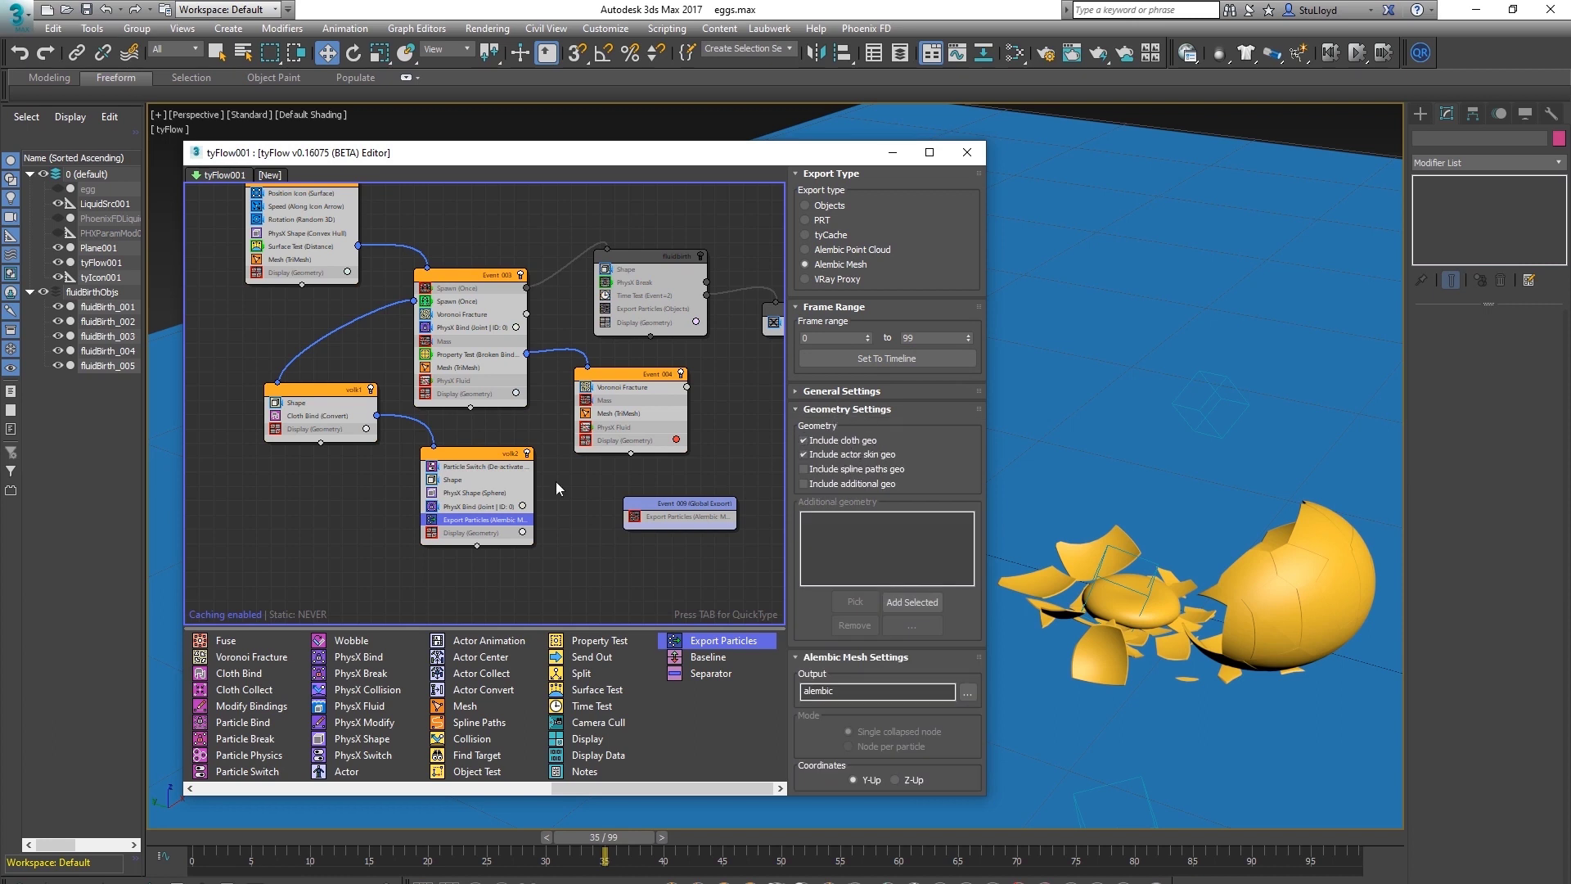
{"action": "left_click", "coordinate": [835, 409]}
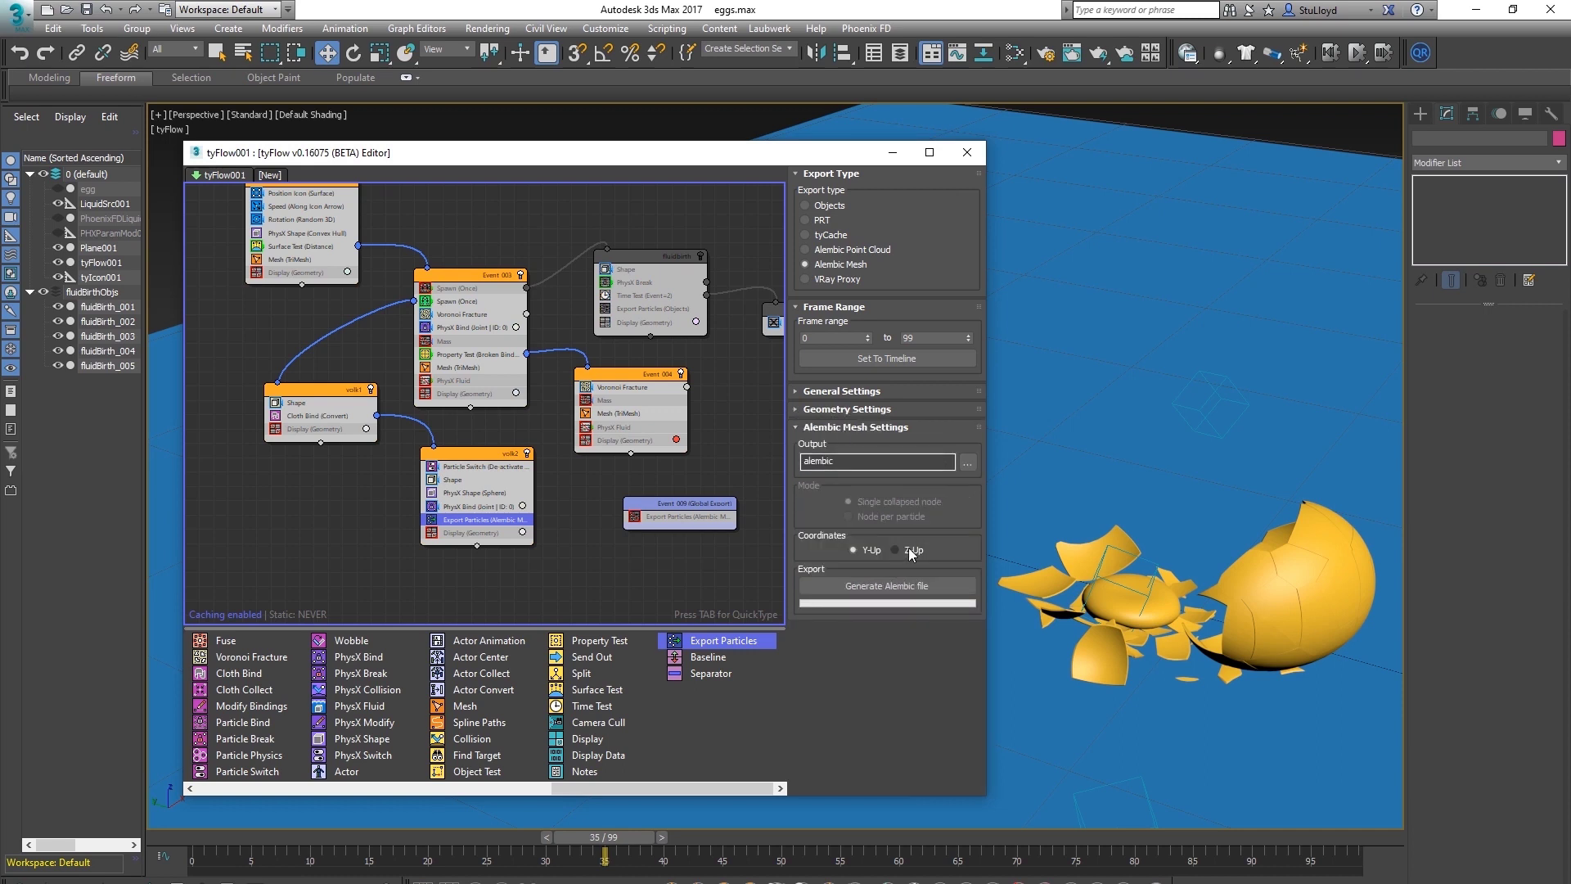
Generate the Alembic file as alembic.abc in the alem folder, with Z-Up coordinates and the frame range ending at 35
{"action": "left_click", "coordinate": [967, 462]}
{"action": "left_click", "coordinate": [725, 657]}
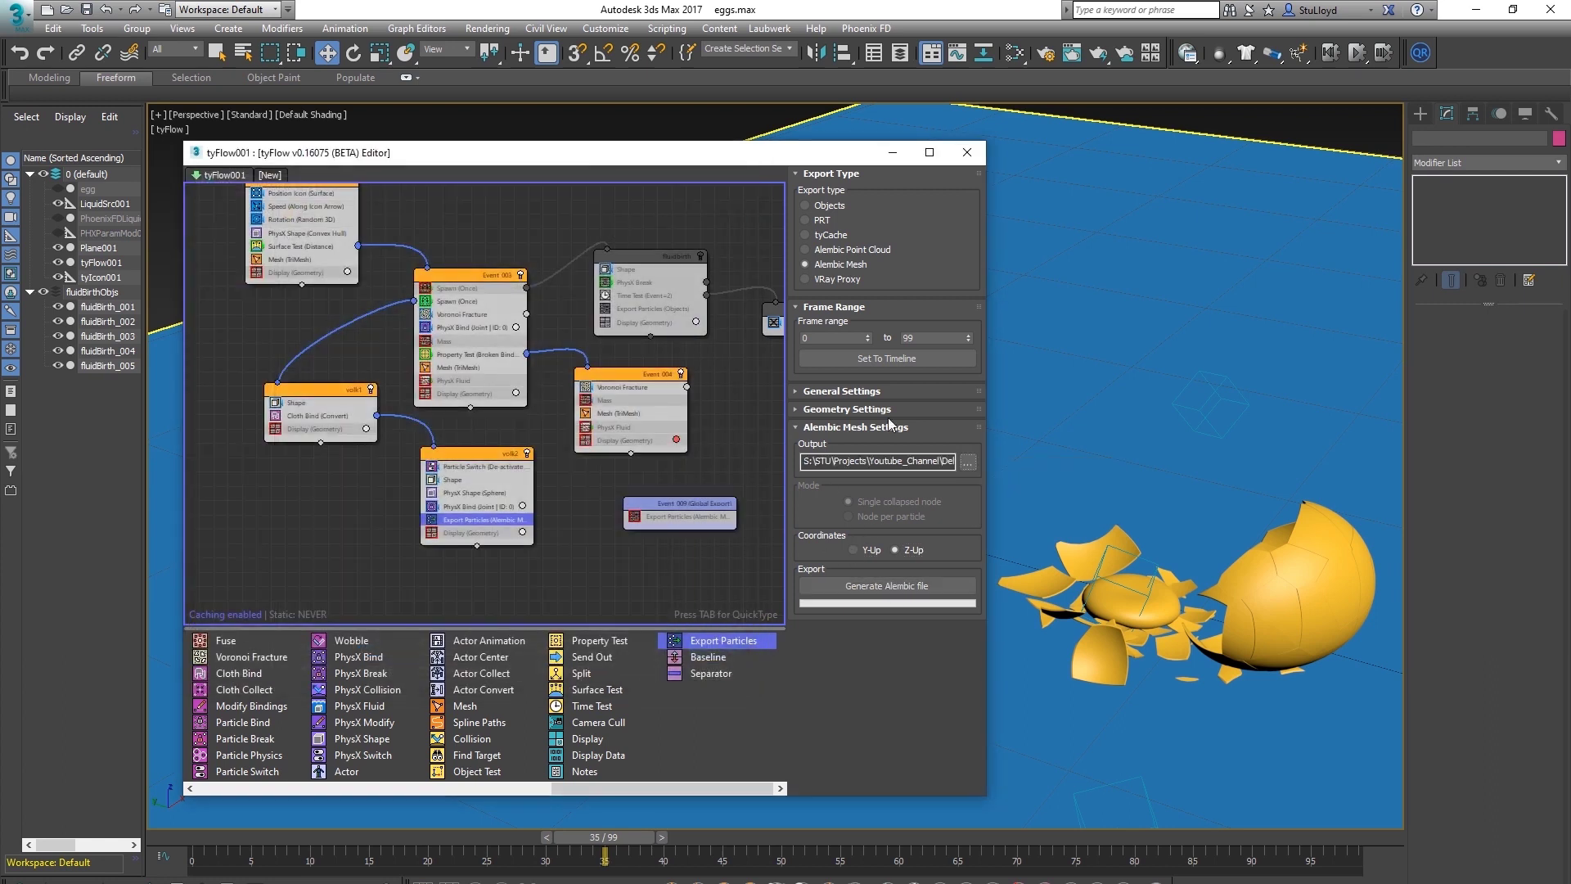
{"action": "left_click_drag", "start_coordinate": [924, 338], "coordinate": [854, 338]}
{"action": "key", "text": "Return"}
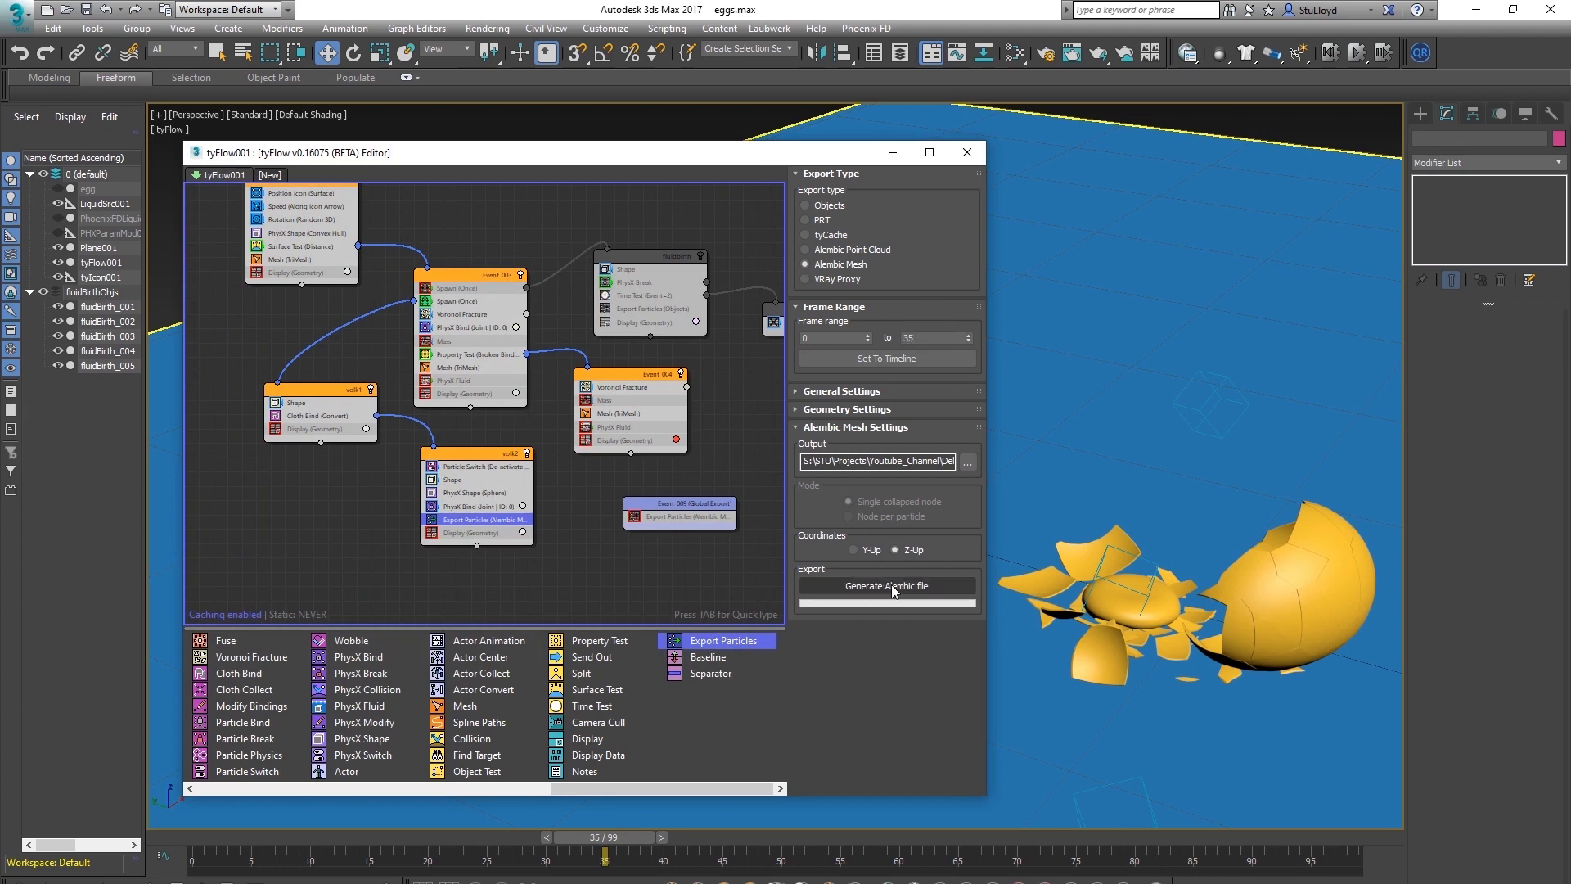
{"action": "left_click", "coordinate": [891, 584]}
{"action": "left_click", "coordinate": [848, 547]}
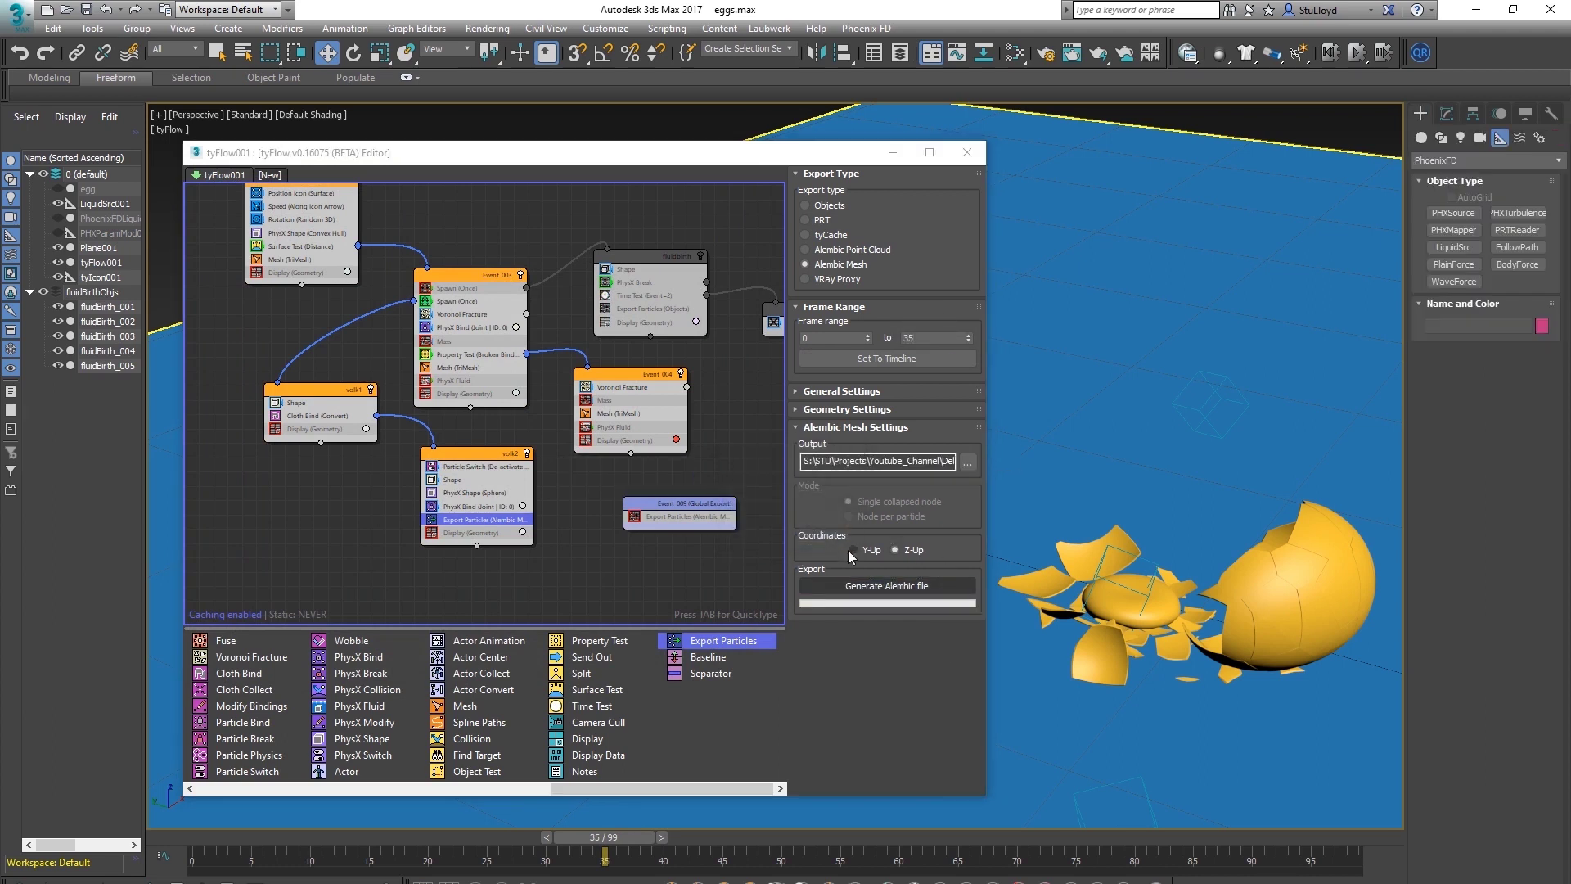
Close the tyFlow editor and hide the tyFlow001 object in the scene
{"action": "left_click", "coordinate": [966, 153]}
{"action": "scroll", "coordinate": [864, 525], "scroll_direction": "down", "scroll_amount": 6}
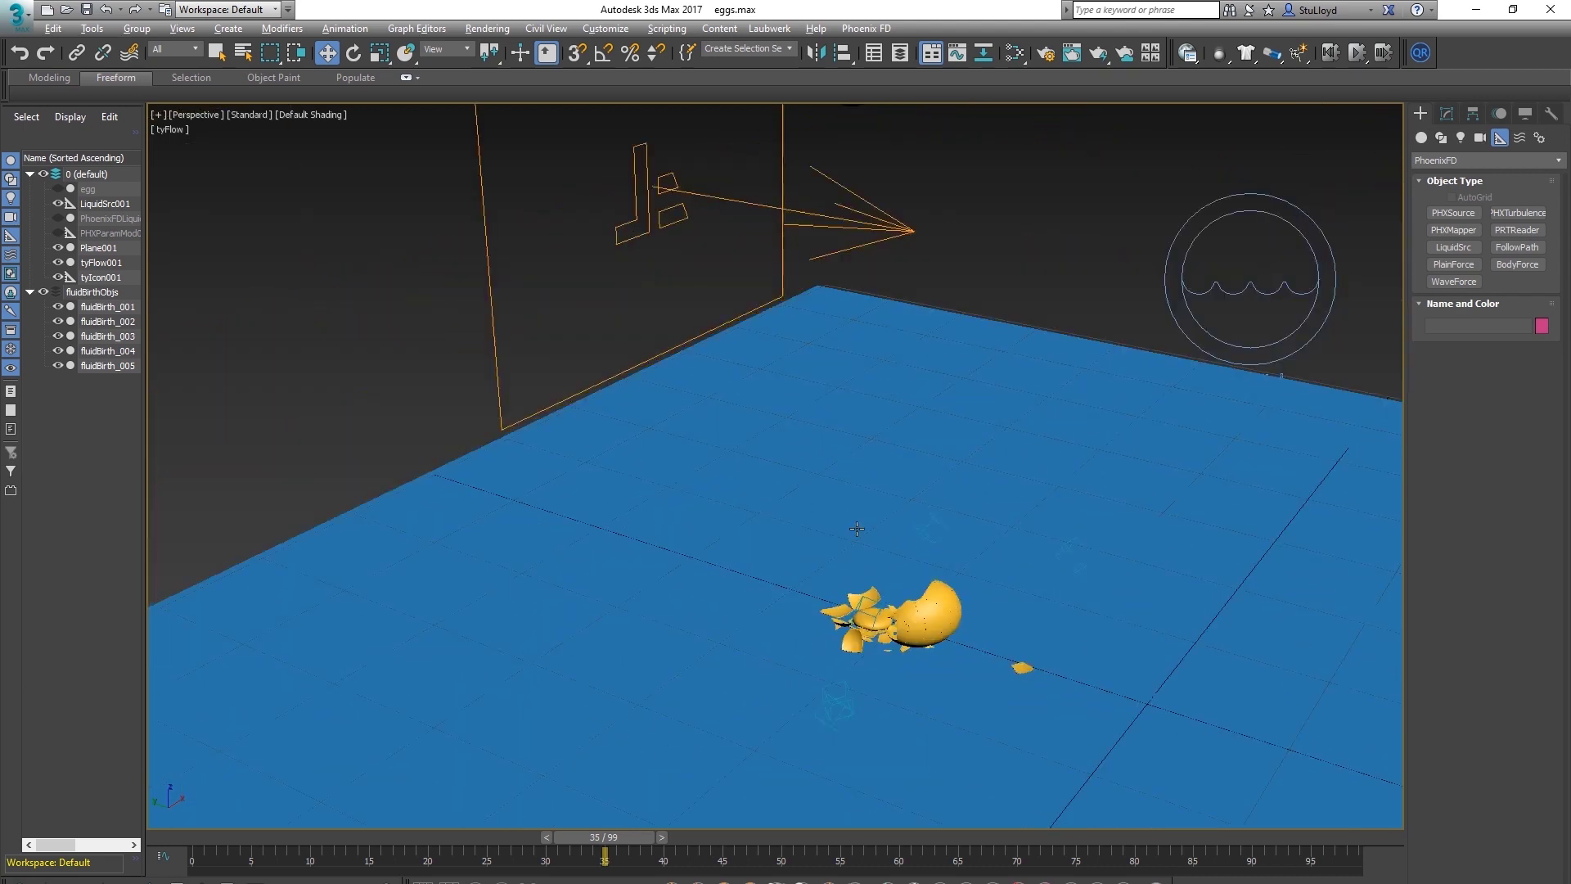
{"action": "middle_click_drag", "start_coordinate": [864, 525], "coordinate": [856, 526], "text": "alt"}
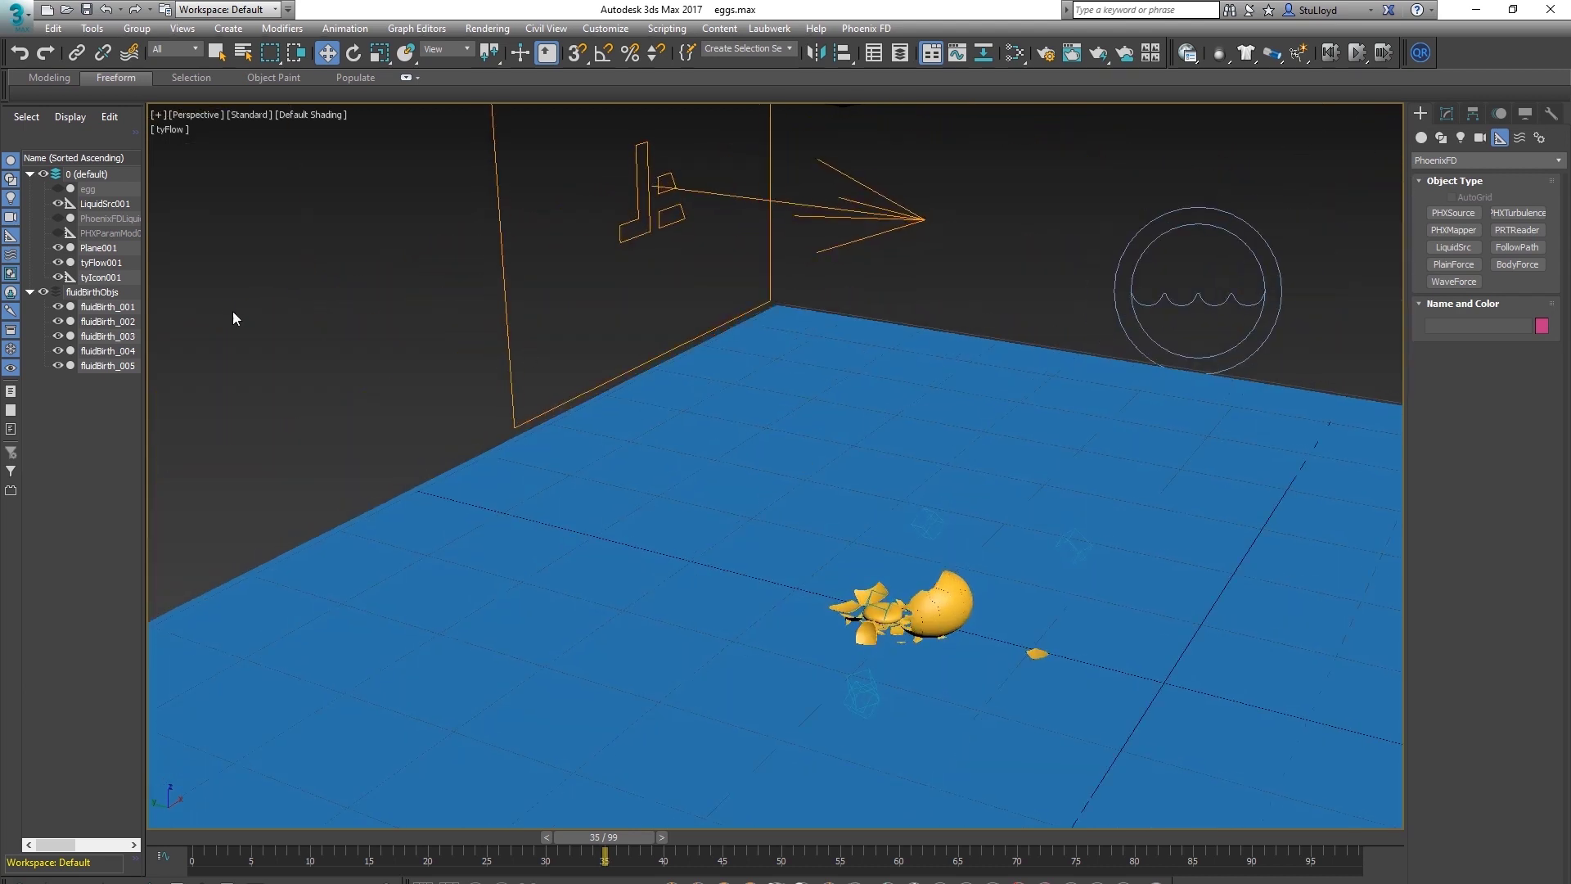
{"action": "left_click", "coordinate": [58, 263]}
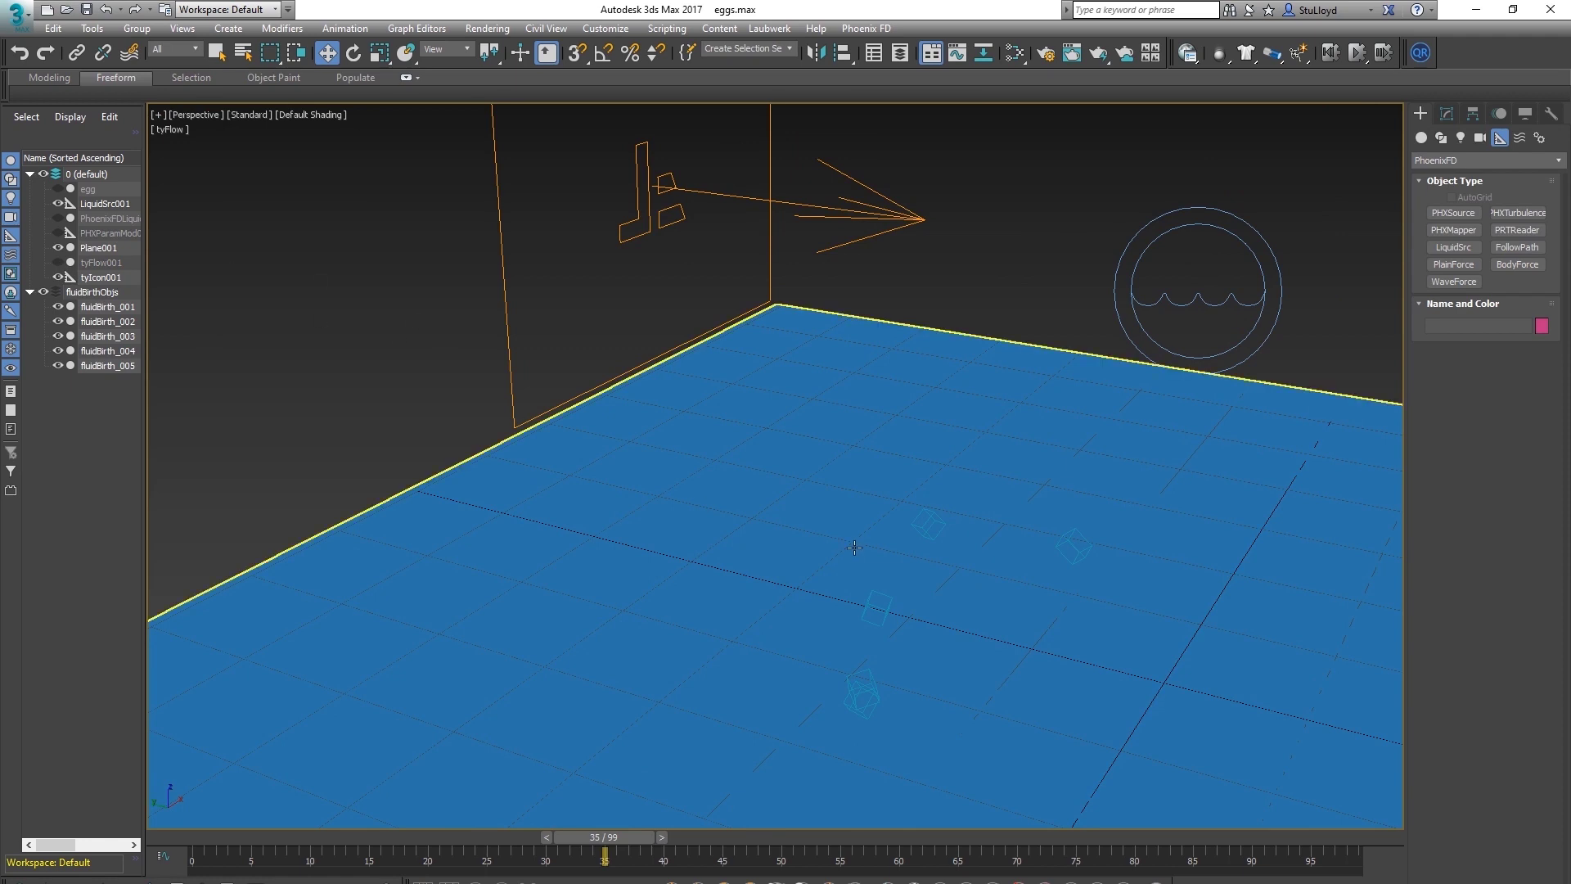
Import alembic.abc from the alem folder into the scene
{"action": "left_click", "coordinate": [16, 15]}
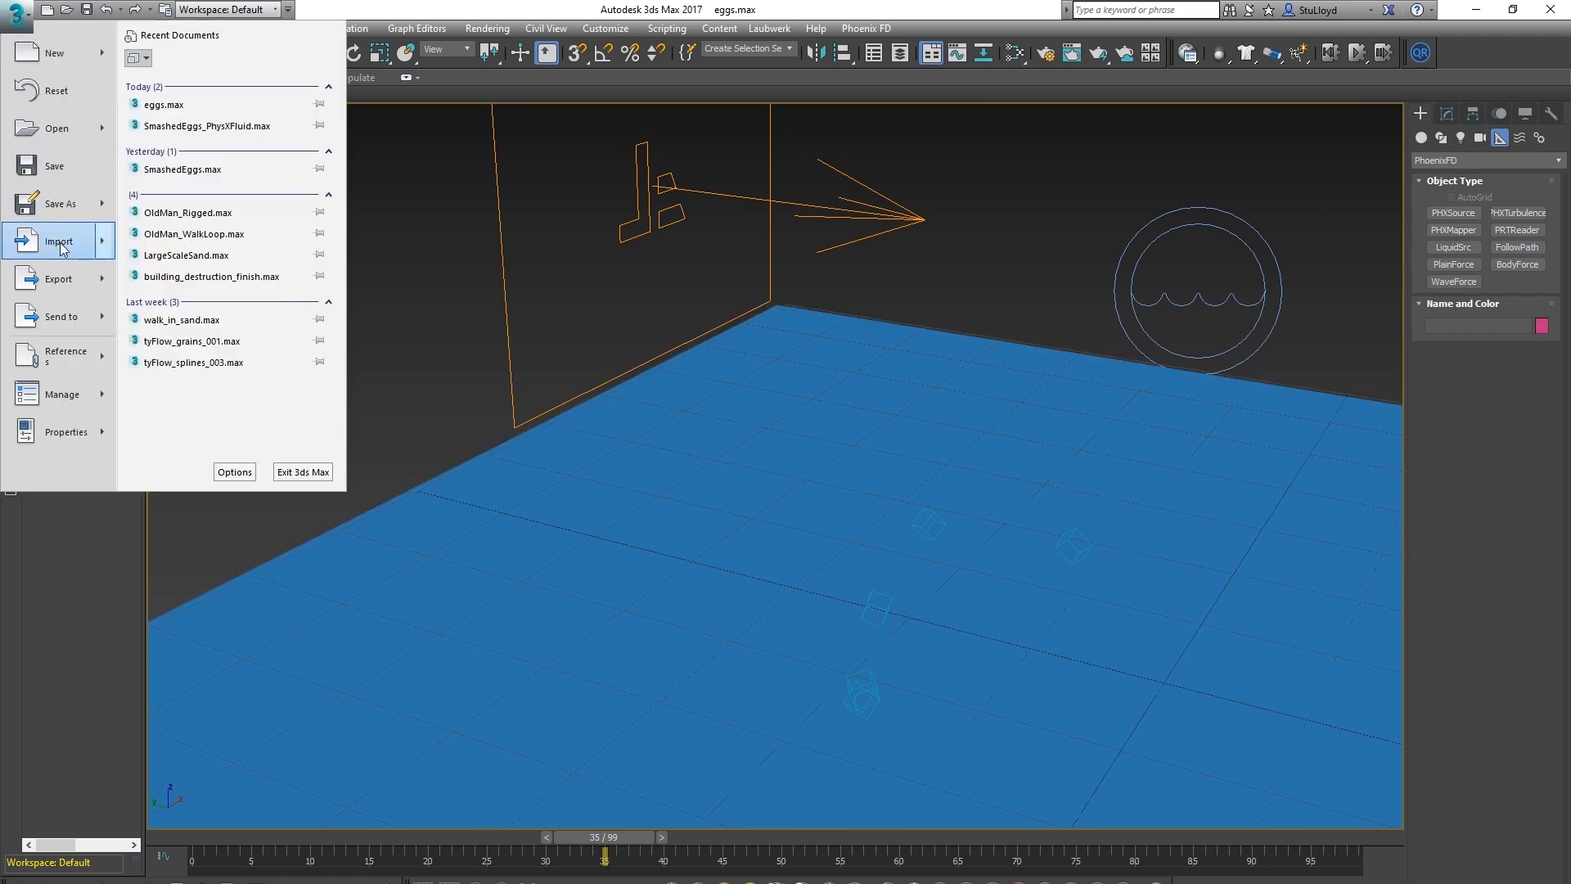
{"action": "mouse_move", "coordinate": [62, 245]}
{"action": "left_click", "coordinate": [211, 87]}
{"action": "left_click", "coordinate": [135, 110]}
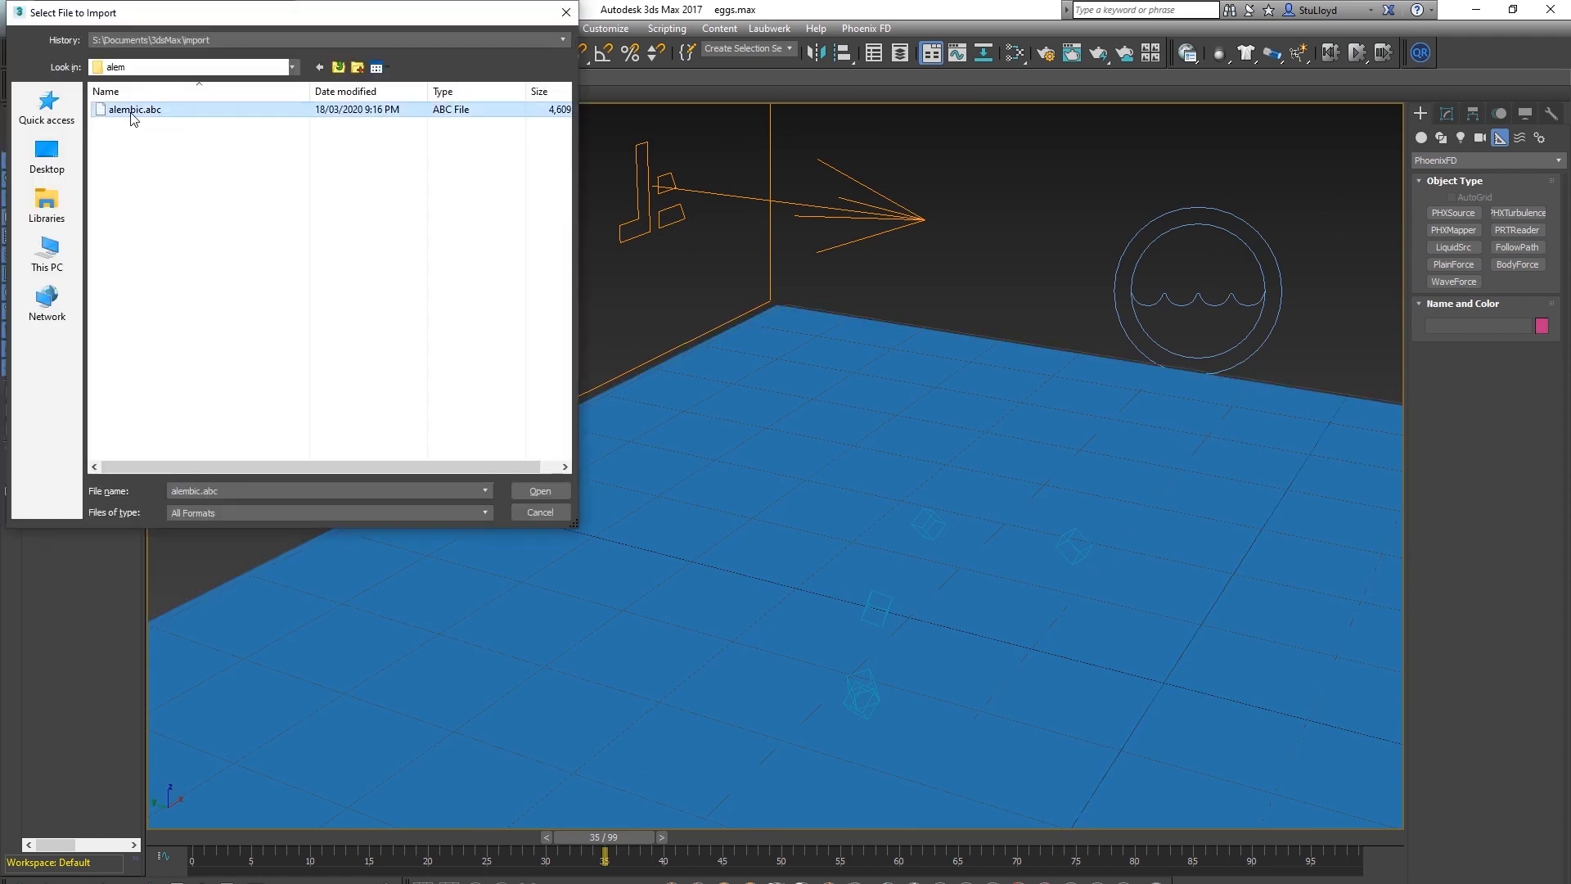
{"action": "left_click", "coordinate": [540, 491]}
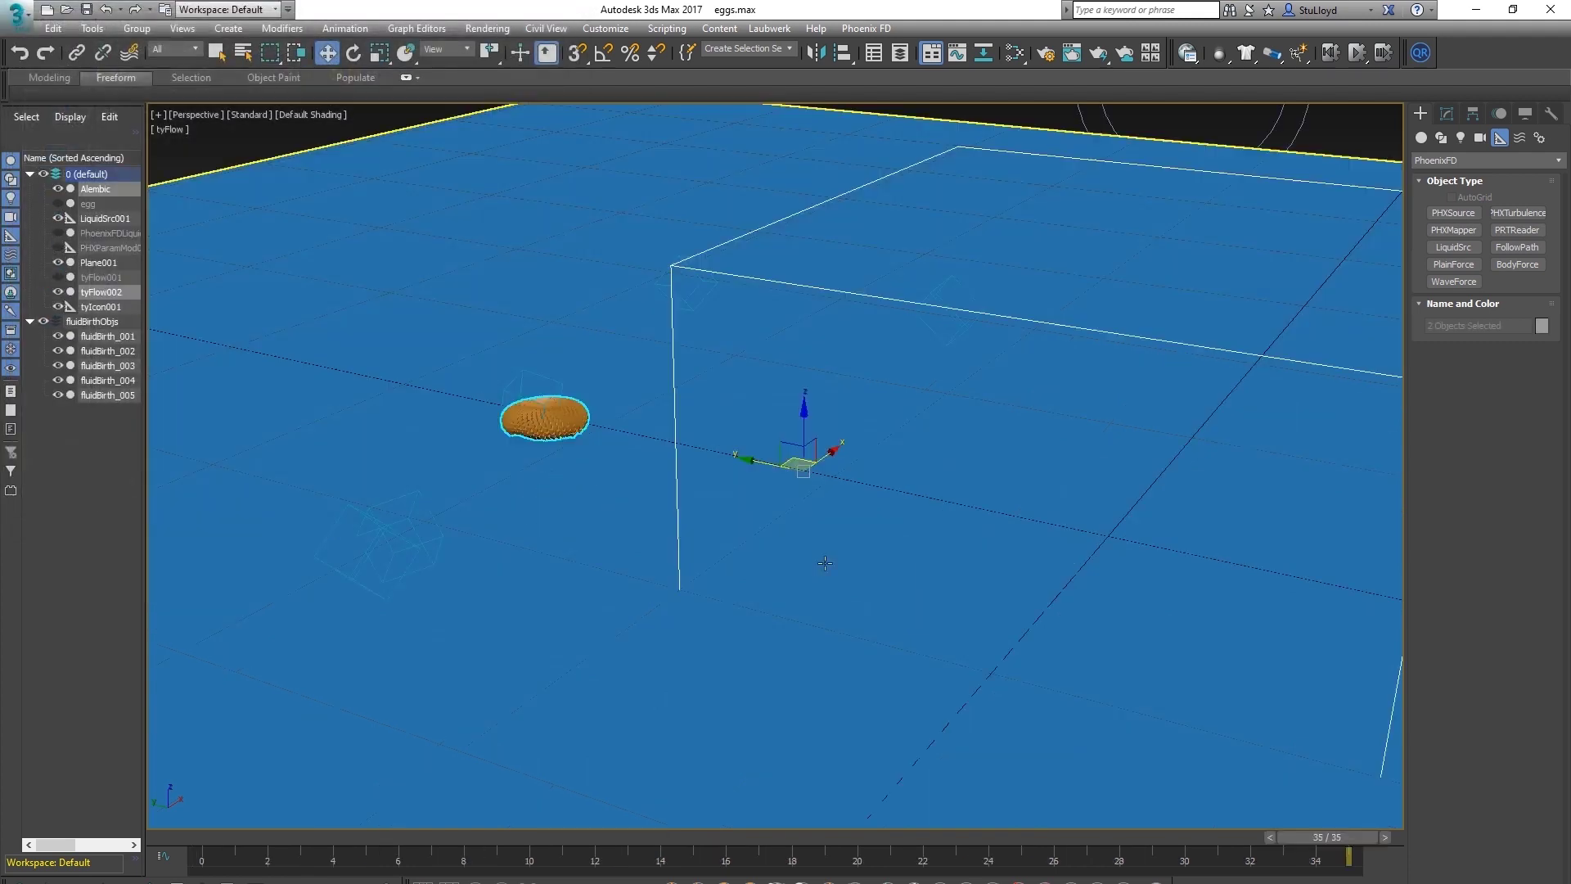
Scrub the timeline and examine the imported Alembic yolk mesh from several distances and angles
{"action": "middle_click_drag", "start_coordinate": [622, 399], "coordinate": [859, 483]}
{"action": "scroll", "coordinate": [811, 491], "scroll_direction": "down", "scroll_amount": 6}
{"action": "scroll", "coordinate": [811, 477], "scroll_direction": "up", "scroll_amount": 4}
{"action": "left_click_drag", "start_coordinate": [635, 837], "coordinate": [1175, 826]}
{"action": "key", "text": "w"}
{"action": "scroll", "coordinate": [710, 528], "scroll_direction": "up", "scroll_amount": 2}
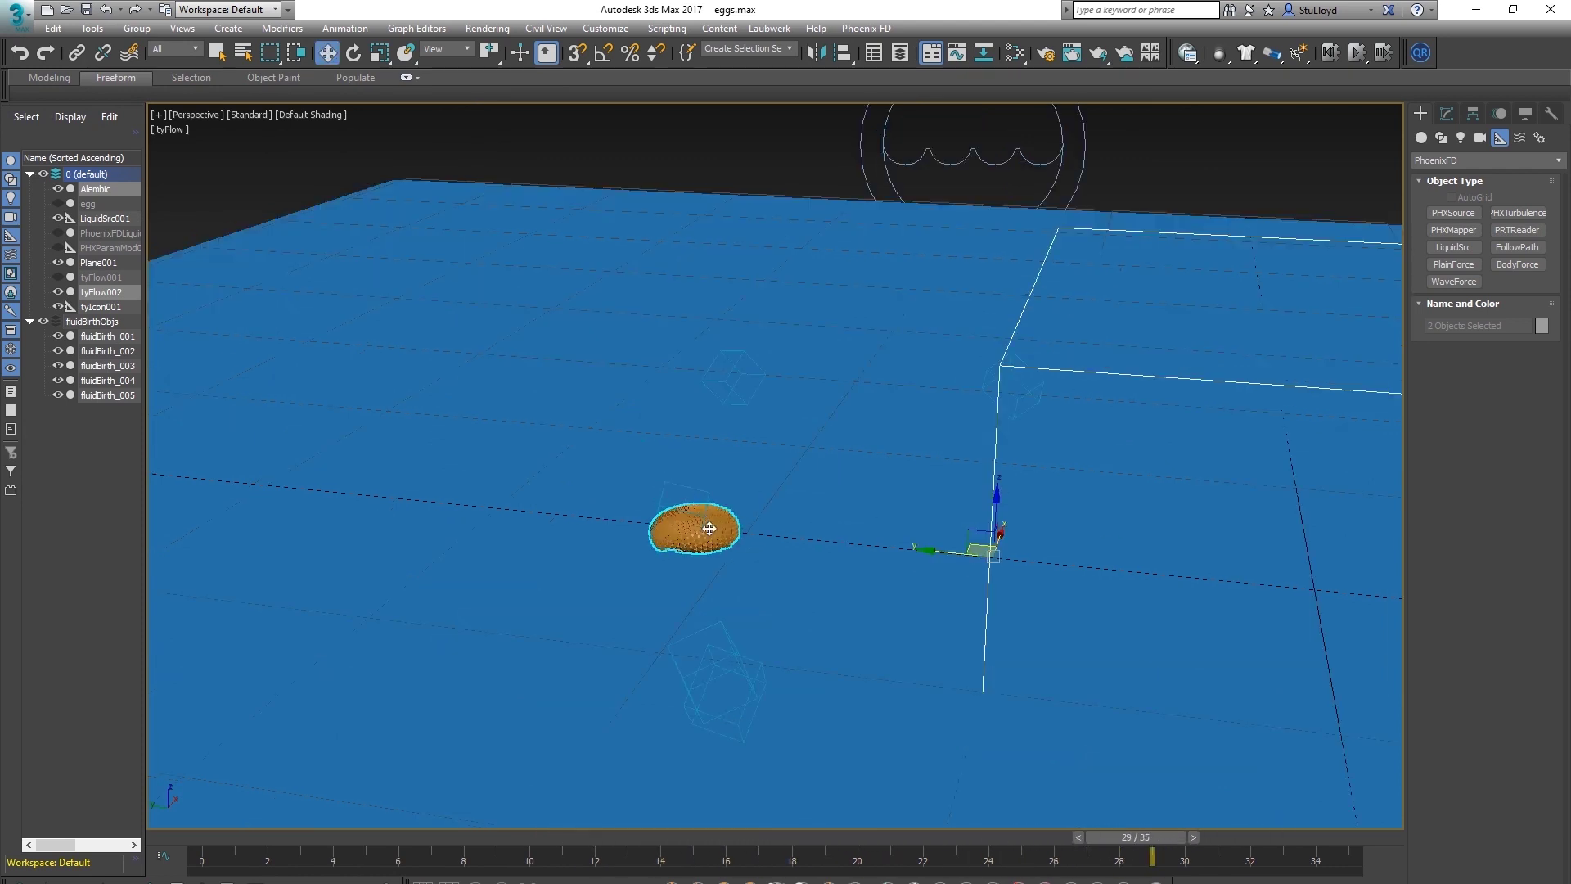
{"action": "scroll", "coordinate": [709, 529], "scroll_direction": "up", "scroll_amount": 3}
{"action": "scroll", "coordinate": [690, 561], "scroll_direction": "up", "scroll_amount": 3}
{"action": "middle_click_drag", "start_coordinate": [695, 565], "coordinate": [748, 569], "text": "alt"}
{"action": "scroll", "coordinate": [706, 531], "scroll_direction": "down", "scroll_amount": 4}
{"action": "scroll", "coordinate": [720, 533], "scroll_direction": "down", "scroll_amount": 2}
{"action": "scroll", "coordinate": [747, 568], "scroll_direction": "up", "scroll_amount": 4}
{"action": "left_click_drag", "start_coordinate": [1120, 842], "coordinate": [984, 838]}
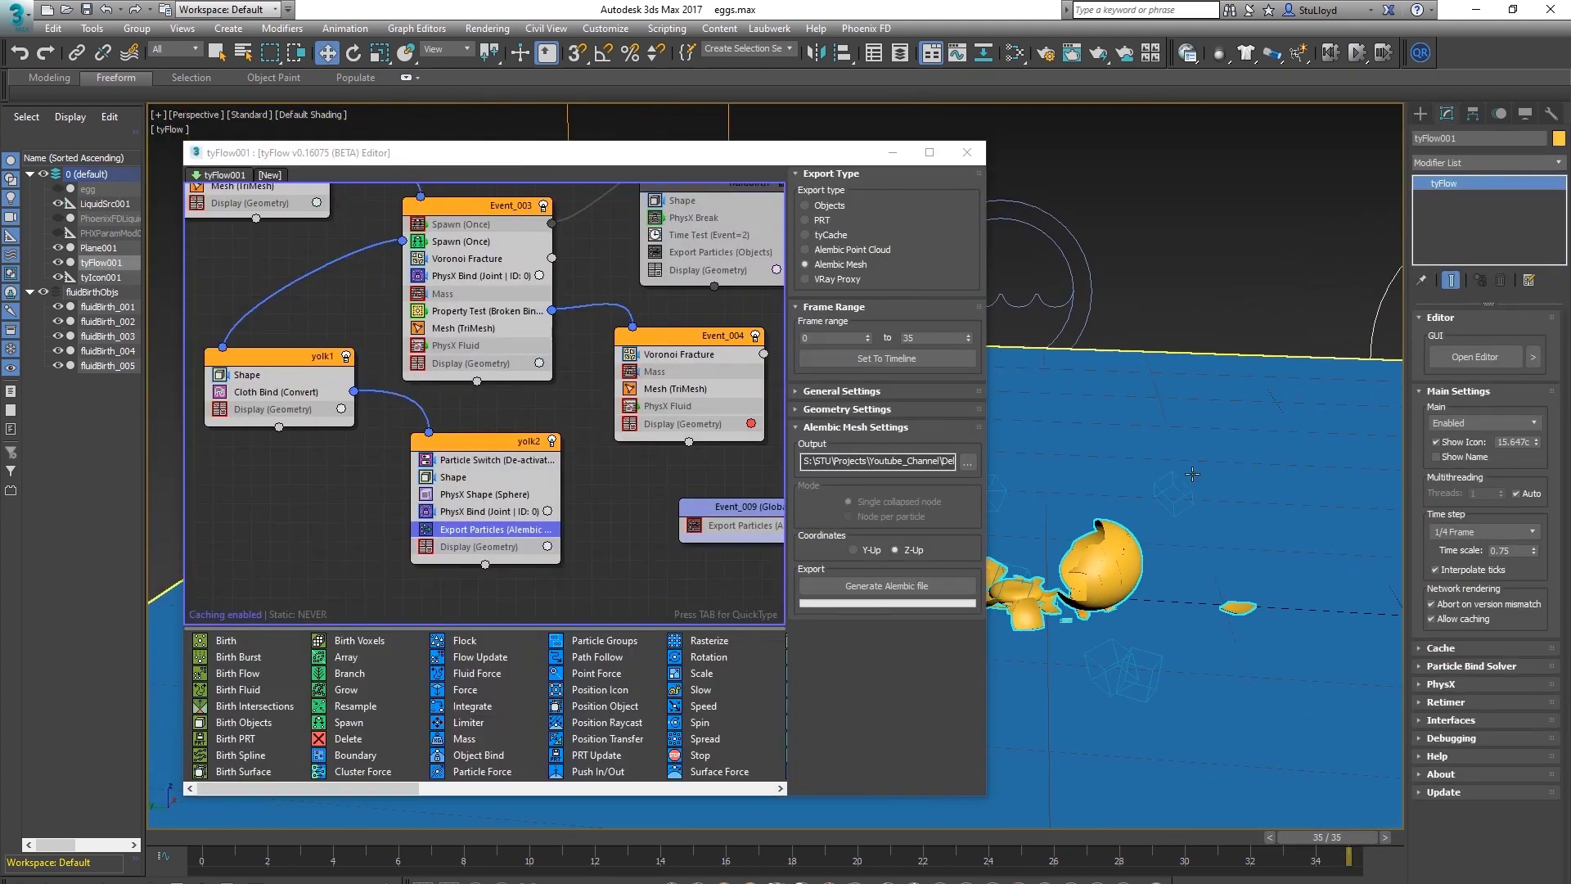
Turn yolk2's Display operator on and off to compare the yolk's particles with its cloth mesh up close
{"action": "scroll", "coordinate": [1044, 594], "scroll_direction": "up", "scroll_amount": 6}
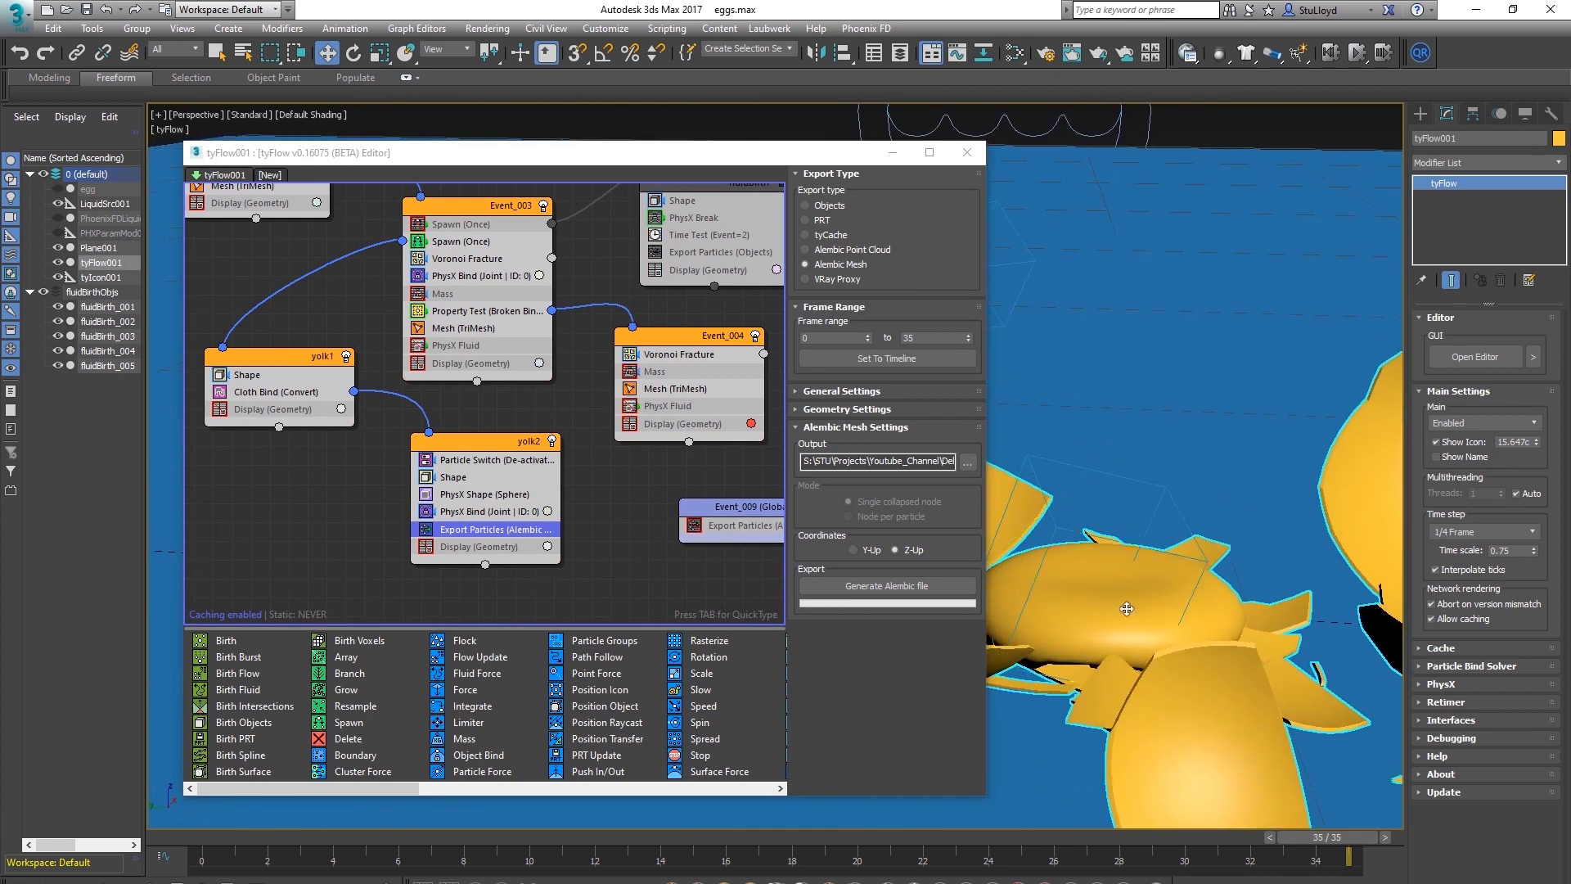
{"action": "left_click", "coordinate": [426, 546]}
{"action": "left_click", "coordinate": [426, 546]}
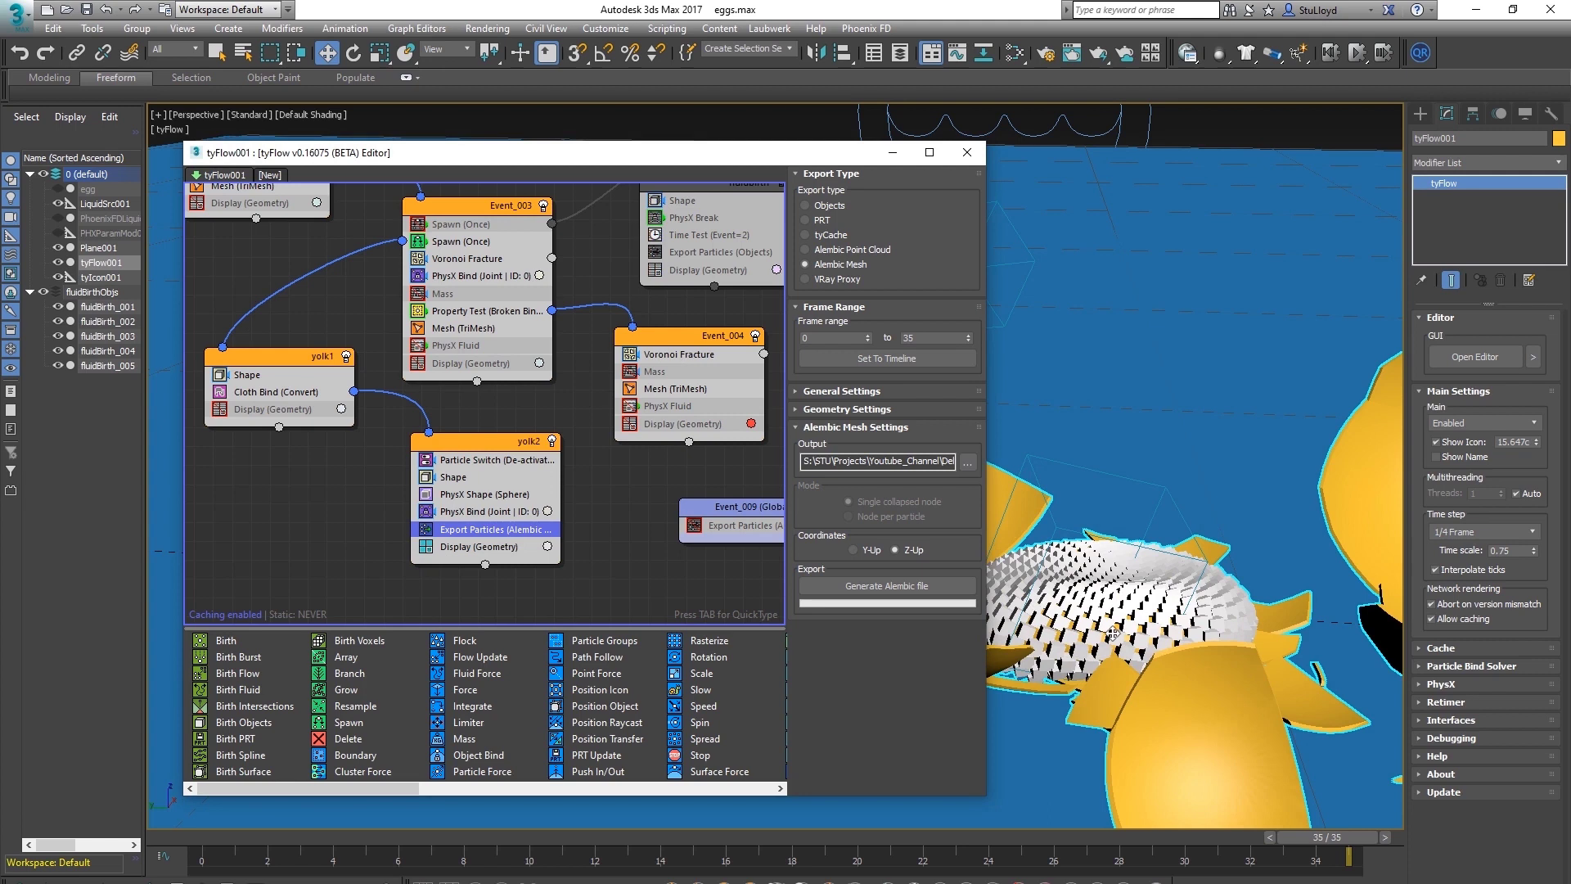
{"action": "left_click", "coordinate": [427, 547]}
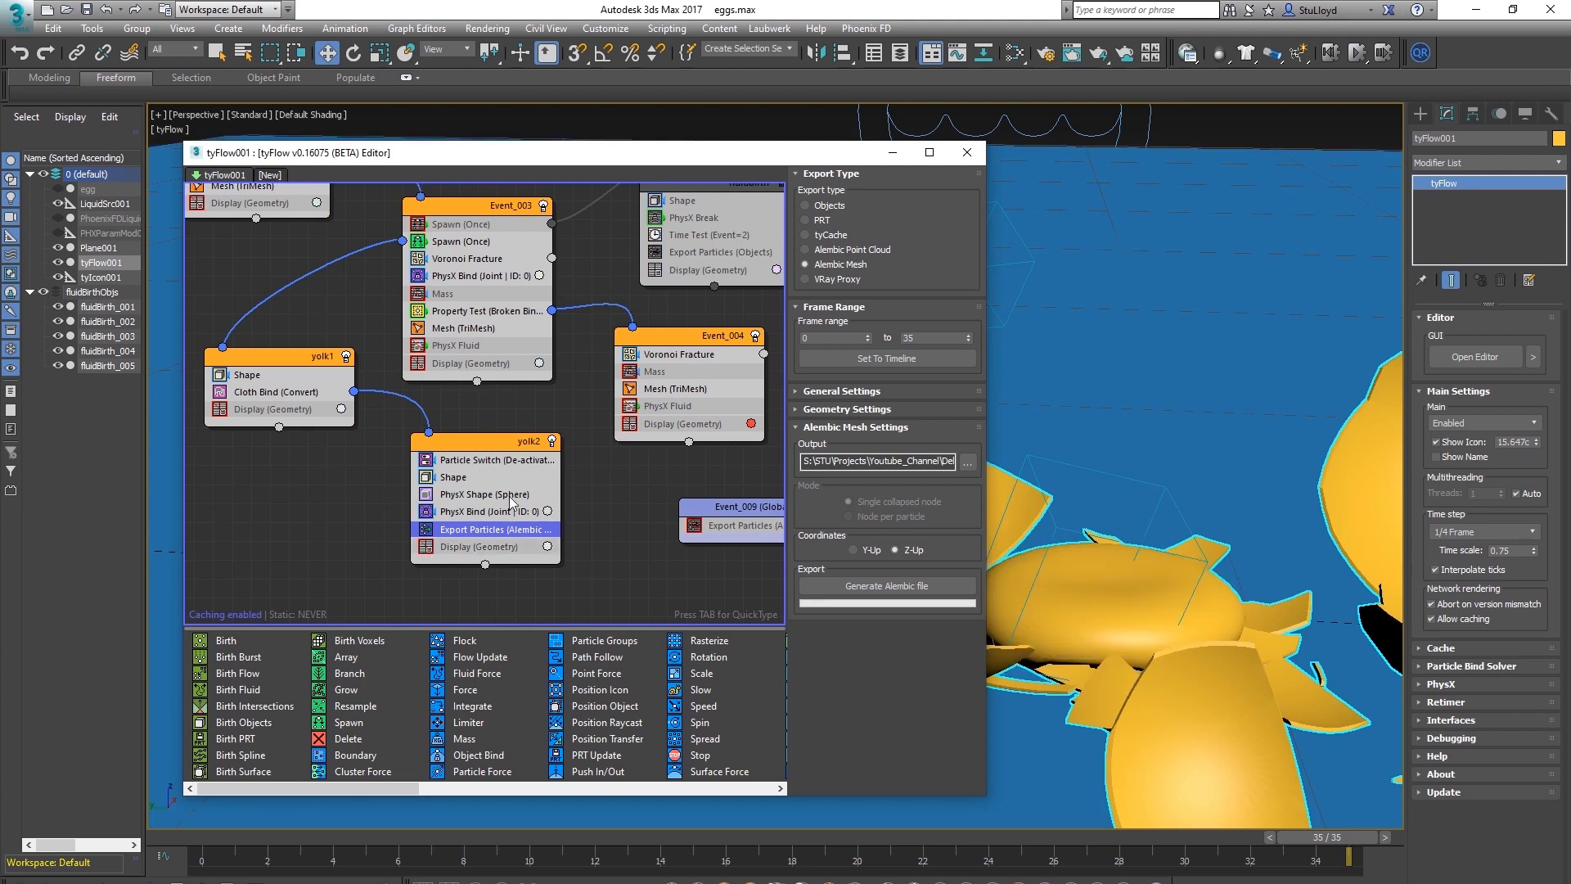
Check the Alembic export's geometry settings and expand its general settings to review the group filters
{"action": "left_click", "coordinate": [831, 409]}
{"action": "left_click", "coordinate": [847, 409]}
{"action": "left_click", "coordinate": [821, 393]}
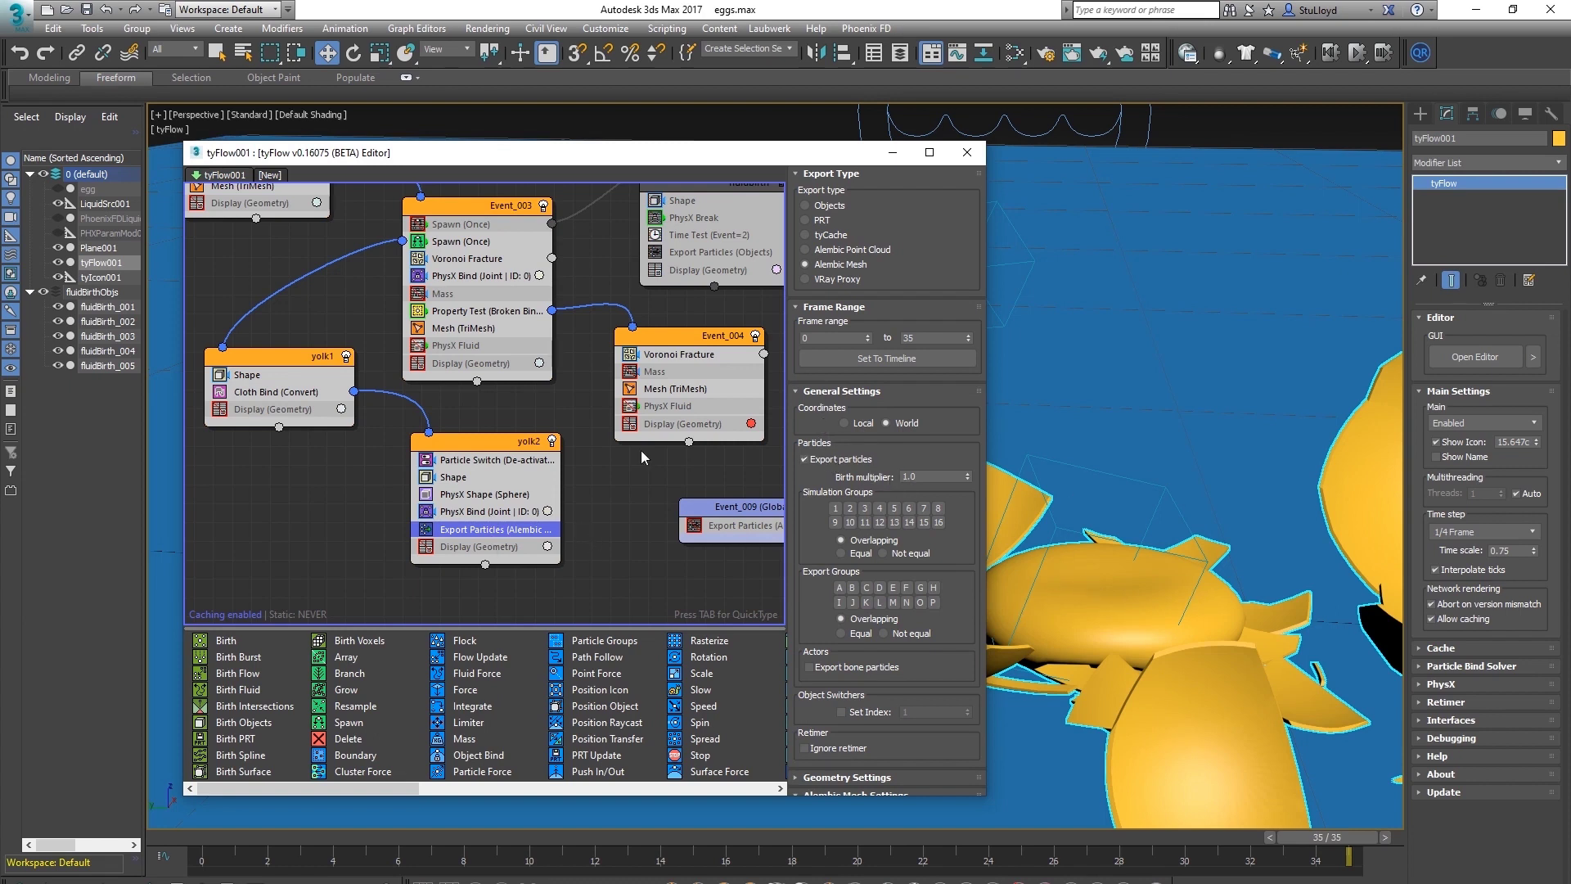
{"action": "middle_click_drag", "start_coordinate": [615, 506], "coordinate": [608, 511]}
{"action": "scroll", "coordinate": [1137, 549], "scroll_direction": "down", "scroll_amount": 4}
{"action": "scroll", "coordinate": [1136, 548], "scroll_direction": "up", "scroll_amount": 3}
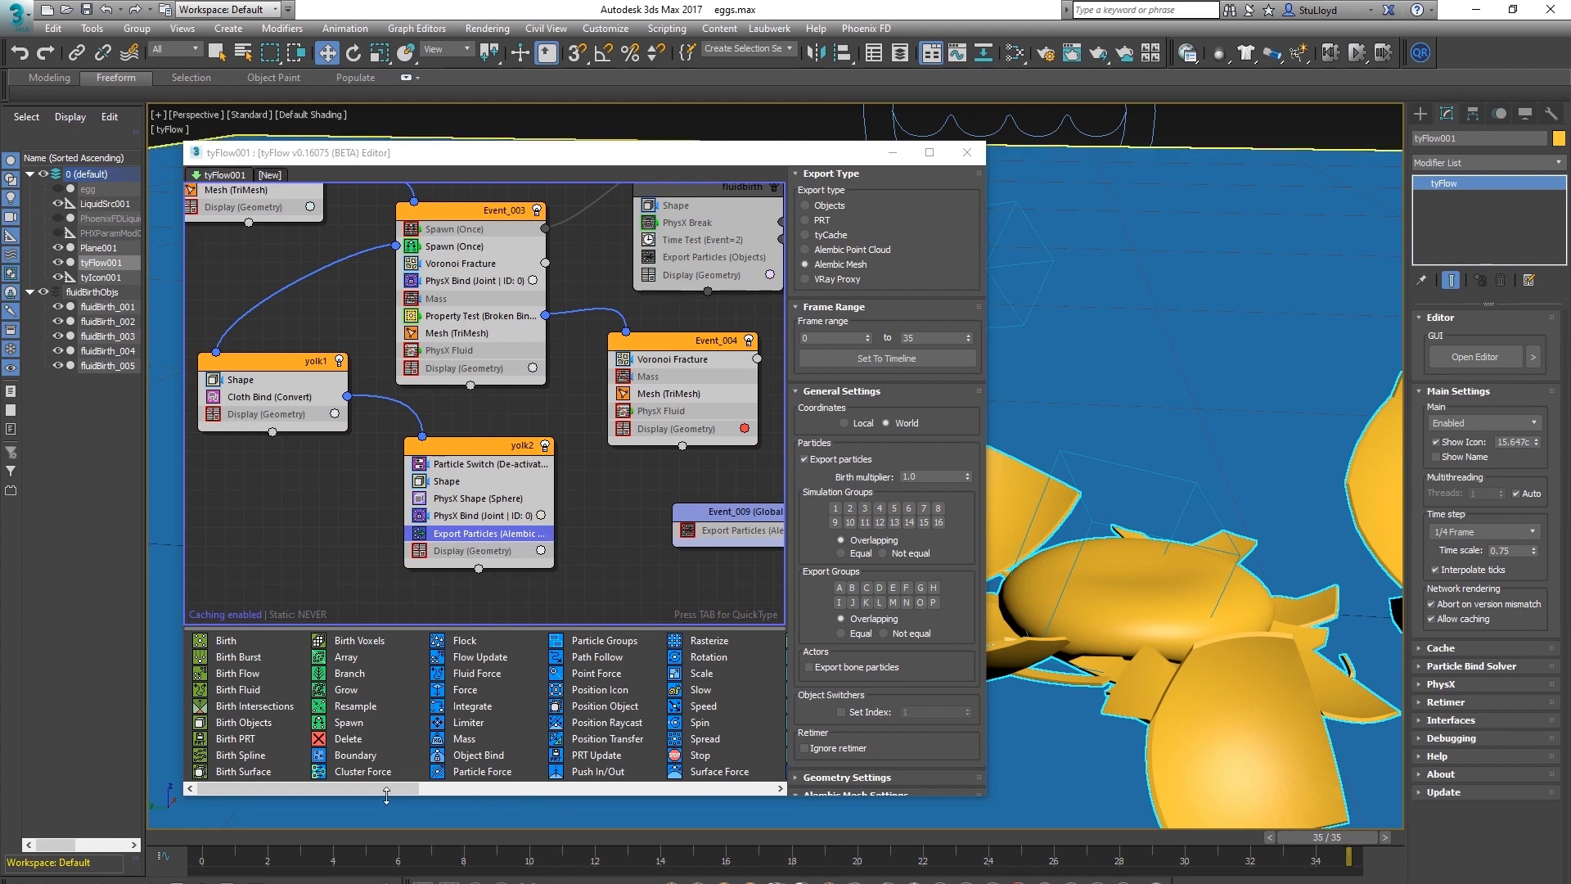
Show and hide yolk2's particle geometry once more and open its Display operator's settings
{"action": "left_click", "coordinate": [419, 551]}
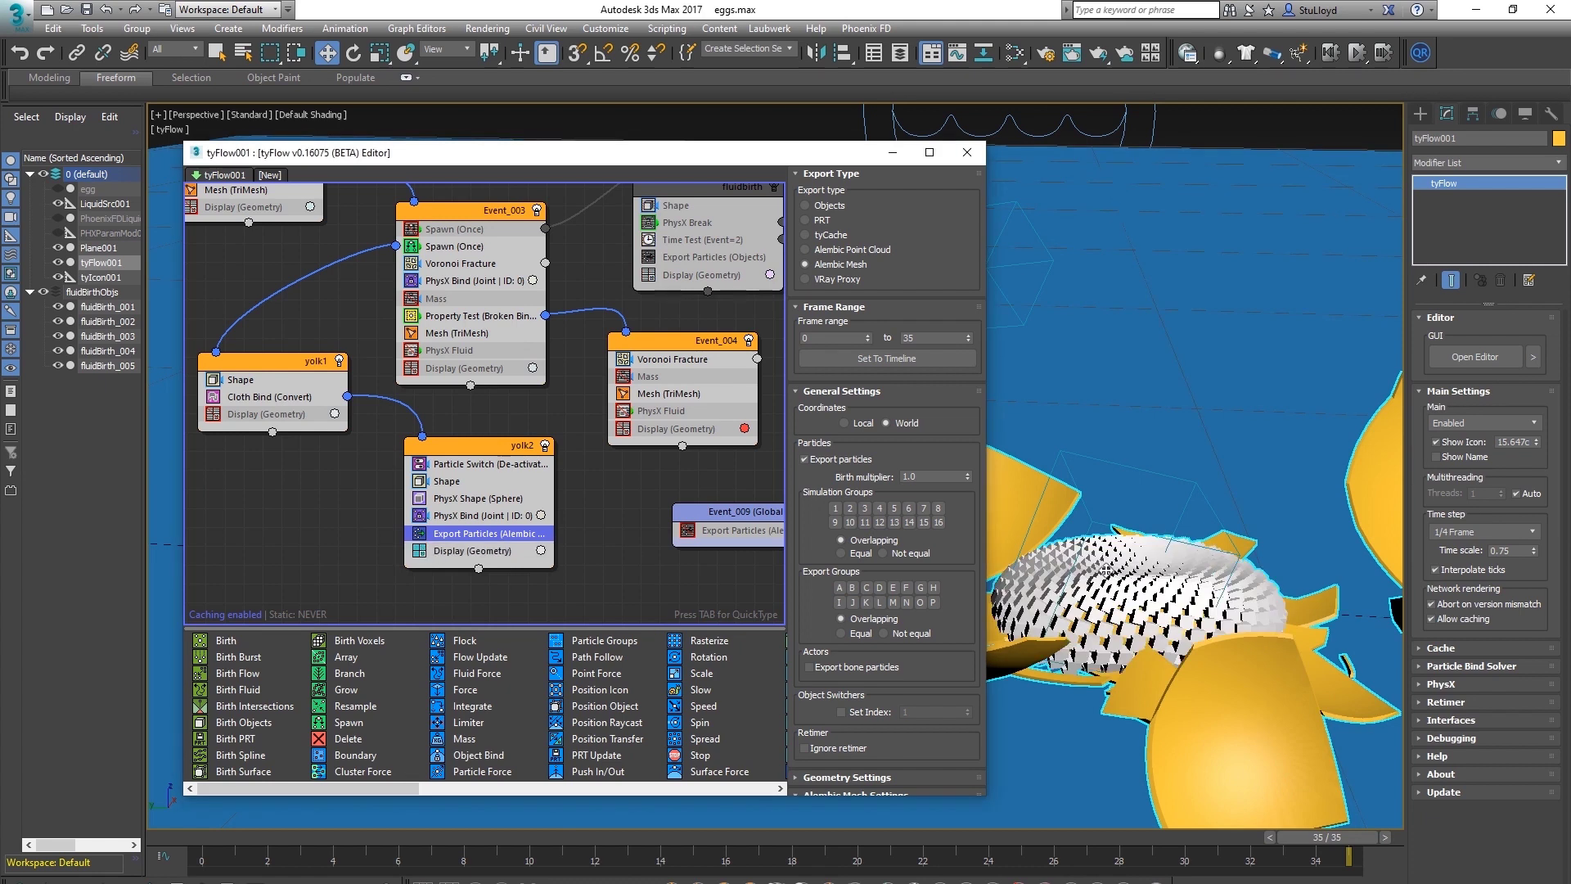
{"action": "left_click", "coordinate": [418, 555]}
{"action": "left_click", "coordinate": [420, 552]}
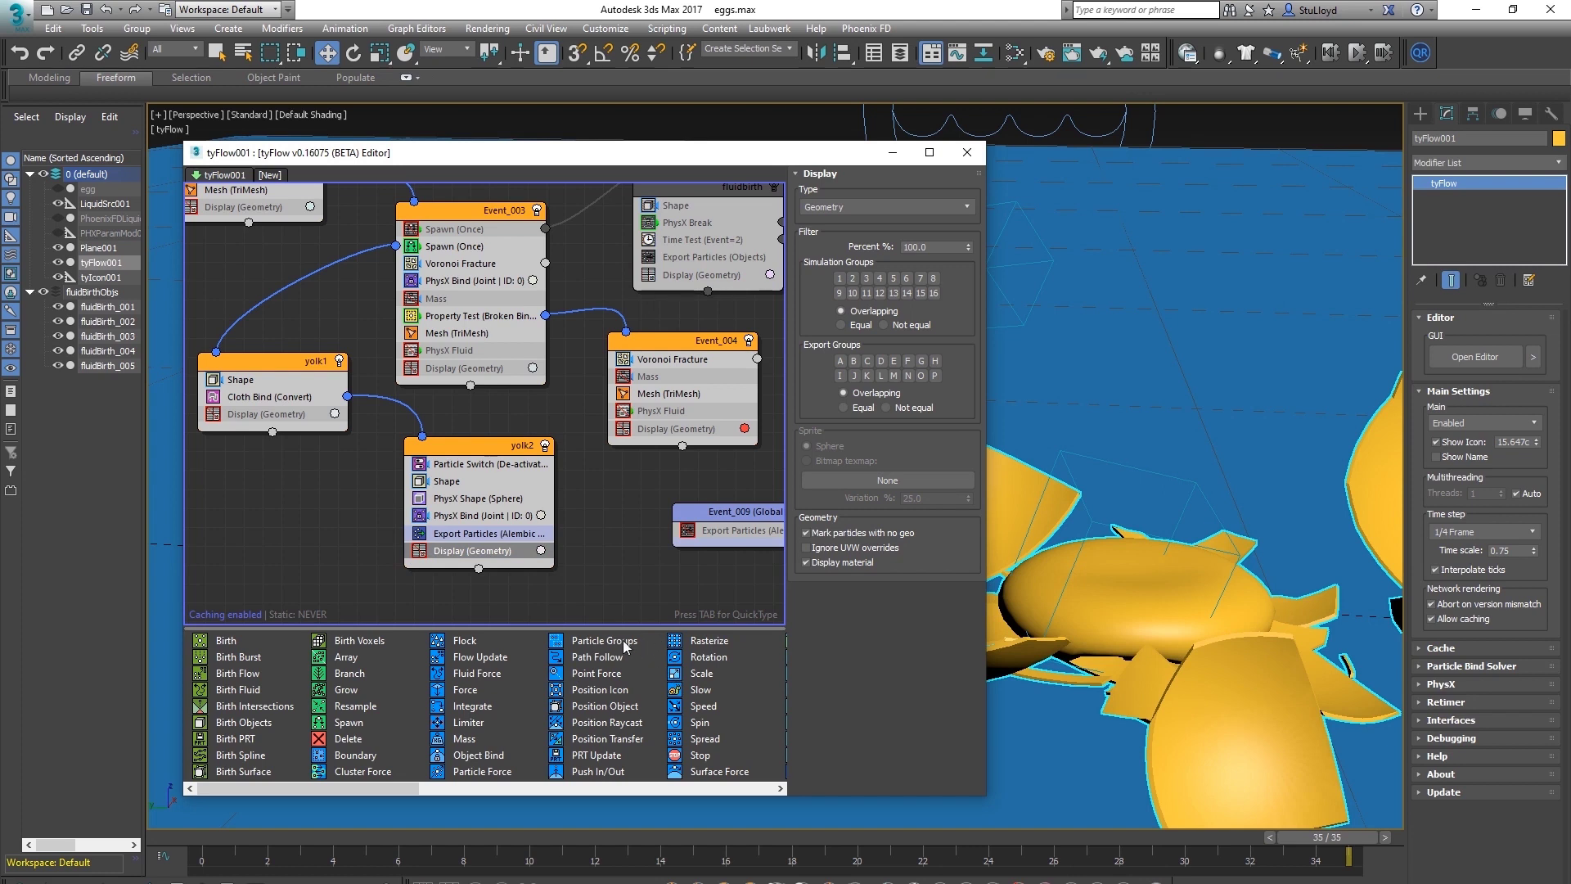
Add a Particle Groups operator at the start of the yolk2 event and set its export group to P
{"action": "left_click_drag", "start_coordinate": [596, 647], "coordinate": [475, 462]}
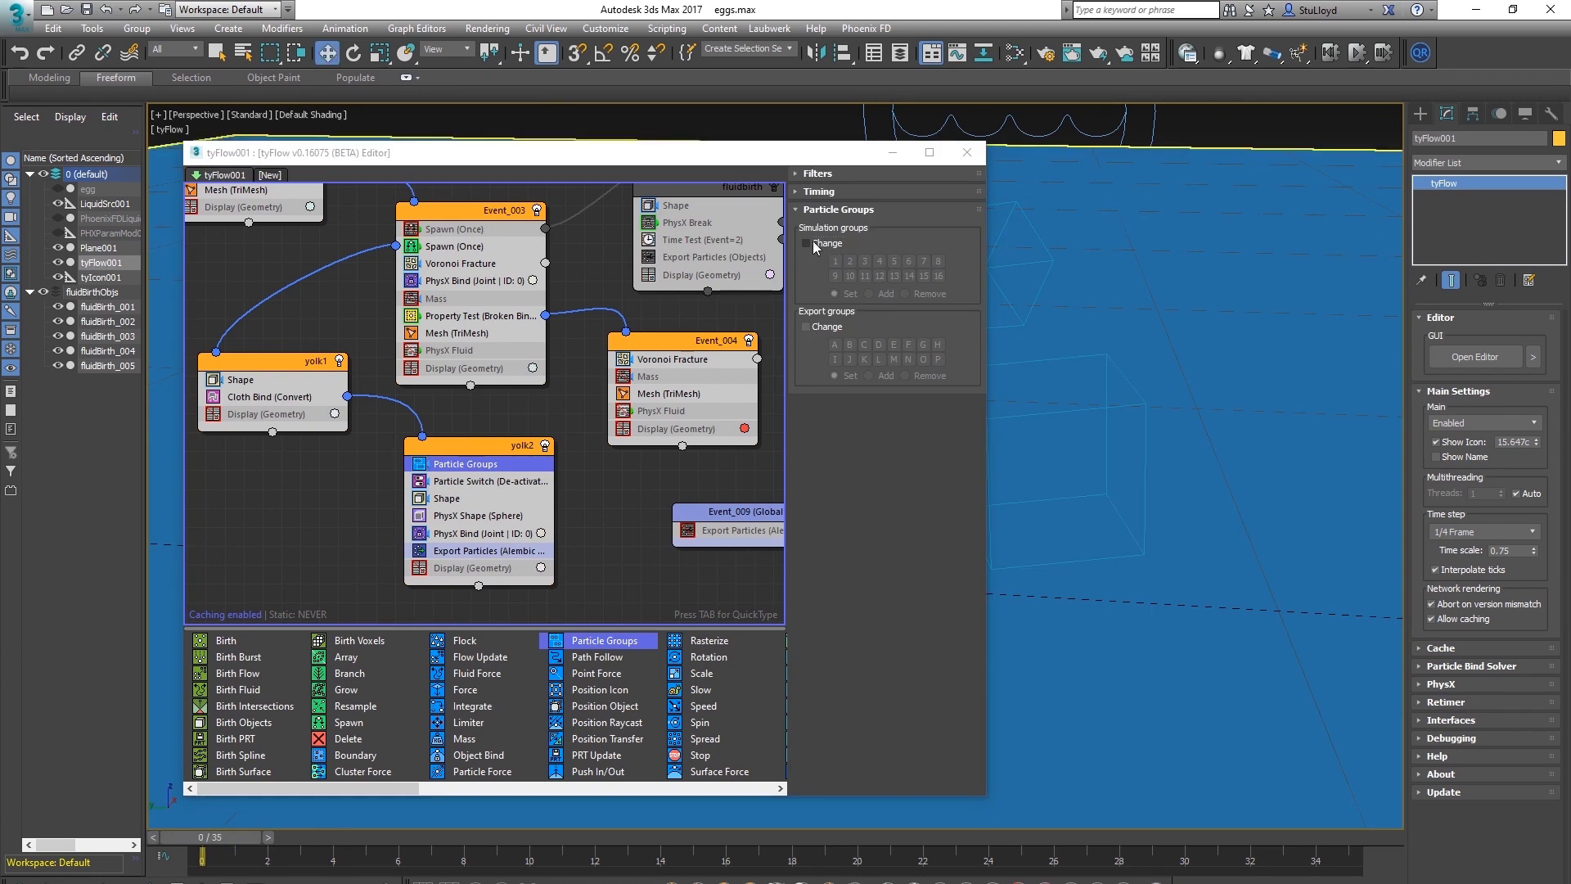
{"action": "left_click", "coordinate": [807, 244]}
{"action": "left_click", "coordinate": [807, 244]}
{"action": "left_click", "coordinate": [813, 329]}
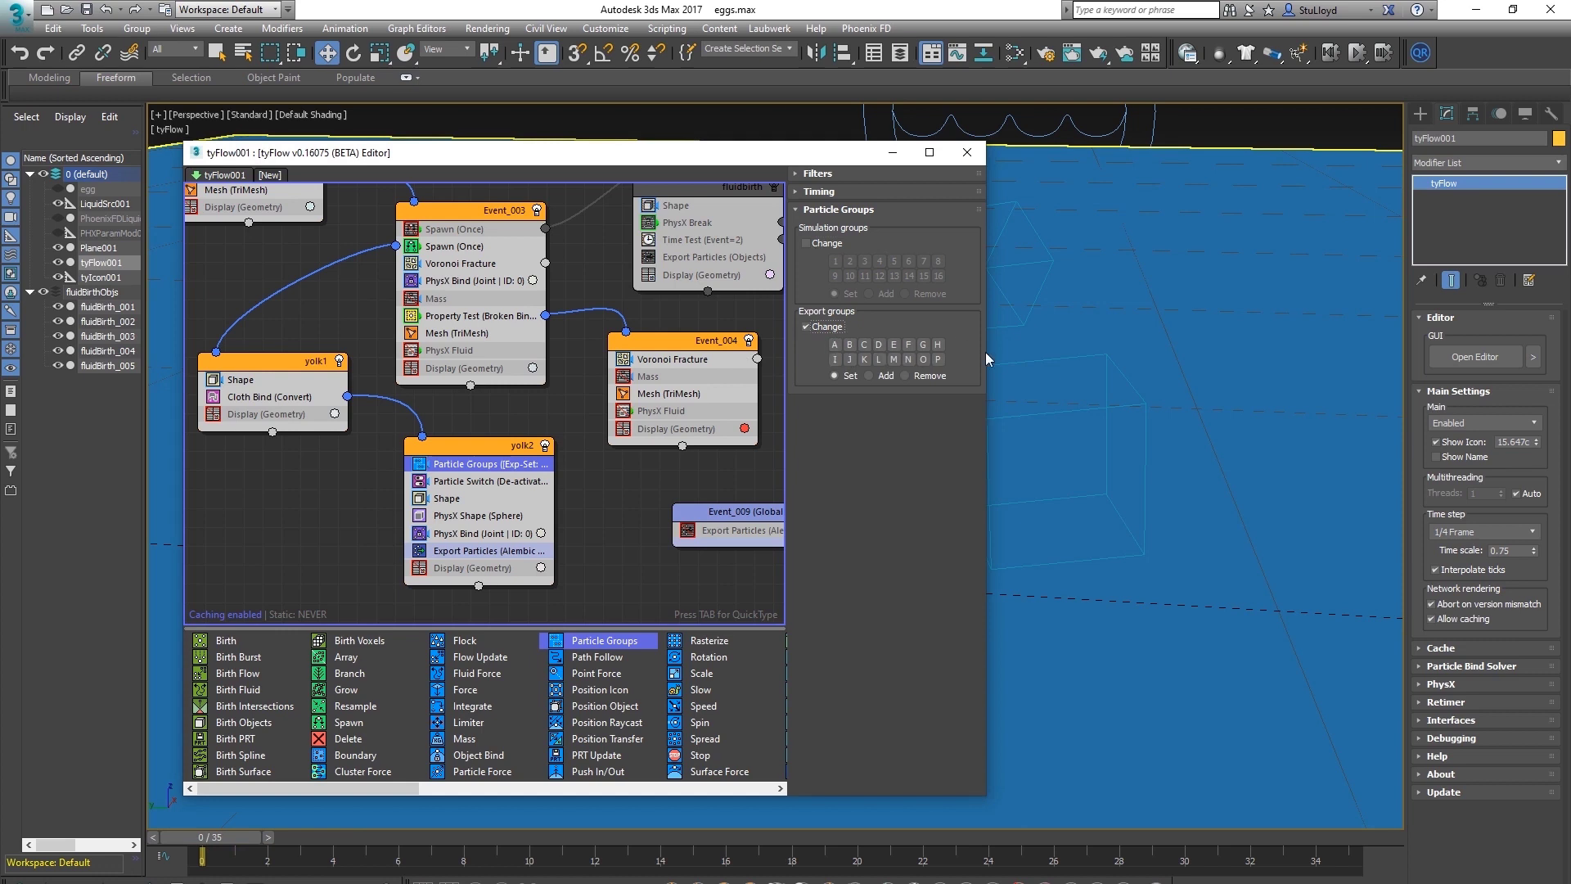
{"action": "left_click", "coordinate": [939, 360]}
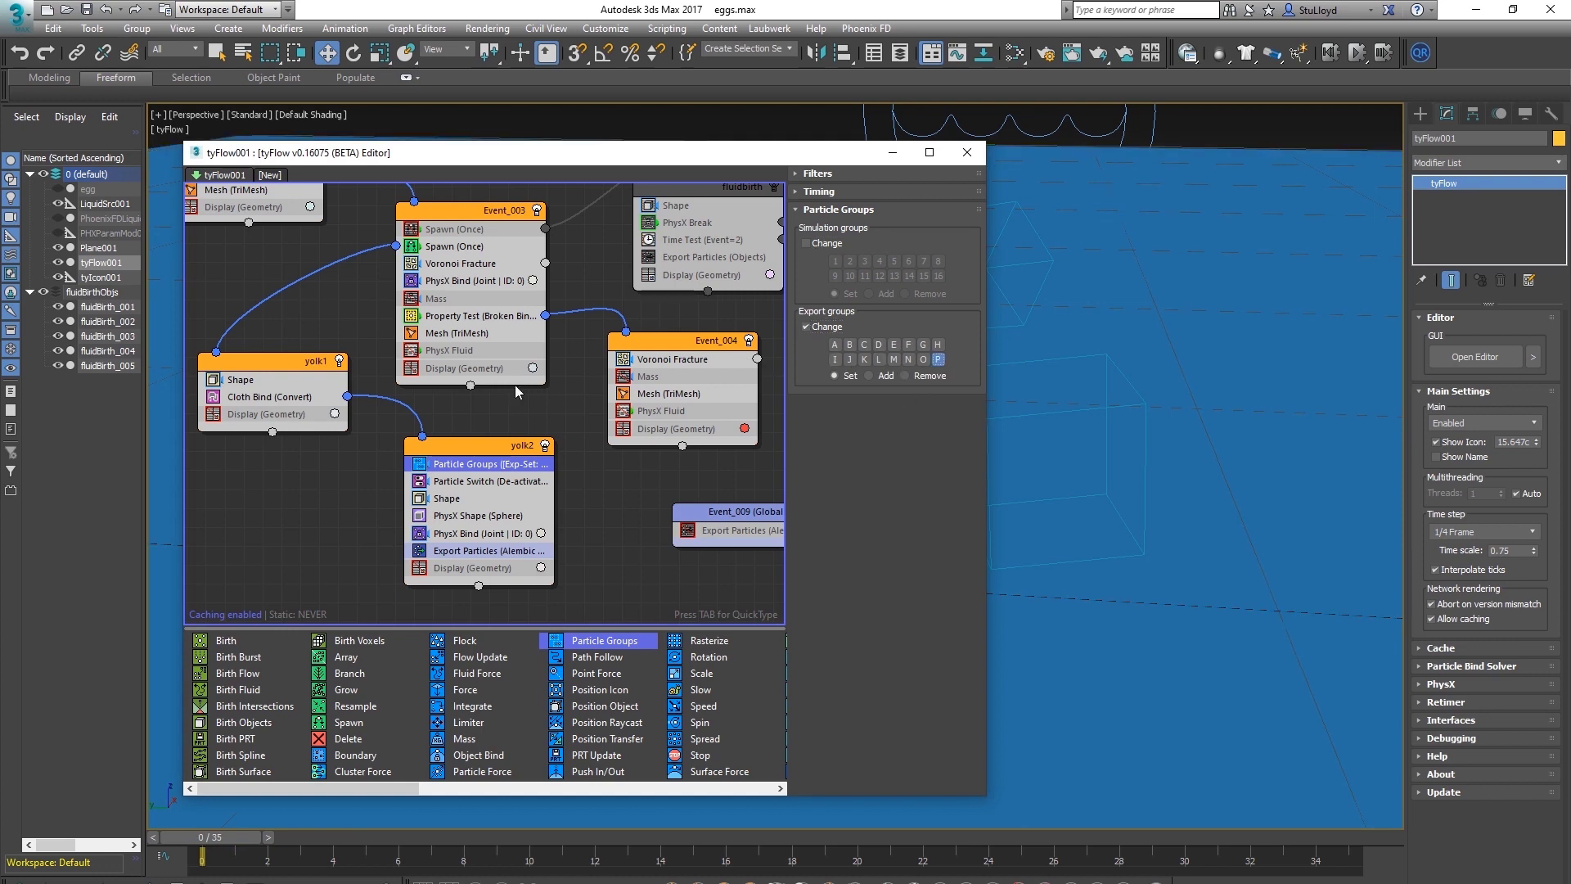
Filter yolk2's Alembic export to particles whose export group is Not equal to P
{"action": "middle_click_drag", "start_coordinate": [586, 522], "coordinate": [576, 513]}
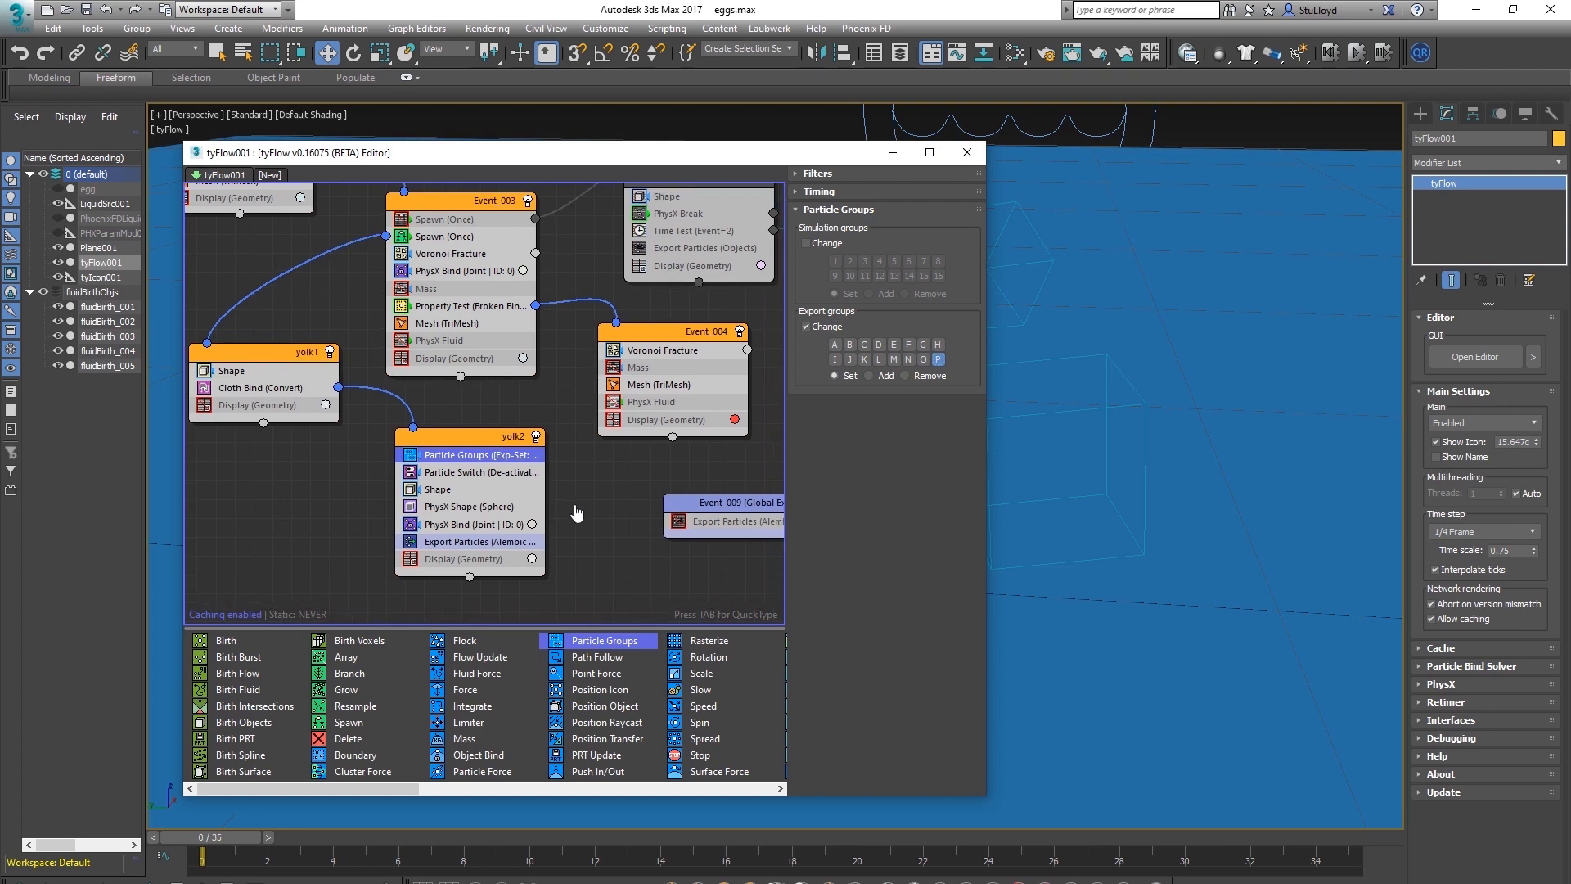
{"action": "left_click", "coordinate": [440, 542]}
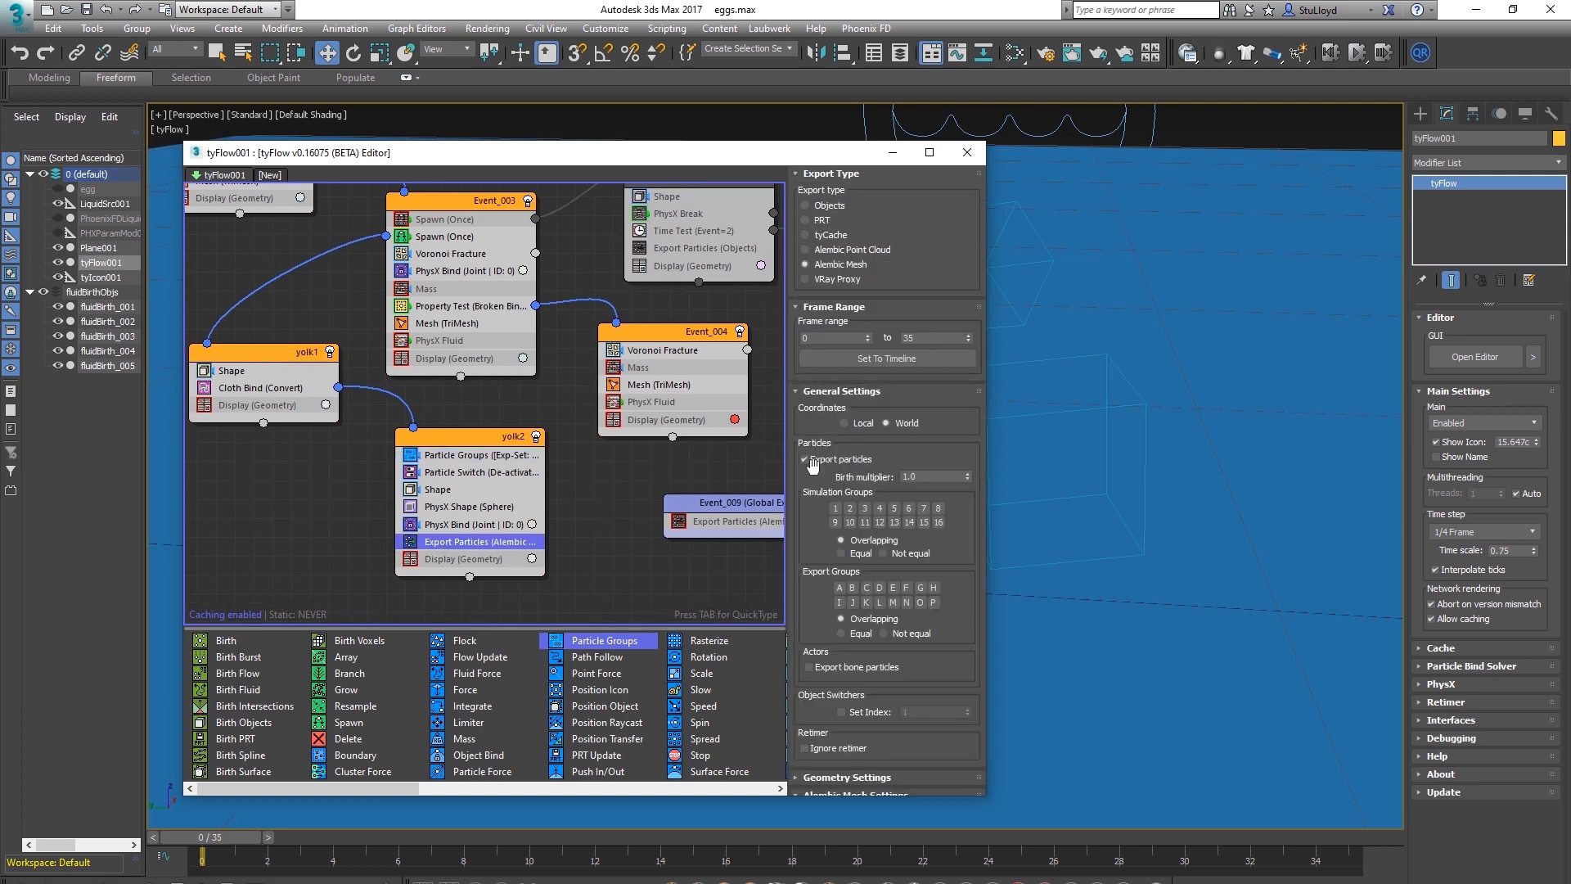
{"action": "scroll", "coordinate": [806, 425], "scroll_direction": "down", "scroll_amount": 1}
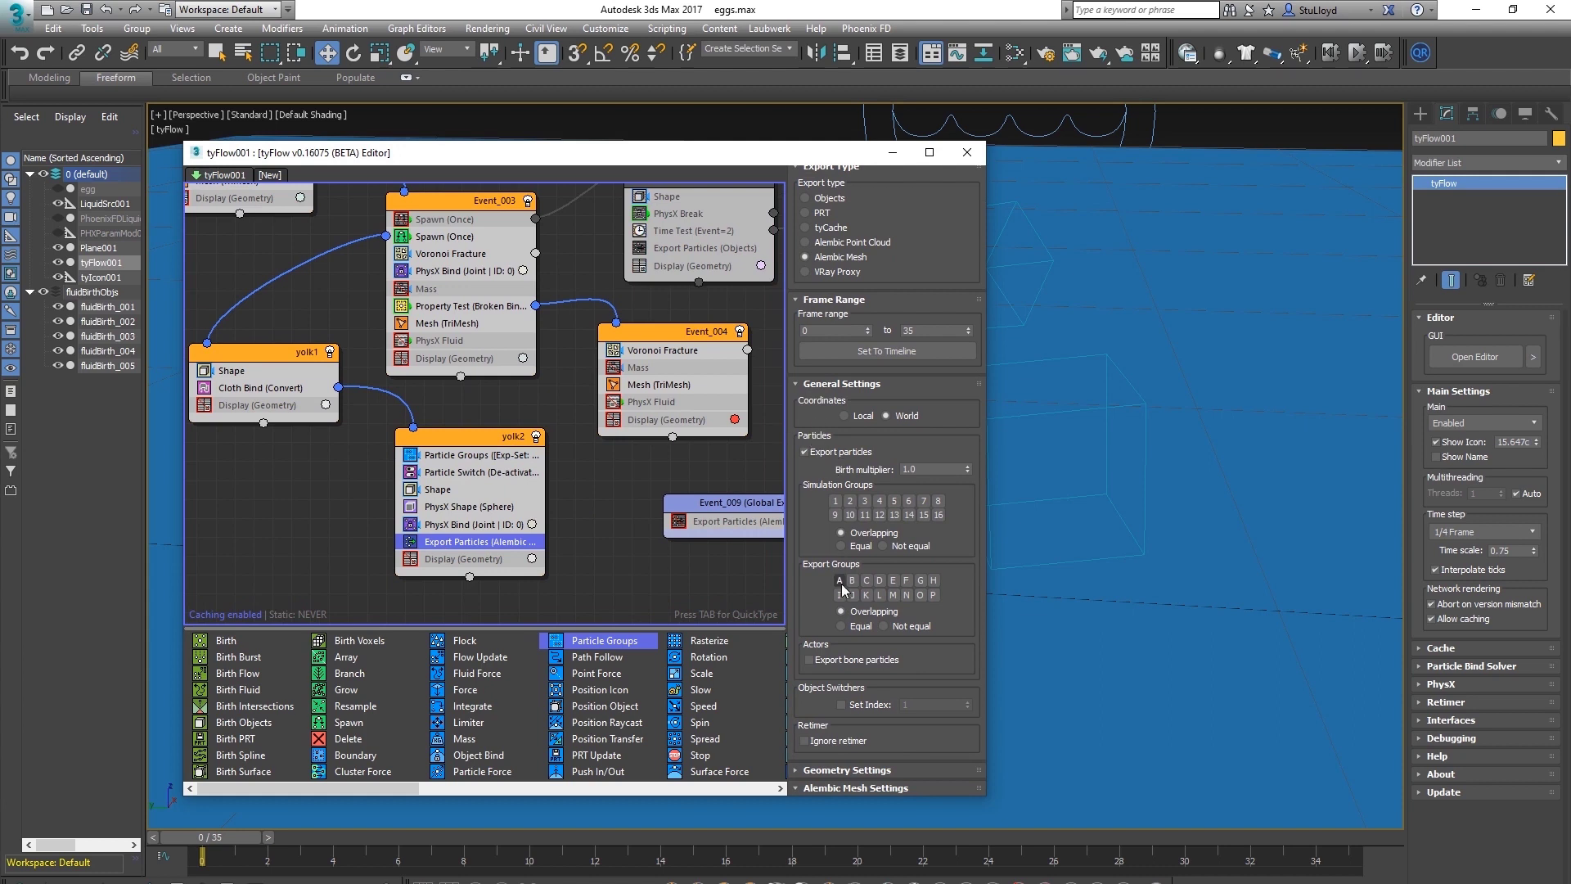
{"action": "scroll", "coordinate": [844, 590], "scroll_direction": "down", "scroll_amount": 2}
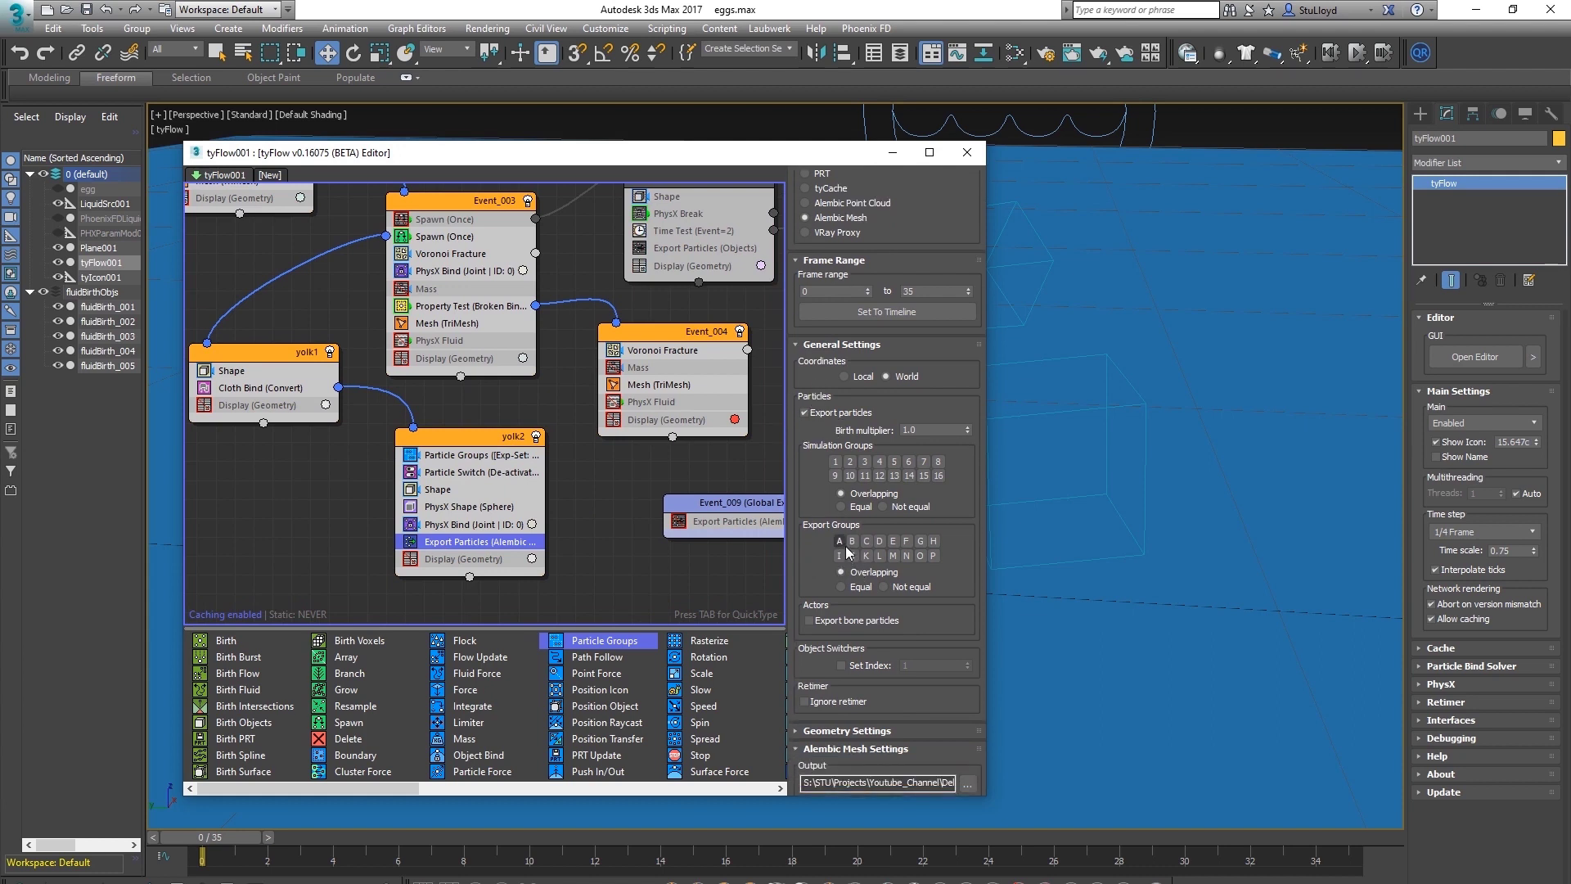
{"action": "left_click", "coordinate": [934, 556]}
{"action": "left_click", "coordinate": [885, 589]}
{"action": "scroll", "coordinate": [811, 596], "scroll_direction": "down", "scroll_amount": 3}
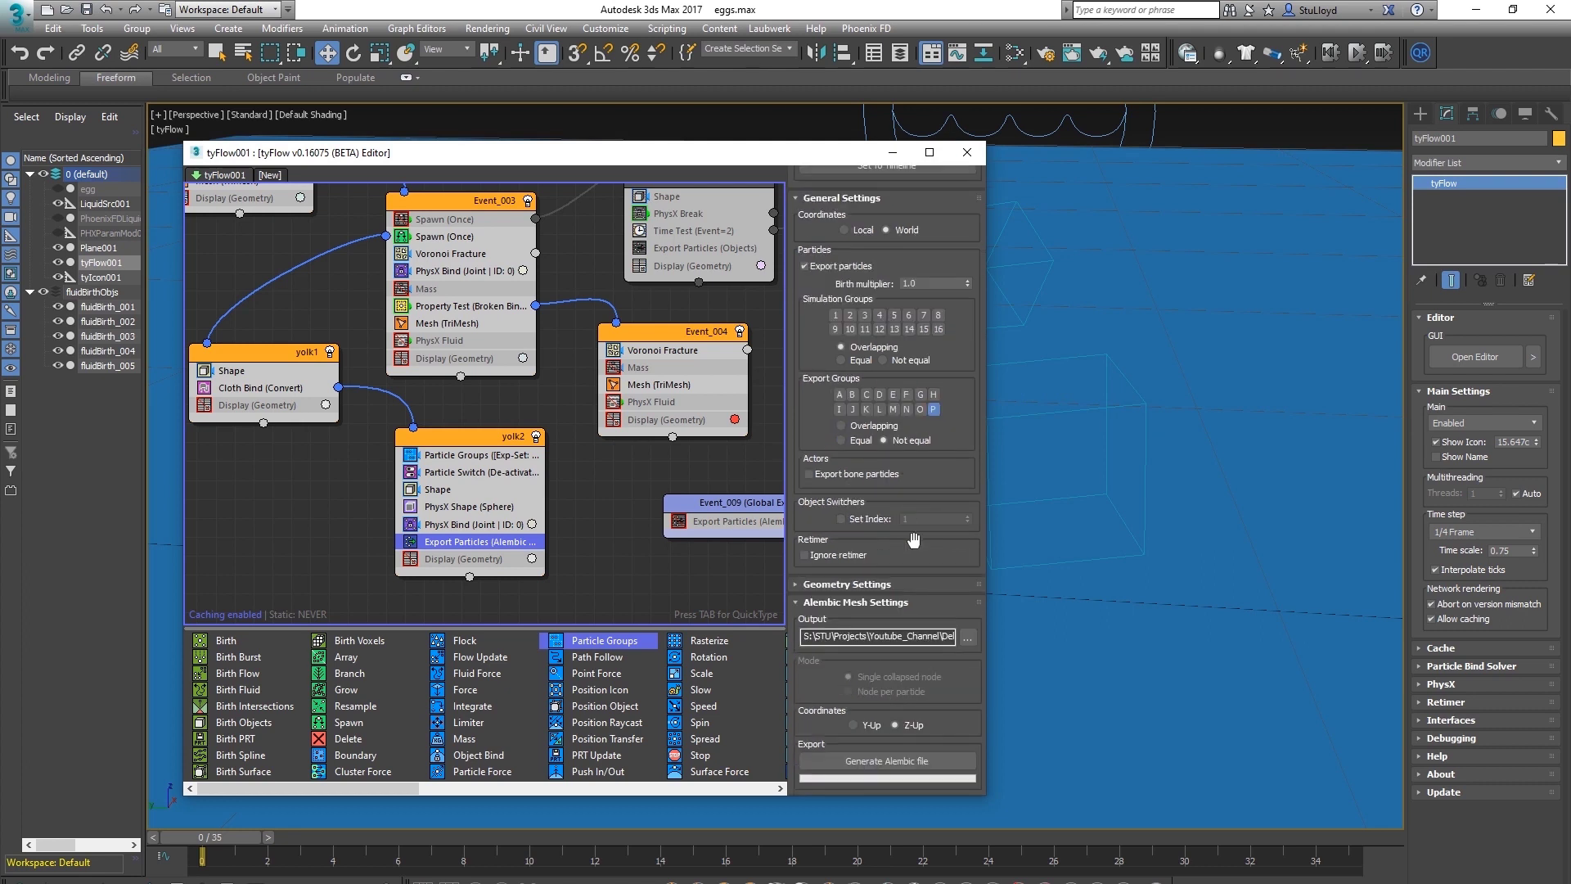
Set yolk2's Alembic export output to alembic2.abc in the alem folder and generate the Alembic file
{"action": "left_click", "coordinate": [968, 638]}
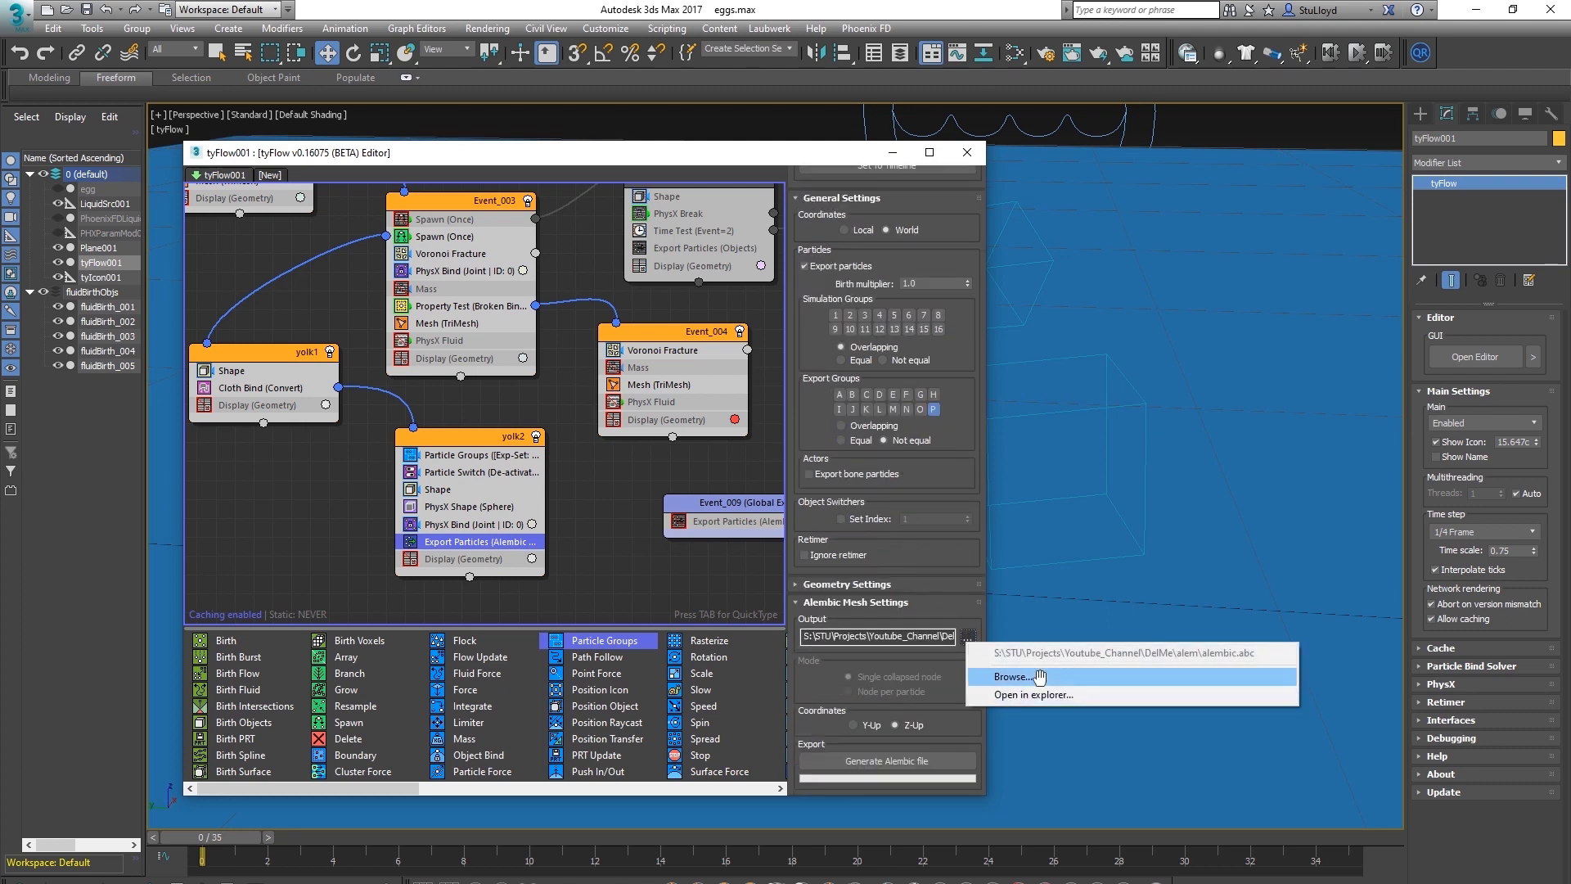
{"action": "left_click", "coordinate": [1011, 677]}
{"action": "left_click", "coordinate": [383, 657]}
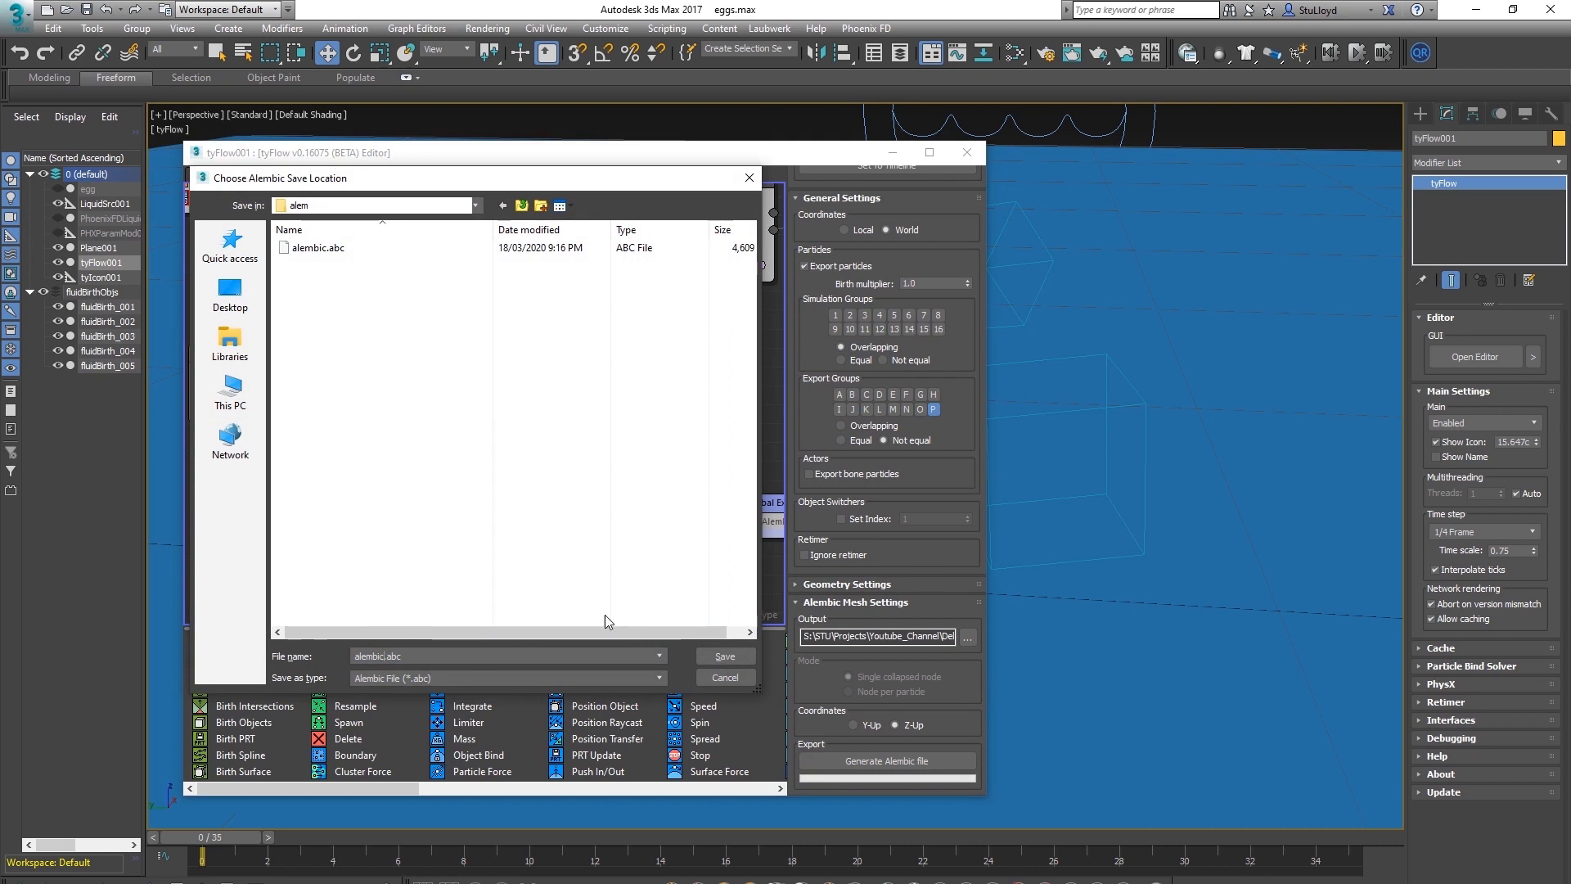
{"action": "type", "text": "2"}
{"action": "left_click", "coordinate": [729, 657]}
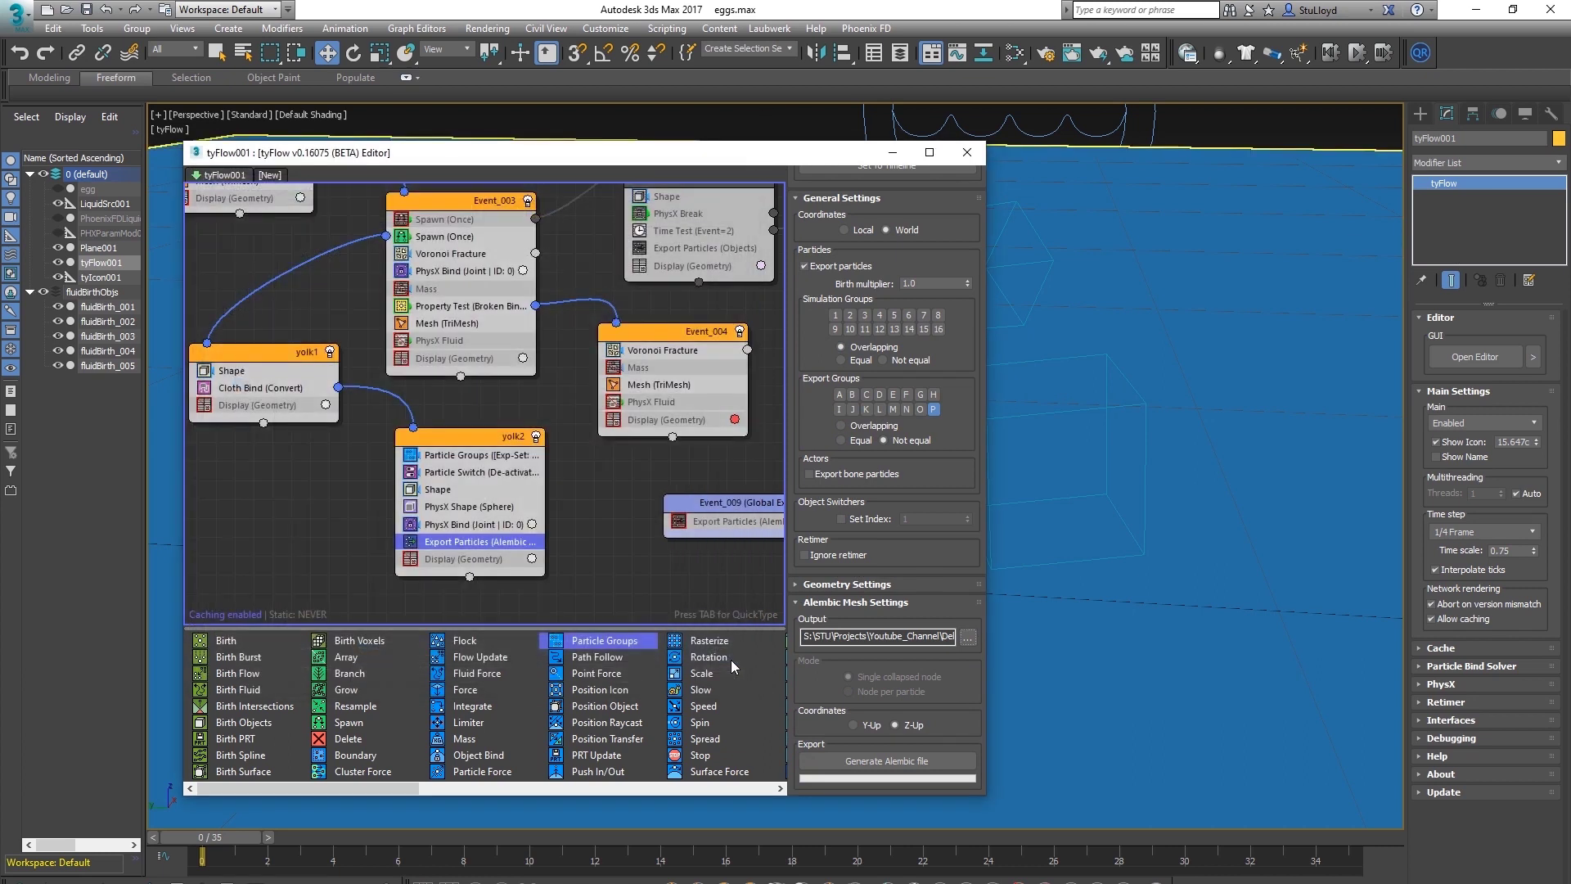
{"action": "left_click", "coordinate": [885, 762]}
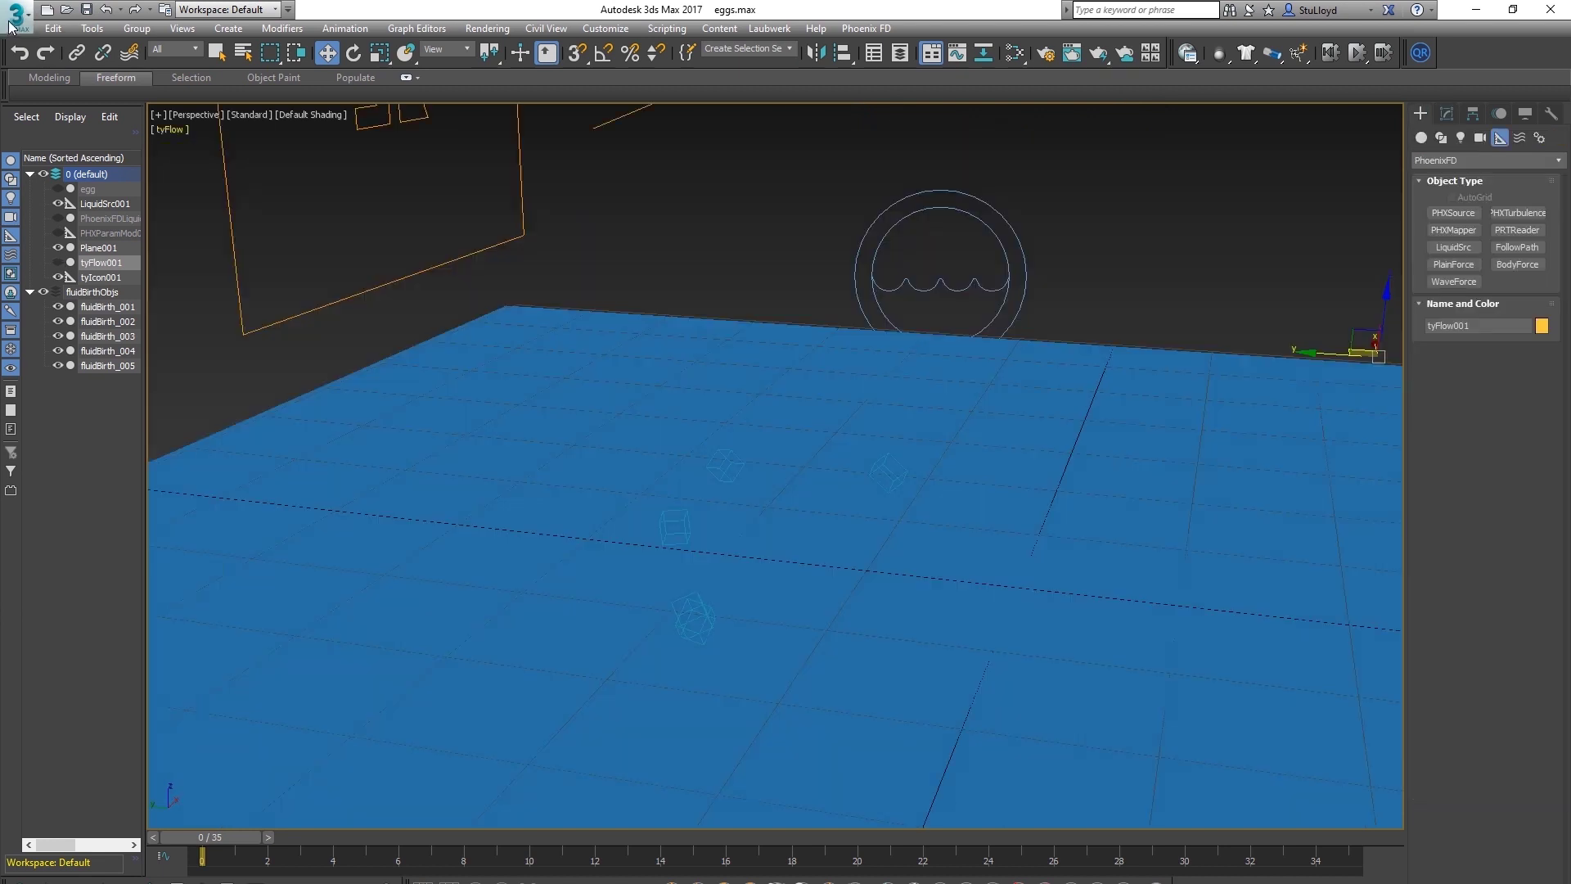
Import the exported alembic2.abc file into the scene
{"action": "left_click", "coordinate": [17, 13]}
{"action": "mouse_move", "coordinate": [57, 242]}
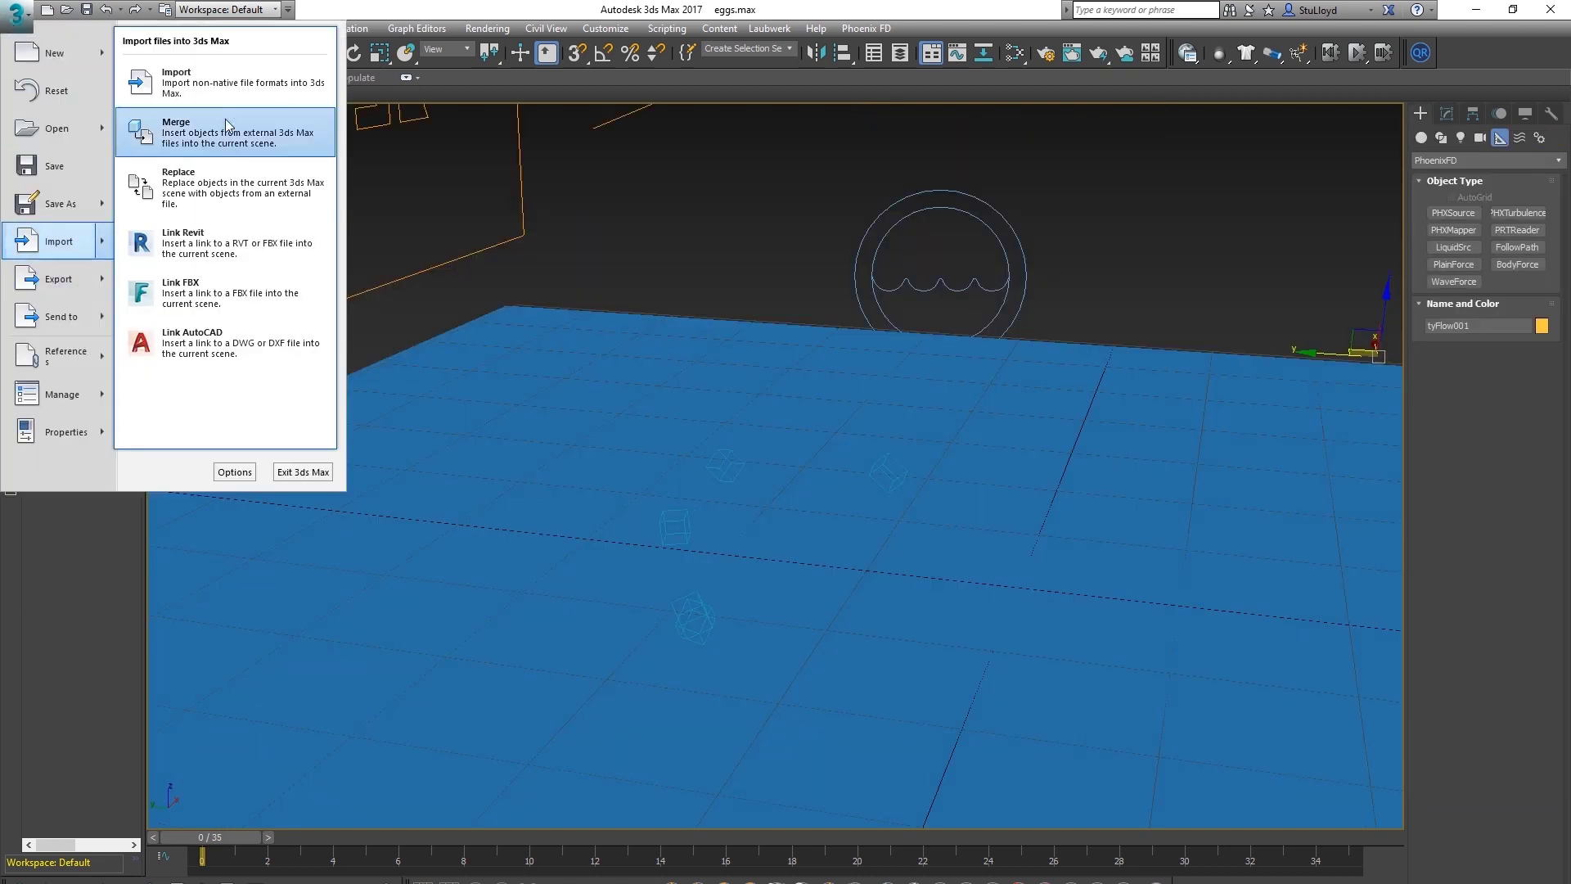
{"action": "left_click", "coordinate": [233, 90]}
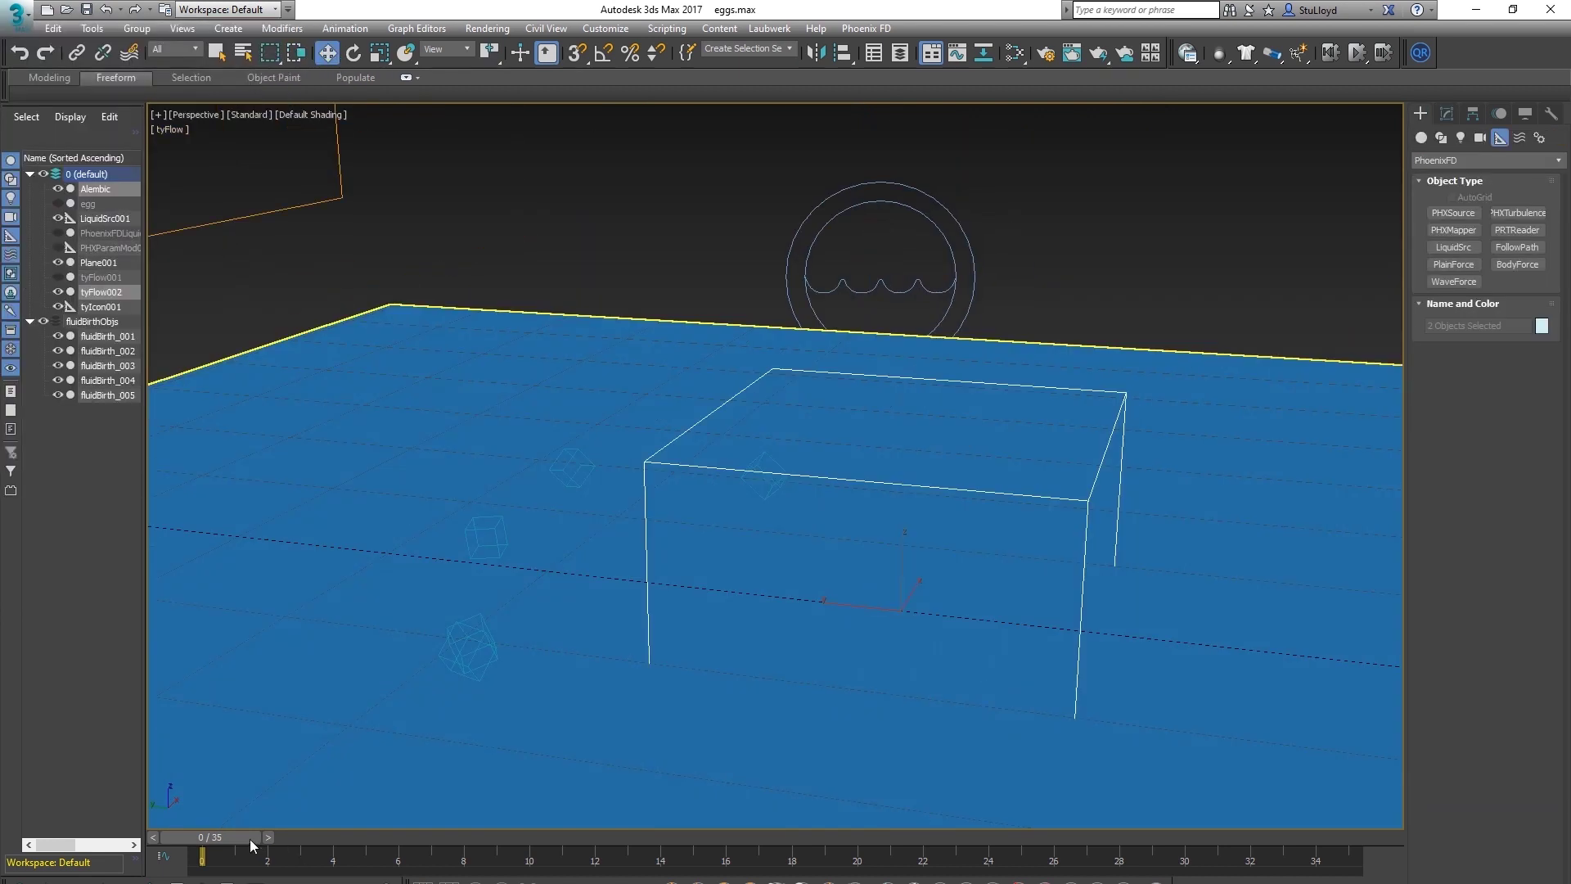
Scrub the timeline to frame 30 and examine the imported Alembic yolk on the ground plane
{"action": "left_click_drag", "start_coordinate": [249, 838], "coordinate": [1147, 823]}
{"action": "key", "text": "w"}
{"action": "scroll", "coordinate": [630, 593], "scroll_direction": "up", "scroll_amount": 5}
{"action": "middle_click_drag", "start_coordinate": [526, 572], "coordinate": [744, 610]}
{"action": "scroll", "coordinate": [764, 635], "scroll_direction": "up", "scroll_amount": 2}
{"action": "left_click_drag", "start_coordinate": [1102, 837], "coordinate": [1163, 832]}
{"action": "scroll", "coordinate": [816, 573], "scroll_direction": "down", "scroll_amount": 5}
Select the imported yolk mesh and test render the perspective view at frame 30 to check its faces
{"action": "left_click", "coordinate": [813, 579]}
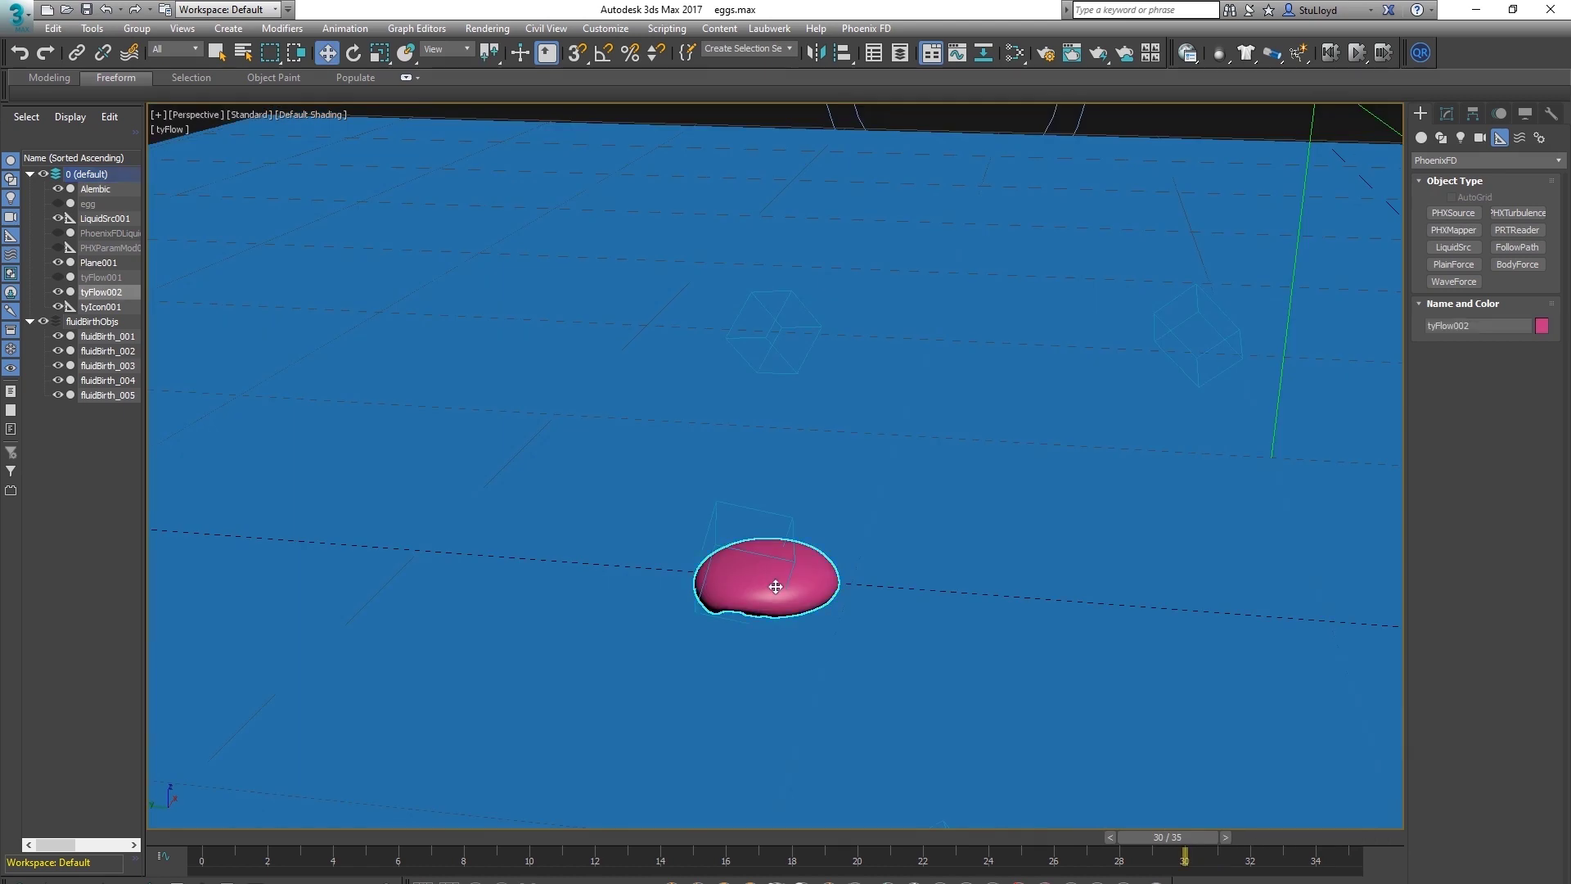
{"action": "middle_click_drag", "start_coordinate": [776, 587], "coordinate": [832, 606], "text": "alt"}
{"action": "scroll", "coordinate": [879, 527], "scroll_direction": "up", "scroll_amount": 2}
{"action": "left_click", "coordinate": [1115, 54]}
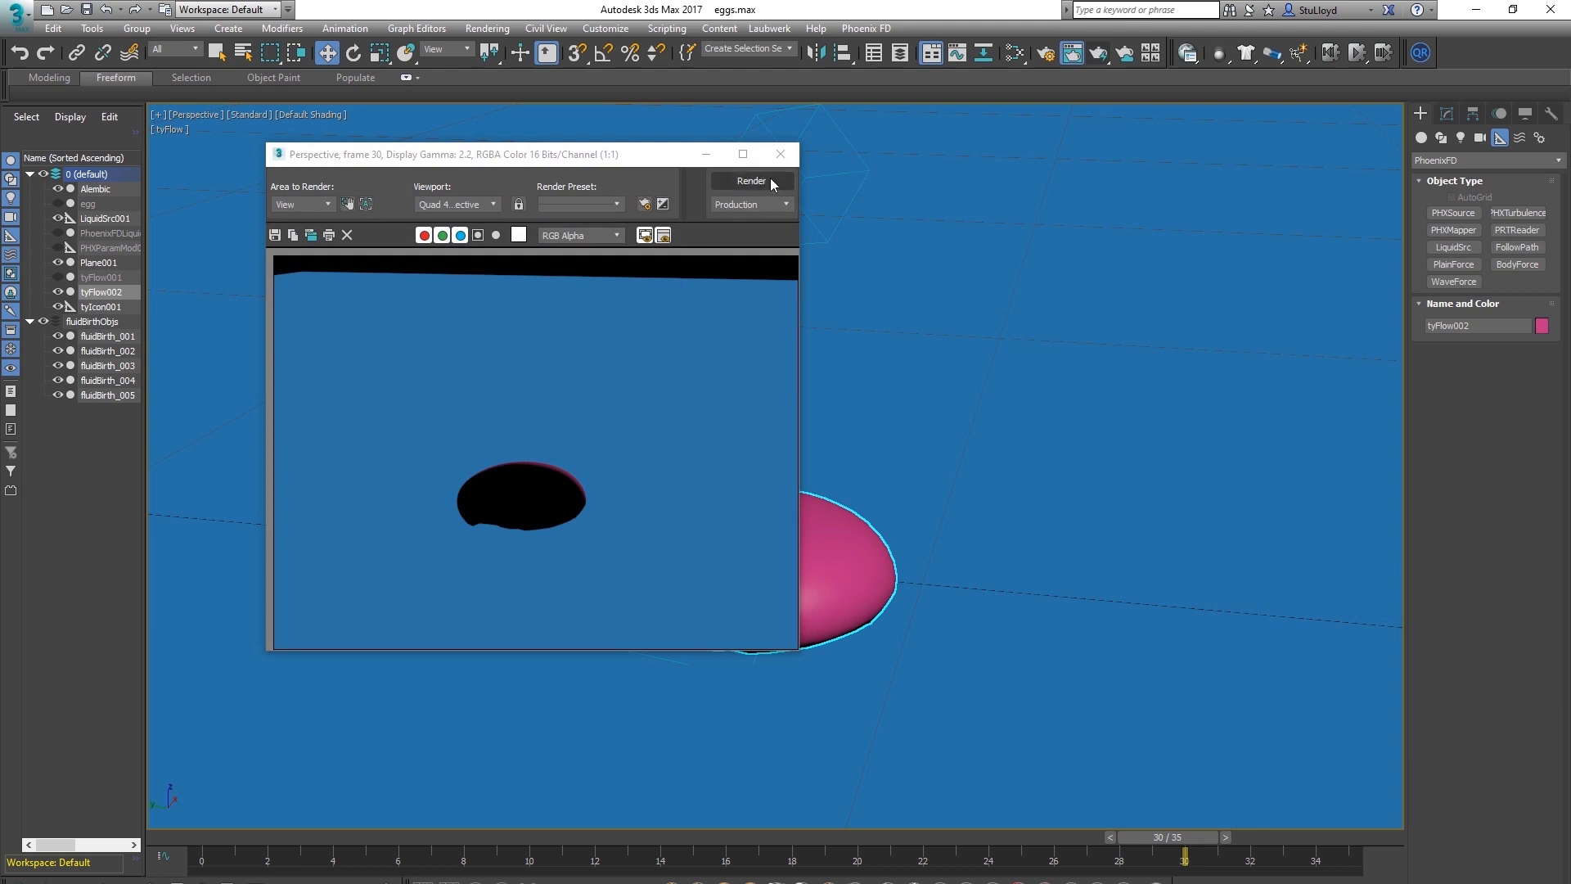
{"action": "left_click", "coordinate": [780, 153]}
Add a Normal modifier to the imported yolk mesh to flip its normals
{"action": "left_click", "coordinate": [1447, 113]}
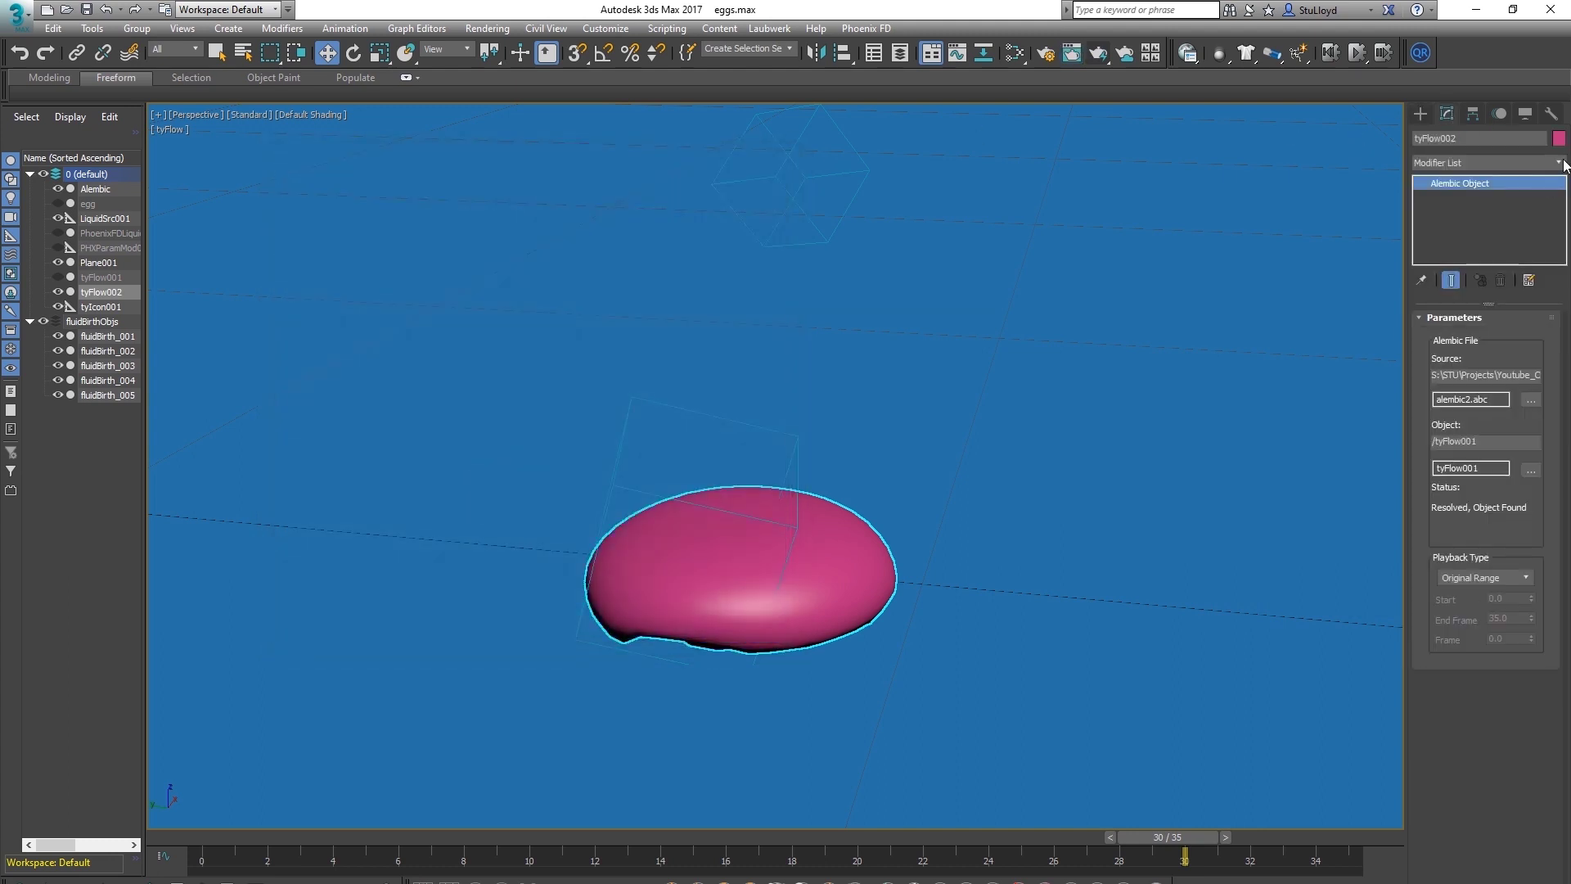
{"action": "left_click", "coordinate": [1561, 163]}
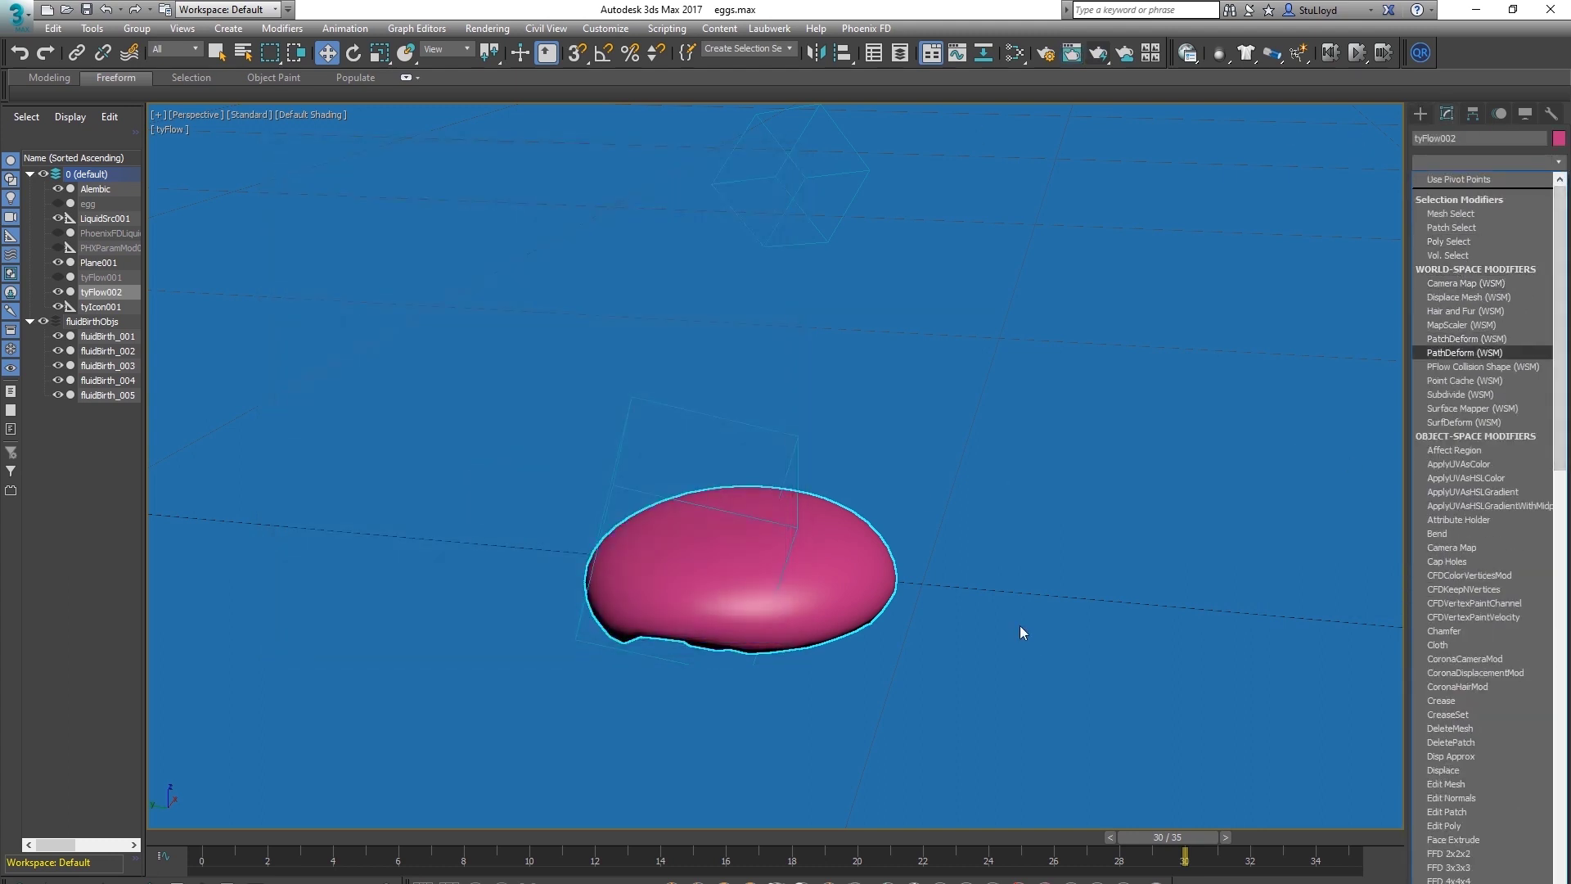
{"action": "scroll", "coordinate": [1476, 596], "scroll_direction": "down", "scroll_amount": 5}
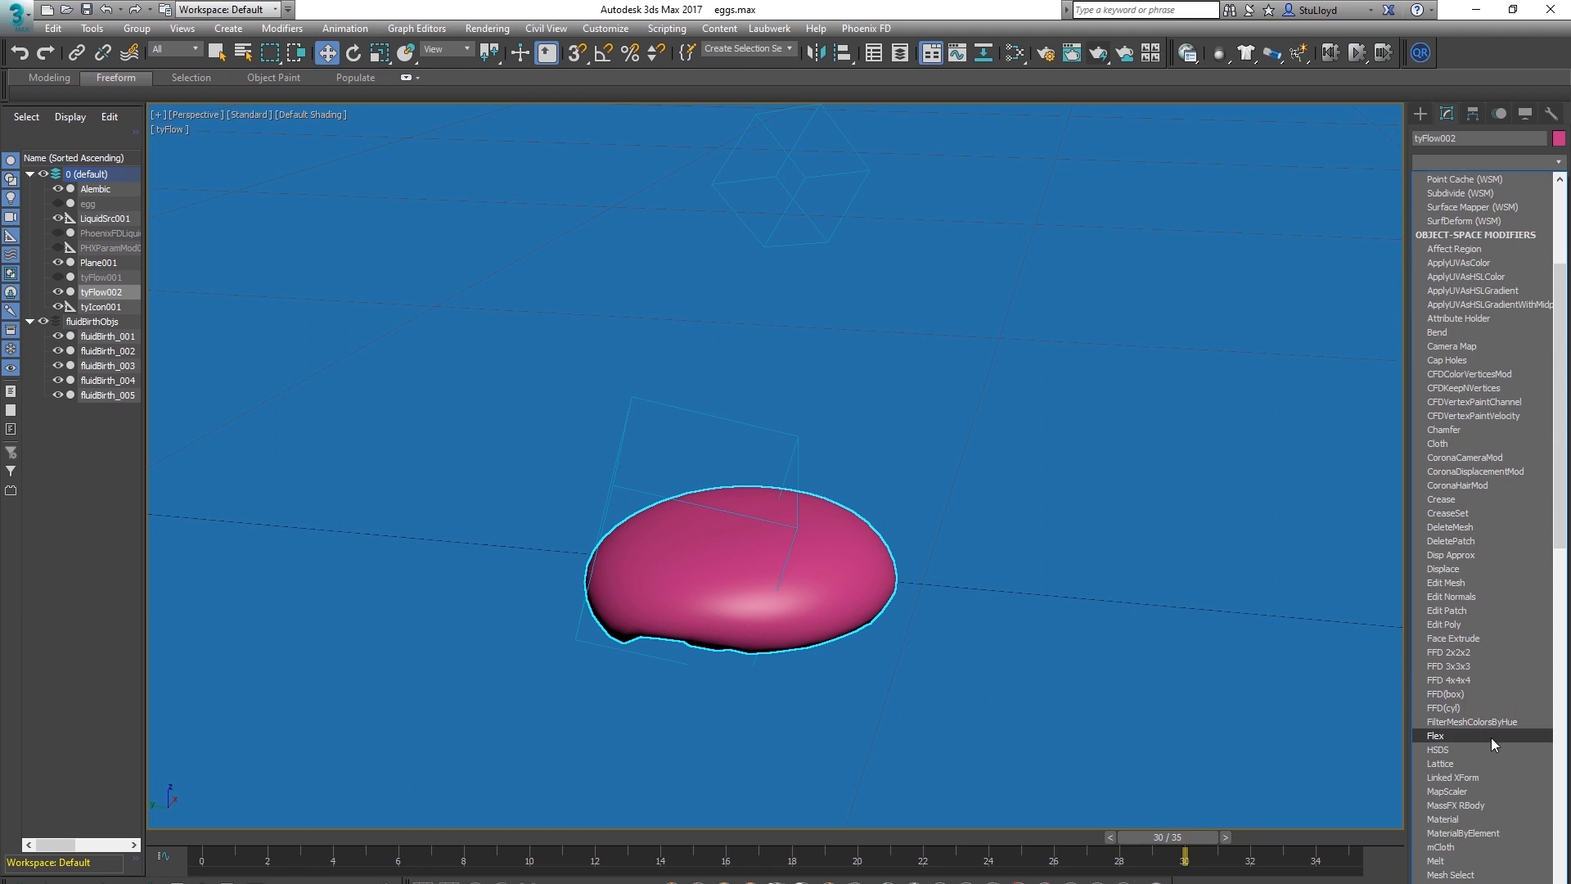
{"action": "scroll", "coordinate": [1477, 724], "scroll_direction": "down", "scroll_amount": 2}
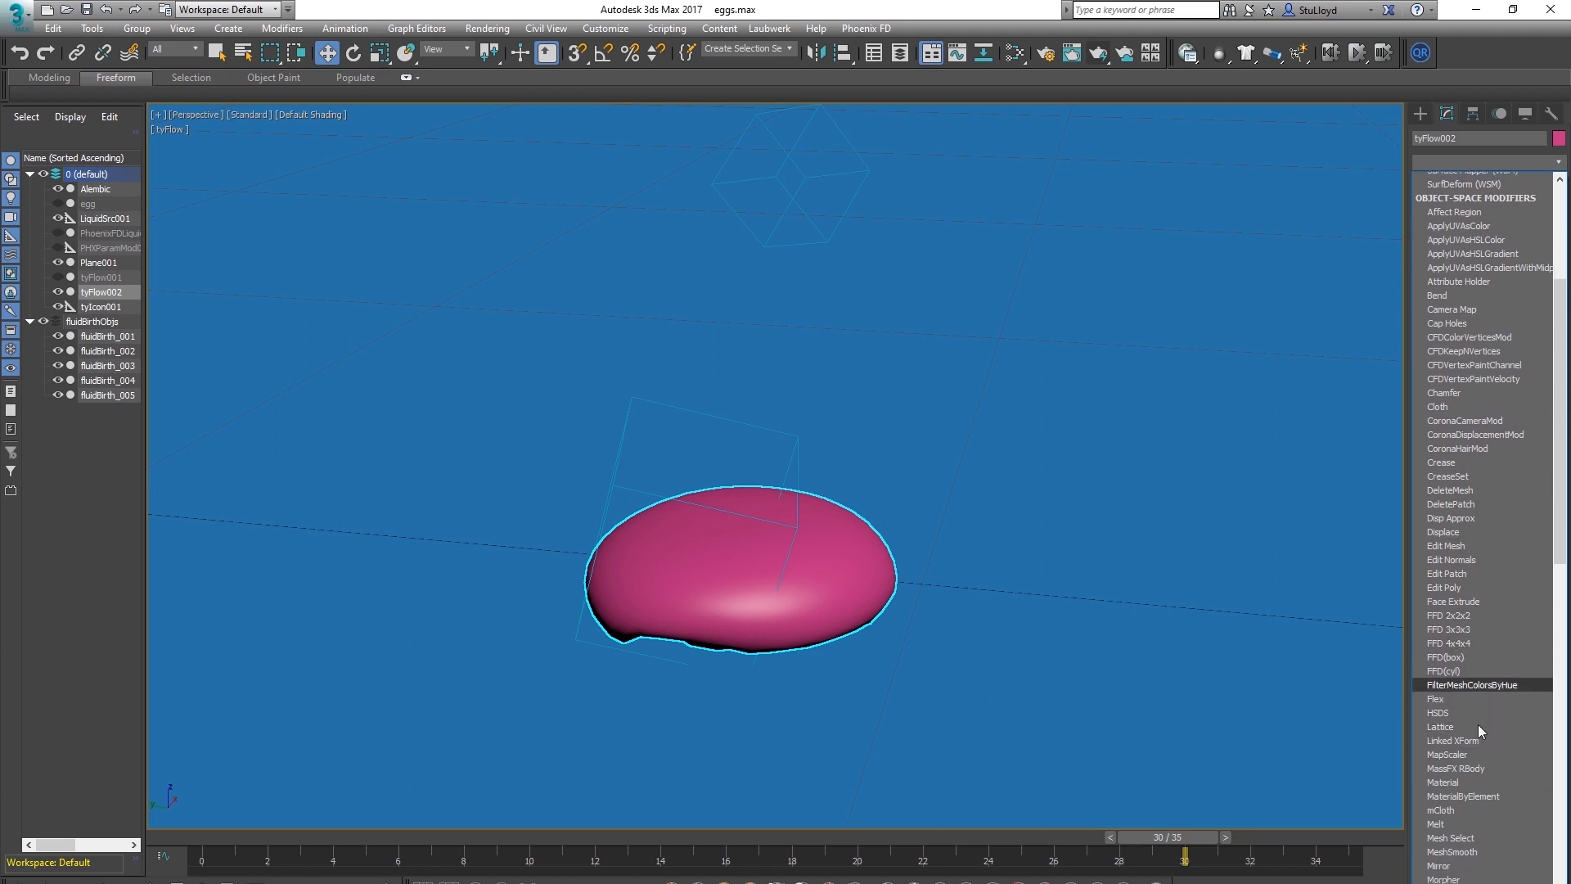
{"action": "left_click", "coordinate": [1442, 875]}
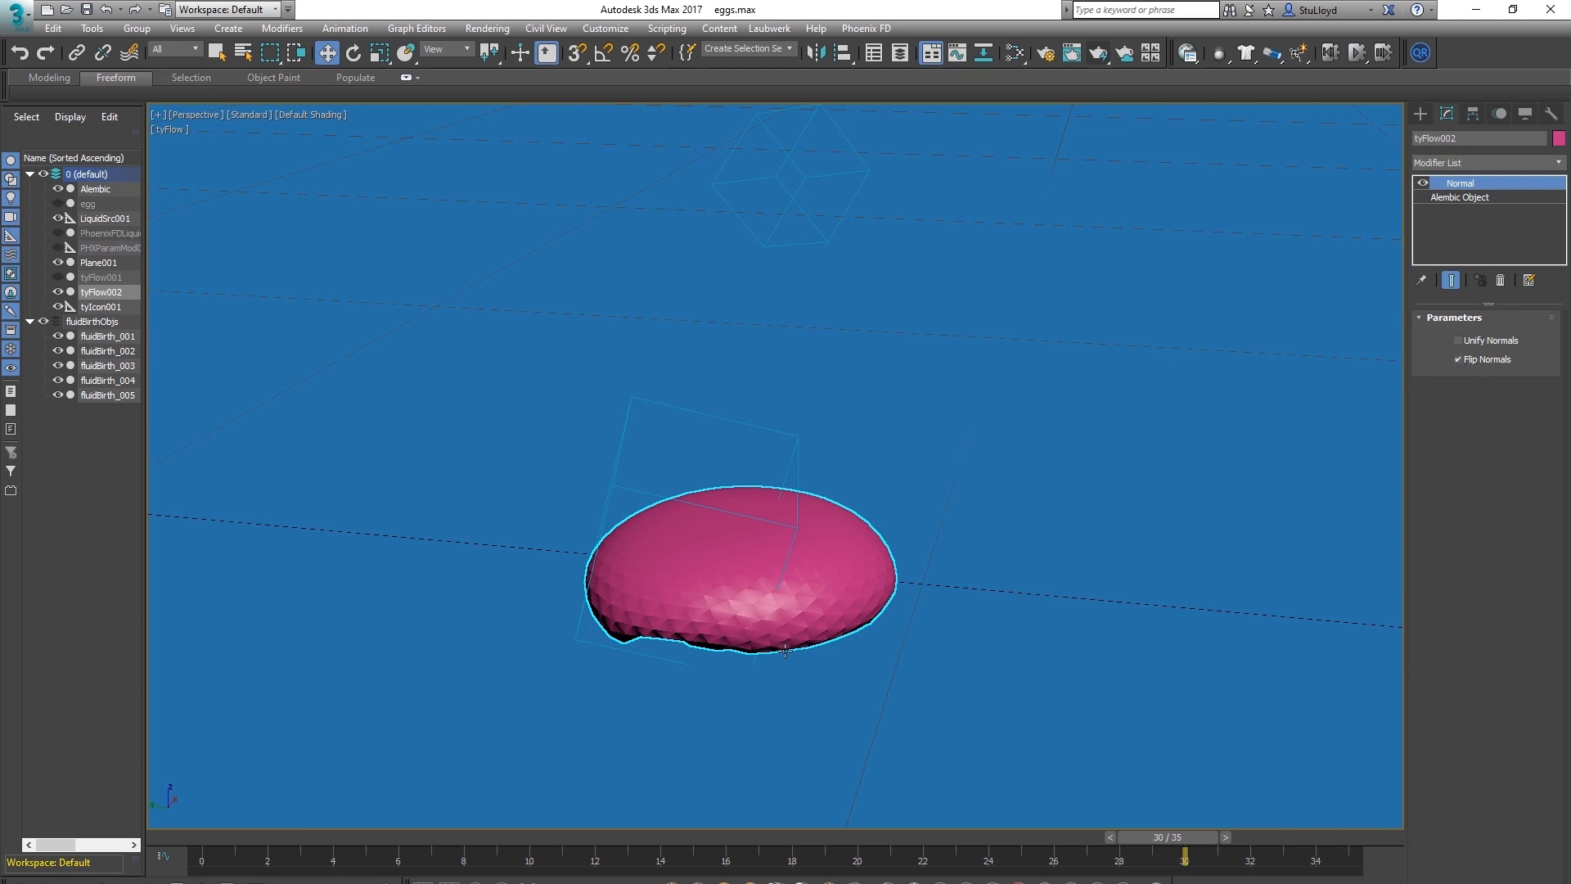
Add a tyWeld modifier above the Normal modifier to weld the yolk mesh's vertices
{"action": "scroll", "coordinate": [835, 576], "scroll_direction": "up", "scroll_amount": 3}
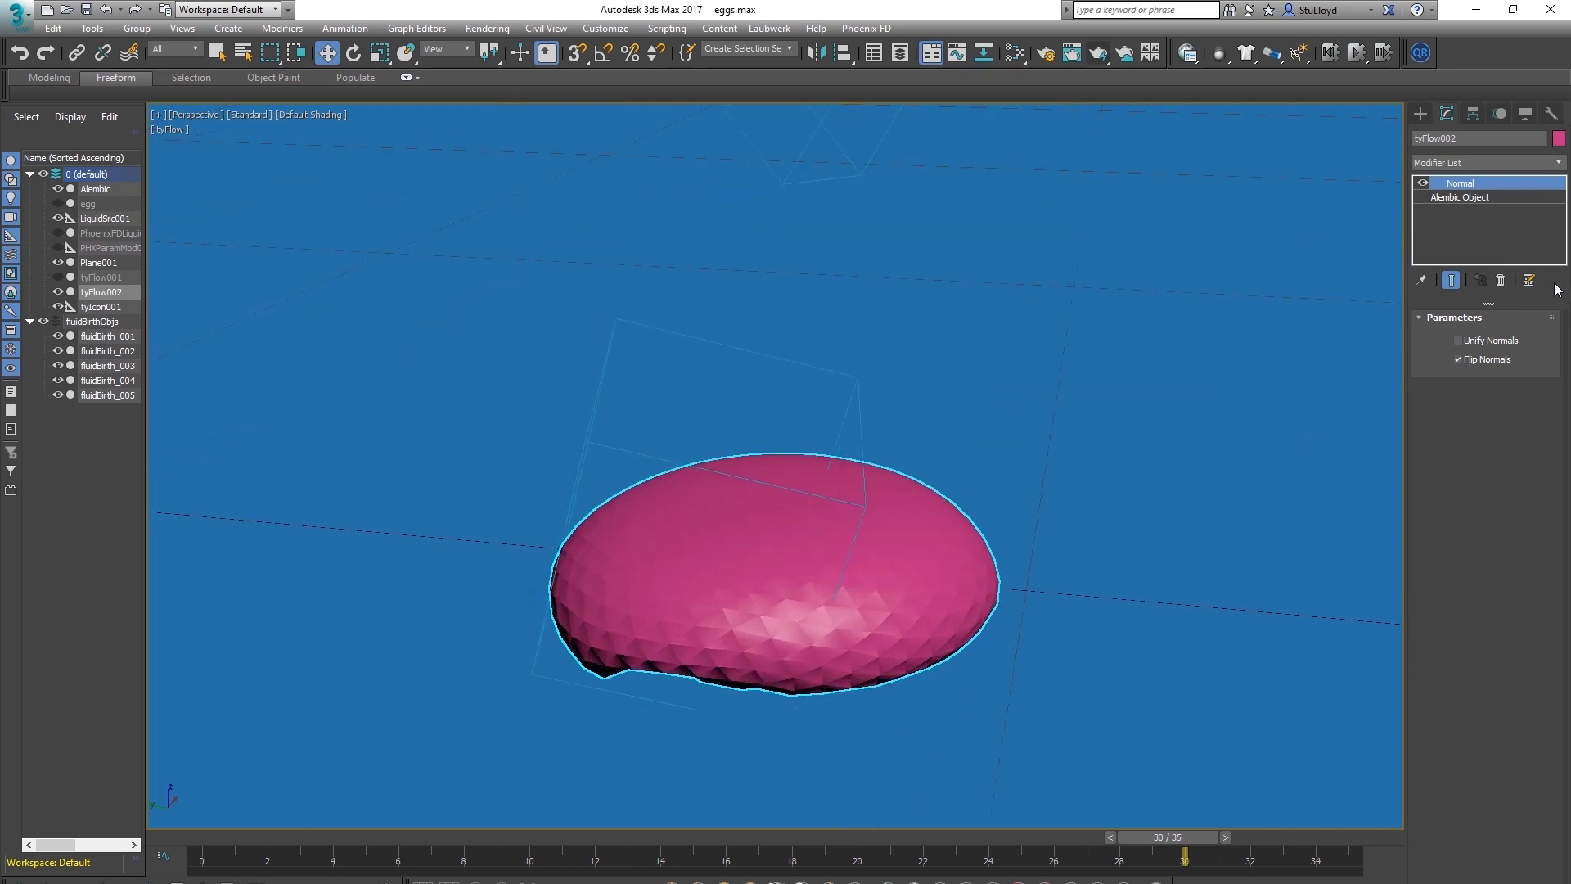
{"action": "middle_click_drag", "start_coordinate": [874, 610], "coordinate": [871, 609]}
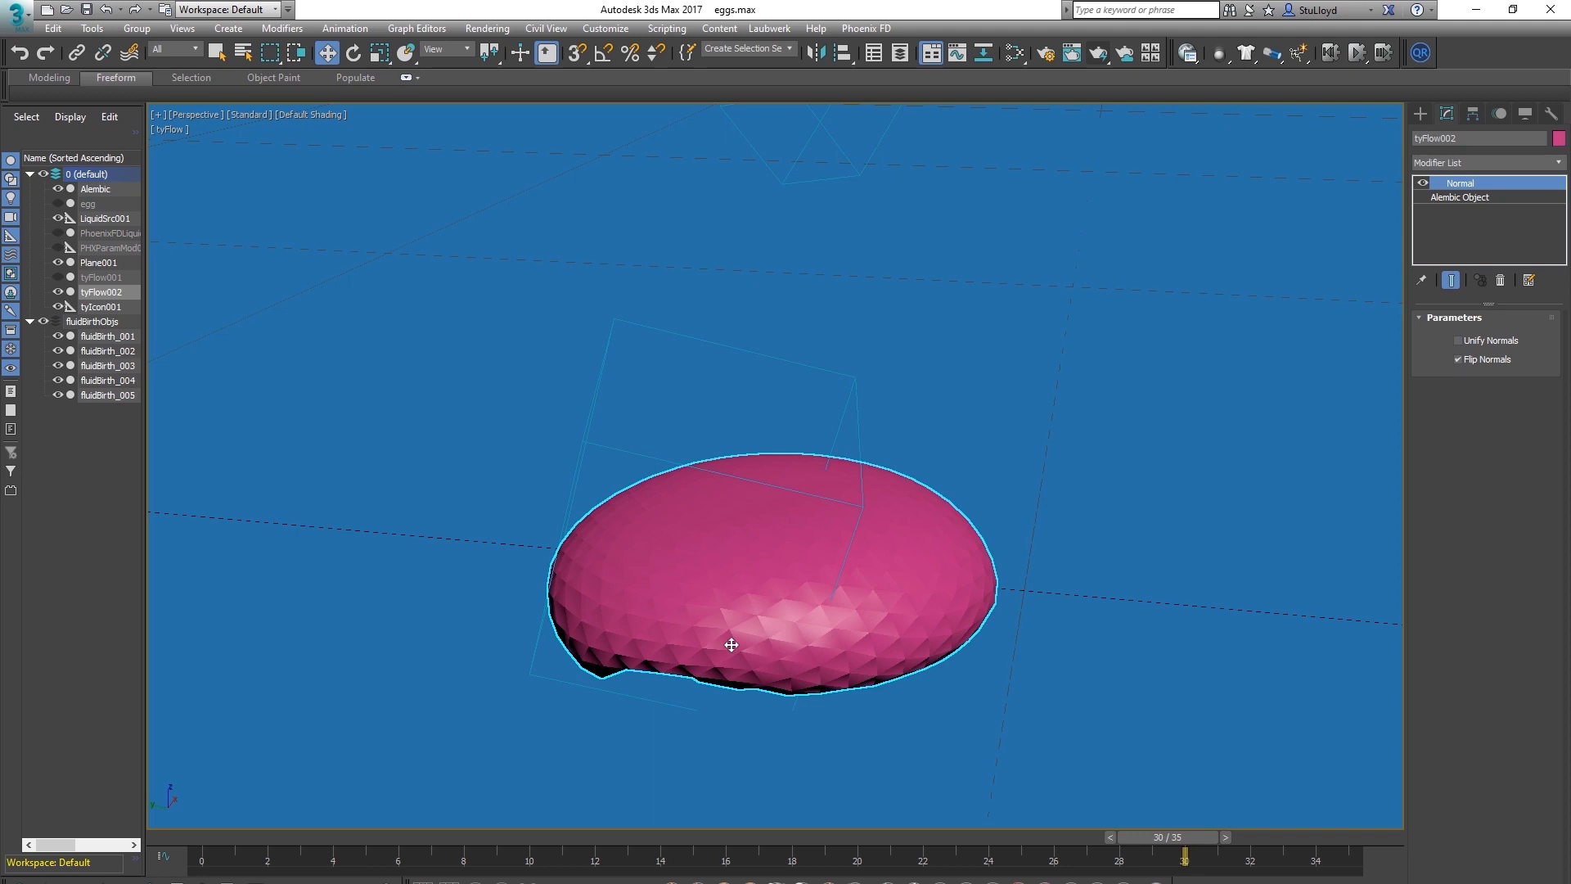
{"action": "left_click", "coordinate": [1549, 168]}
{"action": "scroll", "coordinate": [1536, 573], "scroll_direction": "down", "scroll_amount": 20}
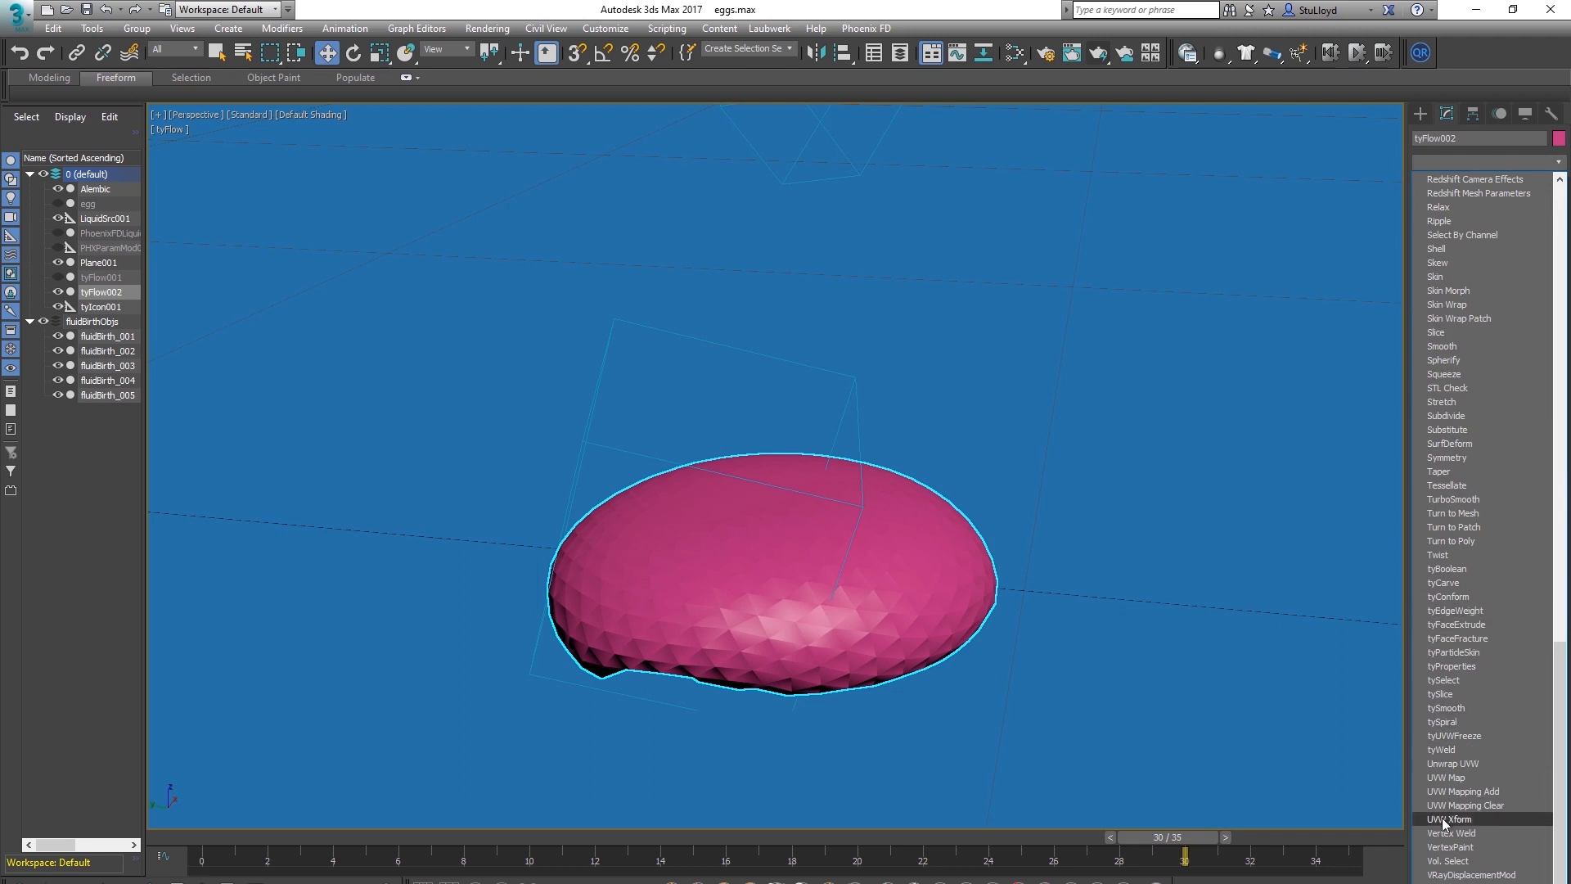
{"action": "left_click", "coordinate": [1439, 750]}
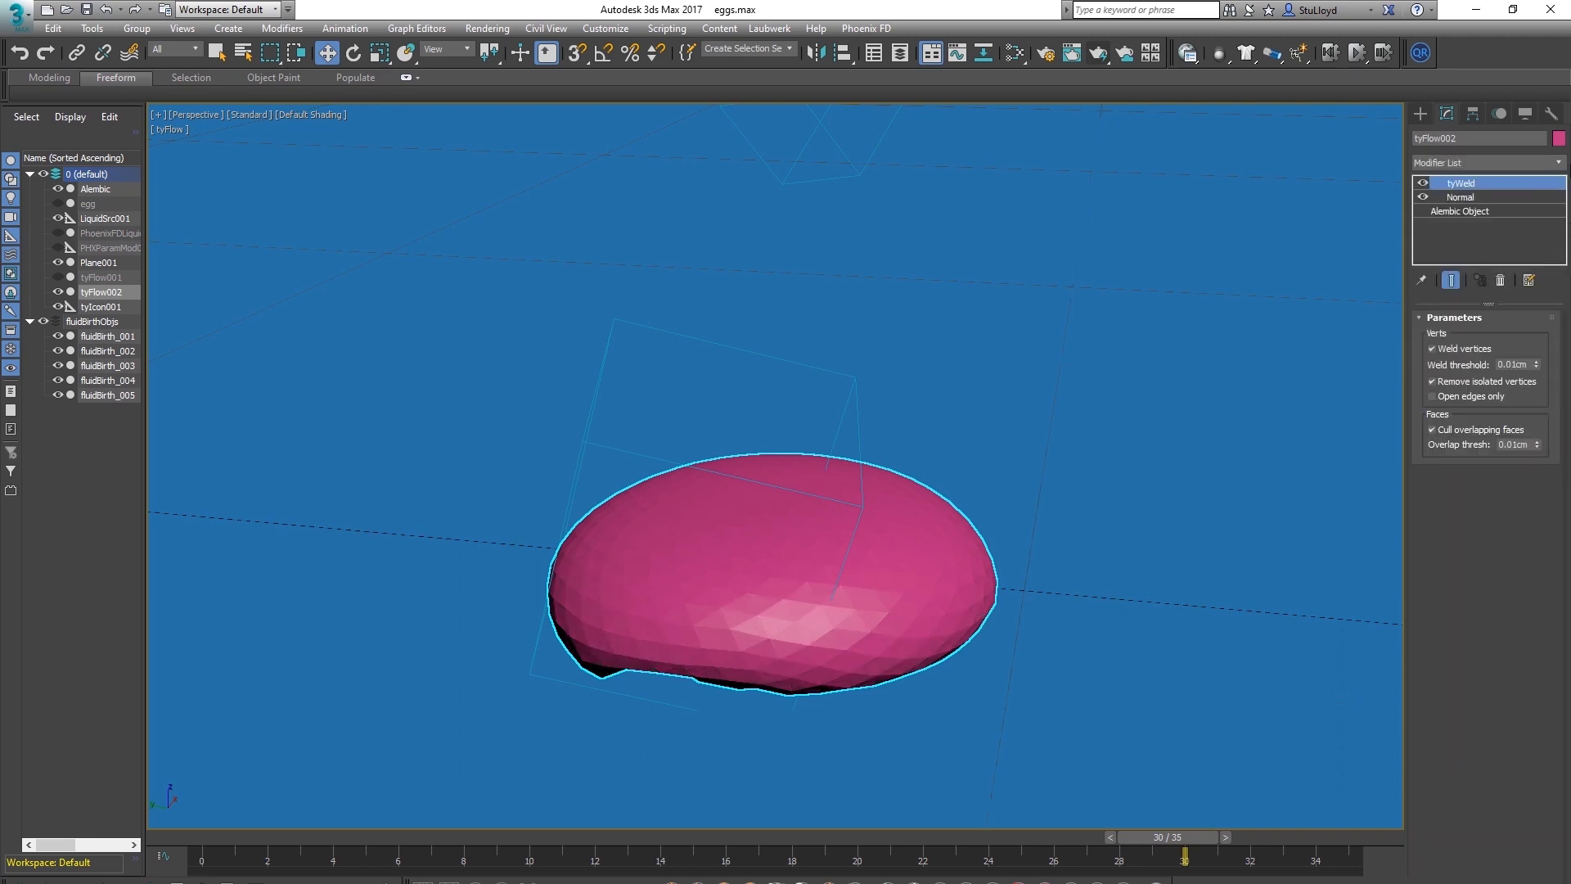
Add a Smooth modifier on top of the yolk's stack and enable Auto Smooth
{"action": "left_click", "coordinate": [1557, 168]}
{"action": "left_click_drag", "start_coordinate": [1561, 217], "coordinate": [1567, 557]}
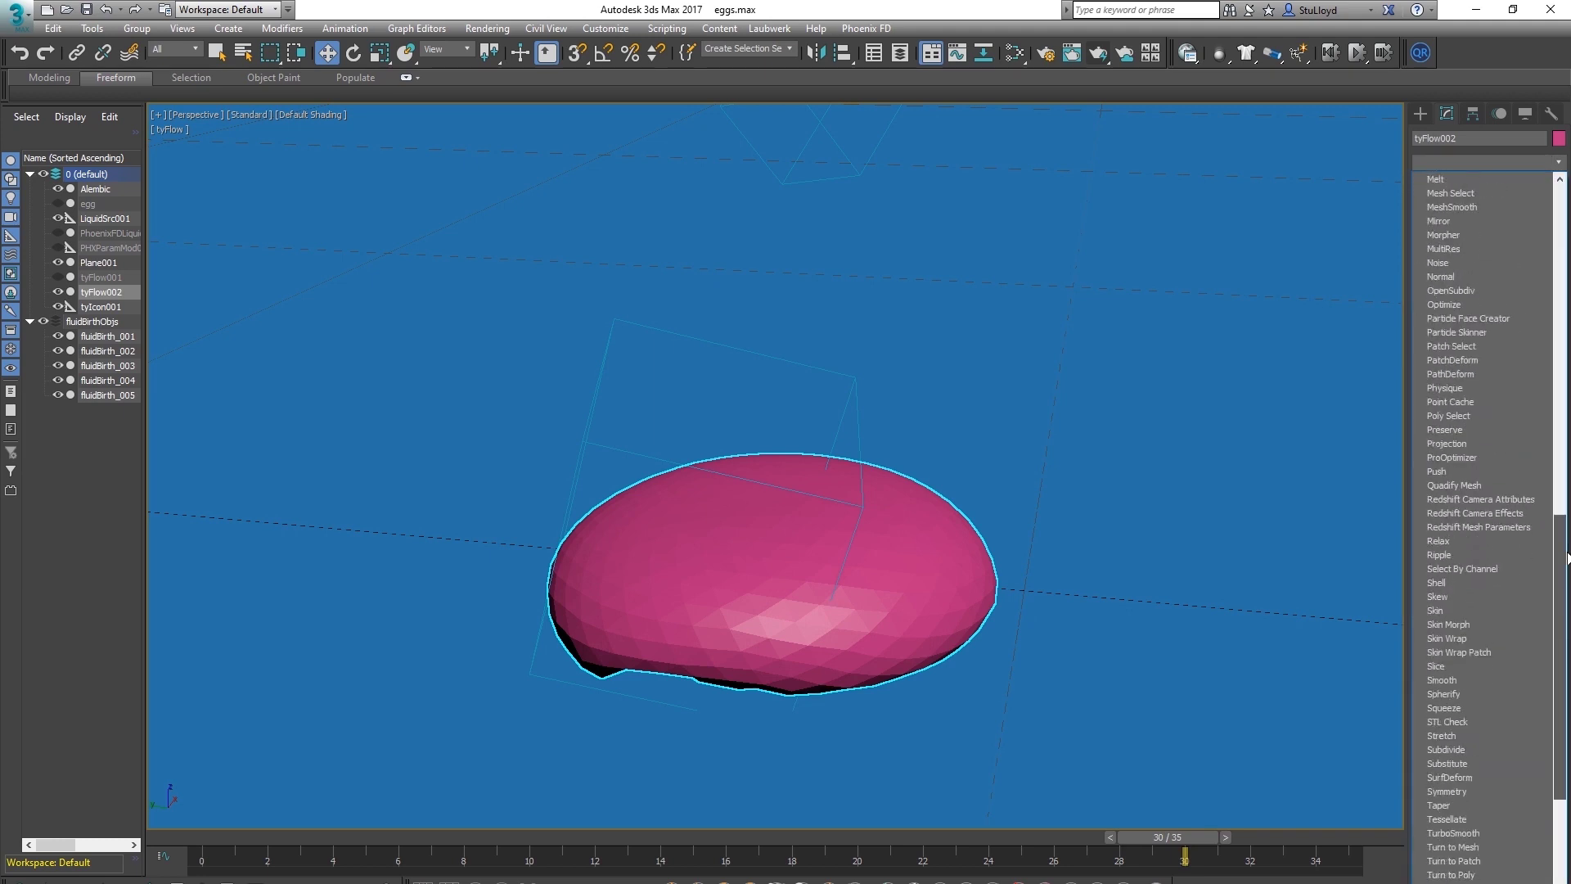
{"action": "left_click", "coordinate": [1465, 680]}
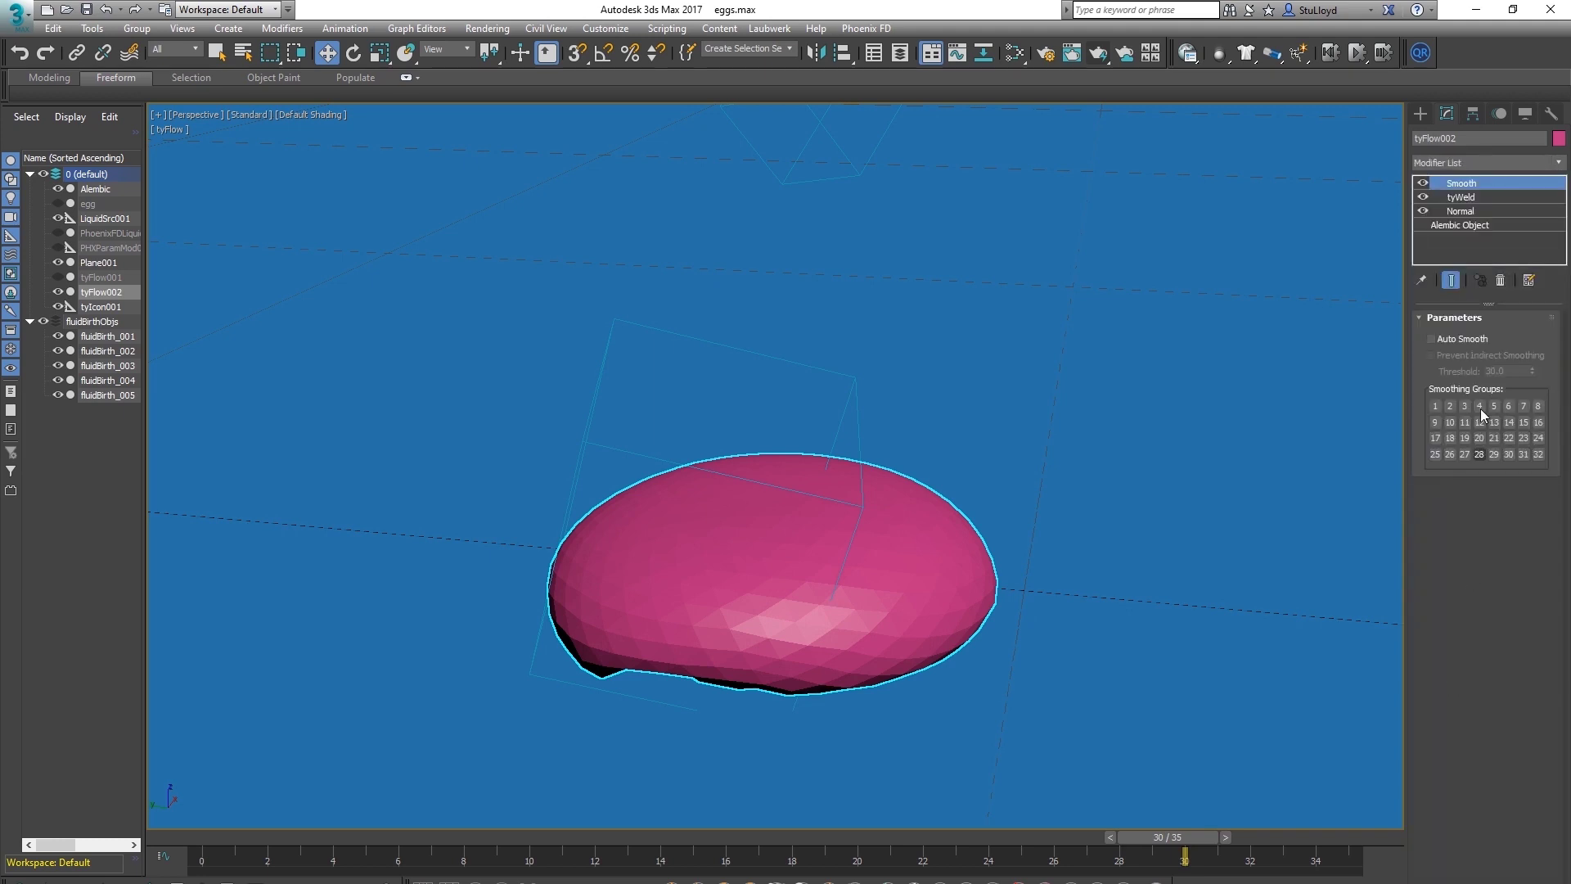
{"action": "left_click", "coordinate": [1432, 339]}
Test render the perspective view again to check the welded and smoothed yolk
{"action": "scroll", "coordinate": [838, 560], "scroll_direction": "down", "scroll_amount": 5}
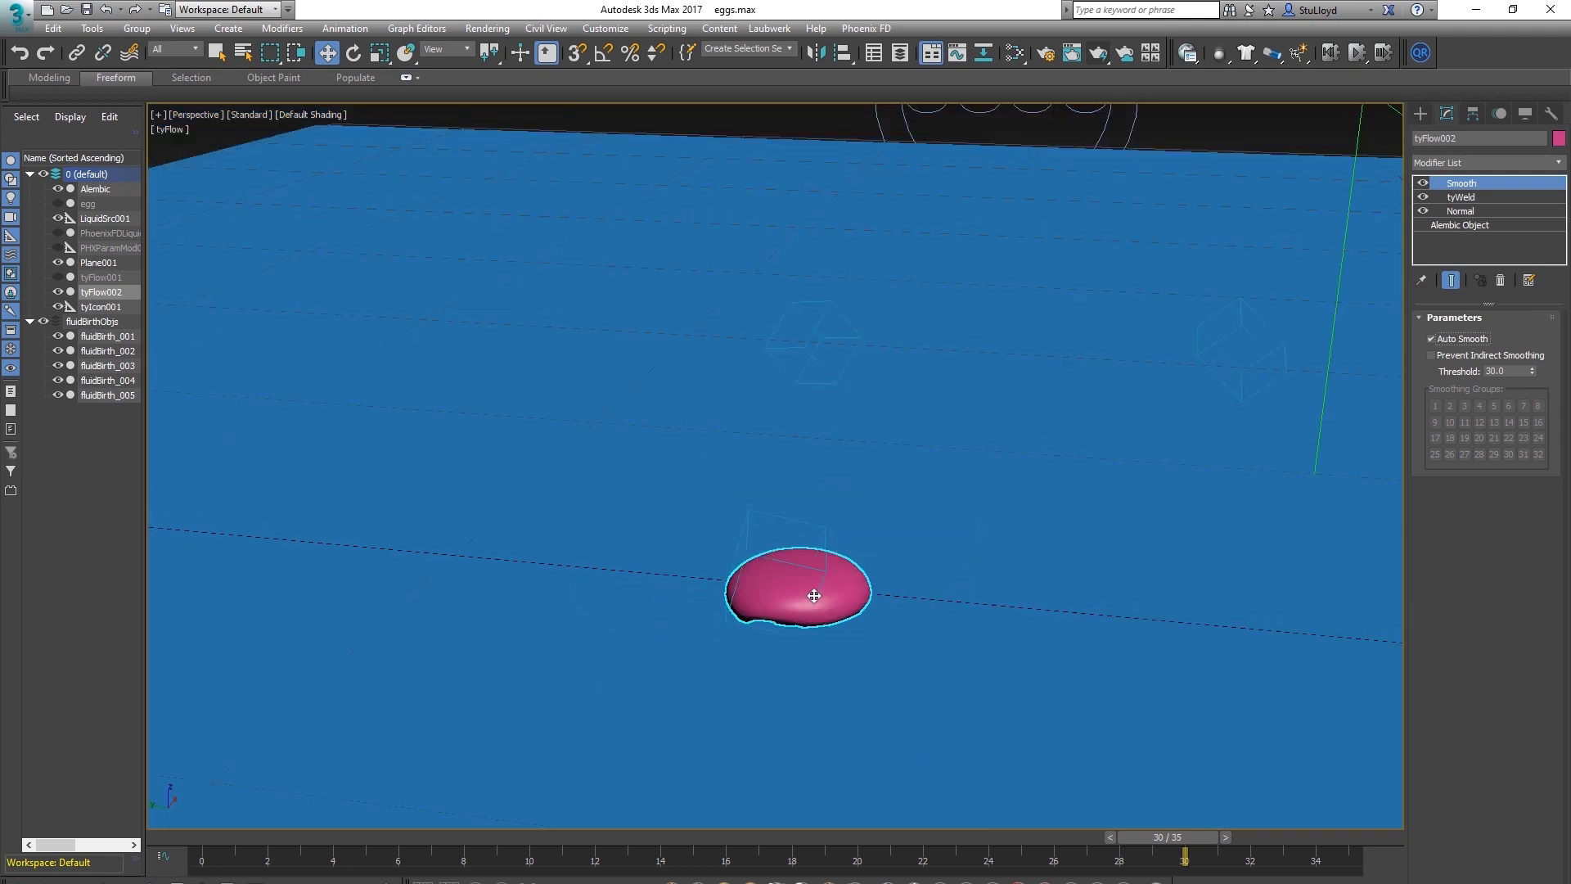
{"action": "scroll", "coordinate": [839, 561], "scroll_direction": "up", "scroll_amount": 4}
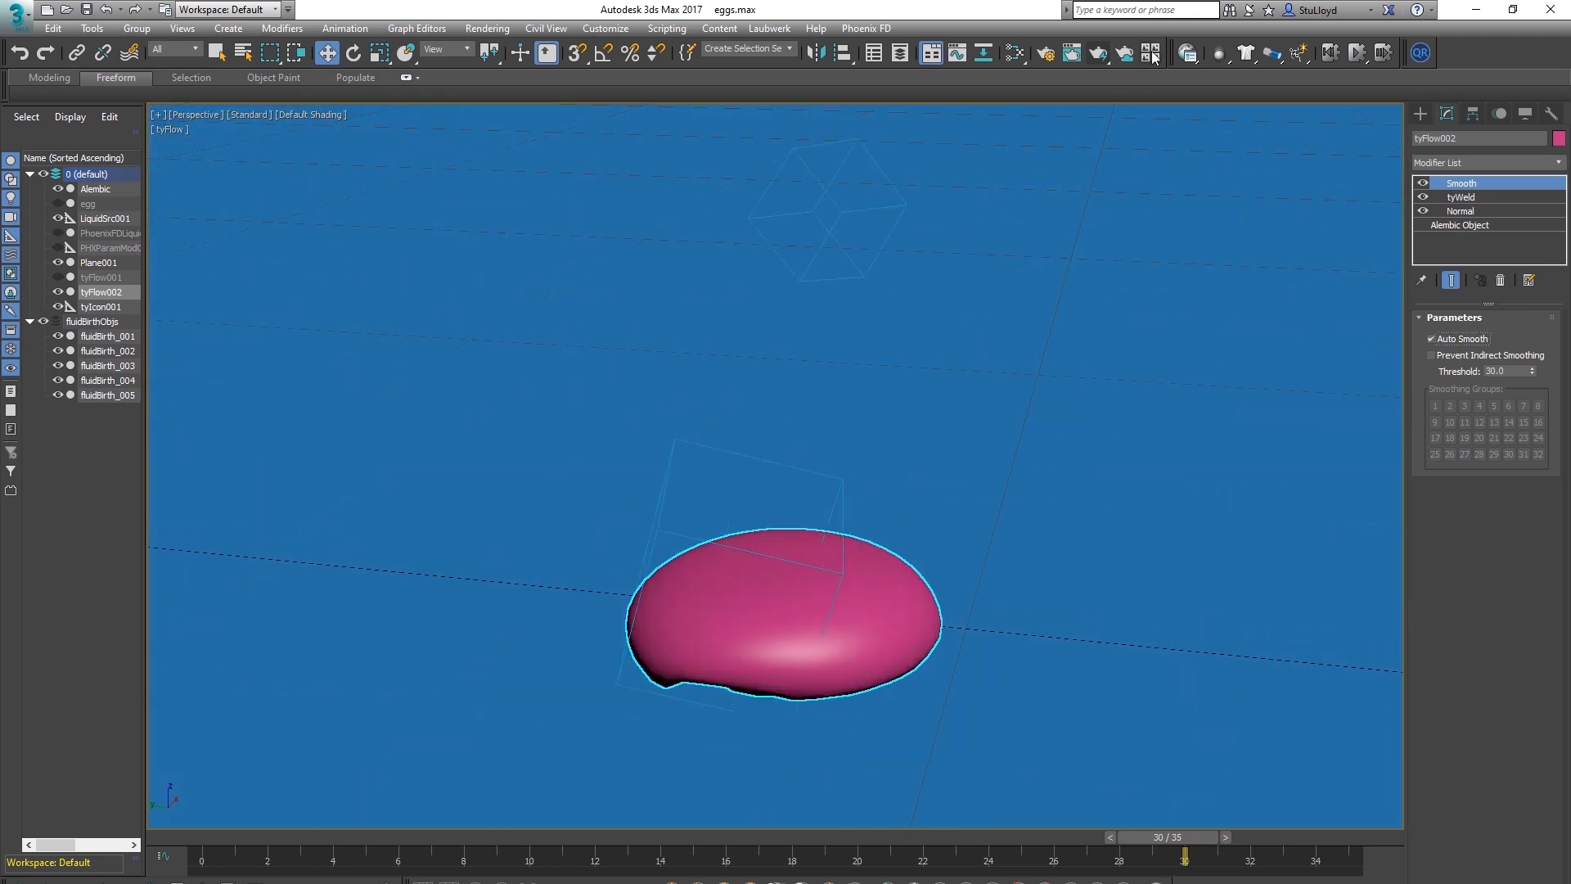
{"action": "left_click", "coordinate": [1100, 54]}
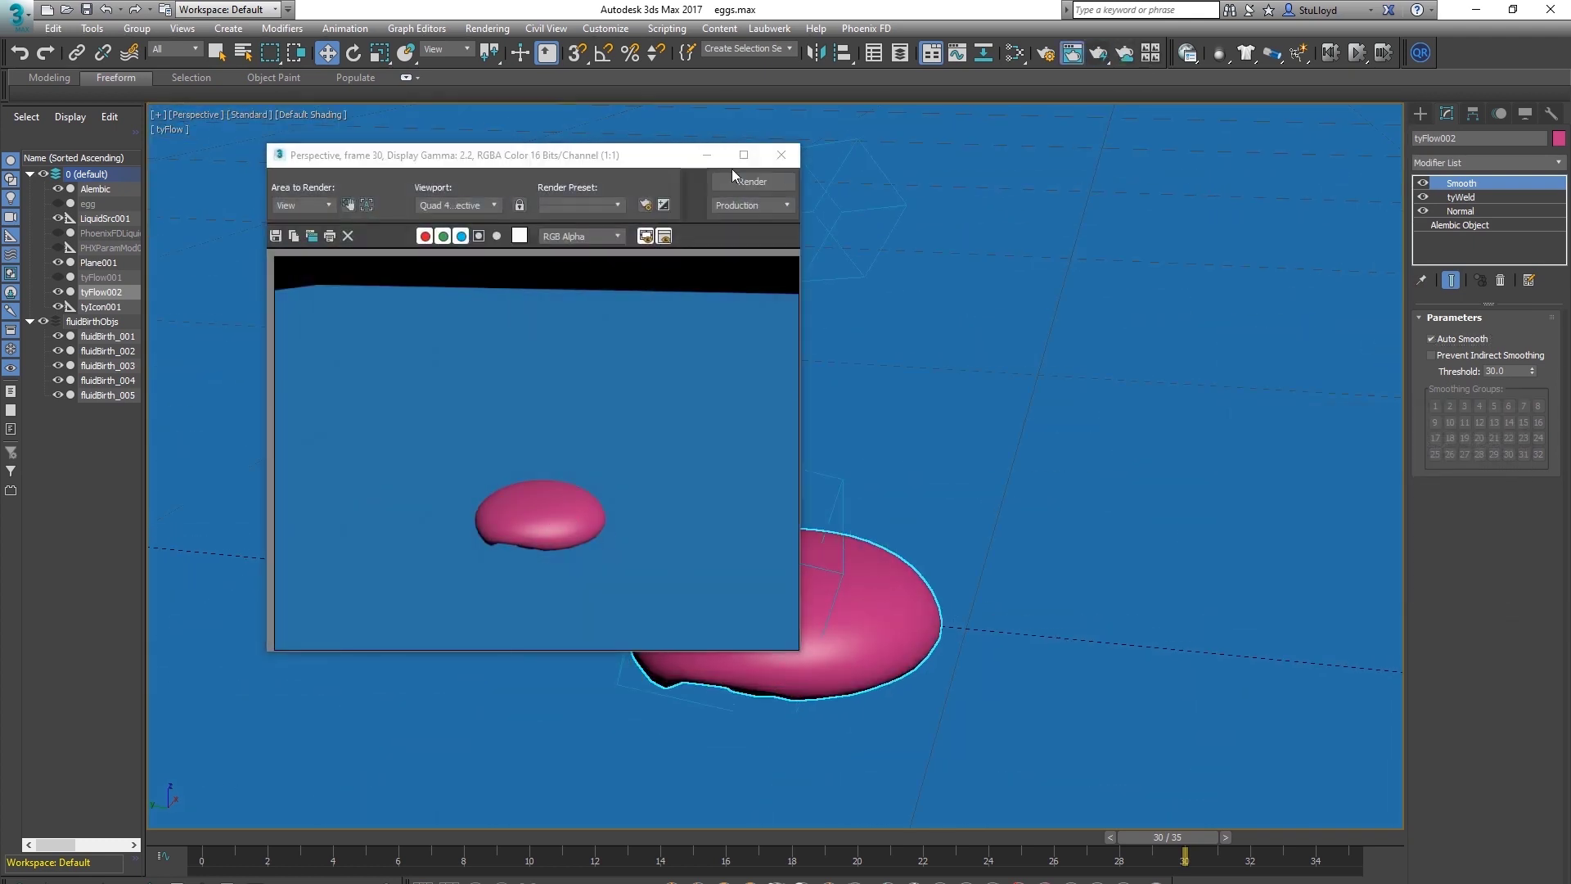
{"action": "left_click", "coordinate": [781, 155]}
Go to frame 28, deselect the yolk and examine its smoothed shape from near and far
{"action": "left_click_drag", "start_coordinate": [1165, 845], "coordinate": [1110, 835]}
{"action": "key", "text": "w"}
{"action": "scroll", "coordinate": [870, 609], "scroll_direction": "down", "scroll_amount": 8}
{"action": "middle_click_drag", "start_coordinate": [870, 608], "coordinate": [889, 624], "text": "alt"}
{"action": "scroll", "coordinate": [869, 622], "scroll_direction": "up", "scroll_amount": 4}
{"action": "scroll", "coordinate": [875, 631], "scroll_direction": "down", "scroll_amount": 4}
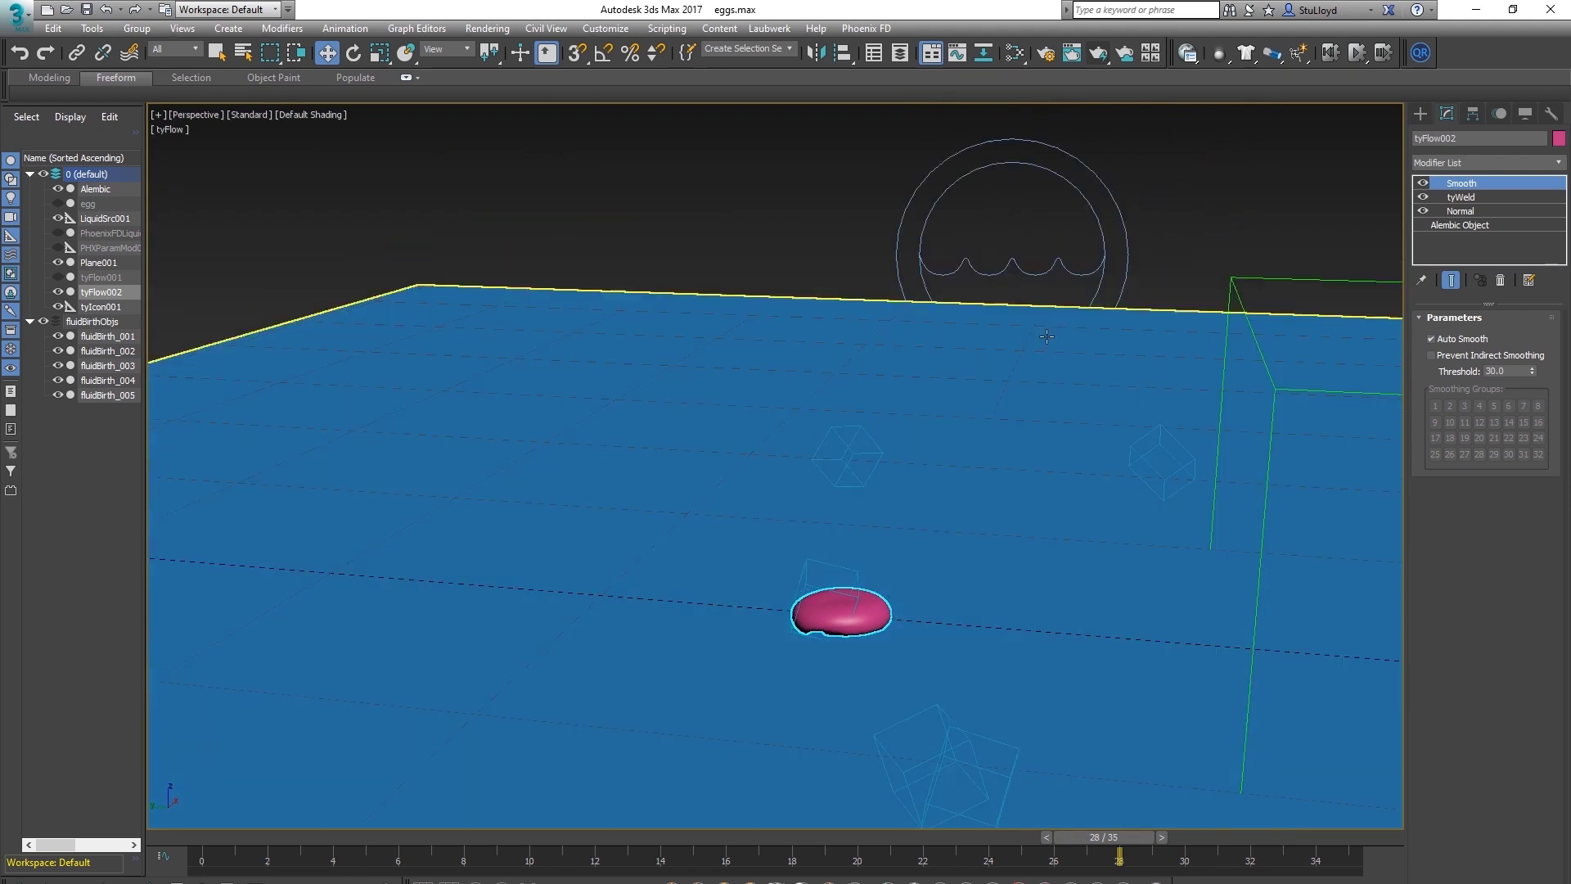
{"action": "left_click", "coordinate": [1227, 231]}
{"action": "scroll", "coordinate": [822, 613], "scroll_direction": "up", "scroll_amount": 5}
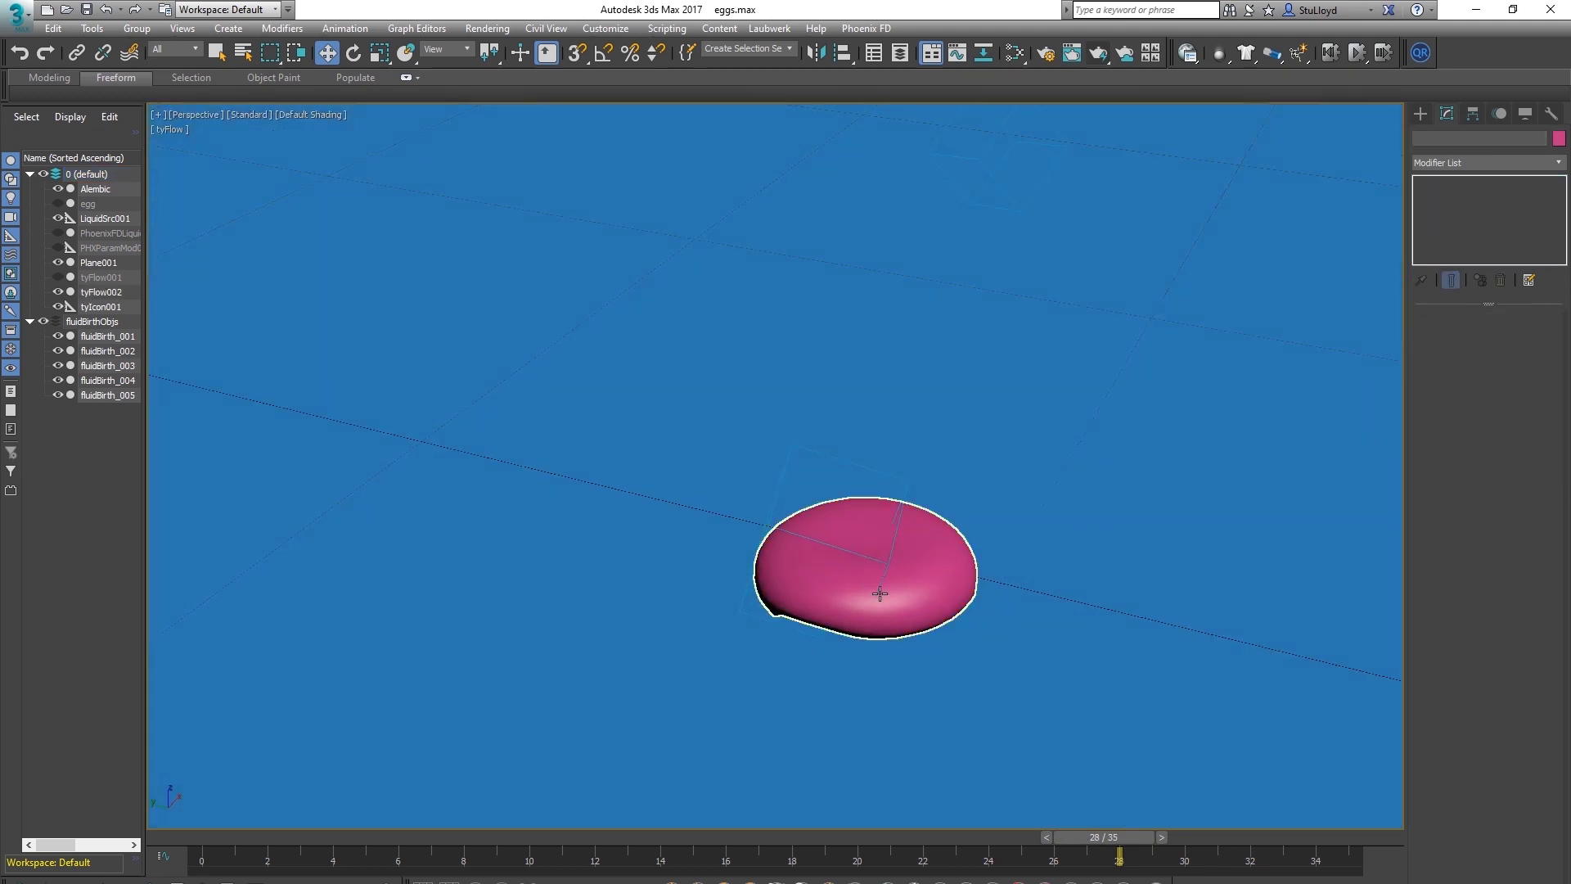
{"action": "scroll", "coordinate": [883, 615], "scroll_direction": "down", "scroll_amount": 5}
{"action": "scroll", "coordinate": [916, 573], "scroll_direction": "up", "scroll_amount": 4}
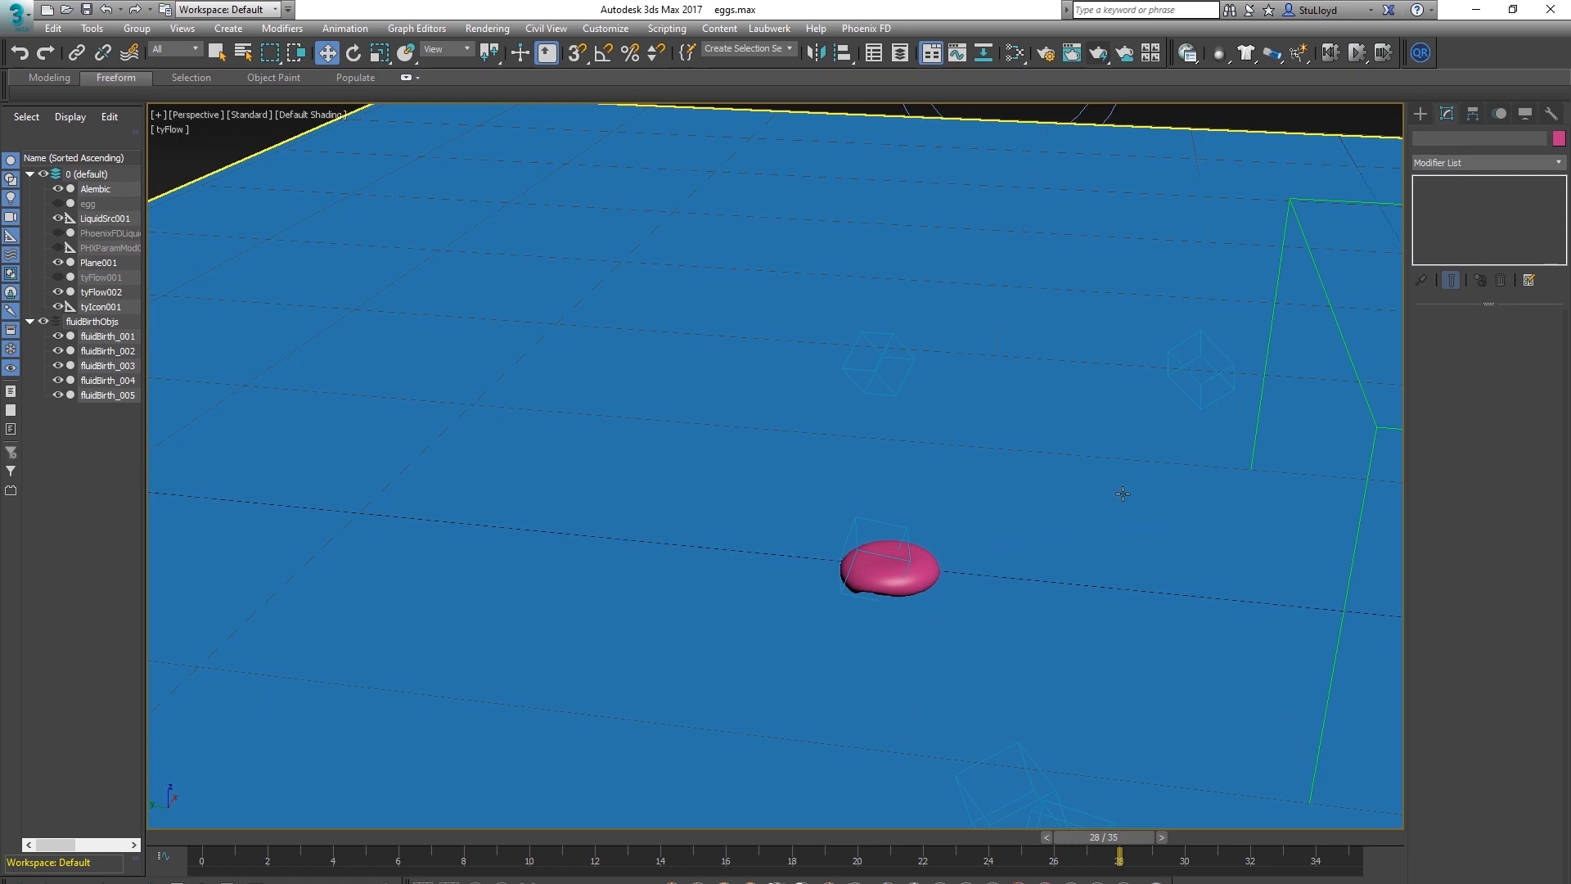
{"action": "scroll", "coordinate": [879, 501], "scroll_direction": "up", "scroll_amount": 4}
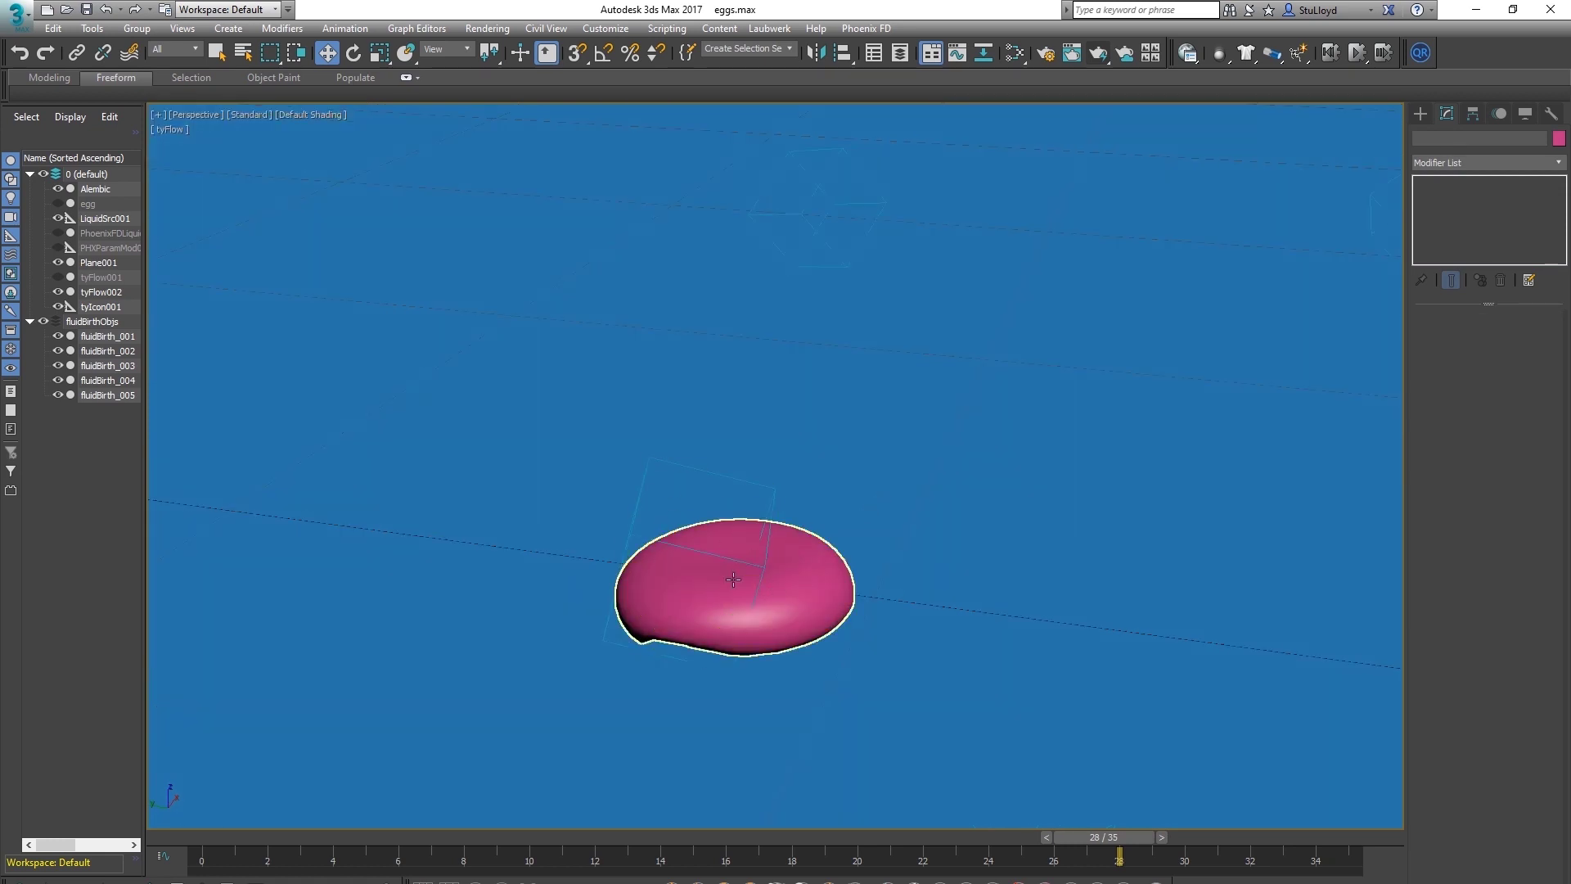
{"action": "scroll", "coordinate": [1078, 428], "scroll_direction": "down", "scroll_amount": 5}
Step through frames 24 to 26 and examine how the yolk lands and flattens on the plane
{"action": "middle_click_drag", "start_coordinate": [995, 480], "coordinate": [1031, 563], "text": "alt"}
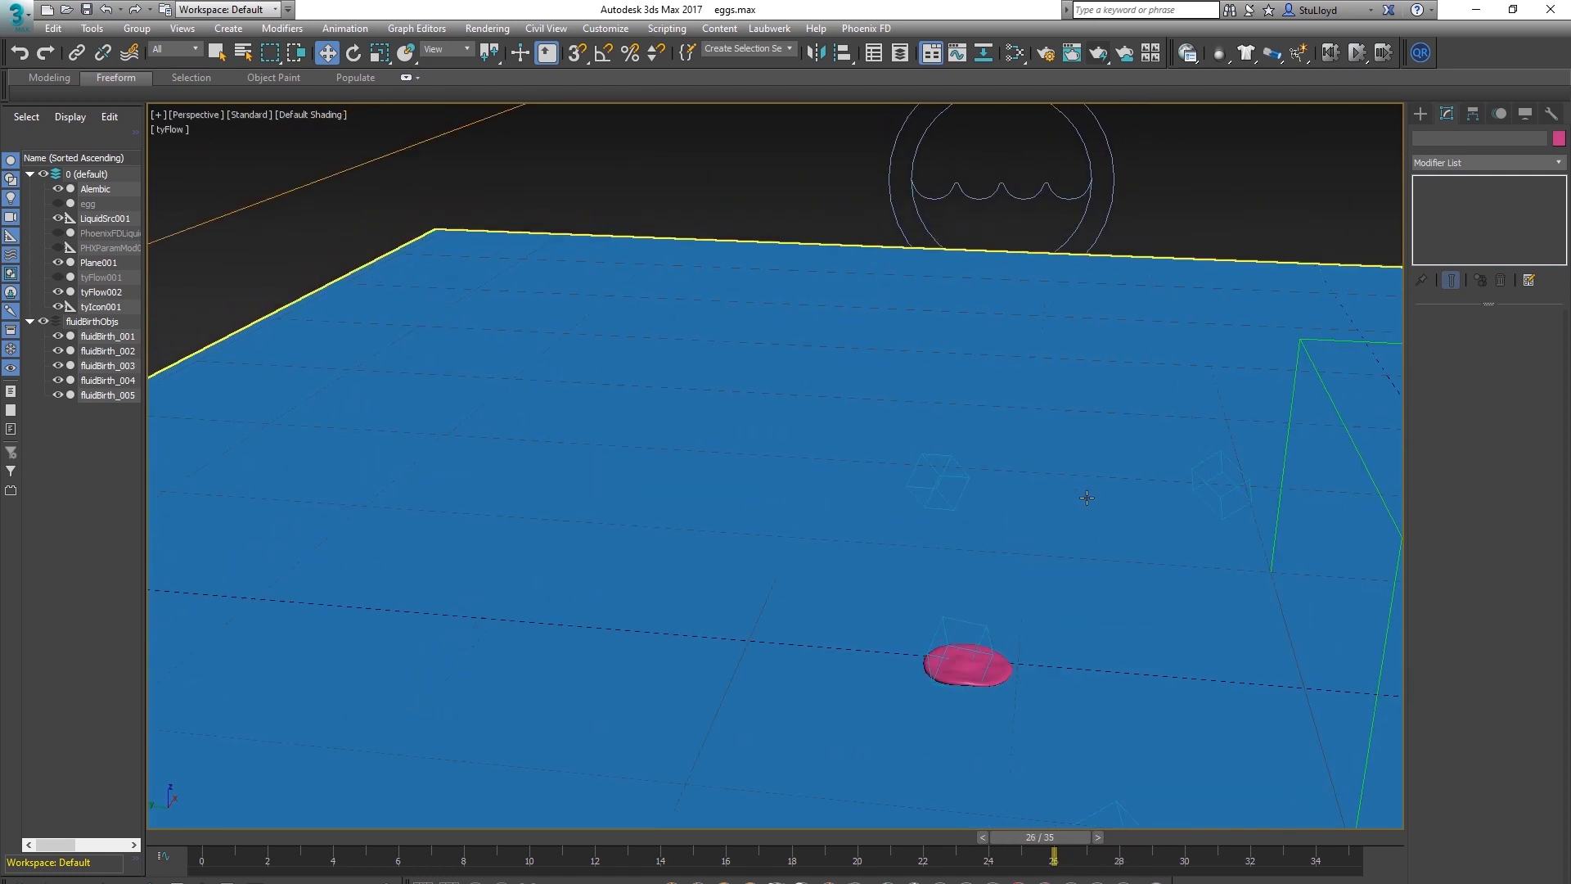
{"action": "left_click", "coordinate": [961, 586]}
{"action": "left_click", "coordinate": [1042, 595]}
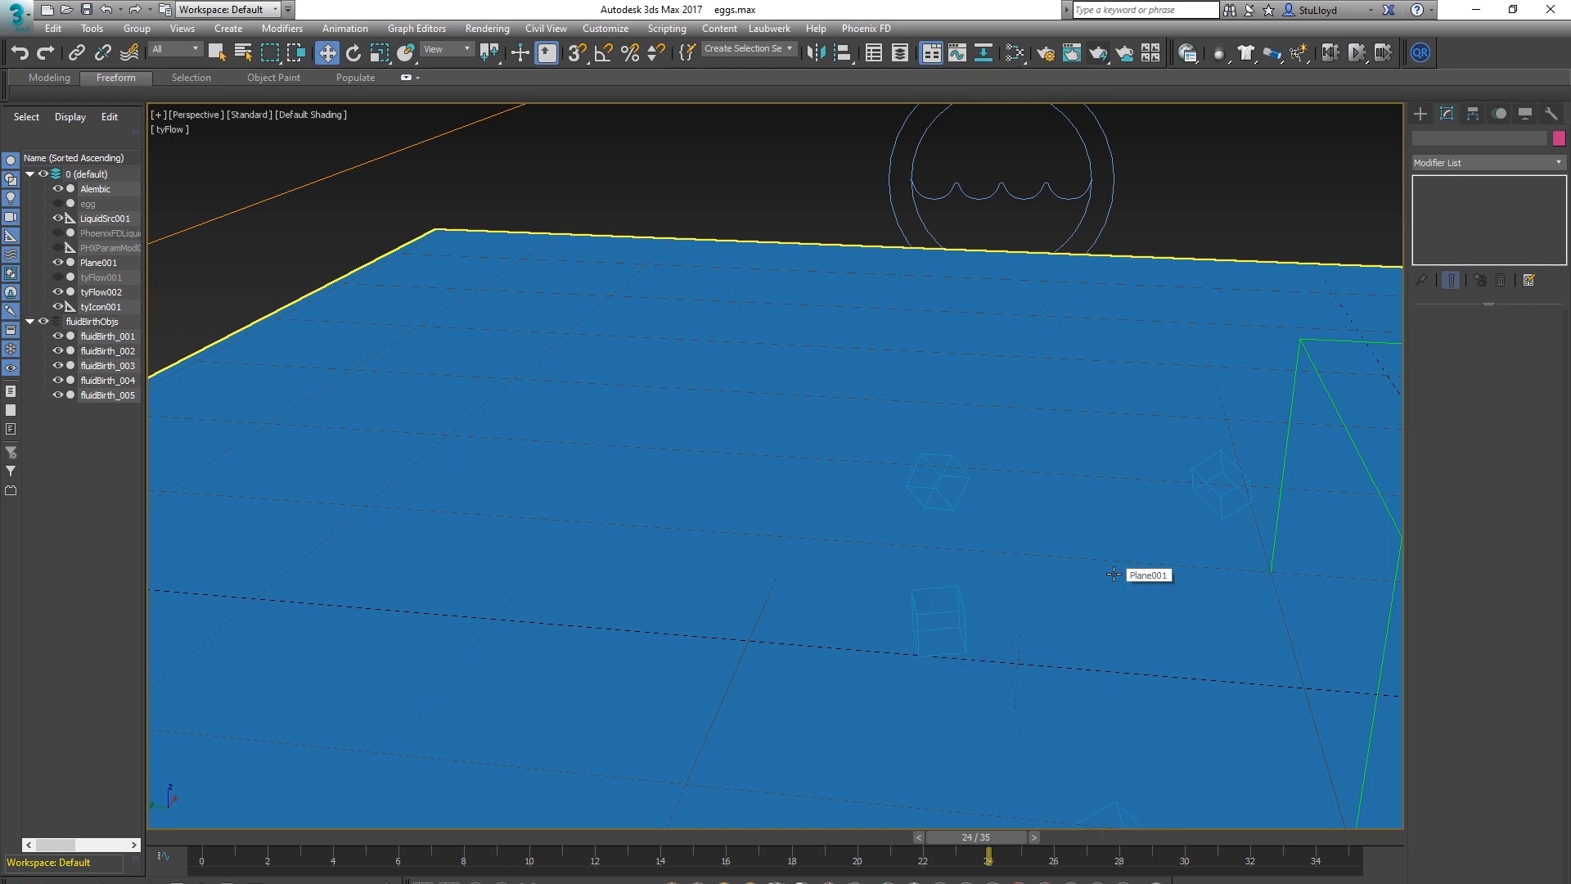
{"action": "scroll", "coordinate": [801, 473], "scroll_direction": "down", "scroll_amount": 3}
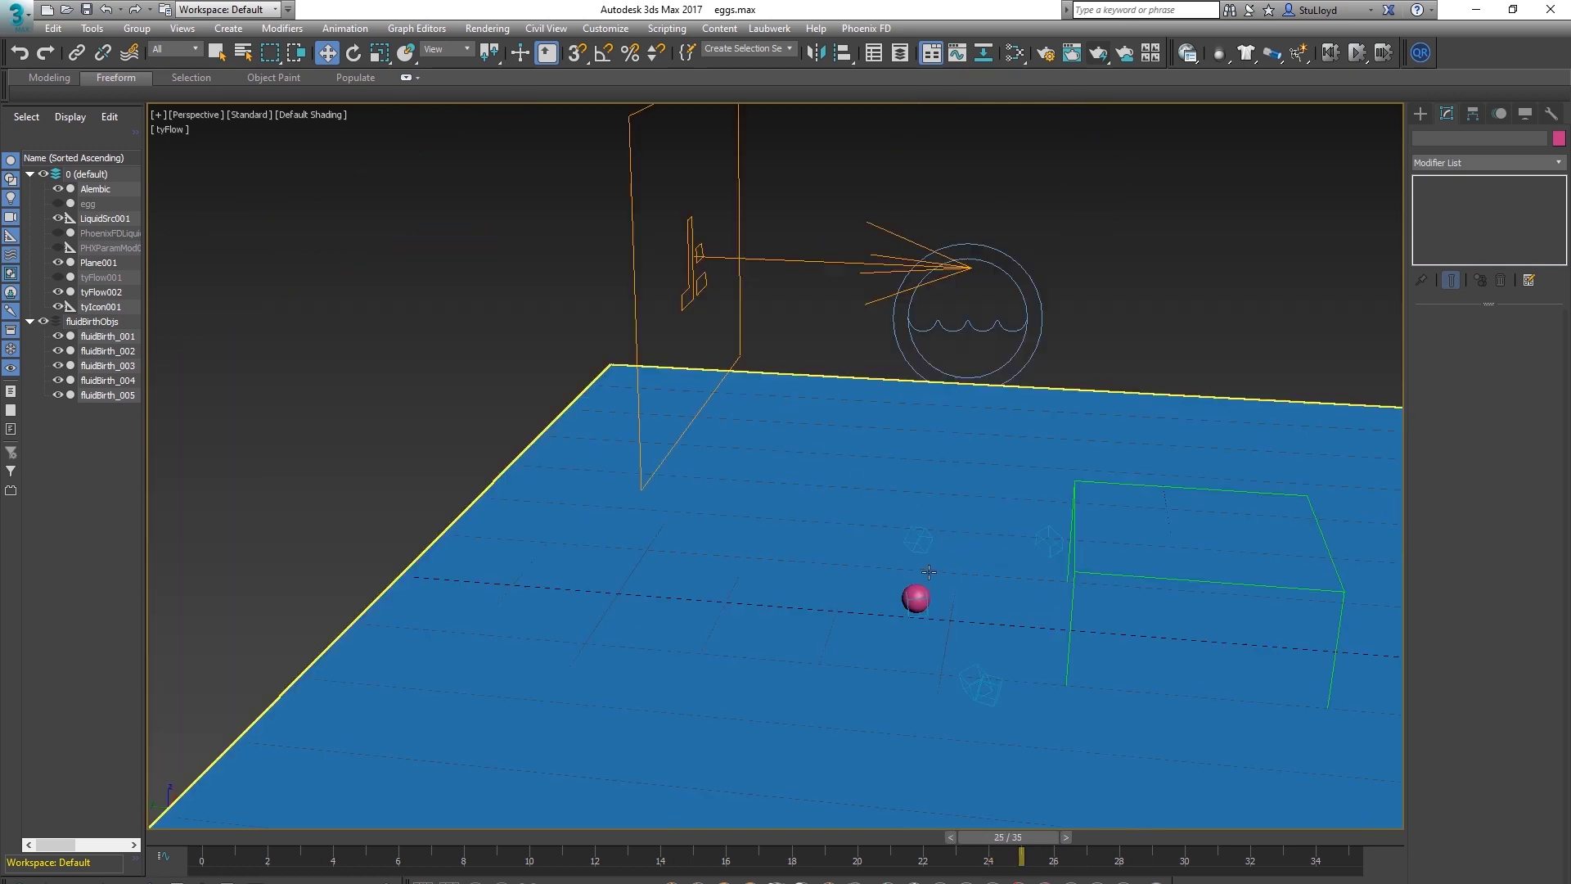
{"action": "scroll", "coordinate": [929, 571], "scroll_direction": "up", "scroll_amount": 4}
{"action": "scroll", "coordinate": [895, 593], "scroll_direction": "down", "scroll_amount": 1}
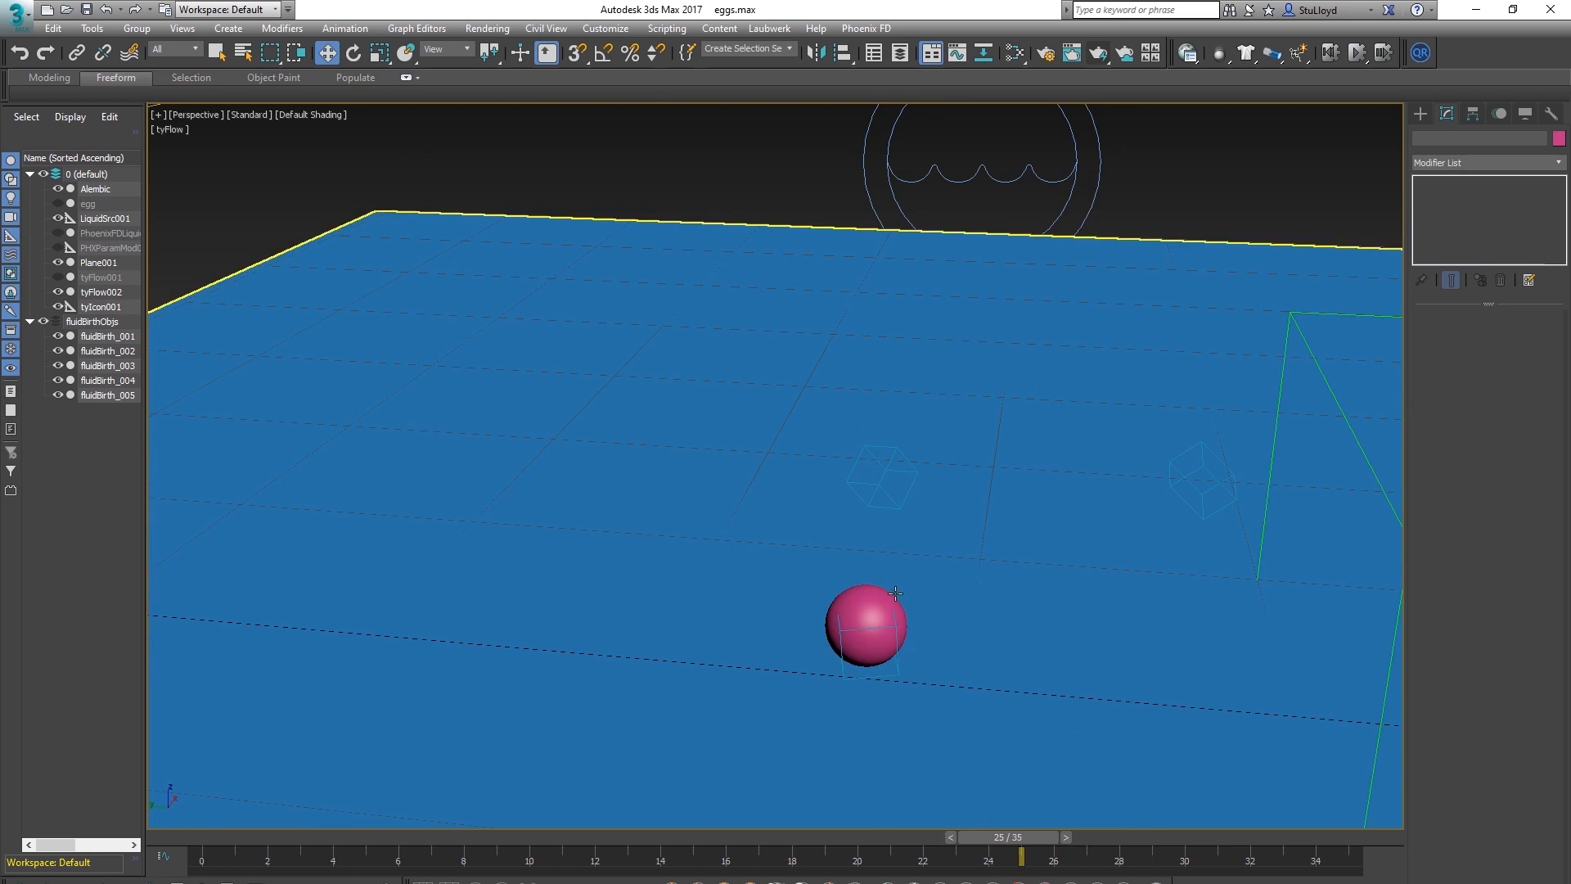
{"action": "scroll", "coordinate": [895, 593], "scroll_direction": "down", "scroll_amount": 3}
{"action": "scroll", "coordinate": [903, 610], "scroll_direction": "up", "scroll_amount": 2}
{"action": "key", "text": "."}
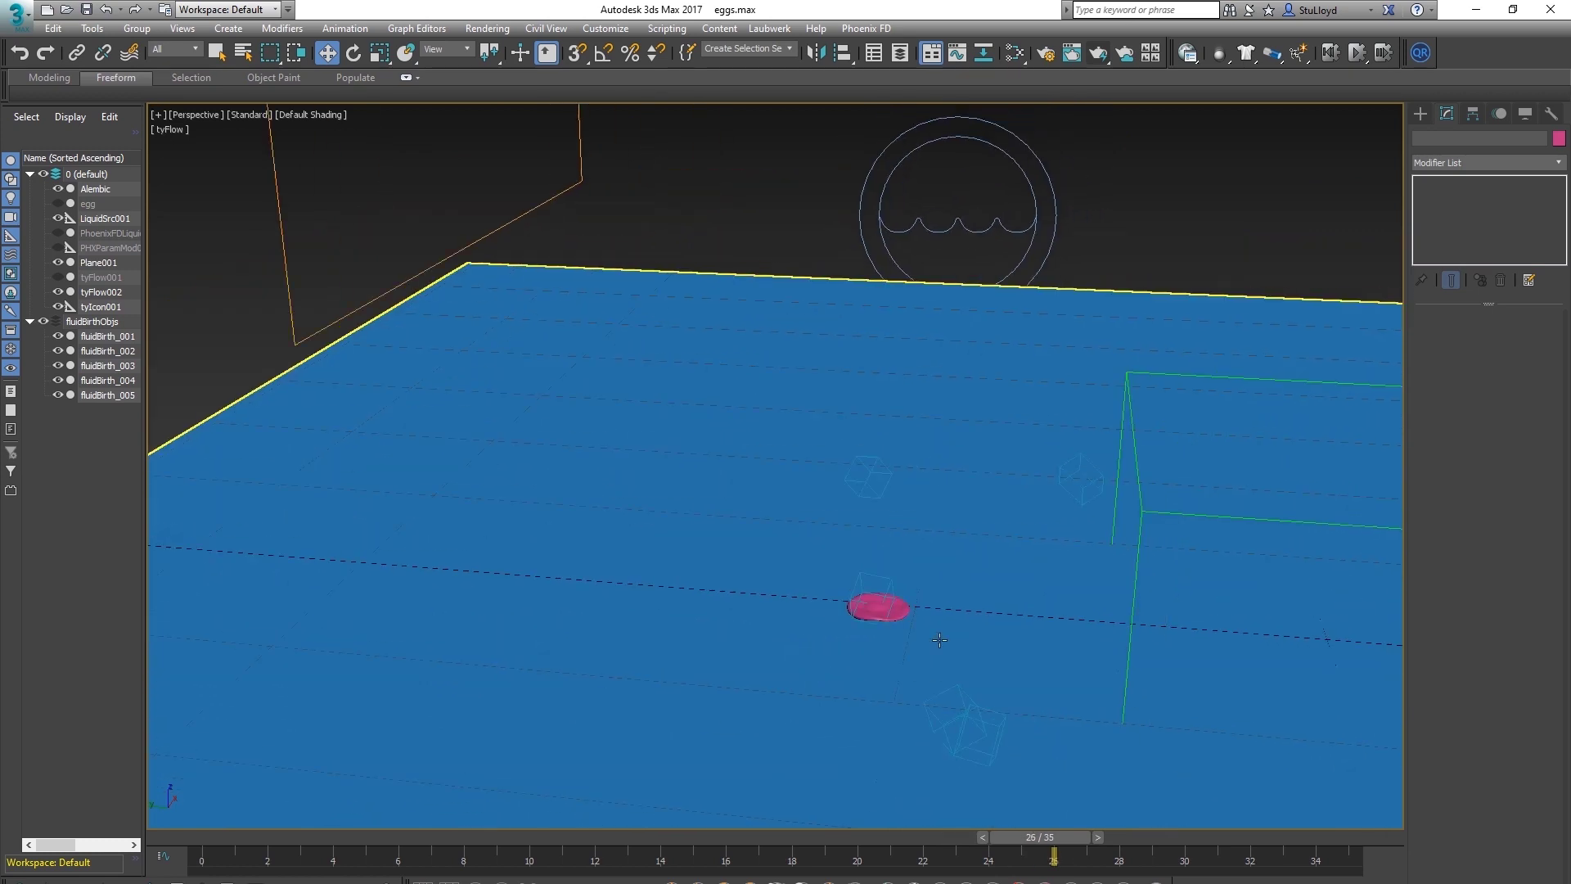
{"action": "key", "text": "."}
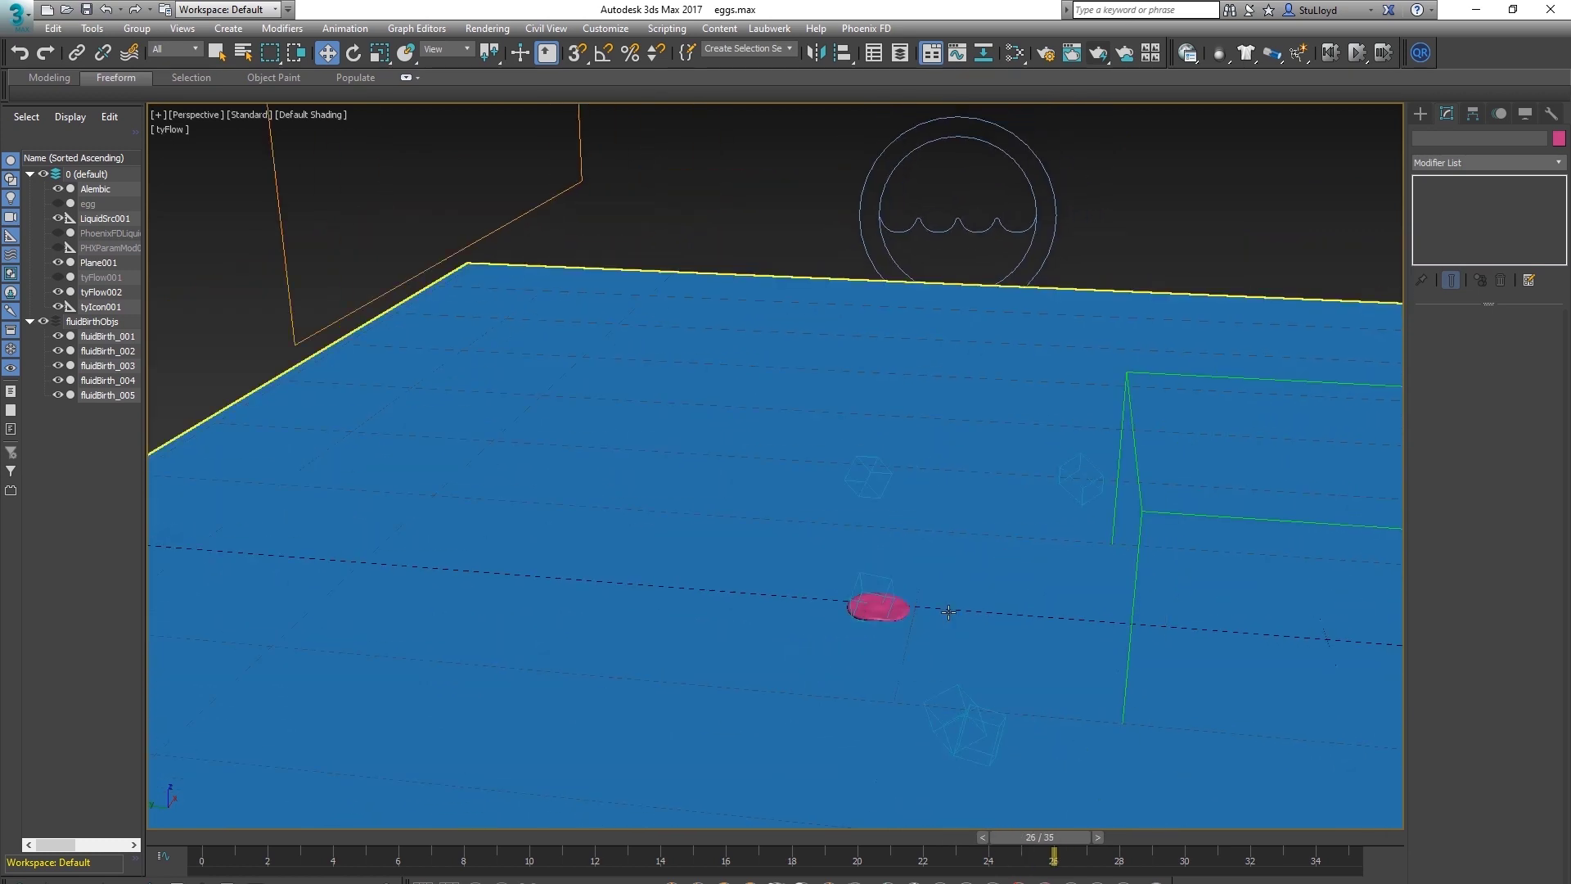